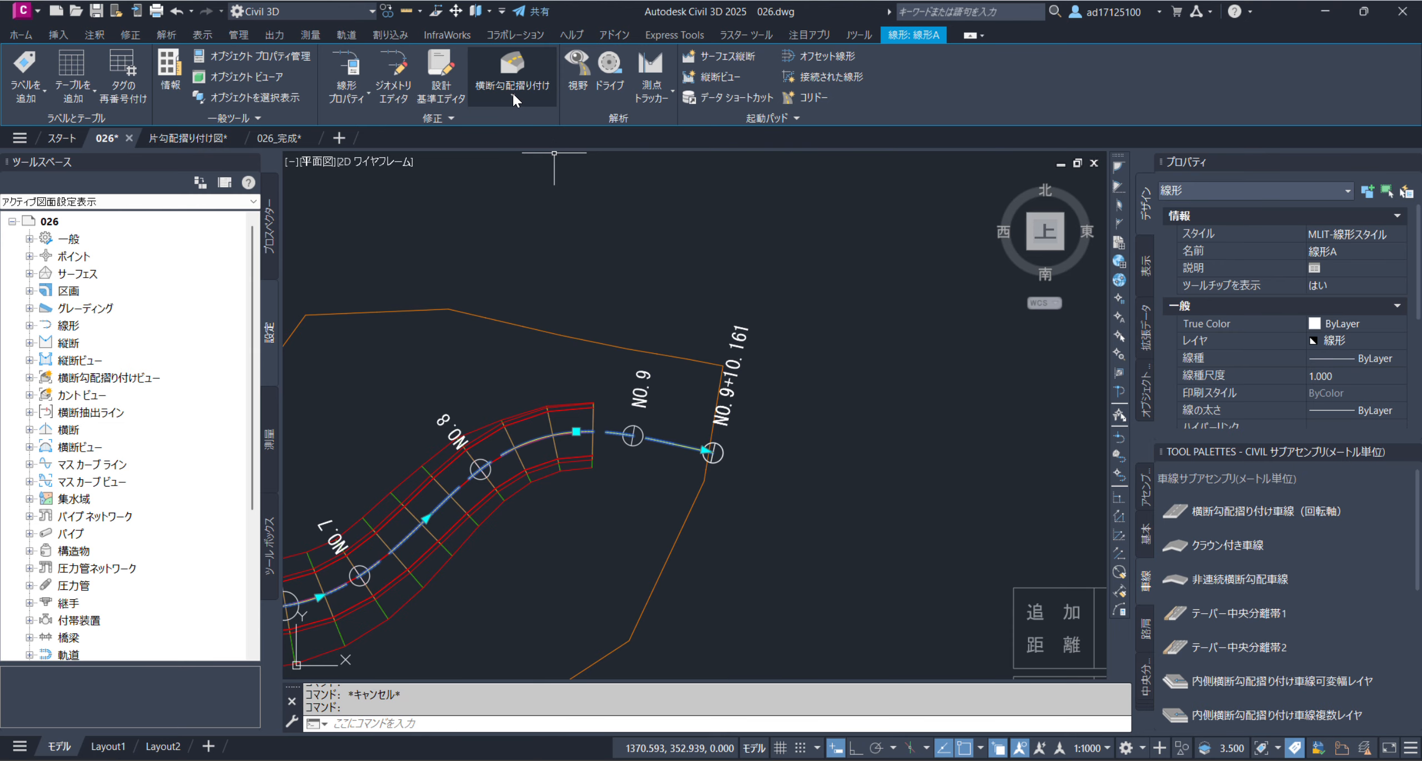
# Open the superelevation tabular editor for alignment 線形A and clear the alignment selection
pyautogui.click(520, 94)
pyautogui.click(561, 150)
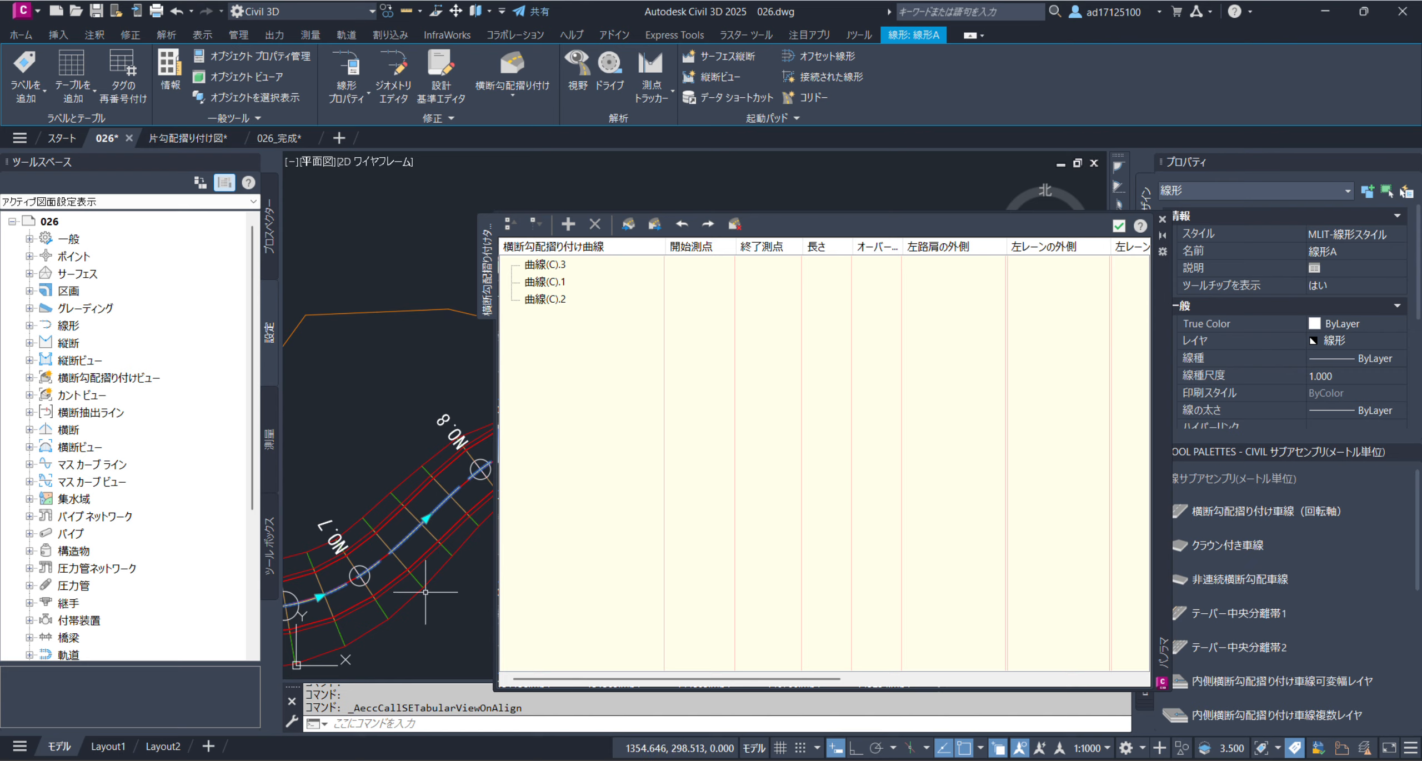
pyautogui.press('Escape')
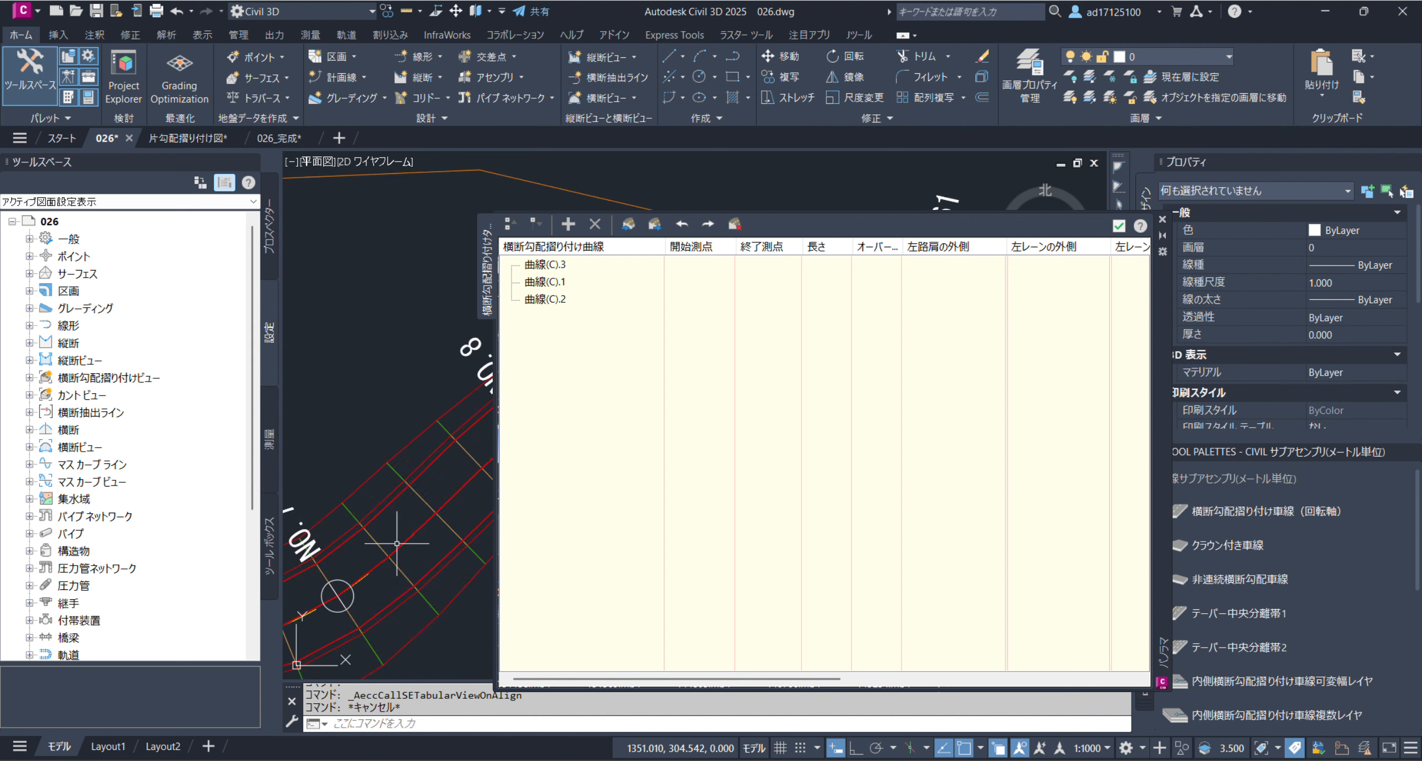
# Examine the corridor's curves and stations in plan from around NO. 6 to the end at NO. 9+10.161
pyautogui.scroll(-3, 459, 415)
pyautogui.scroll(5, 458, 415)
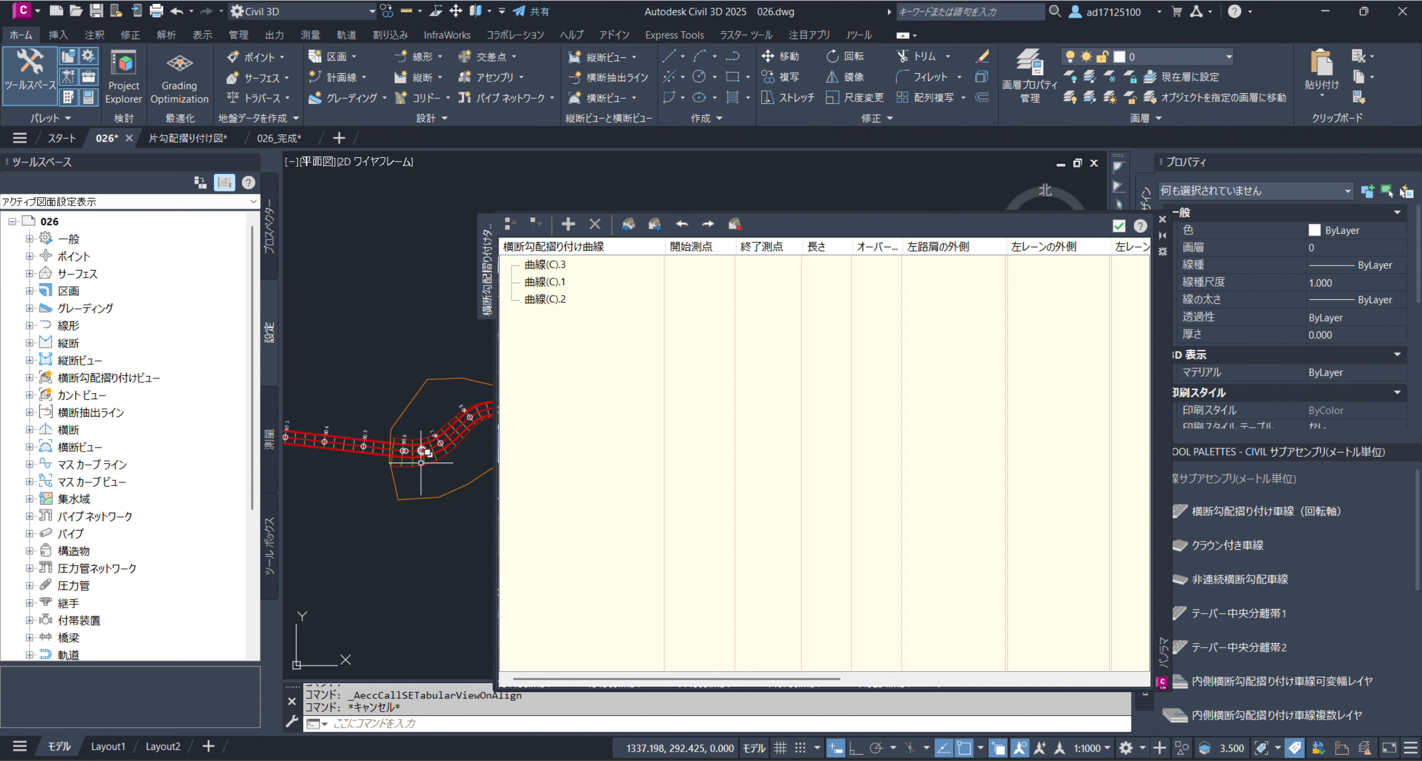
pyautogui.moveTo(412, 500); pyautogui.dragTo(397, 531, button='middle')
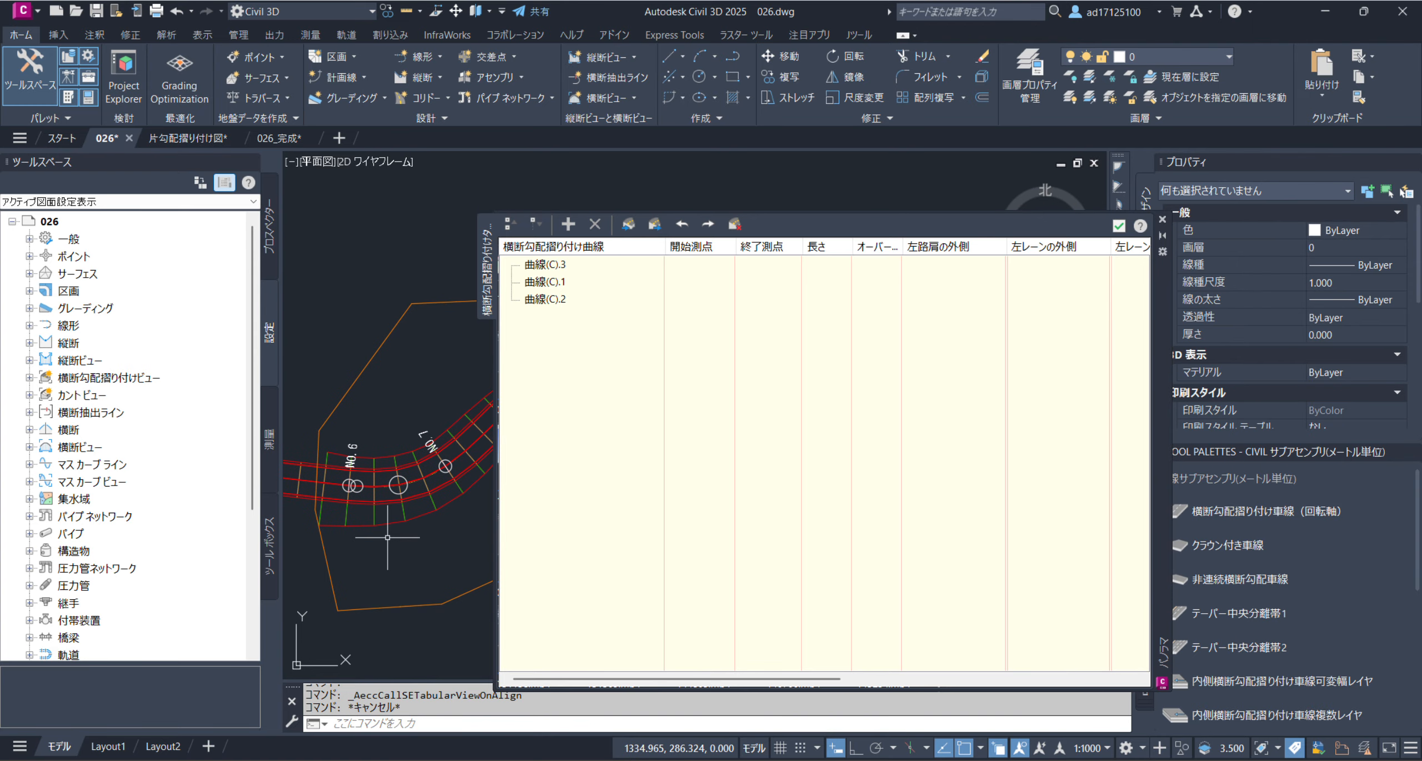
pyautogui.scroll(-5, 456, 441)
pyautogui.scroll(6, 381, 430)
pyautogui.moveTo(443, 473); pyautogui.dragTo(283, 536, button='middle')
pyautogui.scroll(-4, 381, 487)
pyautogui.moveTo(405, 533); pyautogui.dragTo(284, 533, button='middle')
pyautogui.scroll(7, 458, 507)
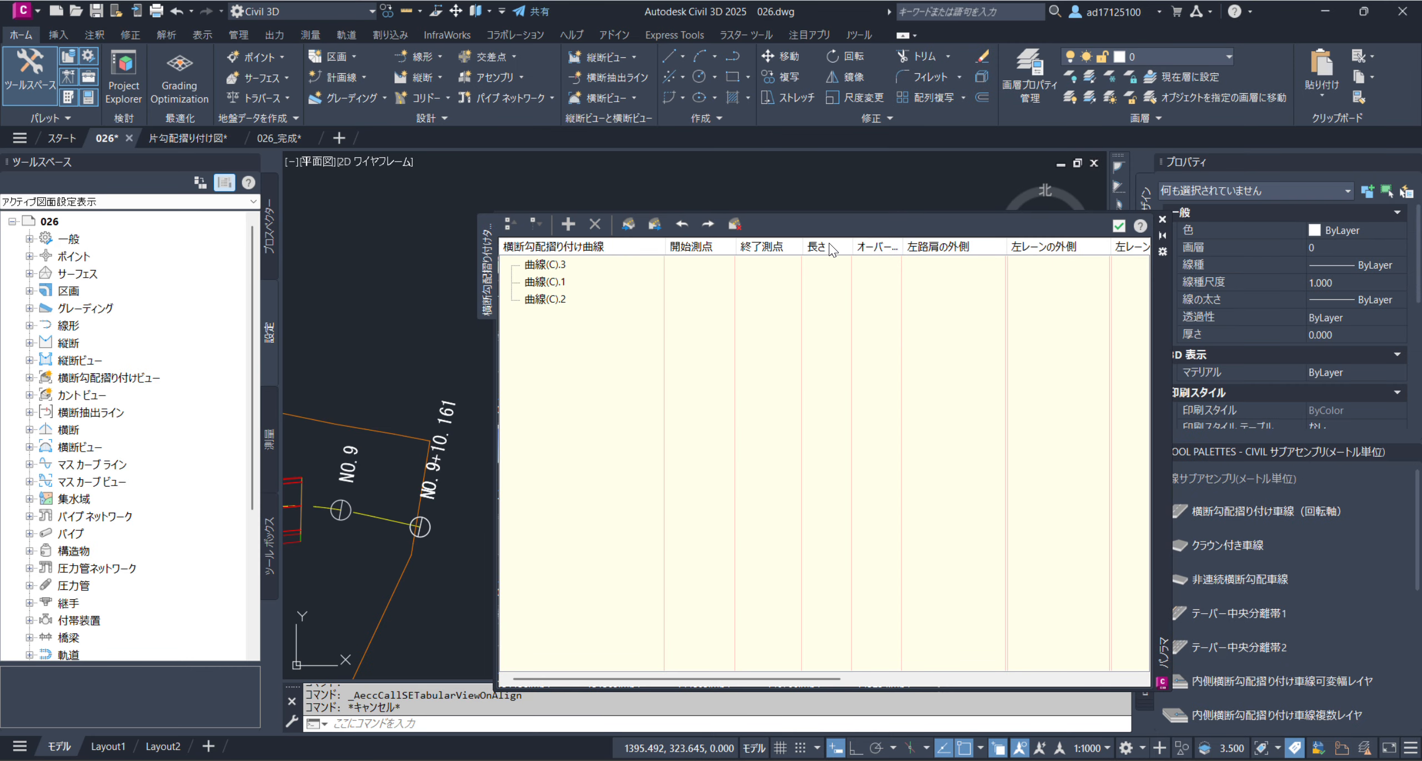
# Hide the 長さ and オーバーラップ columns in the superelevation table
pyautogui.rightClick(832, 250)
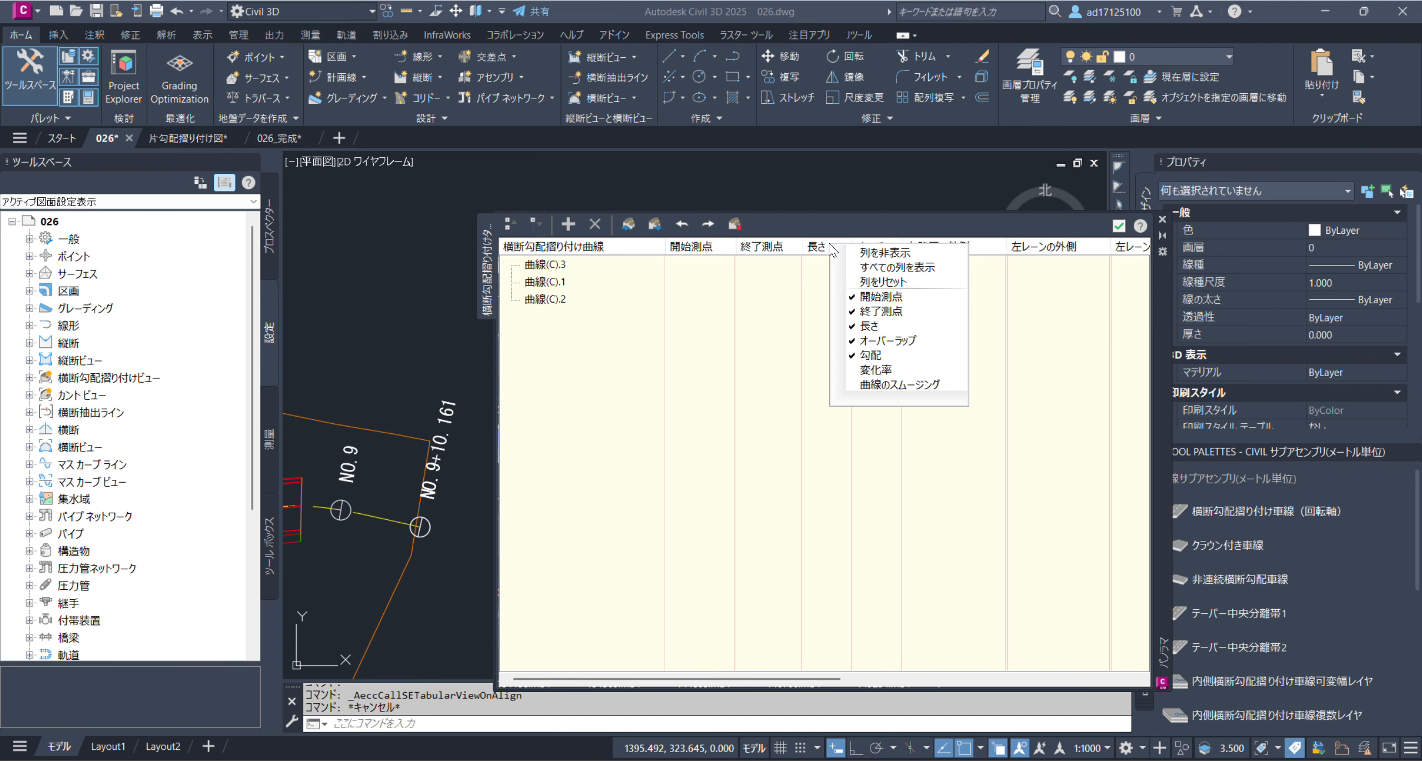
pyautogui.click(909, 258)
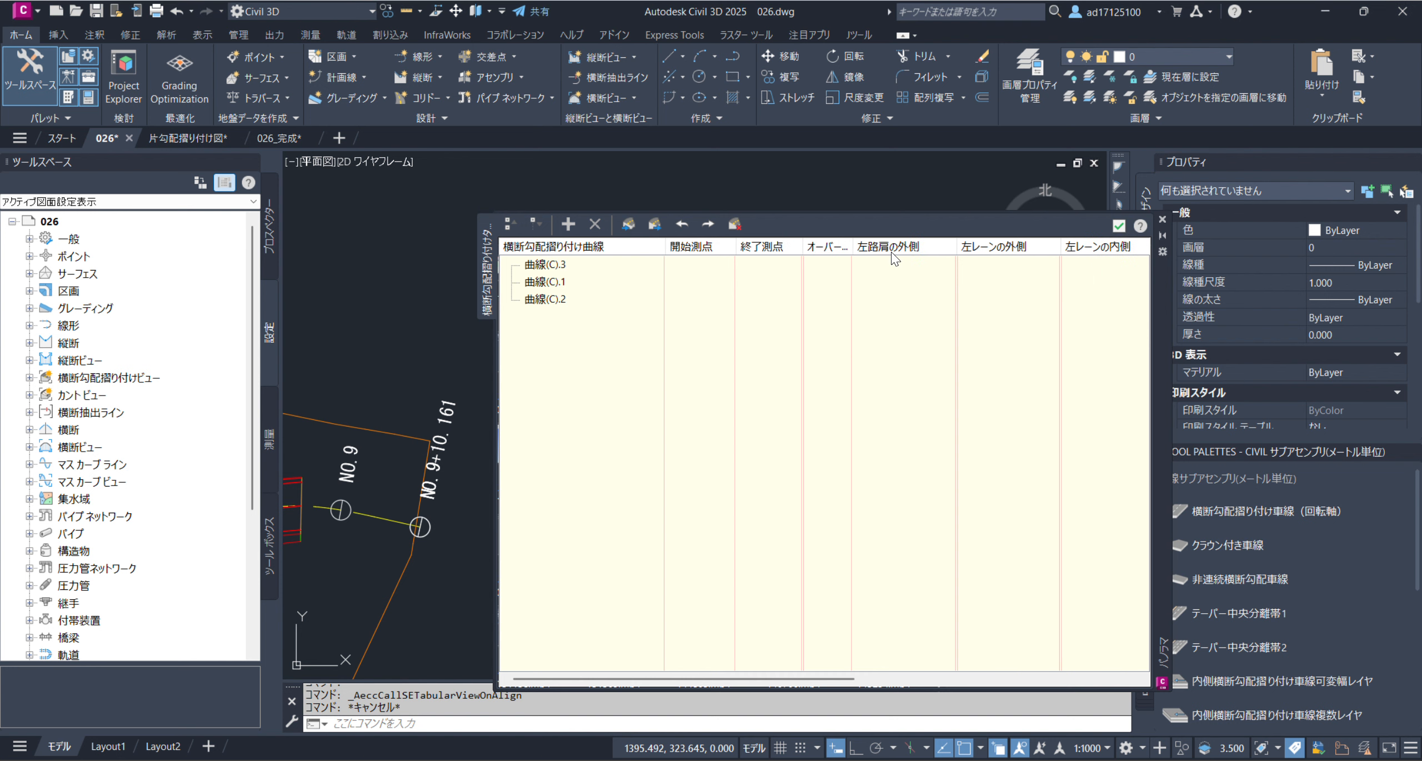
pyautogui.rightClick(823, 252)
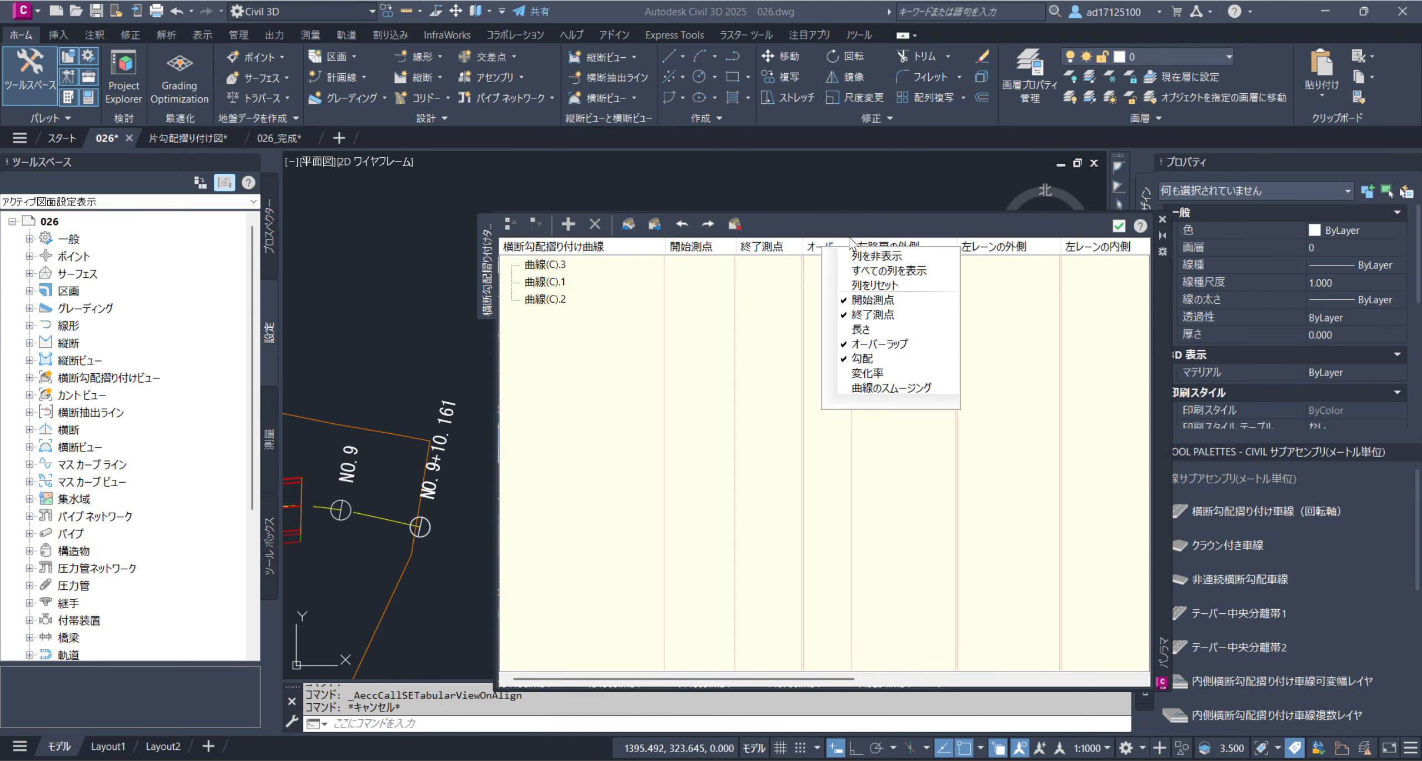
pyautogui.click(861, 258)
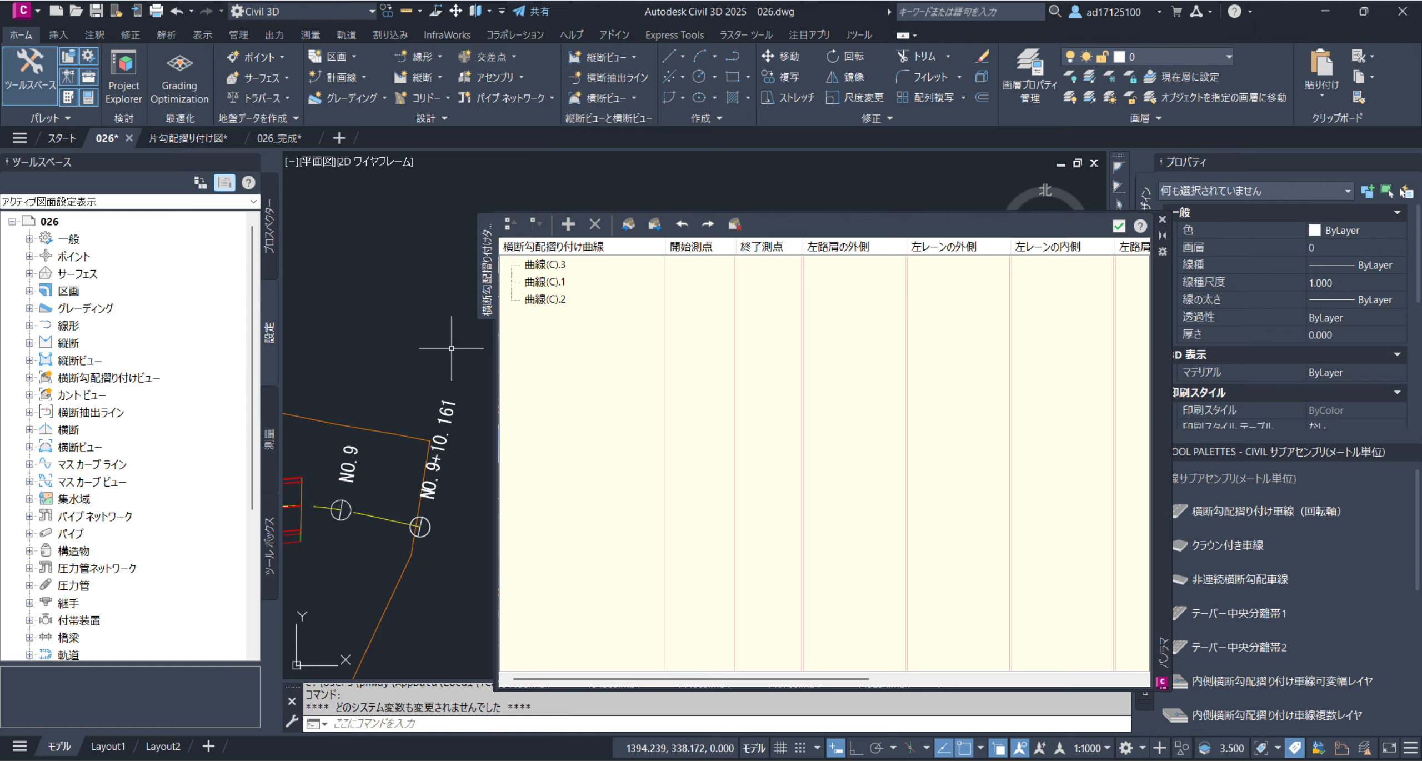
pyautogui.scroll(-2, 451, 350)
pyautogui.moveTo(356, 466); pyautogui.dragTo(471, 429, button='middle')
pyautogui.scroll(4, 424, 410)
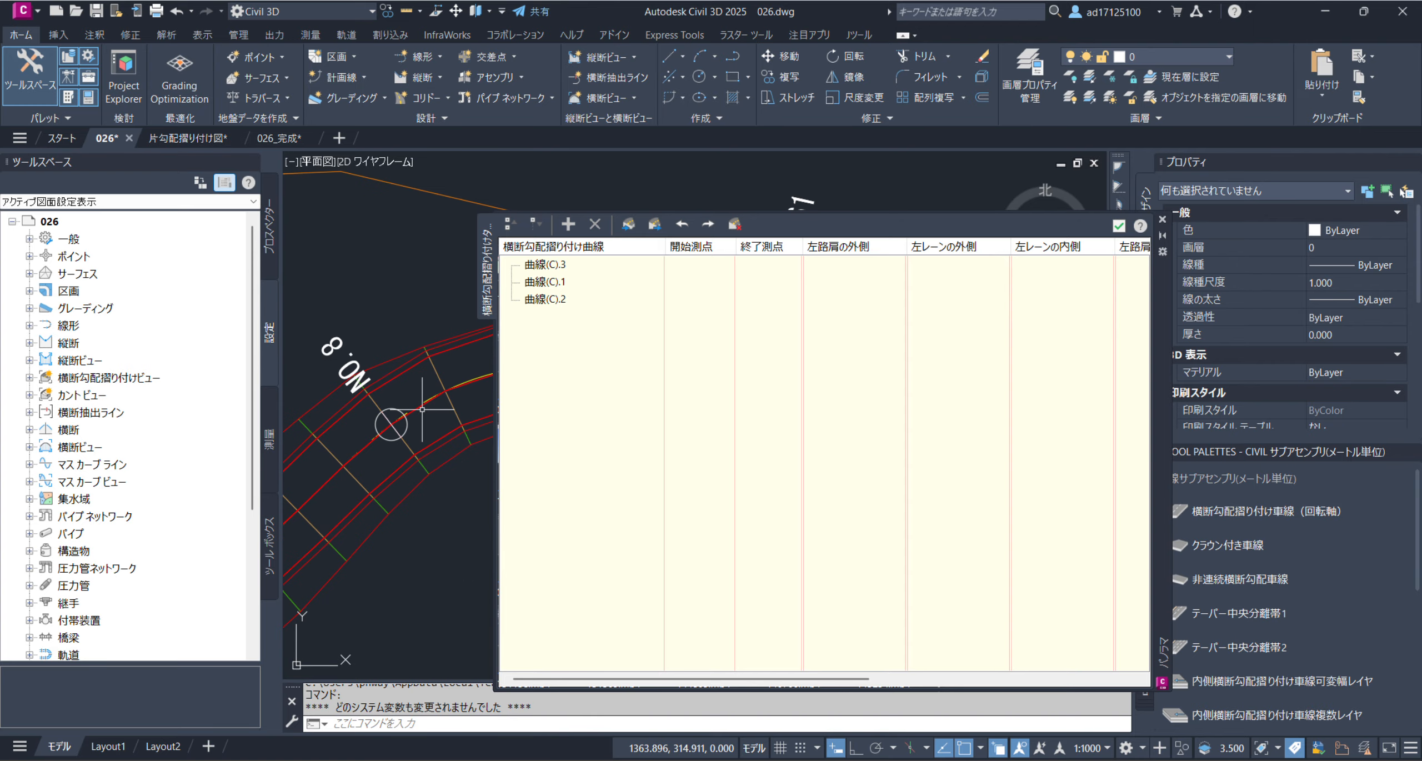
pyautogui.moveTo(425, 467); pyautogui.dragTo(426, 490, button='middle')
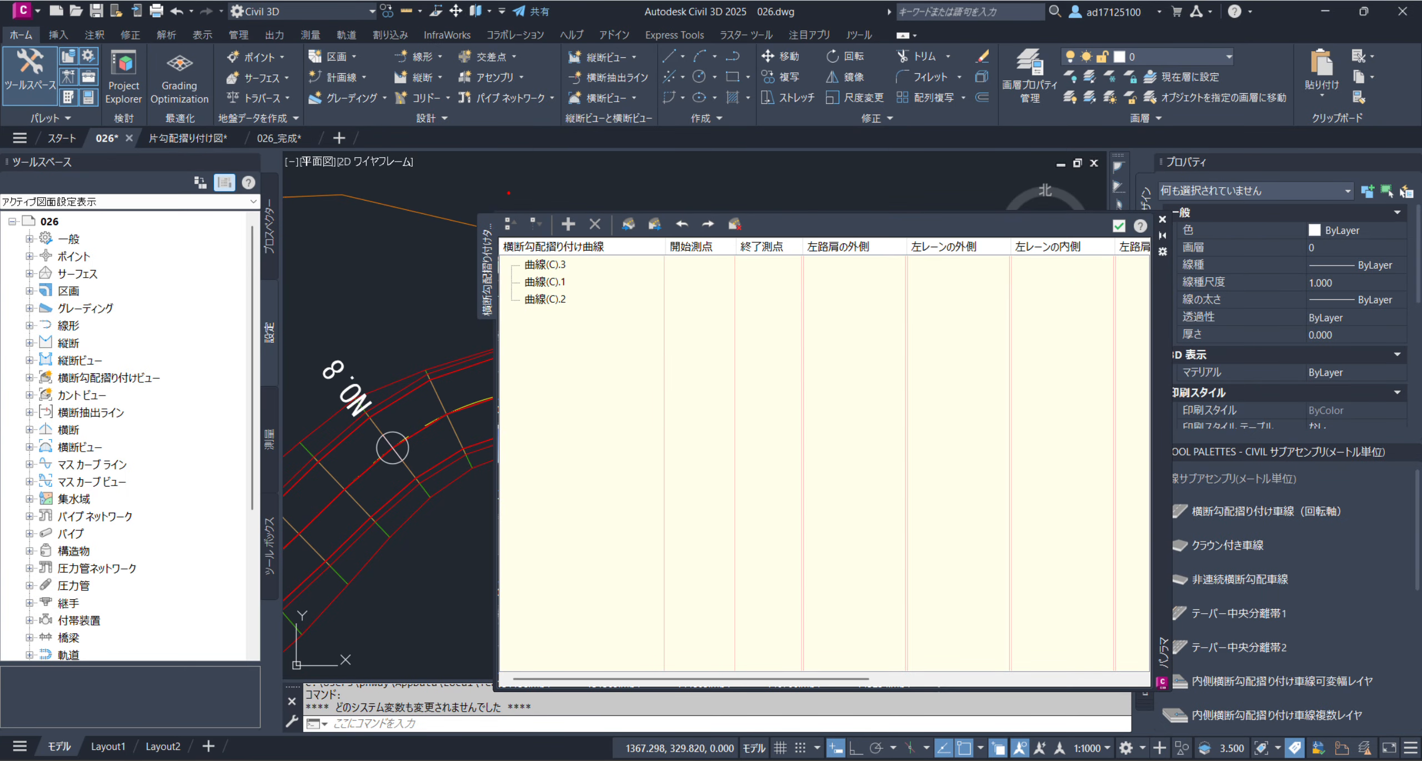
pyautogui.moveTo(504, 151); pyautogui.dragTo(505, 415)
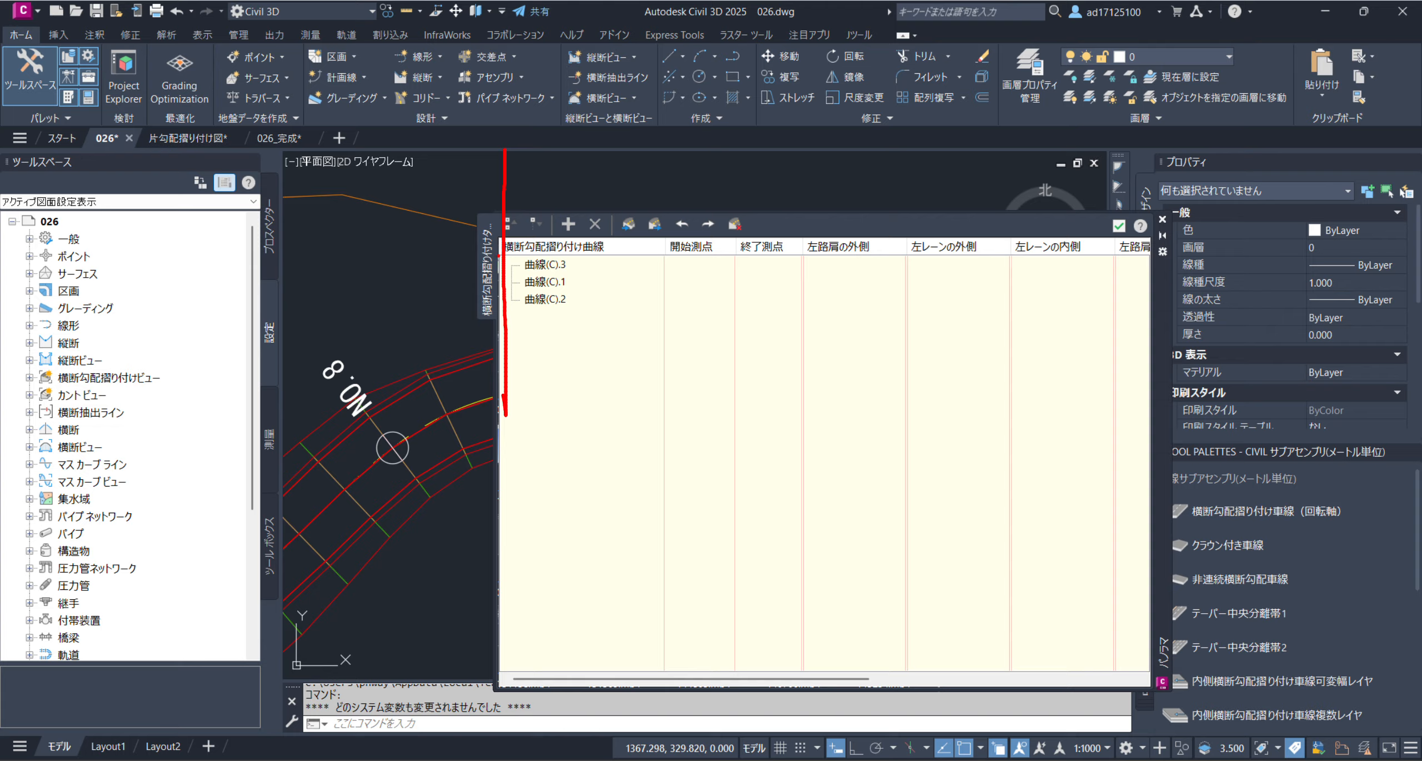
pyautogui.moveTo(496, 255); pyautogui.dragTo(351, 279)
pyautogui.moveTo(504, 254); pyautogui.dragTo(639, 289)
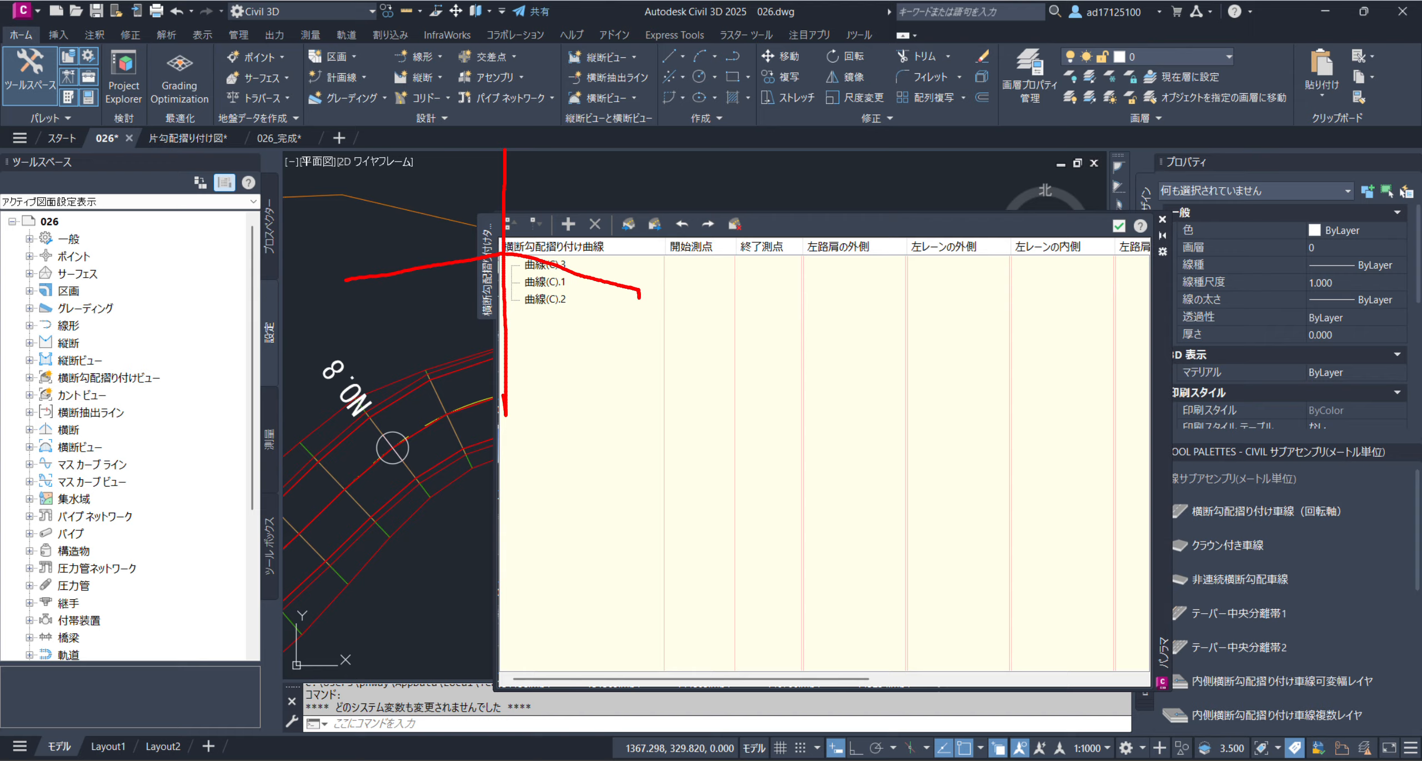
pyautogui.moveTo(646, 288); pyautogui.dragTo(638, 287)
pyautogui.moveTo(346, 276); pyautogui.dragTo(347, 297)
pyautogui.moveTo(647, 290); pyautogui.dragTo(711, 297)
pyautogui.moveTo(340, 287); pyautogui.dragTo(294, 289)
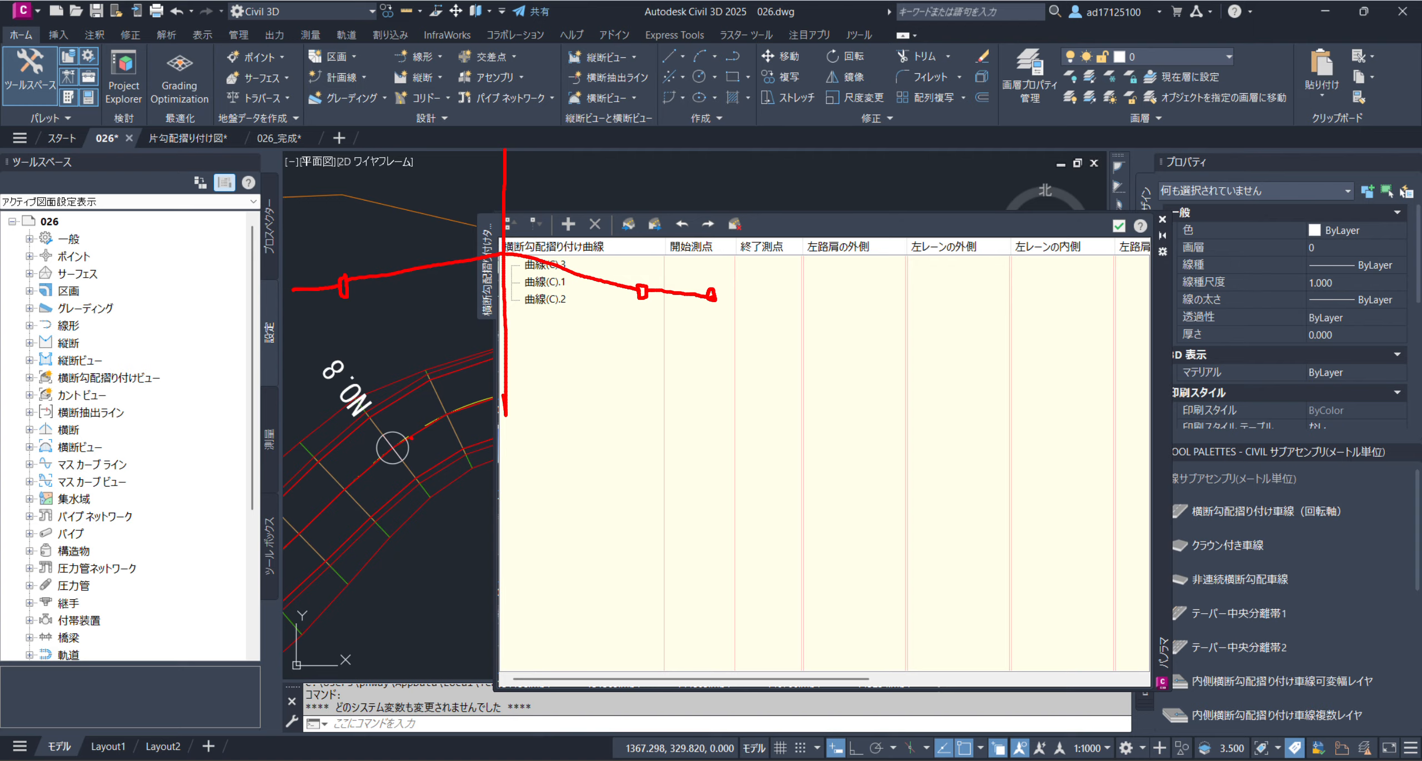
pyautogui.moveTo(413, 439); pyautogui.dragTo(420, 459)
pyautogui.moveTo(372, 415); pyautogui.dragTo(490, 368)
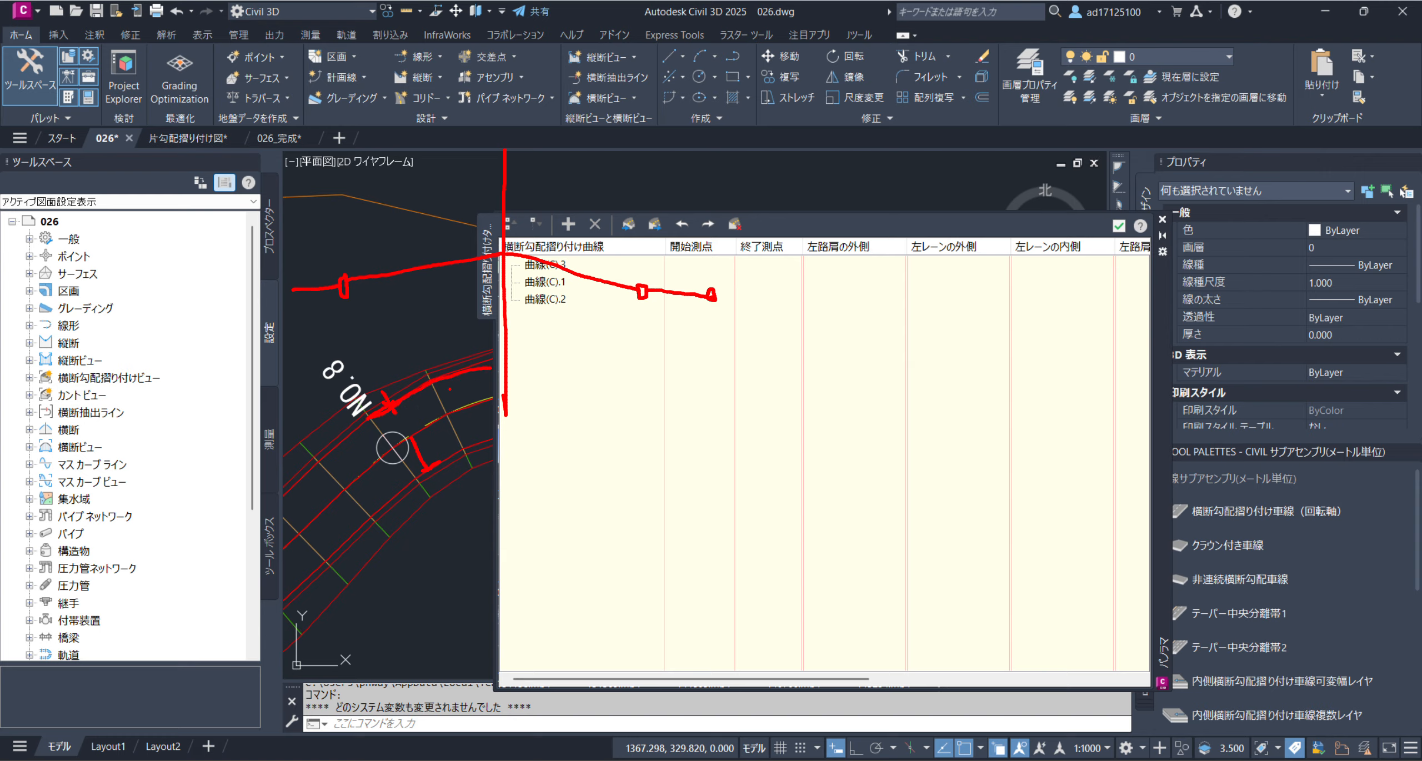
pyautogui.moveTo(572, 256); pyautogui.dragTo(672, 293)
pyautogui.moveTo(641, 275); pyautogui.dragTo(638, 321)
pyautogui.moveTo(642, 280)
pyautogui.mouseDown()
pyautogui.moveTo(681, 264)
pyautogui.moveTo(648, 273)
pyautogui.mouseUp()
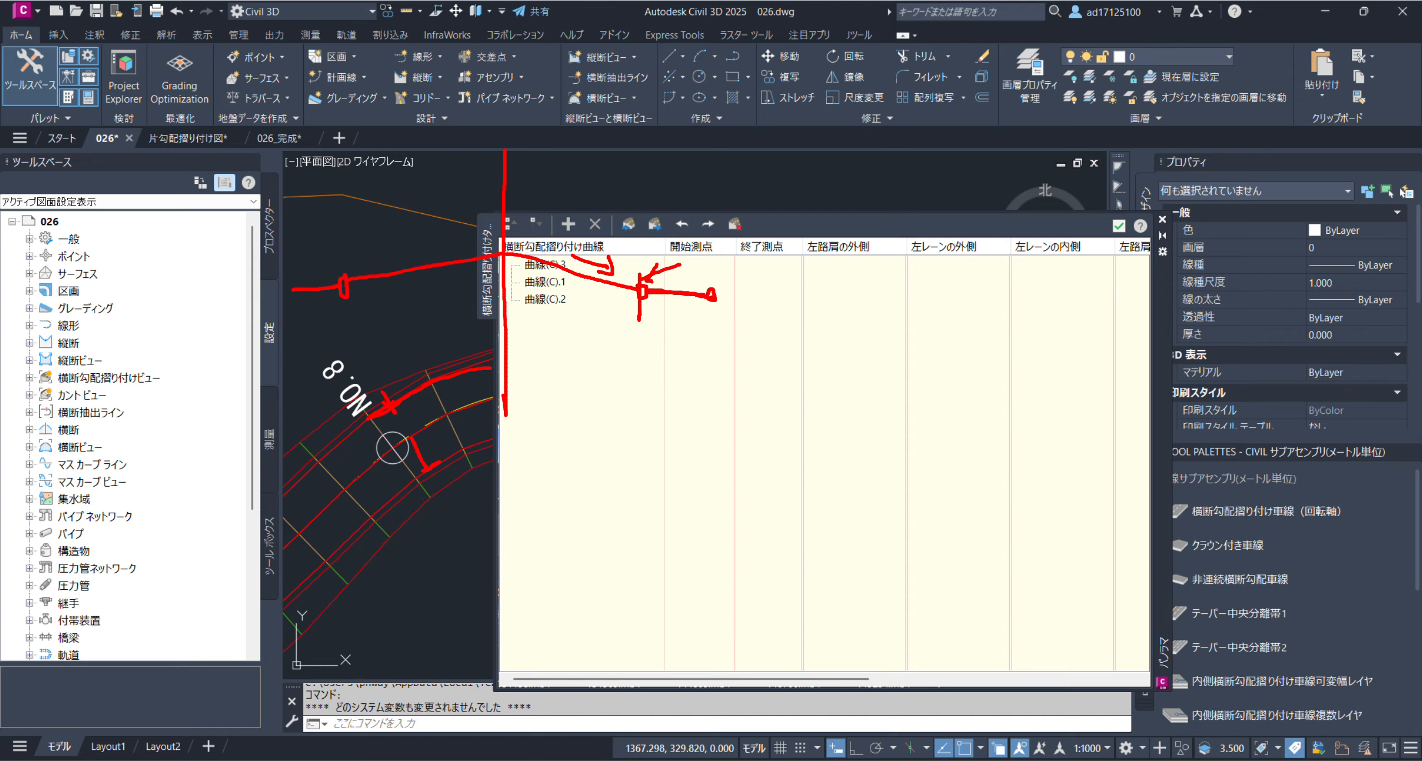
pyautogui.press('Escape')
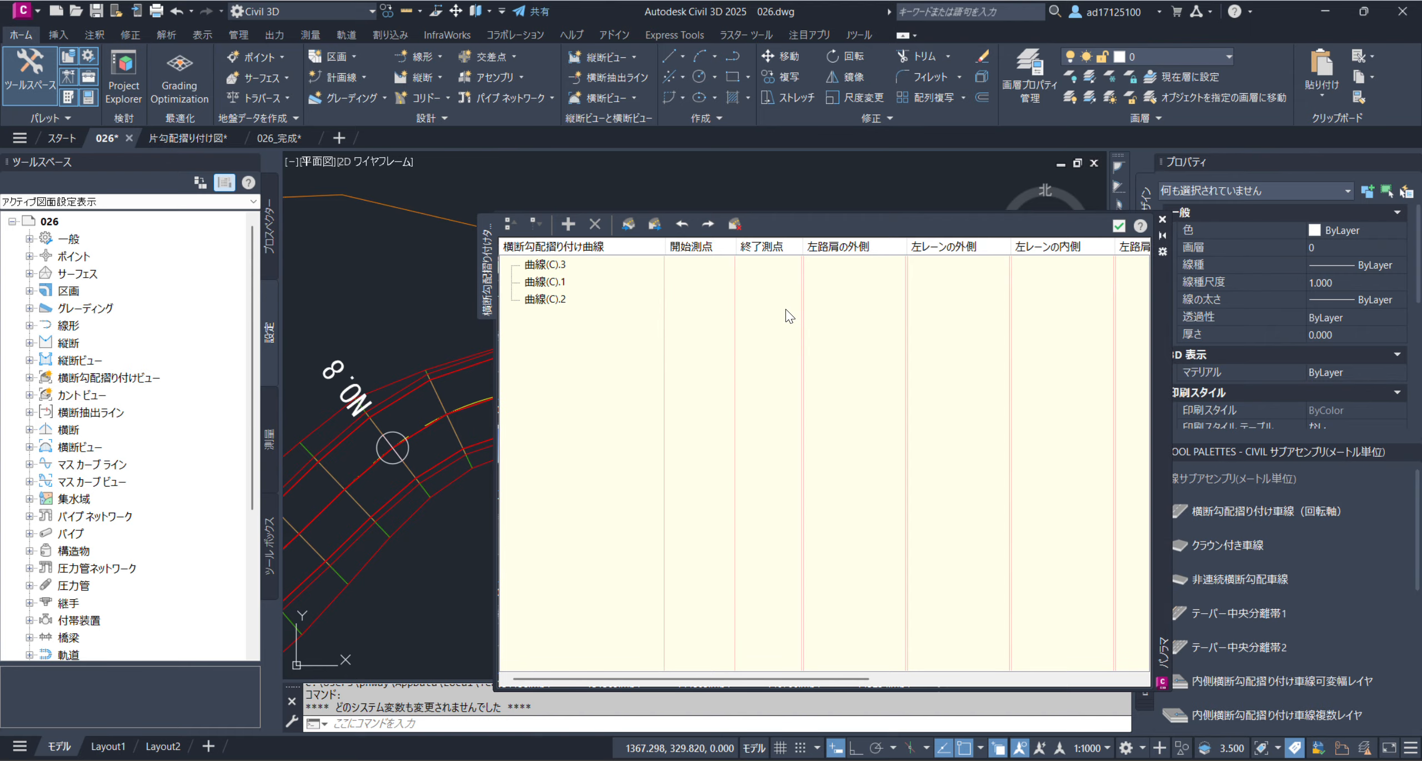
# Hide the 左路肩の外側 and 左レーンの外側 columns in the superelevation table
pyautogui.rightClick(849, 248)
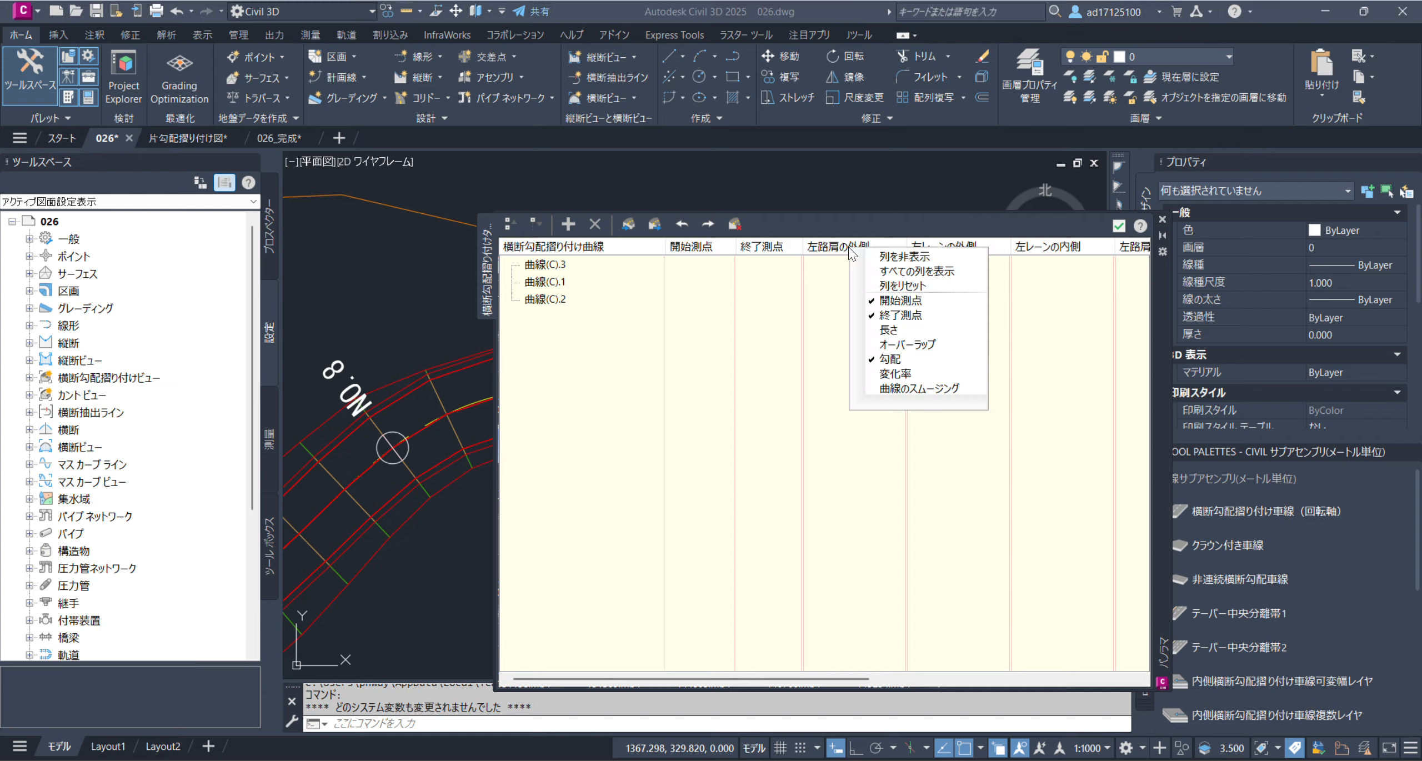
pyautogui.click(863, 261)
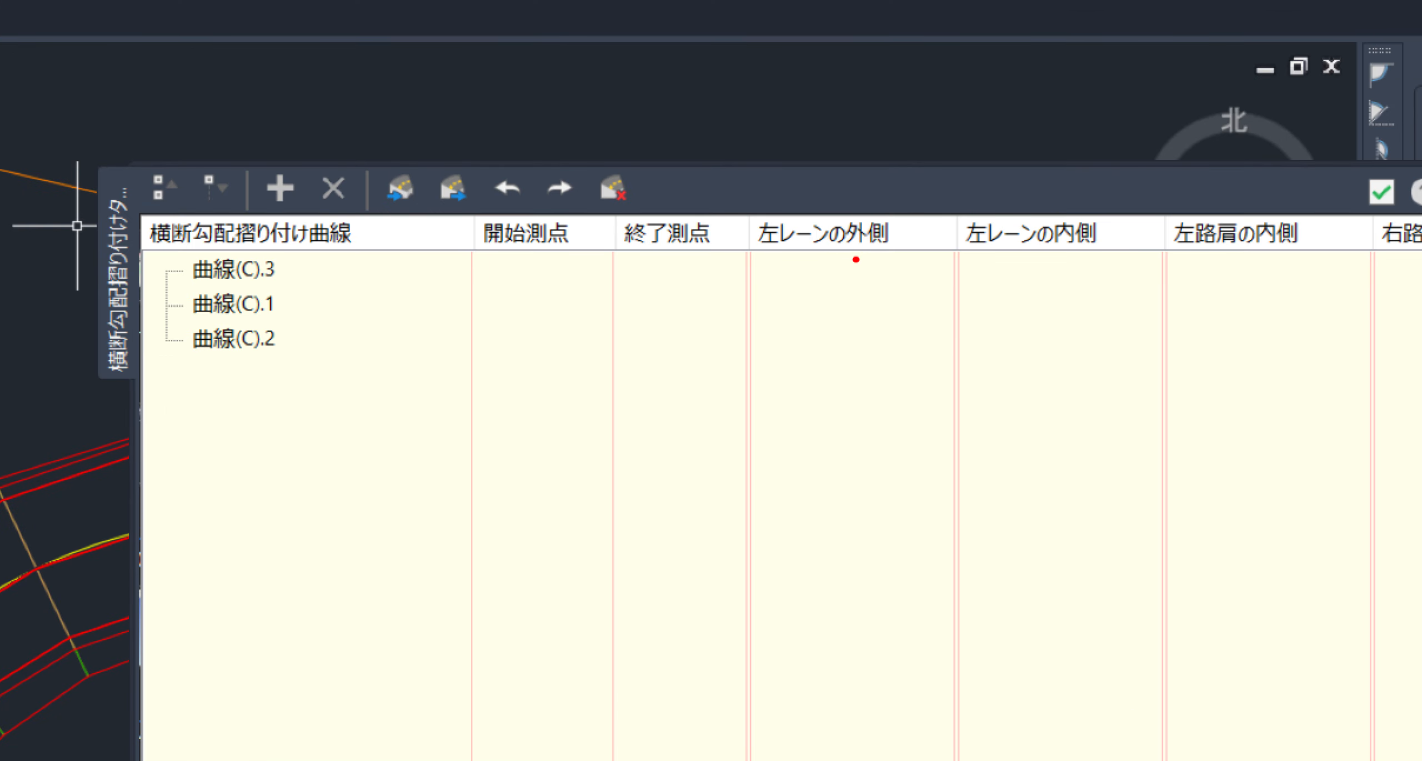
pyautogui.moveTo(850, 258); pyautogui.dragTo(917, 259)
pyautogui.press('Escape')
pyautogui.rightClick(873, 249)
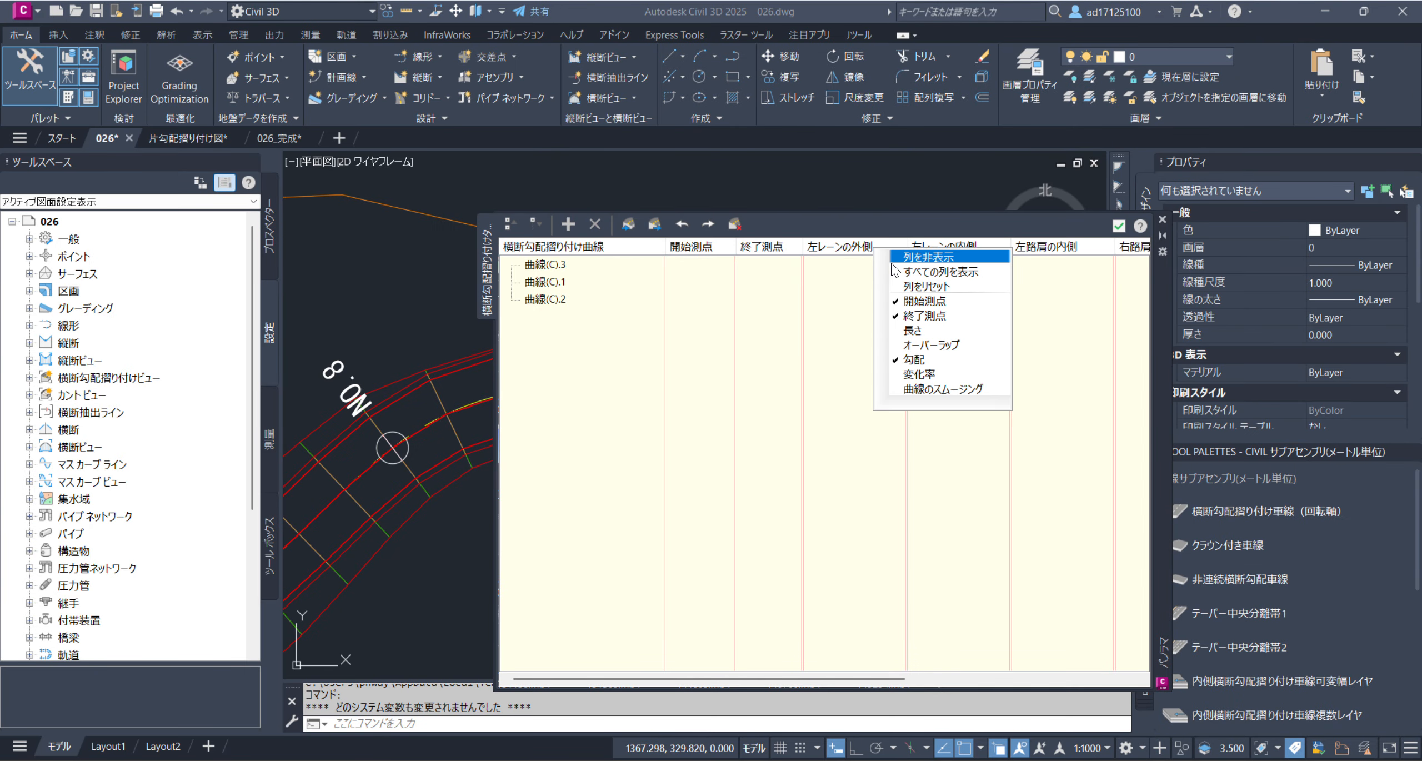
pyautogui.click(894, 263)
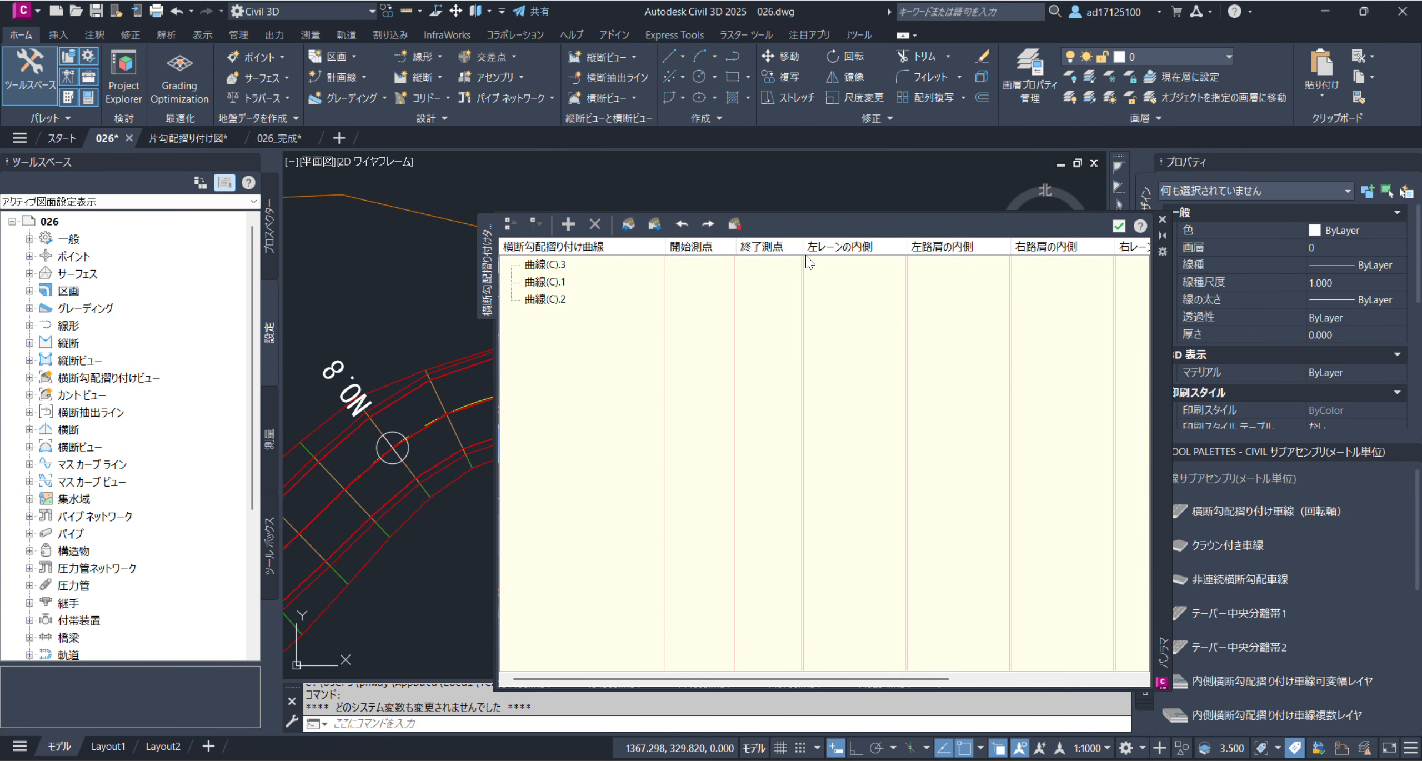
# Hide the 左路肩の内側, 右路肩の内側, 右レーンの外側 and remaining right shoulder columns, keeping only the two inner lane columns
pyautogui.rightClick(970, 251)
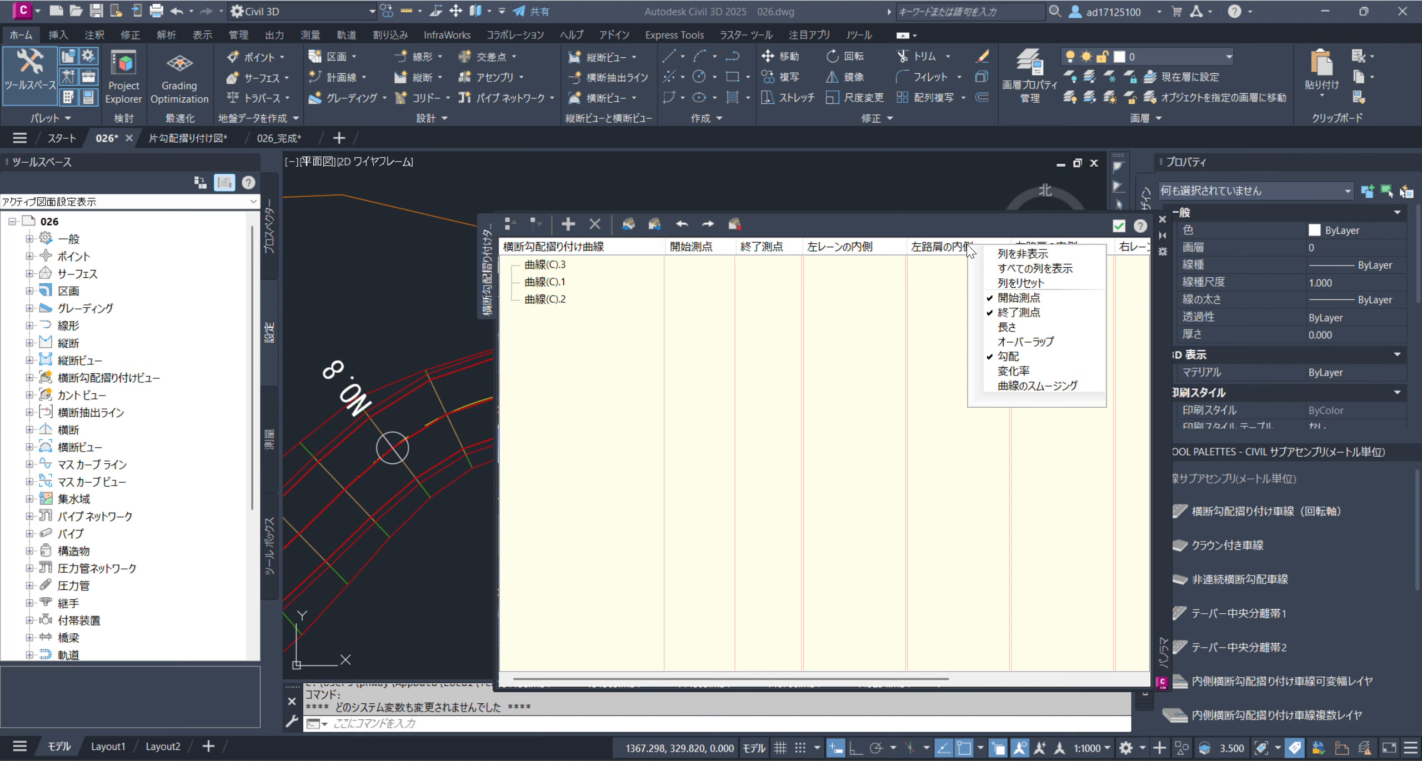
pyautogui.click(1000, 254)
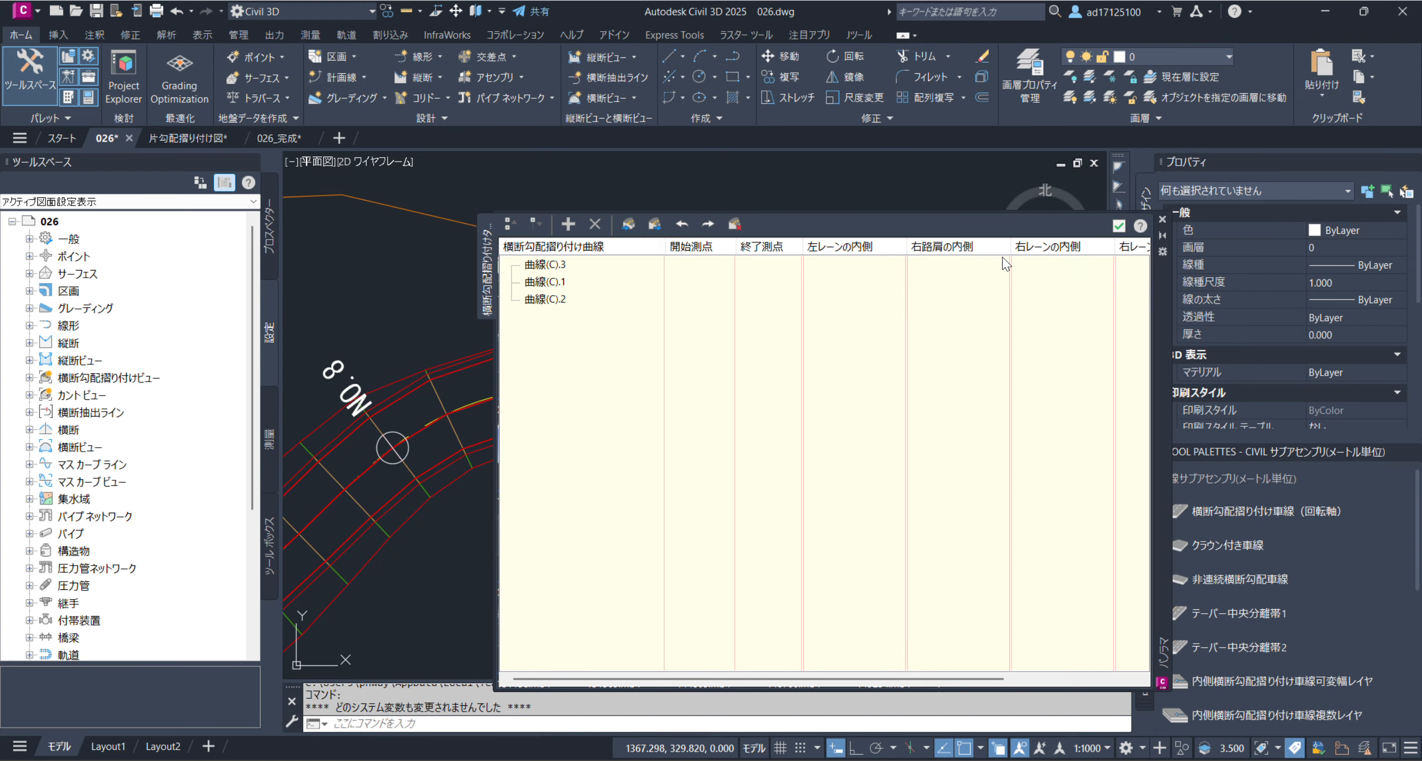
pyautogui.rightClick(935, 251)
pyautogui.click(964, 258)
pyautogui.rightClick(1044, 250)
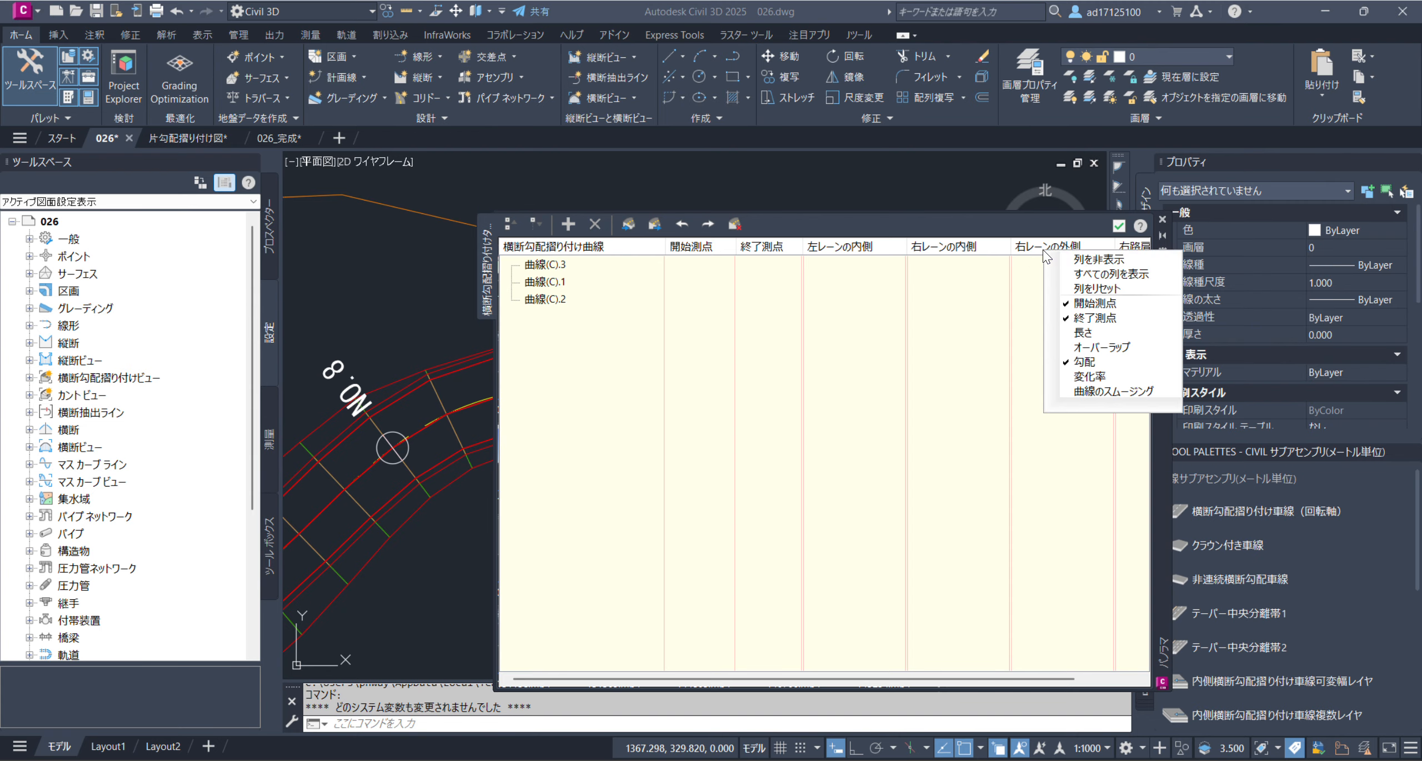
pyautogui.click(1105, 256)
pyautogui.rightClick(1052, 245)
pyautogui.click(1103, 254)
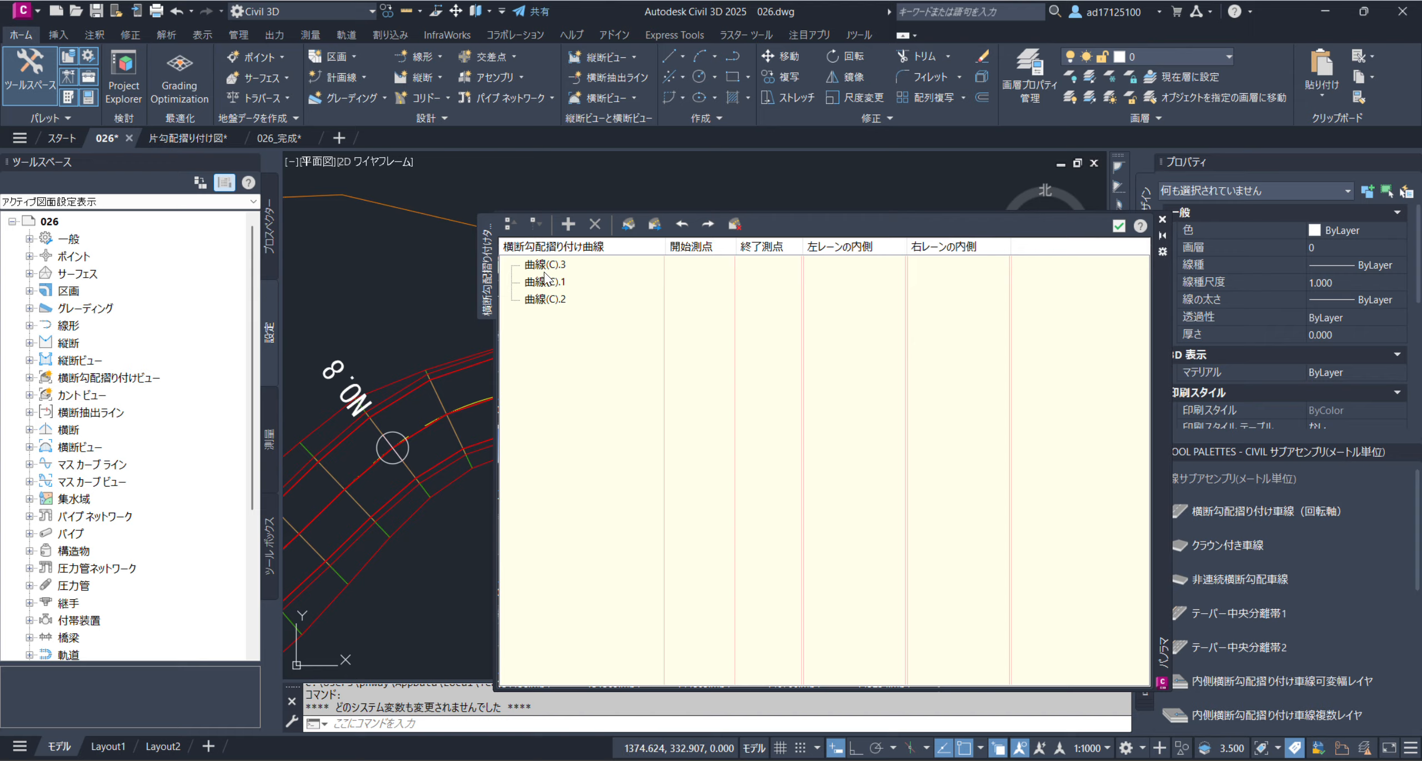
# Add a transition region to 曲線(C).3 at the alignment's start station 0+00.00m and expand the curve's entry
pyautogui.click(550, 266)
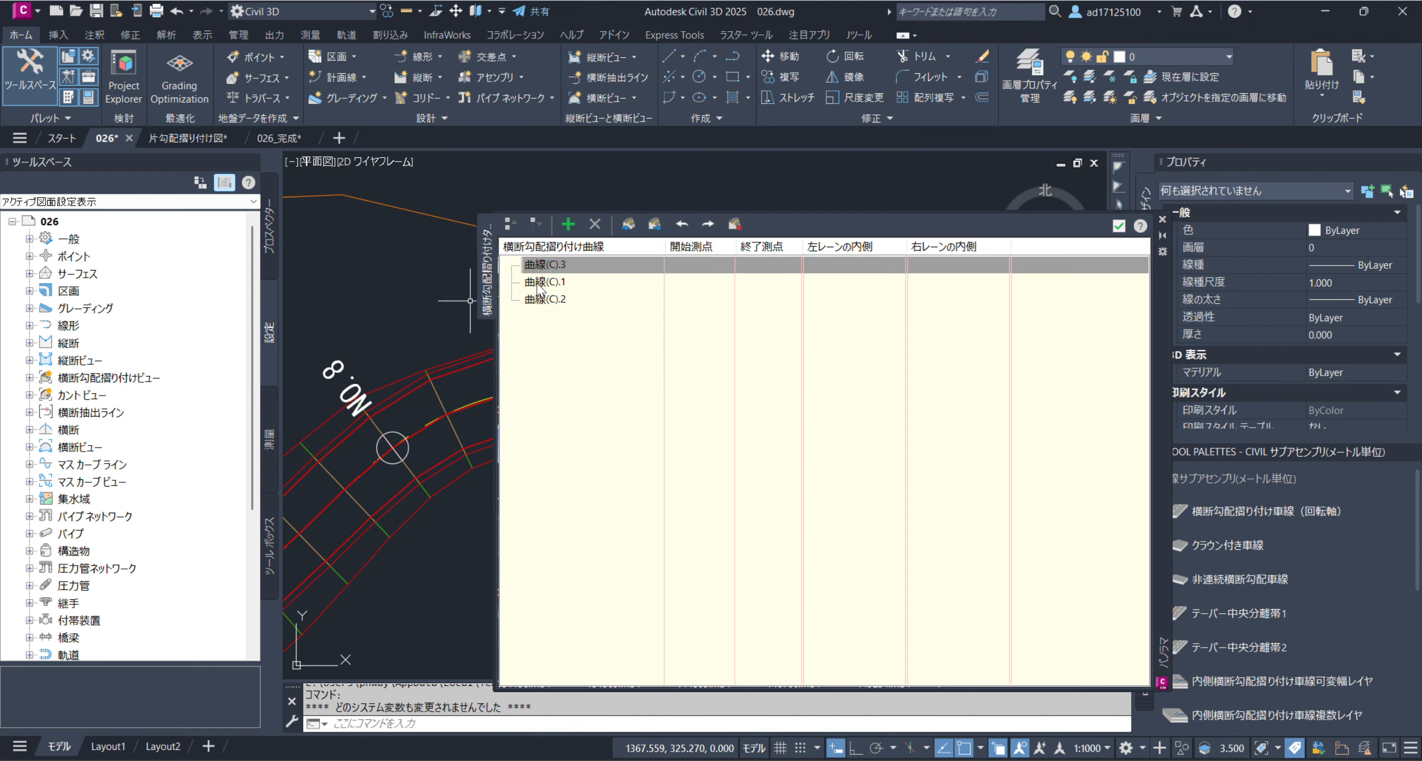
pyautogui.click(551, 265)
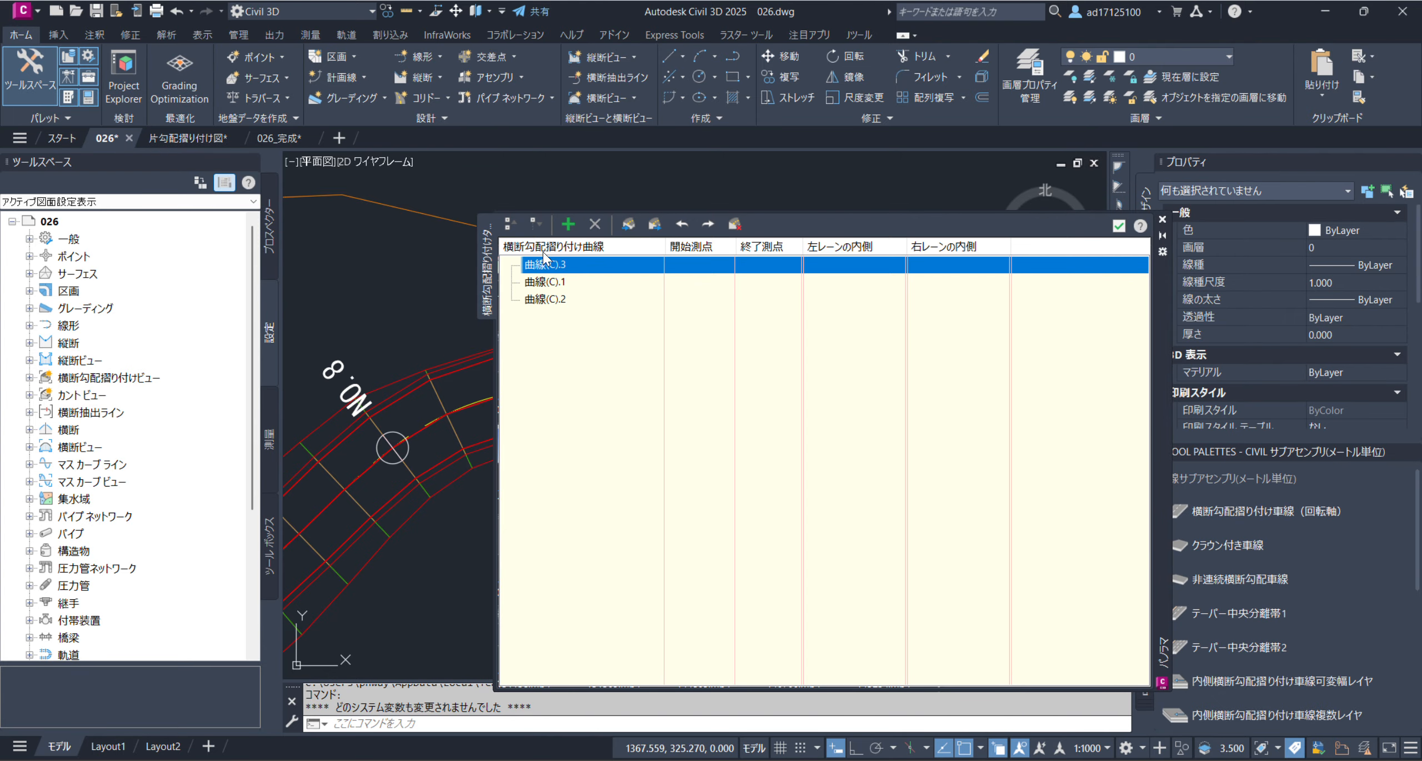
pyautogui.click(569, 224)
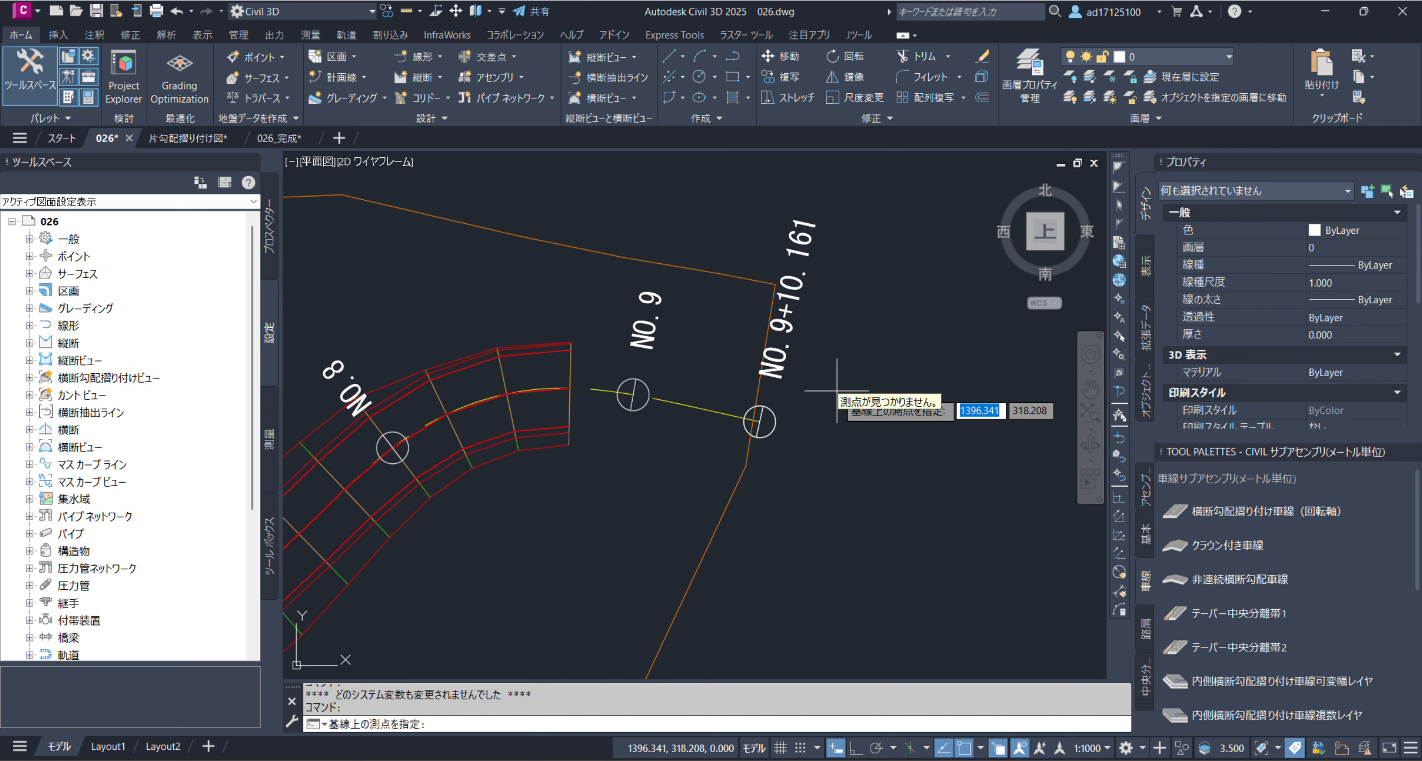
pyautogui.scroll(-4, 836, 391)
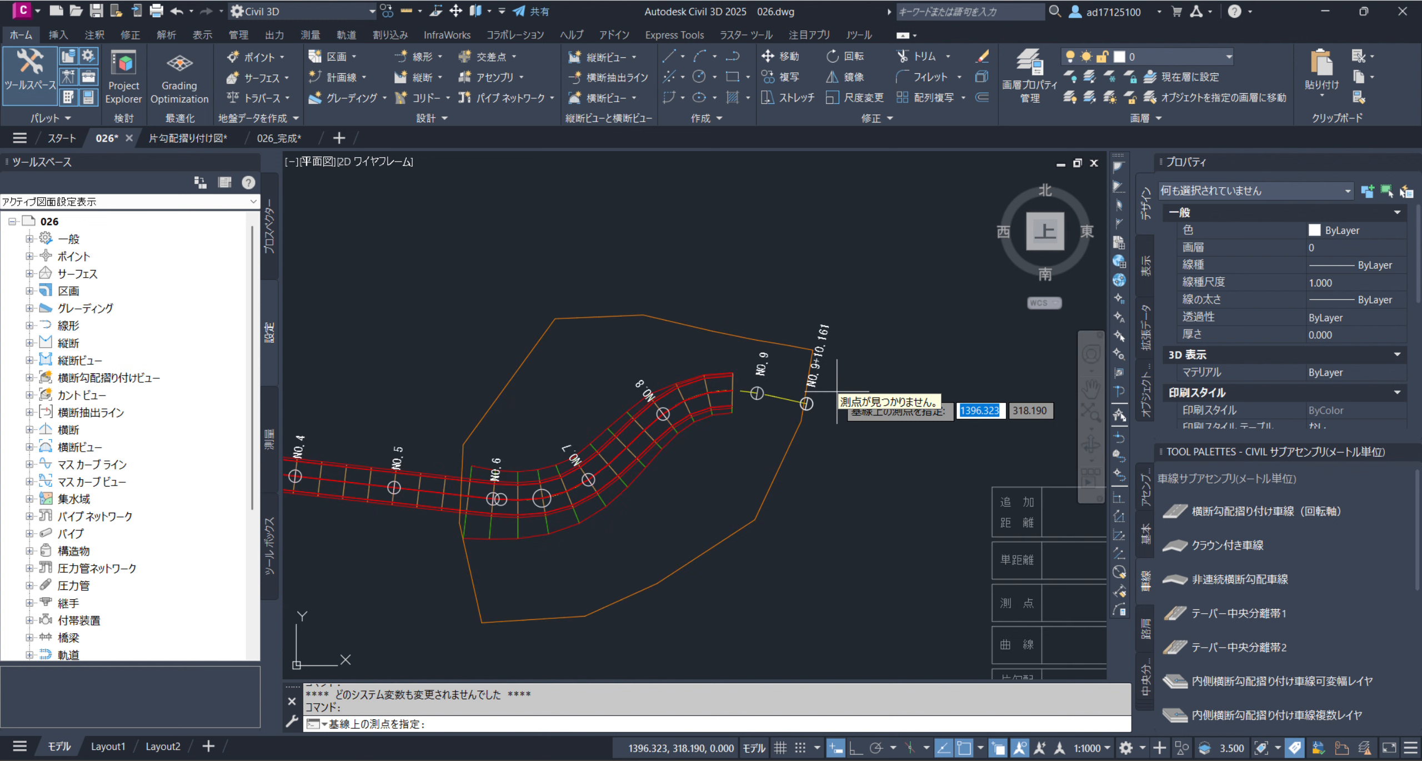
pyautogui.scroll(-2, 822, 395)
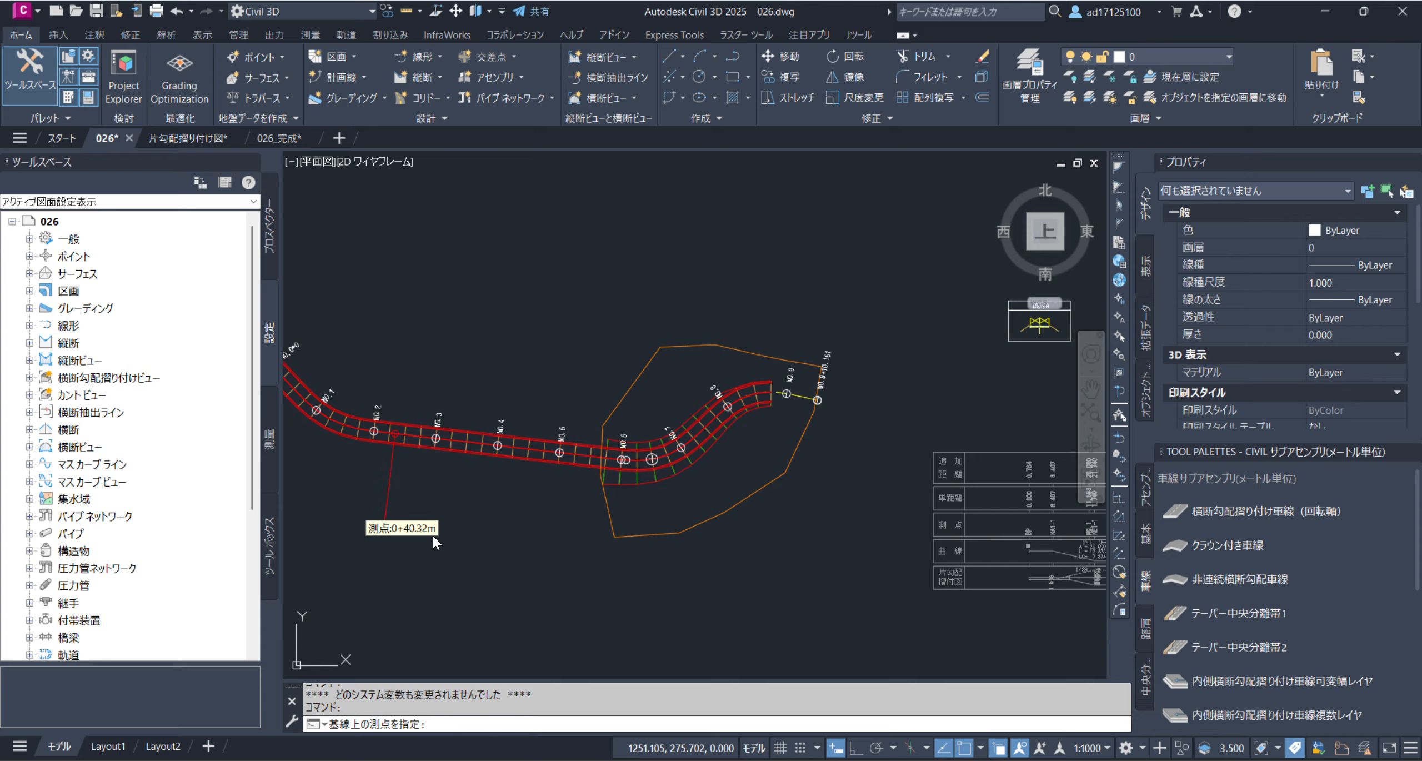
pyautogui.scroll(-2, 679, 565)
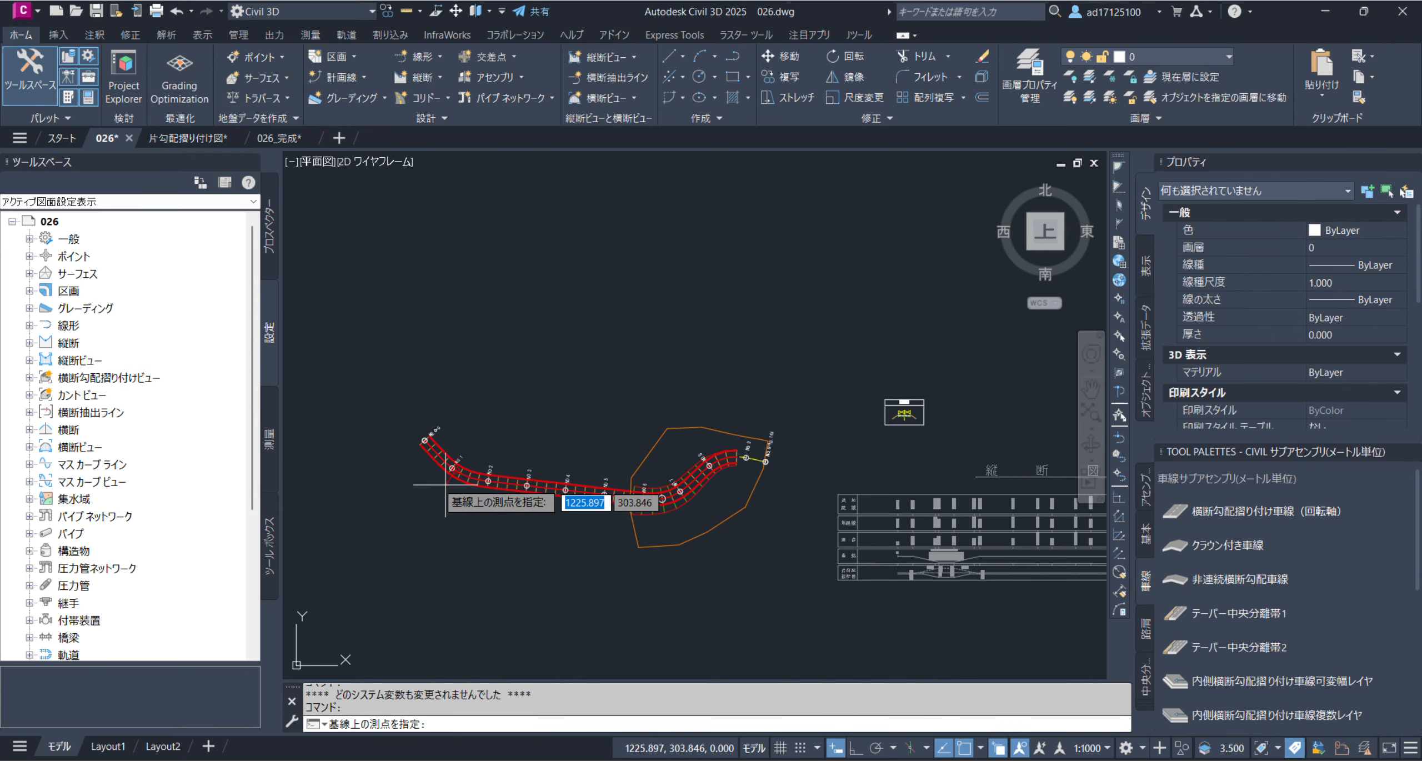
pyautogui.scroll(3, 424, 473)
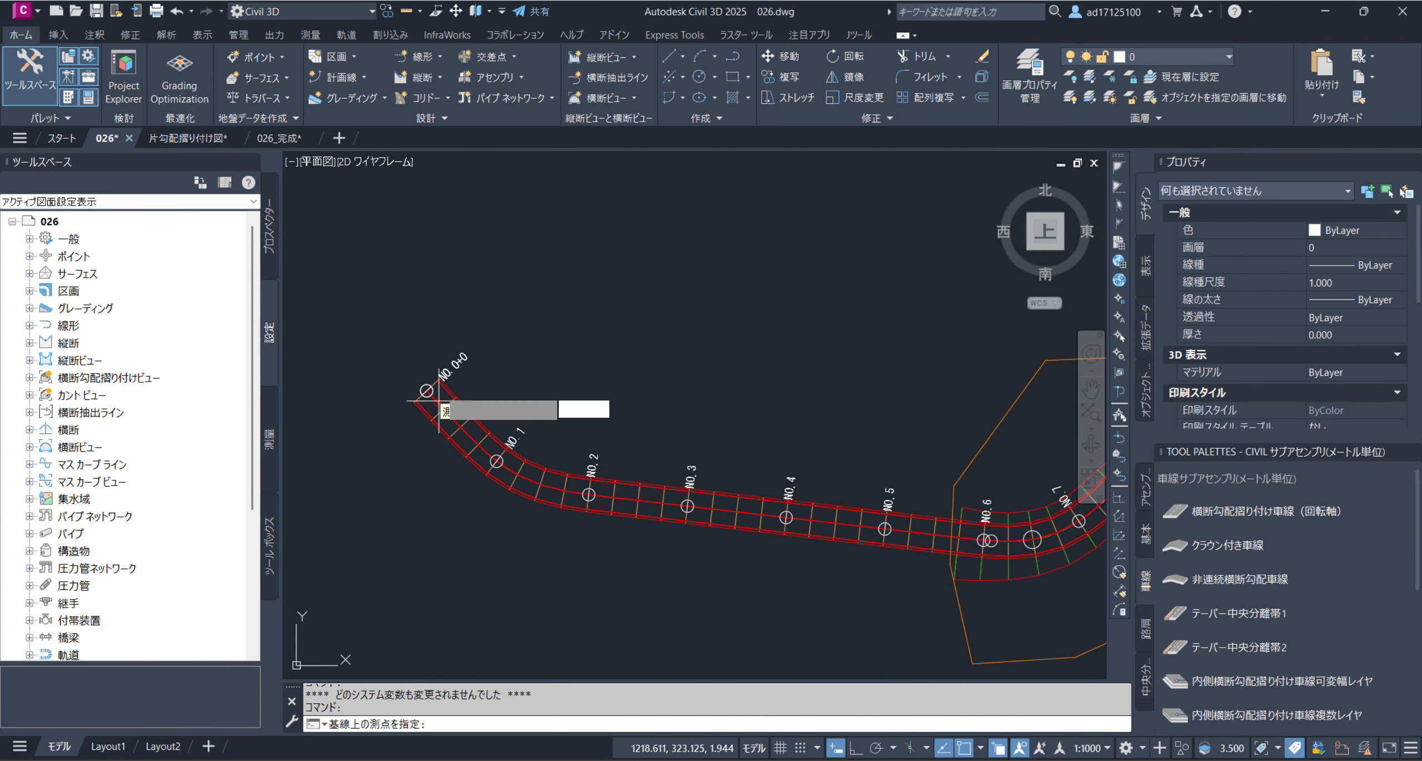
pyautogui.scroll(5, 439, 387)
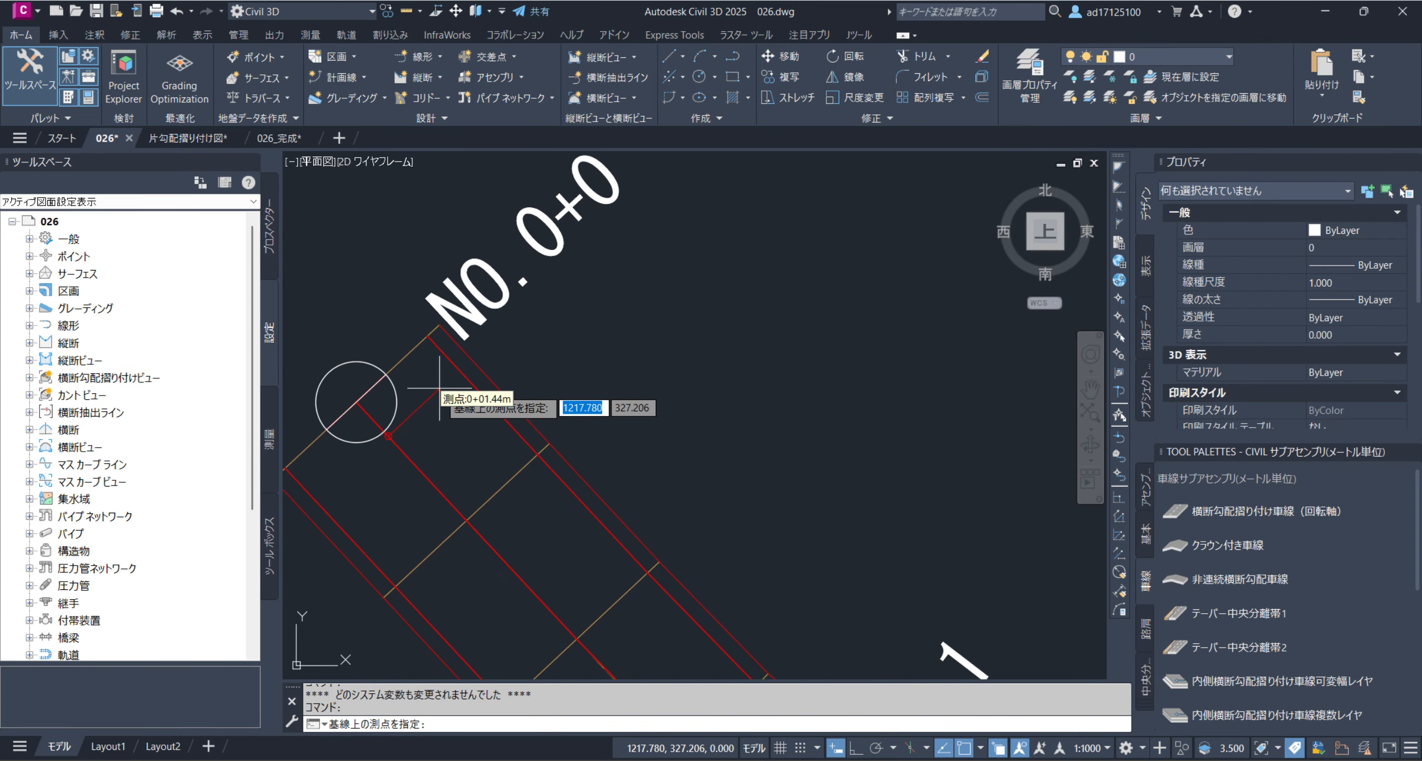
pyautogui.click(361, 405)
pyautogui.click(517, 265)
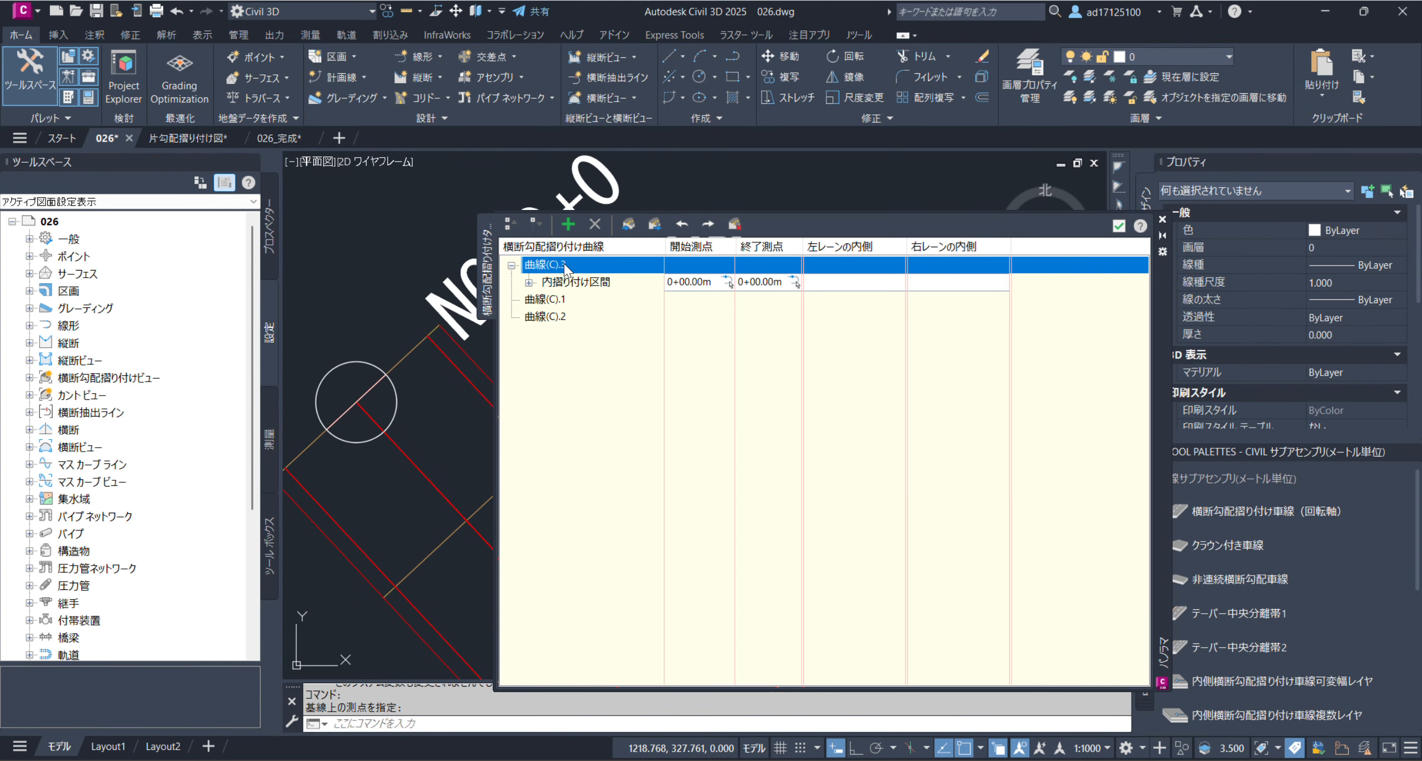
# Add an outer transition region to 曲線(C).3 at the alignment's end station 1+90.16m and expand the manual stations of both regions
pyautogui.click(529, 283)
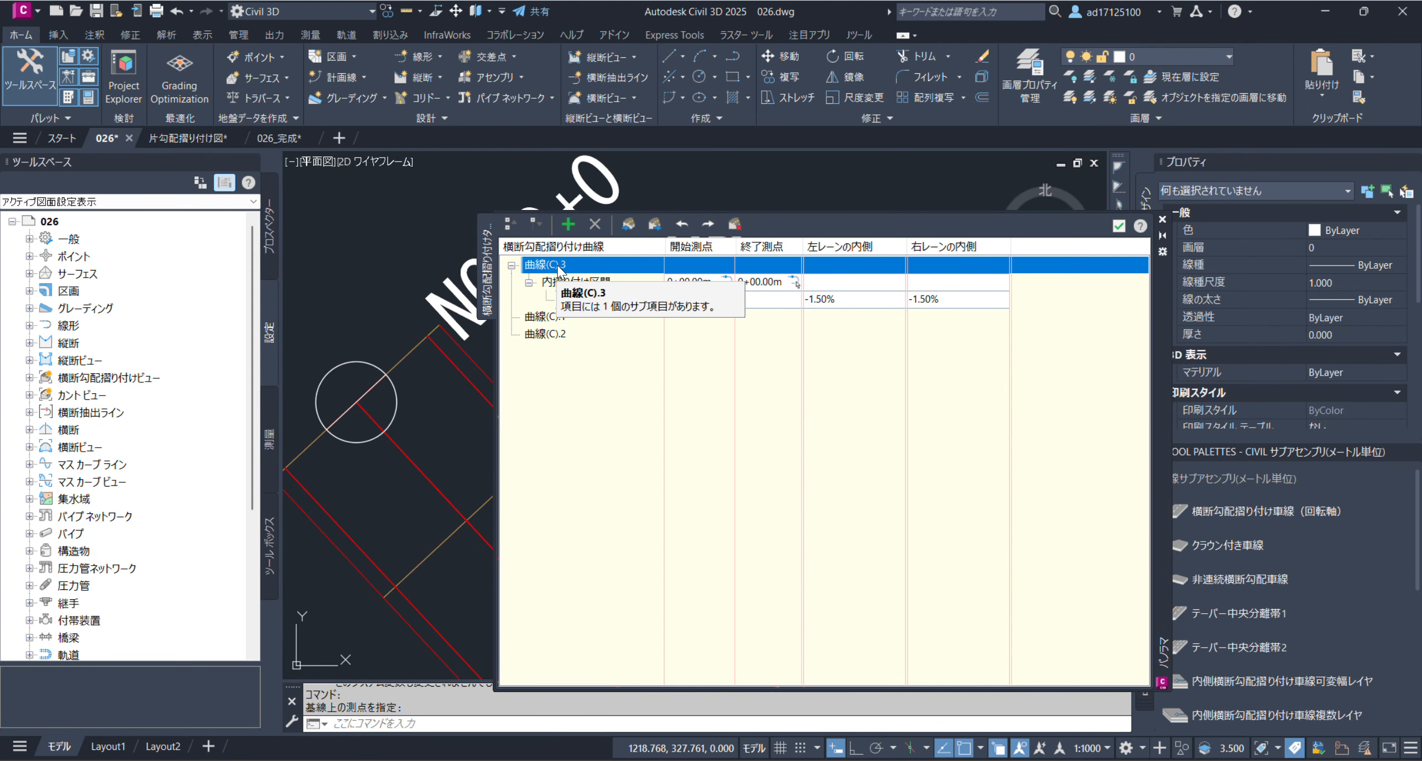
pyautogui.click(569, 225)
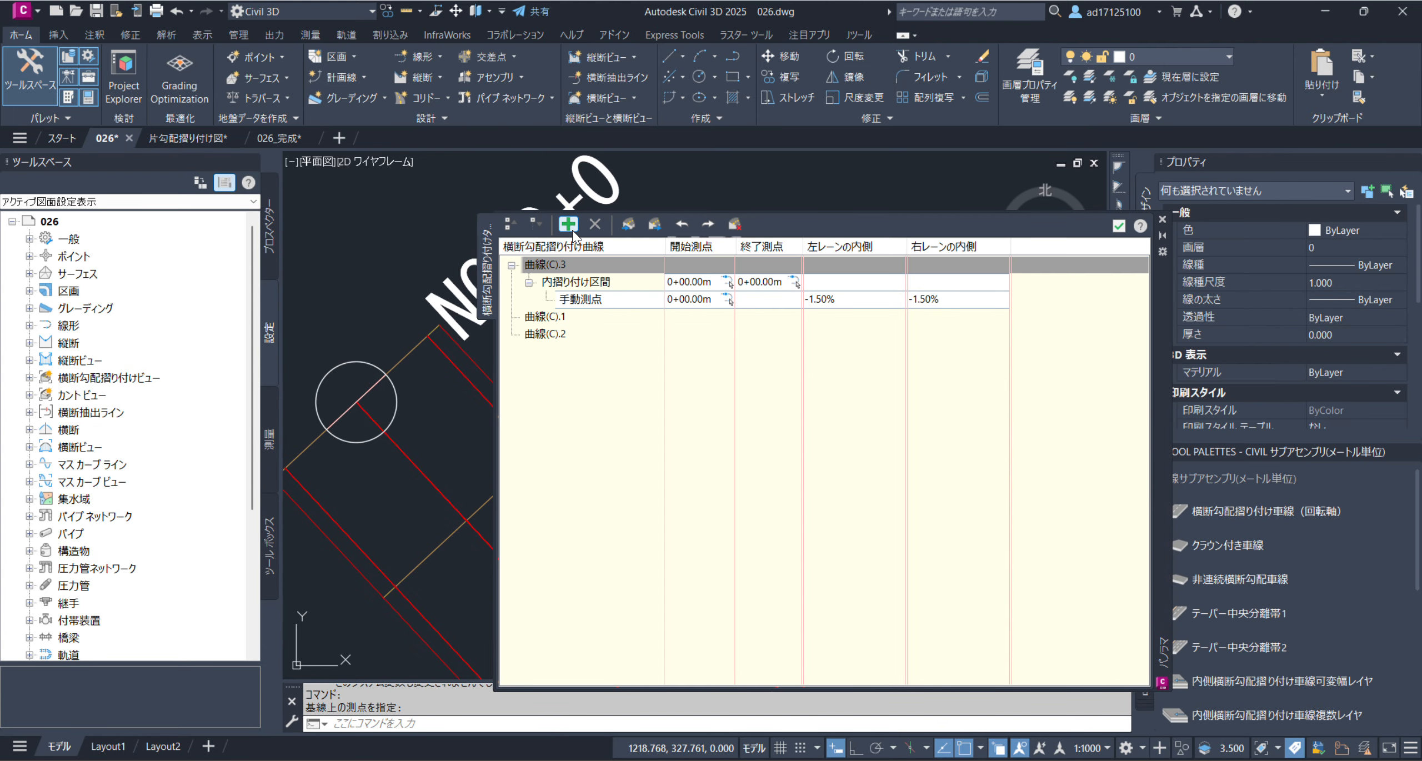
pyautogui.scroll(-5, 492, 387)
pyautogui.moveTo(897, 571); pyautogui.dragTo(397, 581, button='middle')
pyautogui.scroll(8, 811, 447)
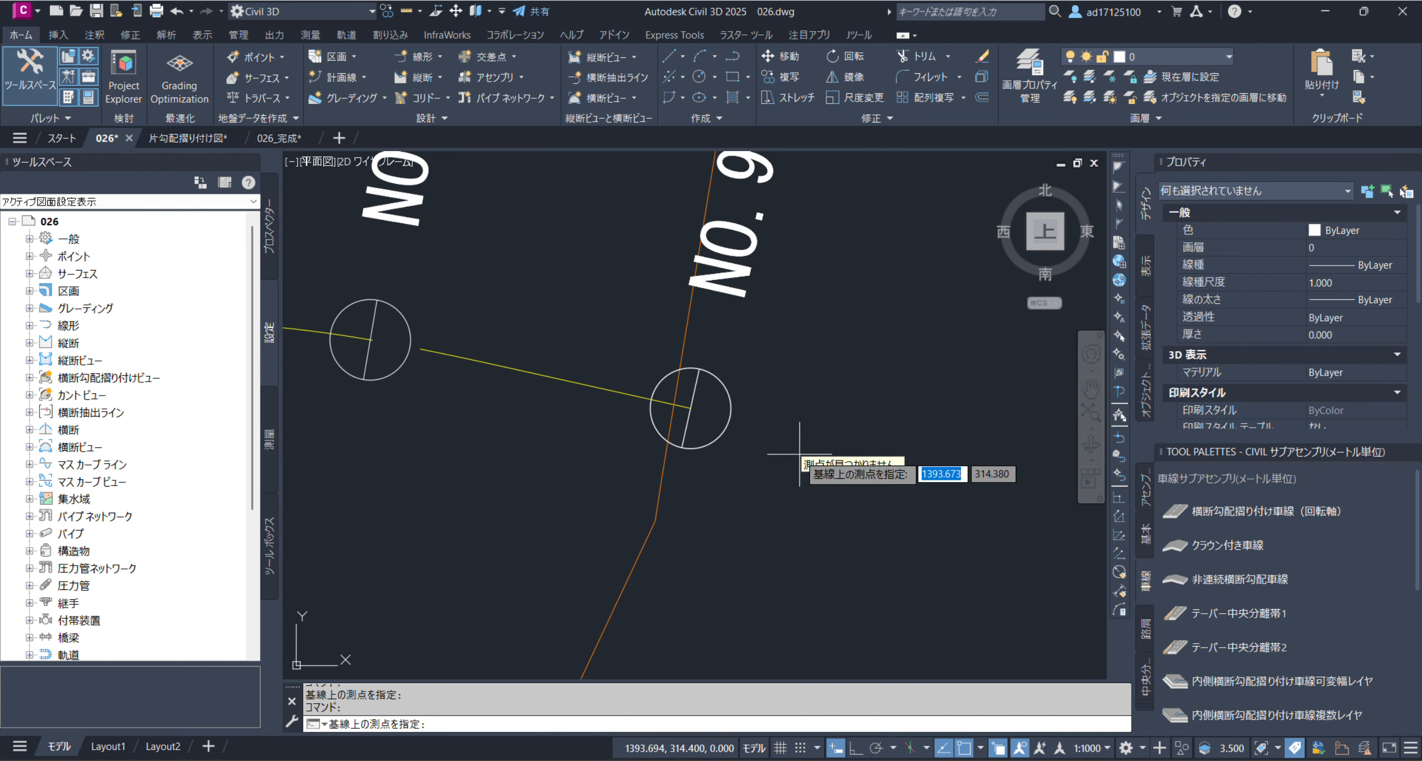
pyautogui.click(691, 408)
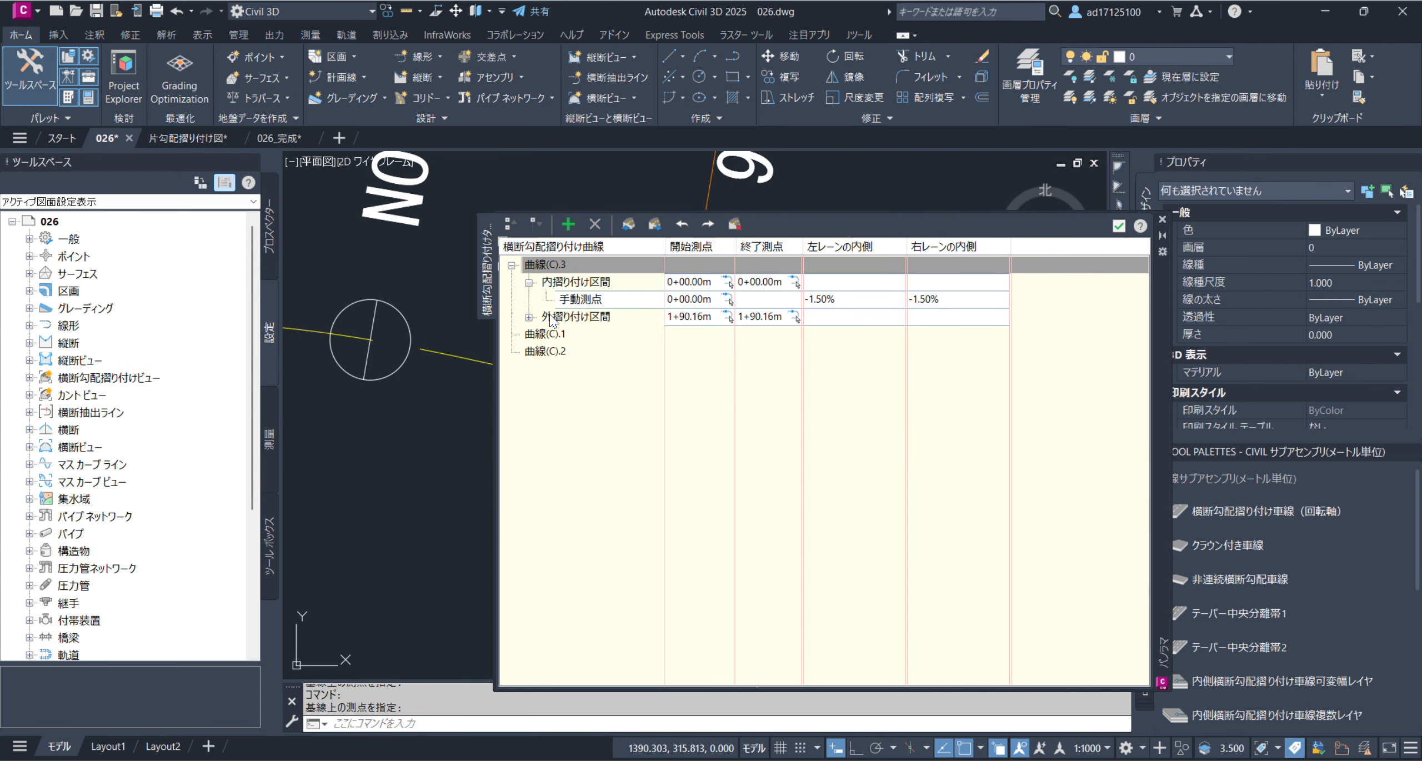
pyautogui.click(529, 317)
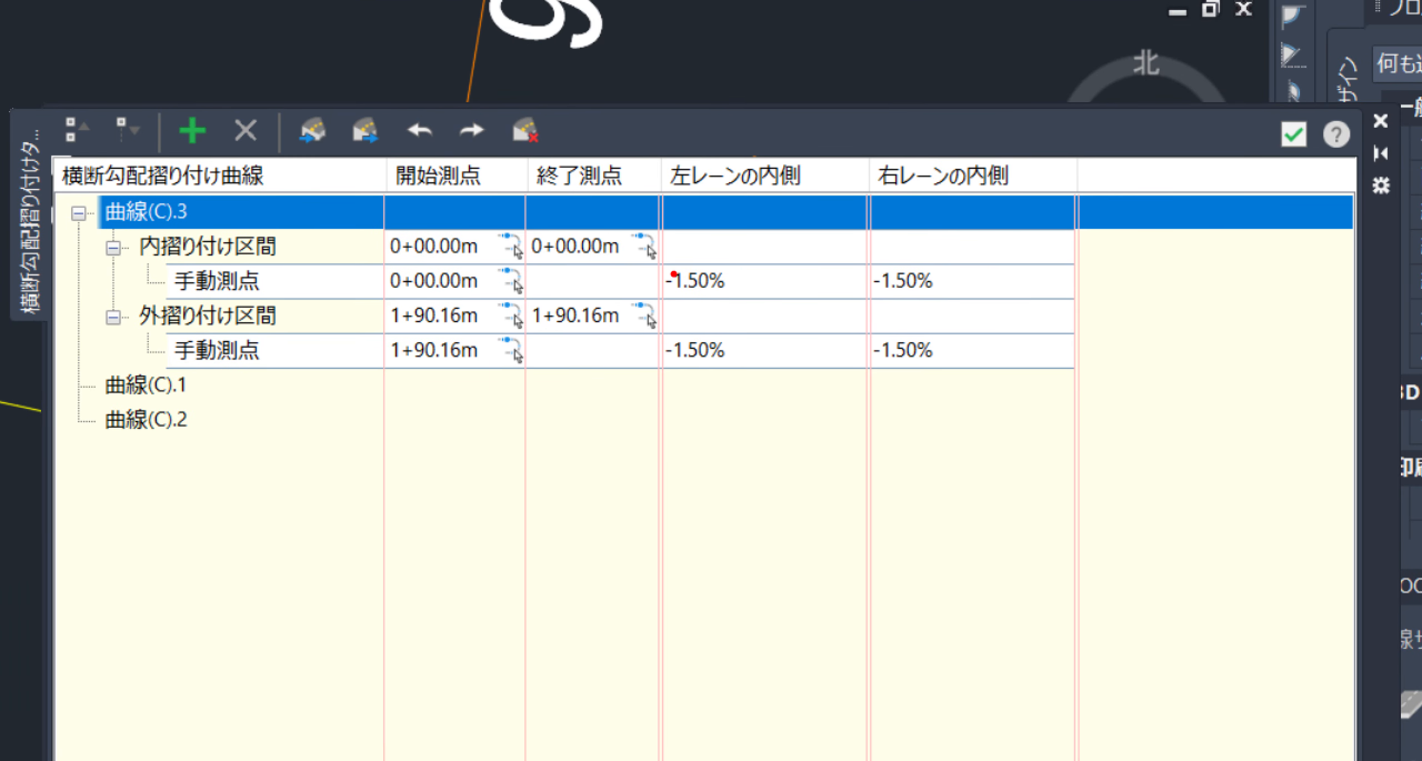
pyautogui.moveTo(662, 262)
pyautogui.mouseDown()
pyautogui.moveTo(753, 302)
pyautogui.moveTo(864, 303)
pyautogui.moveTo(883, 272)
pyautogui.moveTo(948, 302)
pyautogui.mouseUp()
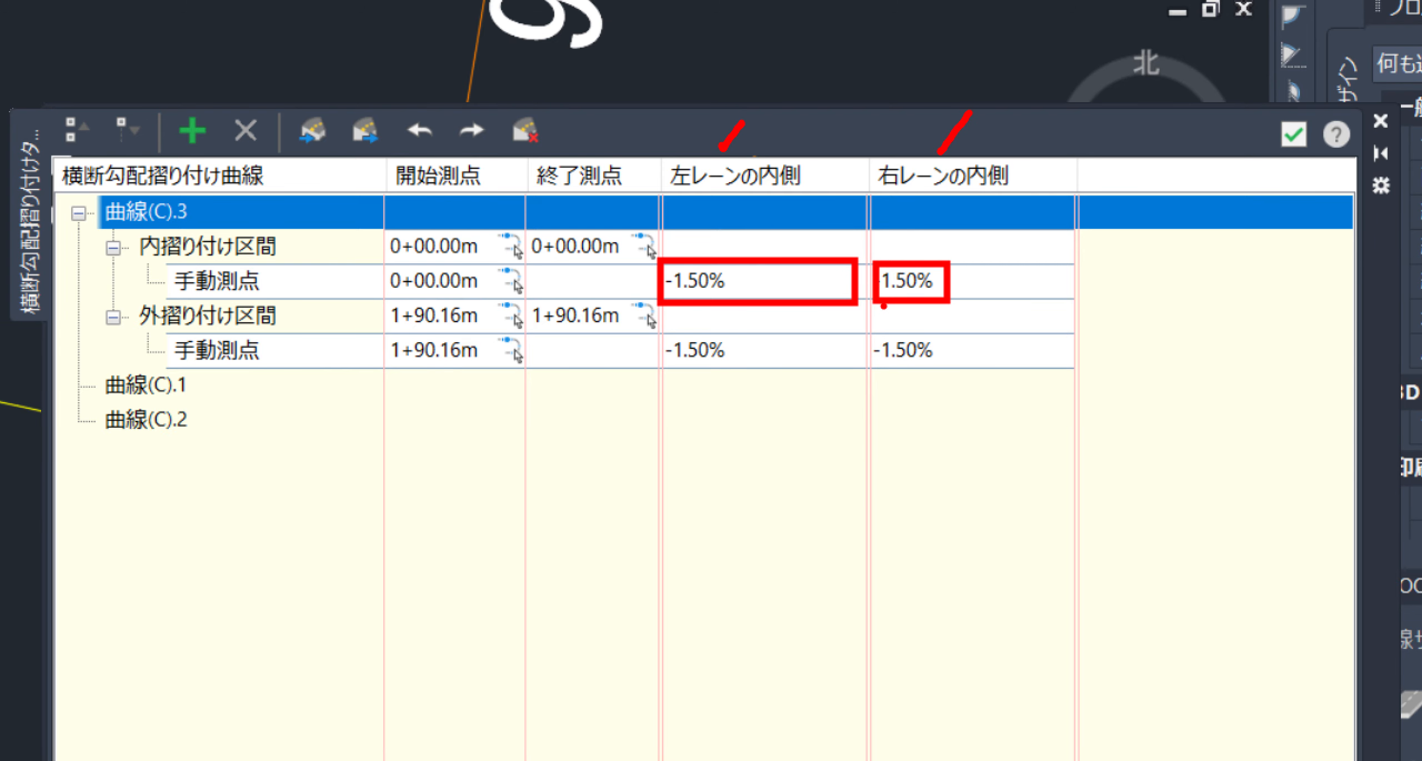
pyautogui.hotkey('ctrl', 'z')
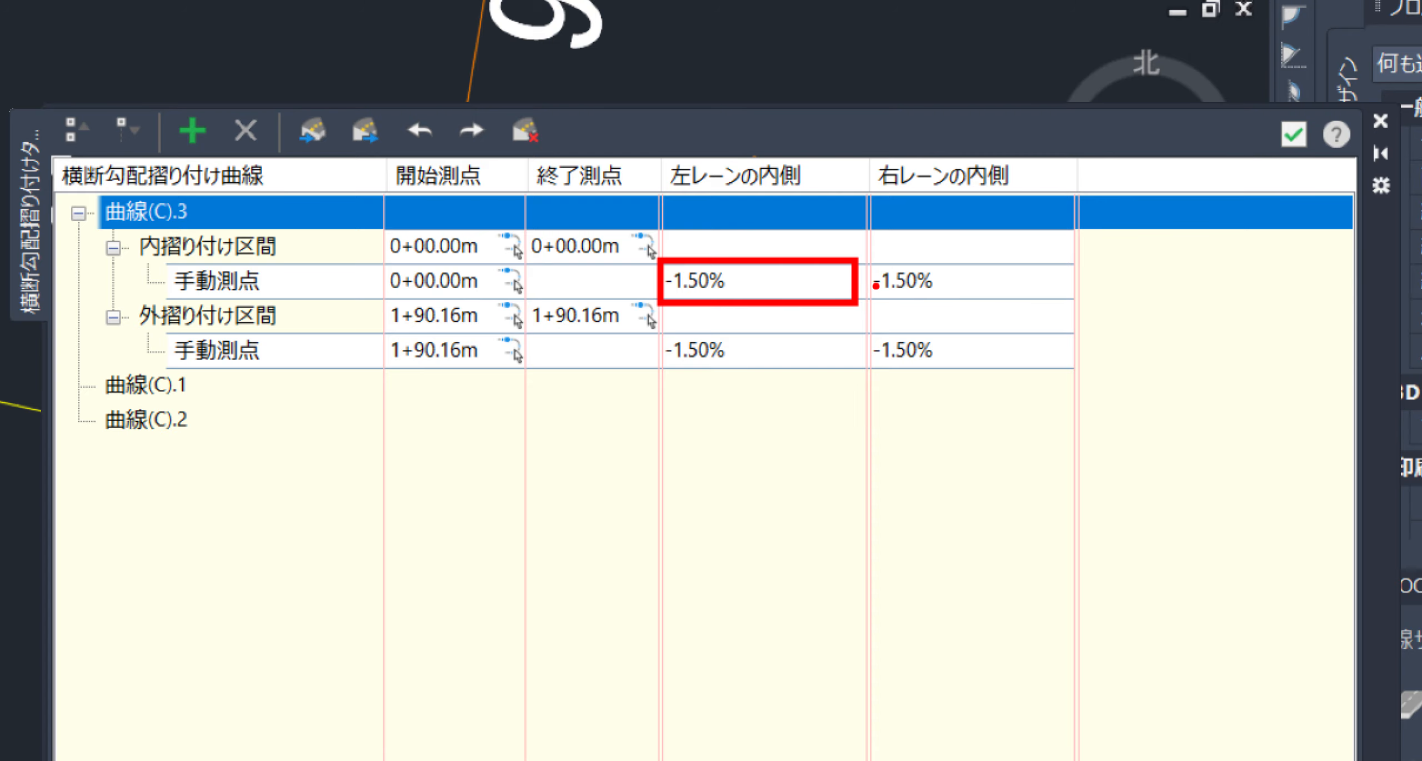
pyautogui.moveTo(860, 254)
pyautogui.mouseDown()
pyautogui.moveTo(914, 295)
pyautogui.moveTo(994, 307)
pyautogui.mouseUp()
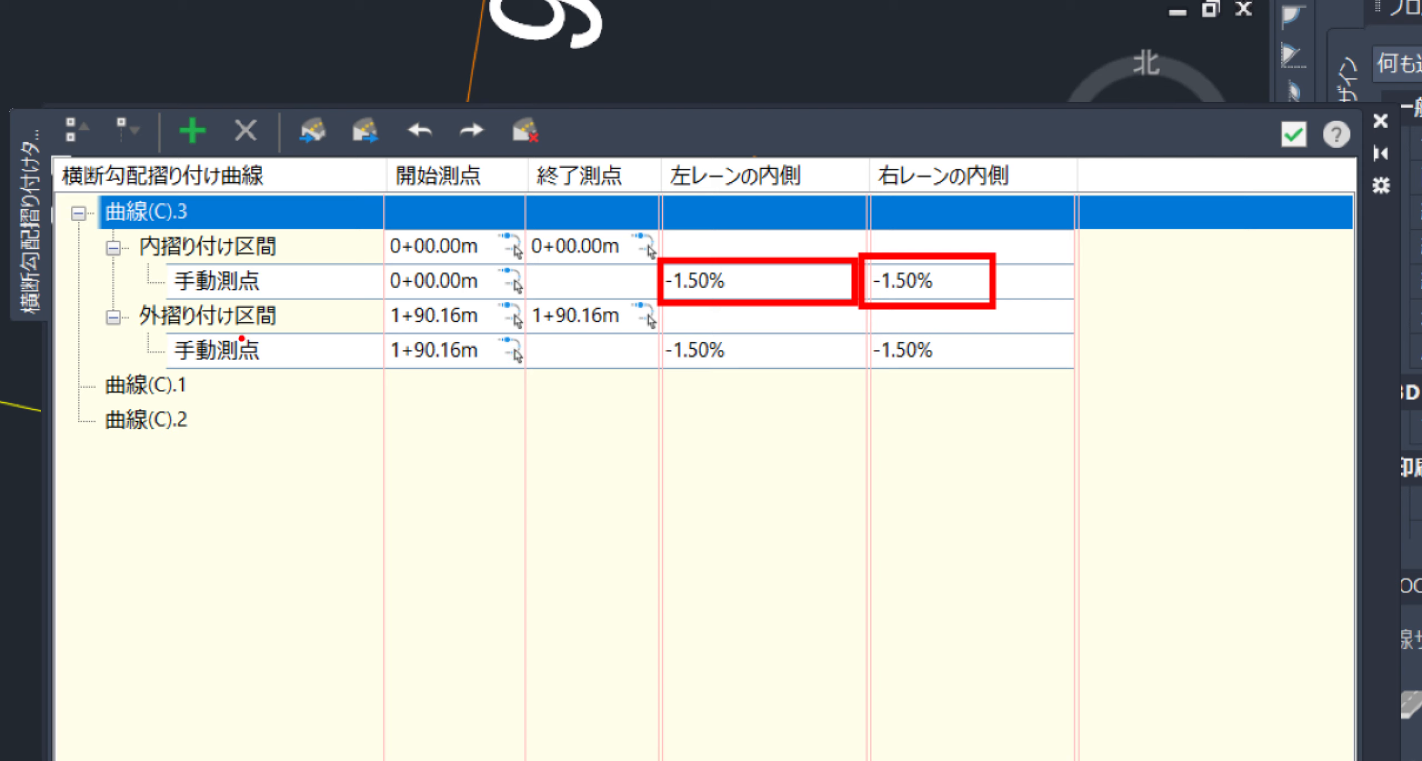
pyautogui.moveTo(656, 332); pyautogui.dragTo(654, 356)
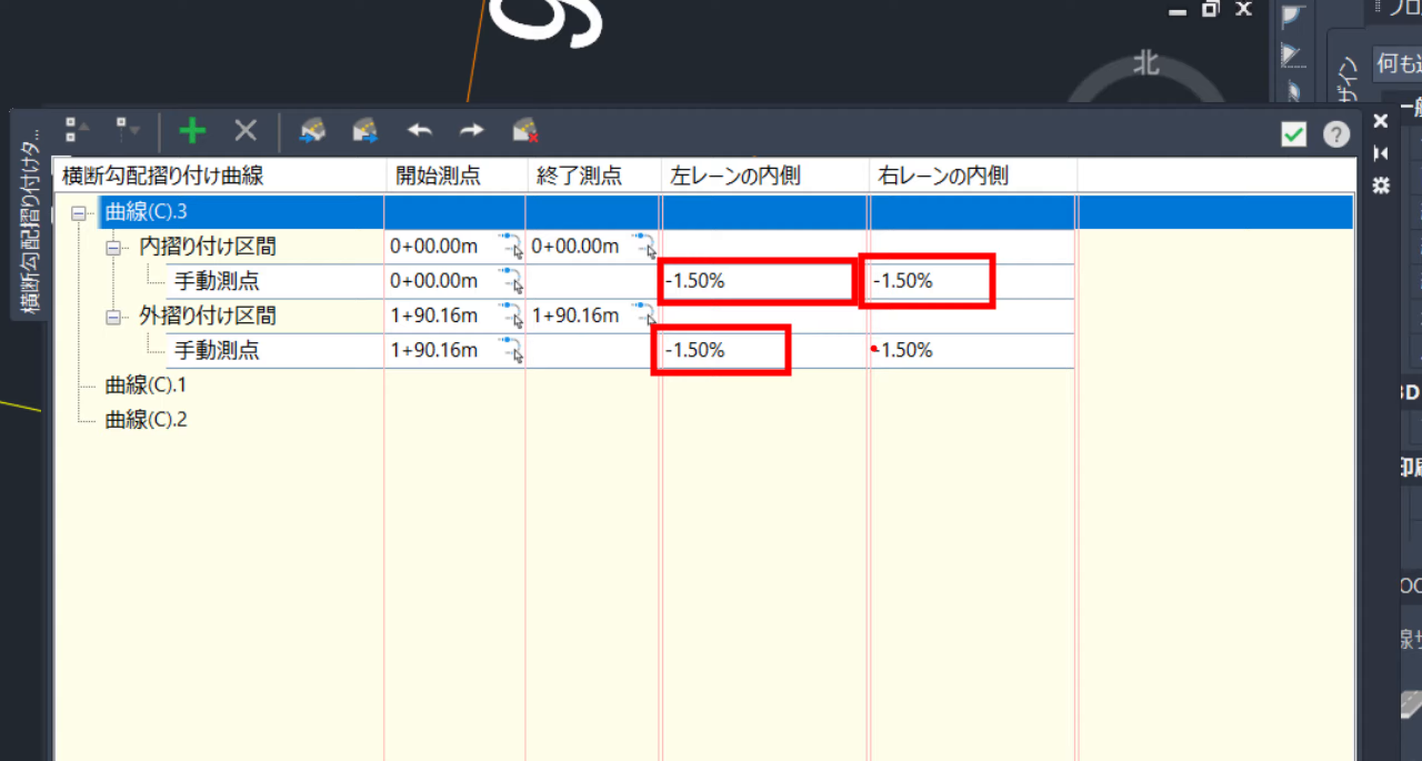
pyautogui.moveTo(861, 327); pyautogui.dragTo(867, 331)
pyautogui.moveTo(996, 376); pyautogui.dragTo(1016, 381)
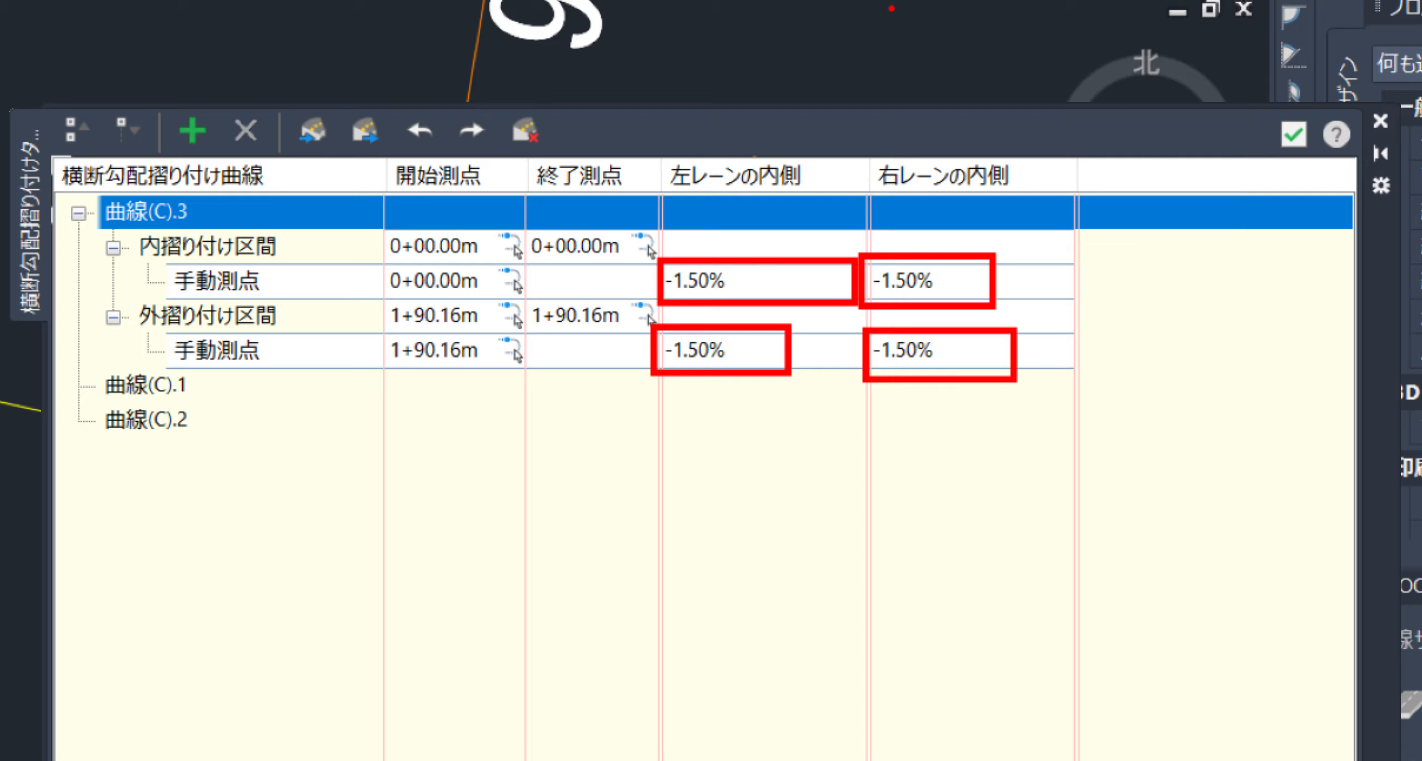
pyautogui.moveTo(895, 38); pyautogui.dragTo(875, 196)
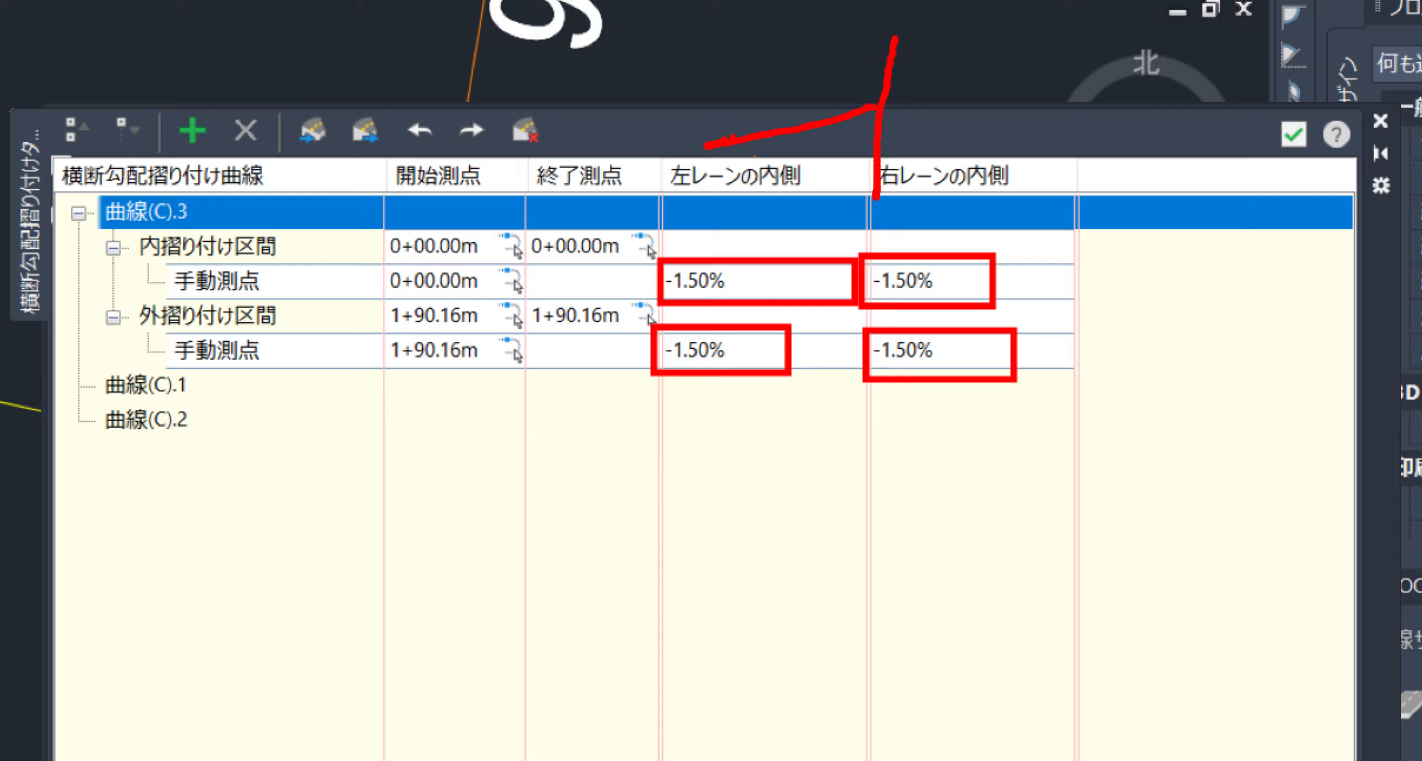
pyautogui.moveTo(882, 109); pyautogui.dragTo(1086, 193)
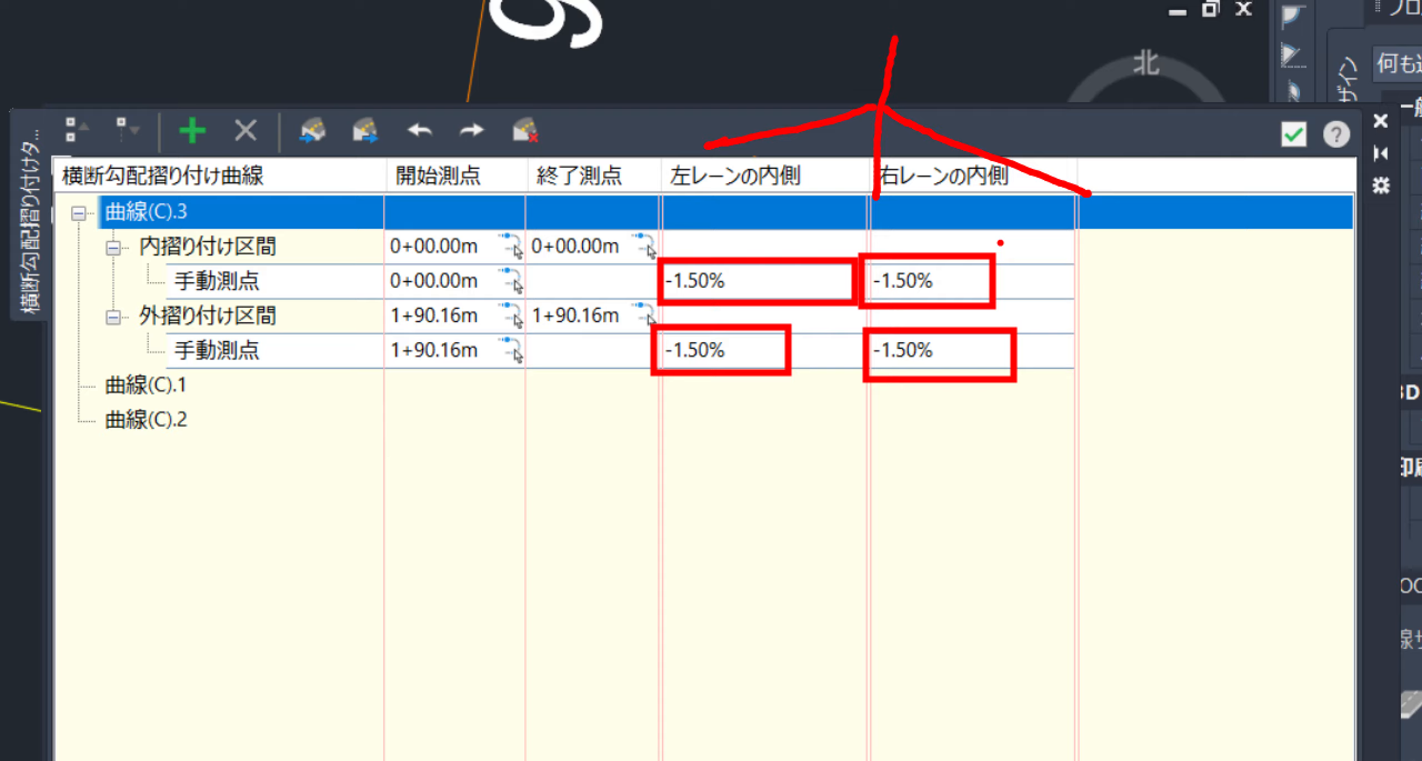
pyautogui.press('Escape')
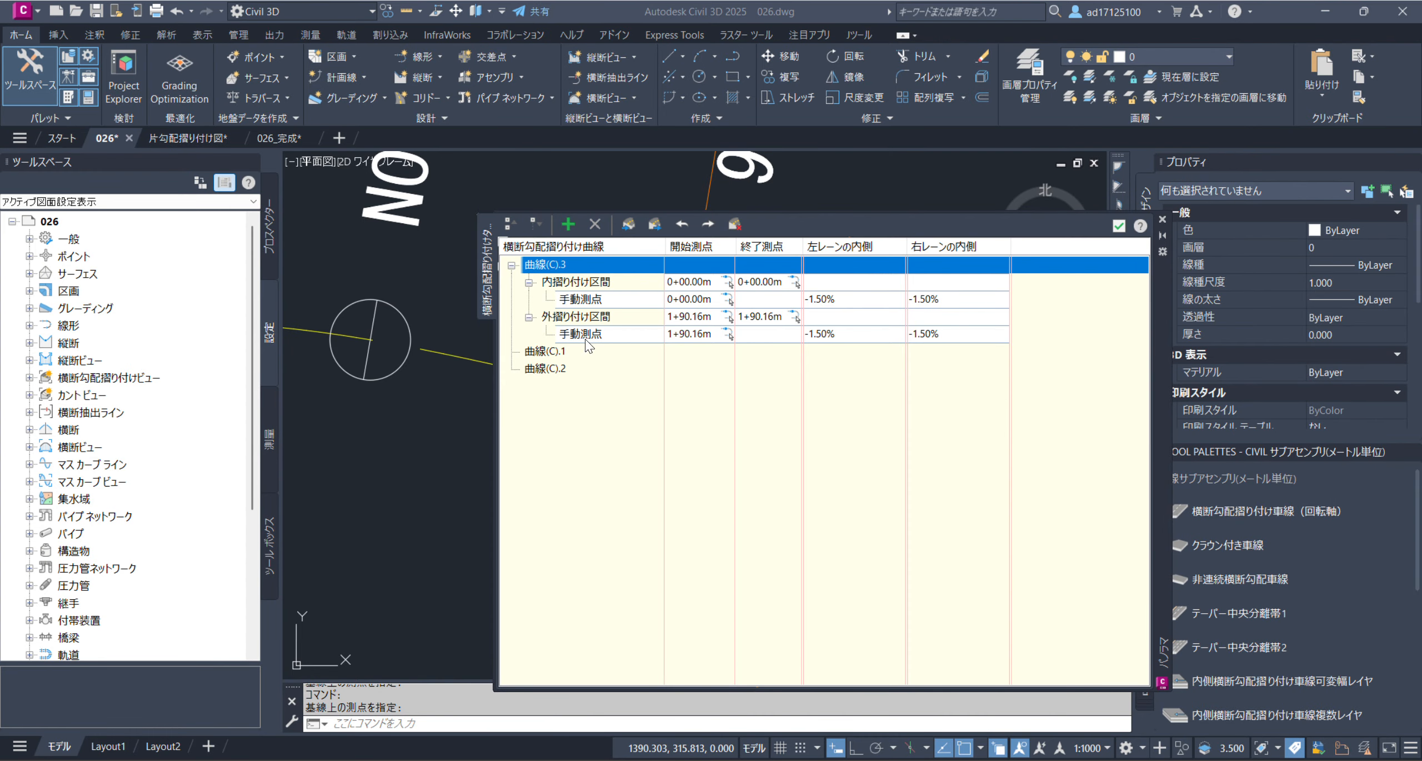
# Close the superelevation table and examine the 曲線 and 片勾配摺付図 bands in the referenced profile drawing
pyautogui.click(1115, 229)
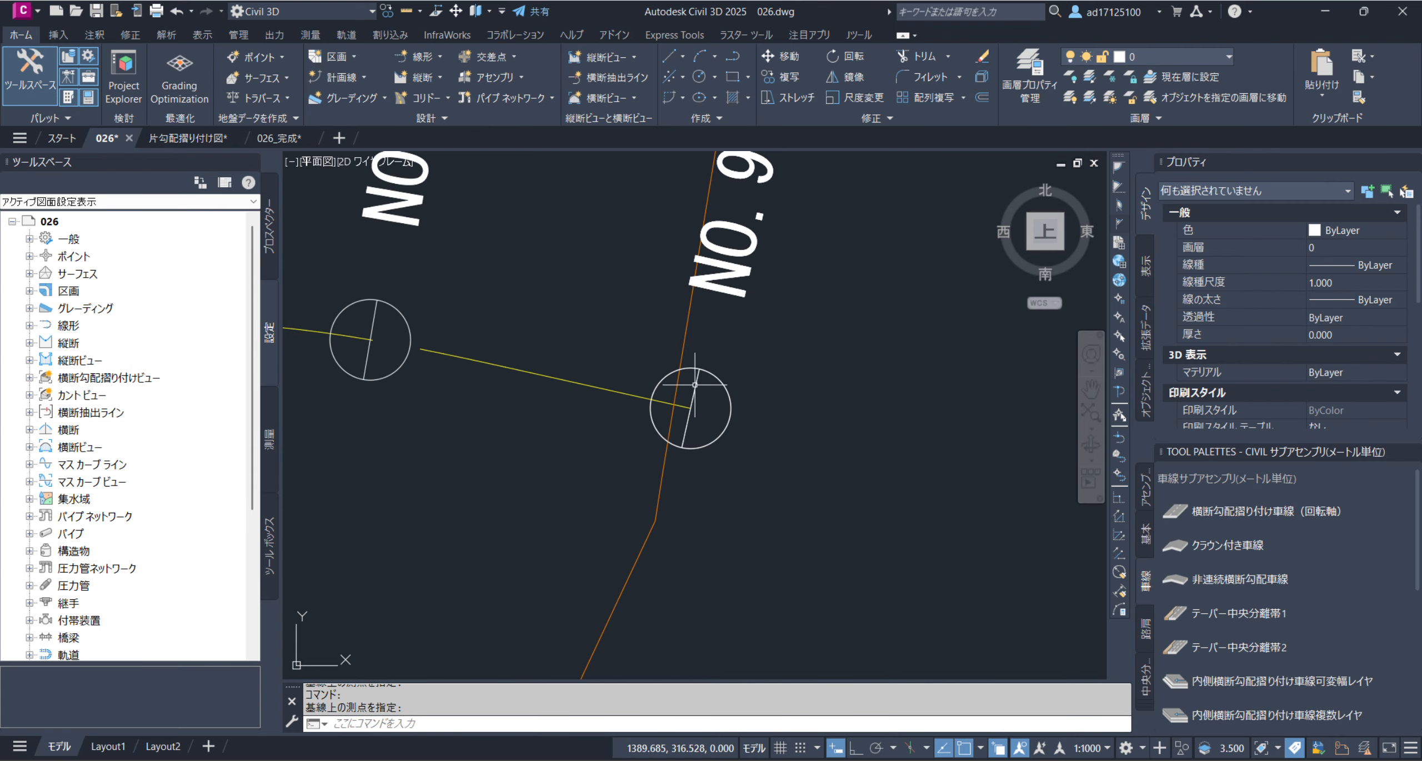
pyautogui.scroll(-10, 829, 370)
pyautogui.scroll(-3, 653, 345)
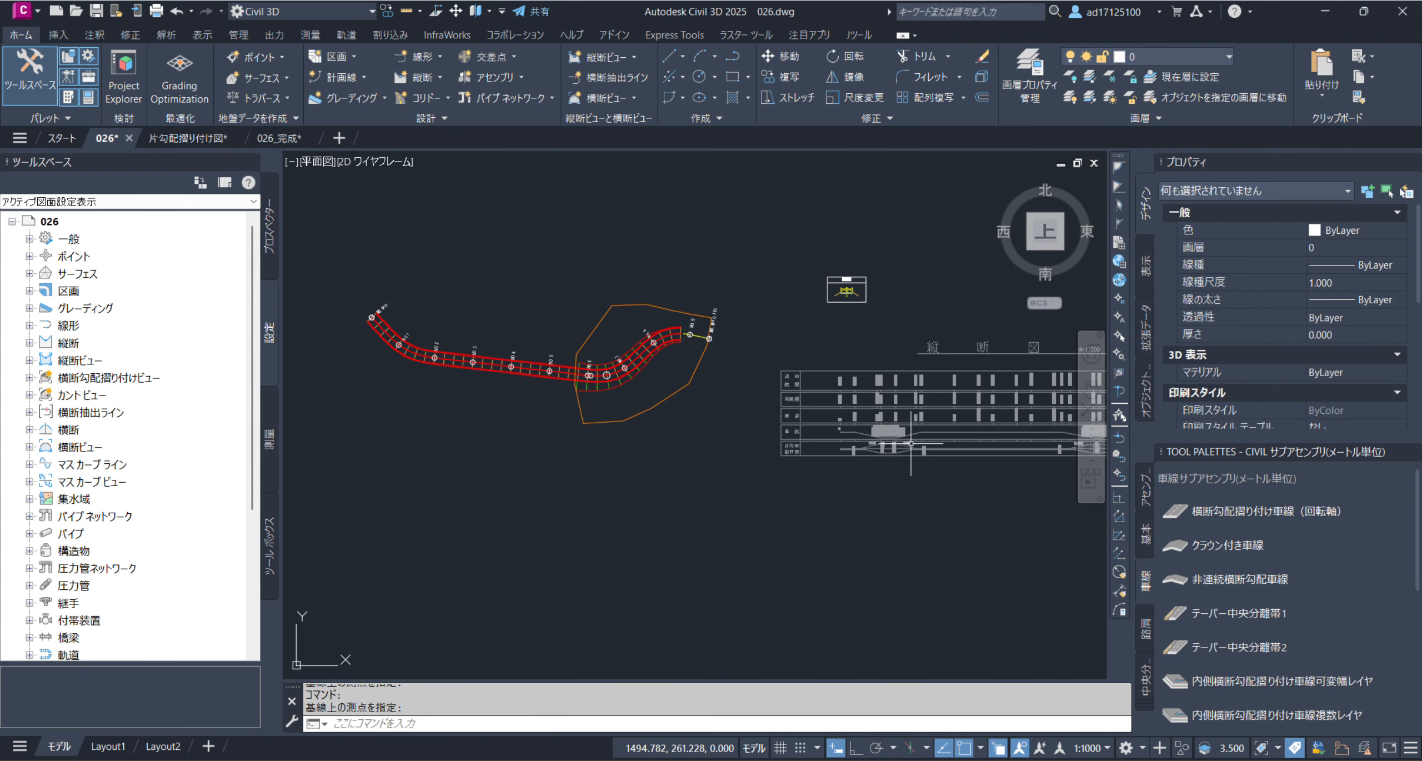
pyautogui.scroll(5, 884, 489)
pyautogui.scroll(3, 869, 477)
pyautogui.scroll(-2, 868, 477)
pyautogui.scroll(-3, 678, 479)
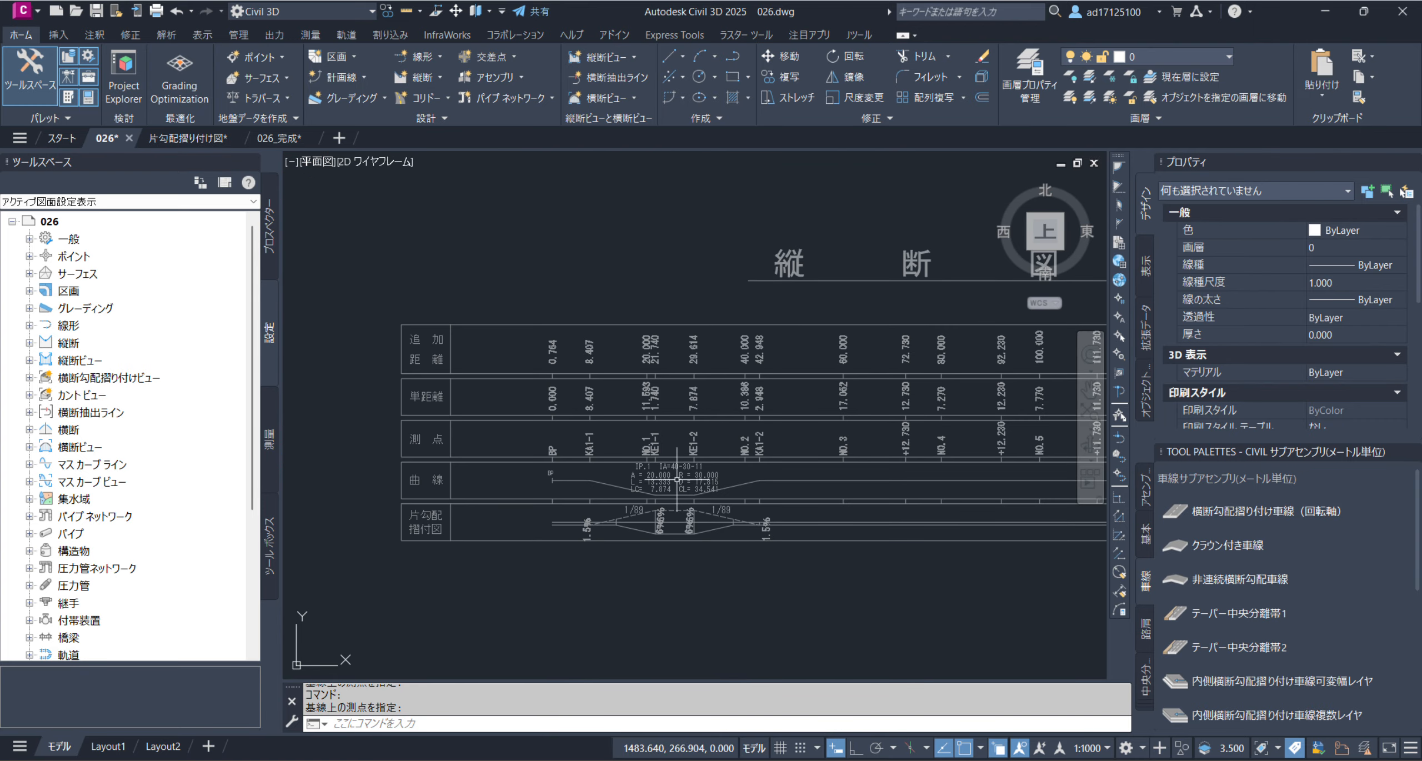
pyautogui.click(748, 282)
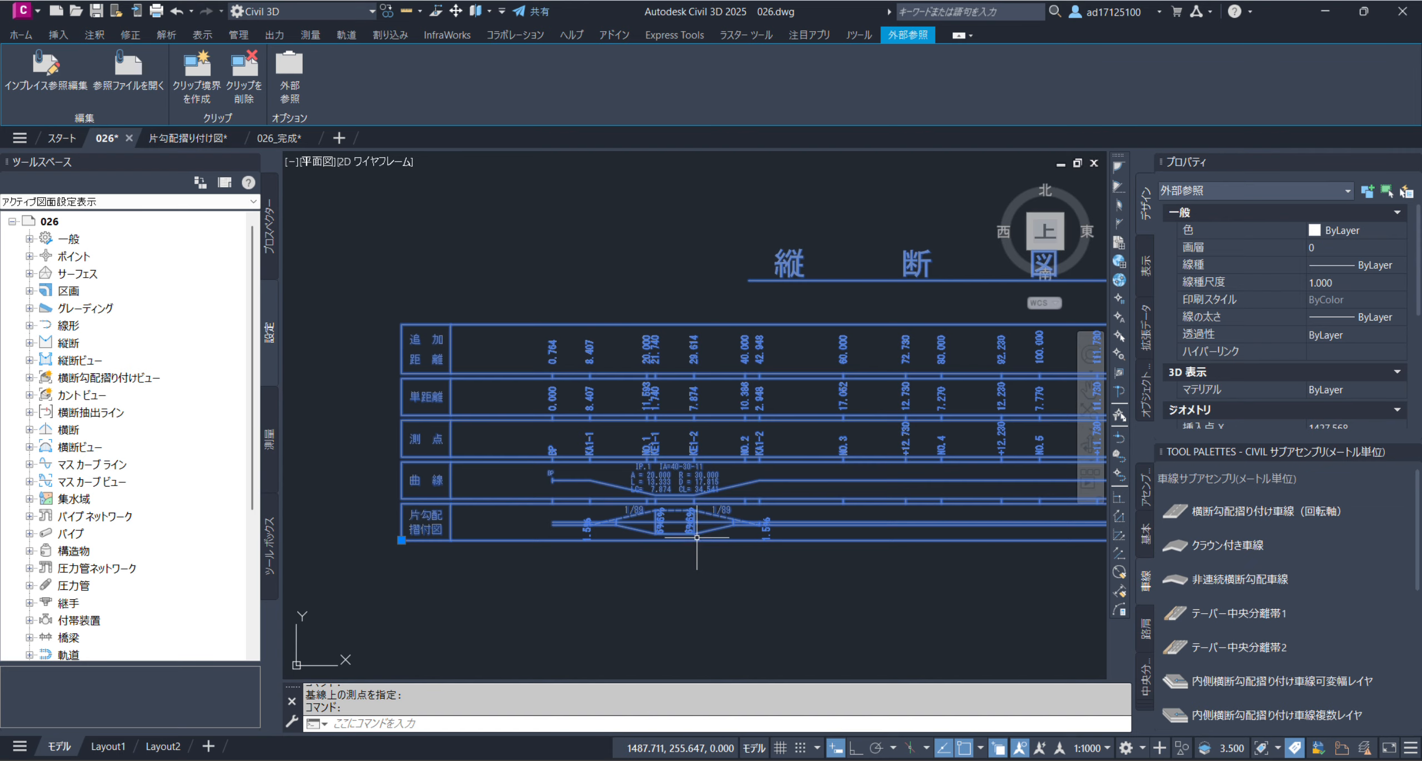
pyautogui.press('Escape')
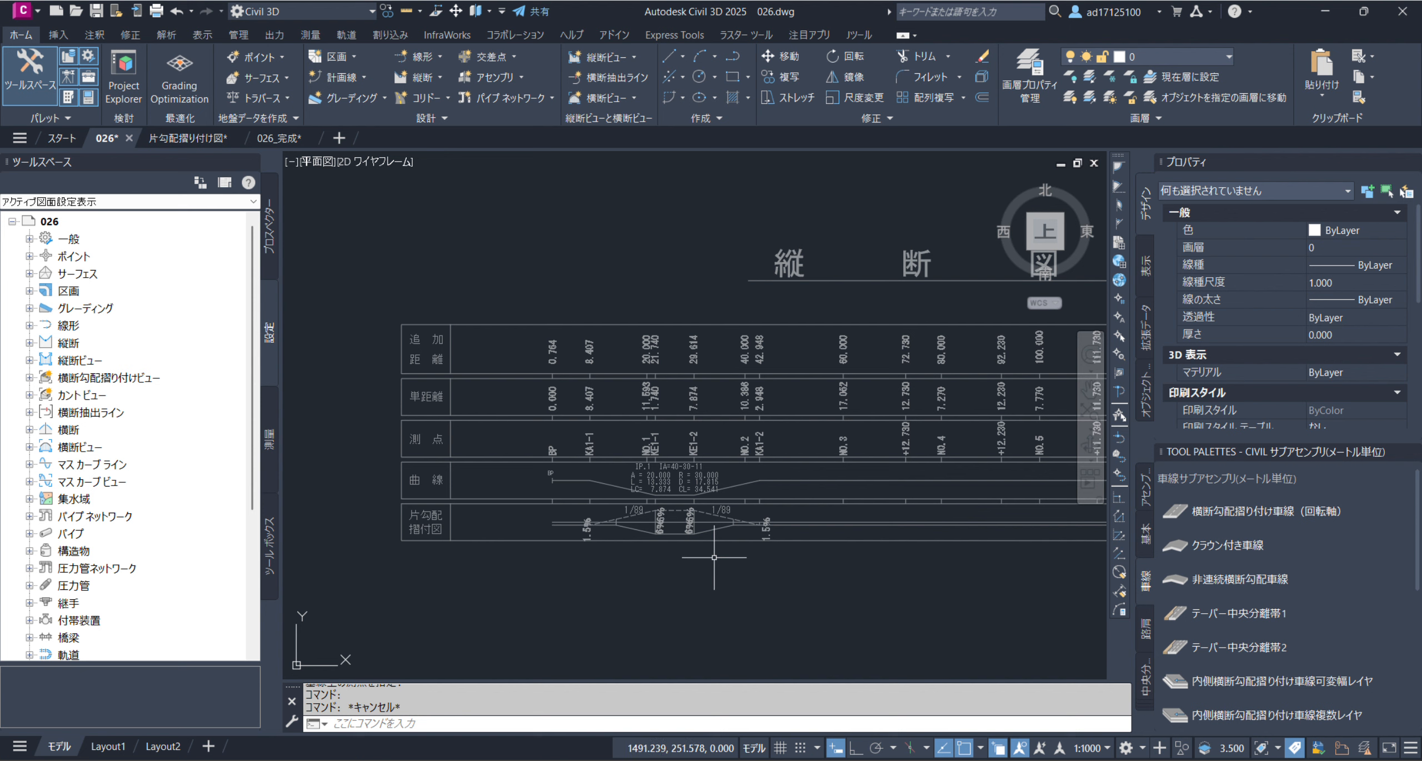
pyautogui.scroll(-4, 836, 403)
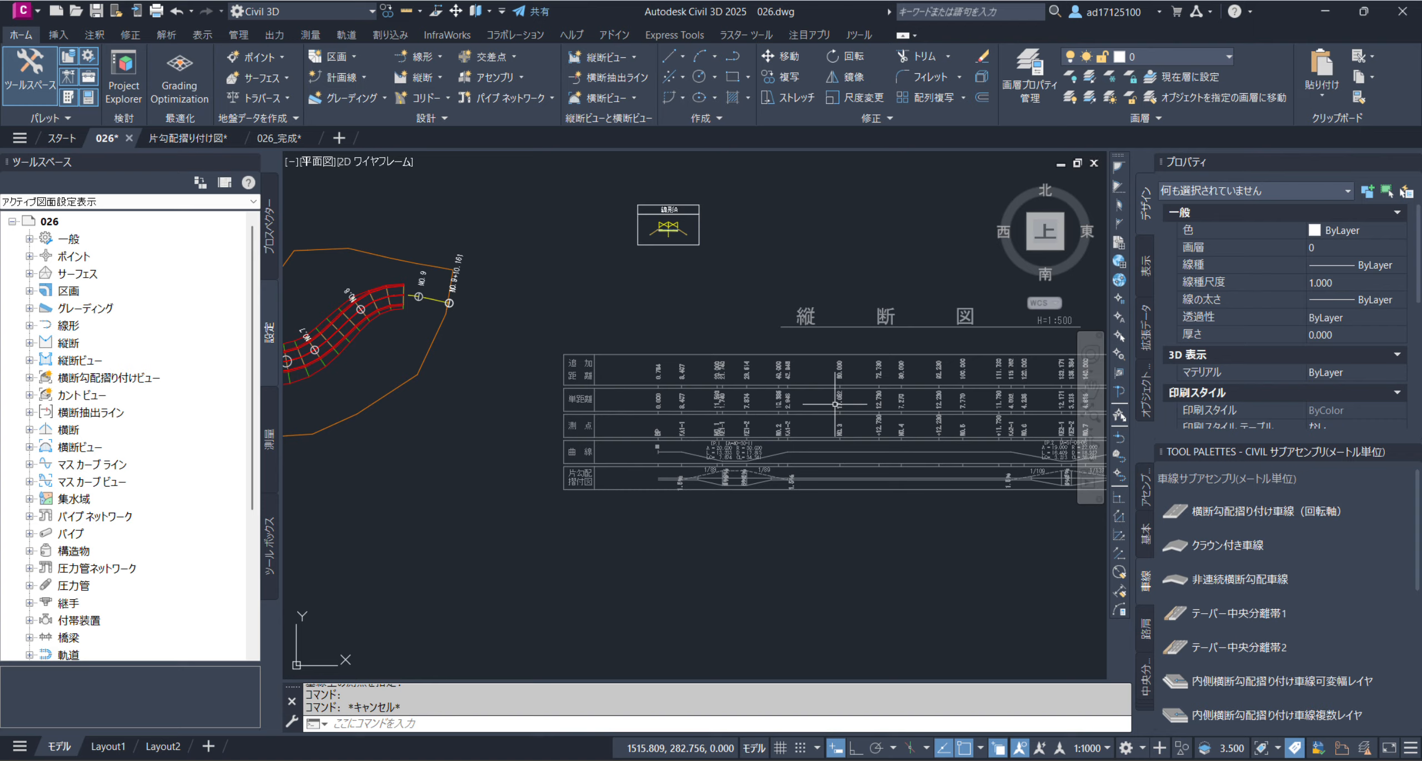
# Select alignment 線形A near NO.9 and start creating a superelevation view for it
pyautogui.scroll(4, 569, 343)
pyautogui.scroll(2, 579, 341)
pyautogui.click(590, 322)
pyautogui.click(581, 337)
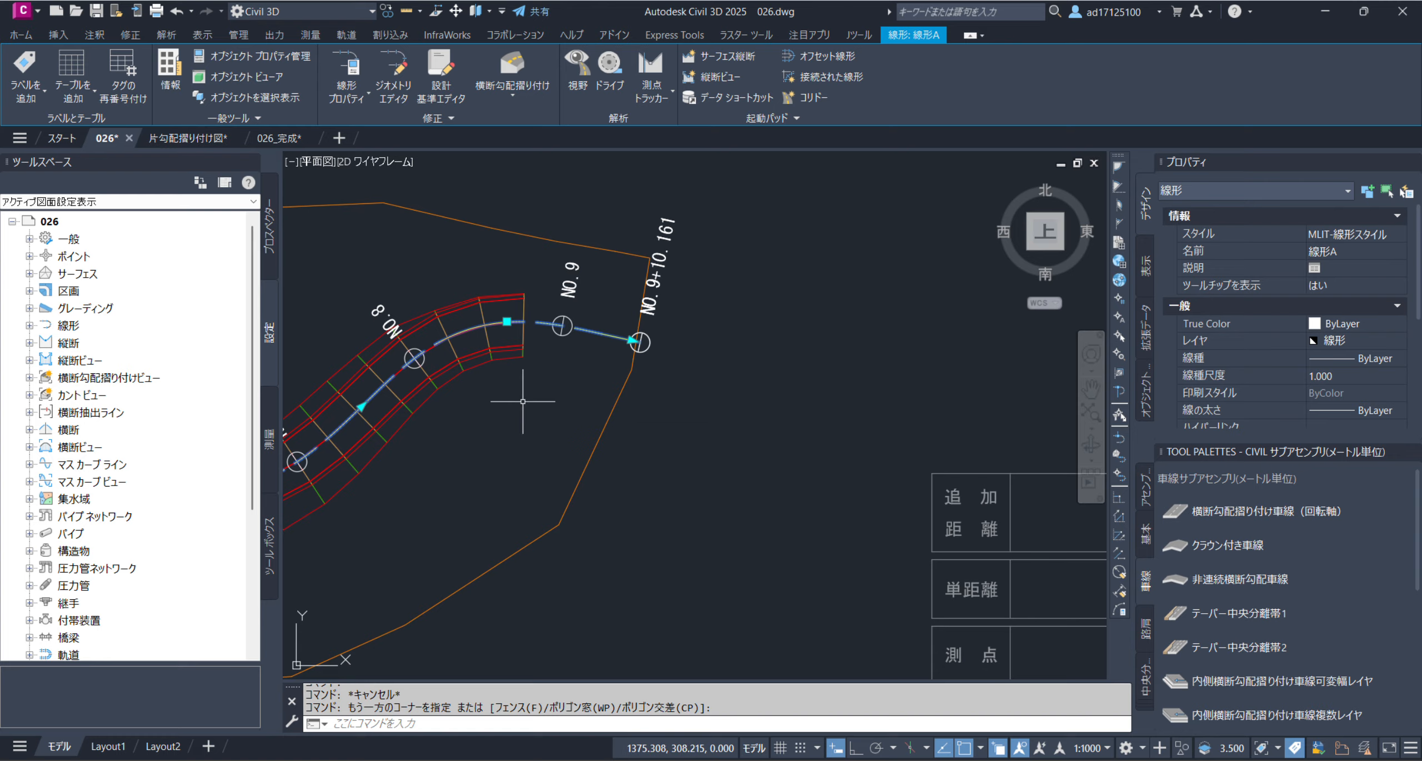
pyautogui.click(507, 95)
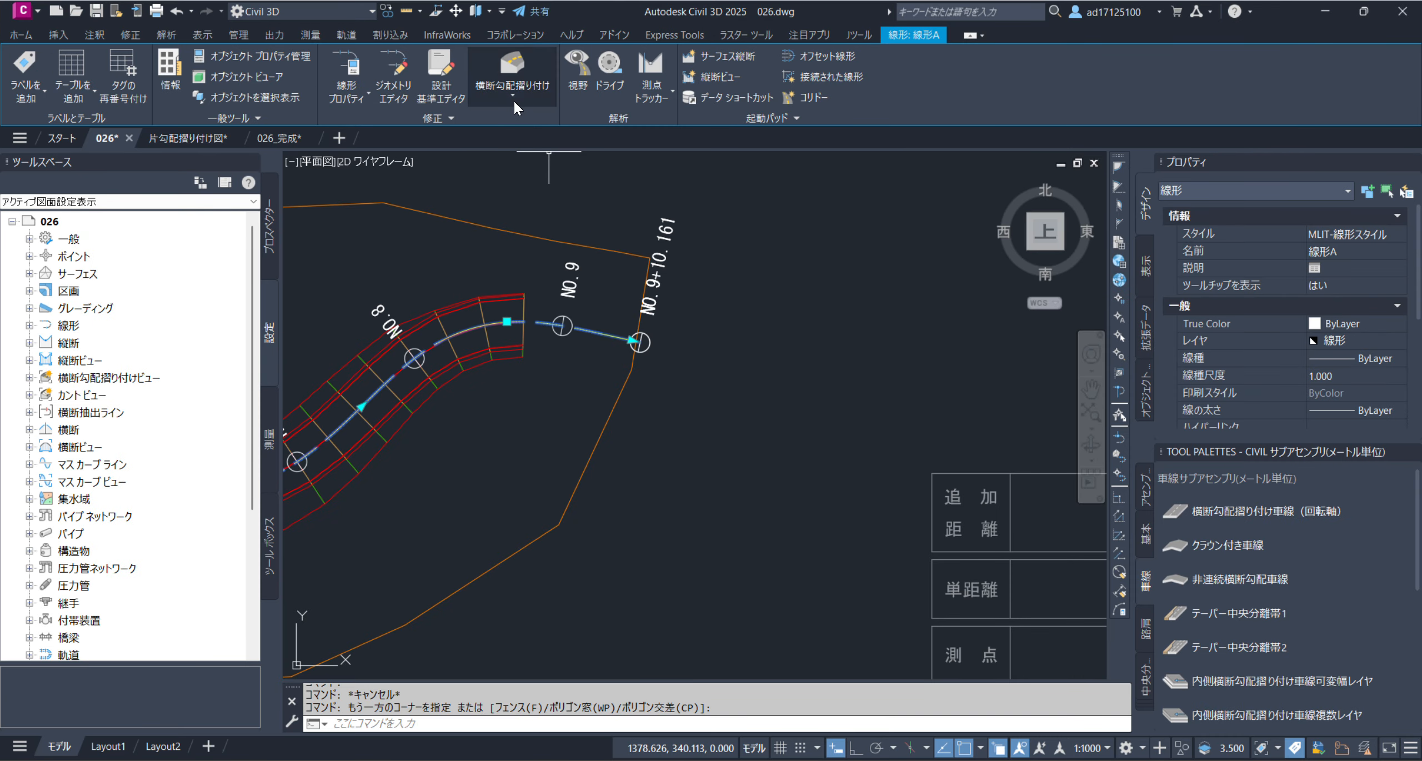
pyautogui.click(516, 98)
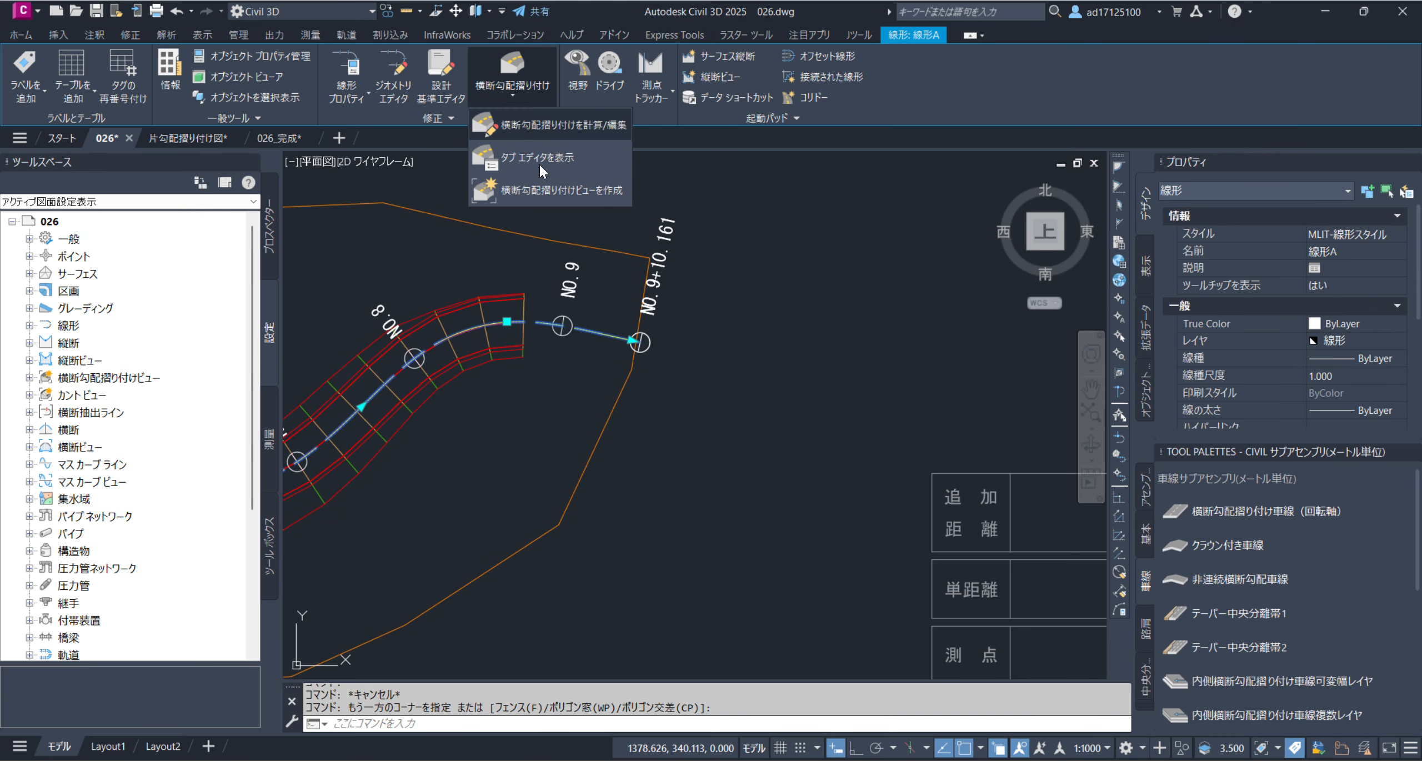
pyautogui.click(545, 197)
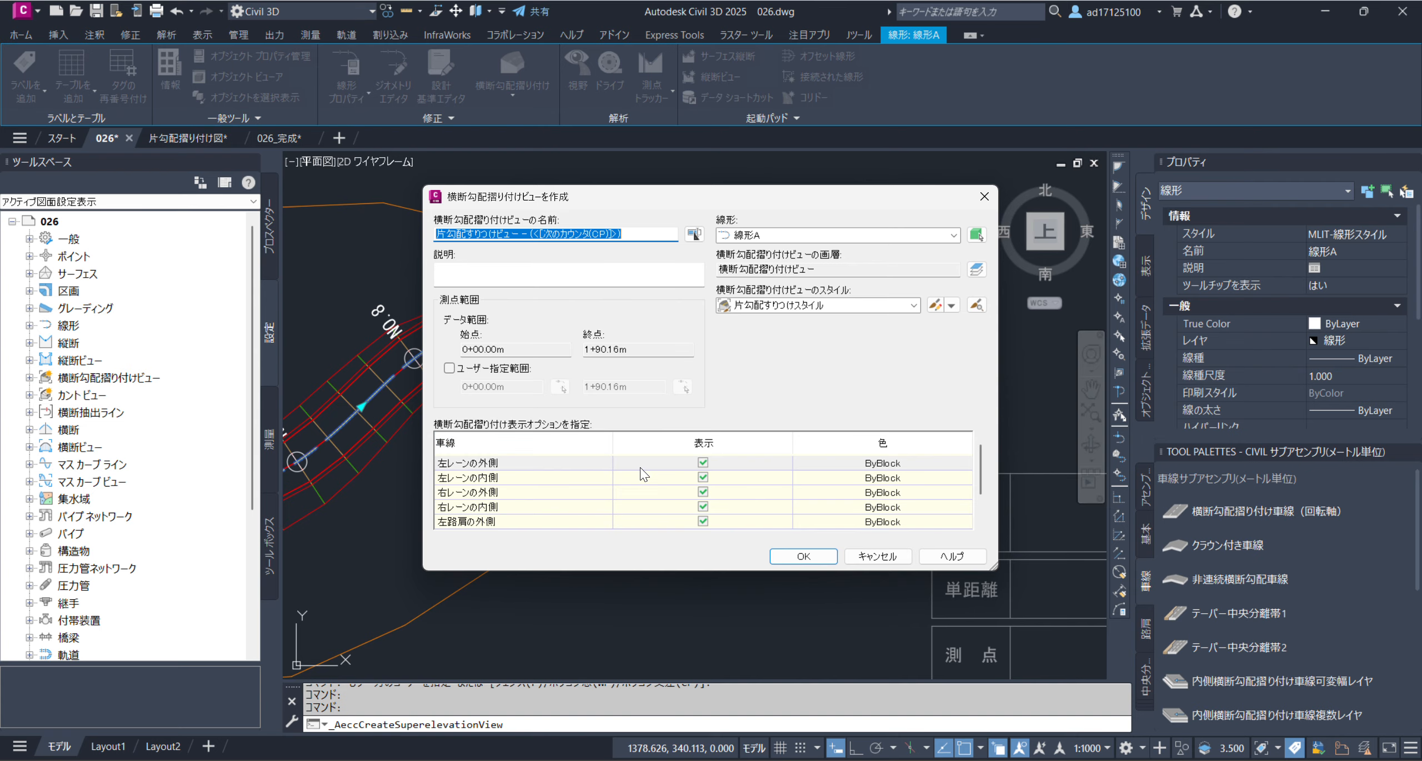
# Limit the superelevation view's displayed lanes to 左レーンの内側, turning off all other lane and shoulder rows
pyautogui.scroll(-1, 761, 503)
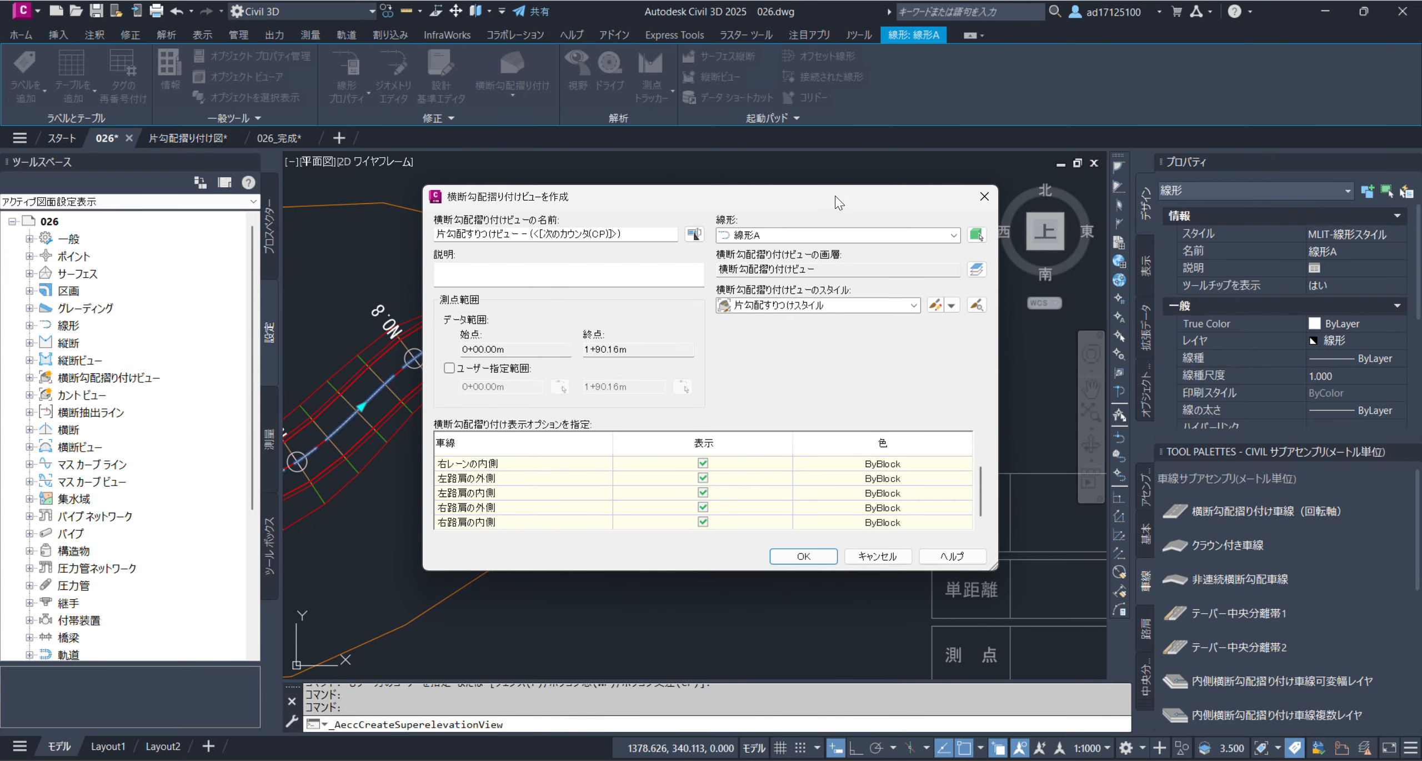
pyautogui.moveTo(866, 188); pyautogui.dragTo(846, 133)
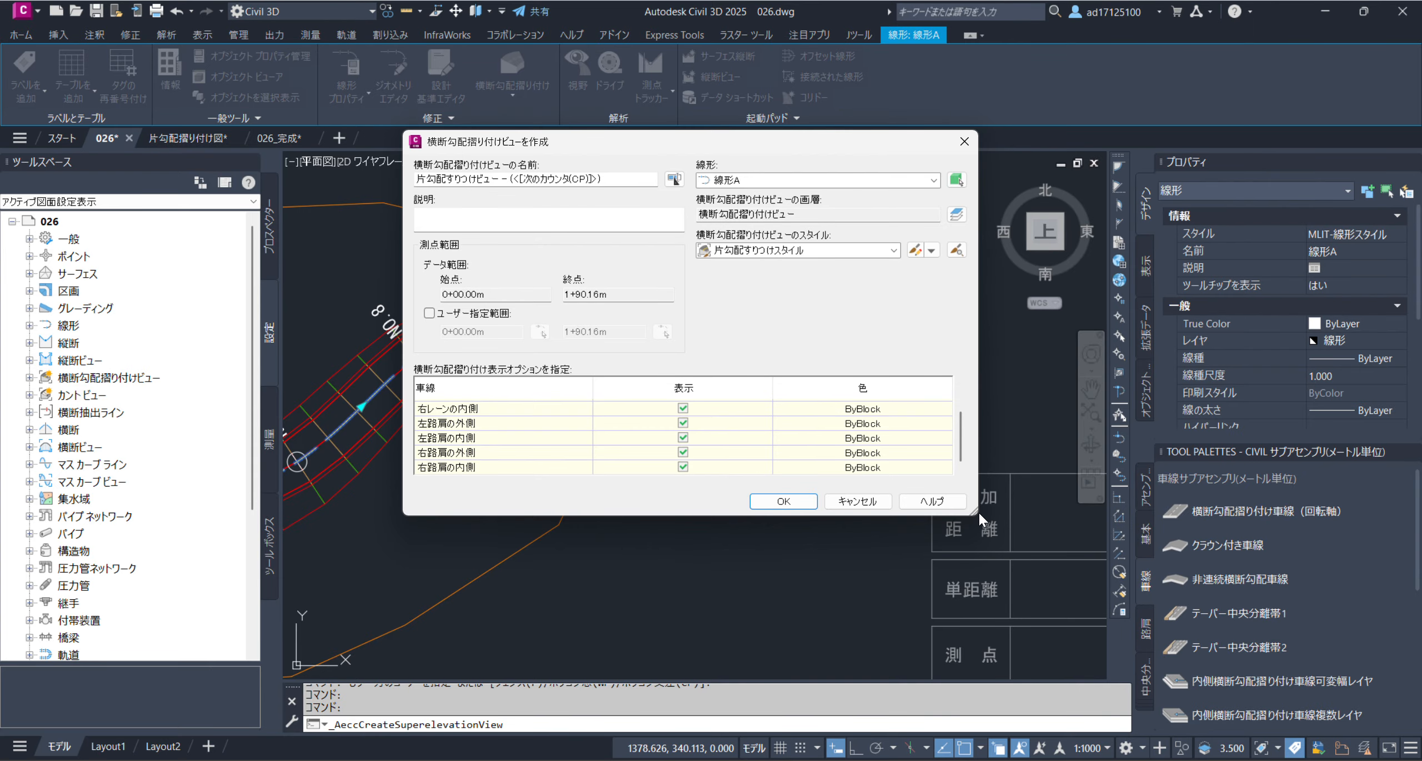
pyautogui.moveTo(976, 512); pyautogui.dragTo(965, 605)
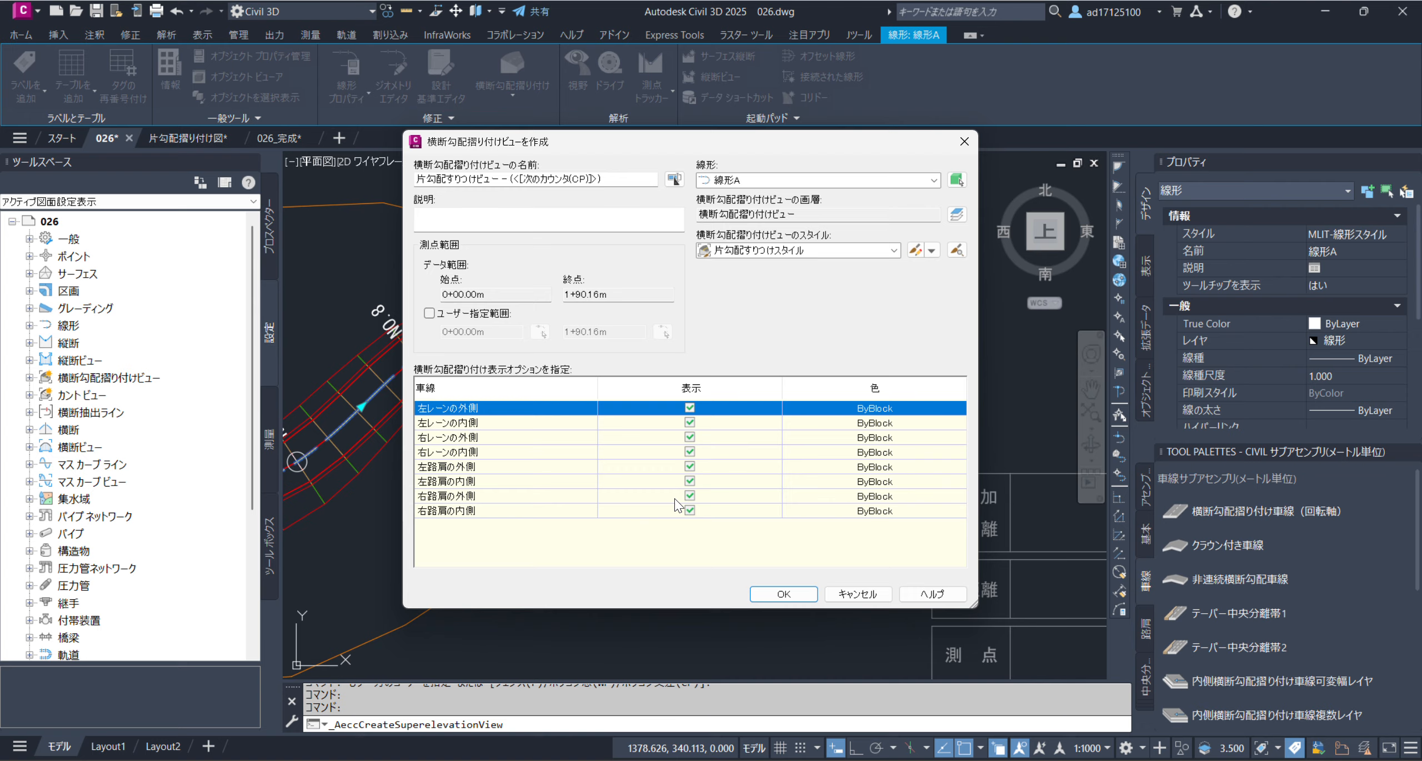
pyautogui.click(690, 408)
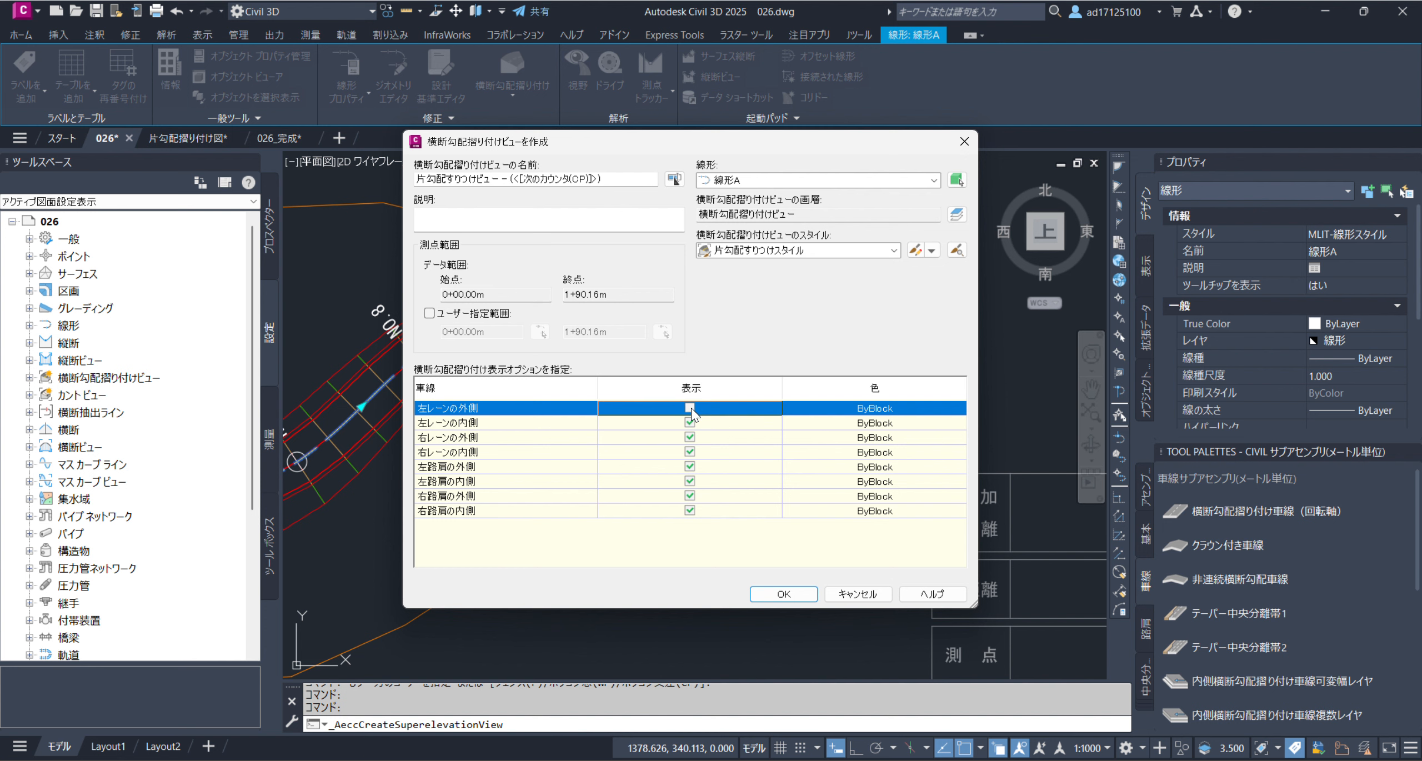
pyautogui.click(690, 437)
pyautogui.click(690, 452)
pyautogui.click(691, 466)
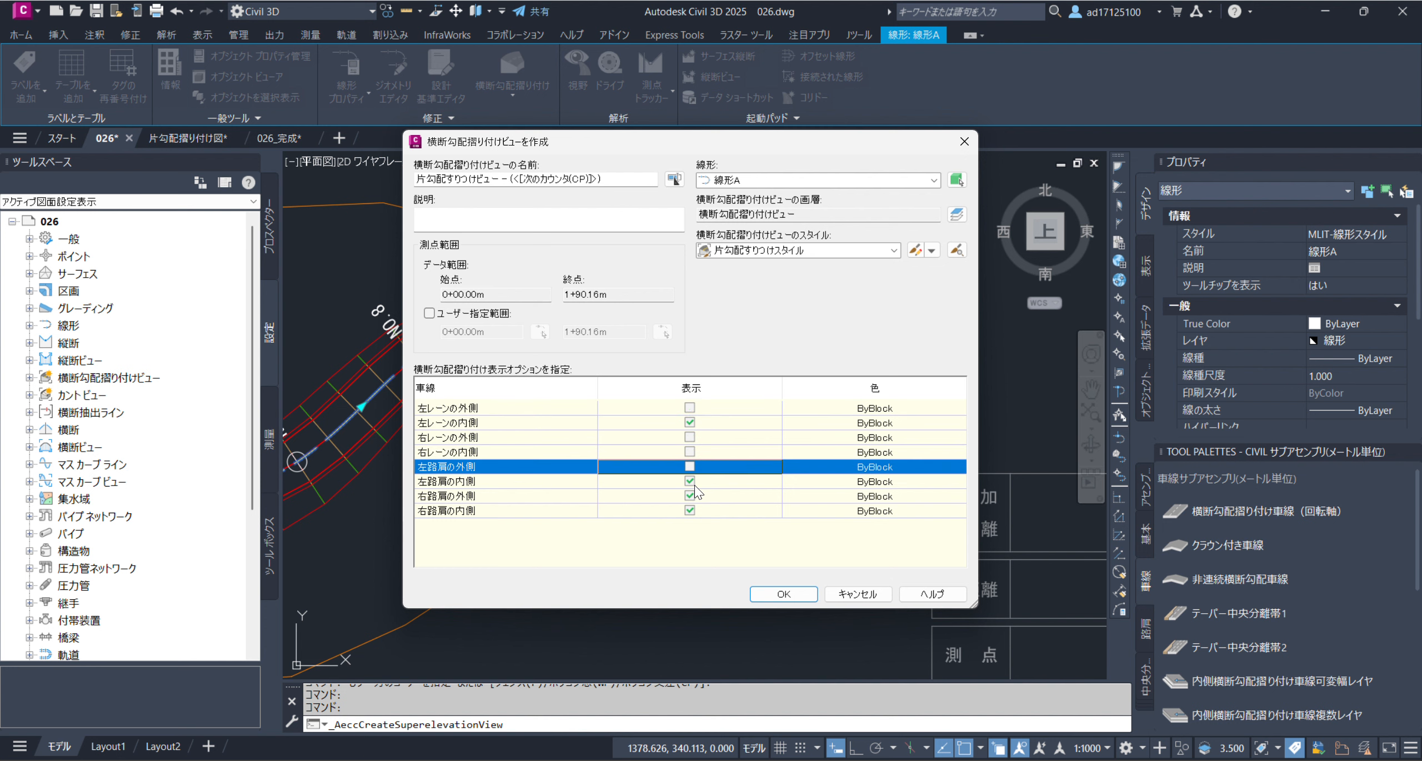
pyautogui.click(693, 481)
pyautogui.click(694, 496)
pyautogui.click(692, 510)
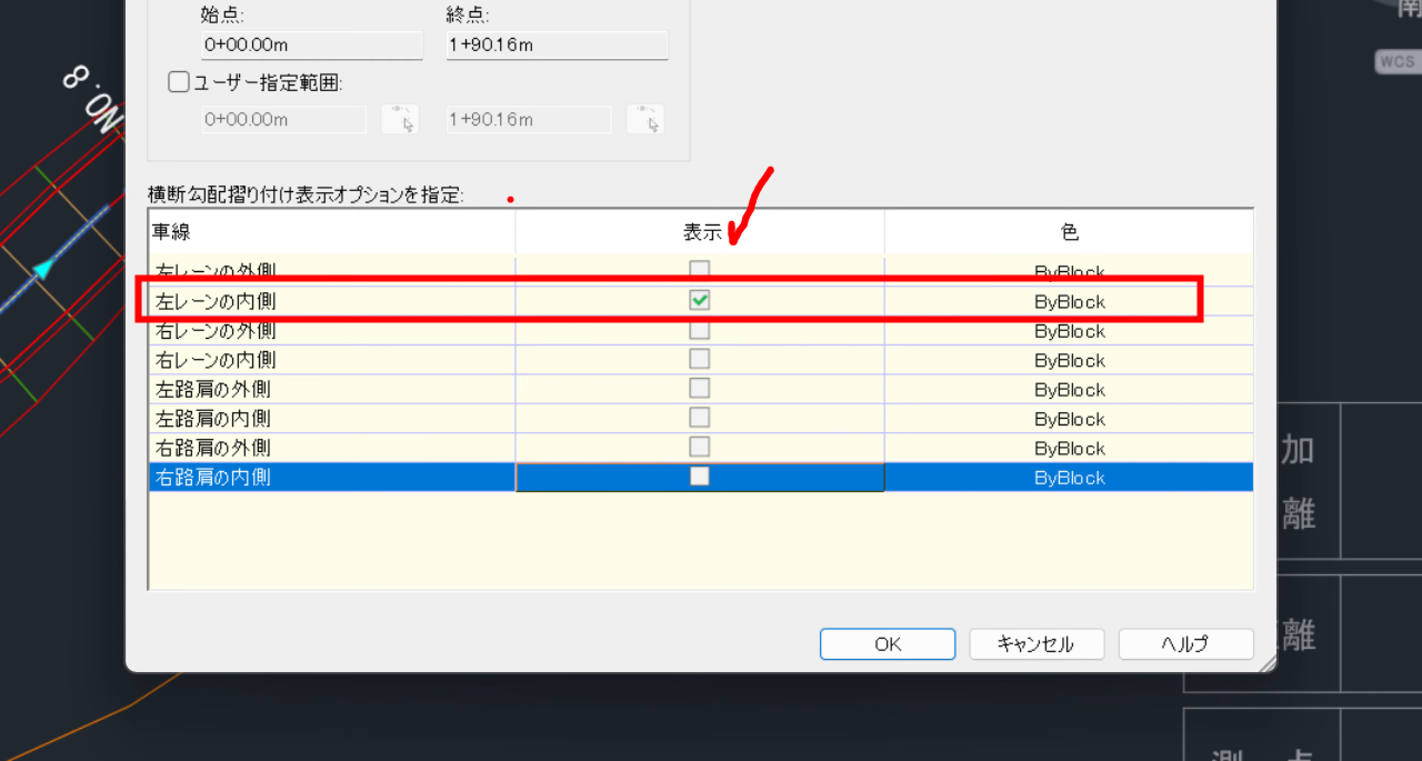
pyautogui.moveTo(511, 199)
pyautogui.mouseDown()
pyautogui.moveTo(756, 92)
pyautogui.moveTo(797, 95)
pyautogui.mouseUp()
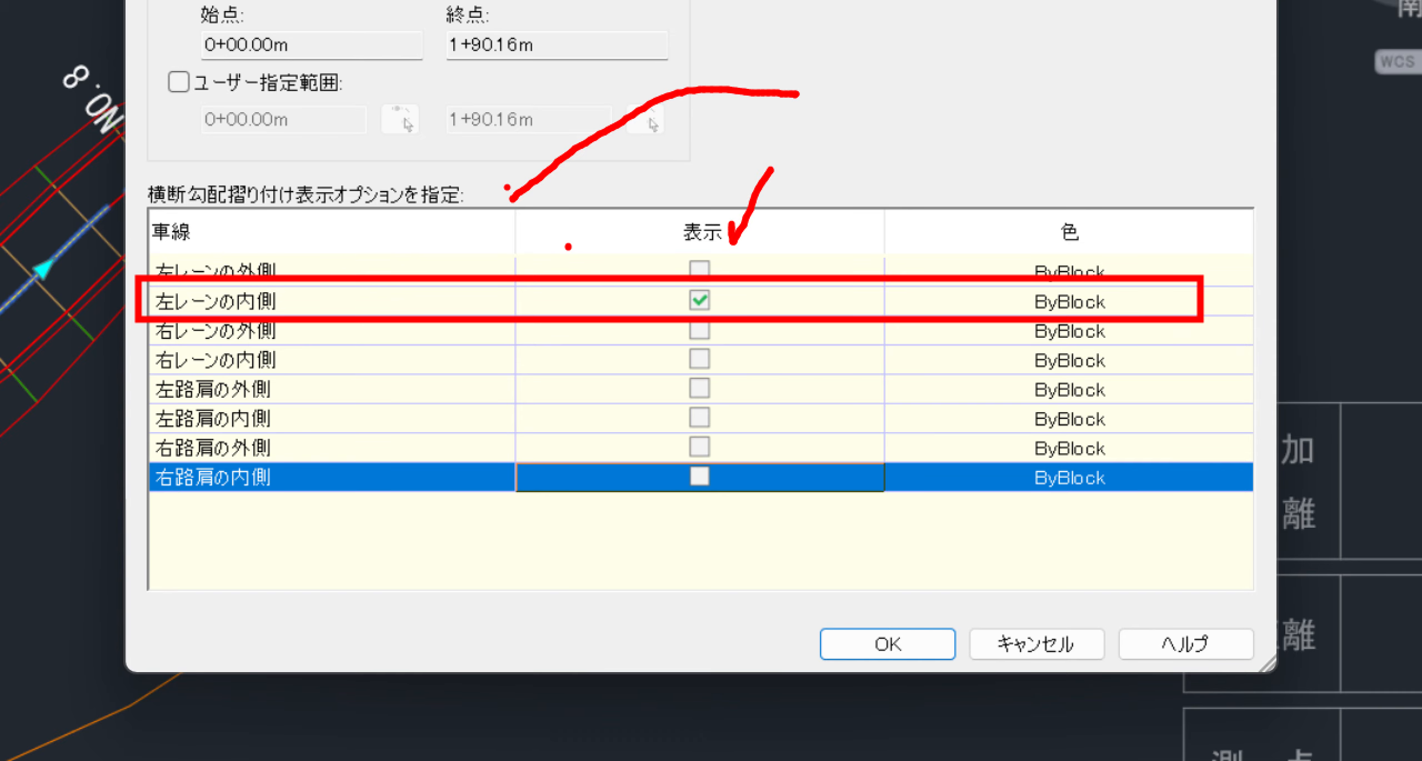
pyautogui.moveTo(482, 140)
pyautogui.mouseDown()
pyautogui.moveTo(697, 39)
pyautogui.moveTo(843, 66)
pyautogui.mouseUp()
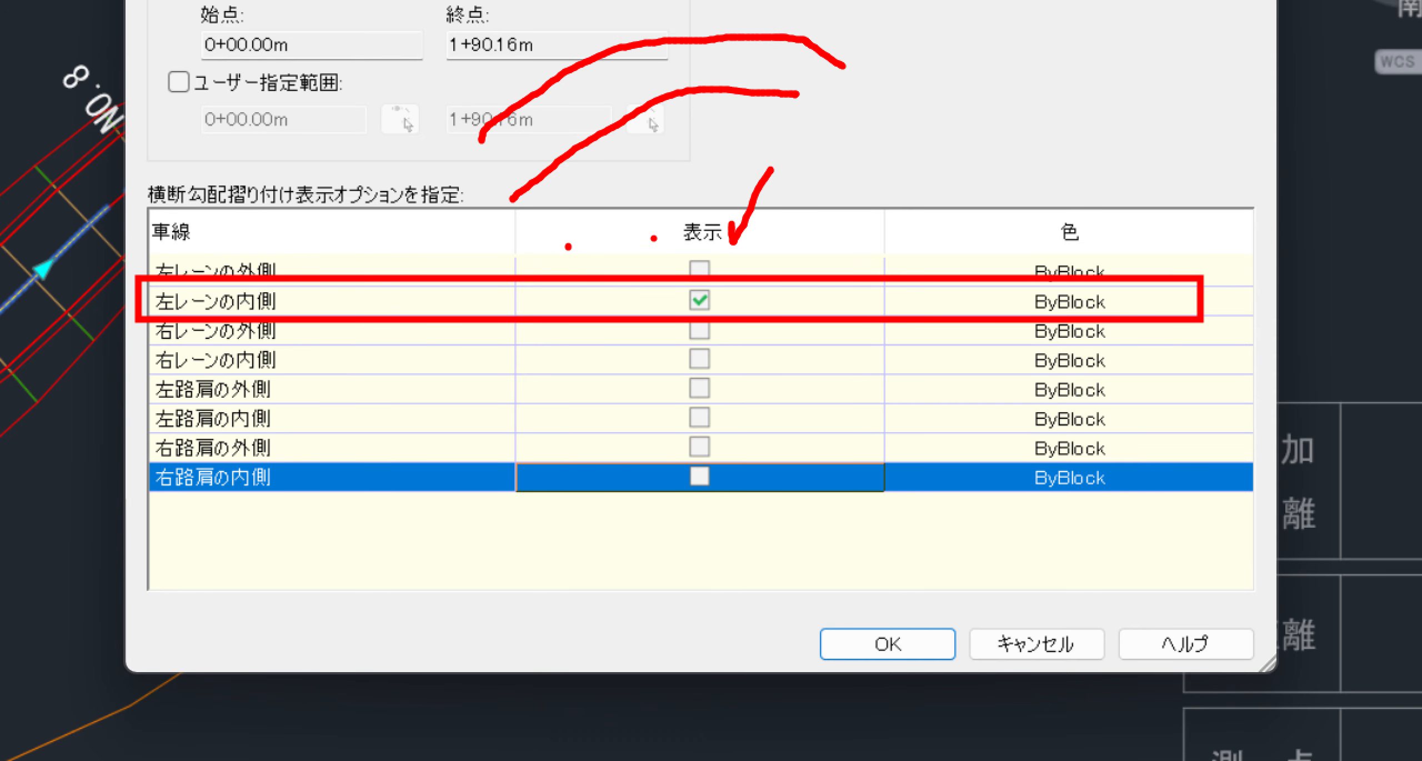
pyautogui.moveTo(555, 245); pyautogui.dragTo(622, 195)
pyautogui.moveTo(671, 165); pyautogui.dragTo(711, 150)
pyautogui.moveTo(795, 126); pyautogui.dragTo(822, 120)
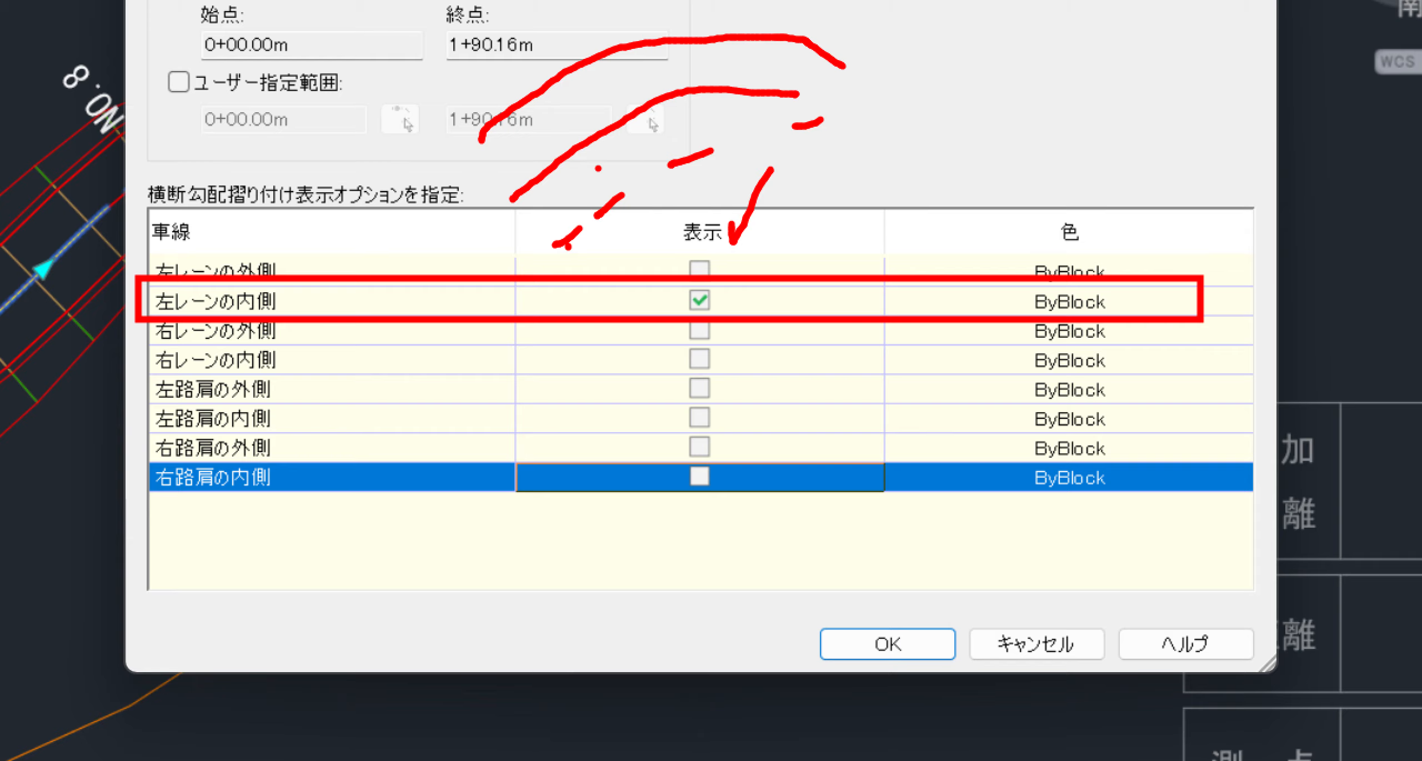
pyautogui.moveTo(623, 176)
pyautogui.mouseDown()
pyautogui.moveTo(689, 220)
pyautogui.moveTo(632, 240)
pyautogui.mouseUp()
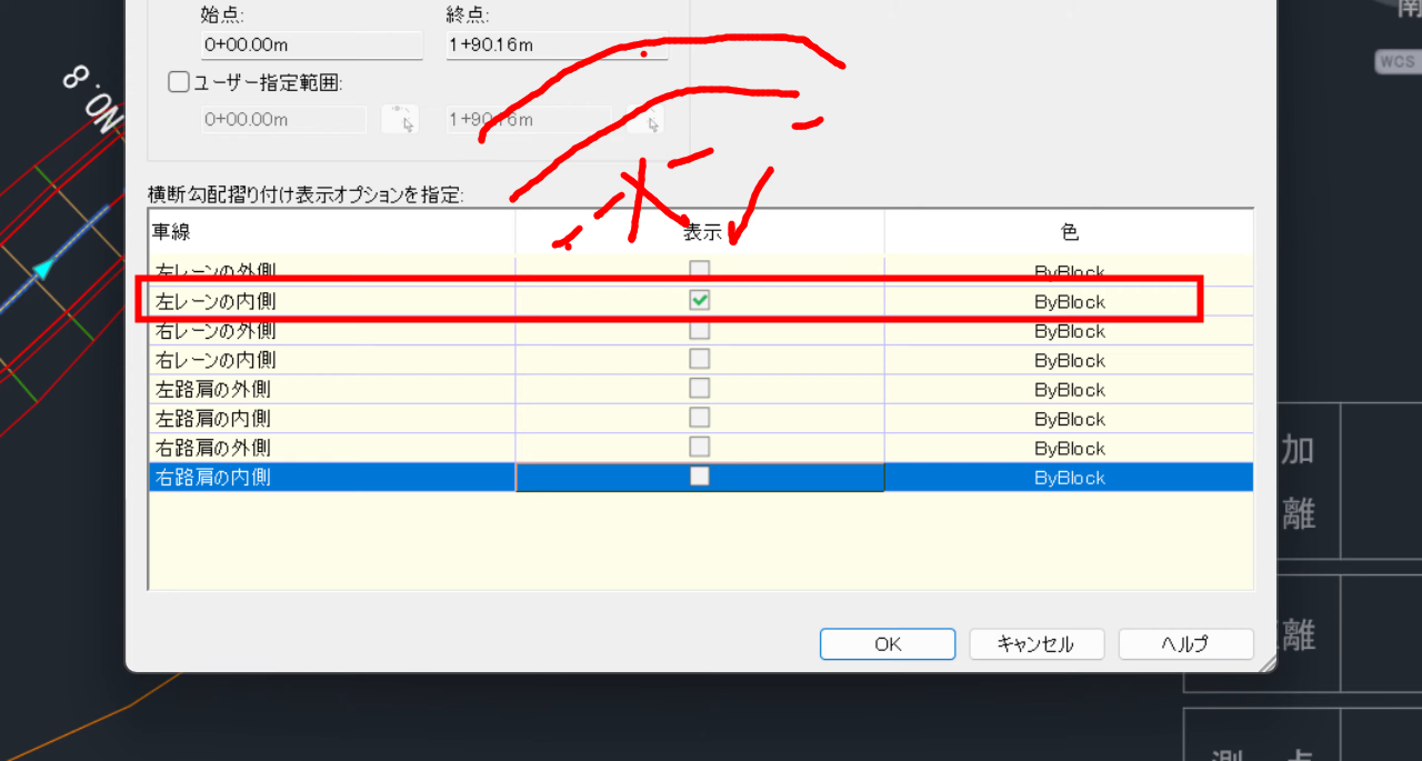
pyautogui.moveTo(482, 65)
pyautogui.mouseDown()
pyautogui.moveTo(503, 104)
pyautogui.moveTo(514, 85)
pyautogui.mouseUp()
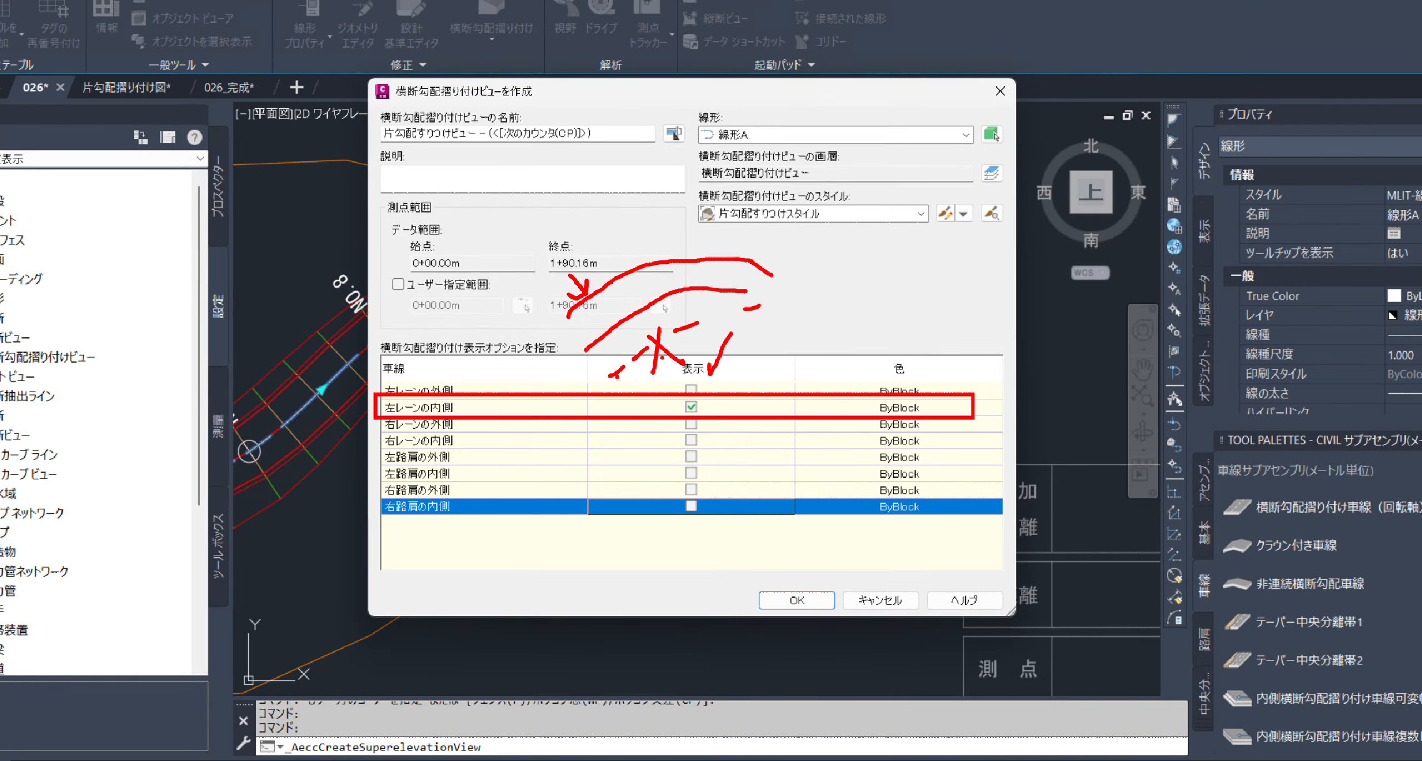
pyautogui.moveTo(386, 86); pyautogui.dragTo(558, 101)
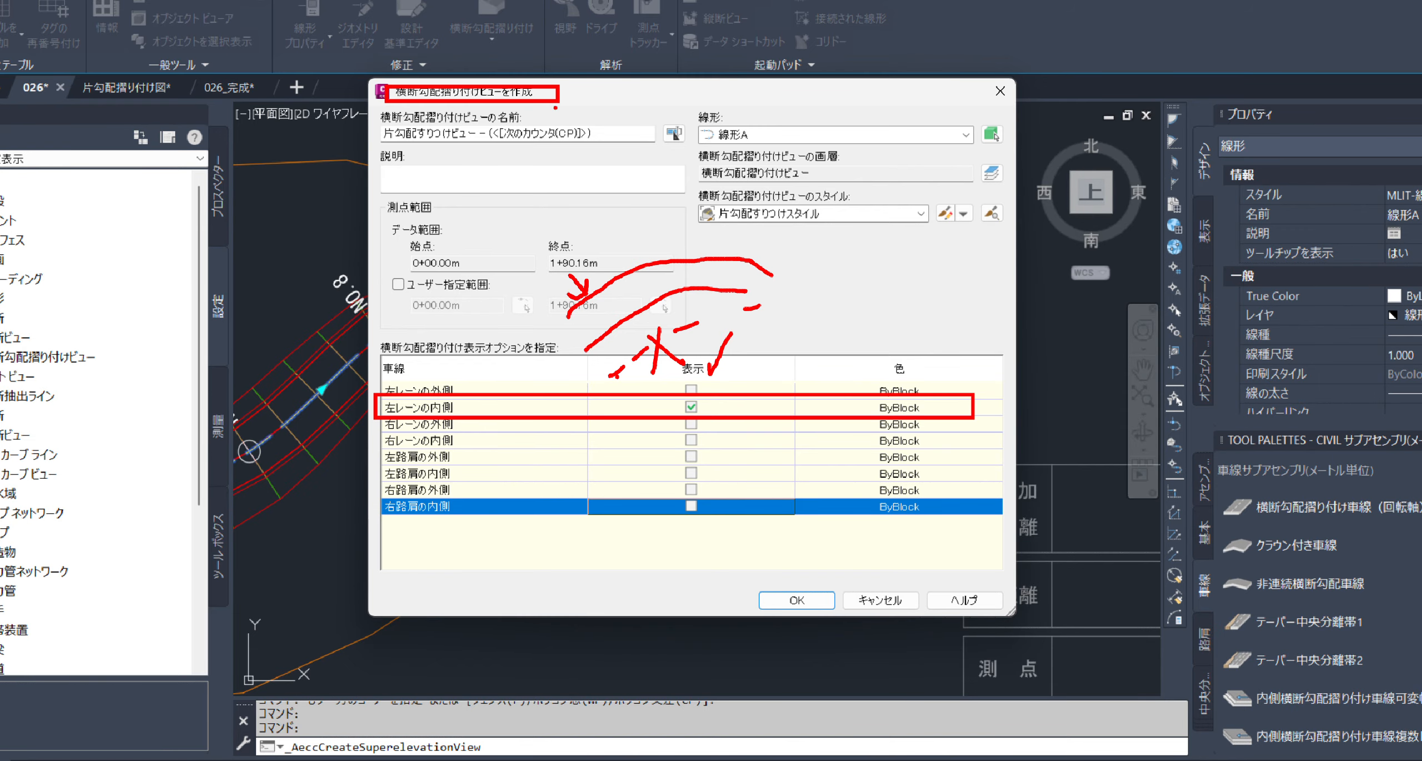
pyautogui.moveTo(1048, 456); pyautogui.dragTo(1078, 478)
pyautogui.moveTo(710, 406); pyautogui.dragTo(789, 360)
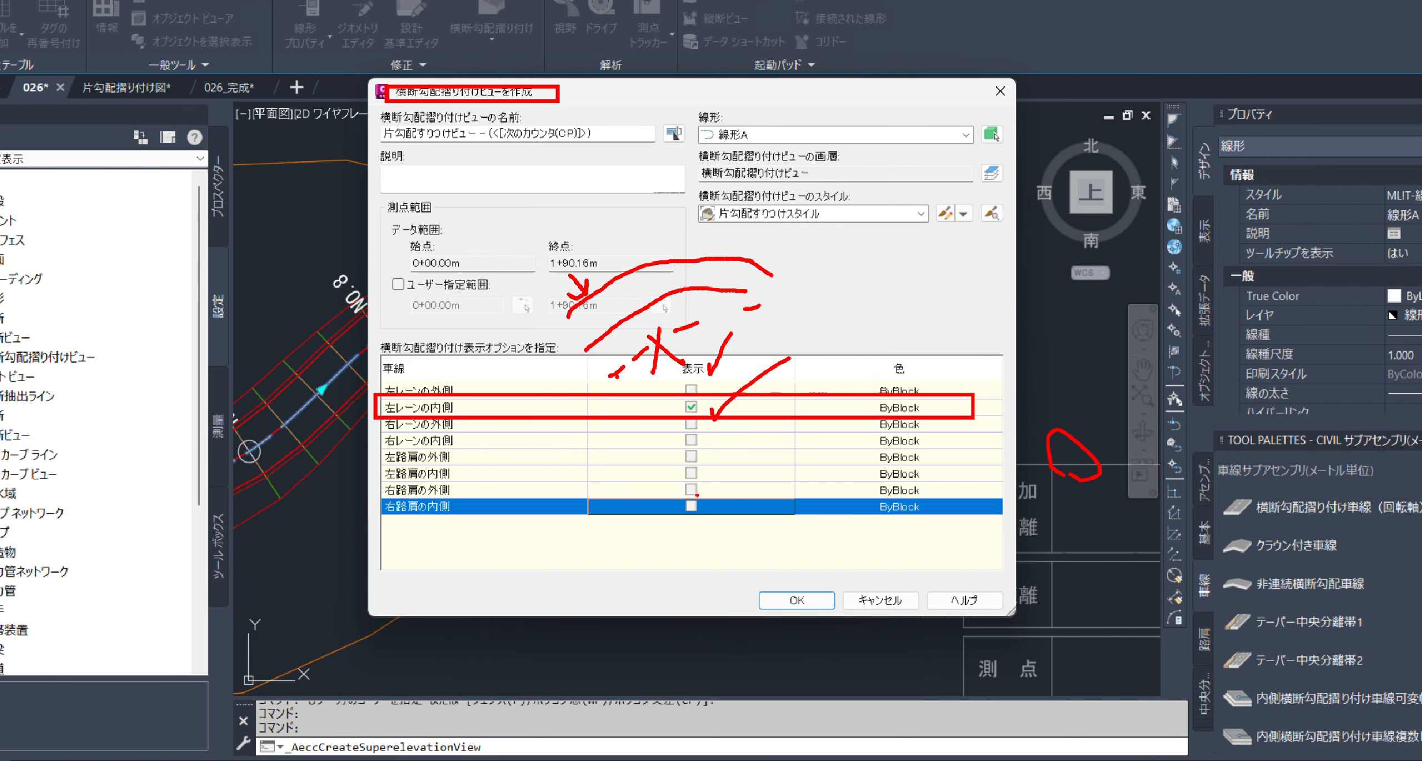
# Set the 左レーンの内側 row's colour to magenta and accept the superelevation view settings
pyautogui.press('Escape')
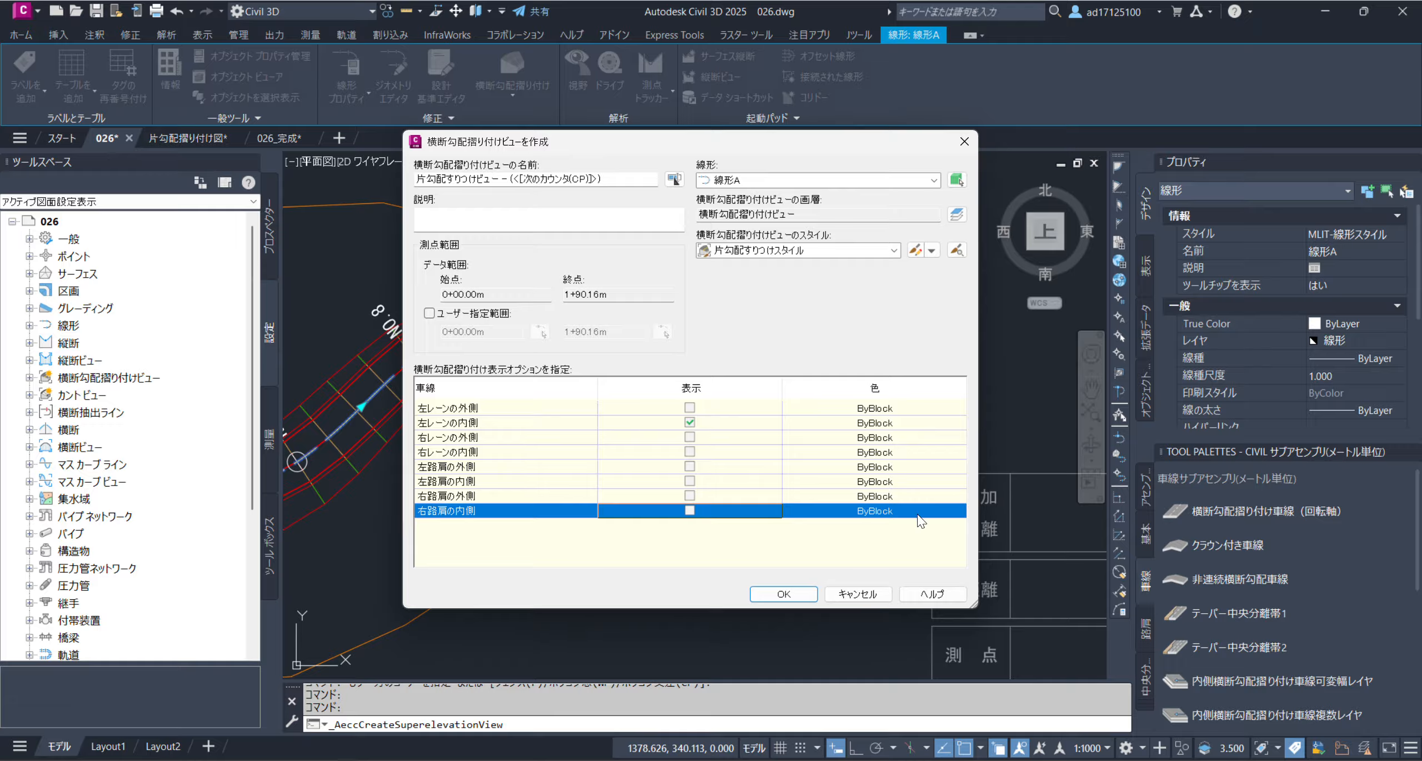
pyautogui.click(871, 423)
pyautogui.click(872, 423)
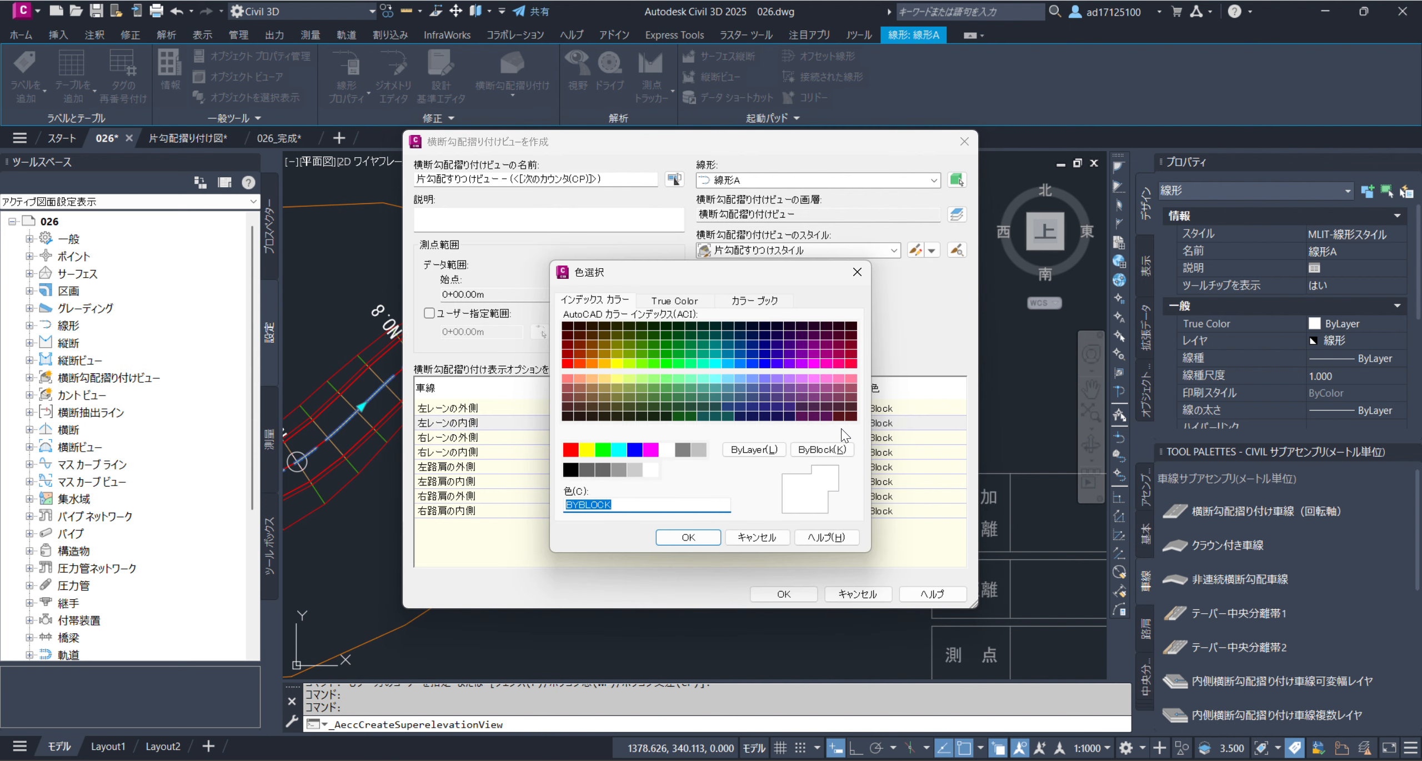
pyautogui.click(650, 450)
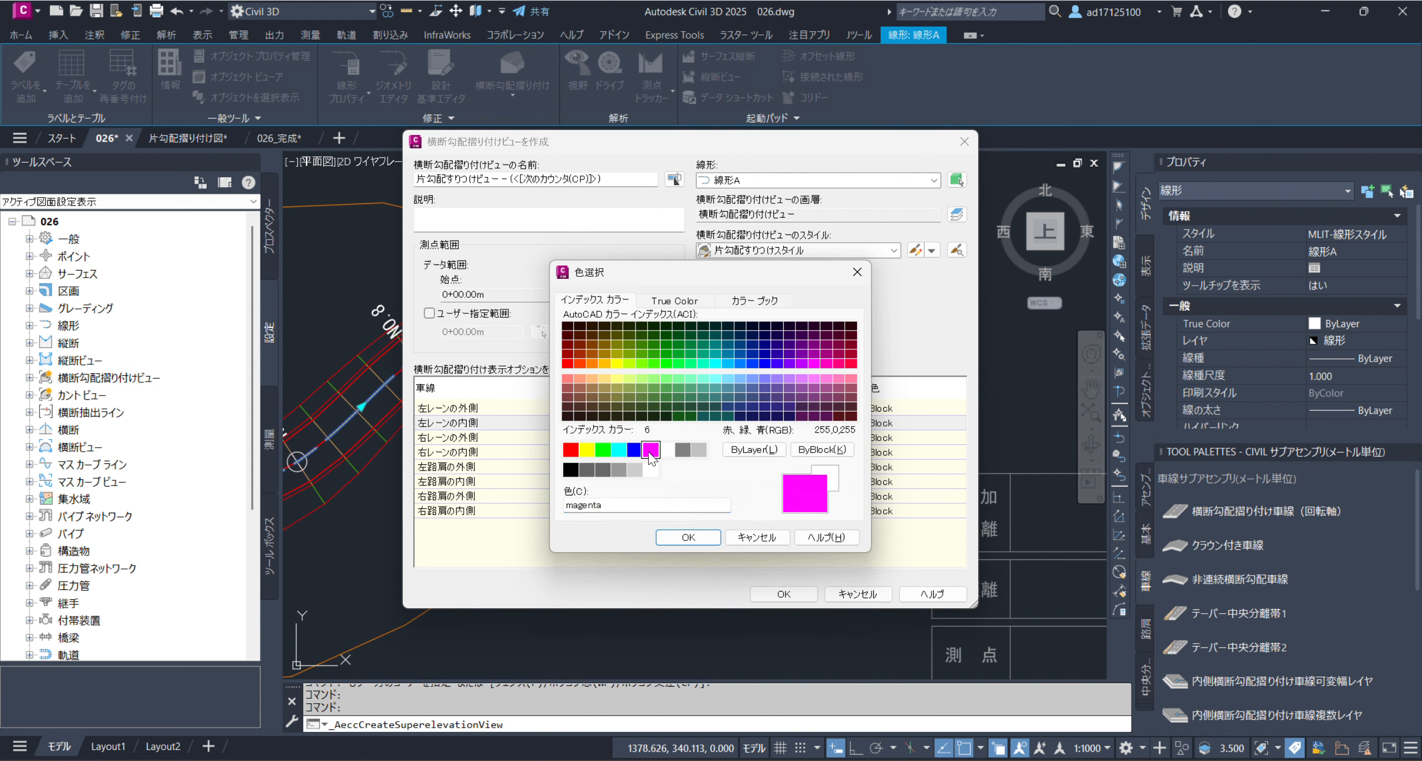
pyautogui.click(689, 537)
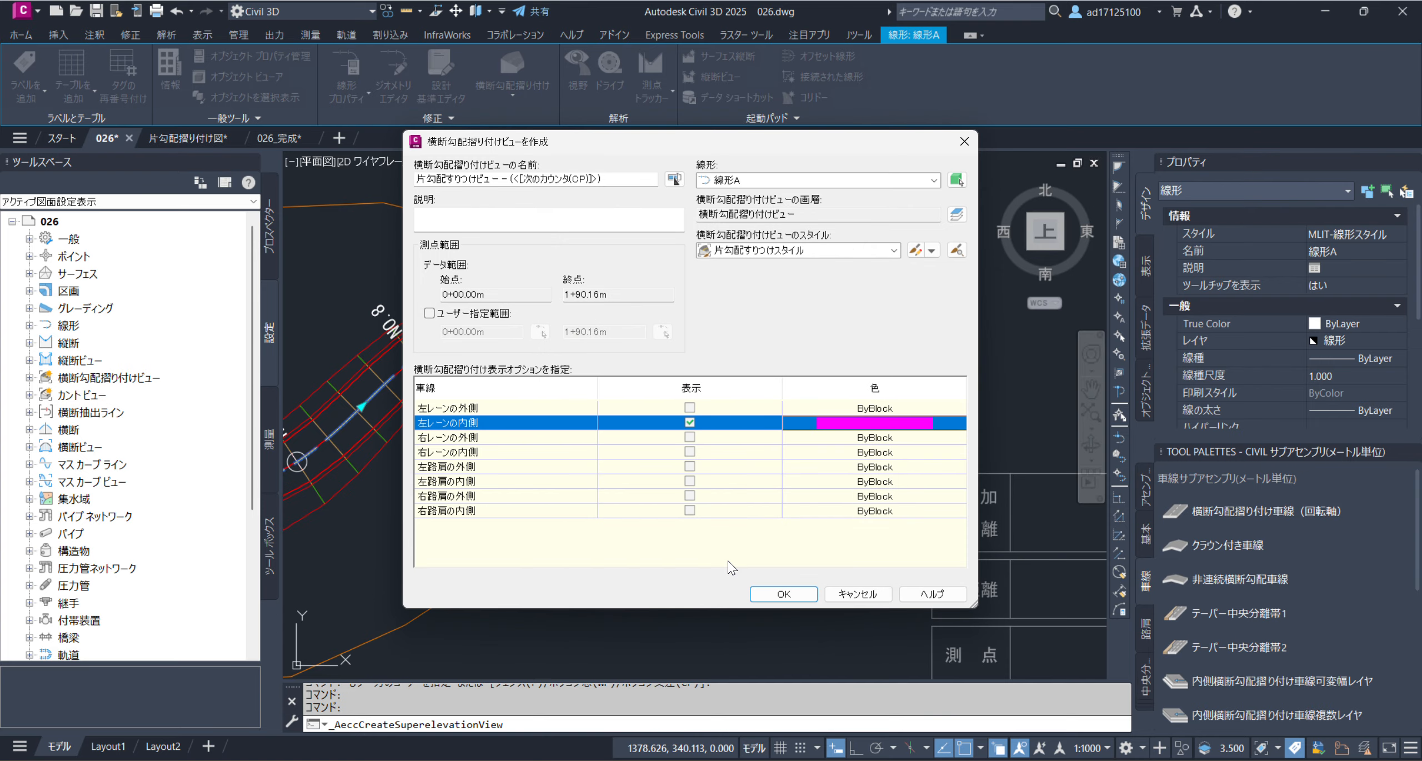
pyautogui.click(774, 595)
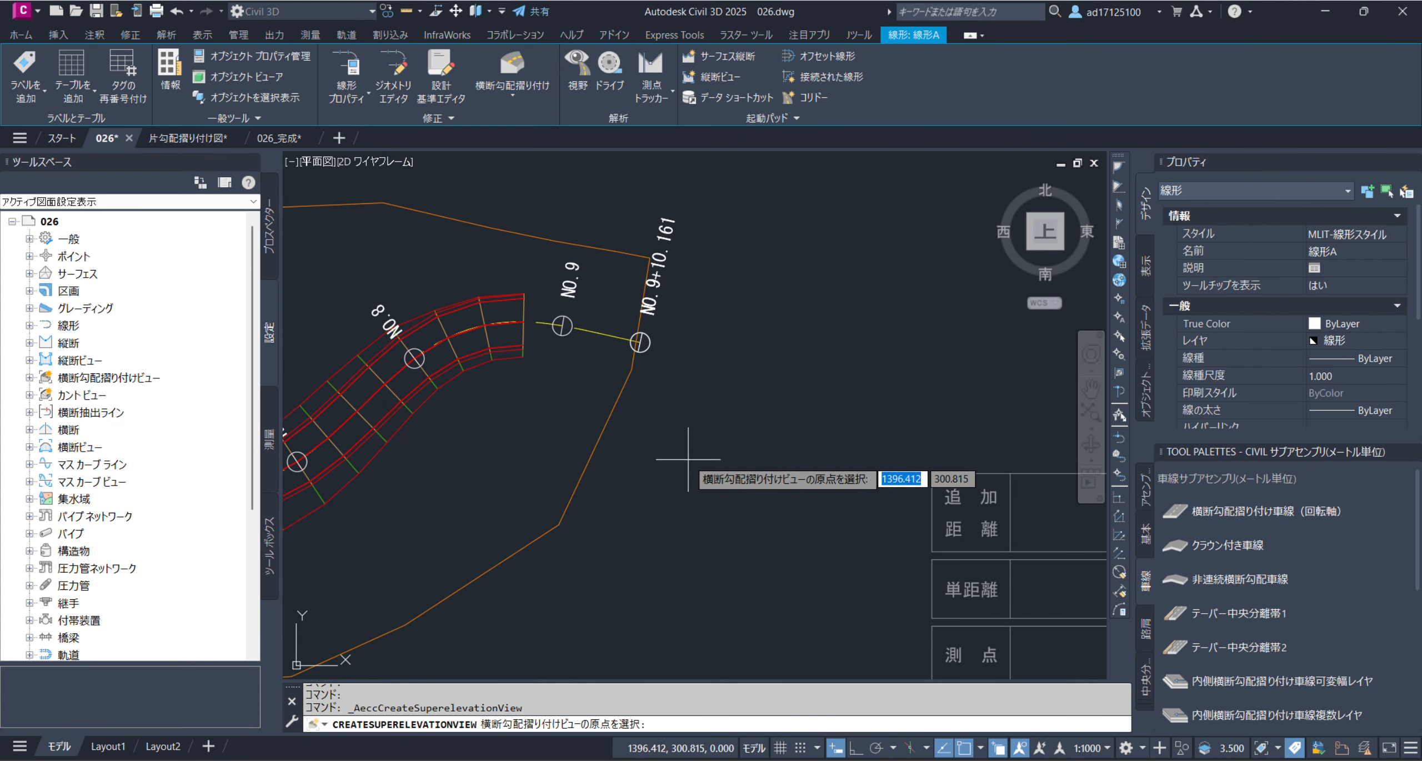
# Place the superelevation view's origin at the BP end of the upper horizontal line in the 片勾配摺付図 band
pyautogui.scroll(-4, 688, 459)
pyautogui.moveTo(767, 377); pyautogui.dragTo(565, 288, button='middle')
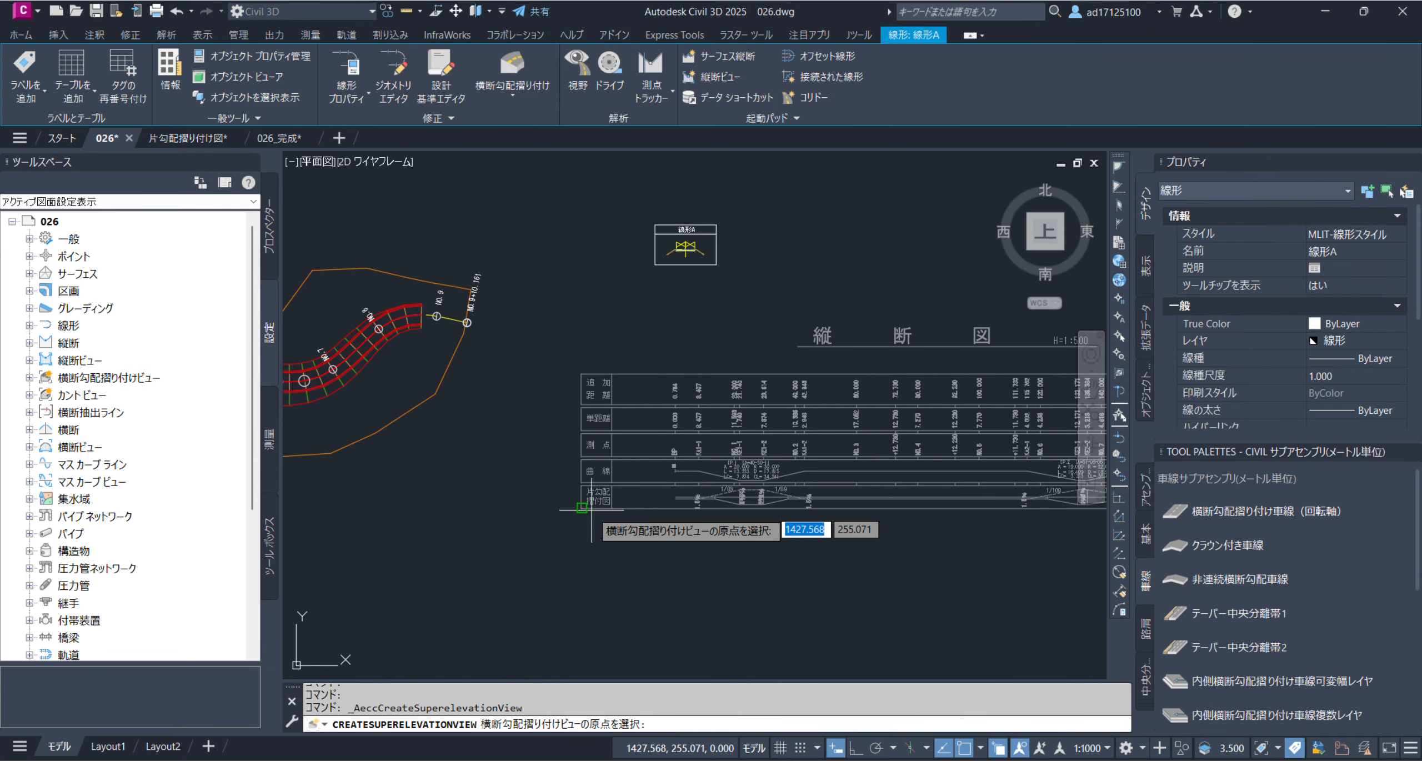
pyautogui.scroll(3, 613, 510)
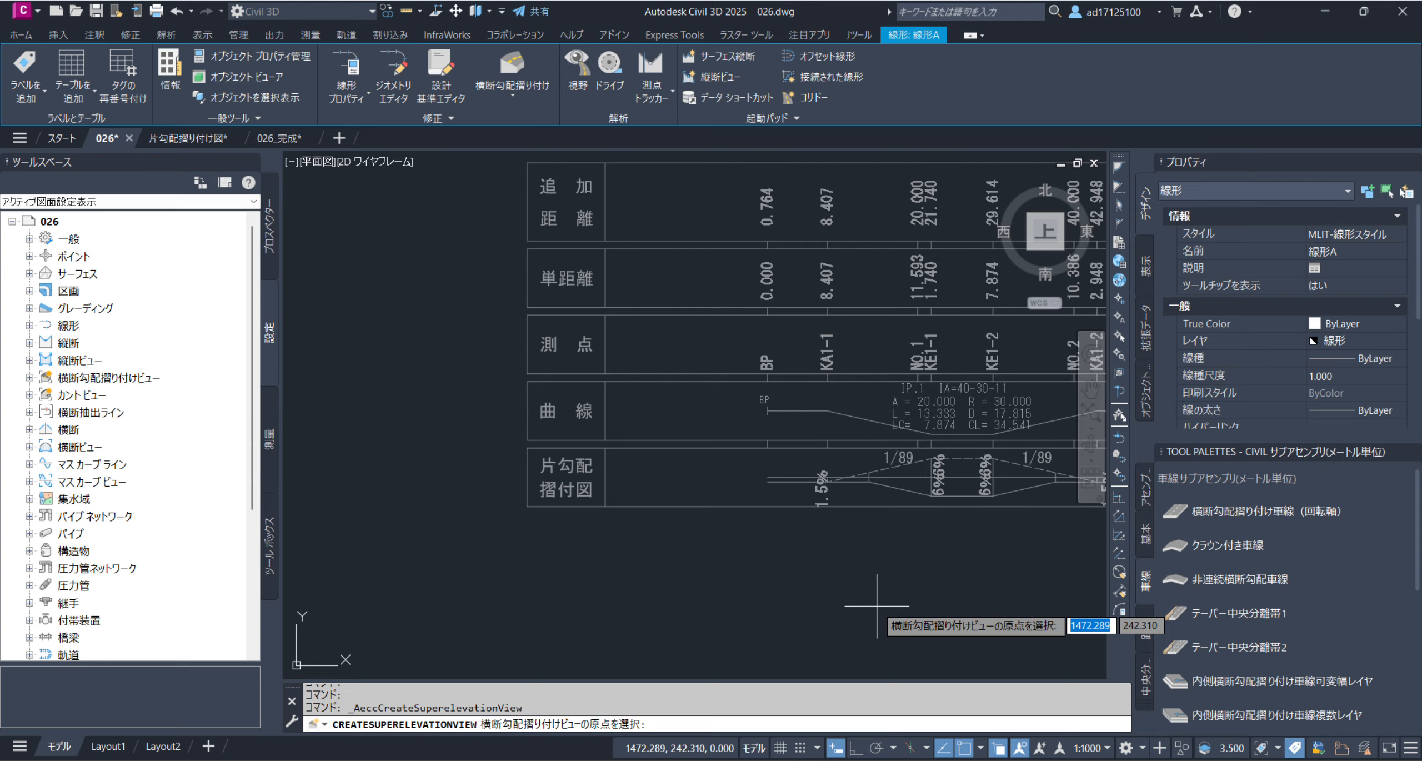
pyautogui.scroll(3, 827, 547)
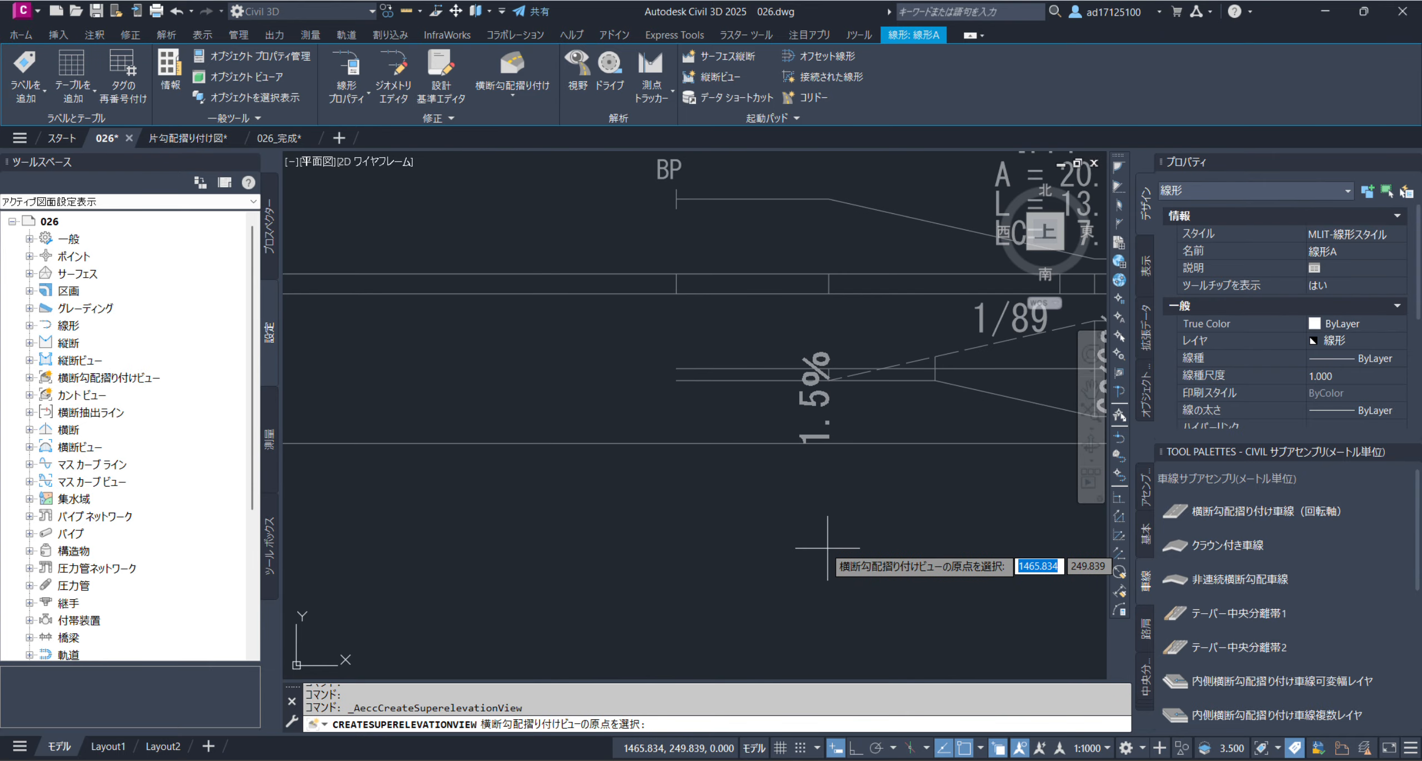
pyautogui.scroll(4, 674, 364)
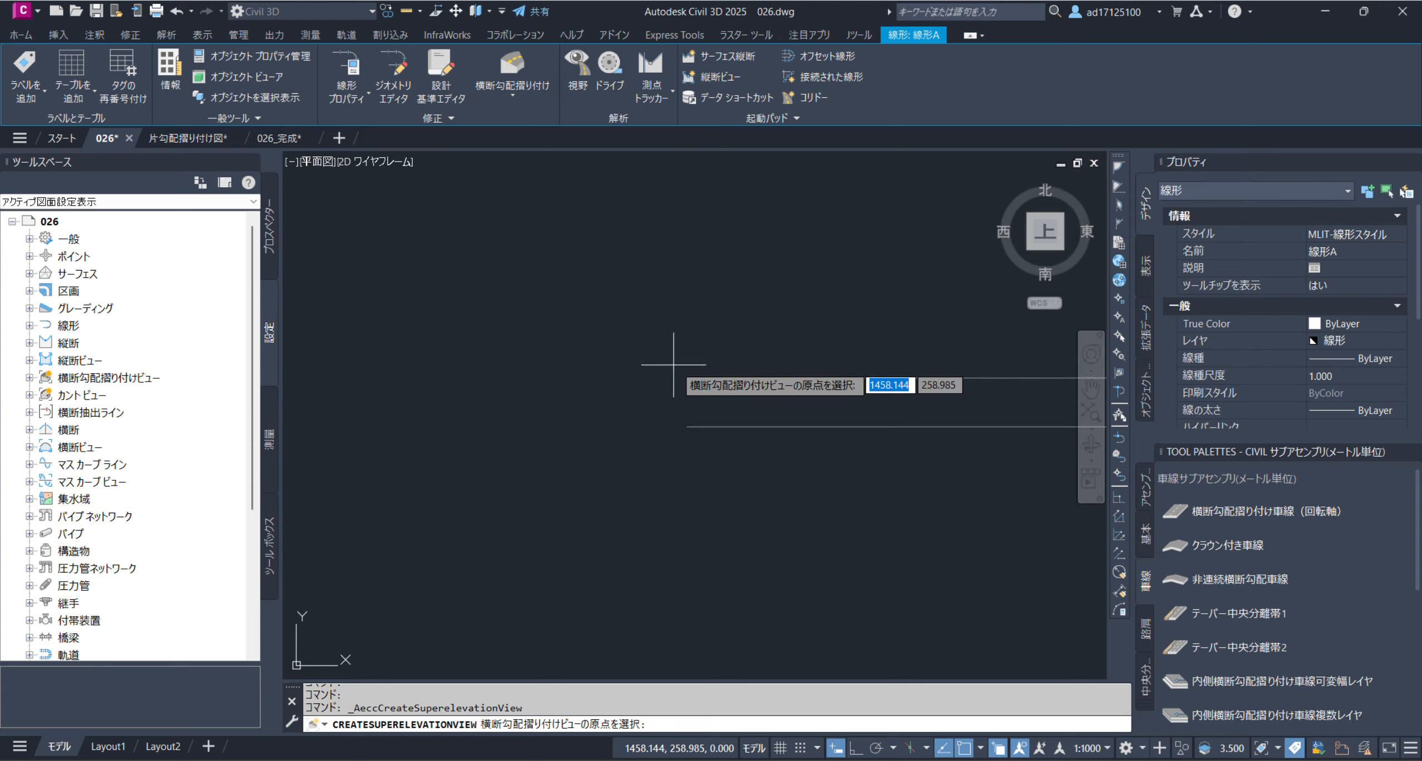
pyautogui.scroll(-5, 678, 554)
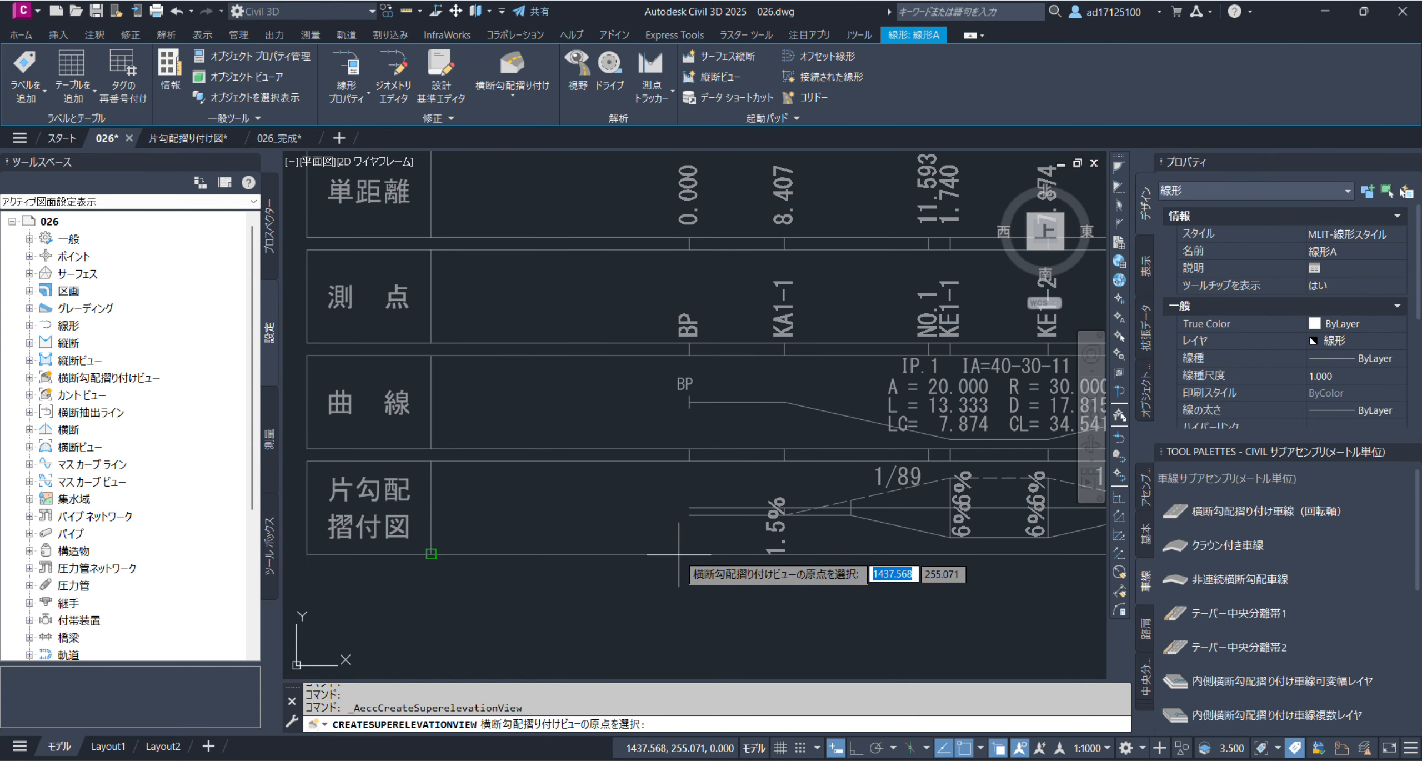
pyautogui.scroll(-4, 679, 554)
pyautogui.scroll(-1, 764, 338)
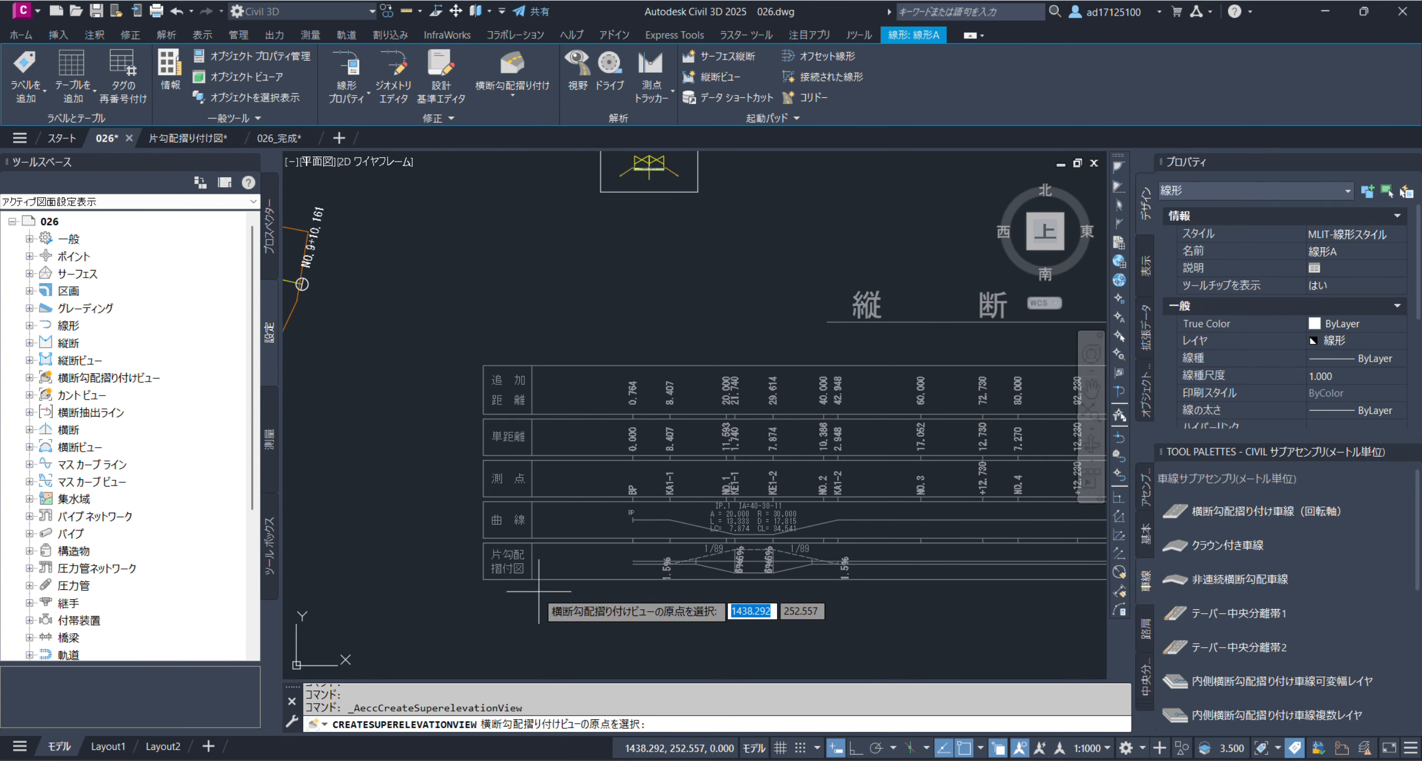
pyautogui.scroll(3, 555, 583)
pyautogui.scroll(5, 611, 564)
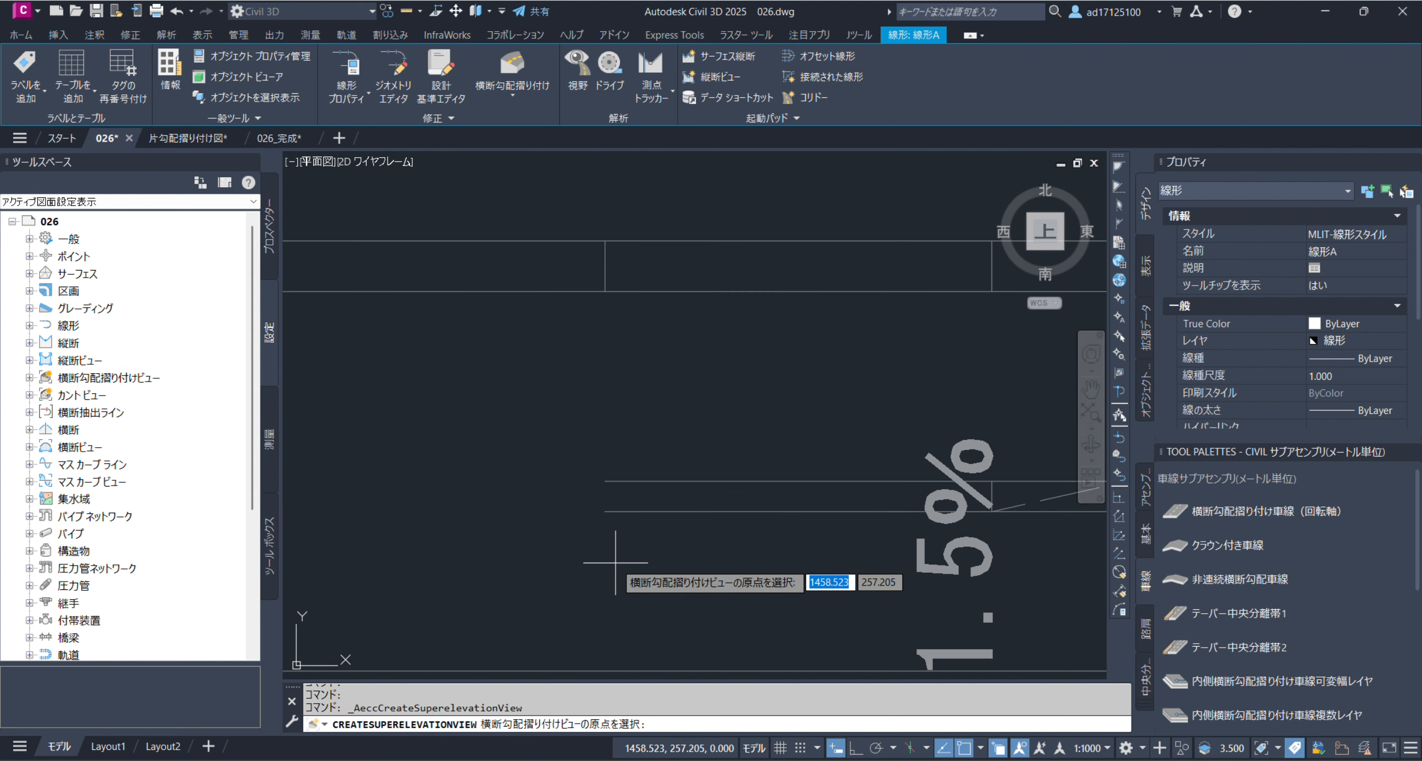
pyautogui.click(605, 480)
# Examine the placed superelevation view against the profile drawing's bands along the full length of the alignment
pyautogui.scroll(-6, 501, 463)
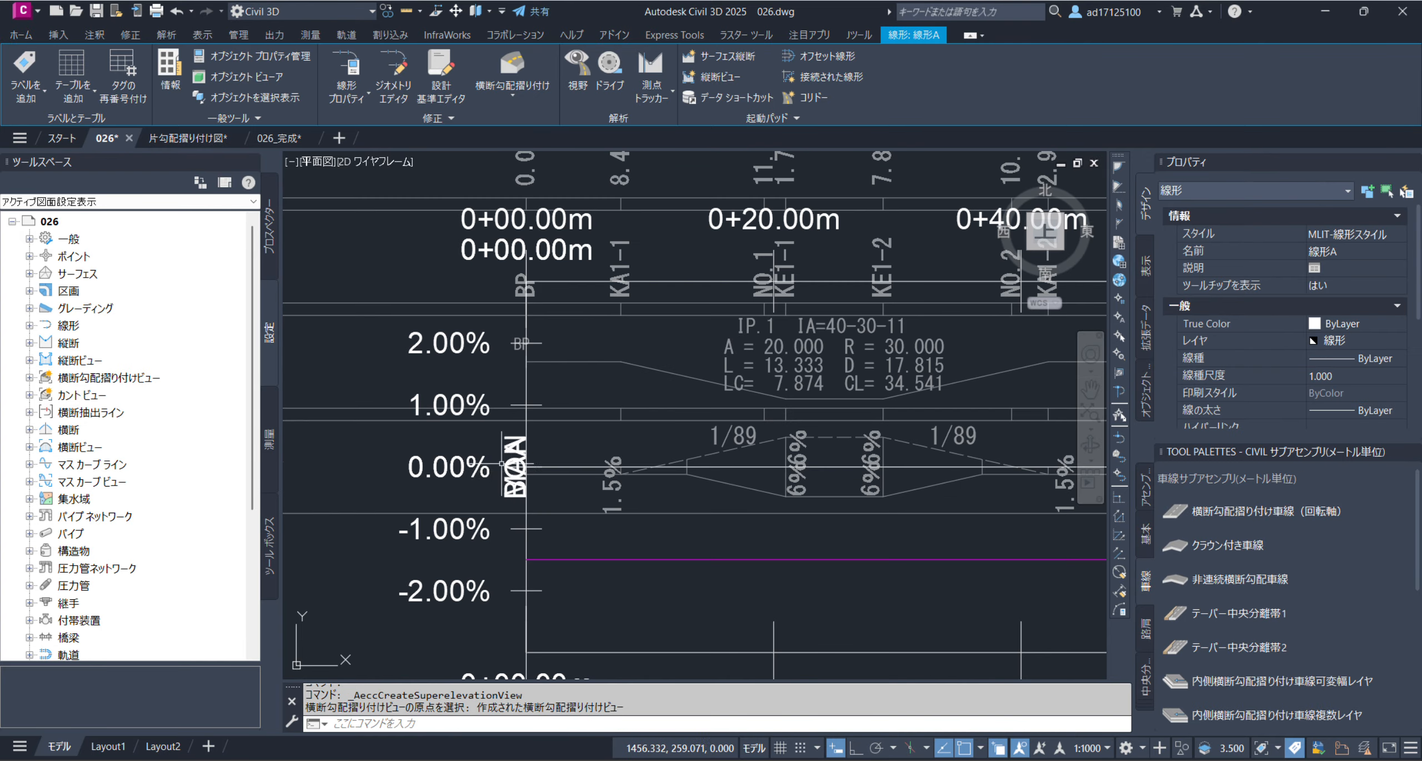
pyautogui.scroll(-2, 619, 350)
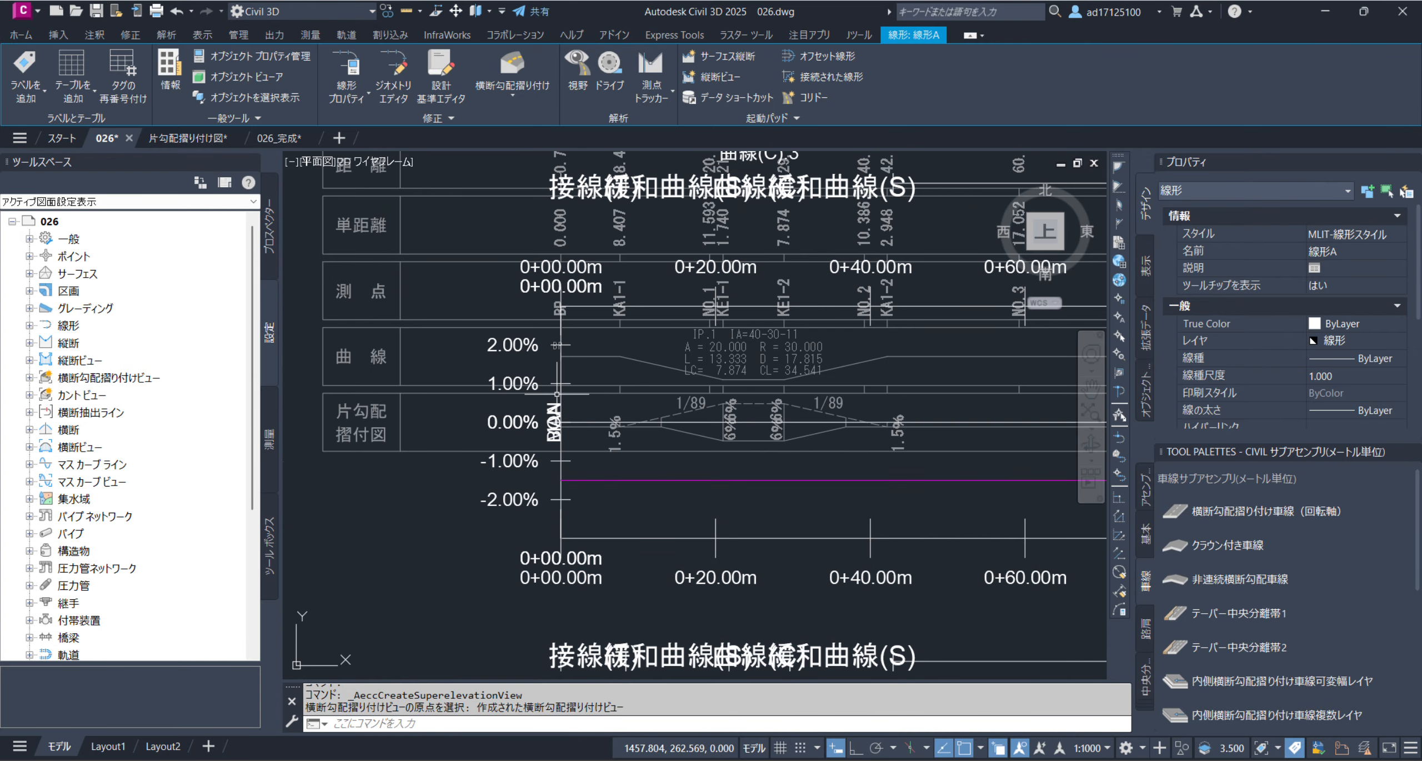
pyautogui.click(526, 499)
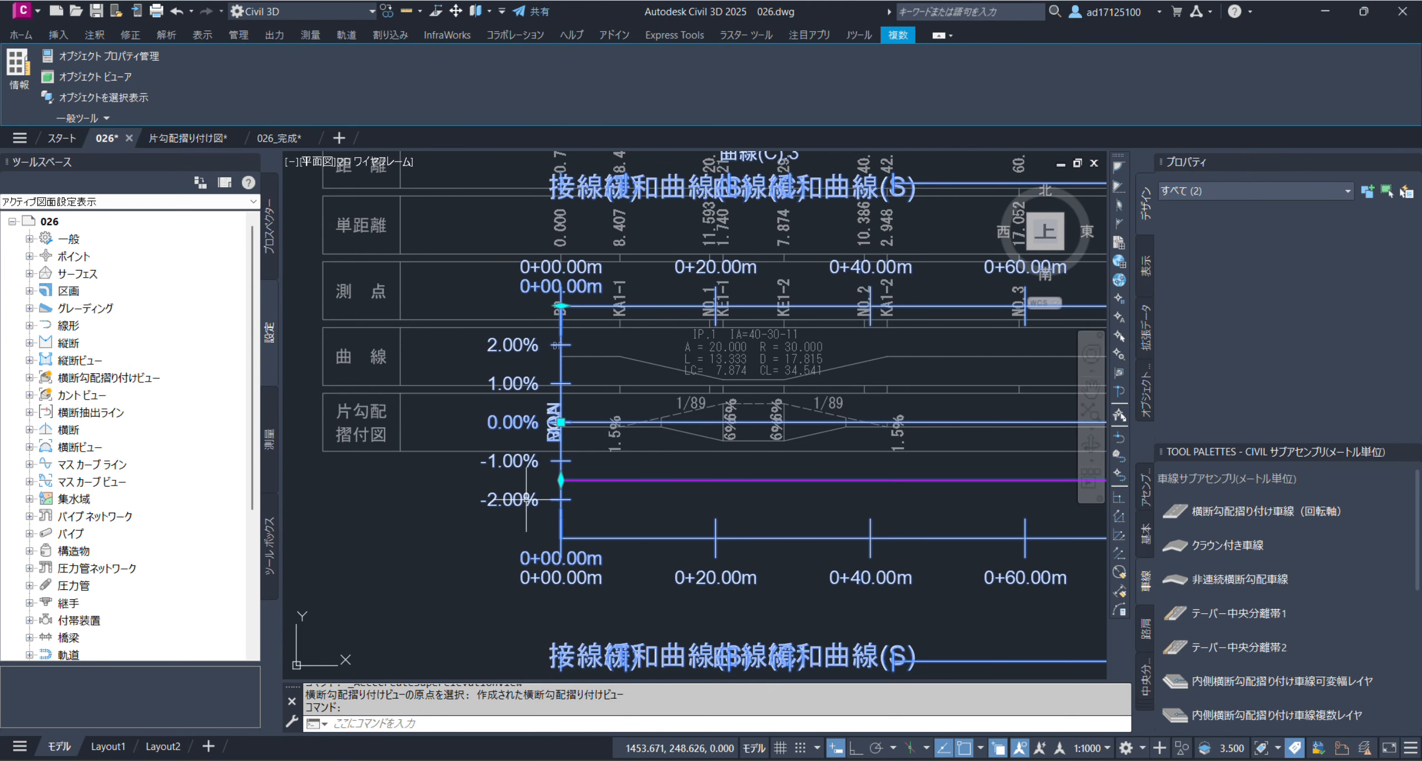
pyautogui.moveTo(707, 274); pyautogui.dragTo(602, 451, button='middle')
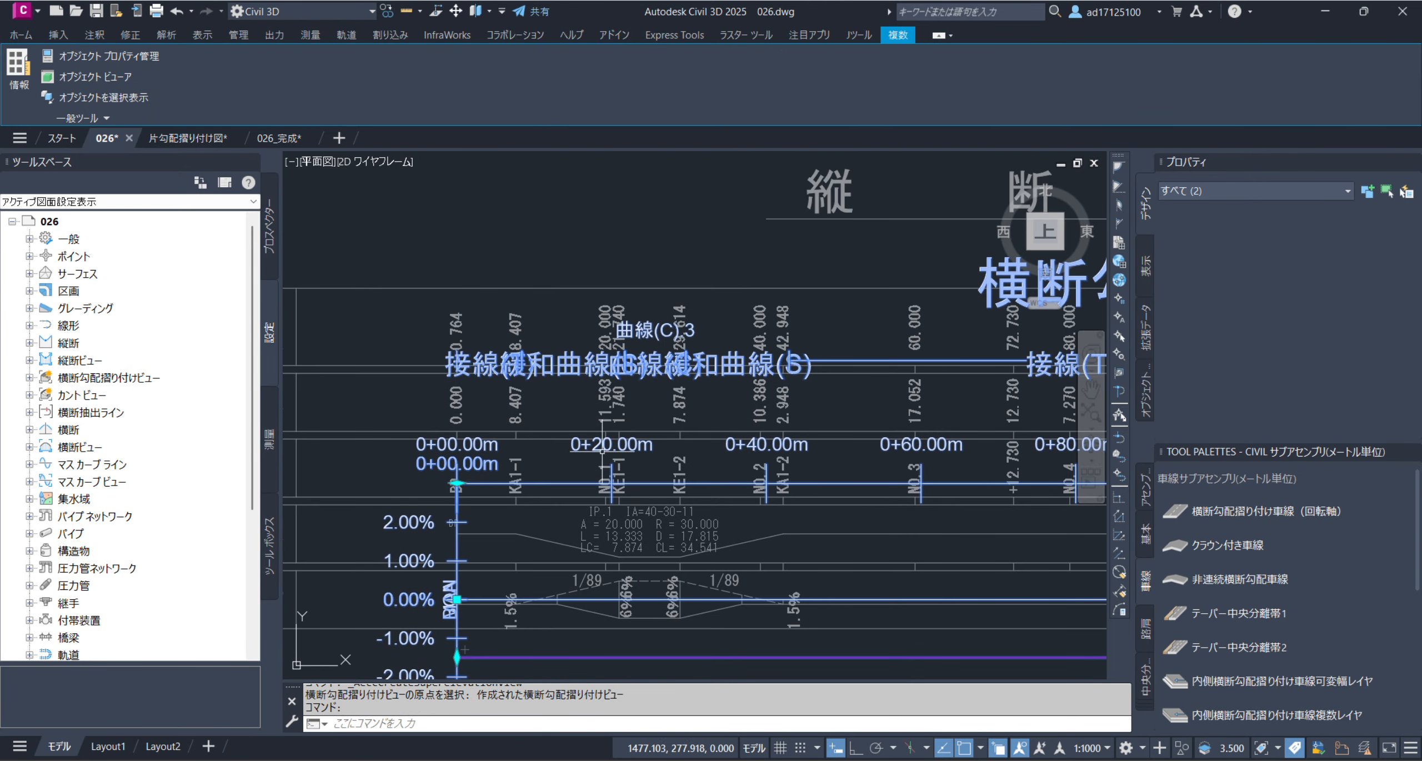
pyautogui.scroll(-2, 745, 364)
pyautogui.moveTo(843, 346)
pyautogui.mouseDown(button='middle')
pyautogui.moveTo(761, 361)
pyautogui.moveTo(419, 350)
pyautogui.mouseUp(button='middle')
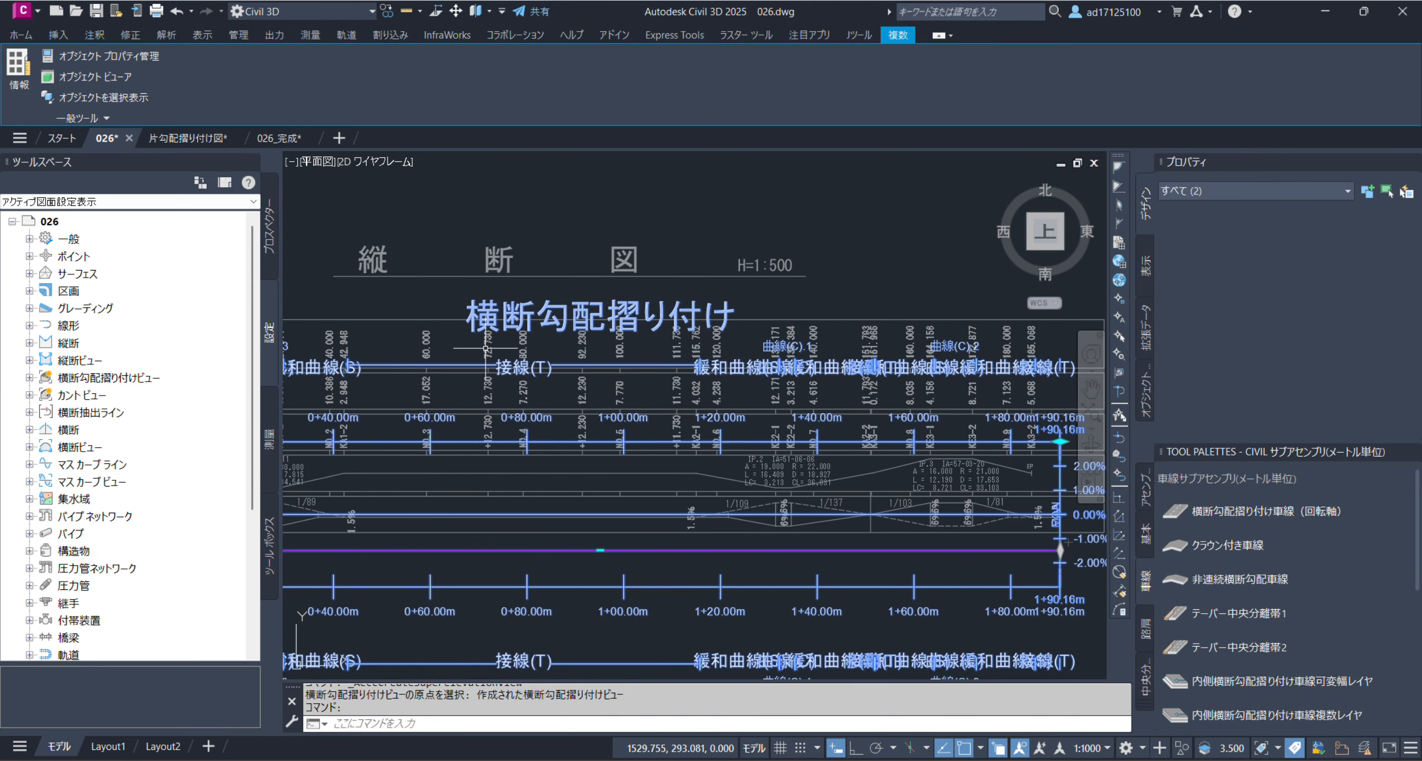
pyautogui.scroll(-4, 700, 328)
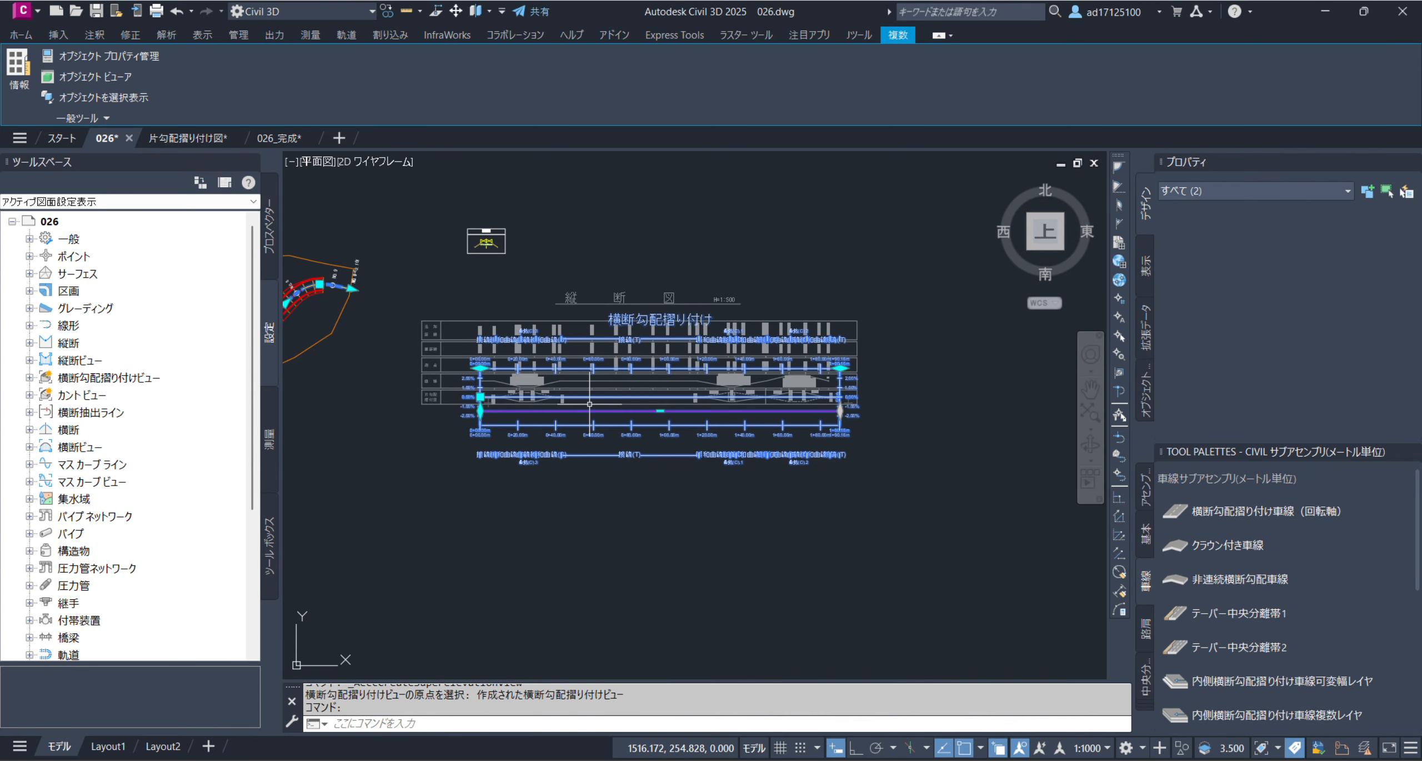
pyautogui.scroll(2, 591, 420)
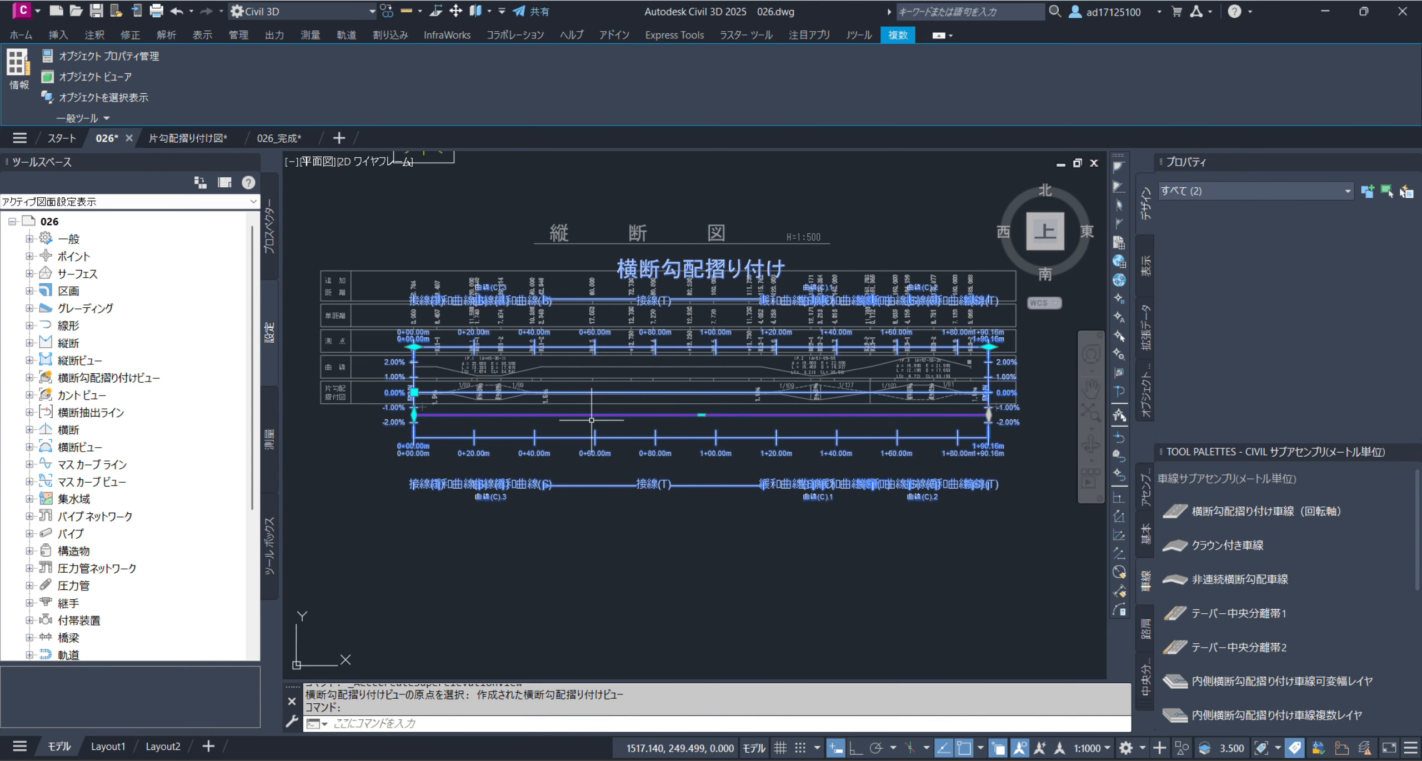
pyautogui.press('Escape')
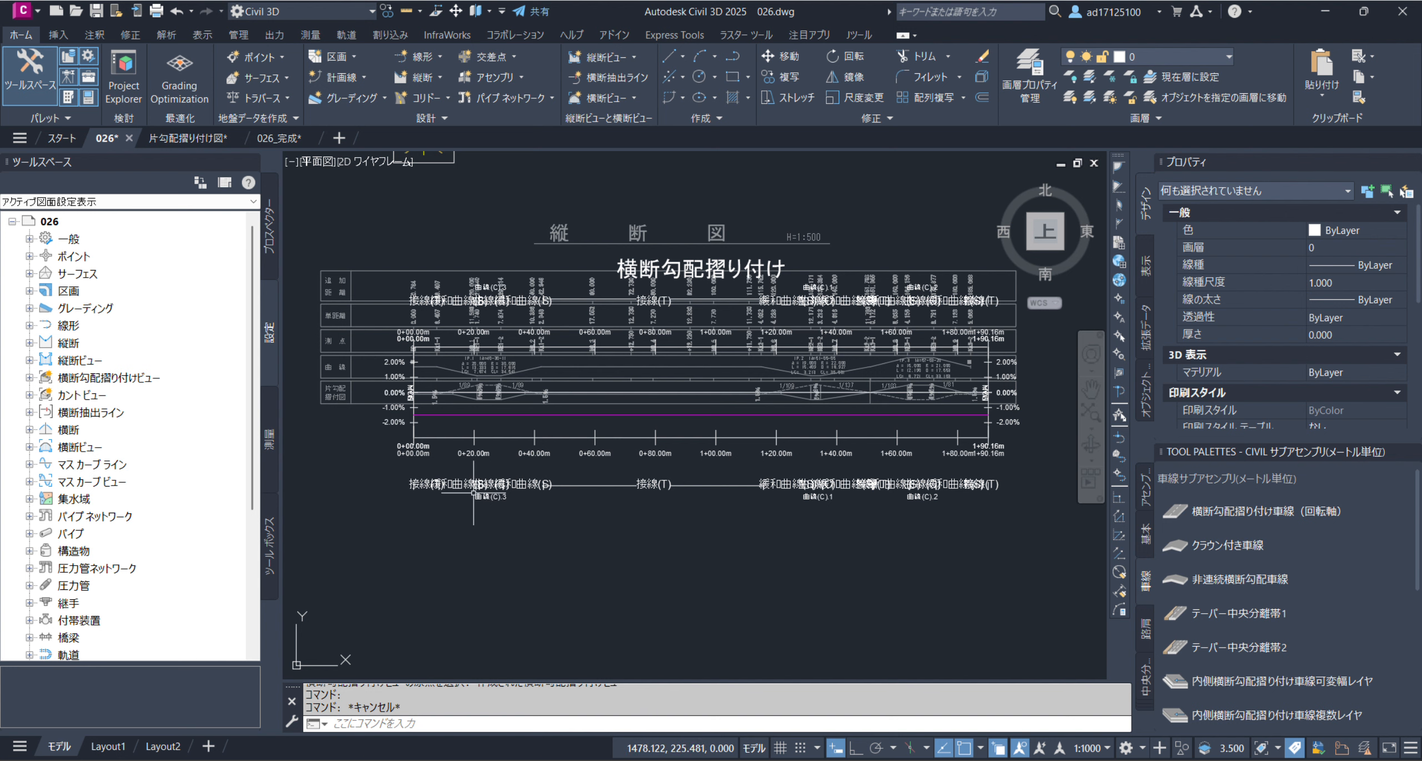
# Compare the superelevation view's magenta lane line and percentage axis with the 片勾配摺付図 lines between BP and KA1-2
pyautogui.scroll(2, 438, 453)
pyautogui.click(390, 409)
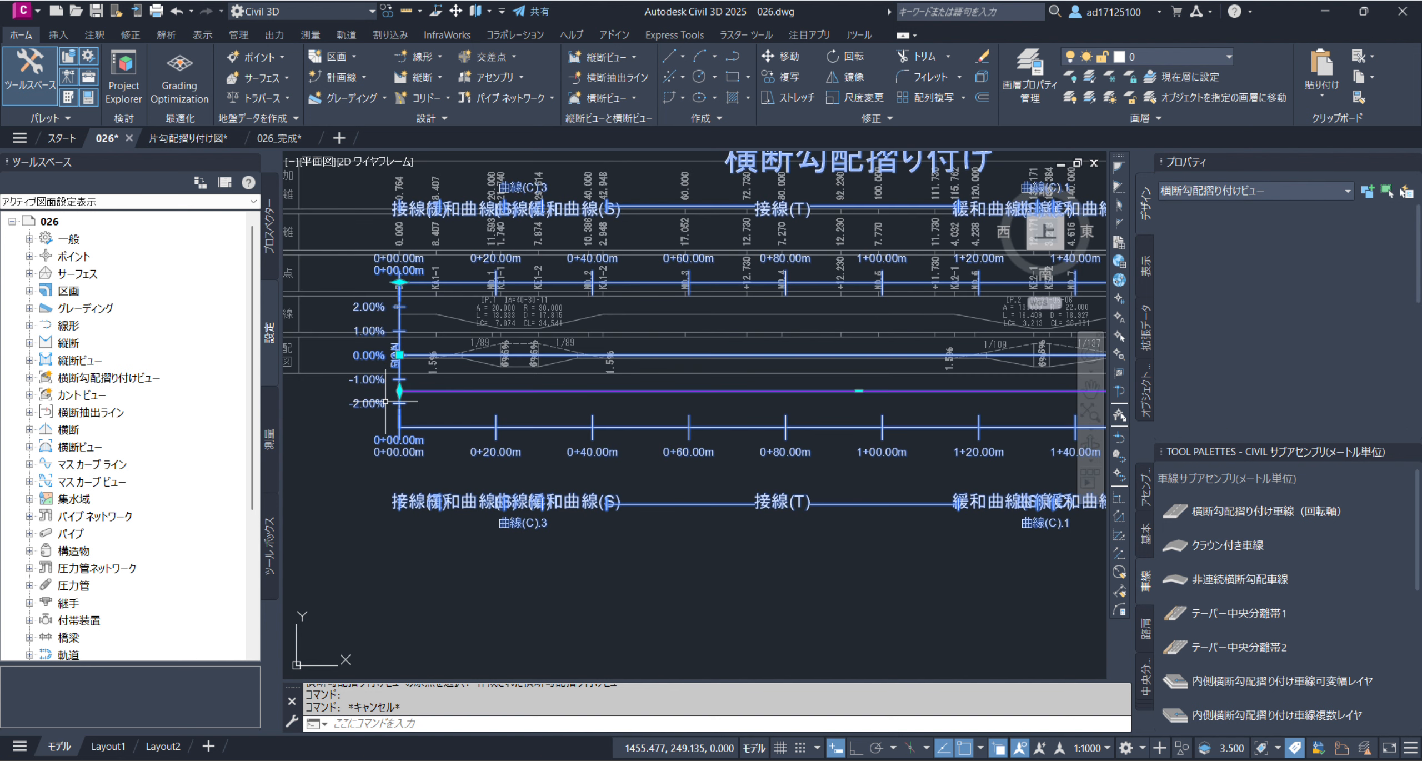
pyautogui.scroll(2, 409, 344)
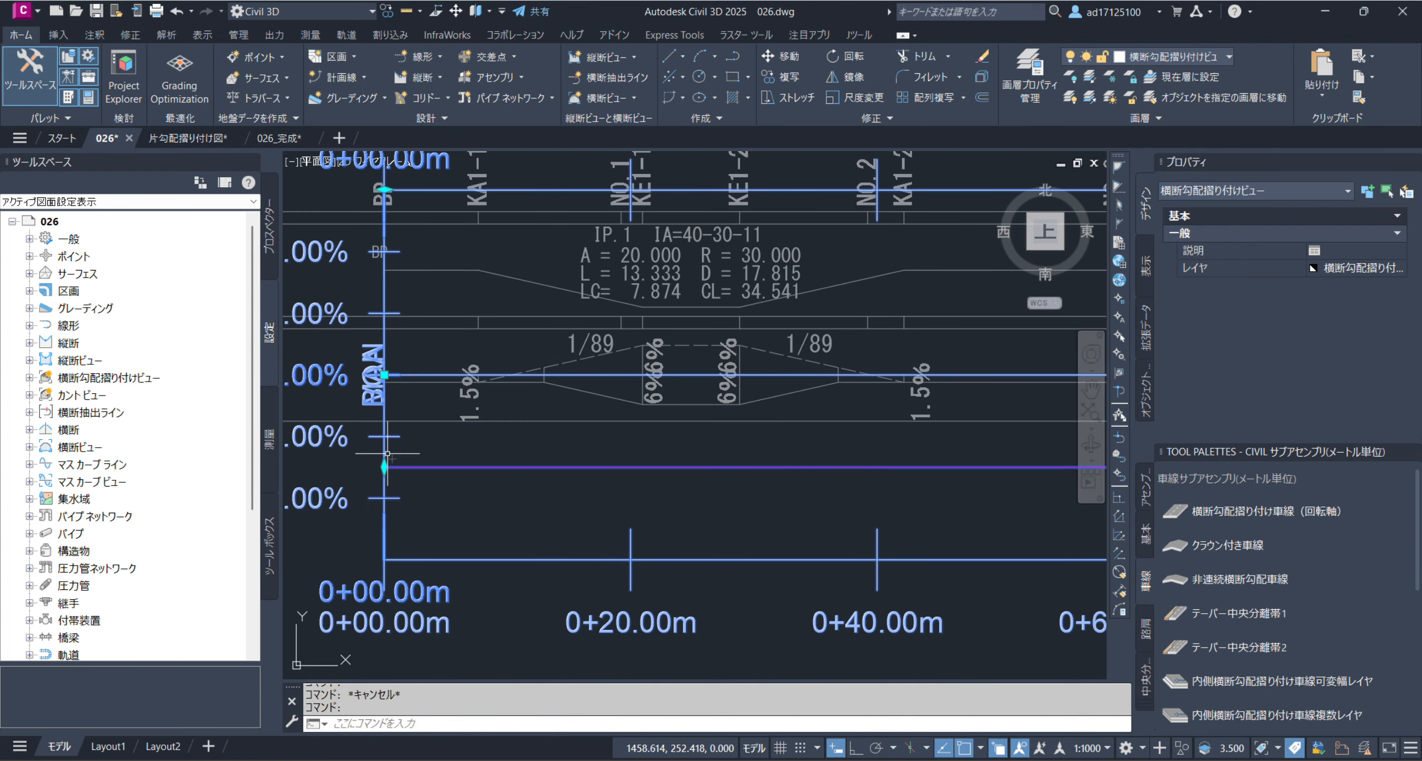
pyautogui.press('Escape')
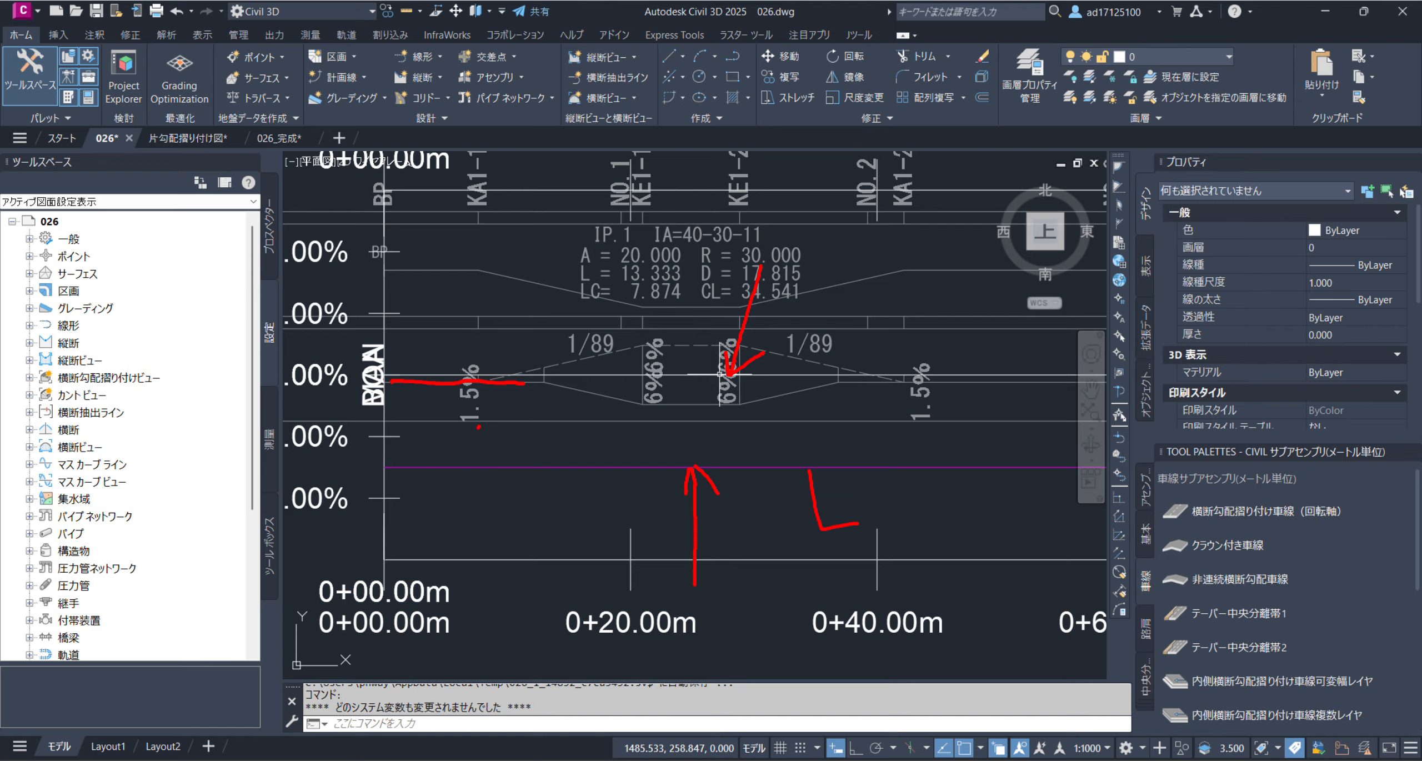
pyautogui.moveTo(534, 480)
pyautogui.mouseDown()
pyautogui.moveTo(527, 452)
pyautogui.moveTo(535, 482)
pyautogui.mouseUp()
pyautogui.moveTo(585, 380); pyautogui.dragTo(593, 466)
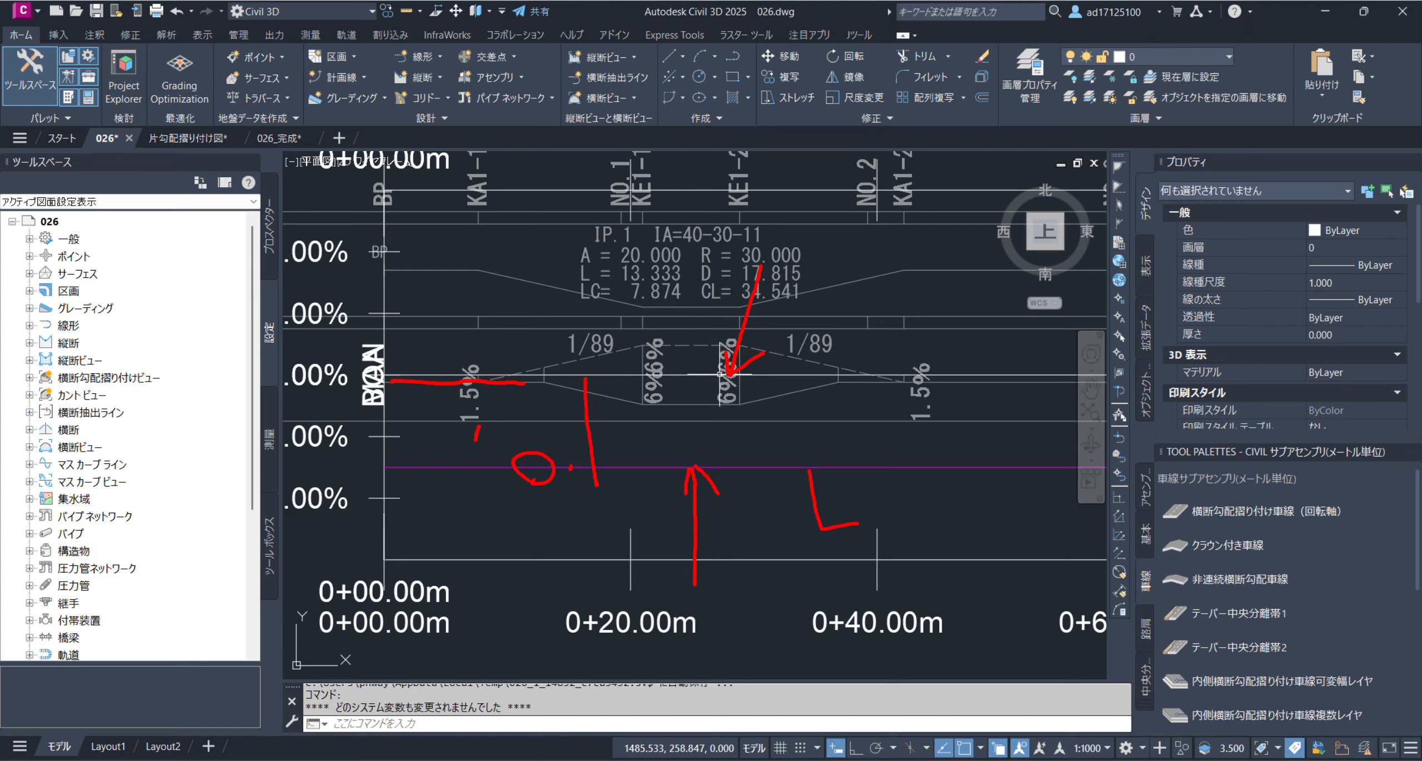
pyautogui.press('Escape')
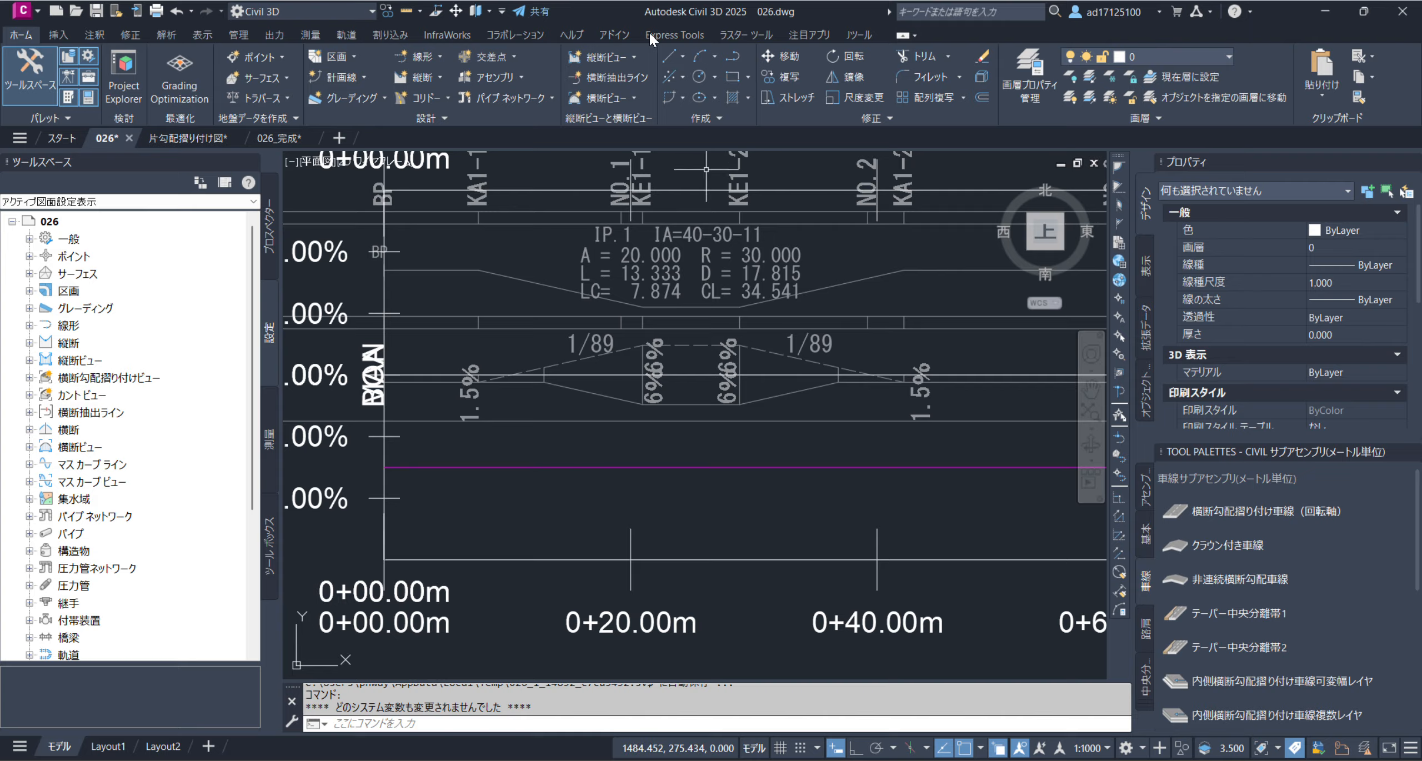
# Undo the last graph style edit and leave the superelevation view deselected
pyautogui.hotkey('ctrl', 'z')
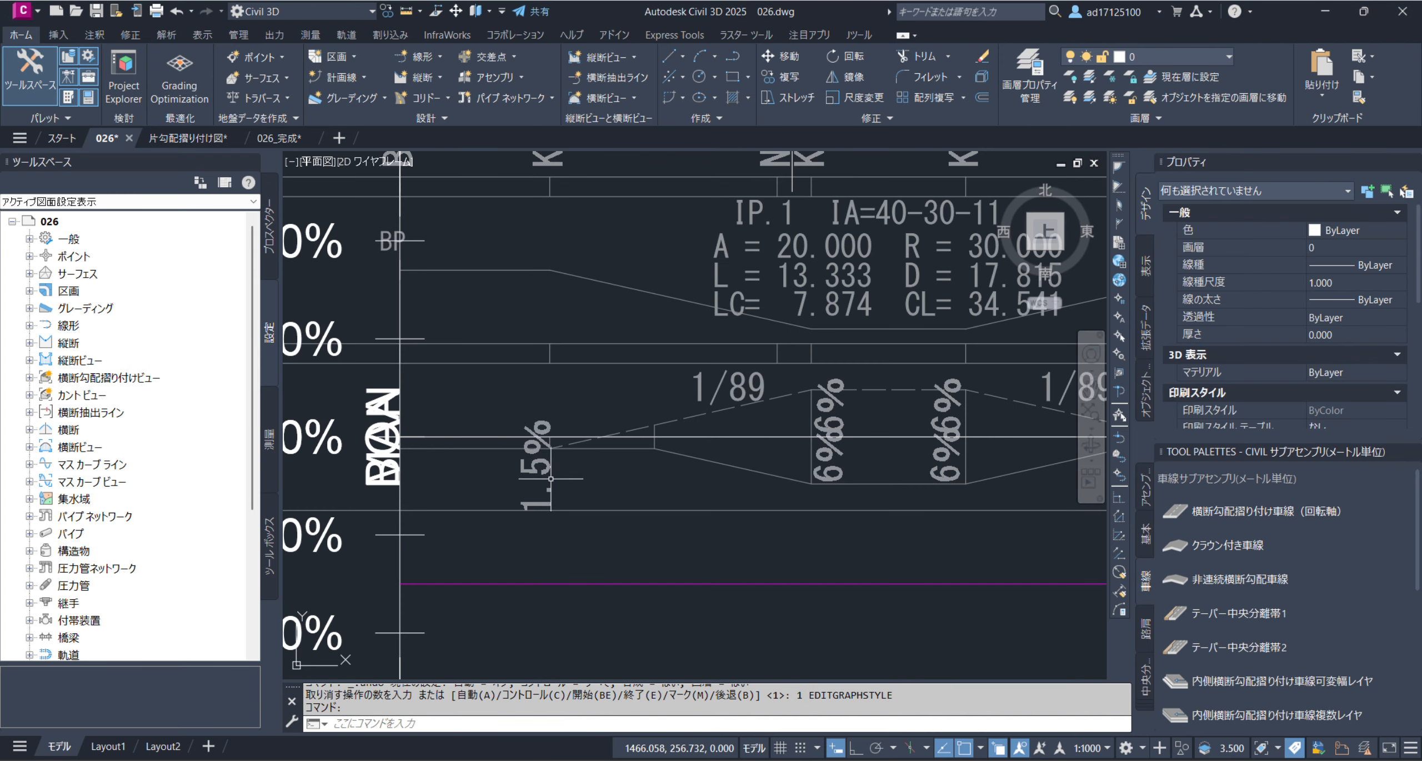
pyautogui.scroll(-5, 640, 293)
pyautogui.click(640, 293)
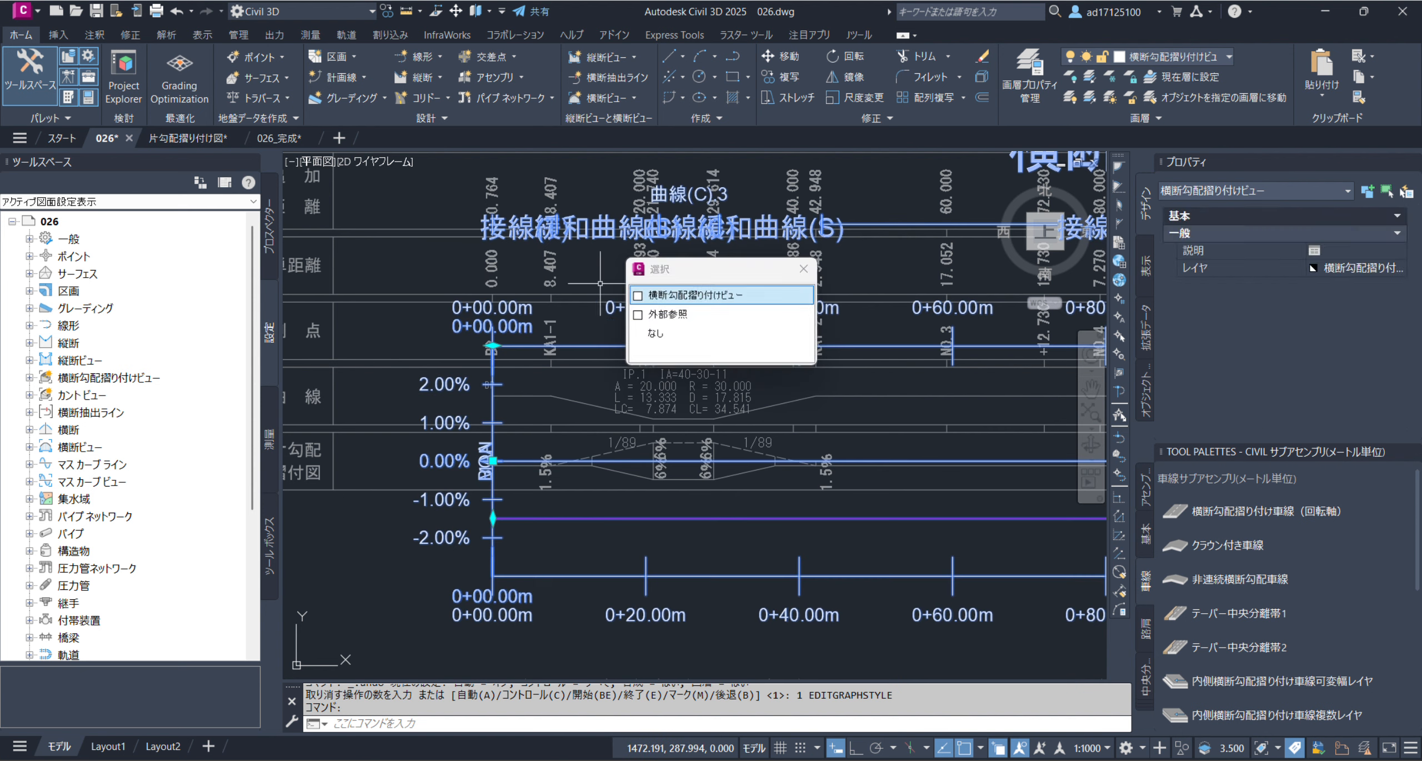
pyautogui.click(644, 334)
pyautogui.scroll(-2, 585, 406)
pyautogui.moveTo(697, 458); pyautogui.dragTo(580, 459, button='middle')
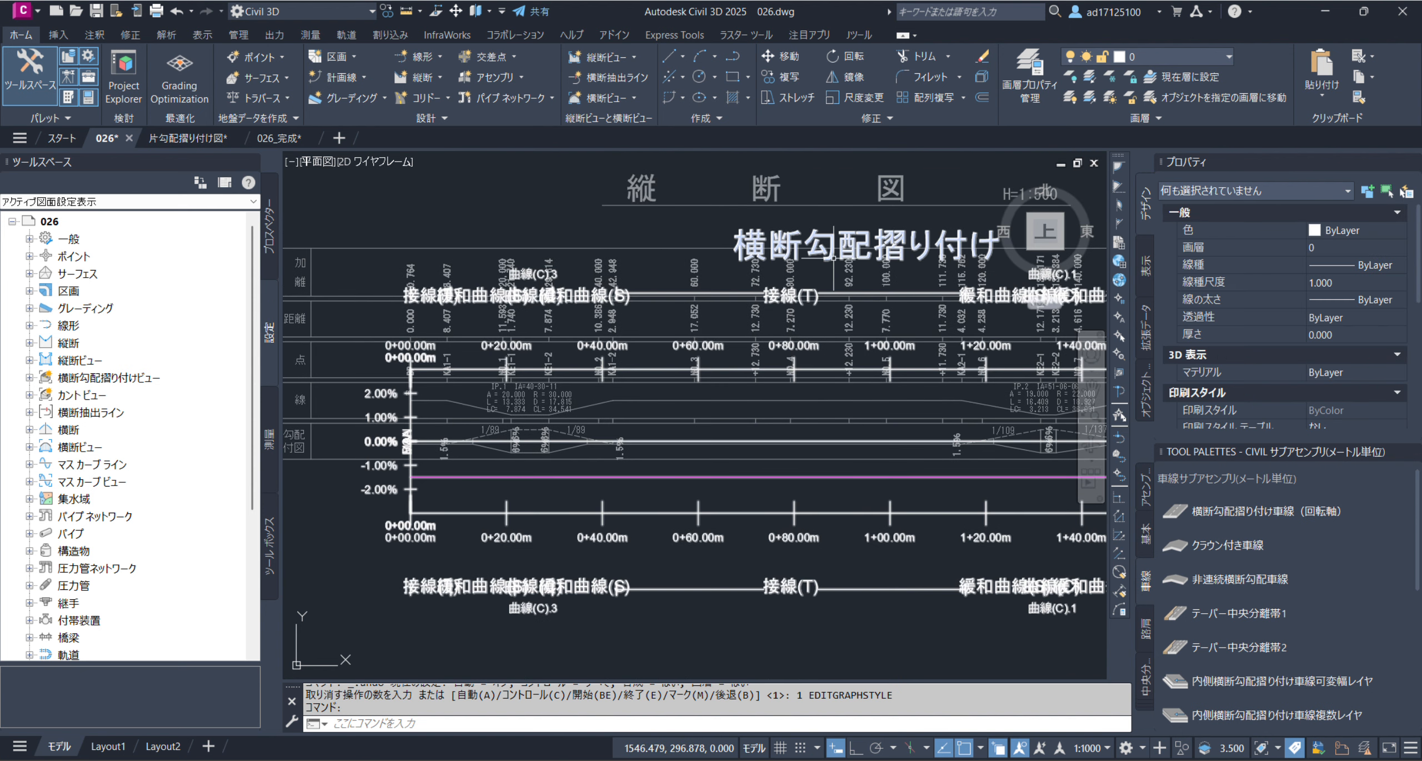
pyautogui.press('Escape')
# Examine the superelevation view's vertical scale and magenta lane line against the reference crossfall lines around KA1-1
pyautogui.click(815, 266)
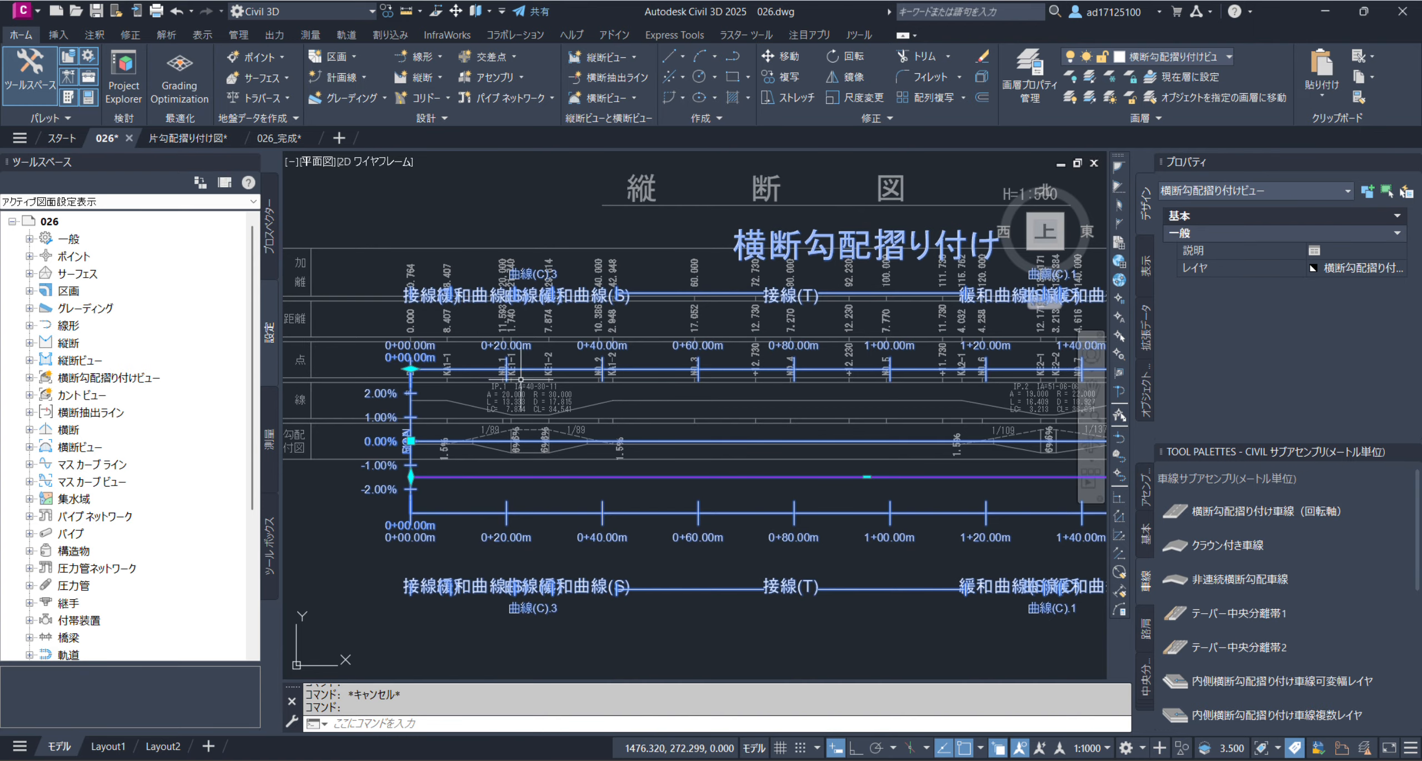
pyautogui.scroll(3, 394, 465)
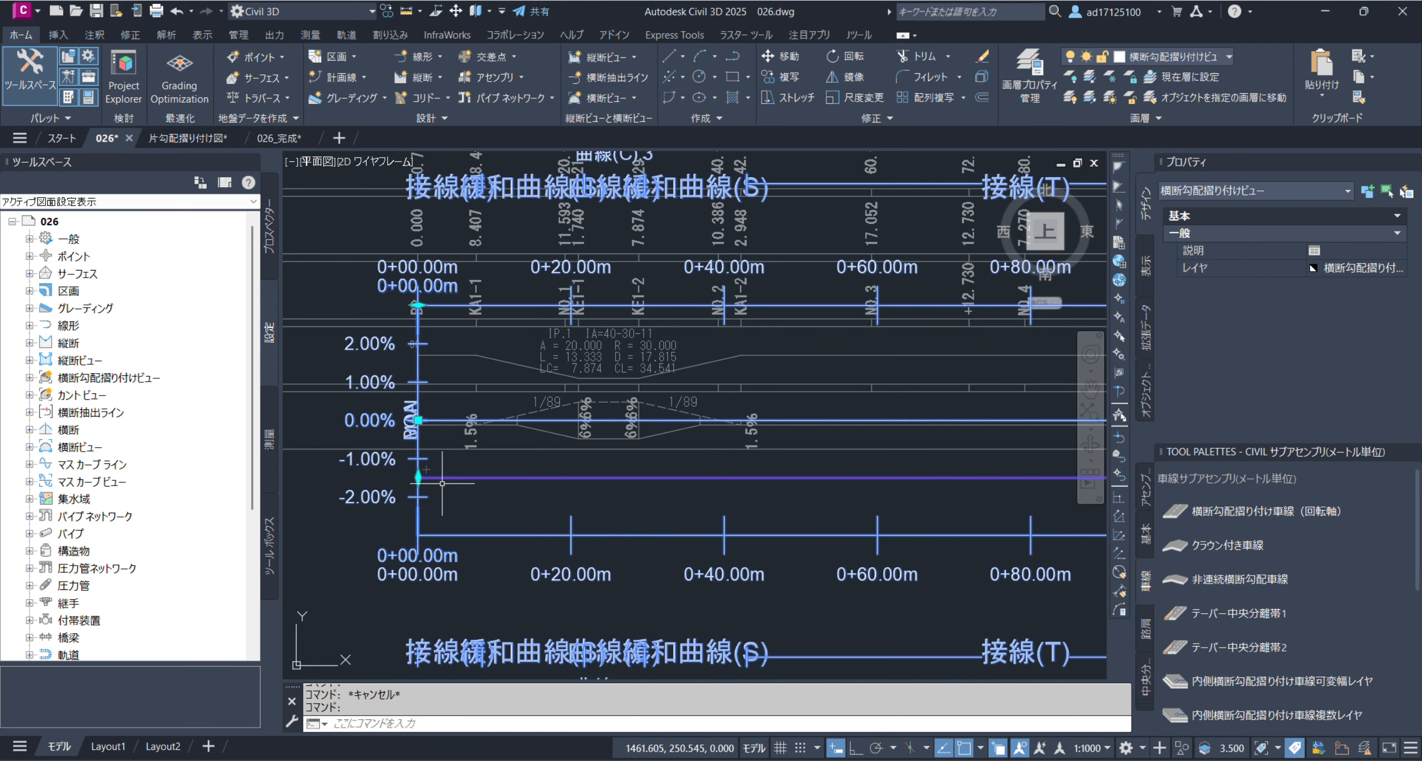
pyautogui.press('Escape')
pyautogui.scroll(1, 411, 444)
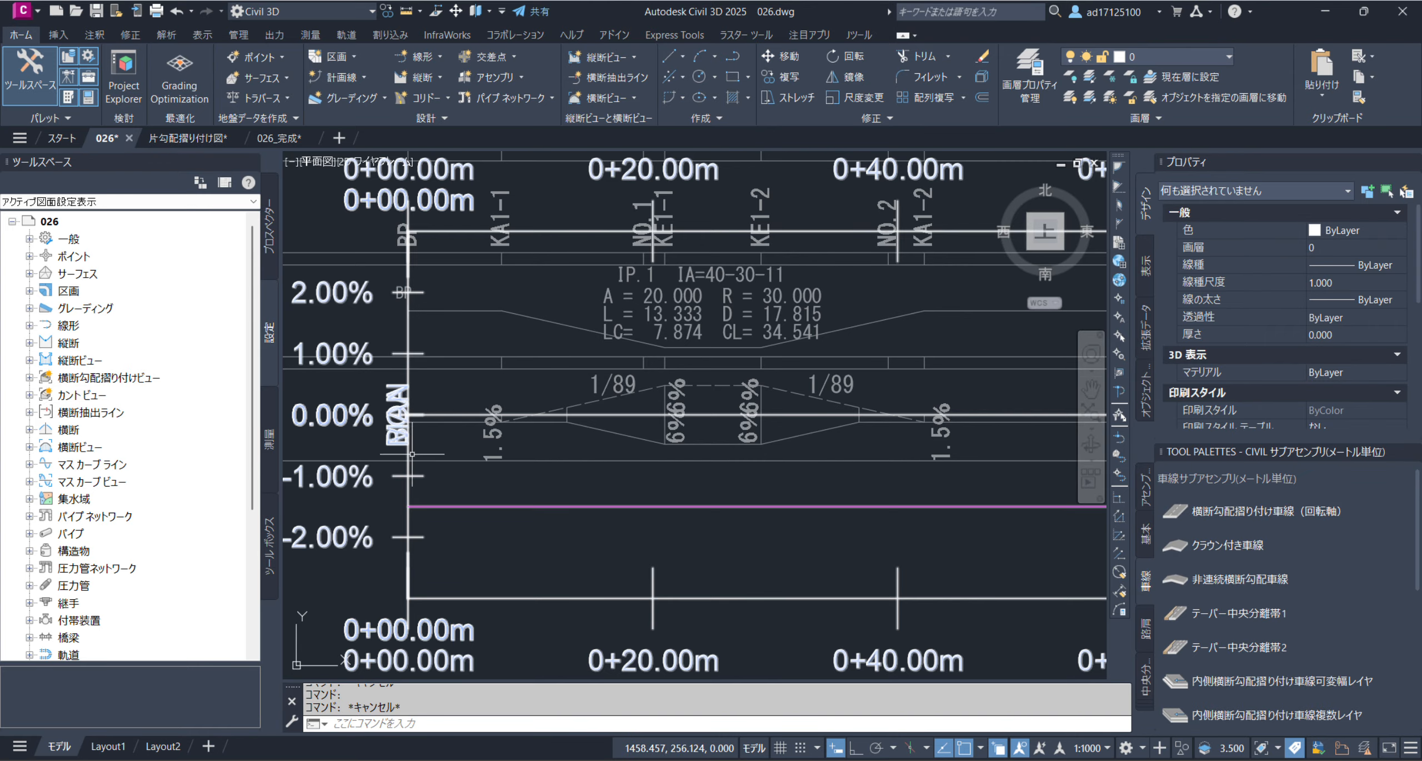
pyautogui.scroll(2, 454, 497)
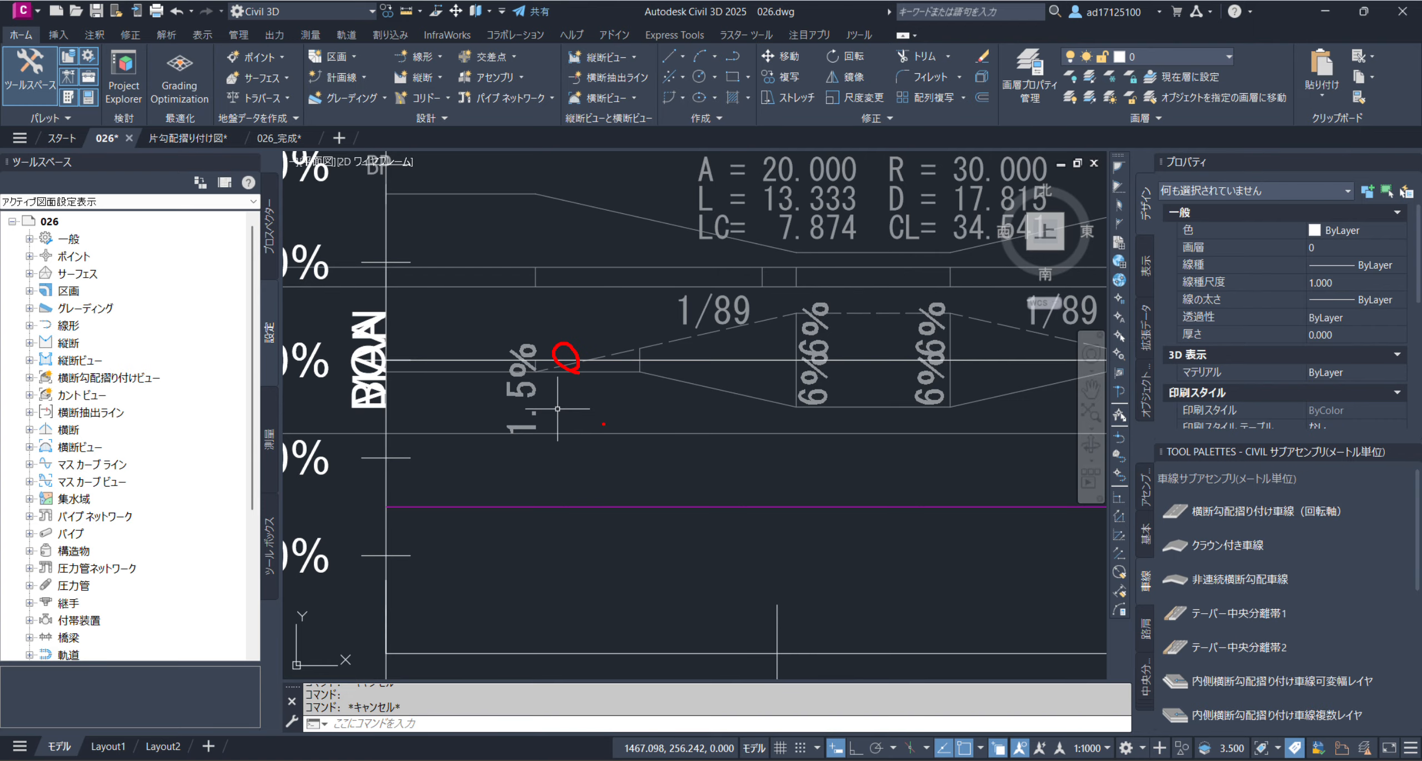
pyautogui.moveTo(594, 519)
pyautogui.mouseDown()
pyautogui.moveTo(591, 490)
pyautogui.moveTo(593, 516)
pyautogui.mouseUp()
pyautogui.press('Escape')
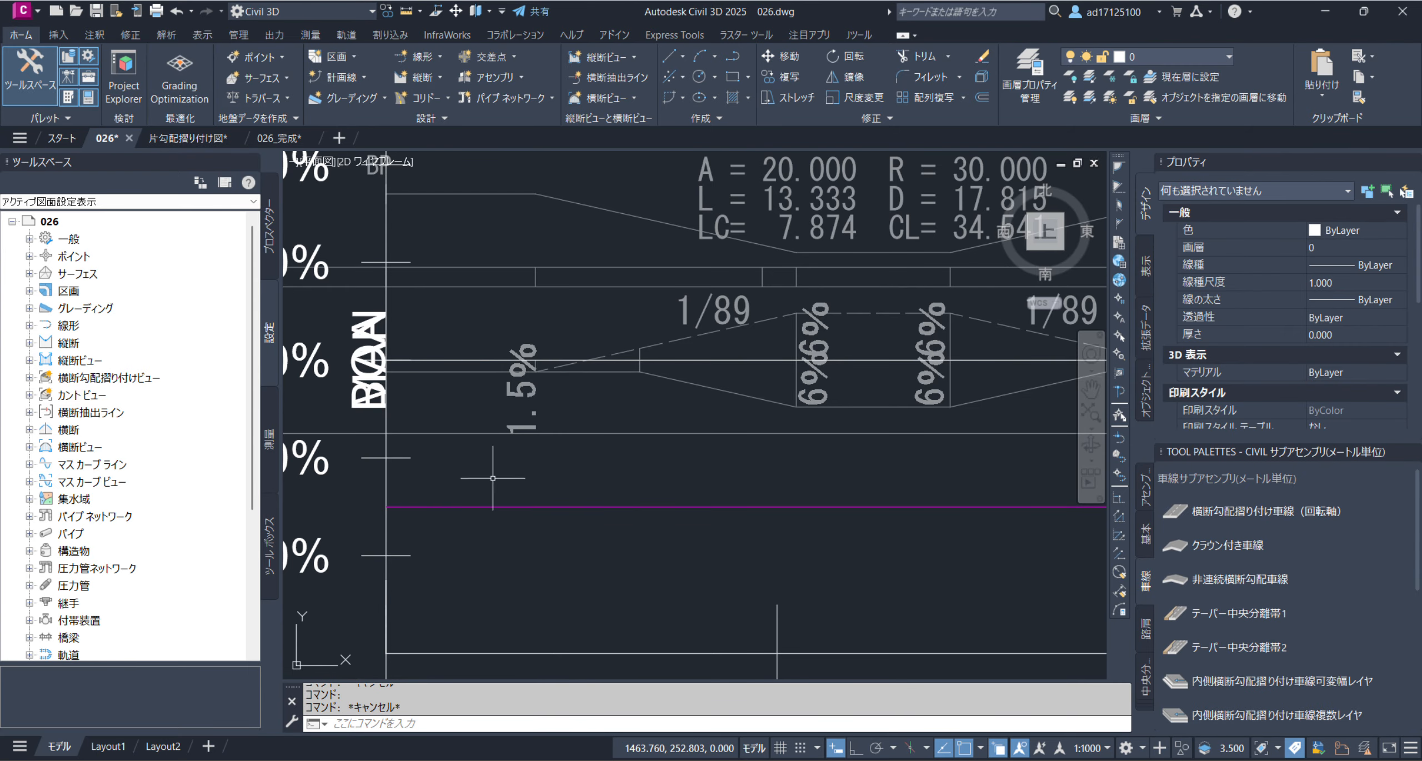
# Set the vertical unit height in the superelevation view's graph style to 0.8 mm
pyautogui.scroll(-5, 492, 588)
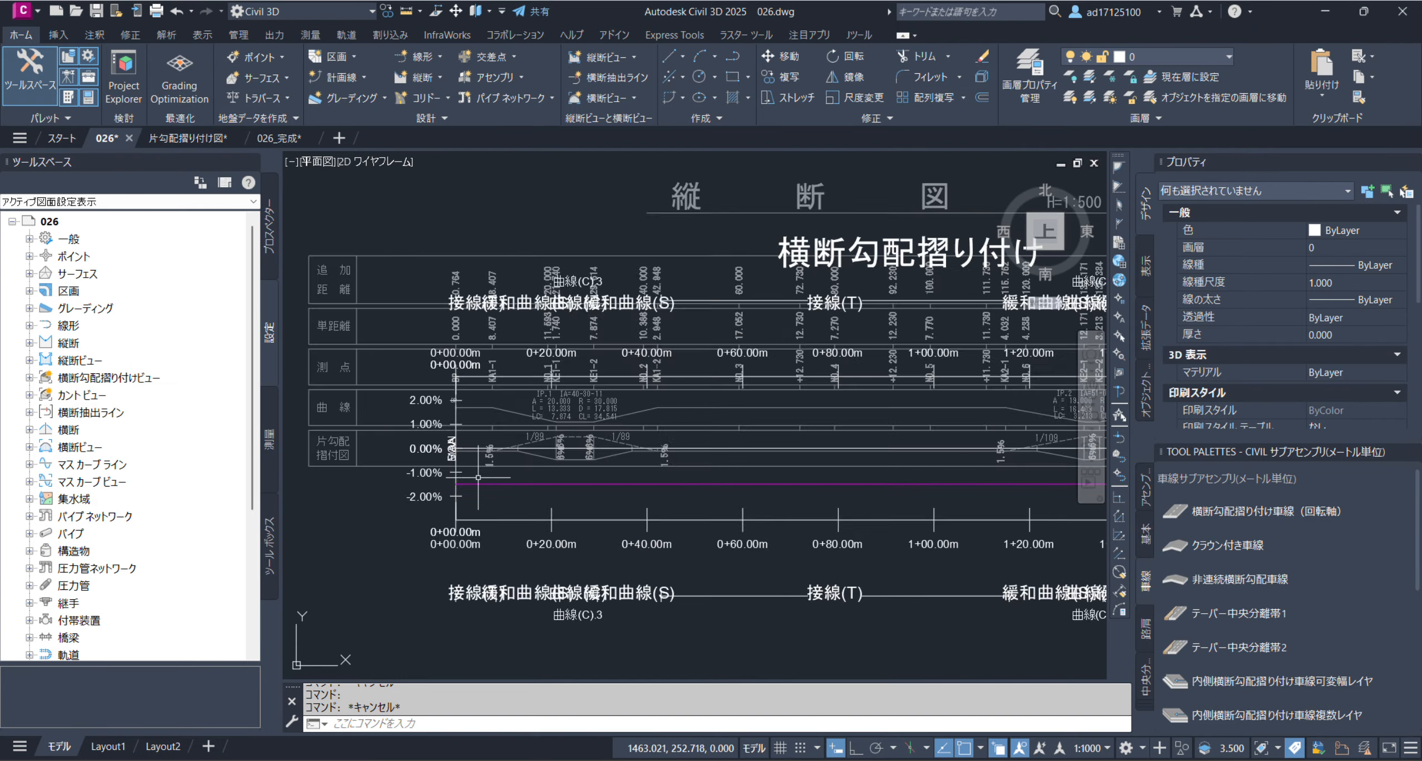
pyautogui.click(781, 378)
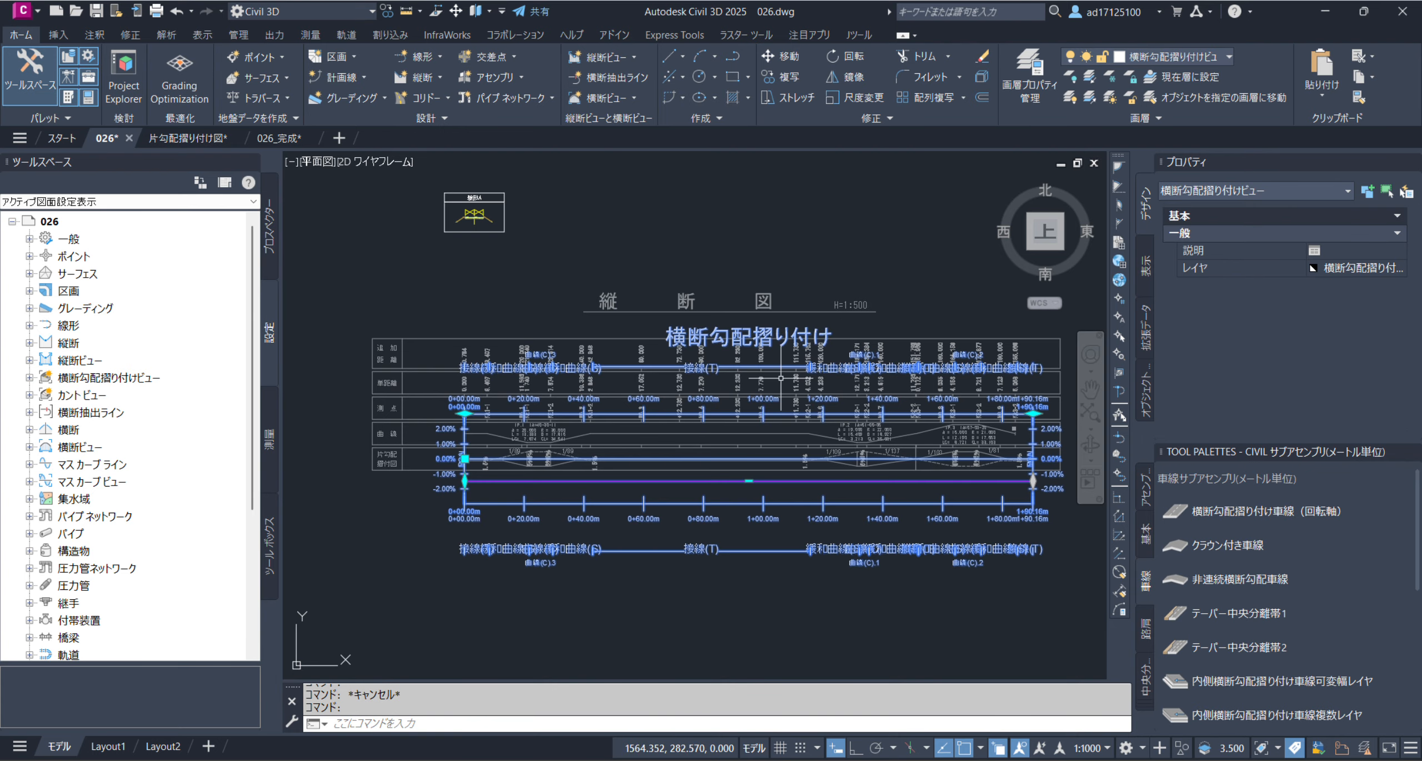
pyautogui.rightClick(693, 260)
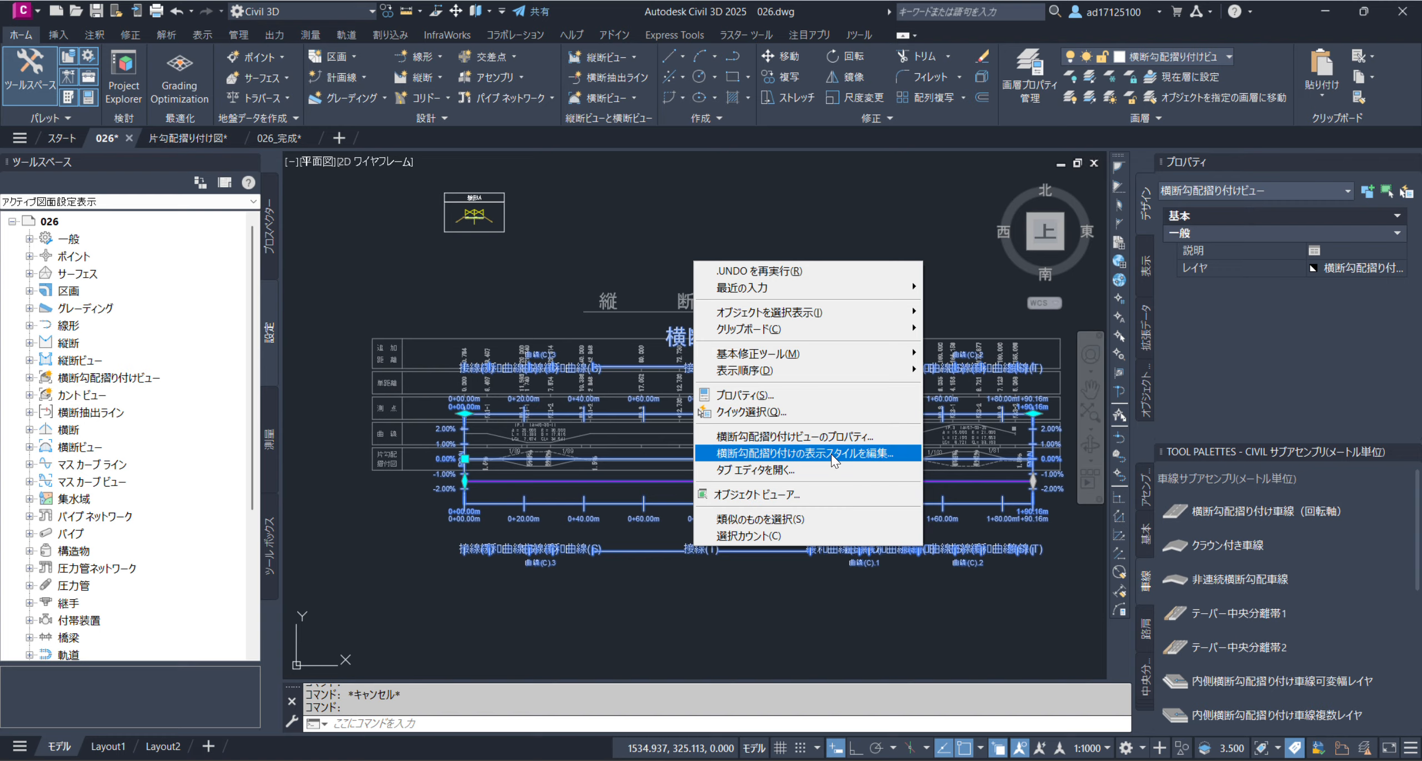
pyautogui.click(880, 456)
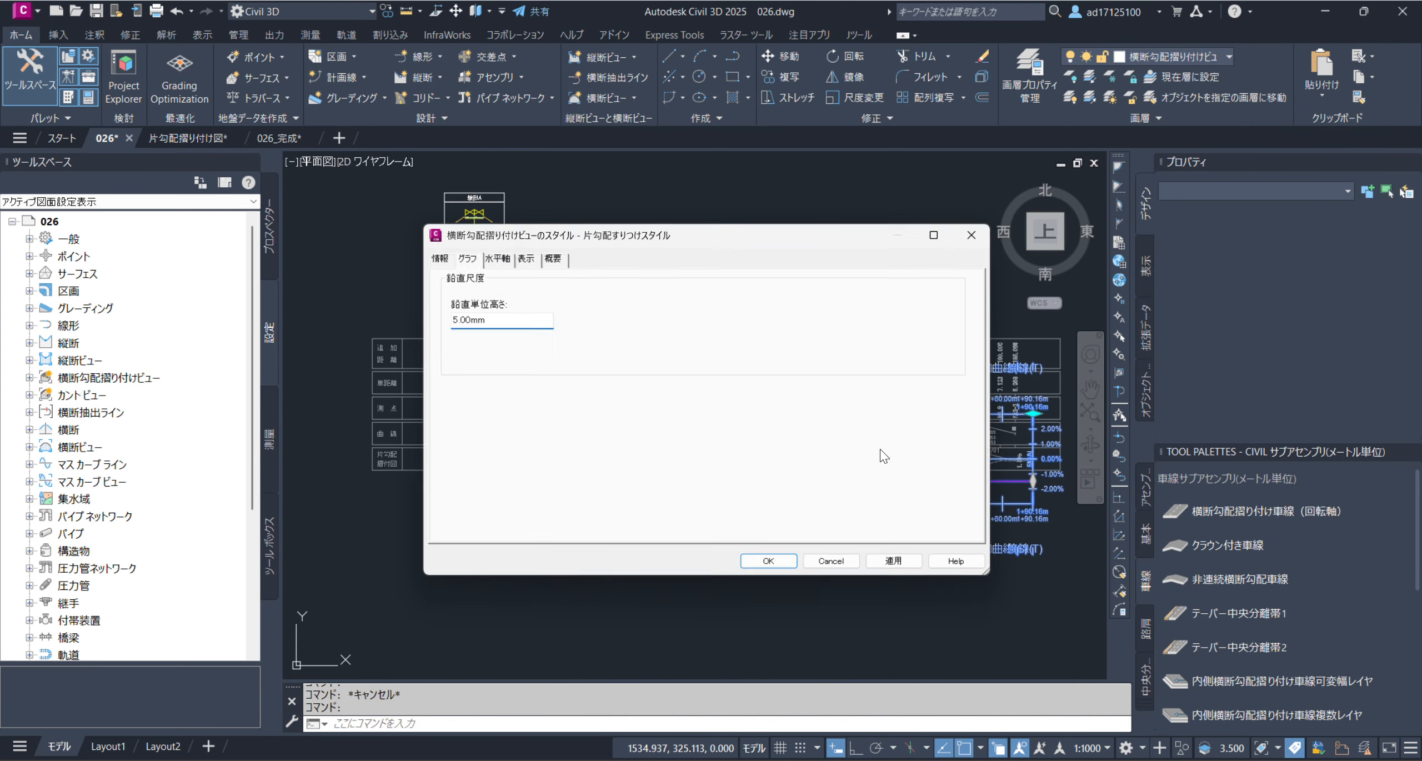
pyautogui.click(434, 255)
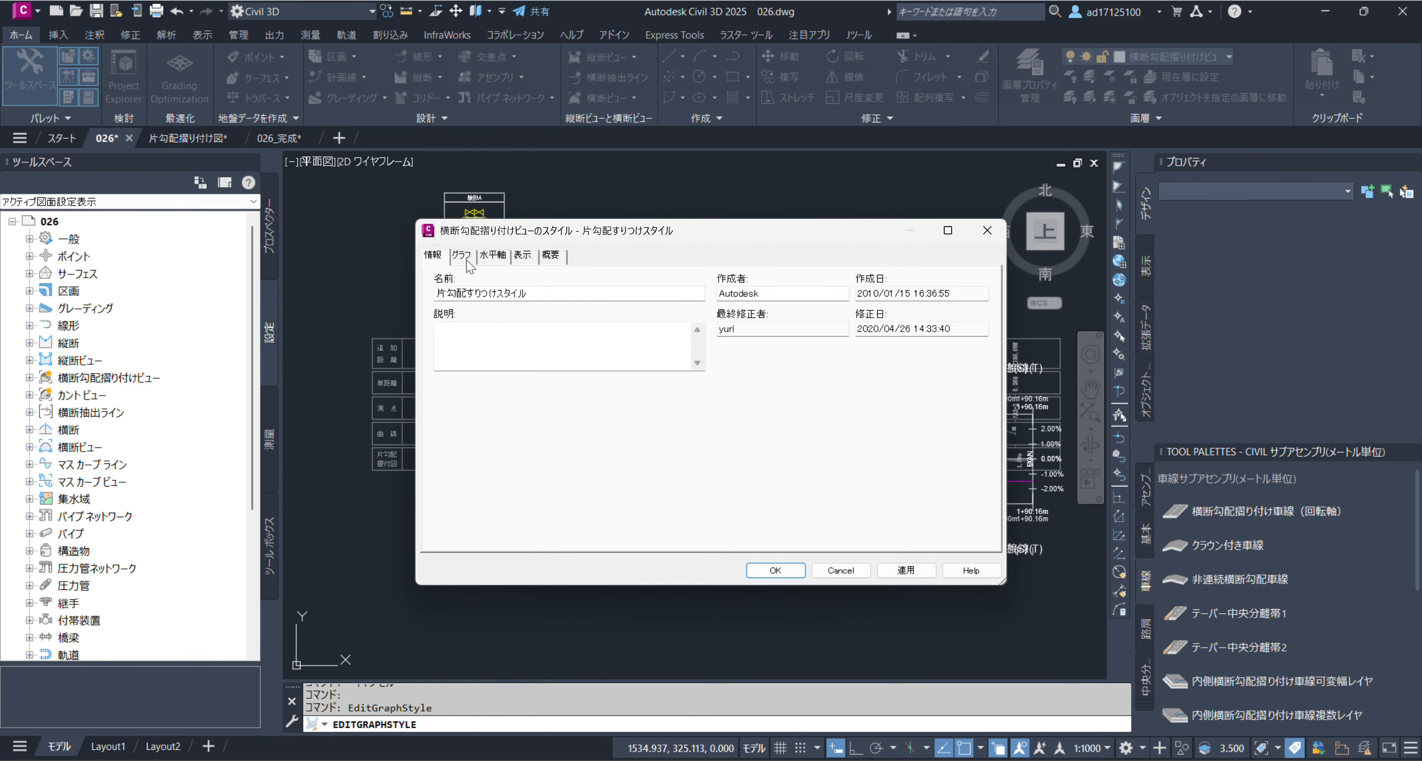
pyautogui.click(465, 264)
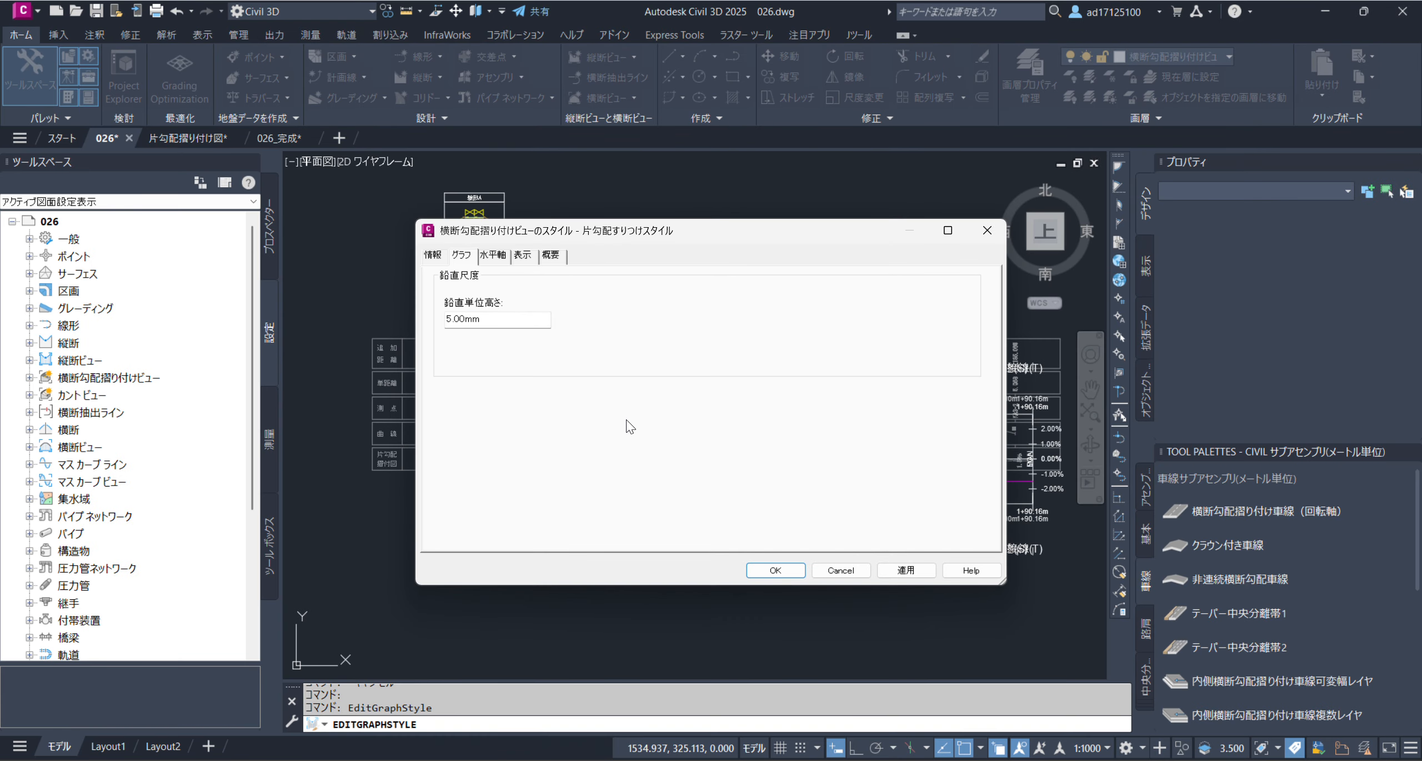
pyautogui.doubleClick(501, 327)
pyautogui.write('0.8')
pyautogui.click(898, 578)
pyautogui.click(775, 571)
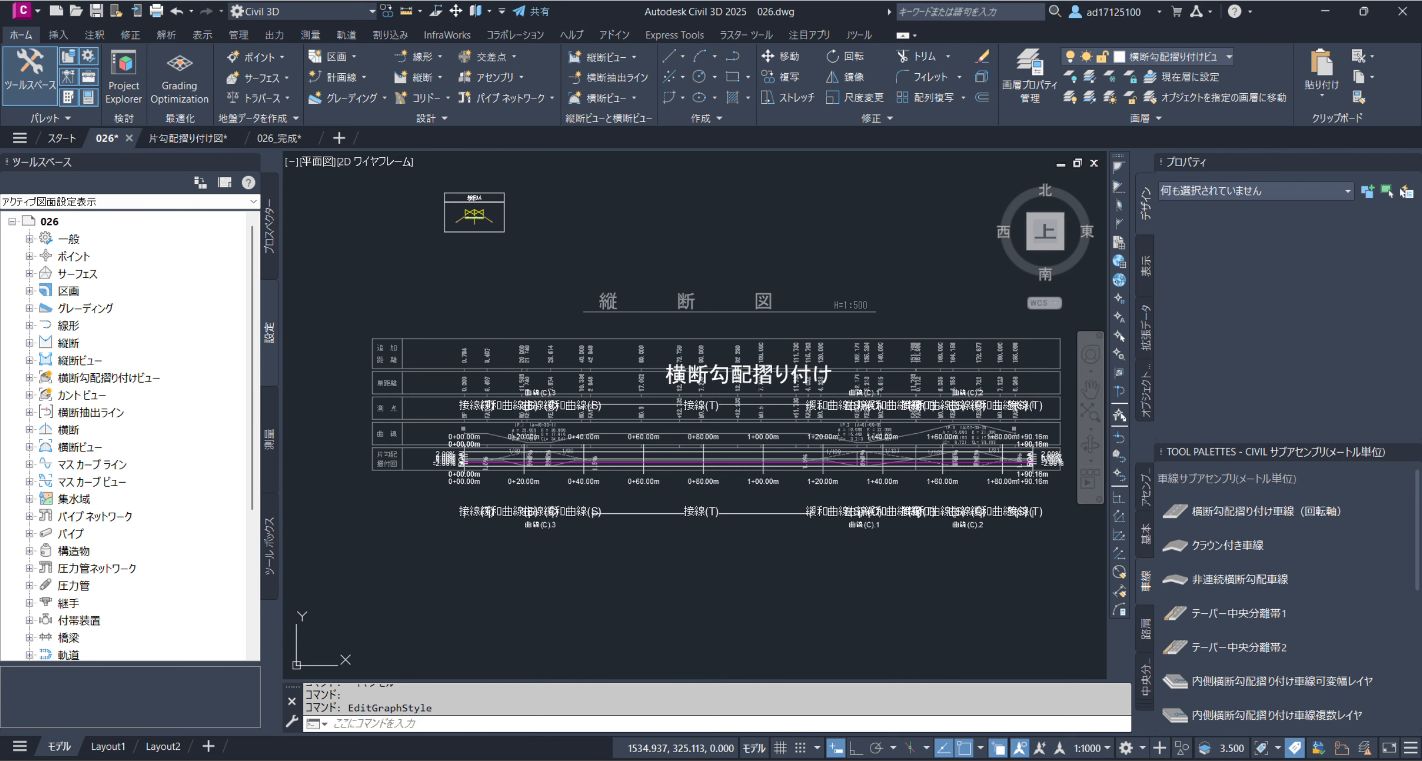
# Compare the rescaled superelevation view's percentage axis and magenta lane line with the 片勾配摺付図 lines from BP through IP.1
pyautogui.scroll(10, 461, 472)
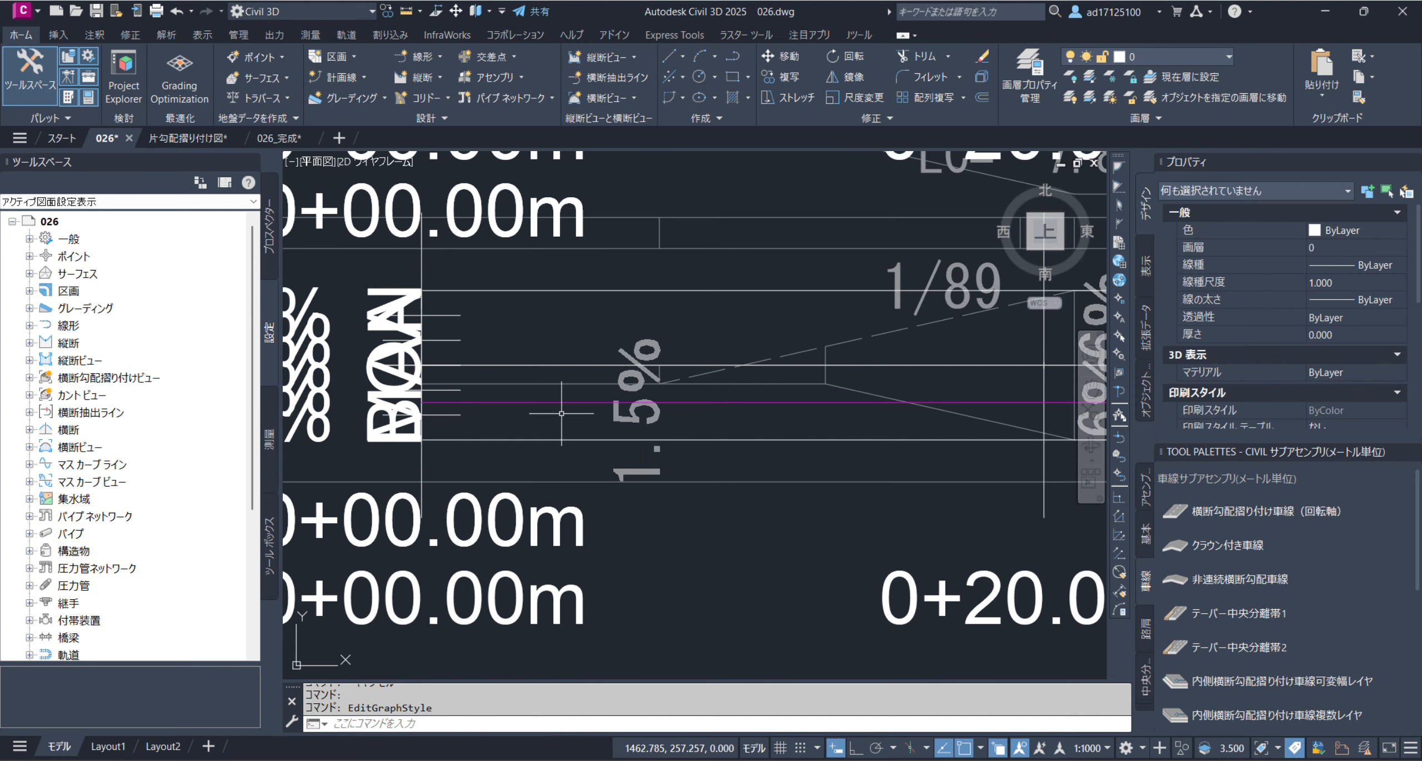
pyautogui.scroll(-4, 618, 416)
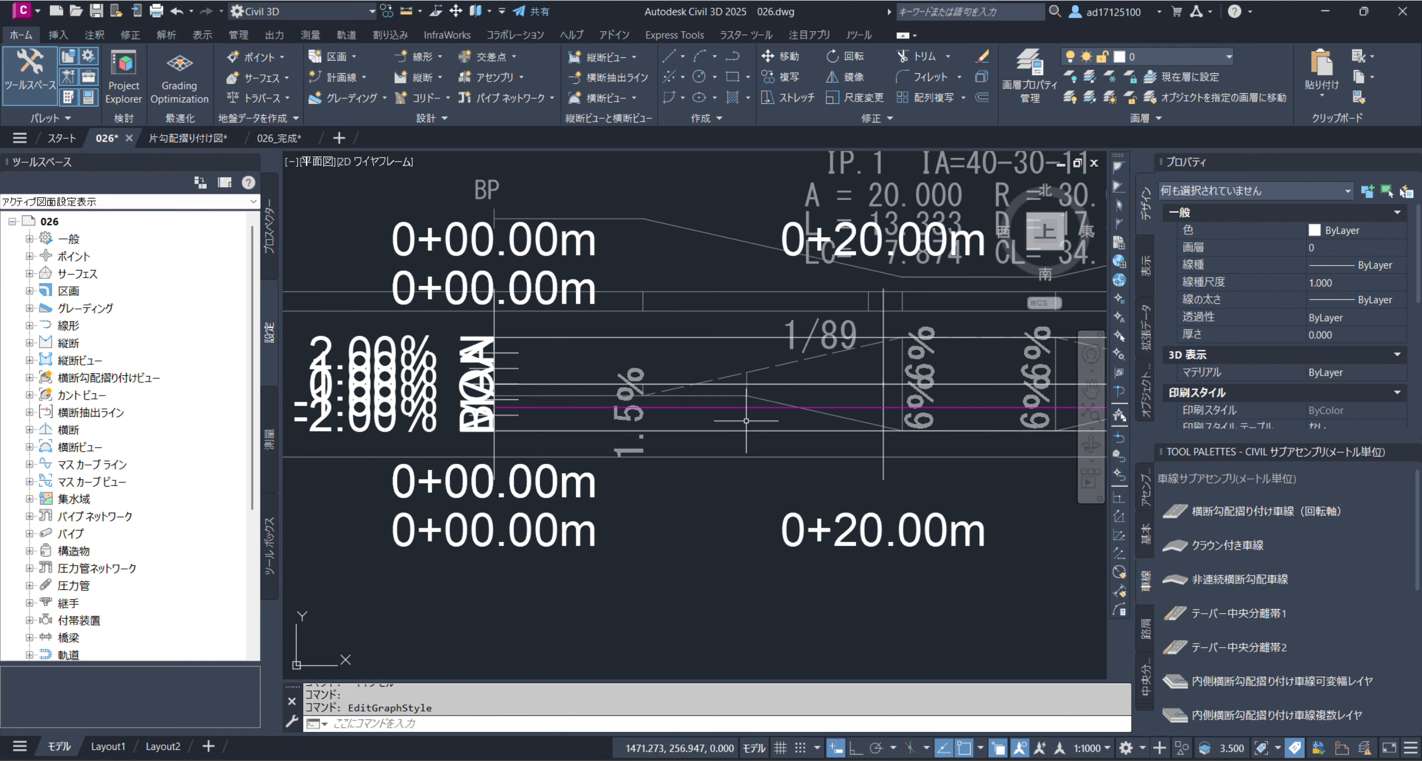
pyautogui.scroll(3, 840, 416)
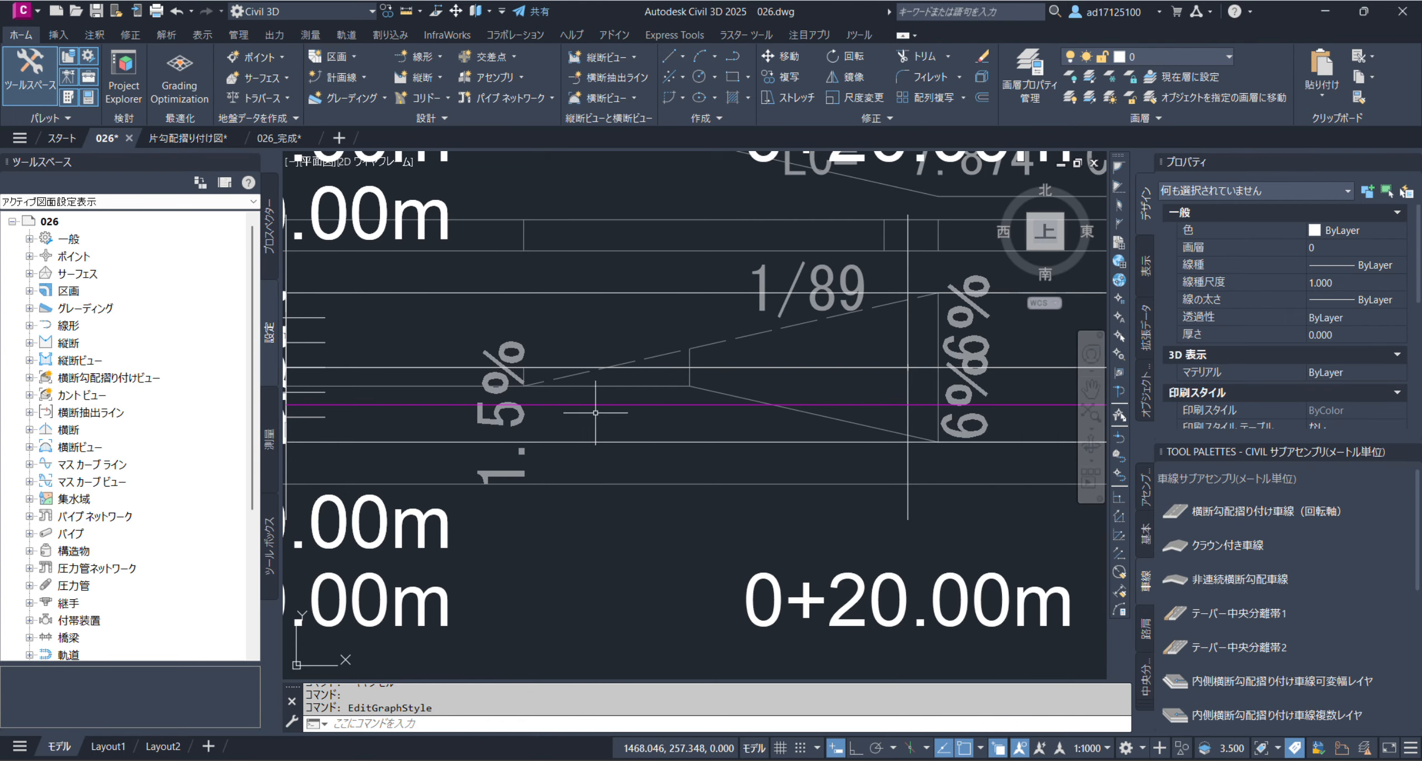
pyautogui.moveTo(1038, 417)
pyautogui.mouseDown(button='middle')
pyautogui.moveTo(429, 436)
pyautogui.moveTo(589, 439)
pyautogui.mouseUp(button='middle')
pyautogui.scroll(-2, 877, 435)
pyautogui.press('Escape')
pyautogui.scroll(-1, 634, 550)
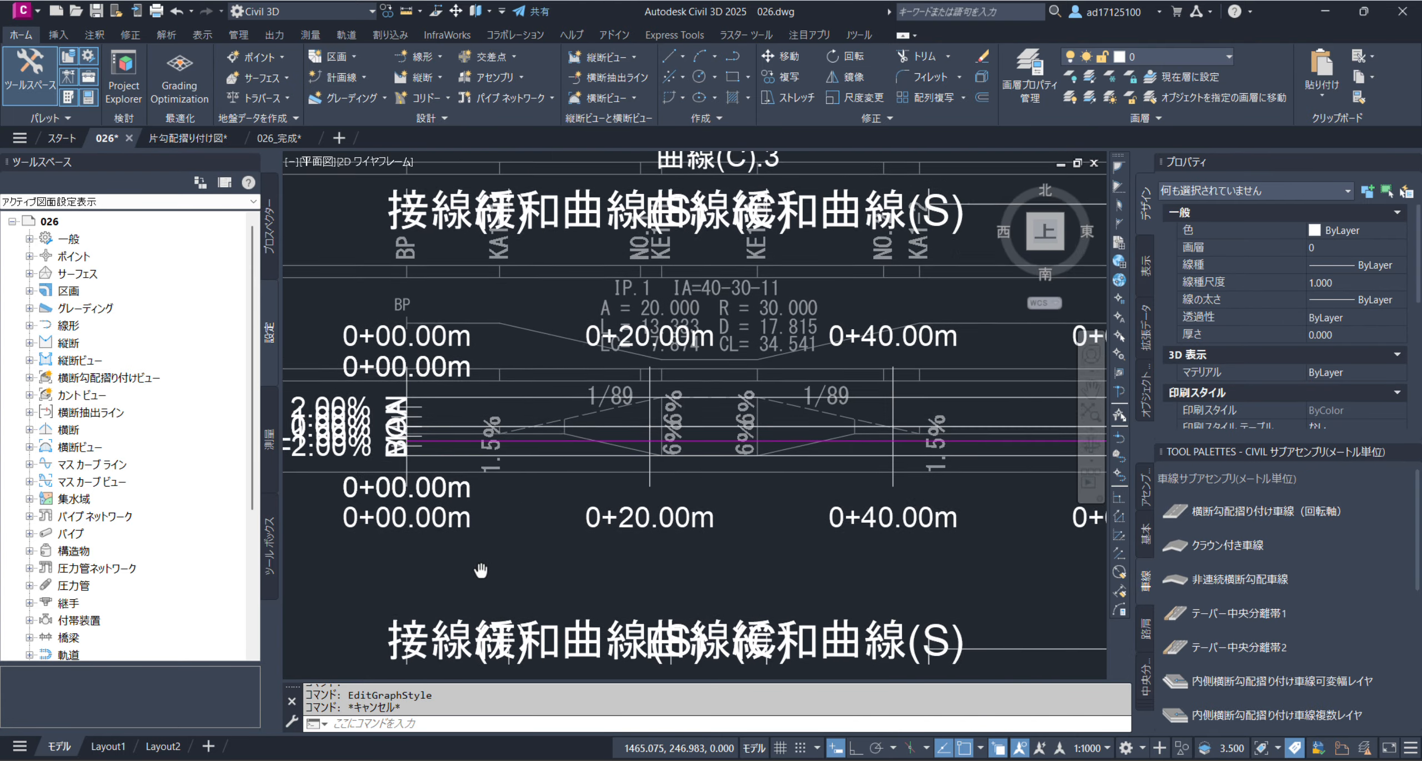
pyautogui.scroll(-1, 493, 422)
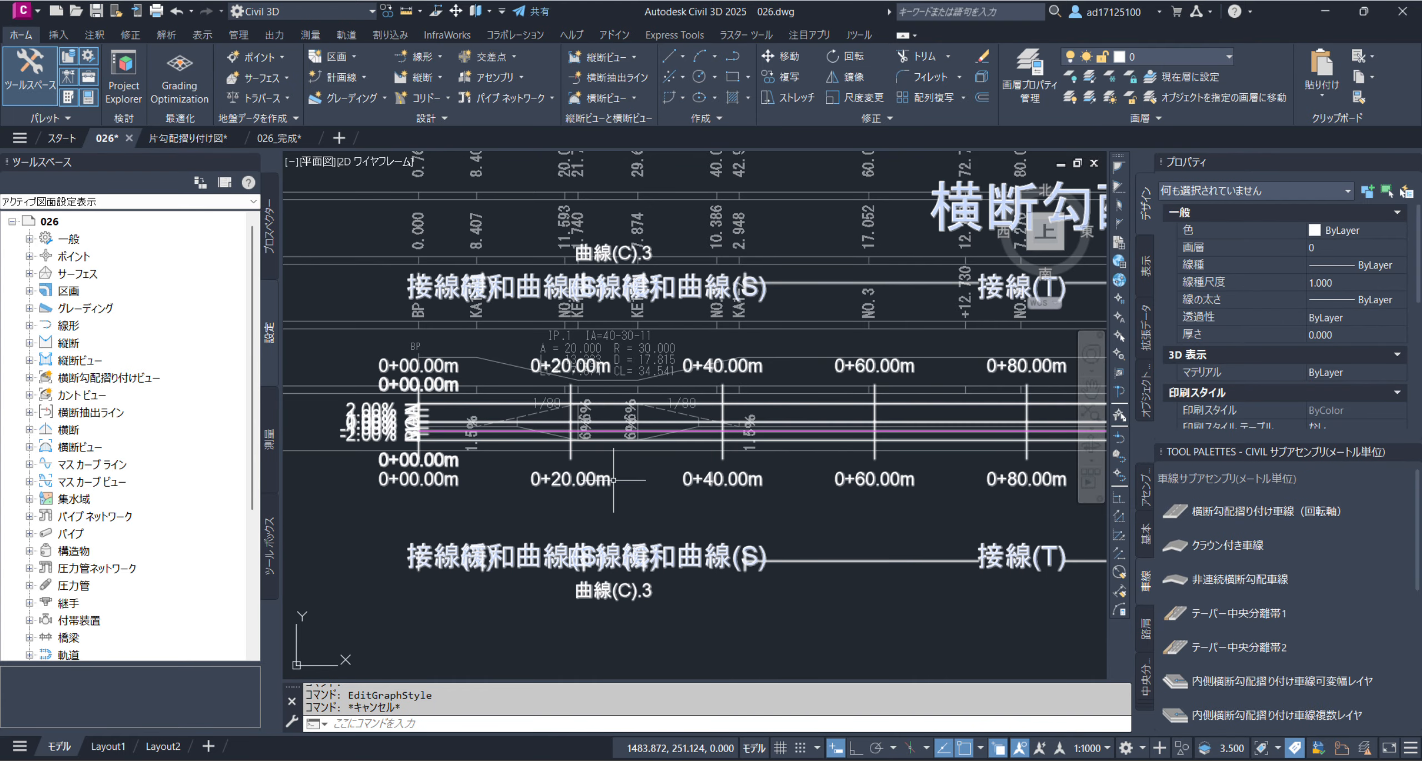
pyautogui.scroll(2, 640, 466)
pyautogui.scroll(-2, 589, 409)
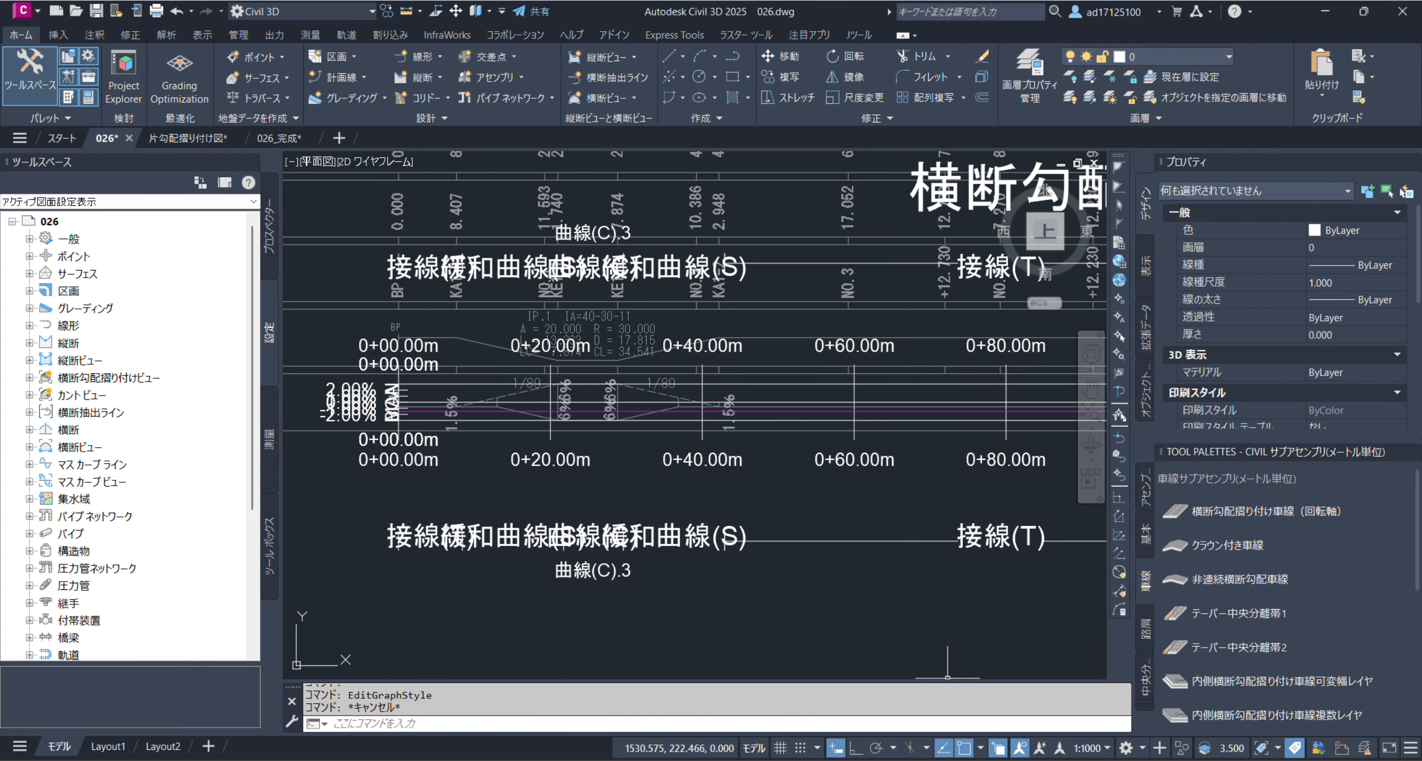
# Set the drawing's annotation scale to 1:500 and check the superelevation view against the reference band
pyautogui.click(1087, 747)
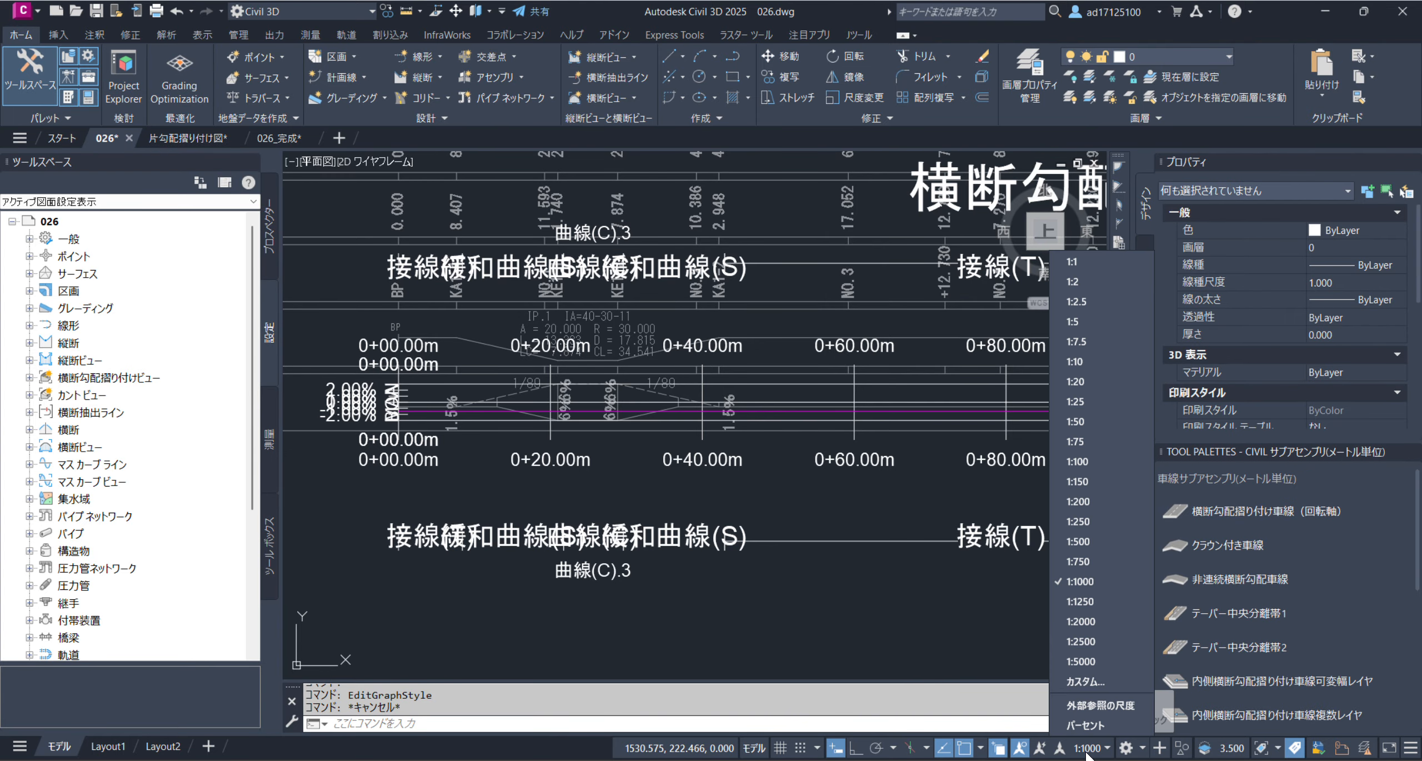
pyautogui.click(1084, 542)
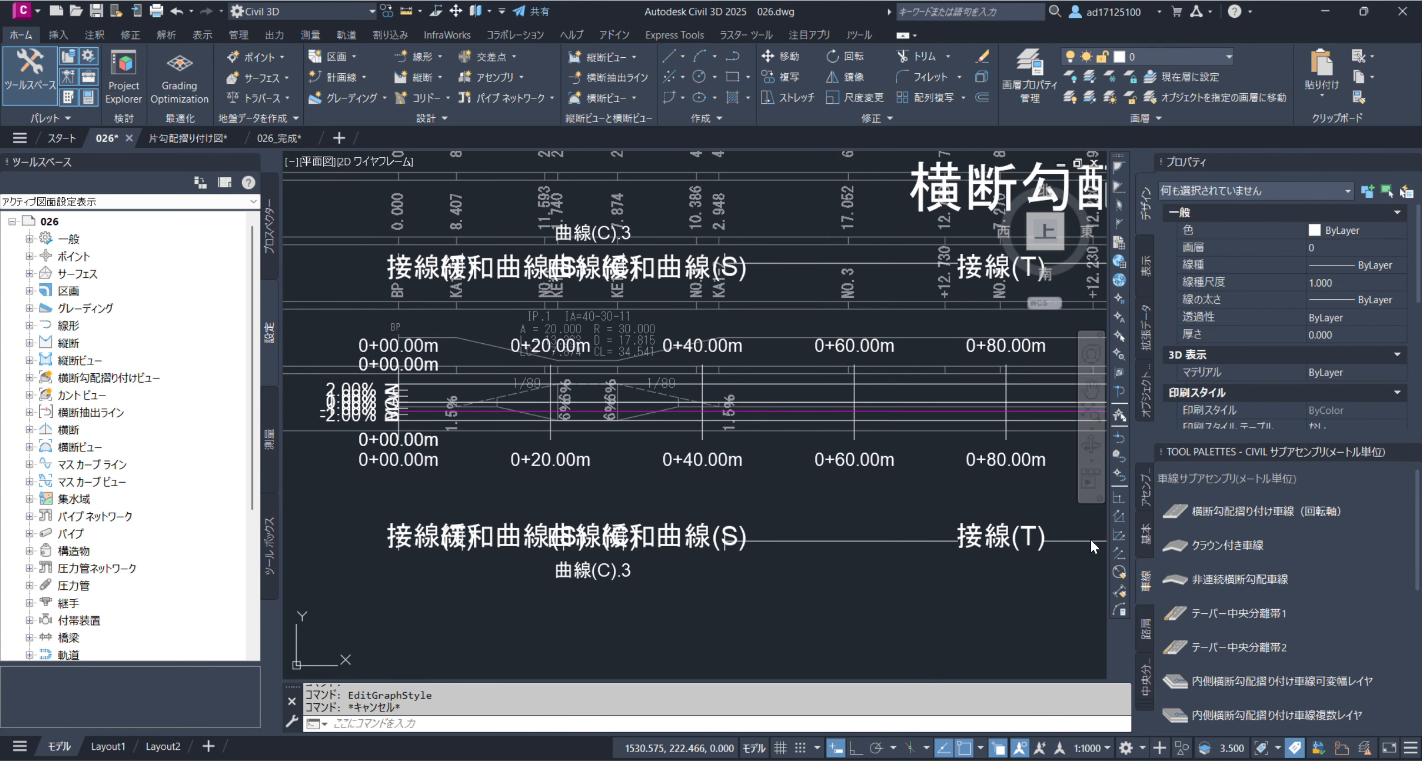
pyautogui.scroll(4, 426, 383)
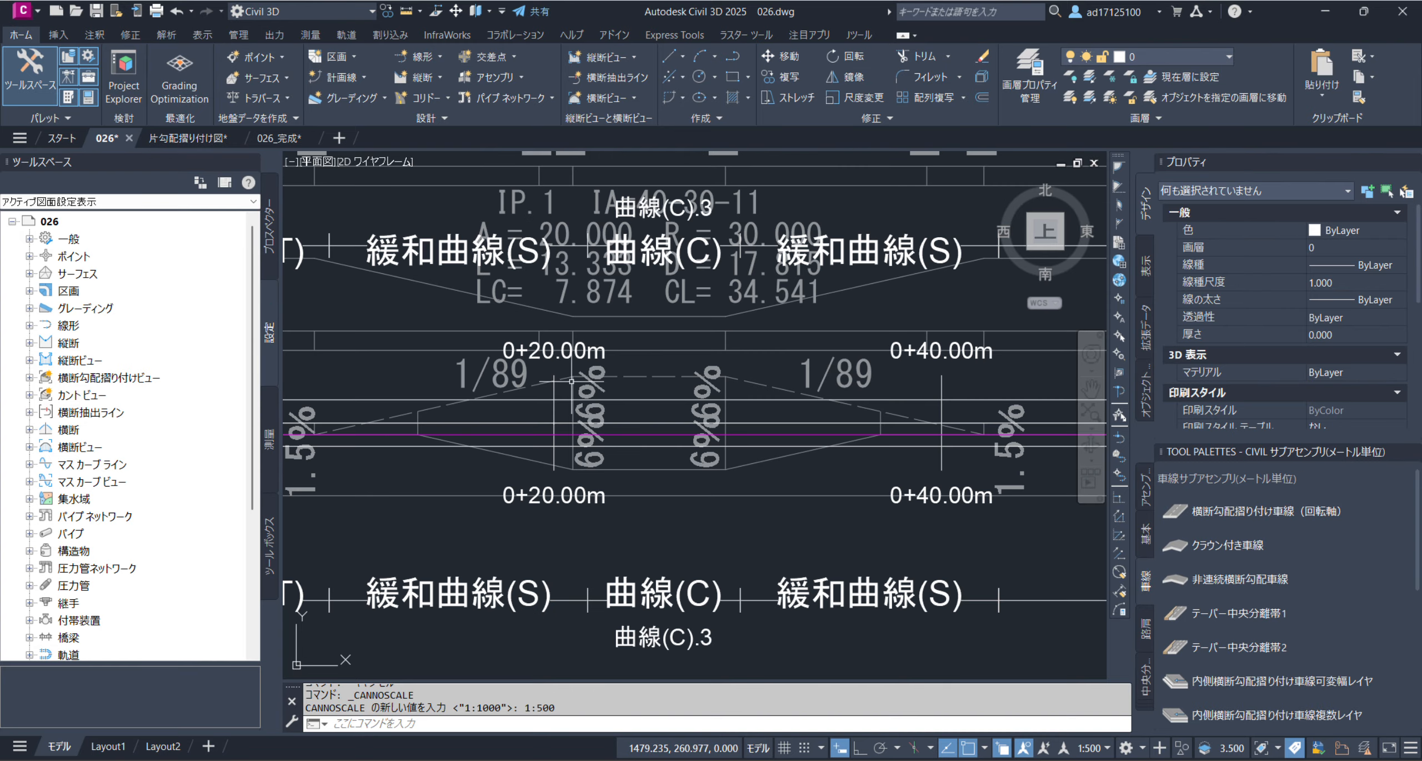
pyautogui.scroll(-2, 703, 479)
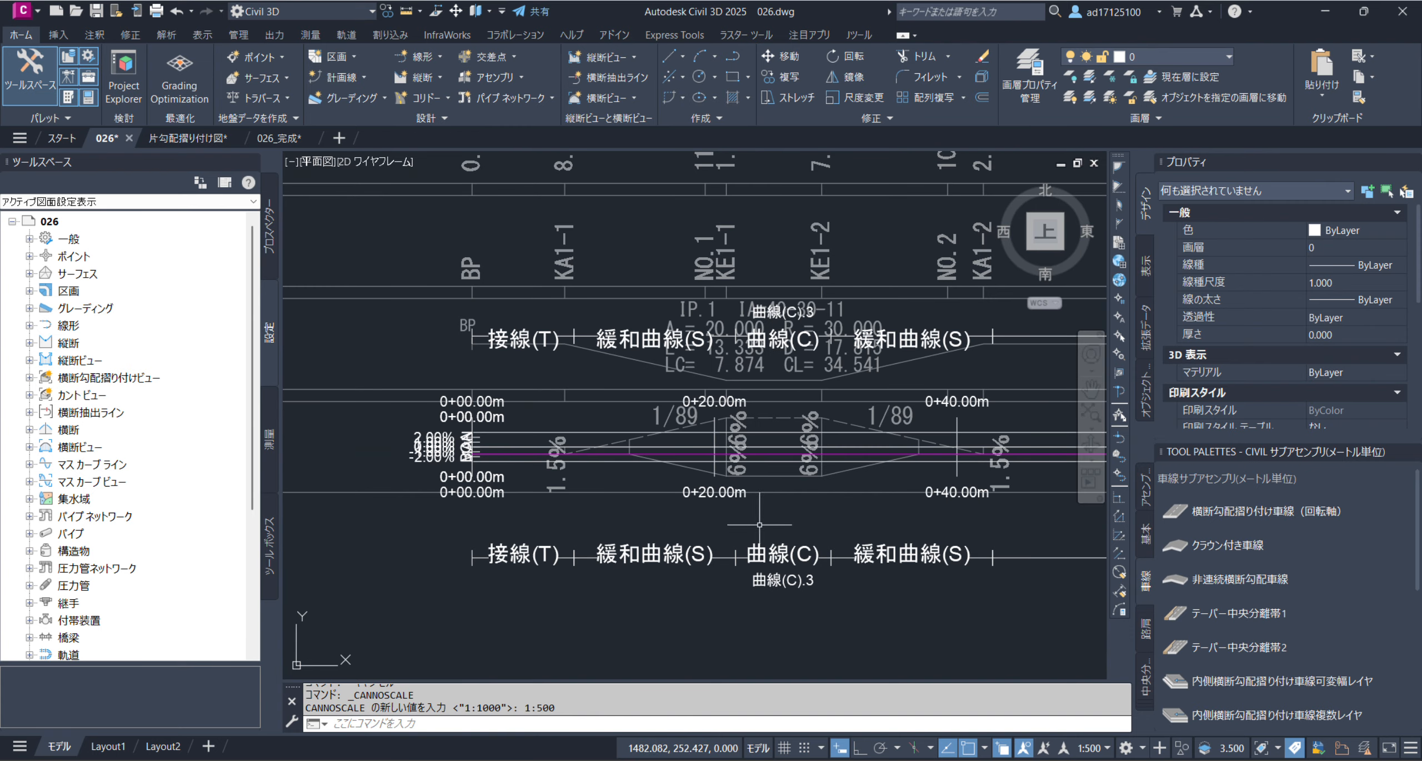
pyautogui.press('Escape')
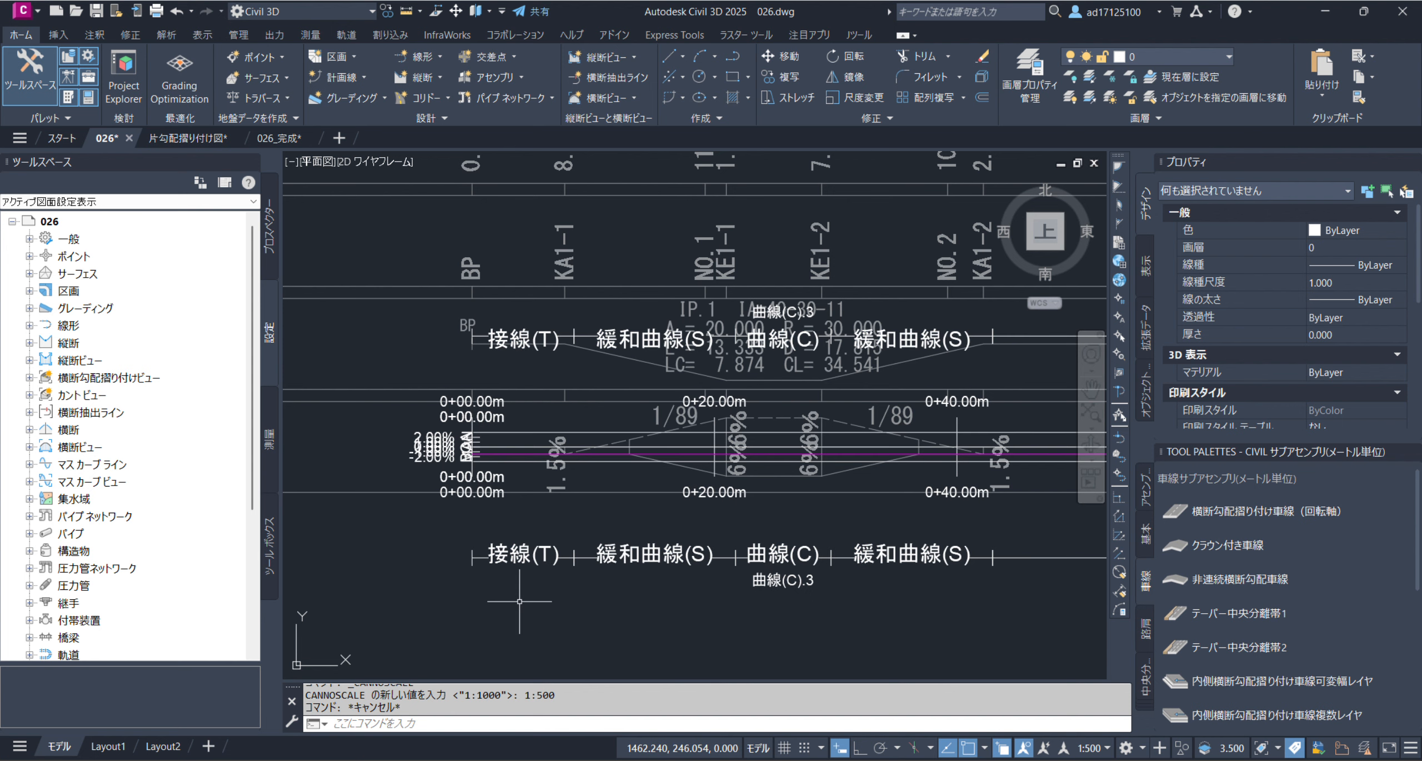
# Switch to the Excel sheet with the scale formula, examine its 0.6m term, and return to the Civil 3D drawing
pyautogui.moveTo(0, 339)
pyautogui.mouseDown()
pyautogui.moveTo(853, 369)
pyautogui.moveTo(677, 295)
pyautogui.moveTo(674, 277)
pyautogui.moveTo(1091, 247)
pyautogui.moveTo(606, 213)
pyautogui.moveTo(210, 262)
pyautogui.moveTo(237, 276)
pyautogui.mouseUp()
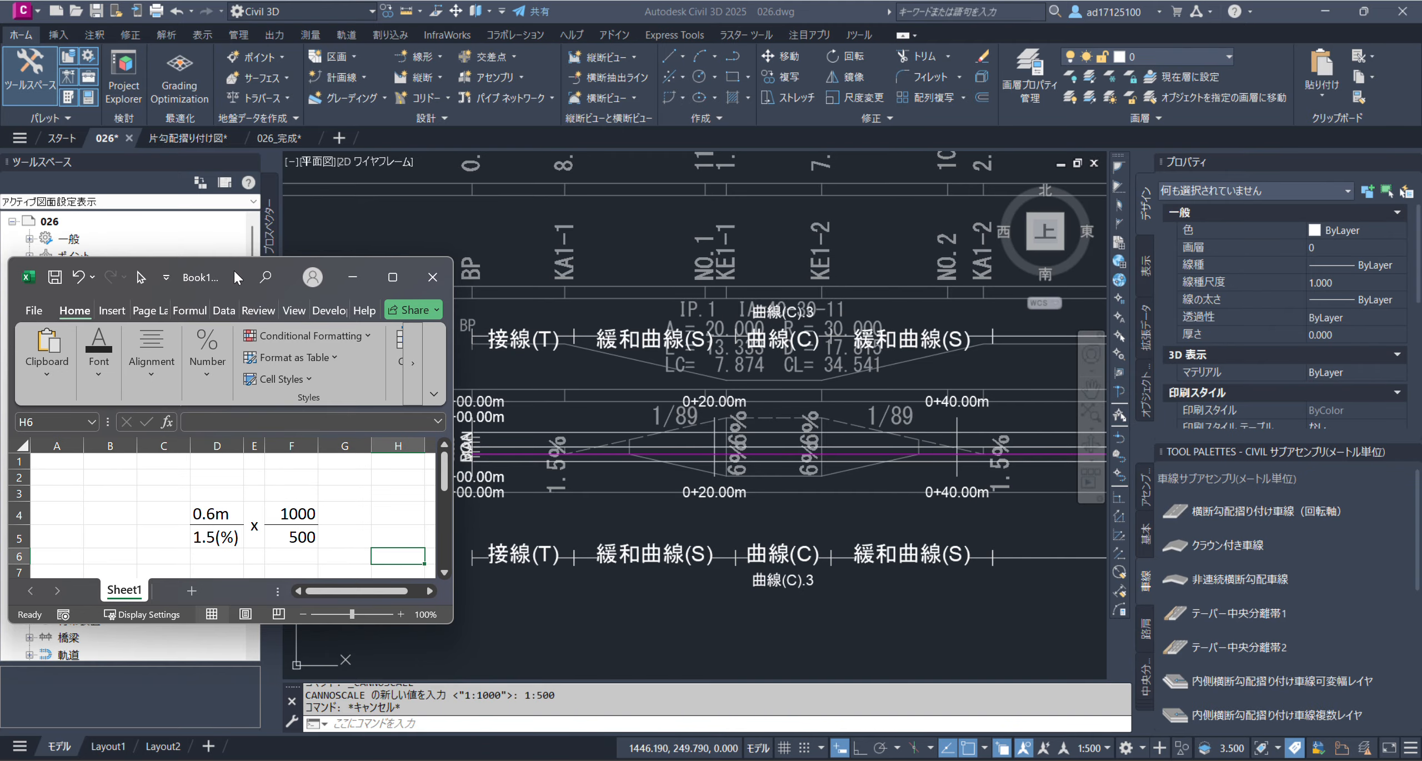
pyautogui.click(255, 535)
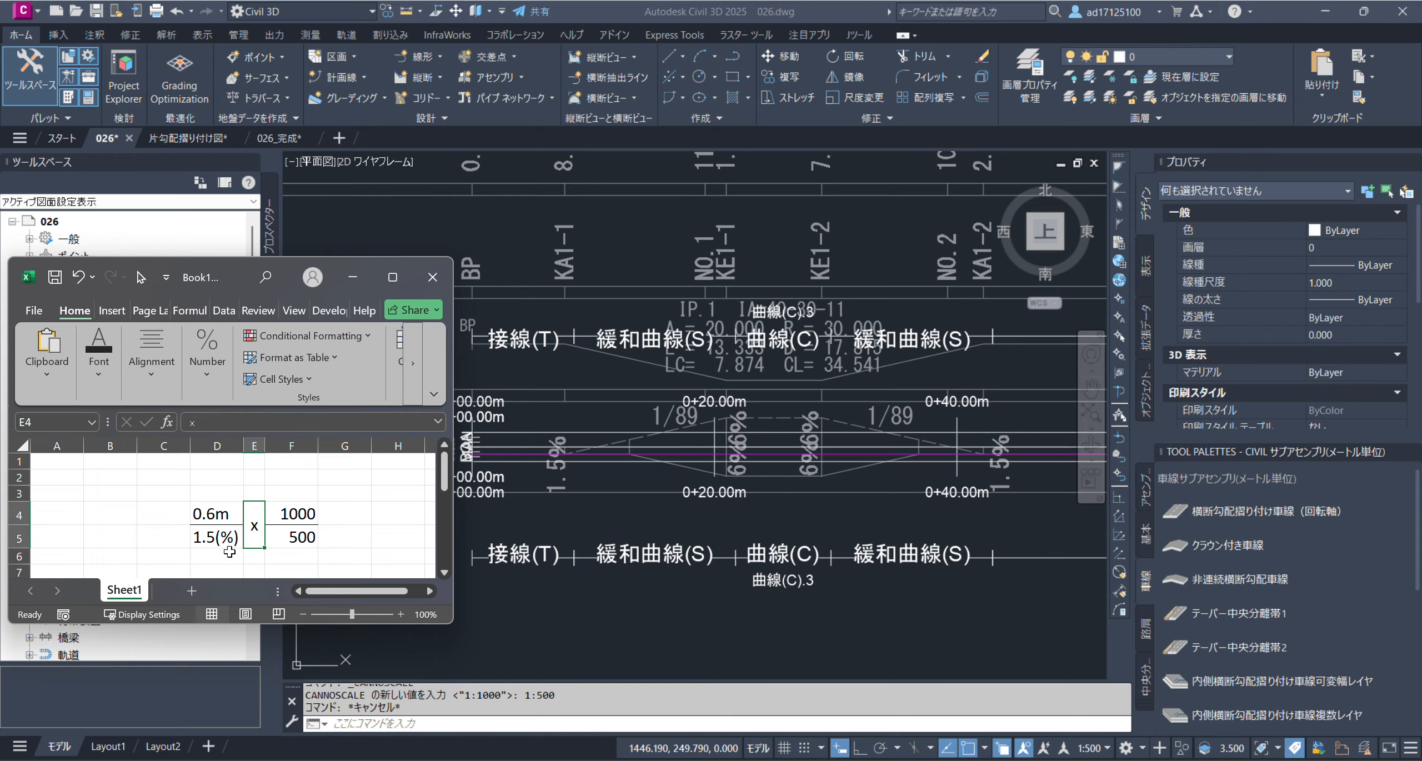
pyautogui.click(215, 516)
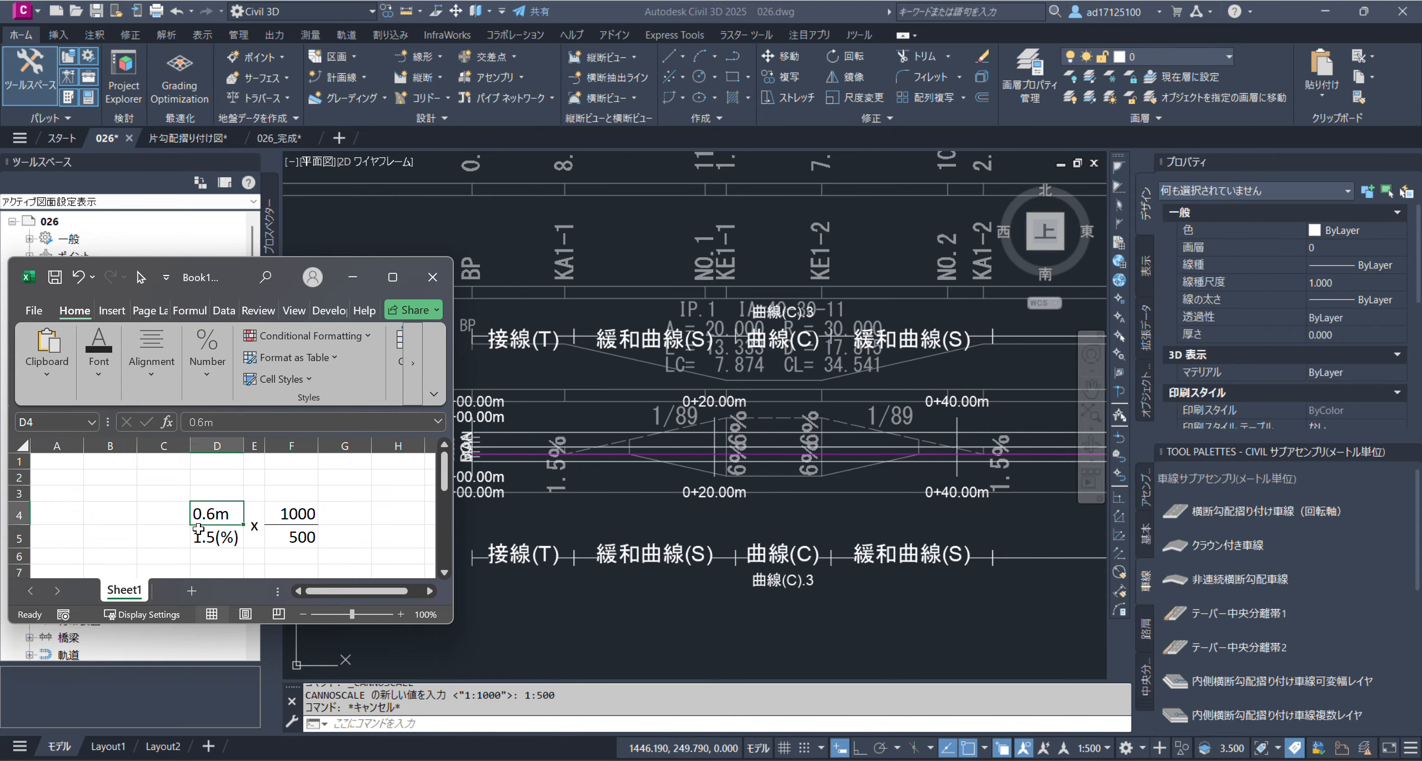
pyautogui.click(606, 489)
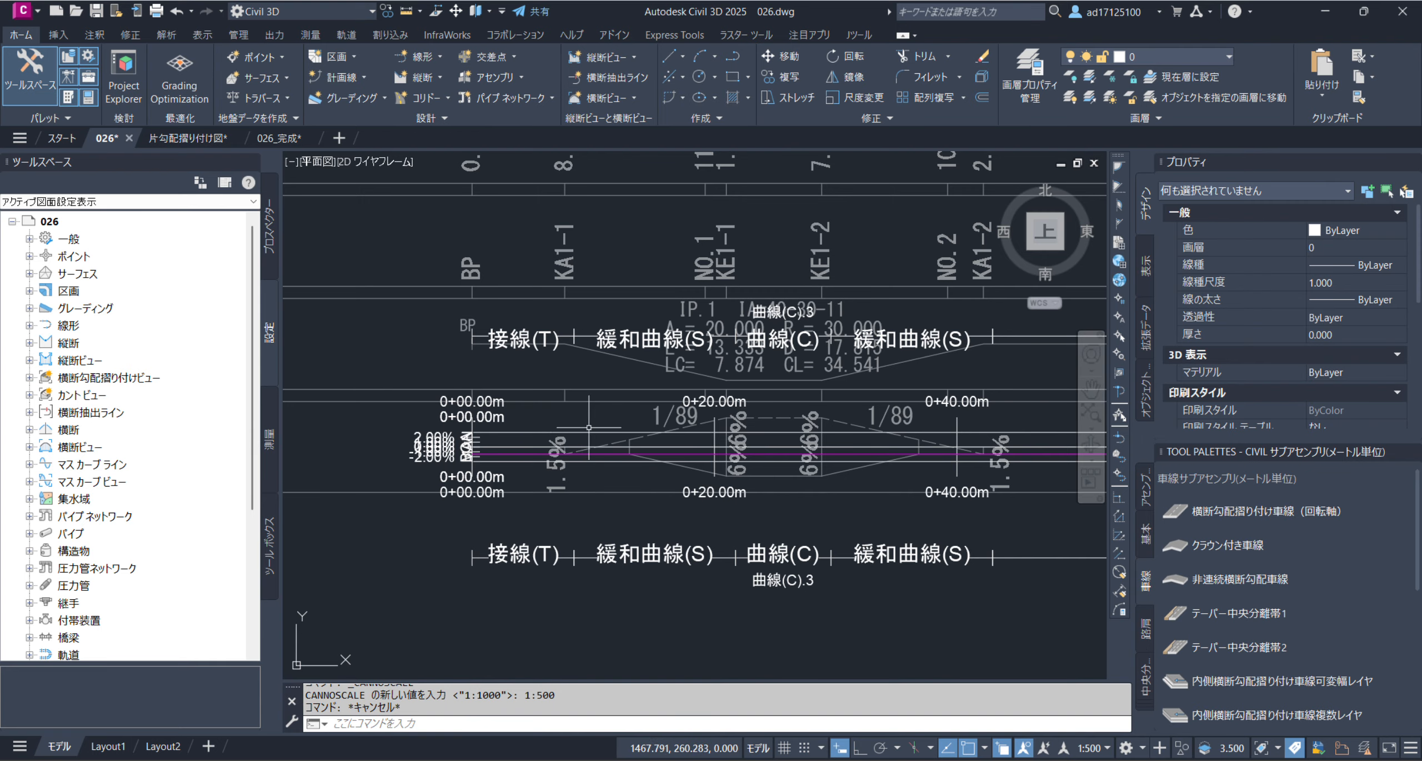
# Hide the superelevation view so that only the profile drawing's reference lines remain displayed
pyautogui.scroll(4, 469, 440)
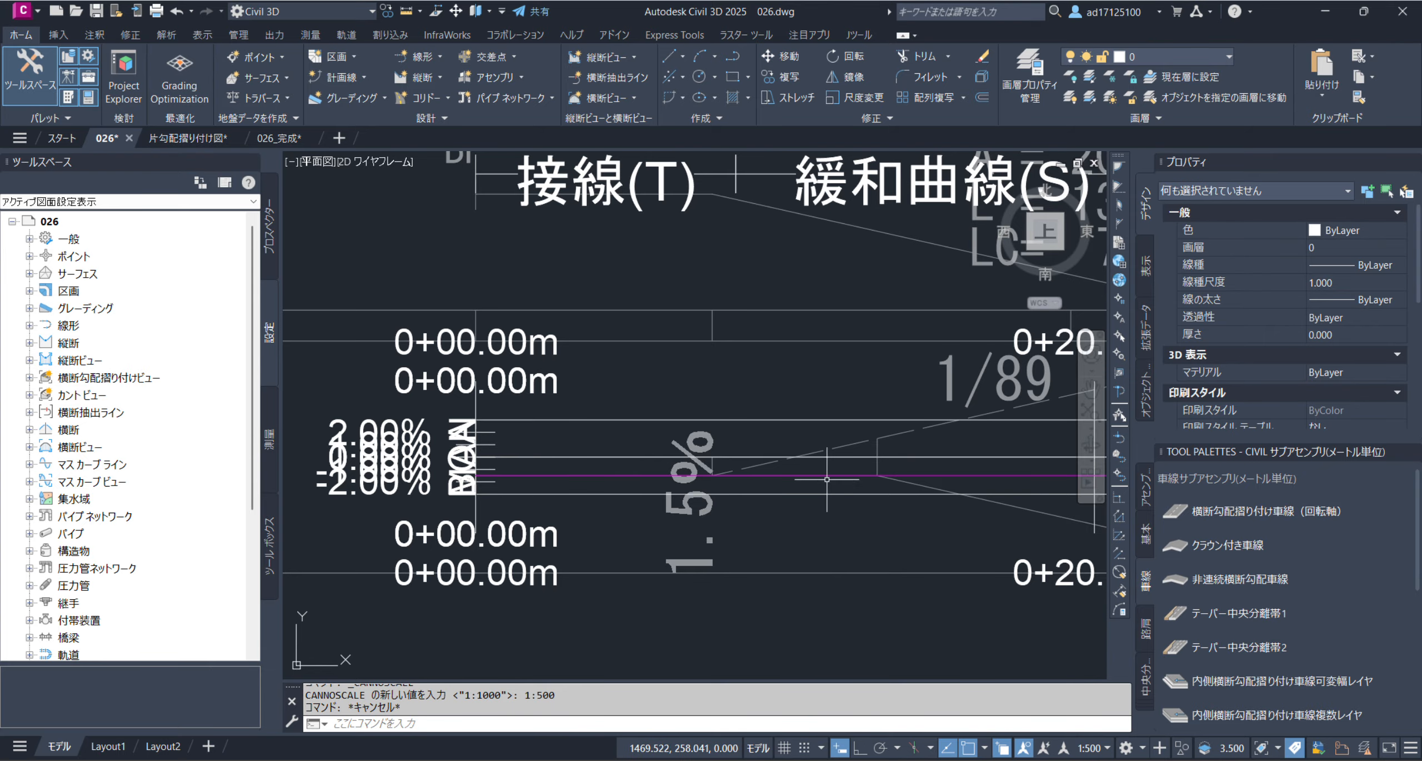
pyautogui.click(859, 426)
pyautogui.click(835, 404)
pyautogui.rightClick(817, 410)
pyautogui.moveTo(971, 467)
pyautogui.click(1086, 480)
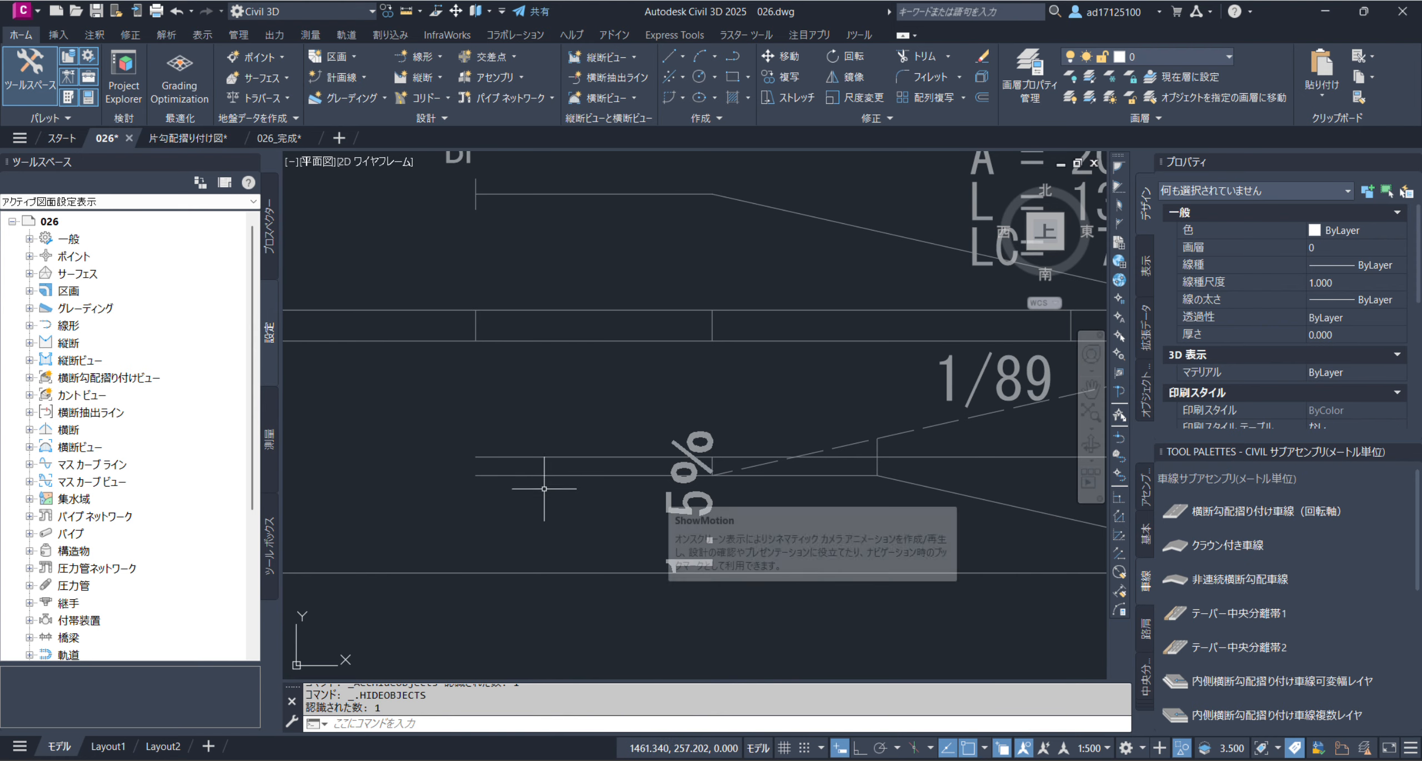
# Measure the vertical distance between the reference centre line and the 1.5% crossfall line at BP
pyautogui.scroll(-2, 489, 450)
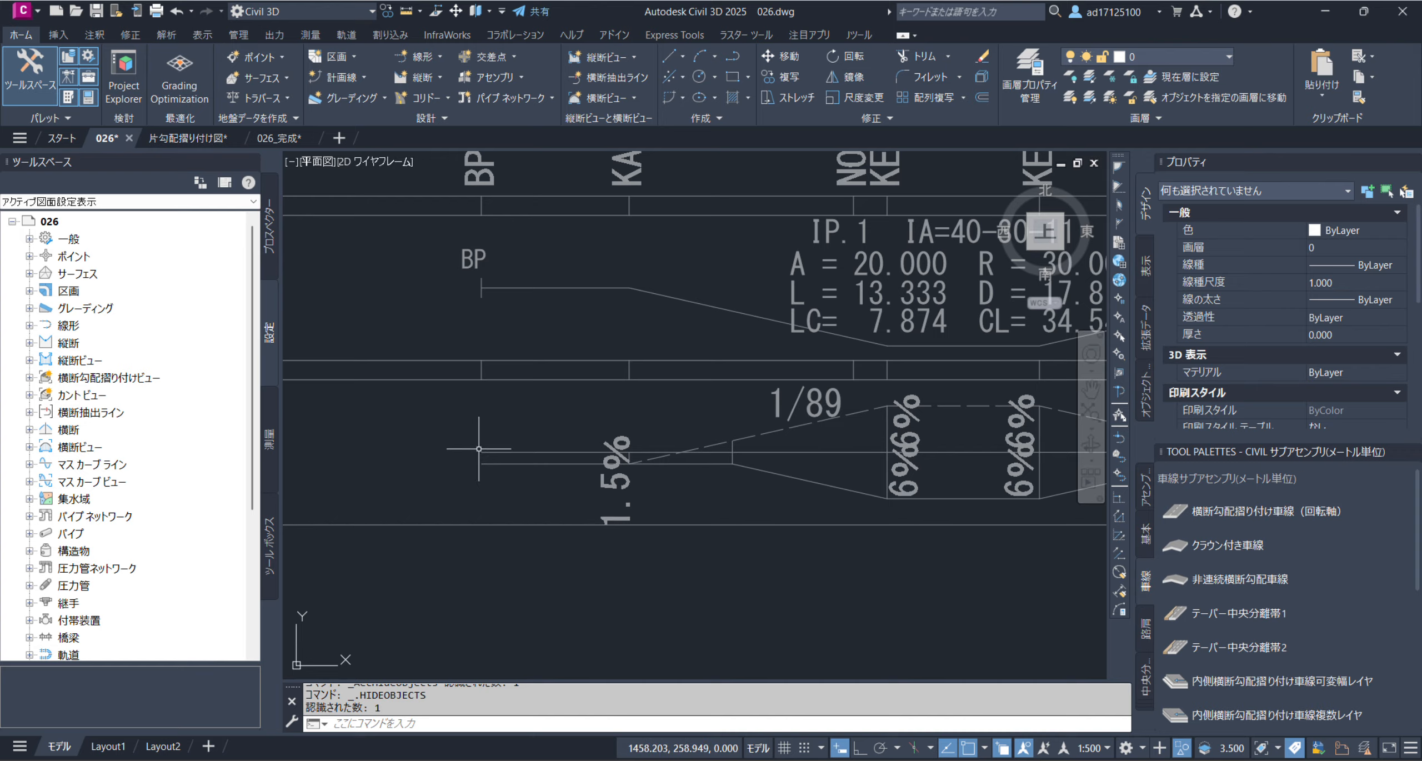
pyautogui.scroll(2, 497, 462)
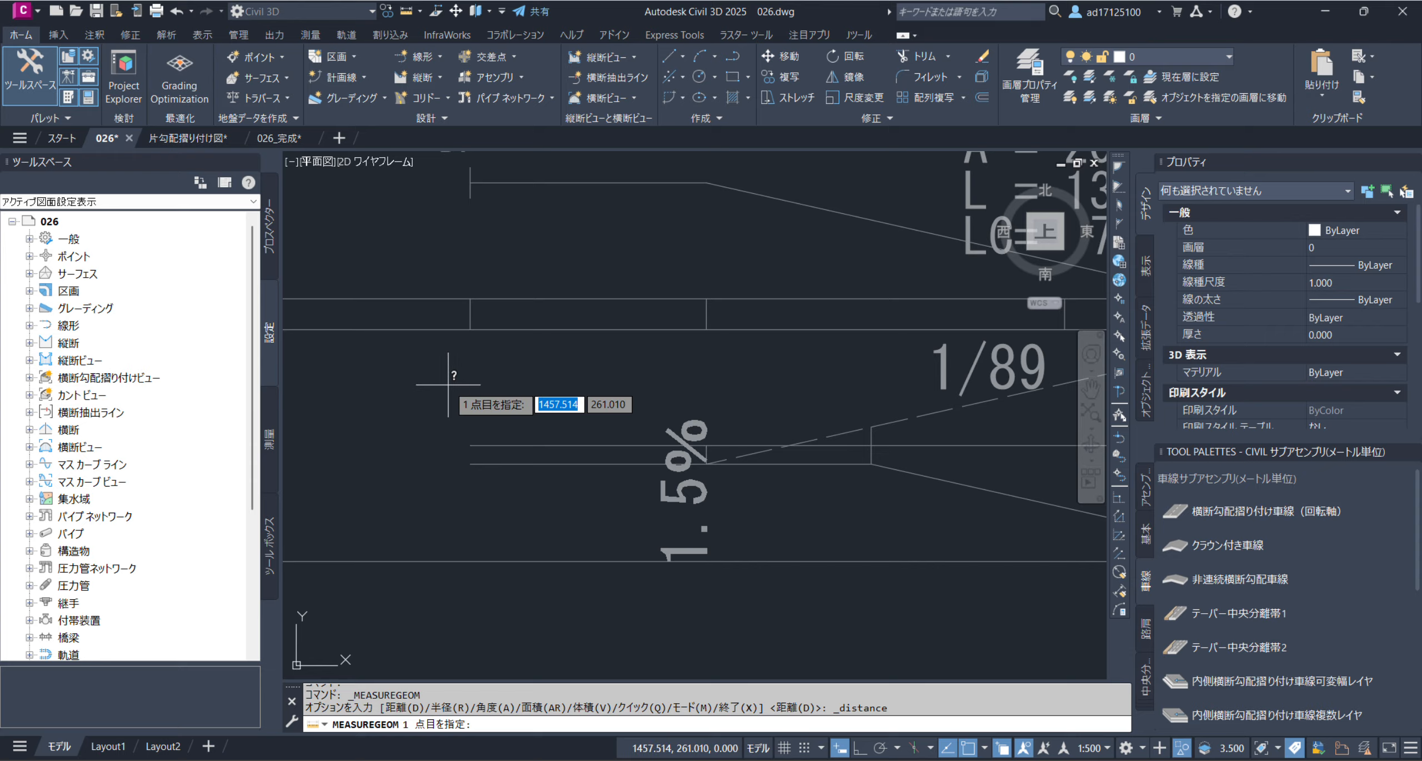
pyautogui.click(471, 446)
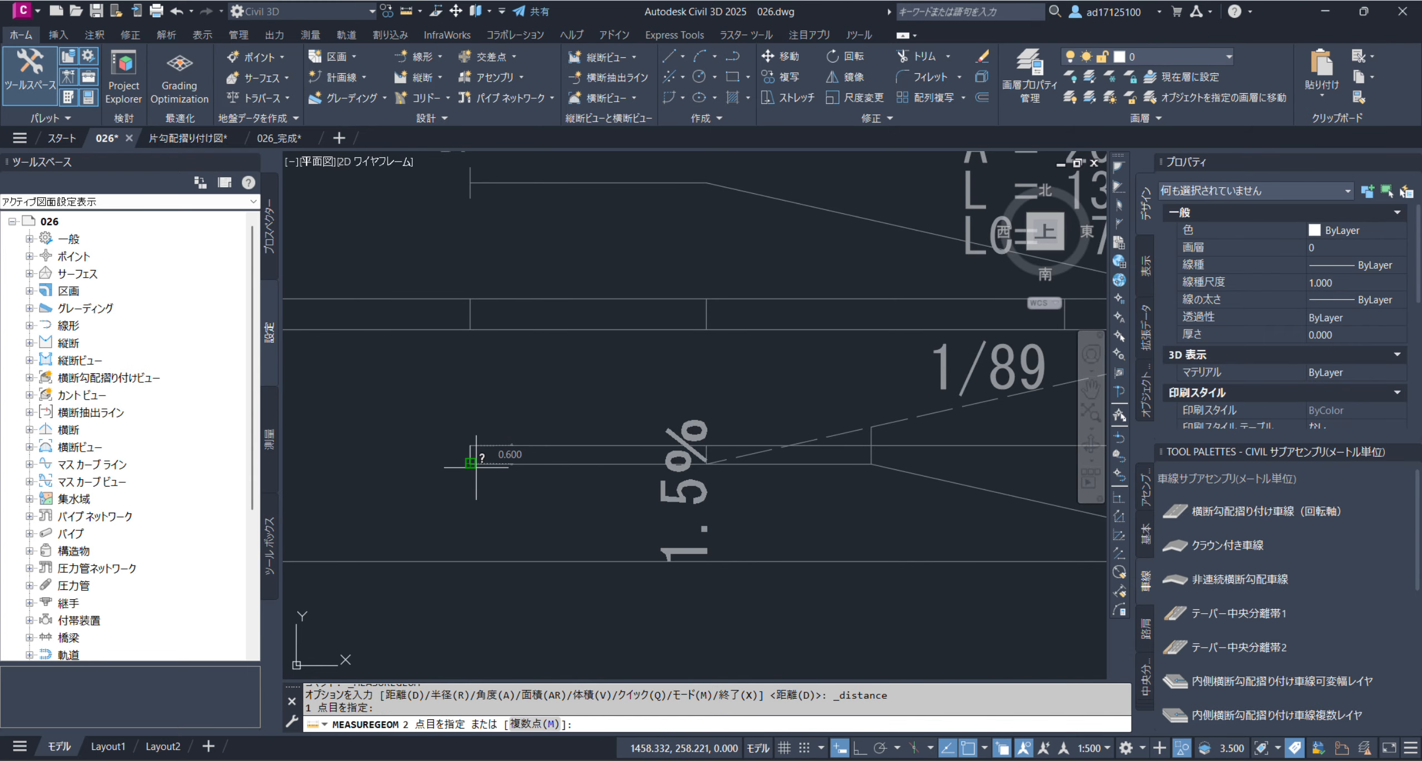
pyautogui.click(476, 466)
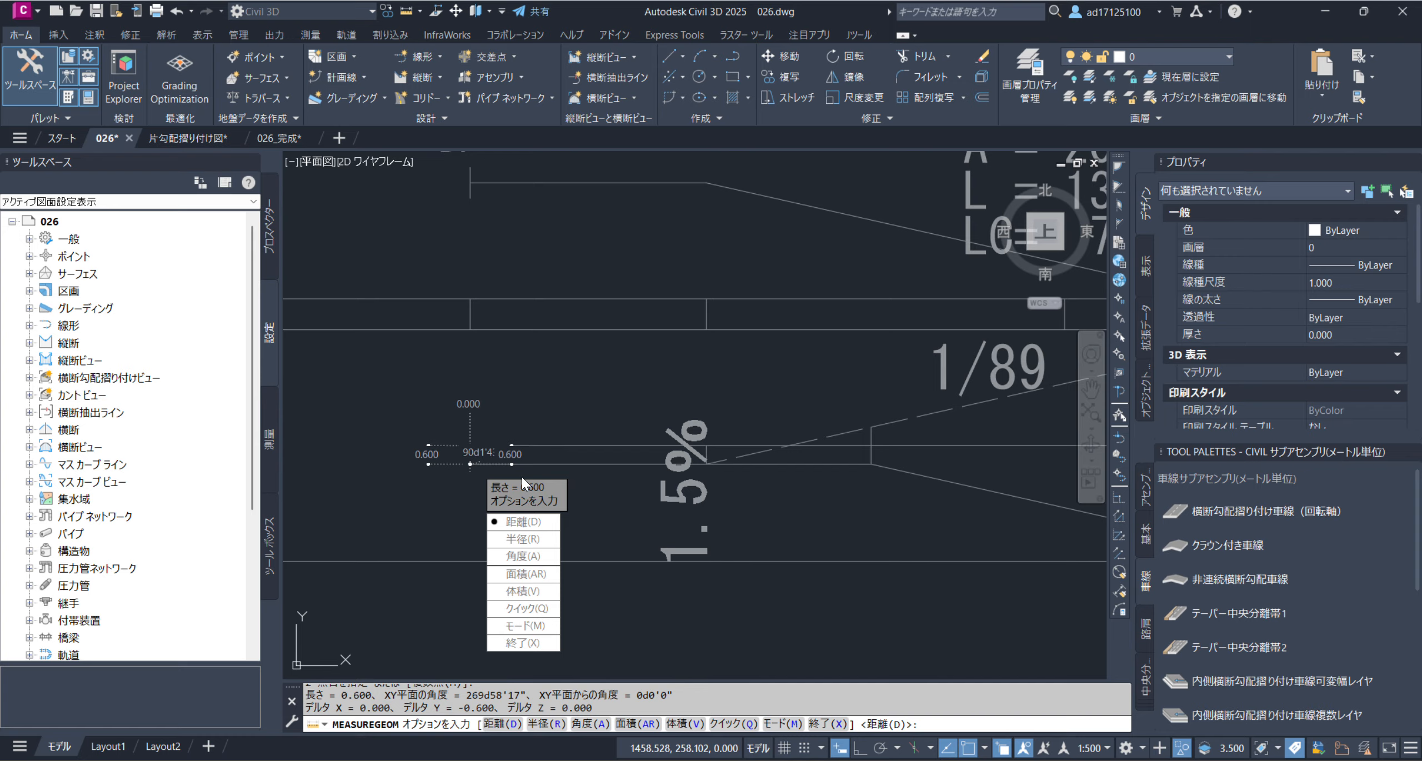
pyautogui.press('Escape')
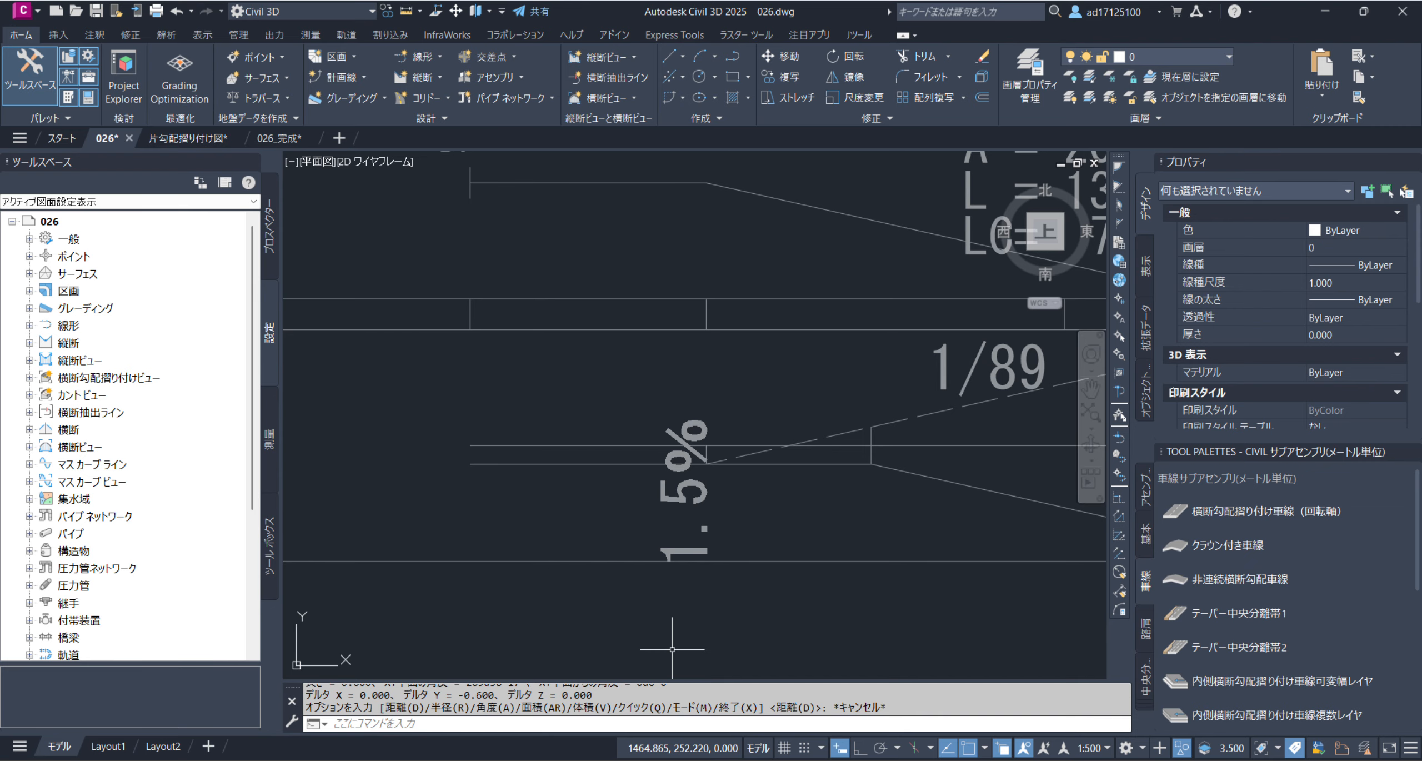
# Switch to Excel, examine the formula's 1.5(%) divisor and 1000/500 scale factor, and return to the 片勾配摺付図 band in Civil 3D
pyautogui.hotkey('alt', 'Tab')
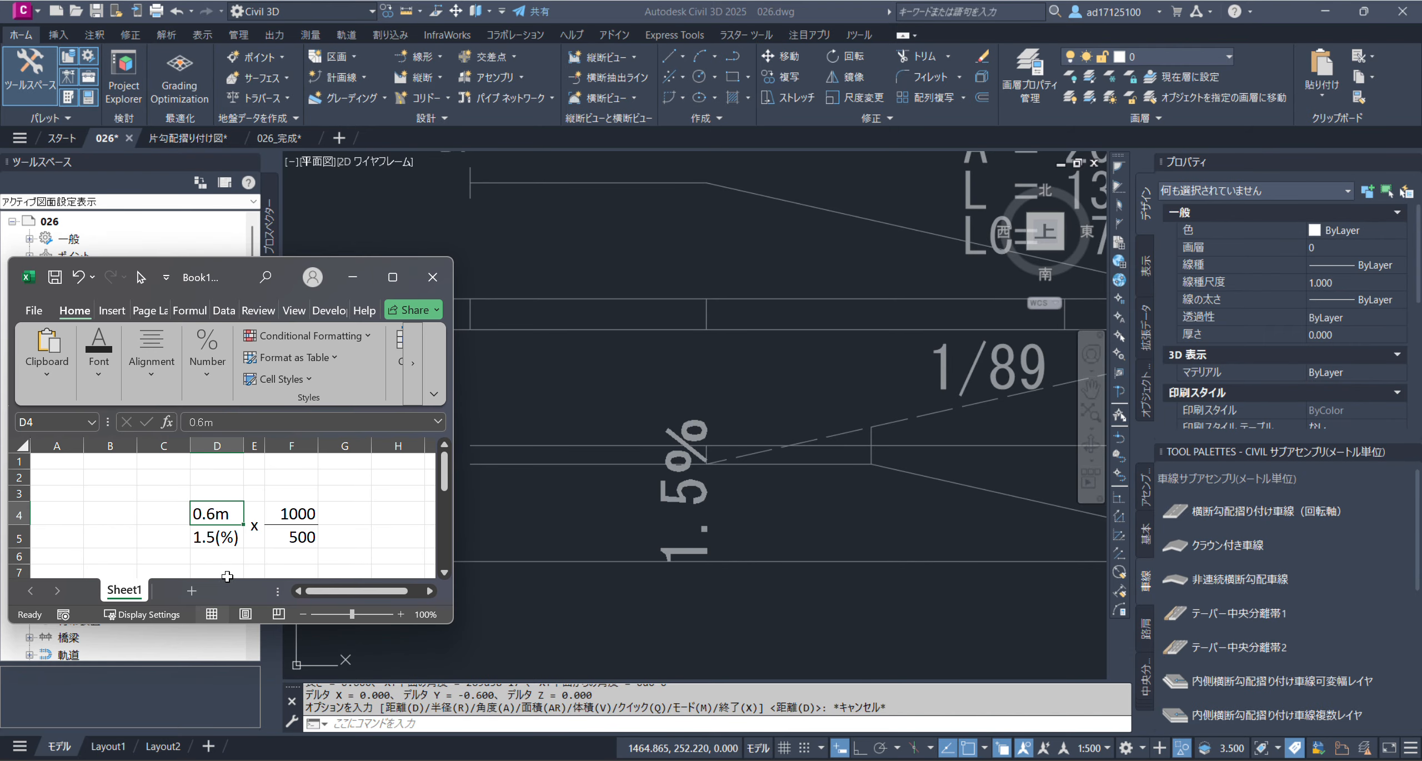
pyautogui.click(251, 555)
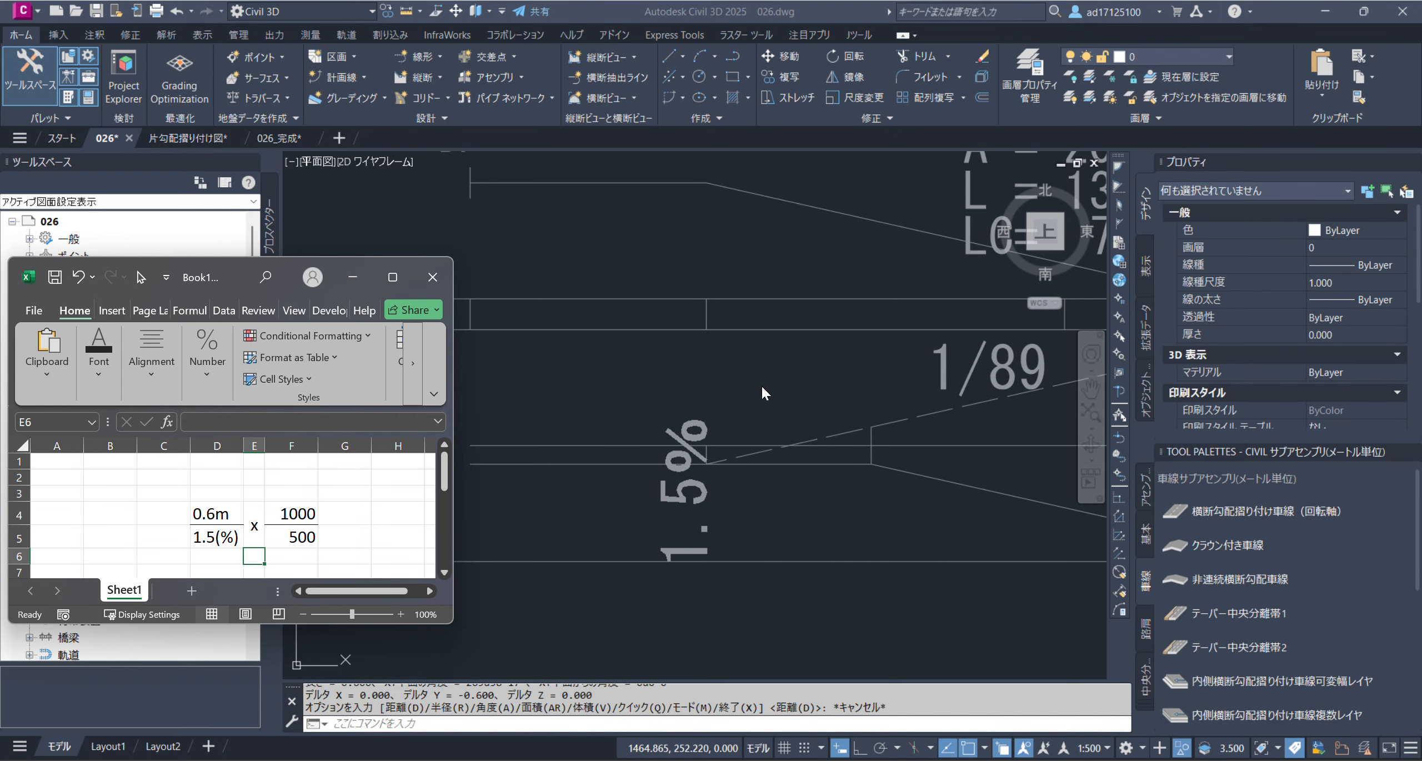
pyautogui.click(214, 541)
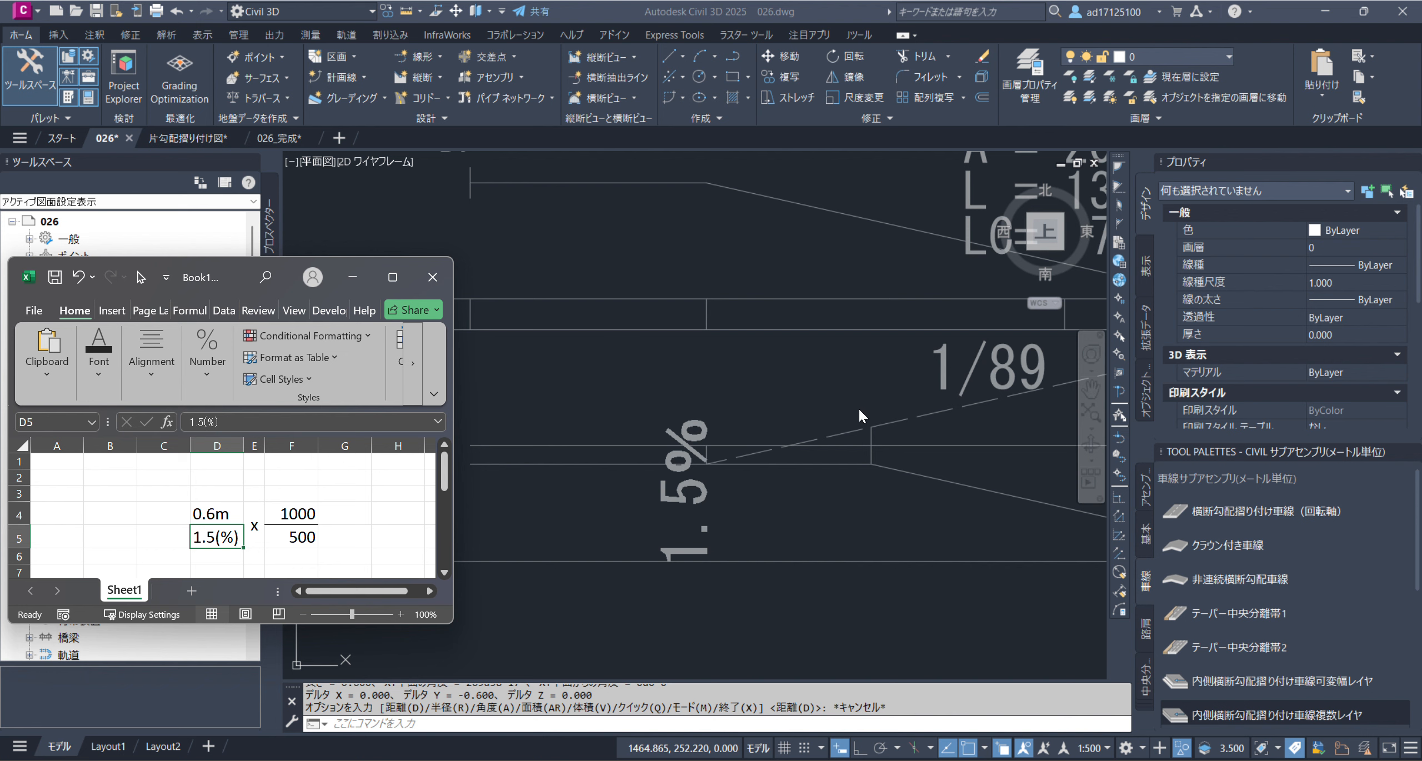
pyautogui.click(290, 510)
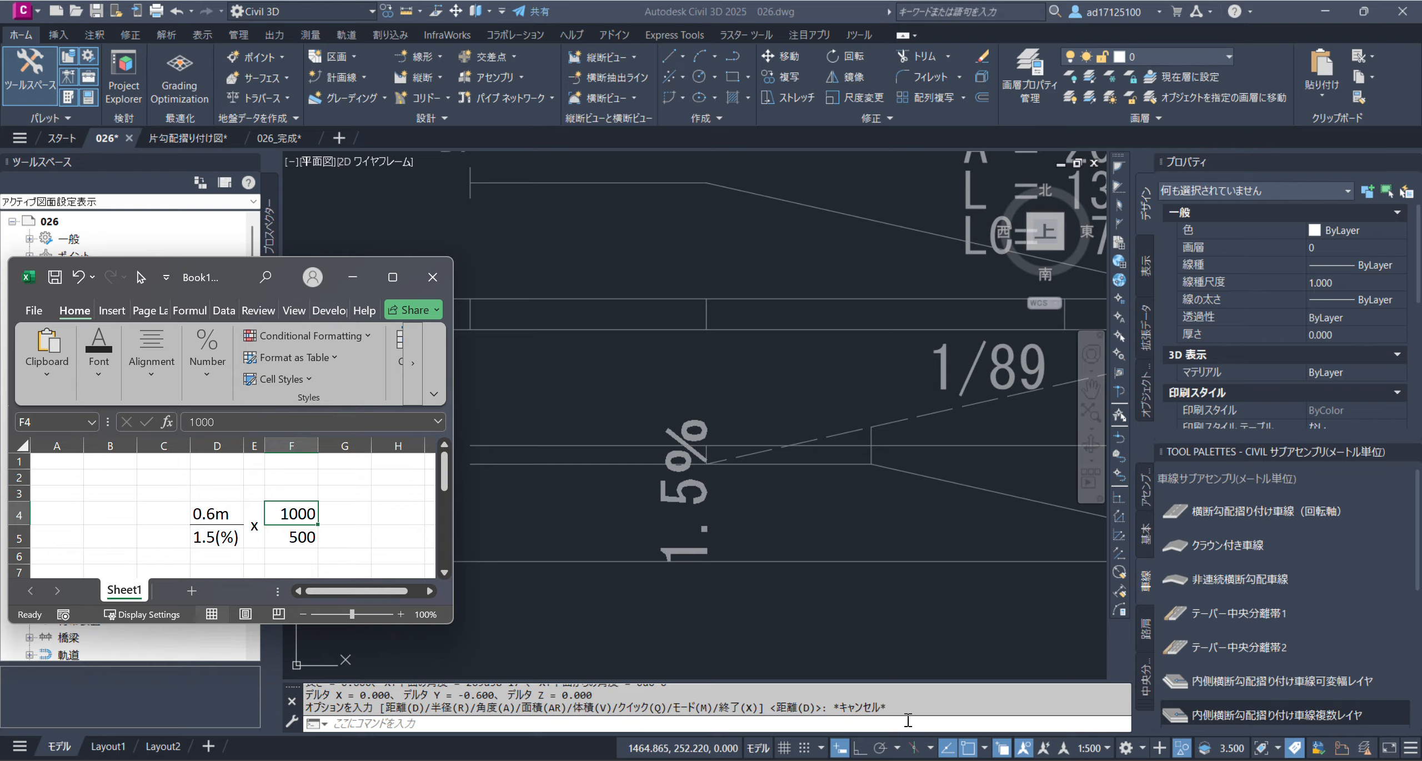
pyautogui.click(274, 535)
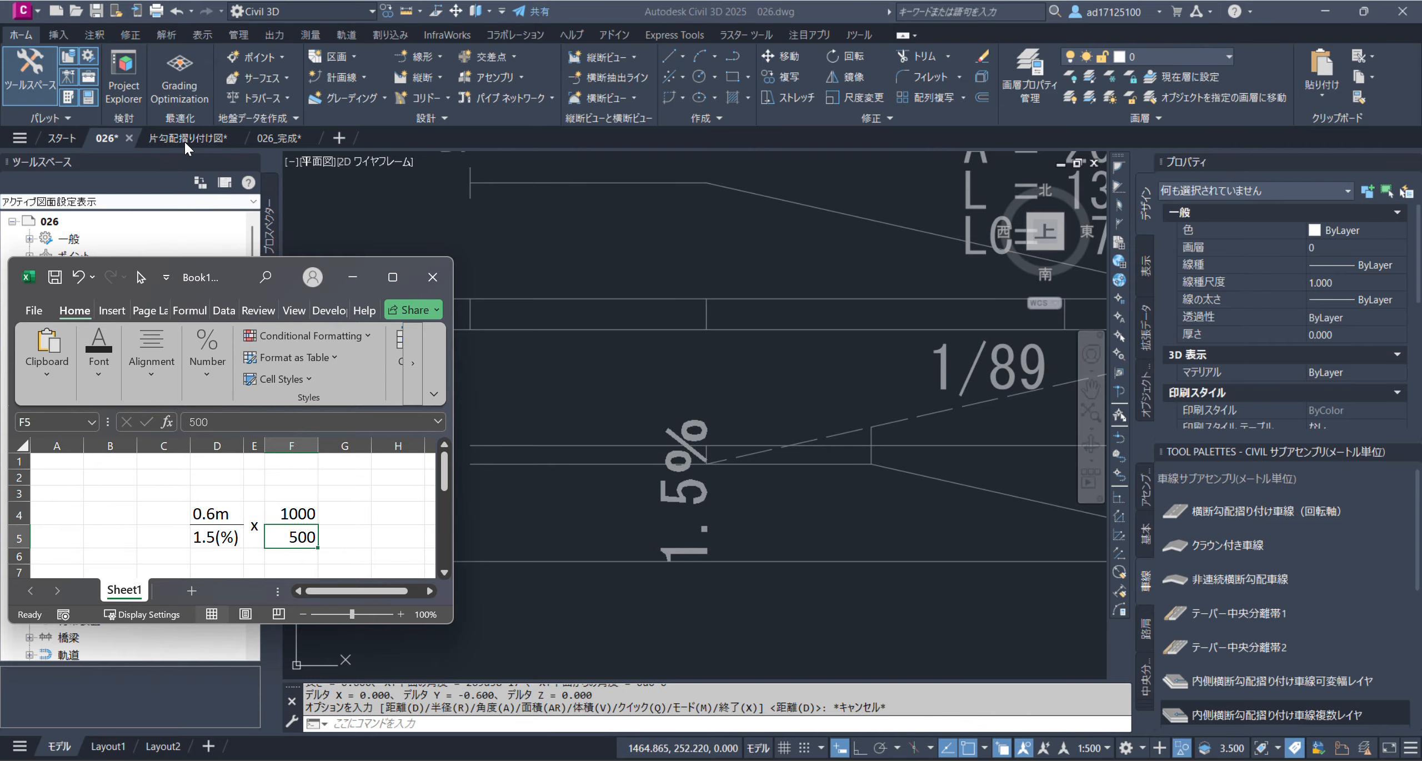
pyautogui.click(737, 507)
pyautogui.scroll(-3, 736, 508)
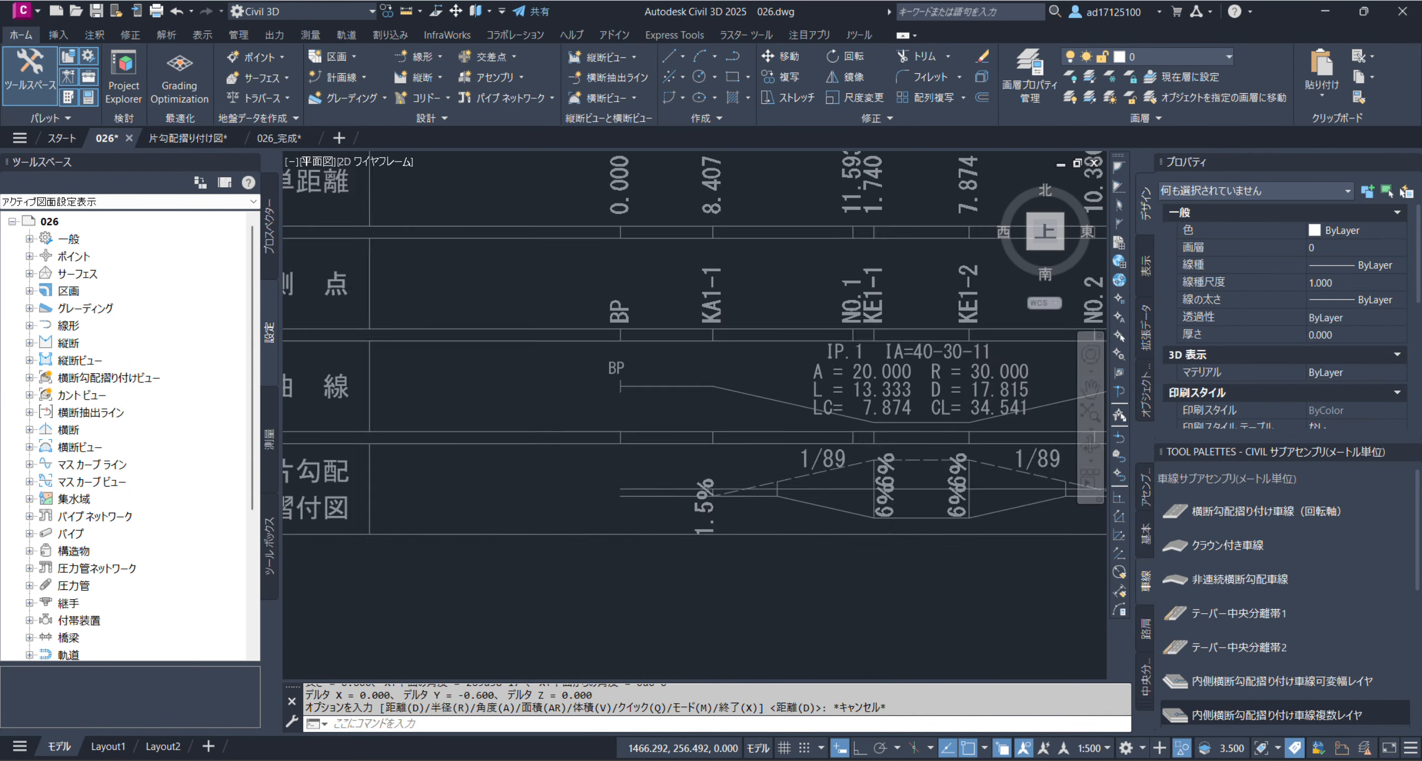
# Switch to the 片勾配摺り付け図 drawing and check the Excel scale formula in D4:F5 against its 片勾配摺付図 band
pyautogui.scroll(-5, 778, 229)
pyautogui.scroll(2, 745, 306)
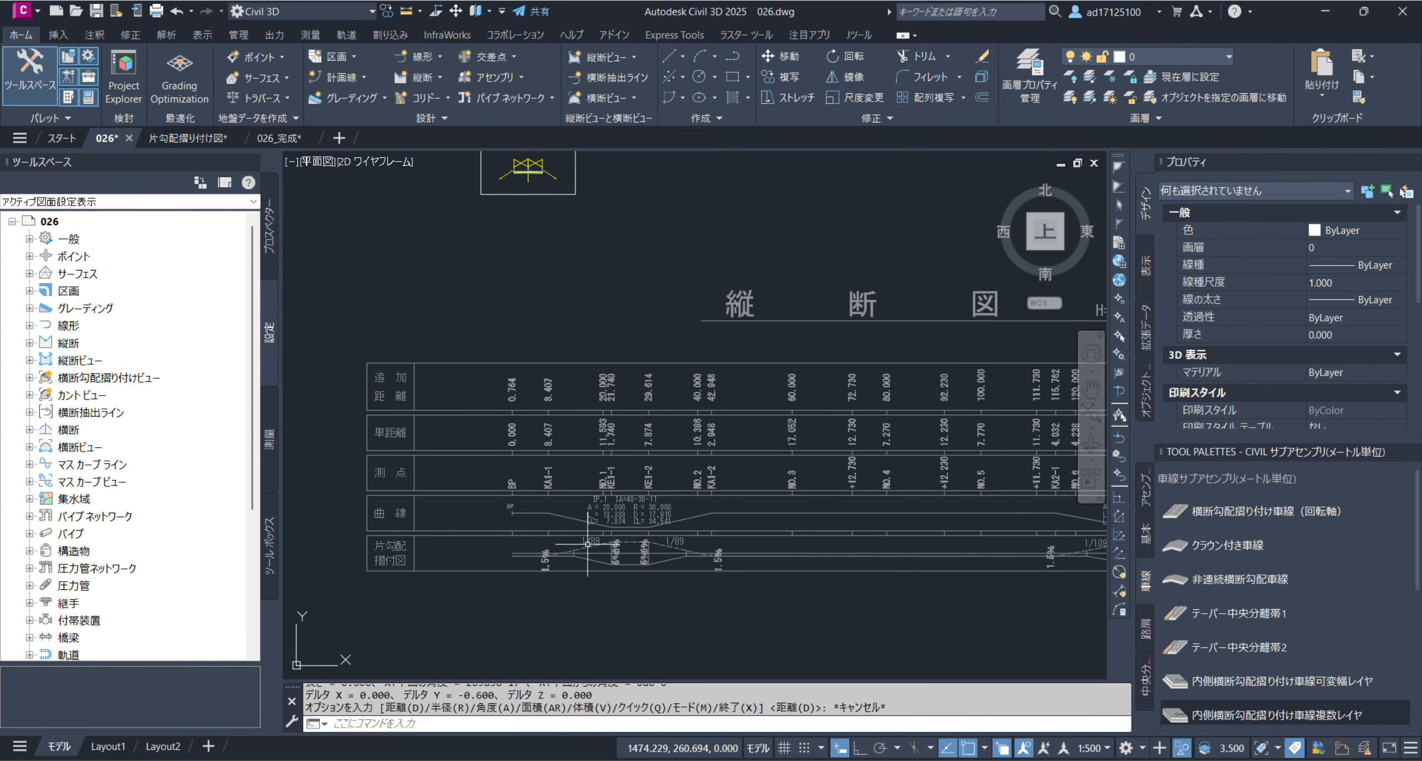
pyautogui.click(188, 138)
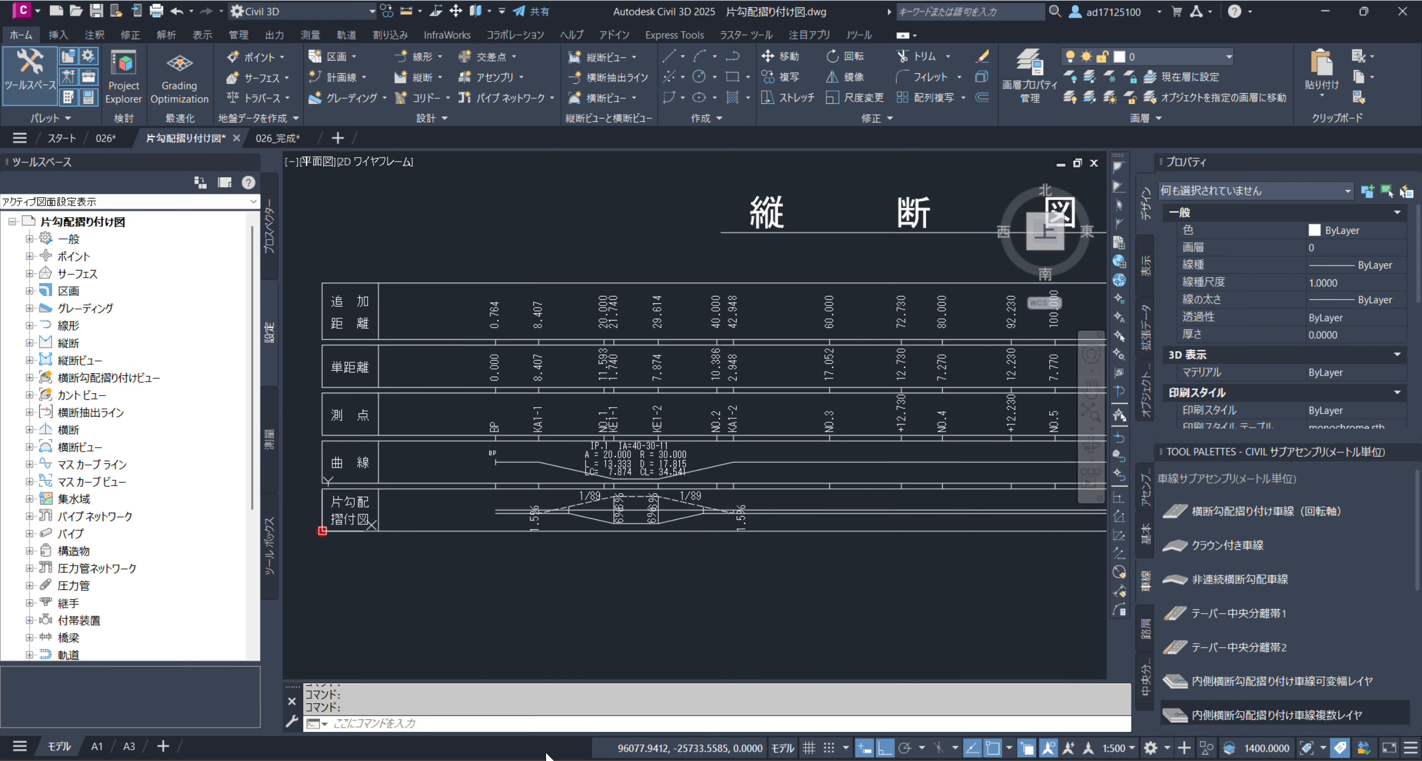
pyautogui.hotkey('alt', 'Tab')
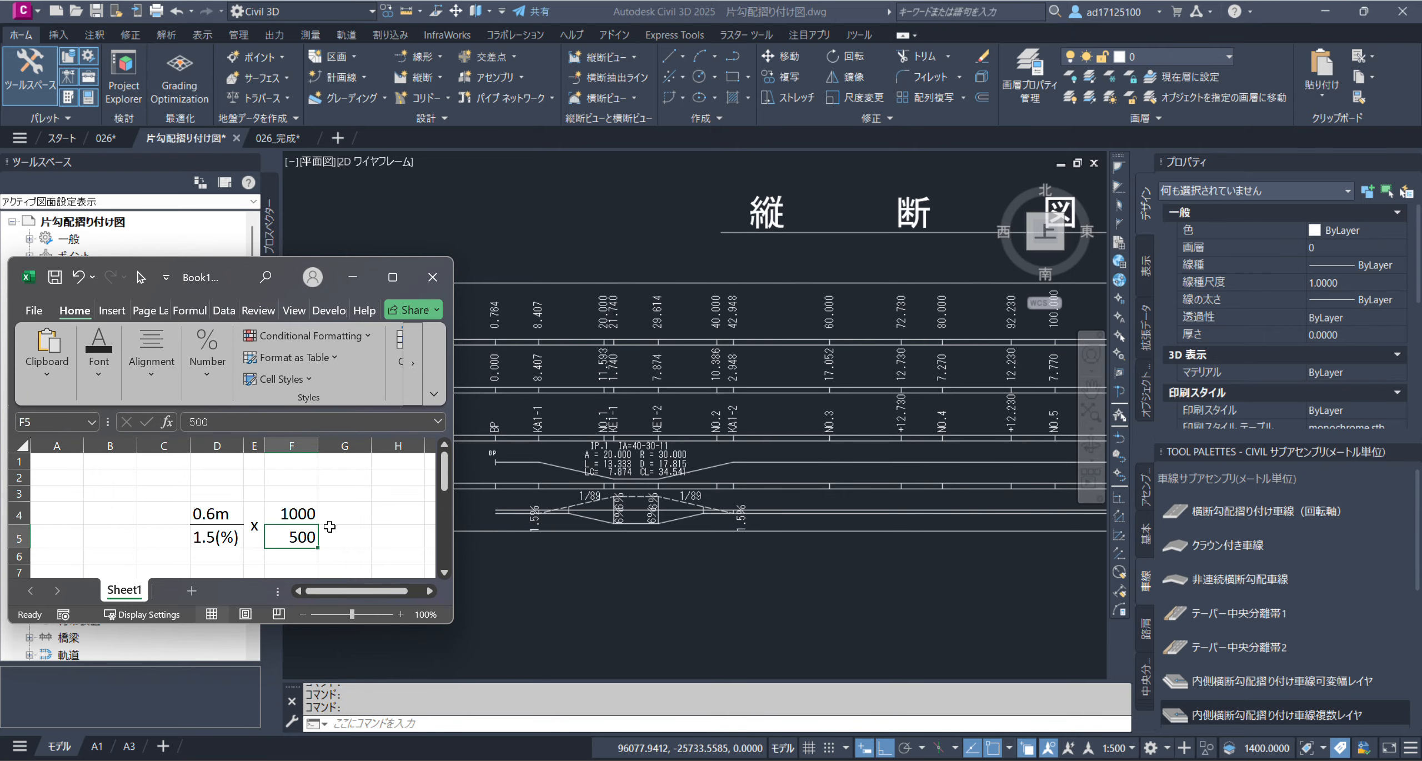
pyautogui.moveTo(215, 517); pyautogui.dragTo(311, 539)
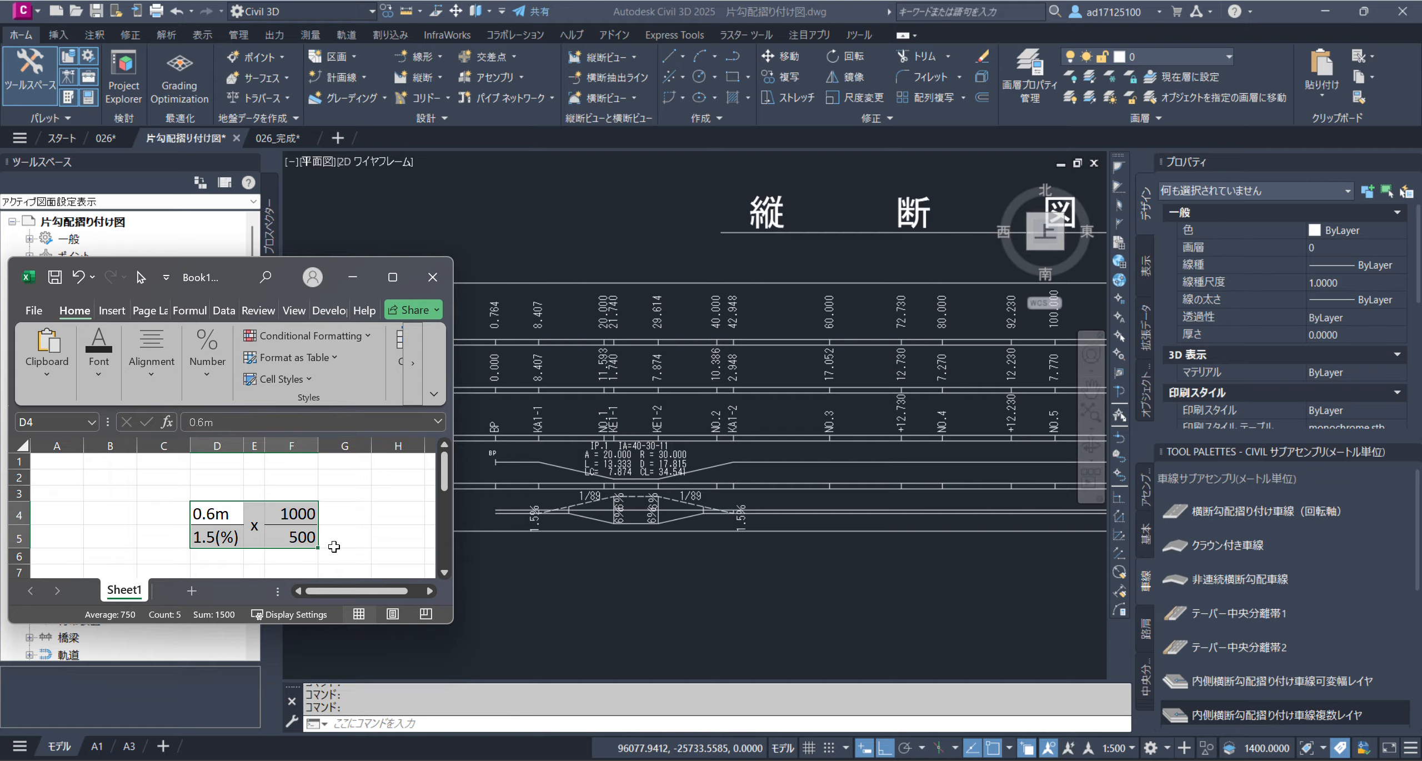
pyautogui.click(368, 277)
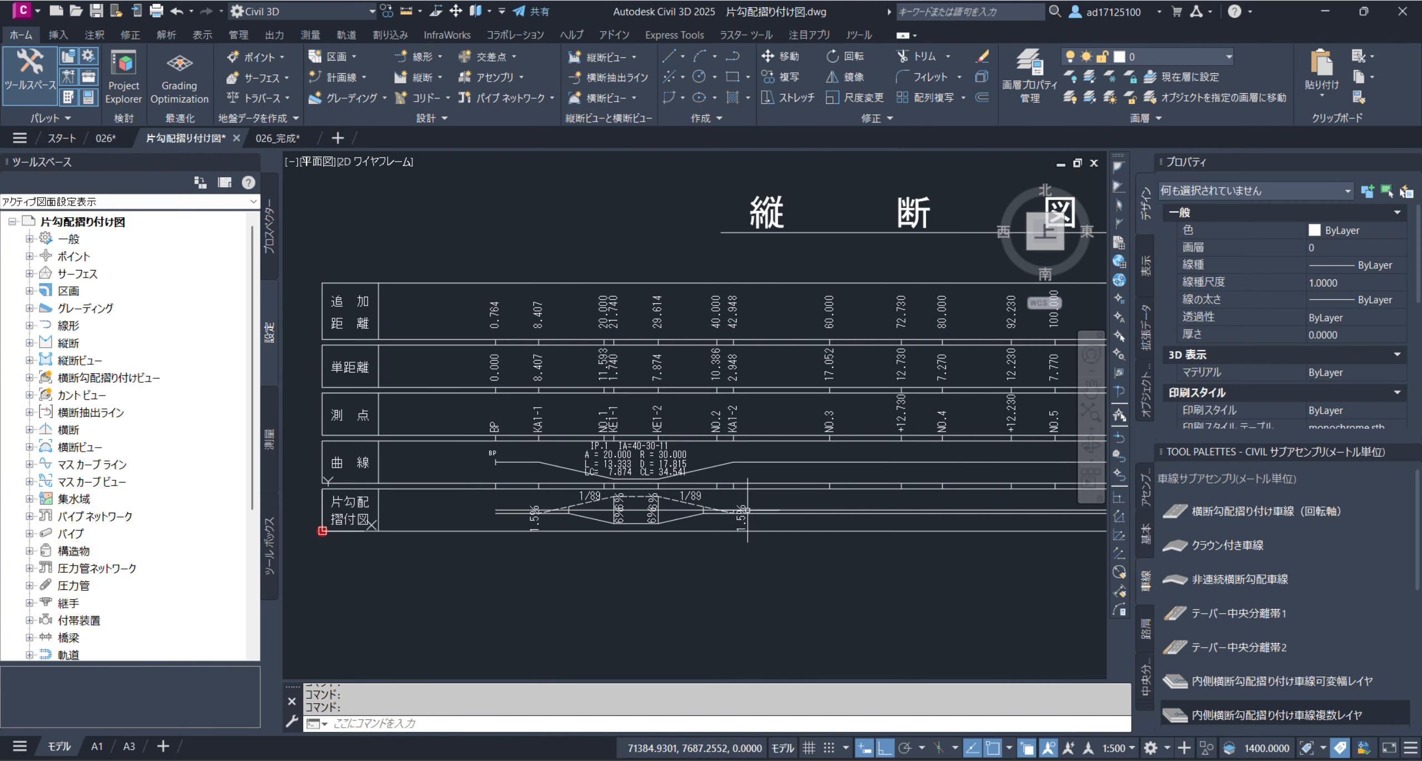
pyautogui.scroll(-3, 595, 394)
pyautogui.scroll(6, 665, 424)
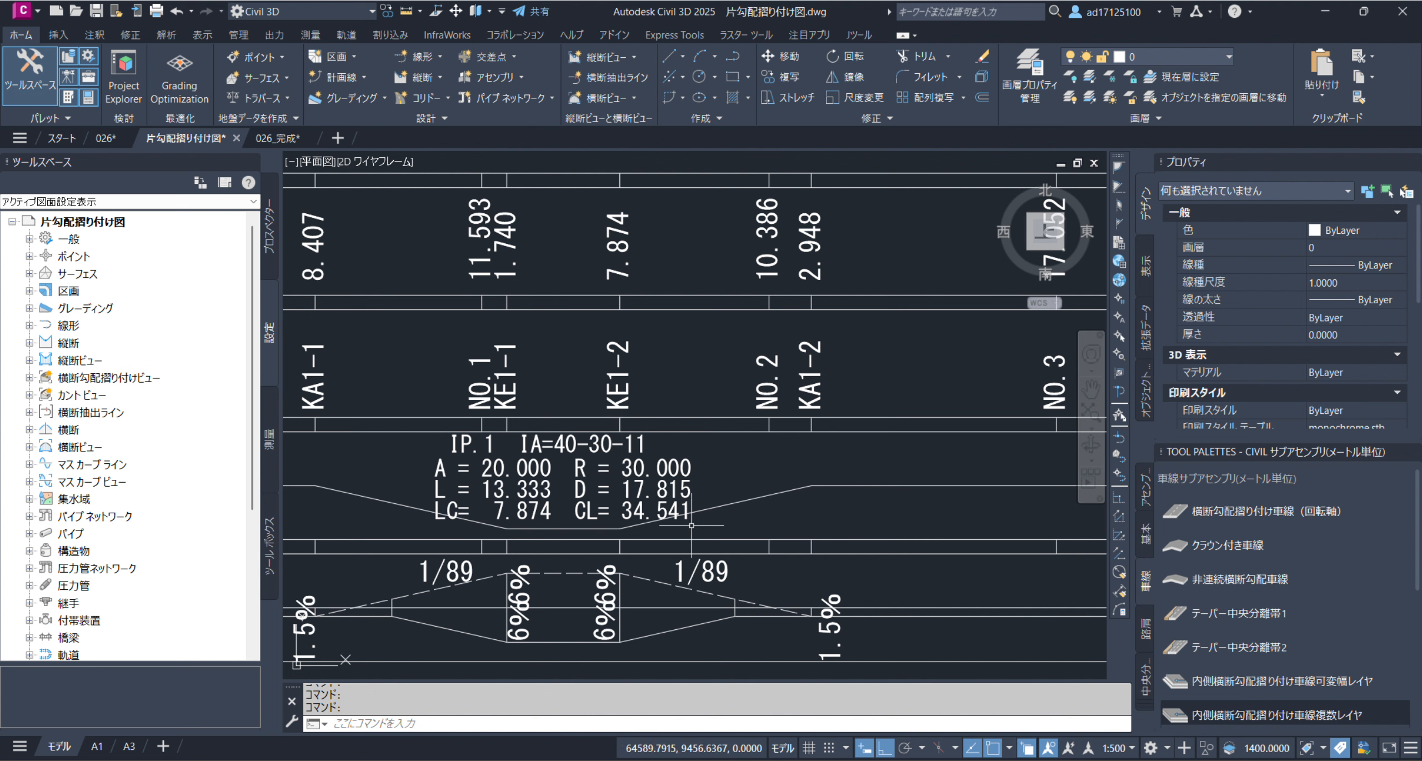
# Return to drawing 026 and end the object isolation to redisplay the hidden superelevation view
pyautogui.click(103, 139)
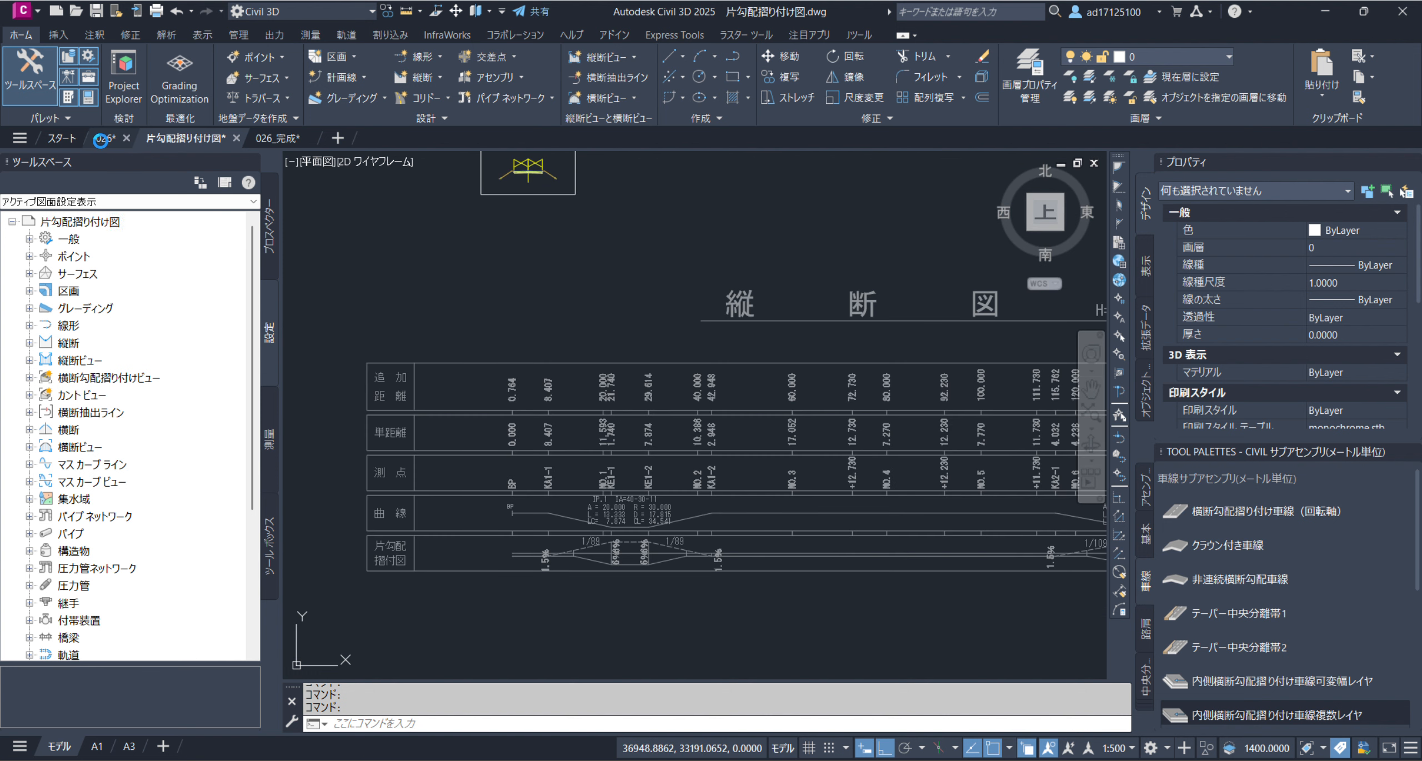
pyautogui.rightClick(525, 305)
pyautogui.moveTo(638, 351)
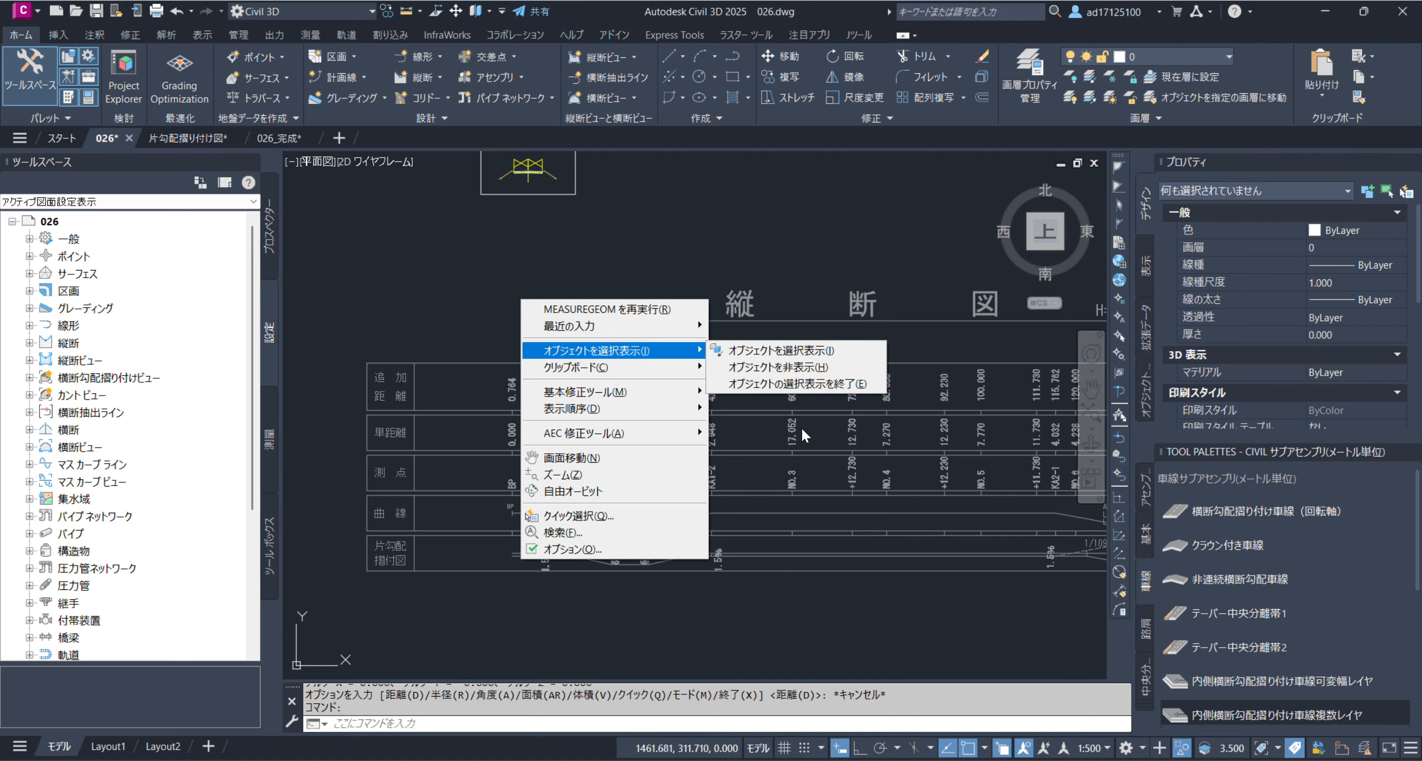
pyautogui.click(821, 389)
pyautogui.scroll(4, 686, 537)
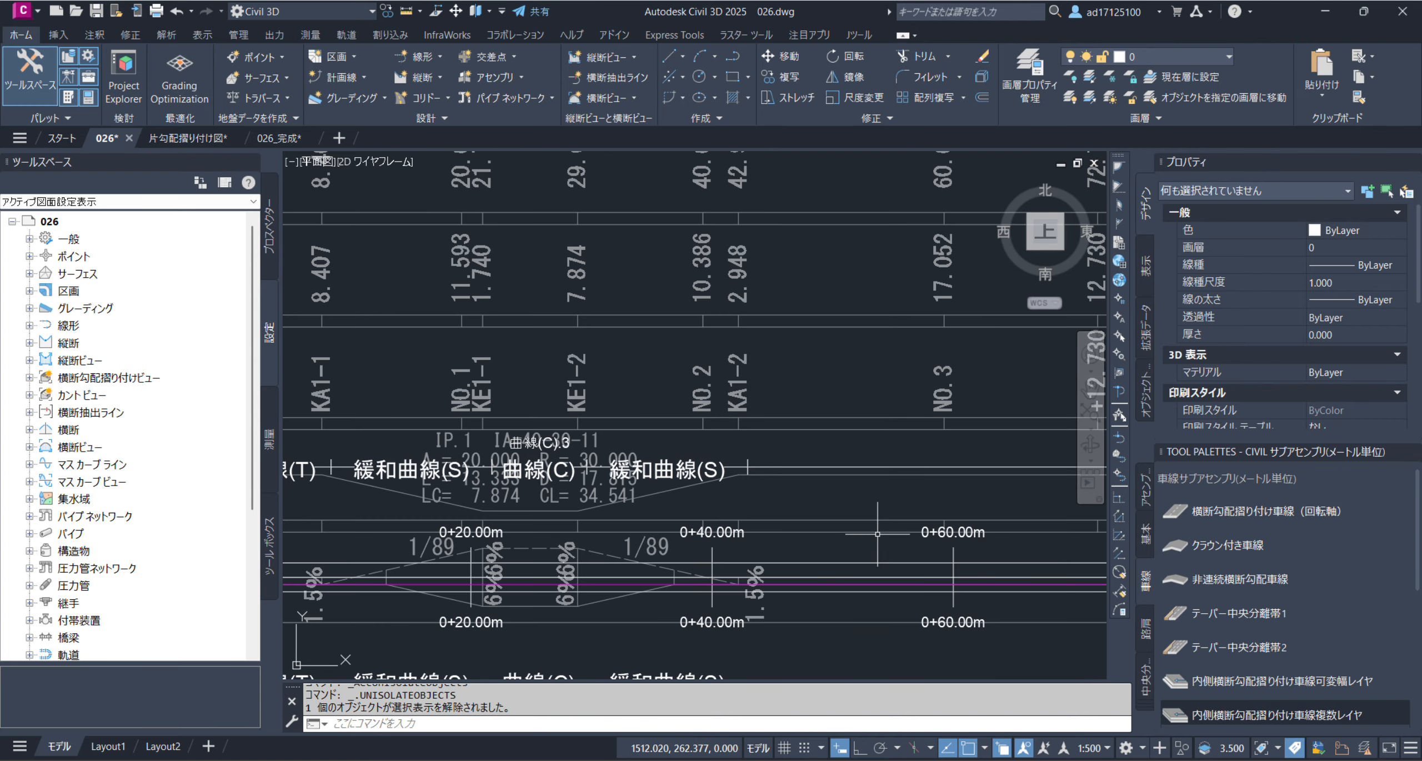
# Edit the superelevation view's style 片勾配すりつけスタイル and apply a vertical unit height of 0.80 mm
pyautogui.scroll(-2, 761, 427)
pyautogui.scroll(4, 580, 440)
pyautogui.click(648, 385)
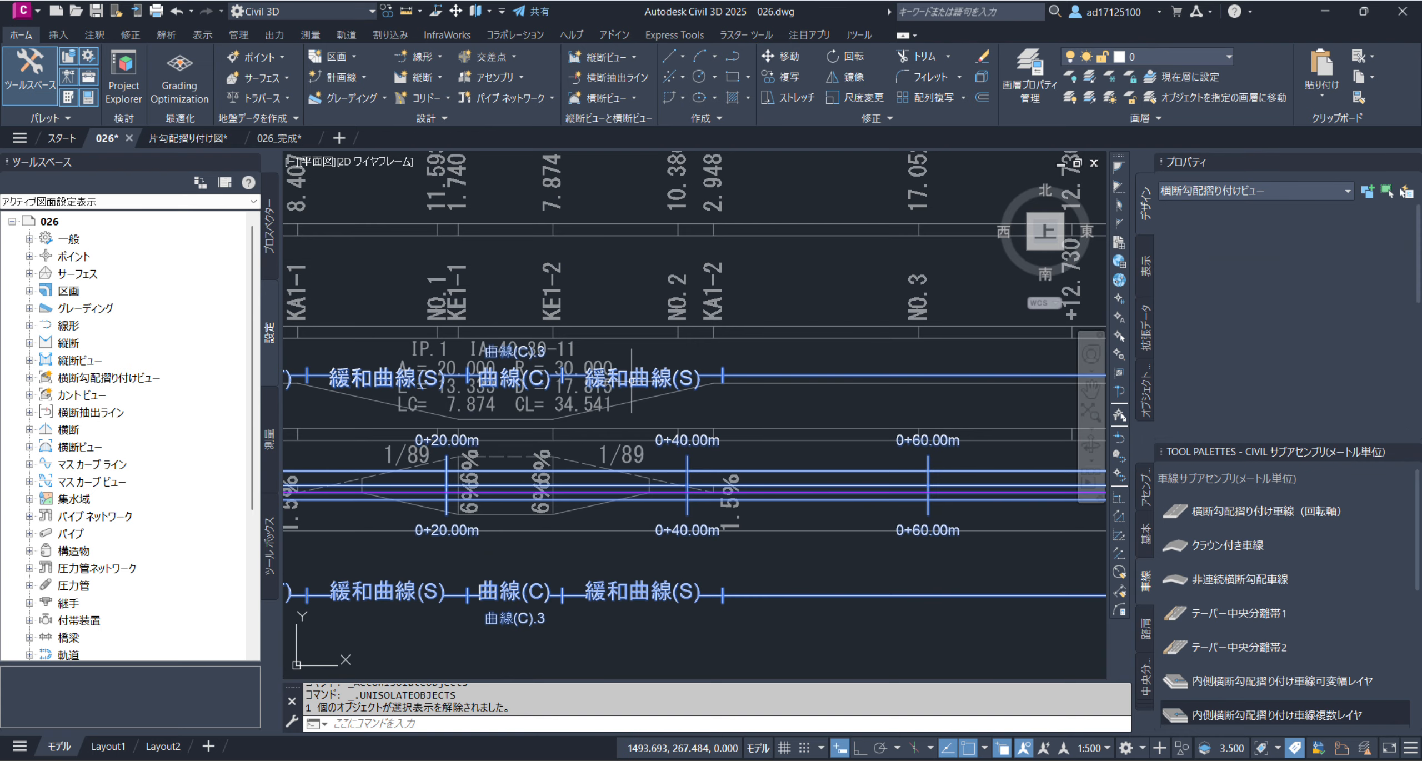
pyautogui.rightClick(660, 393)
pyautogui.click(799, 585)
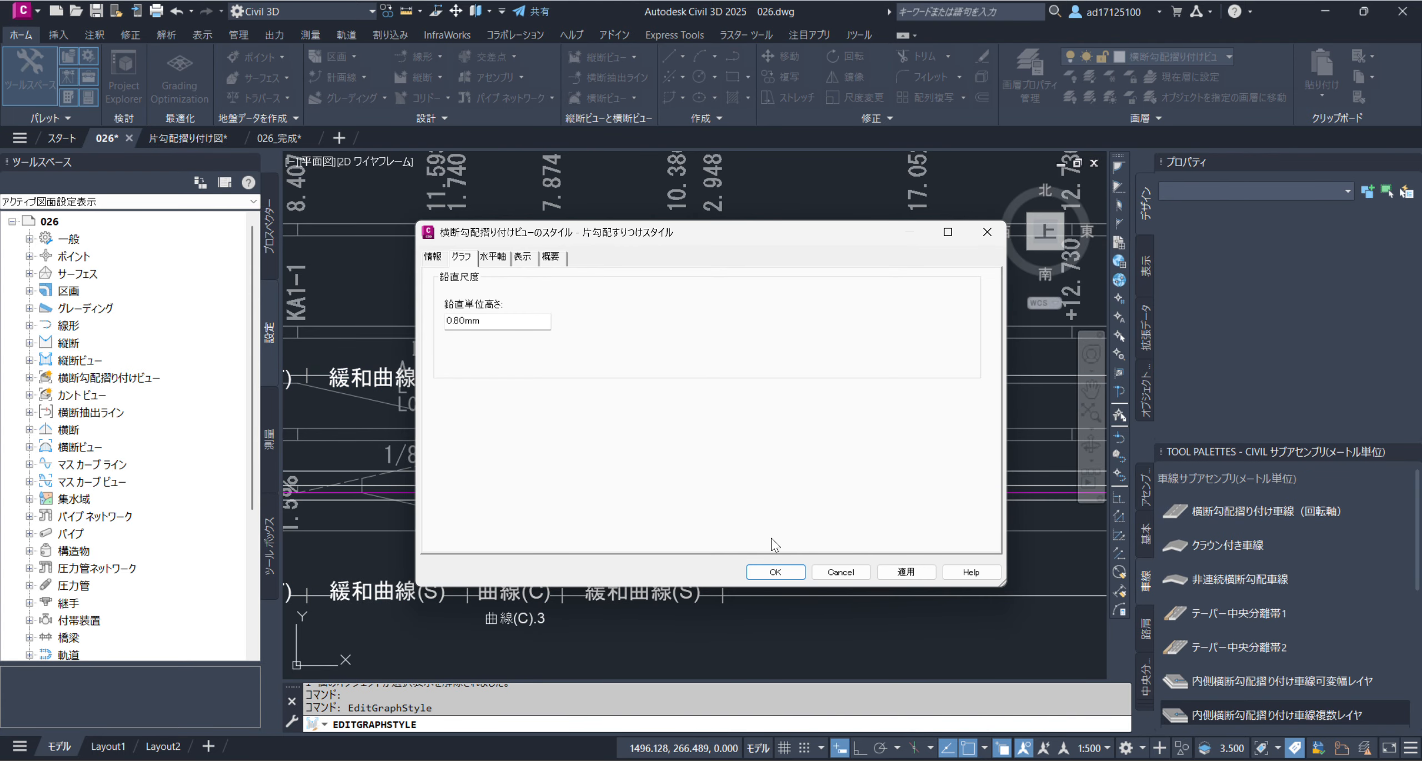
pyautogui.click(911, 572)
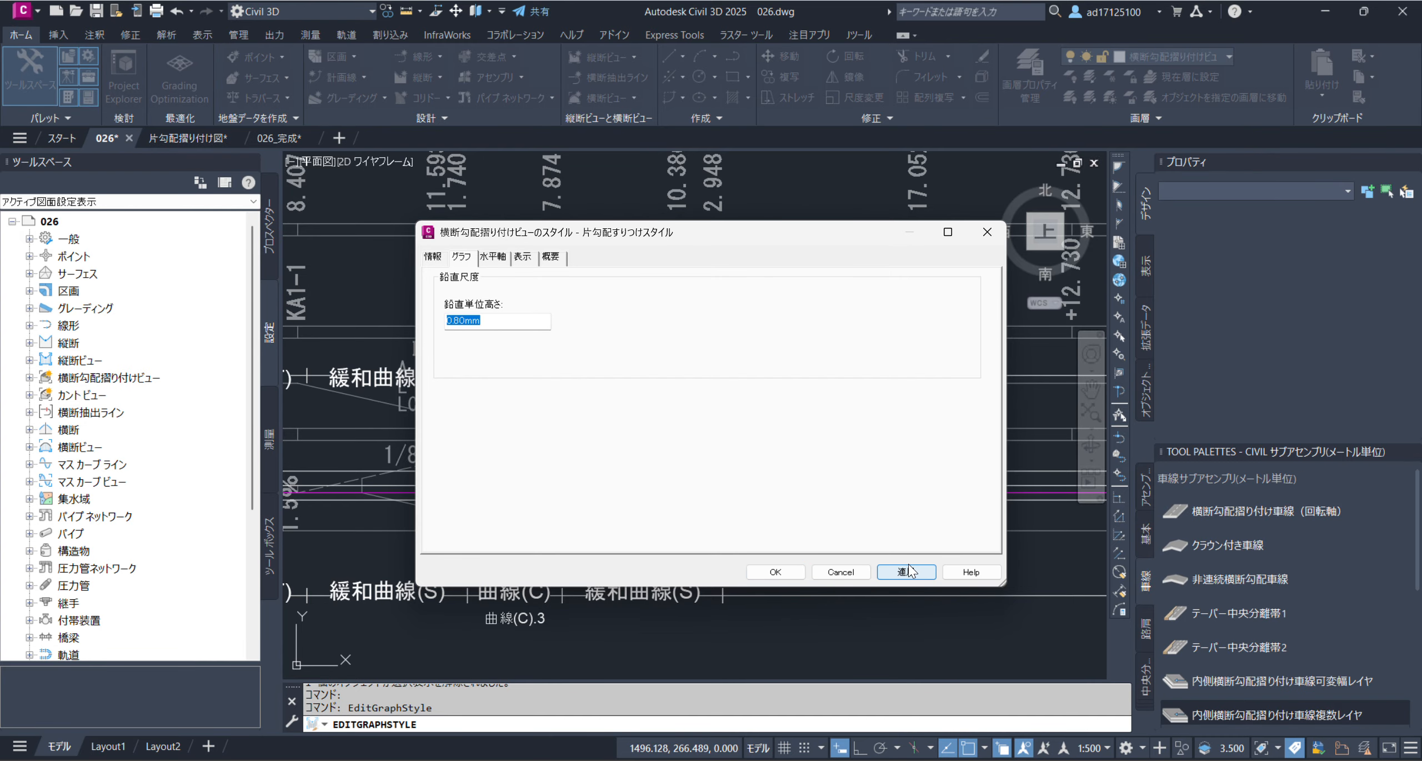
pyautogui.click(774, 572)
pyautogui.press('Escape')
# Compare the reference band's 6% section between KE1-1 and KE1-2 with the overlaid superelevation view
pyautogui.moveTo(665, 562); pyautogui.dragTo(731, 404, button='middle')
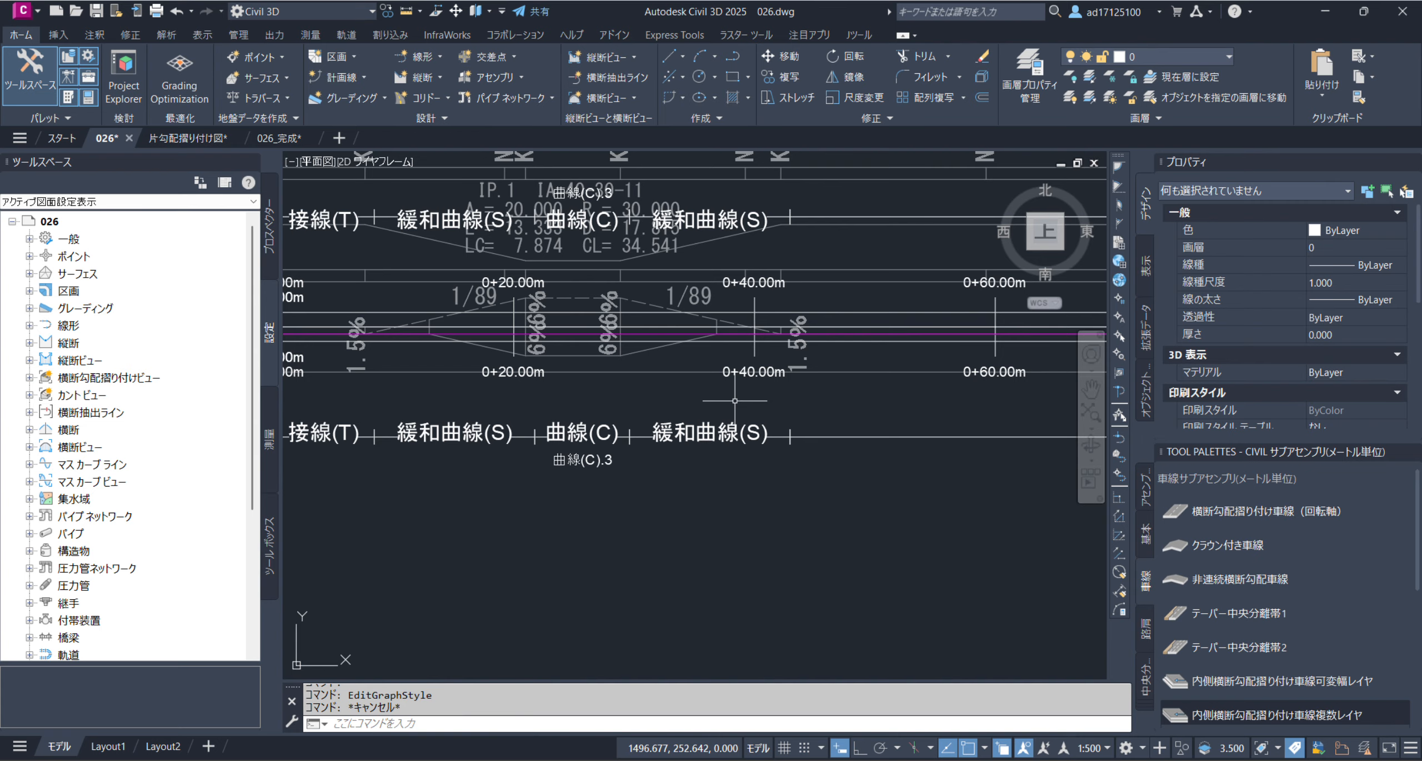
pyautogui.moveTo(648, 358); pyautogui.dragTo(763, 430, button='middle')
pyautogui.scroll(1, 466, 432)
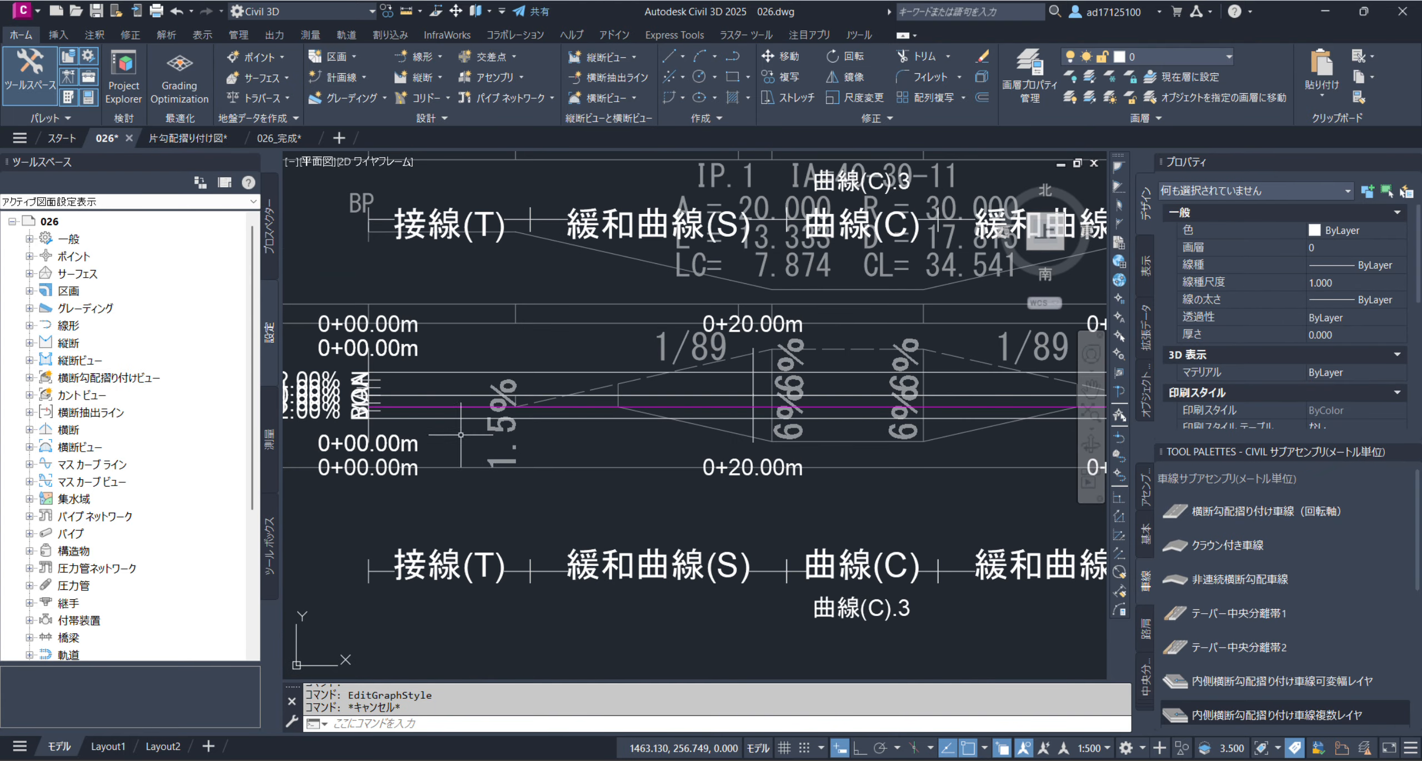
pyautogui.scroll(-1, 556, 468)
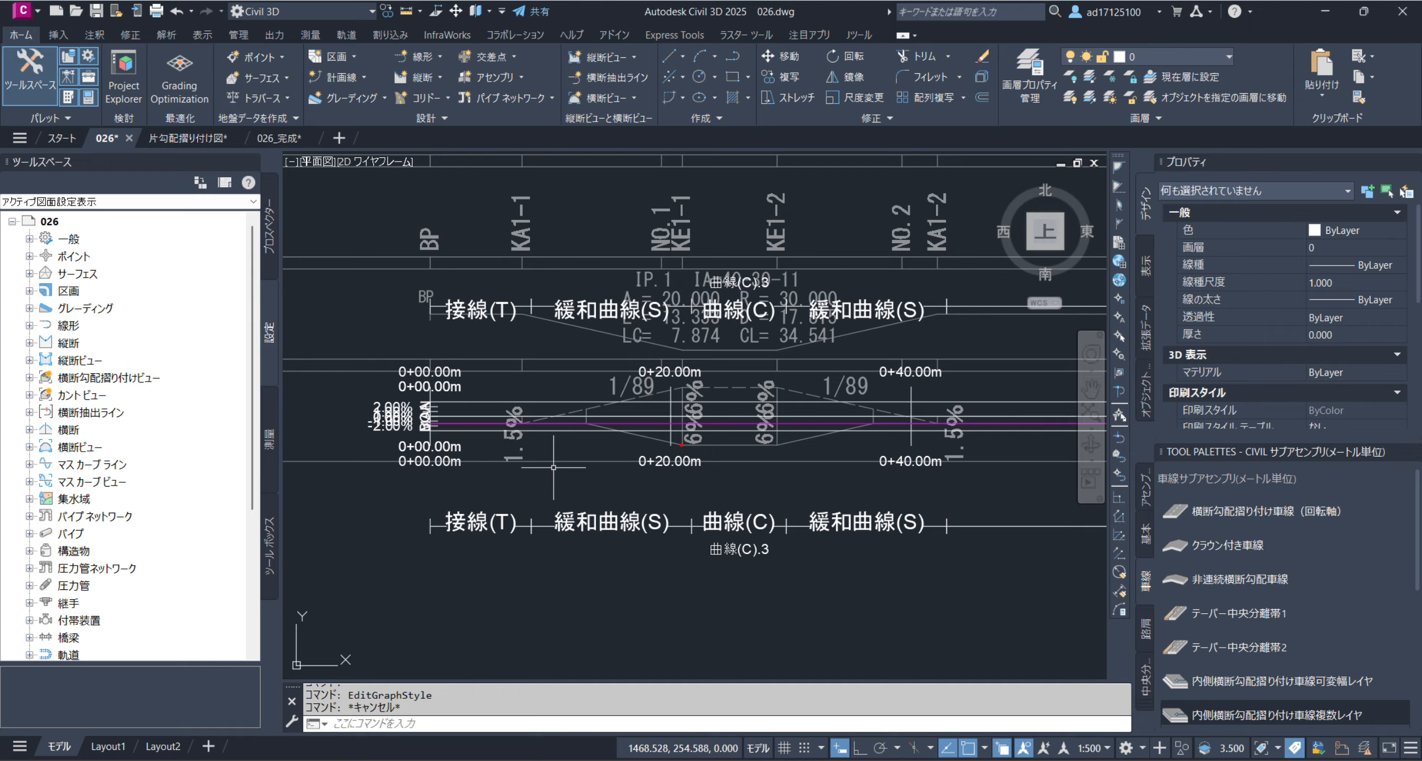
pyautogui.moveTo(713, 447)
pyautogui.mouseDown()
pyautogui.moveTo(708, 487)
pyautogui.moveTo(696, 462)
pyautogui.mouseUp()
pyautogui.moveTo(732, 388)
pyautogui.mouseDown()
pyautogui.moveTo(750, 368)
pyautogui.moveTo(704, 371)
pyautogui.moveTo(668, 396)
pyautogui.mouseUp()
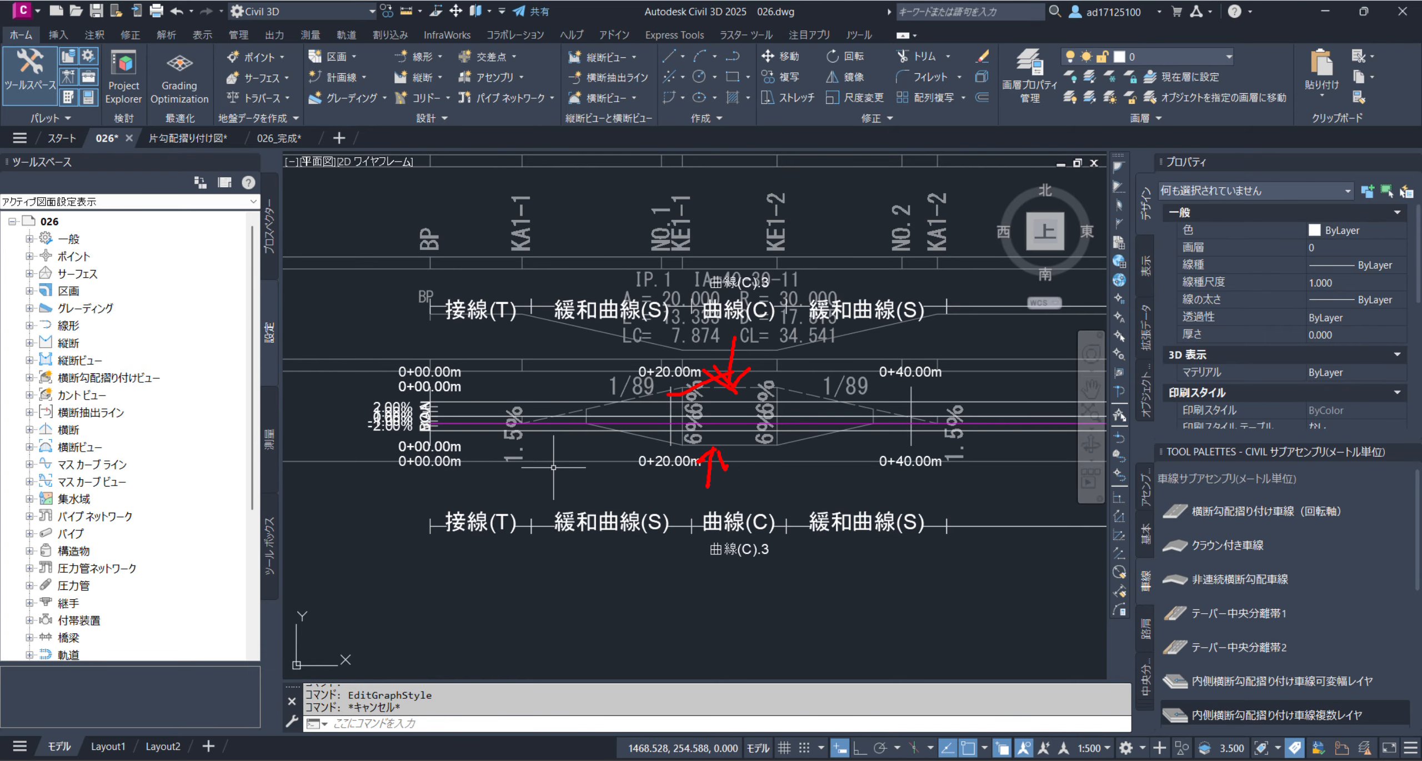
pyautogui.press('Escape')
pyautogui.scroll(2, 726, 437)
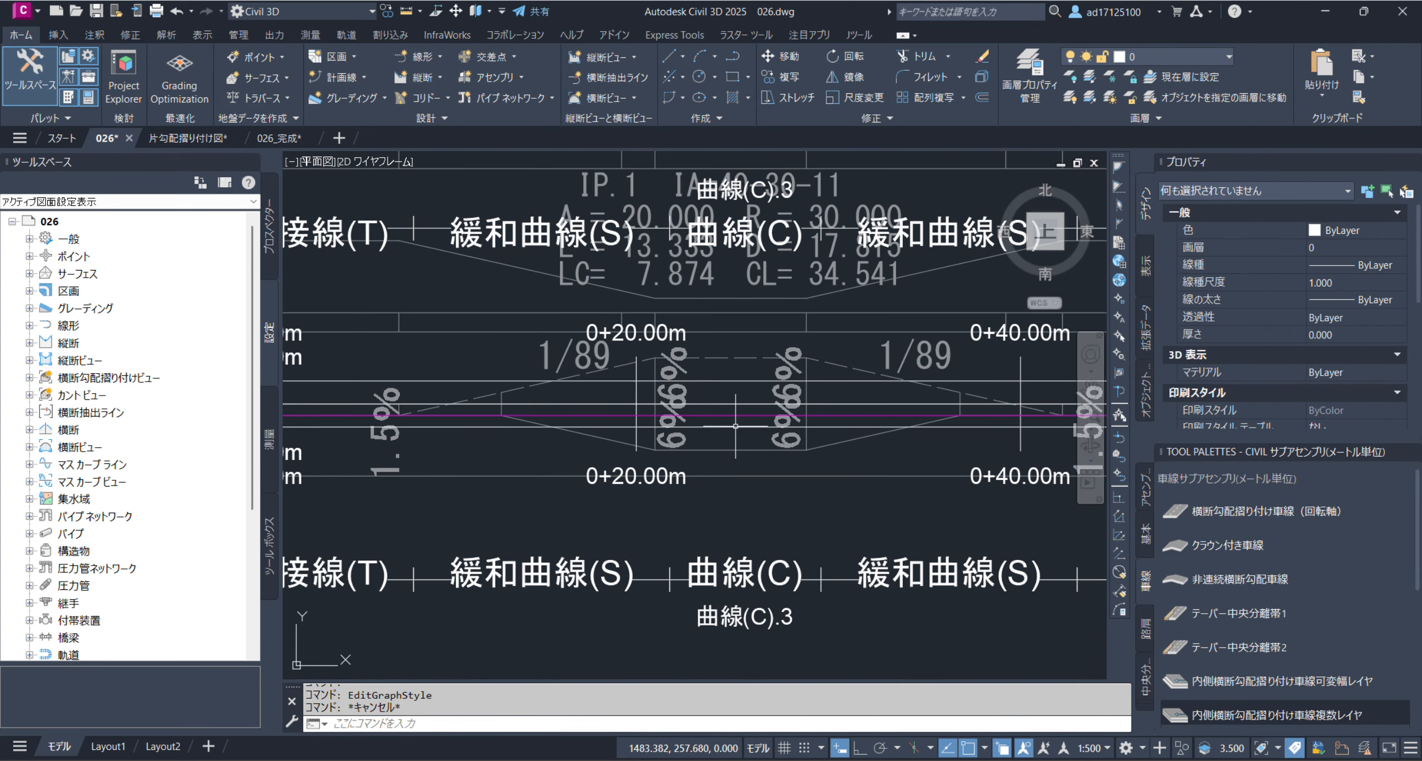
pyautogui.click(733, 449)
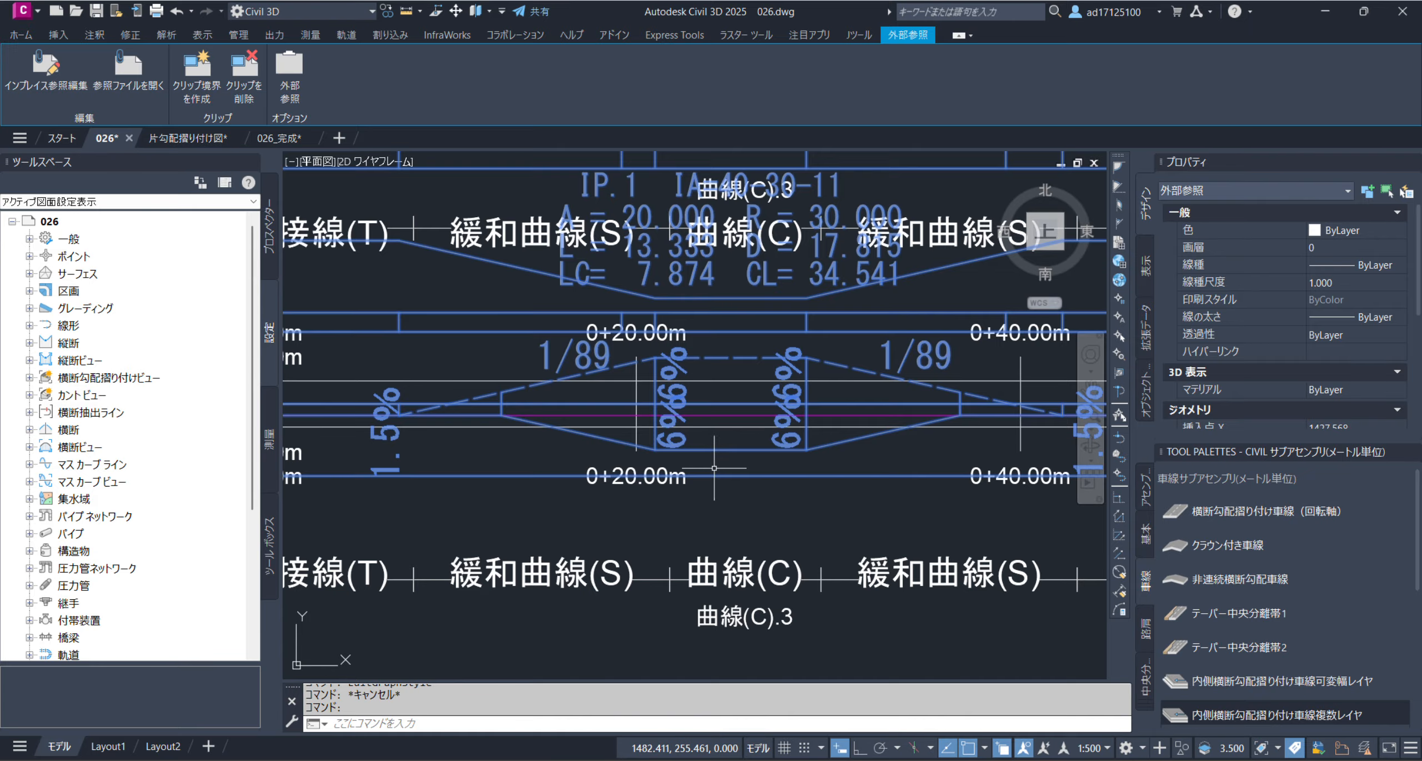
pyautogui.press('Escape')
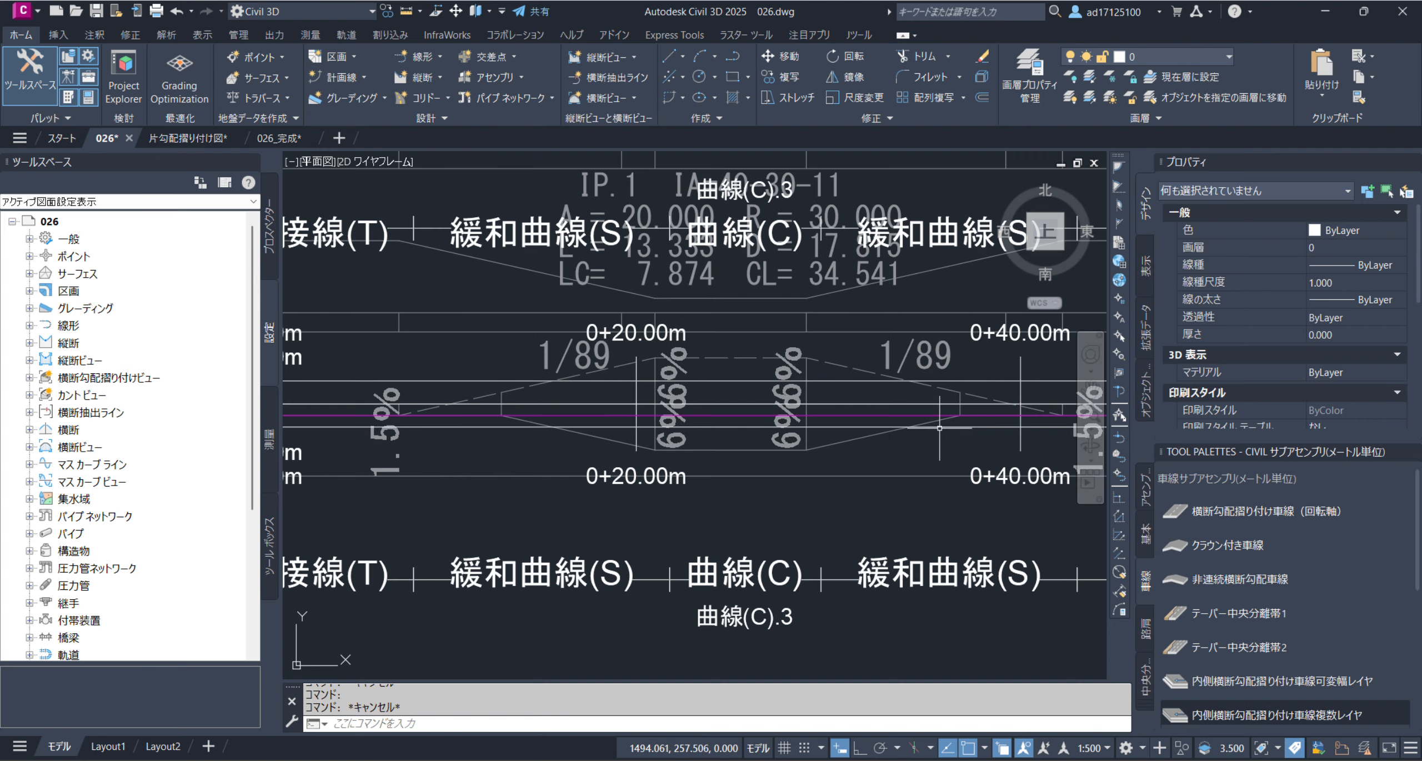
# Examine the reference band's crossfall break points along the first curve, from the entry transition to the exit transition before KA1-2
pyautogui.scroll(-2, 929, 430)
pyautogui.scroll(5, 626, 436)
pyautogui.scroll(-5, 630, 437)
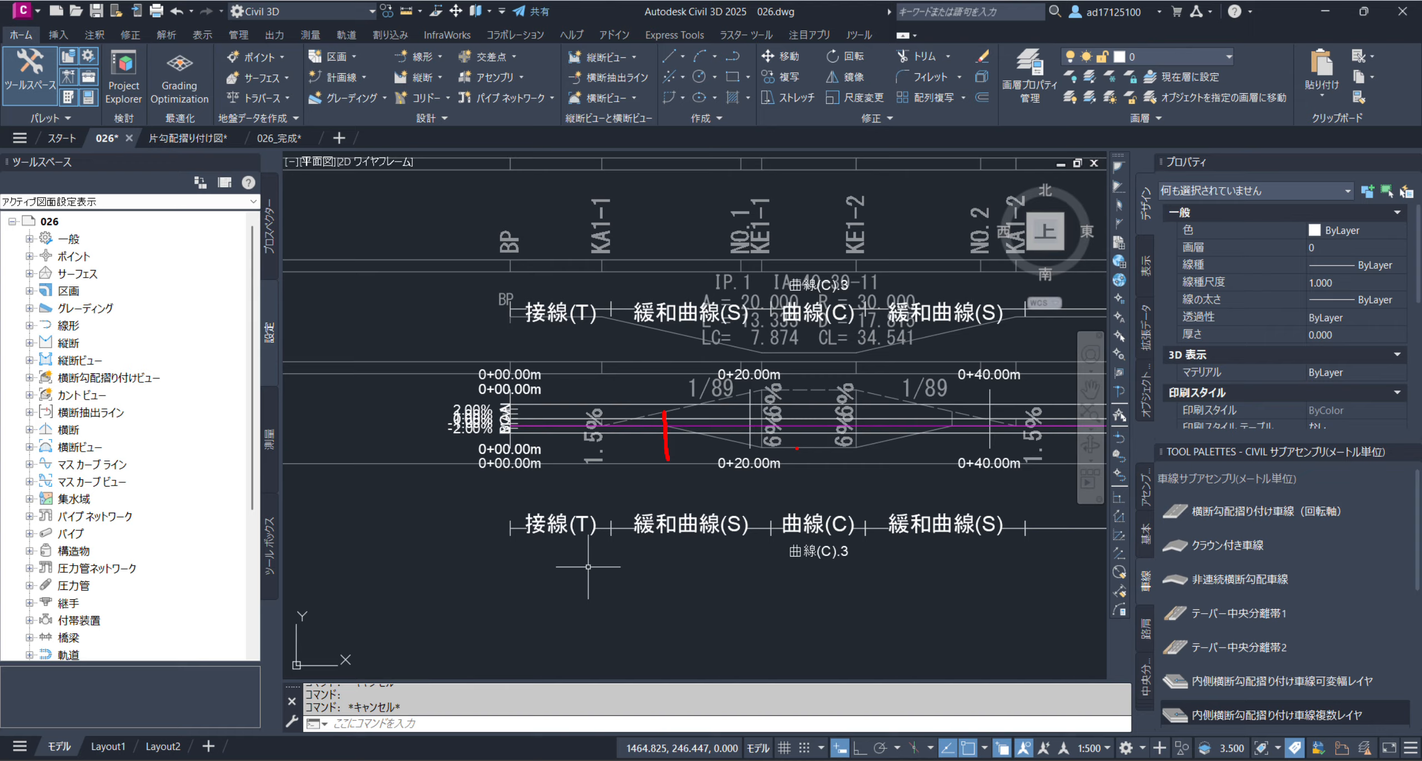
pyautogui.moveTo(764, 446); pyautogui.dragTo(760, 489)
pyautogui.moveTo(855, 448); pyautogui.dragTo(854, 479)
pyautogui.moveTo(952, 425); pyautogui.dragTo(950, 454)
pyautogui.press('Escape')
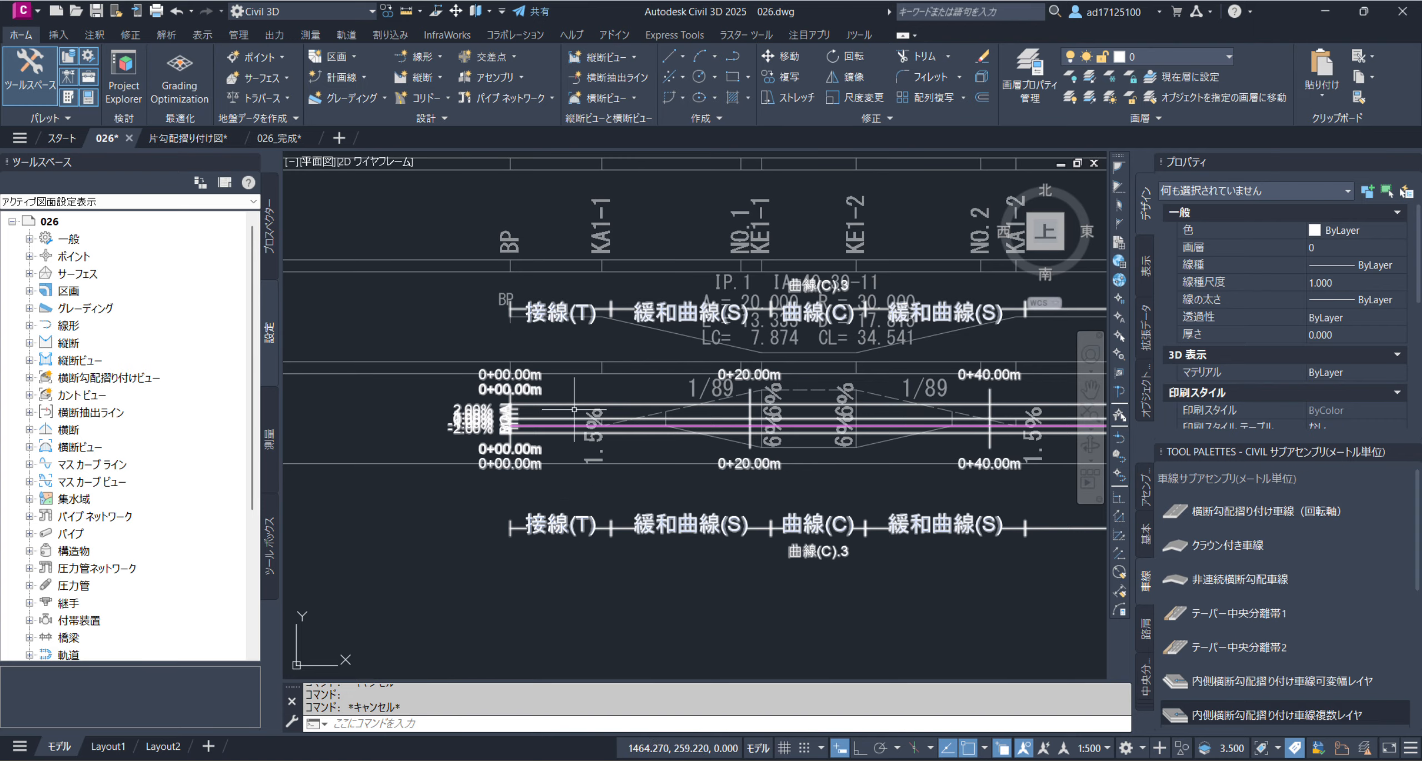
# Add a manual critical station to the superelevation view at 0+12.98 m, on the reference band's first break point
pyautogui.click(539, 390)
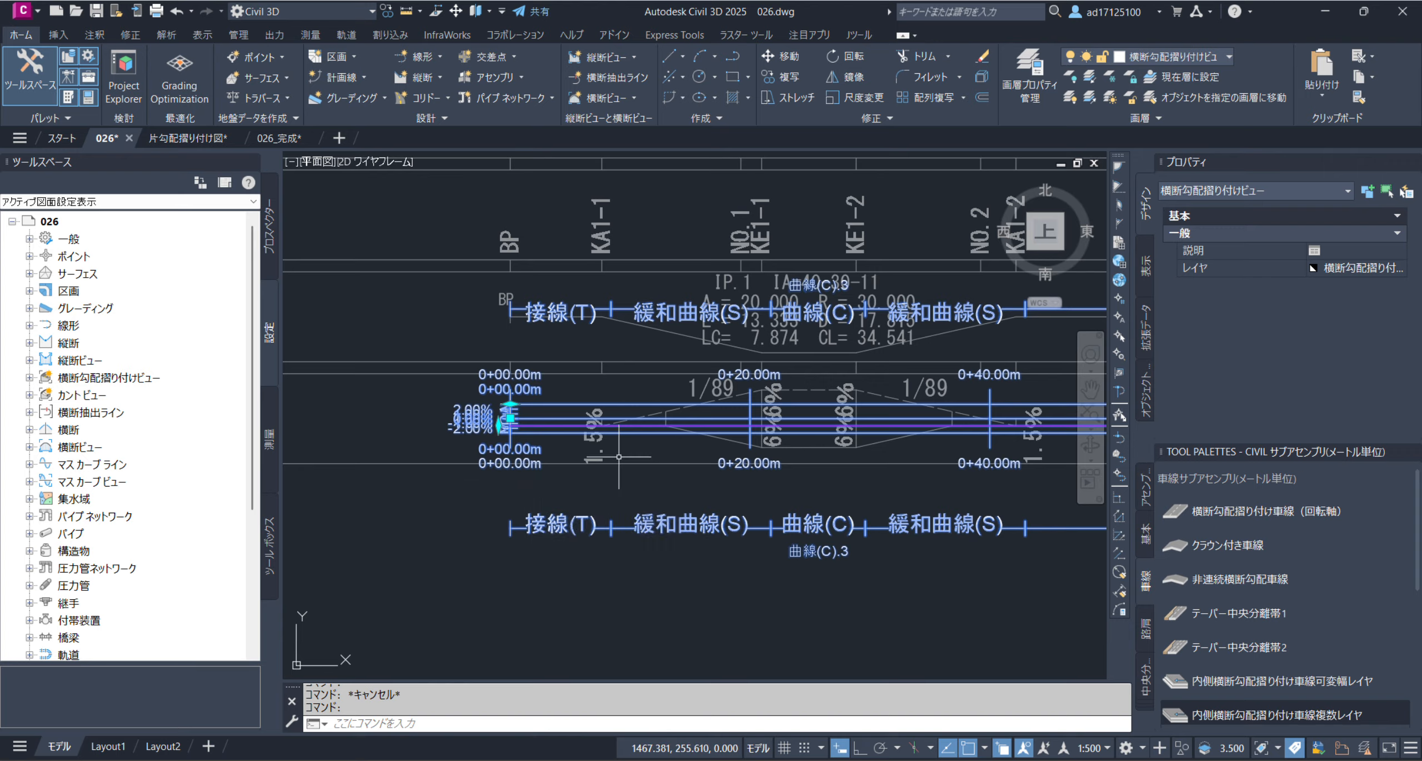
pyautogui.moveTo(510, 409)
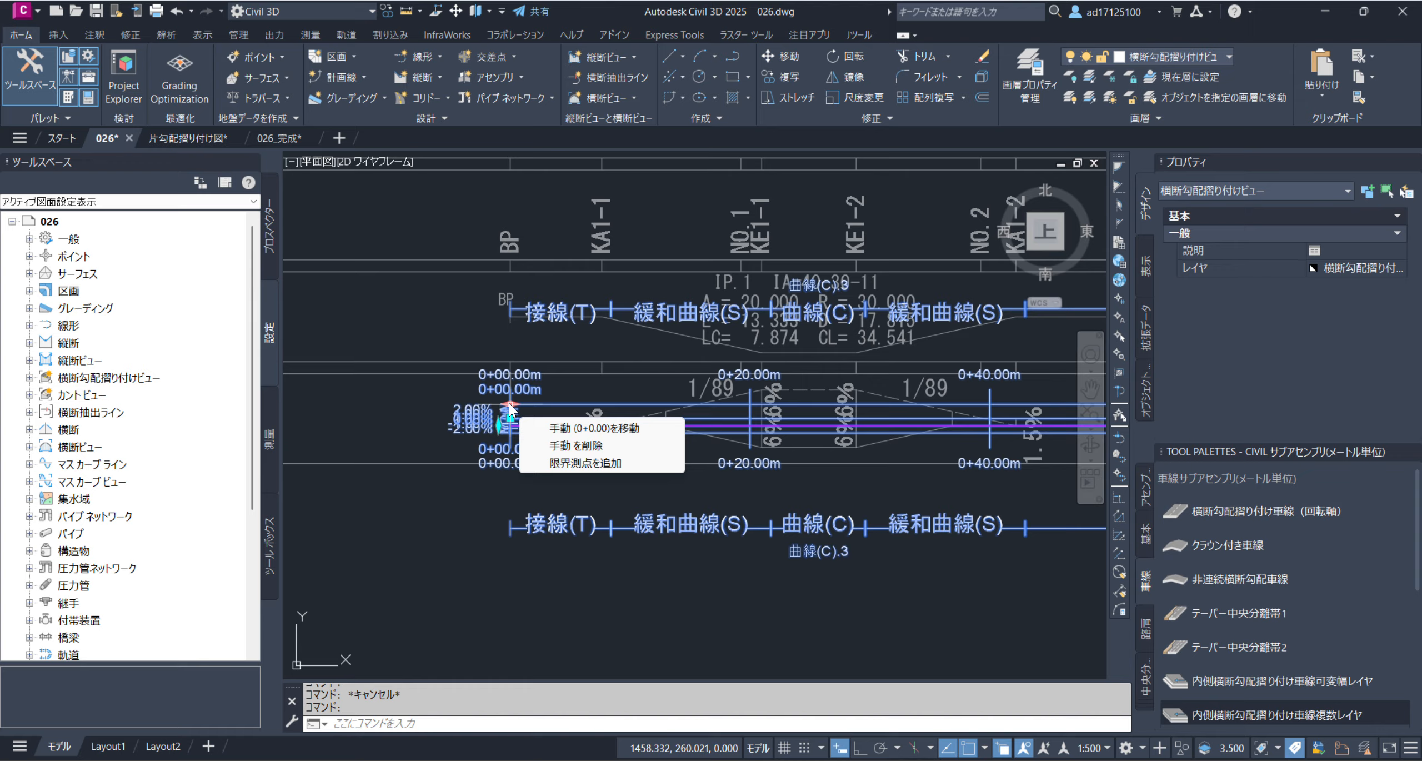
pyautogui.click(616, 465)
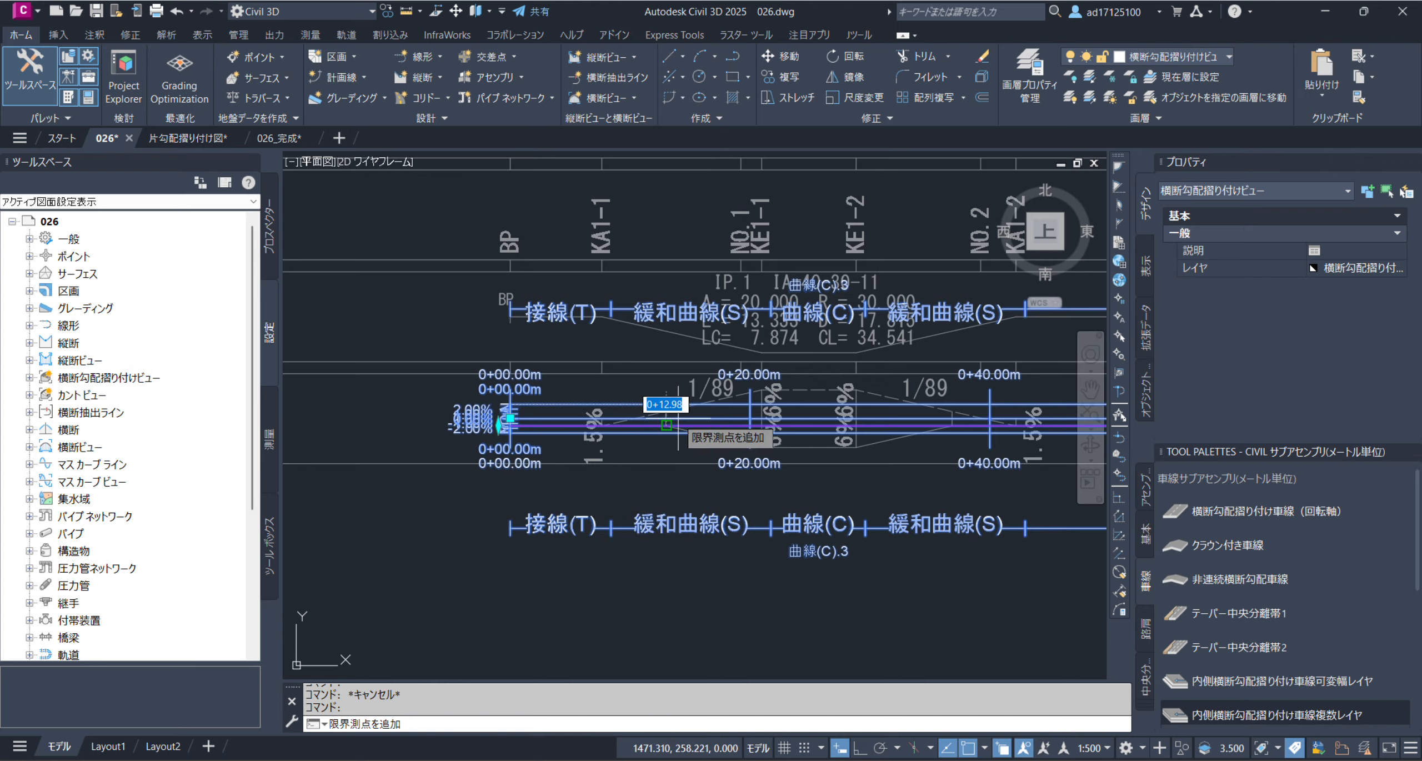
pyautogui.click(666, 411)
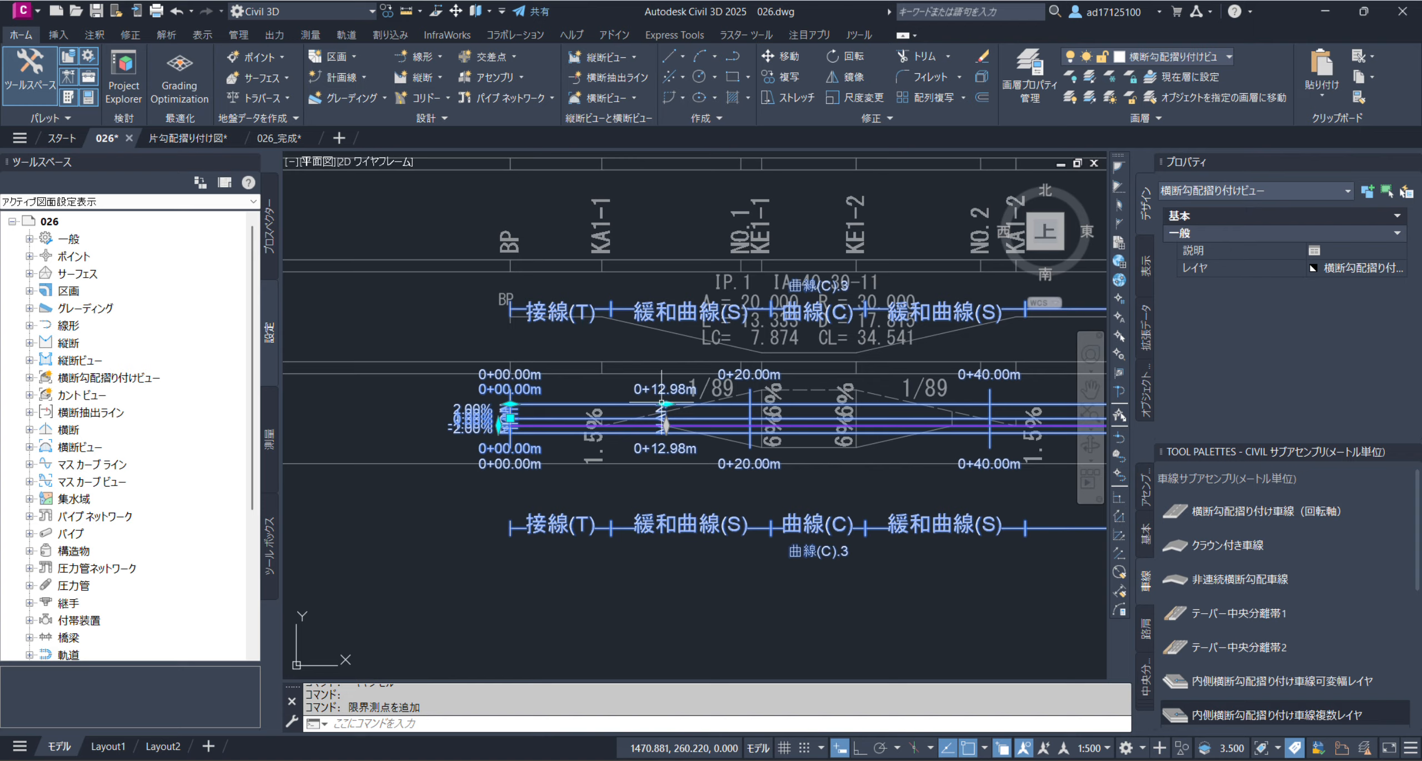
# Add another manual critical station at 0+20.98 m, where the reference band's 6% section starts at KE1-1
pyautogui.moveTo(665, 408)
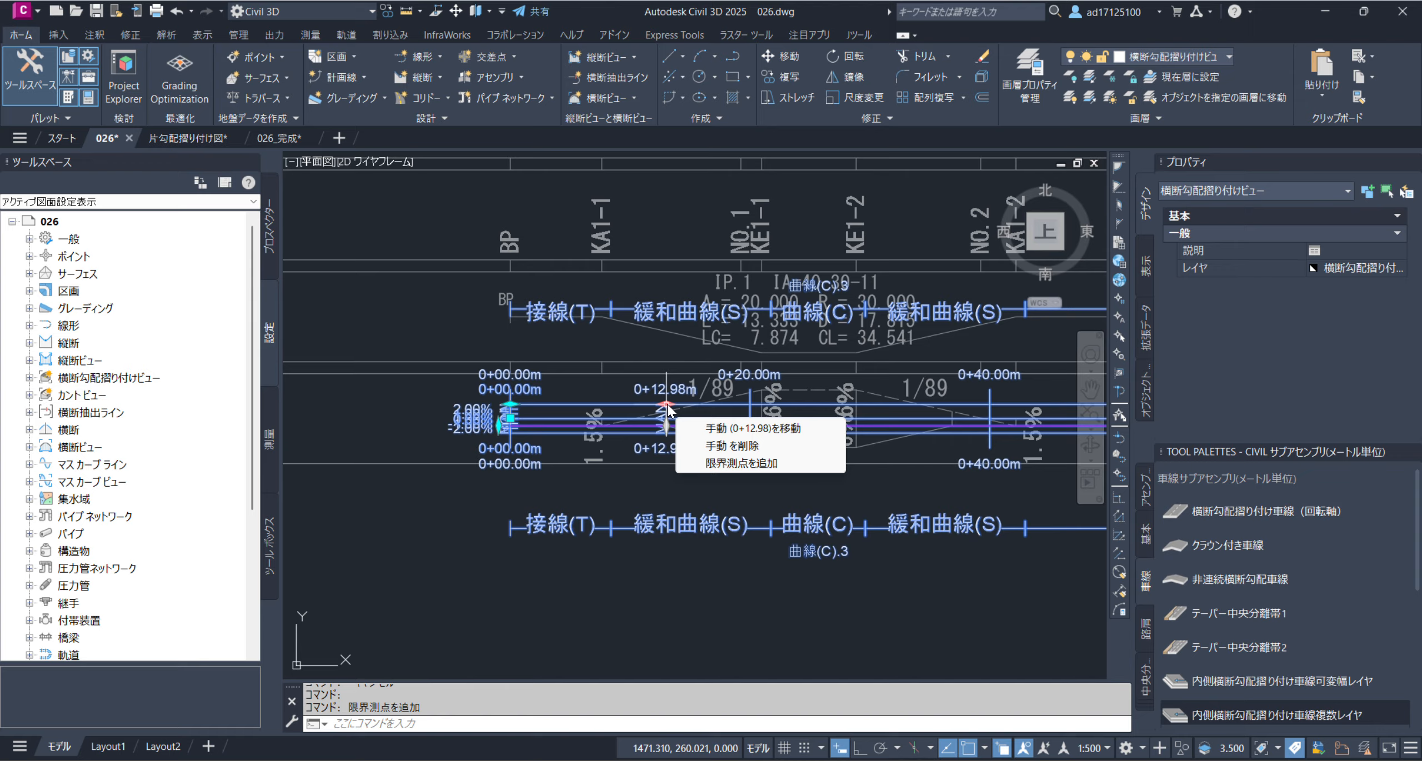
pyautogui.click(721, 465)
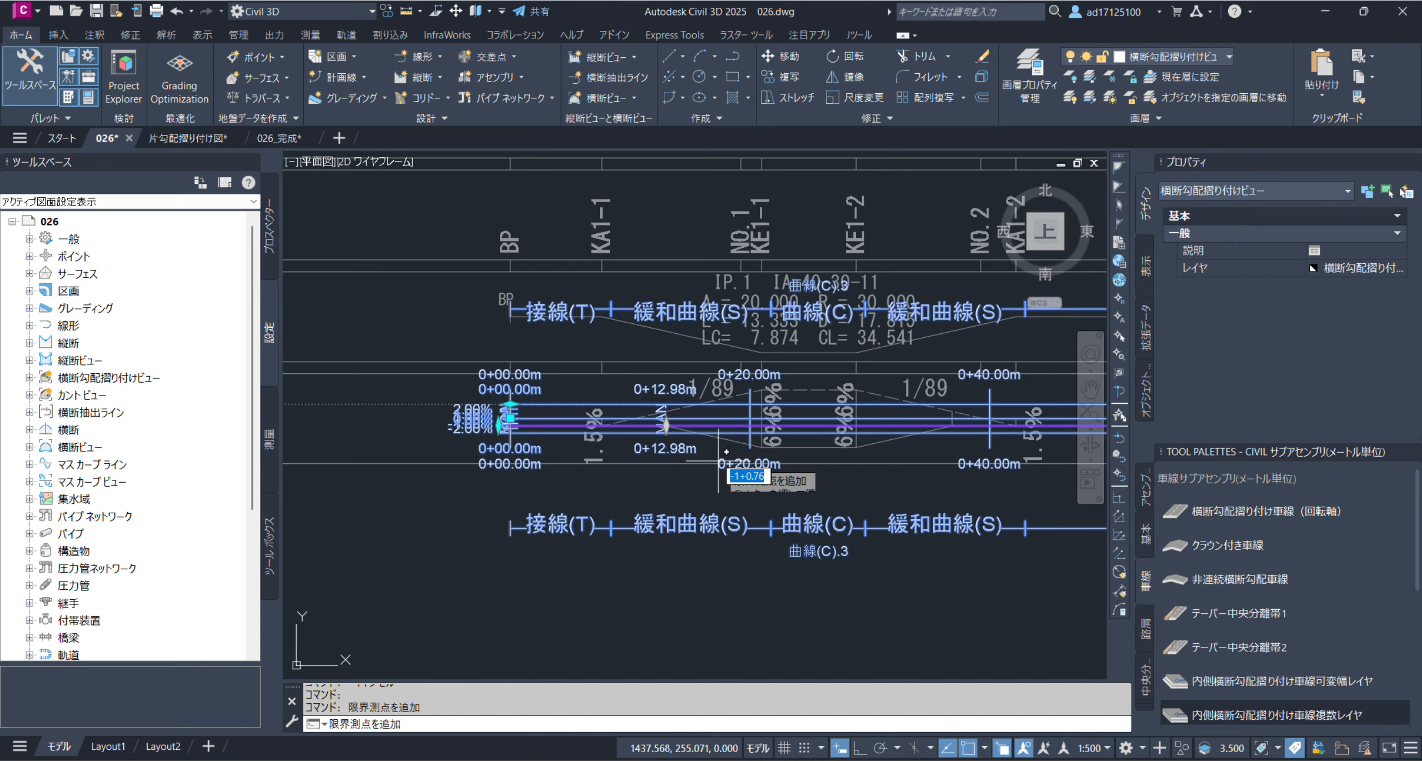
pyautogui.click(756, 449)
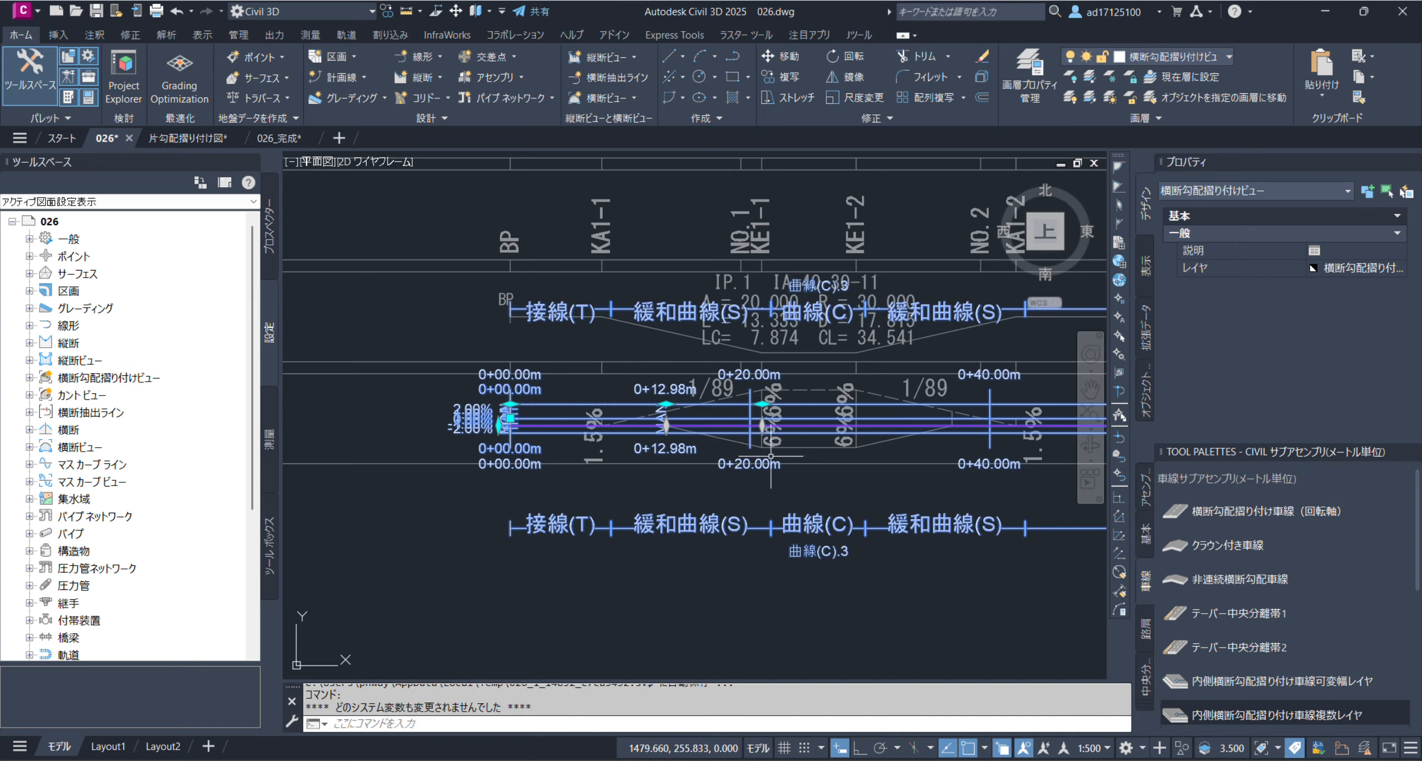
# Add a manual critical station at 0+28.85 m, where the reference band's 6% section ends at KE1-2
pyautogui.moveTo(806, 490); pyautogui.dragTo(609, 502, button='middle')
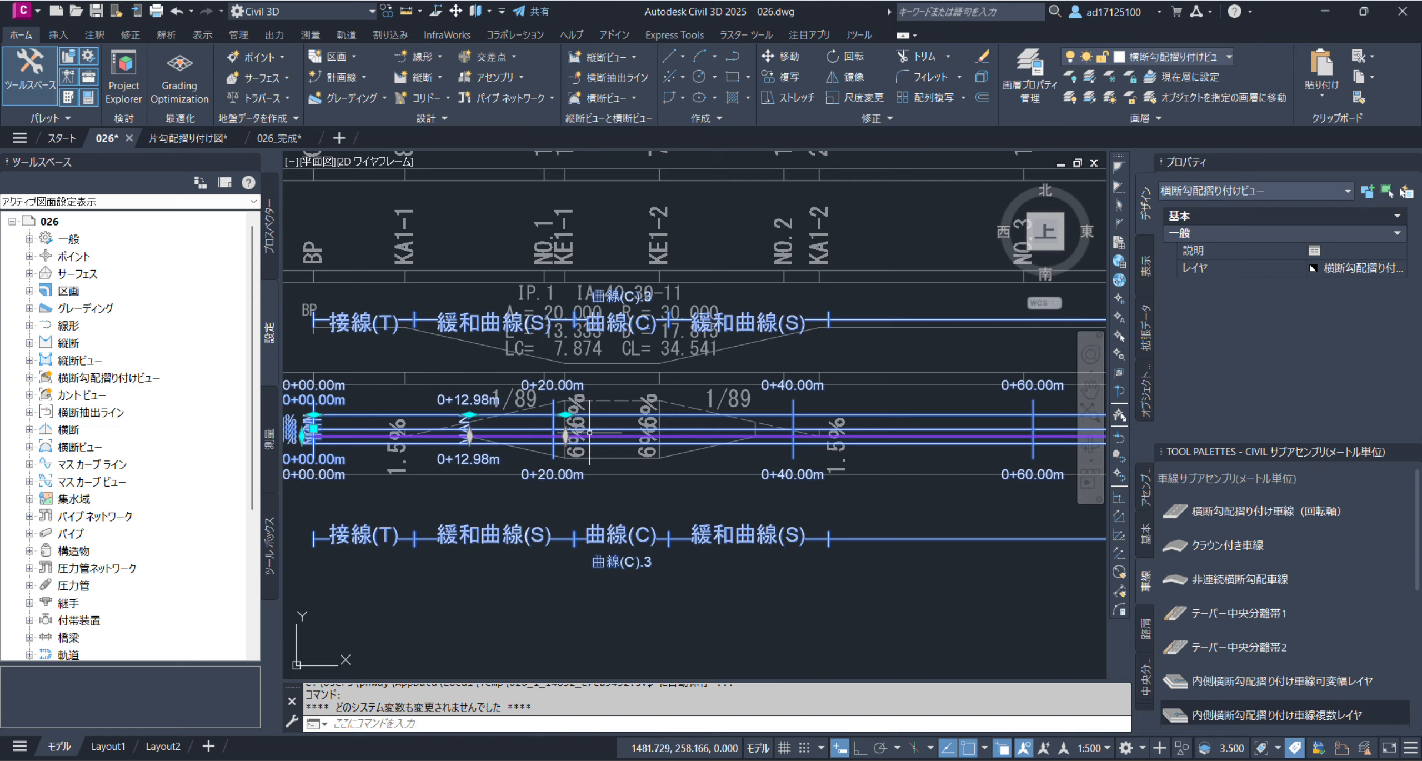
pyautogui.moveTo(566, 417)
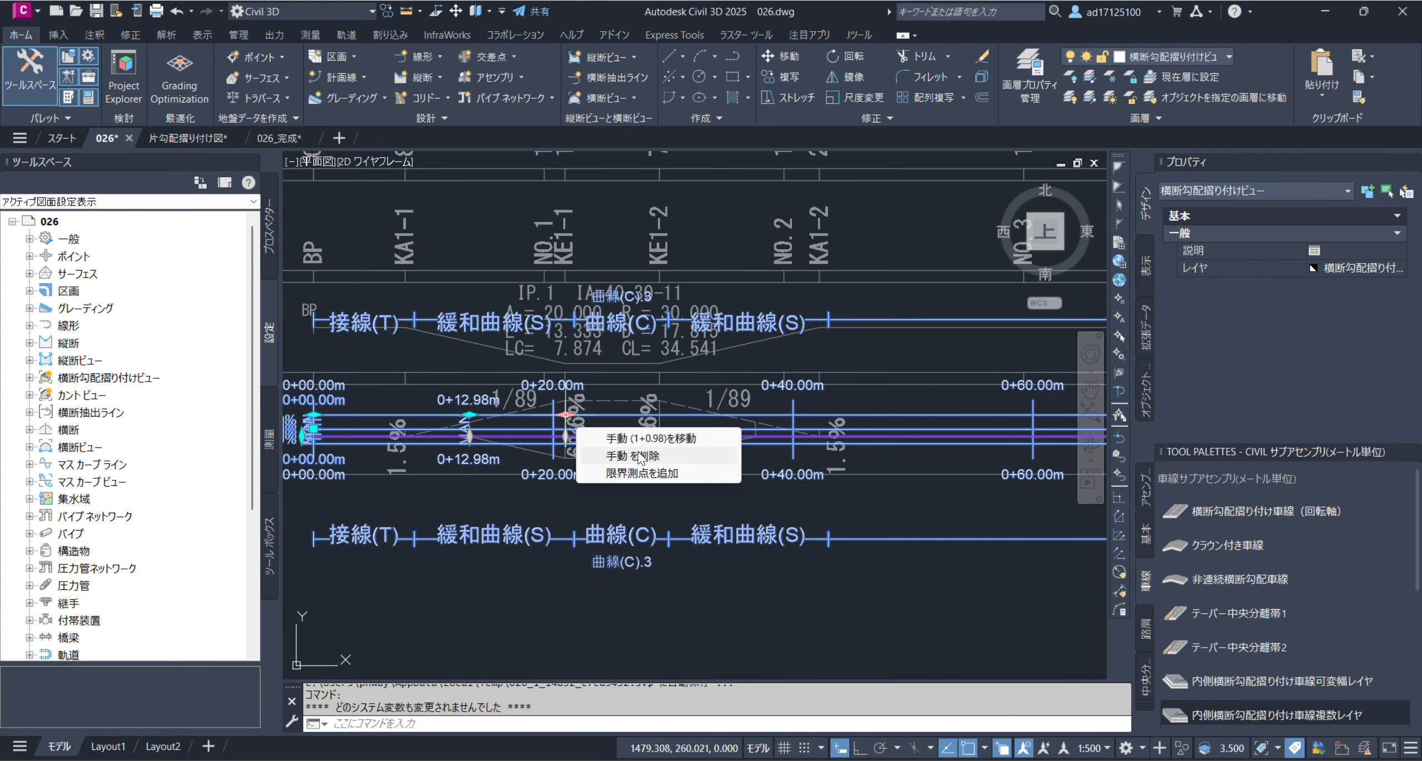
pyautogui.click(651, 473)
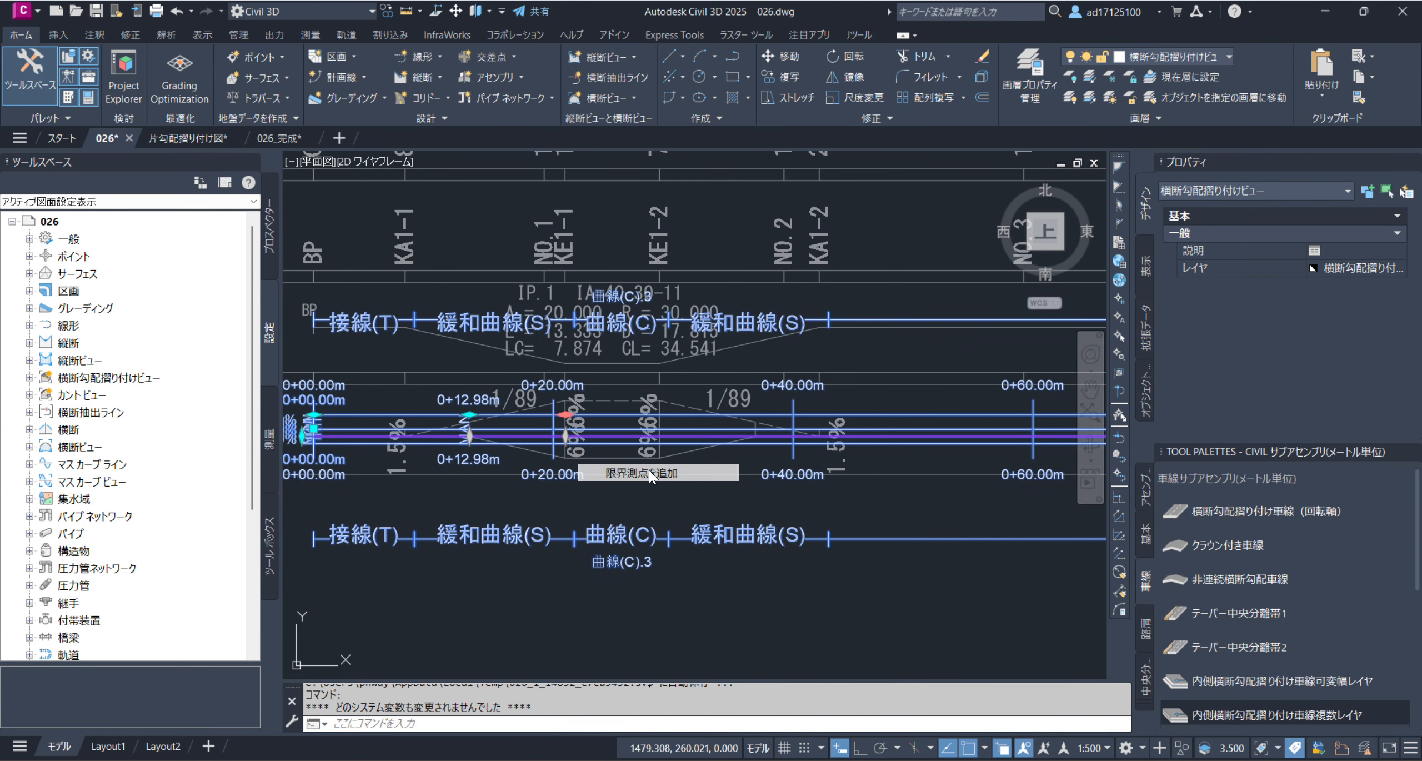
pyautogui.click(660, 456)
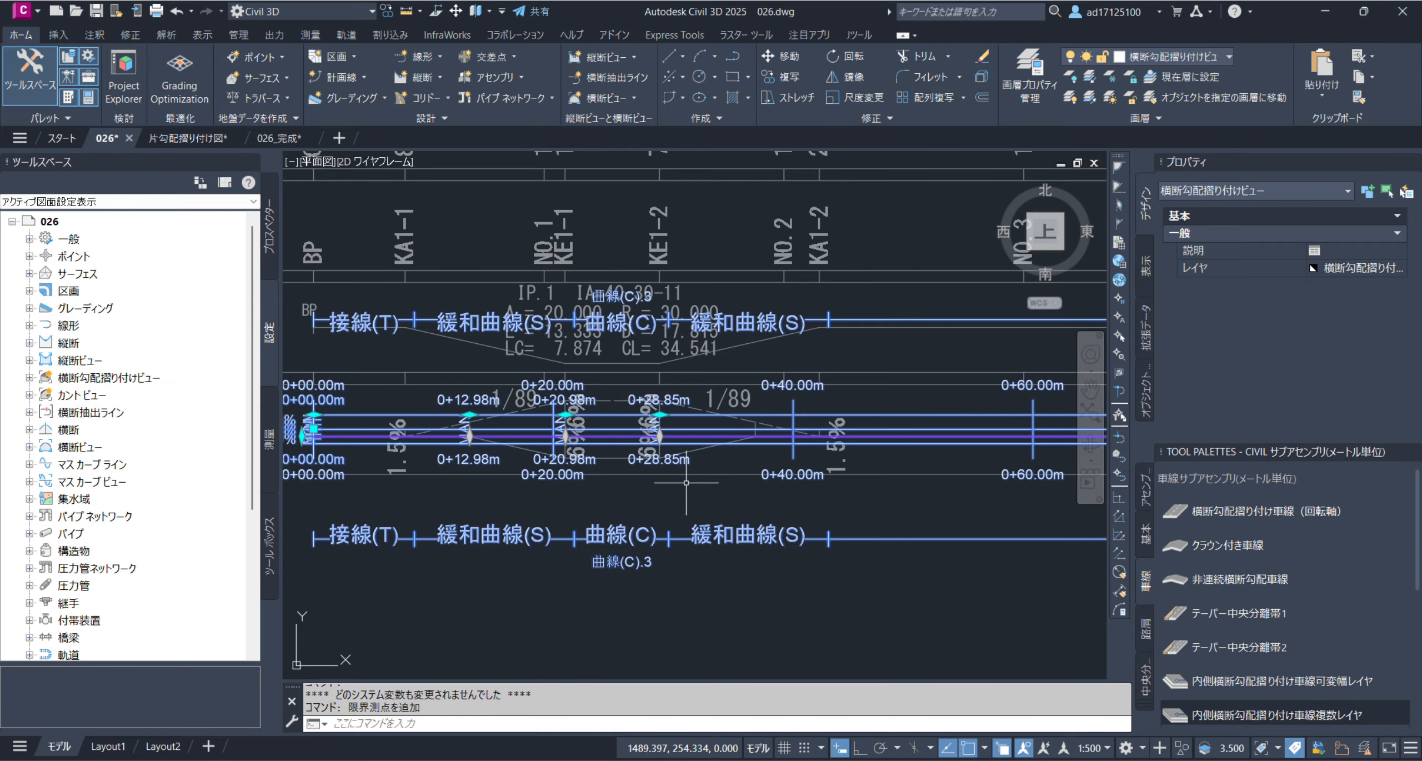
# Add a manual critical station at 0+36.88 m, where the reference band's solid sloping edge ends after KE1-2
pyautogui.scroll(3, 639, 467)
pyautogui.scroll(-9, 632, 471)
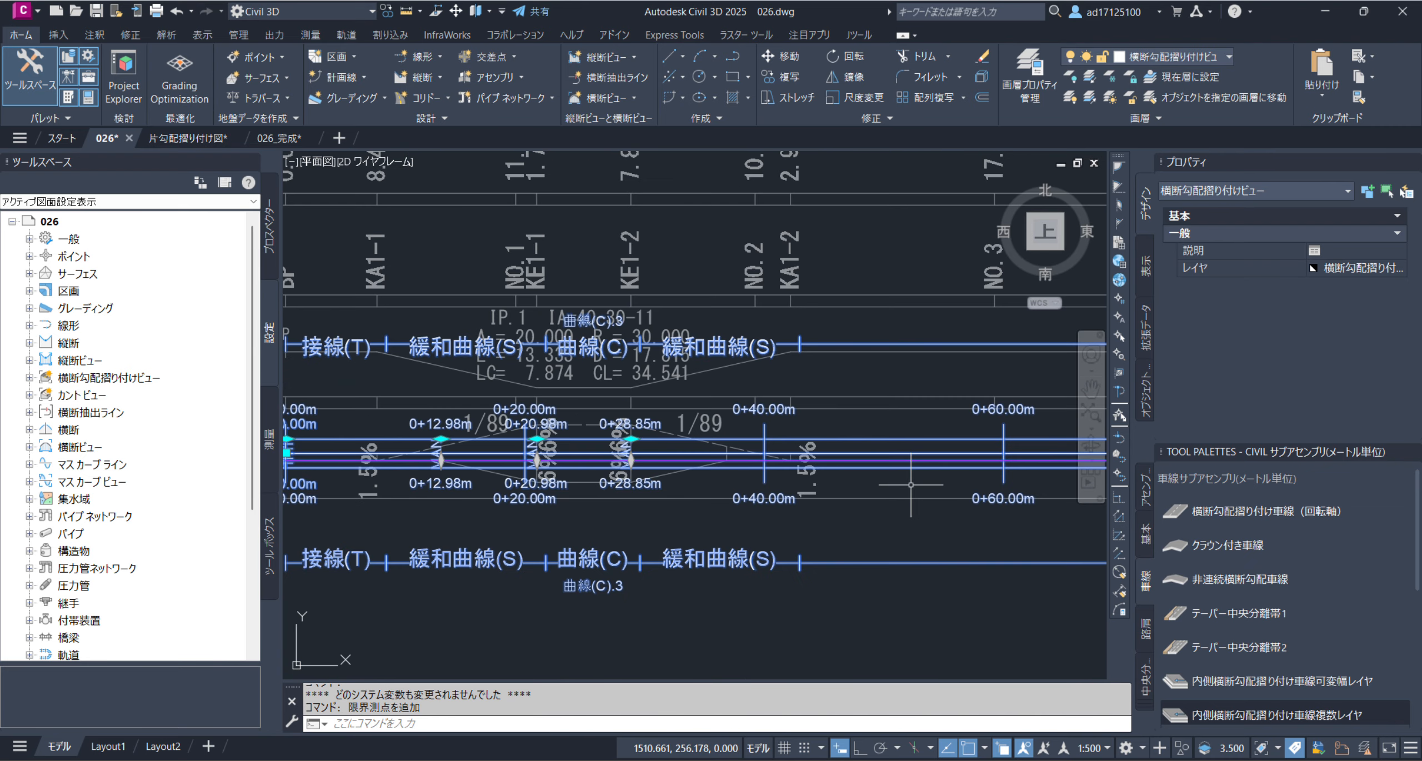
pyautogui.moveTo(767, 495); pyautogui.dragTo(836, 473, button='middle')
pyautogui.scroll(6, 355, 456)
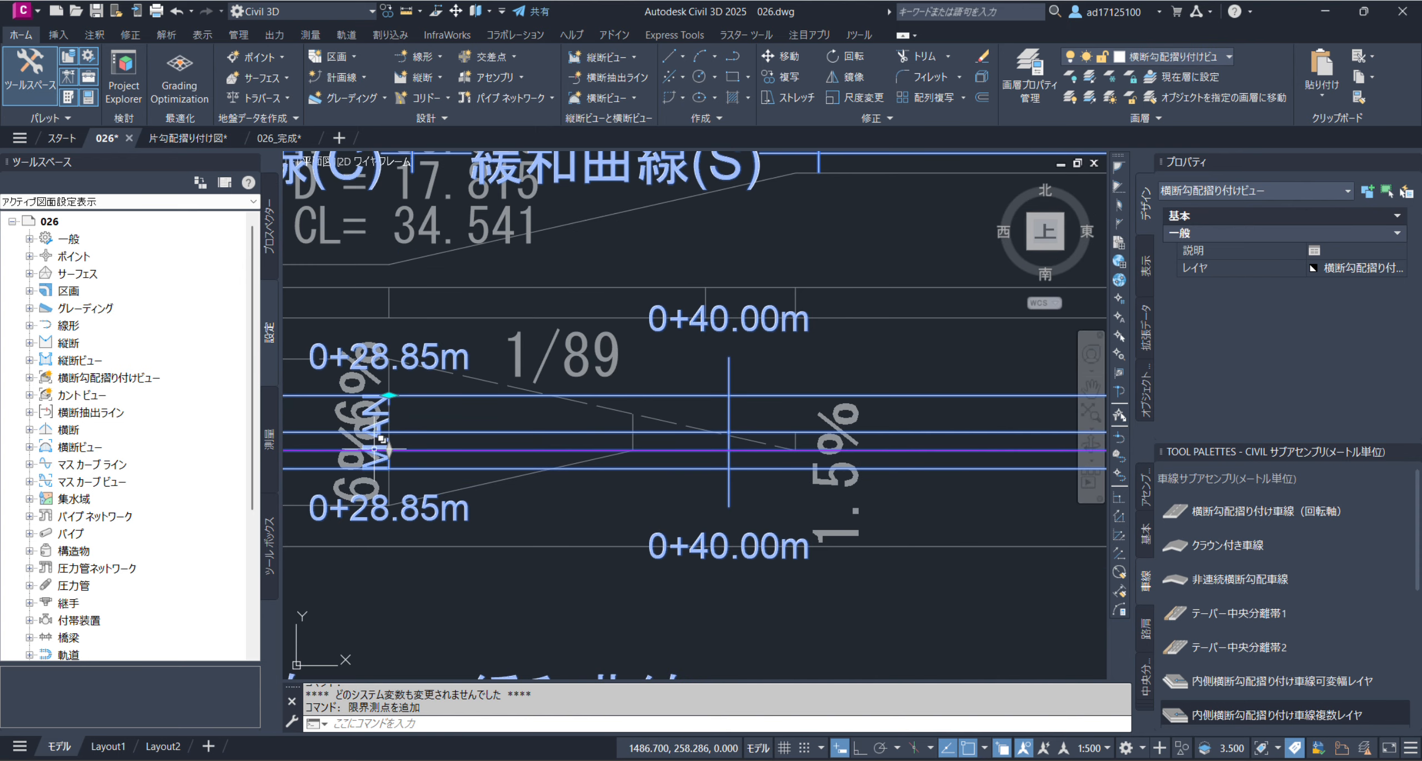
pyautogui.moveTo(389, 396)
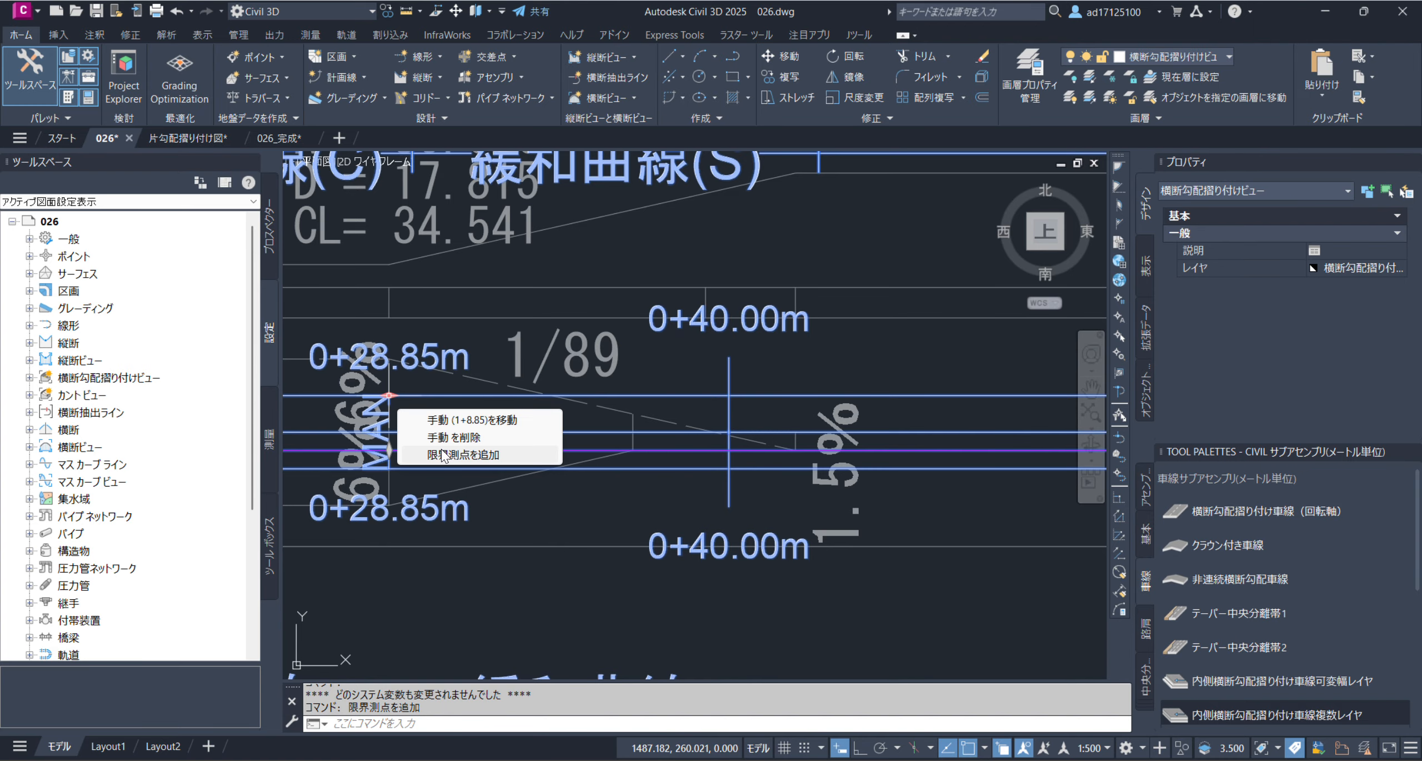
pyautogui.click(489, 455)
pyautogui.click(634, 450)
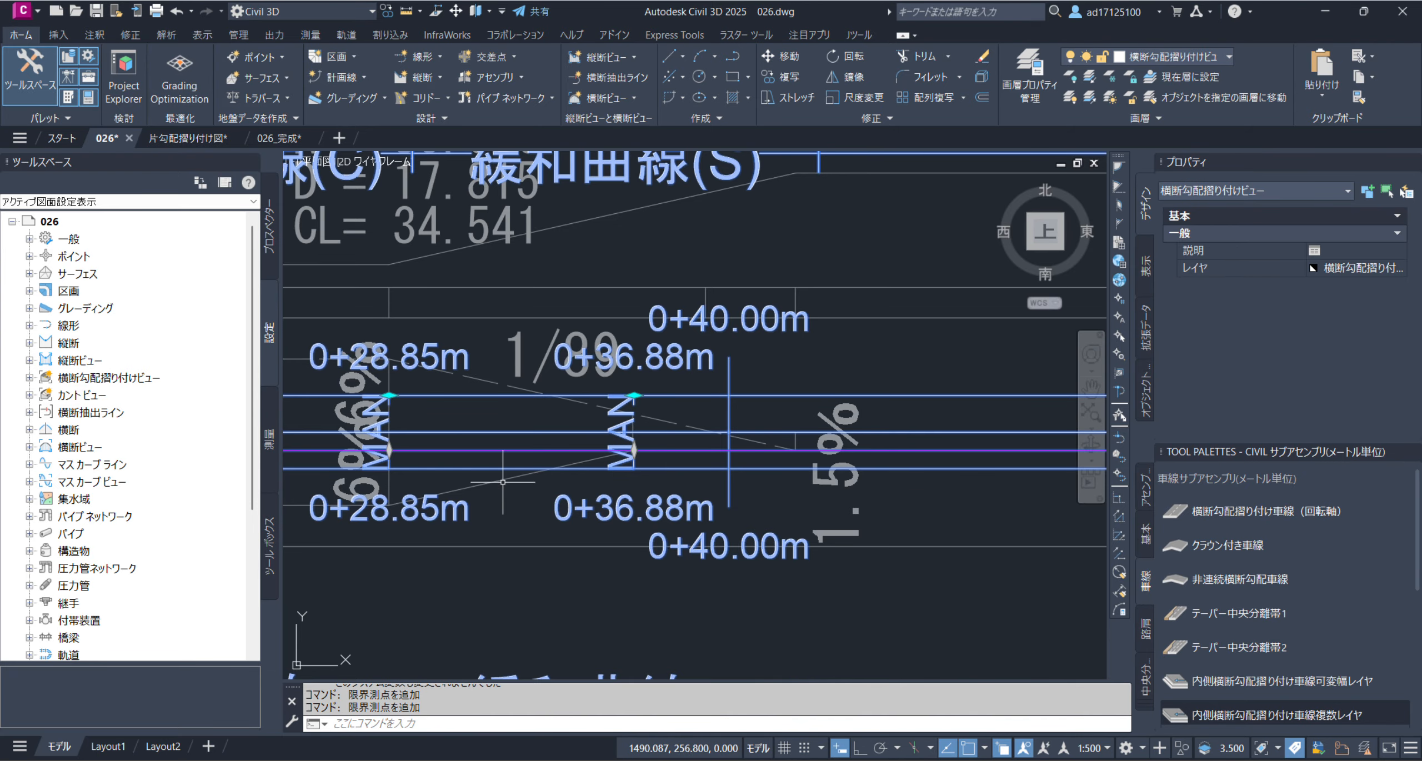
# Add a manual critical station at 1+21.58 m, where the reference band's solid edge starts sloping in the 1/109 transition
pyautogui.moveTo(634, 397)
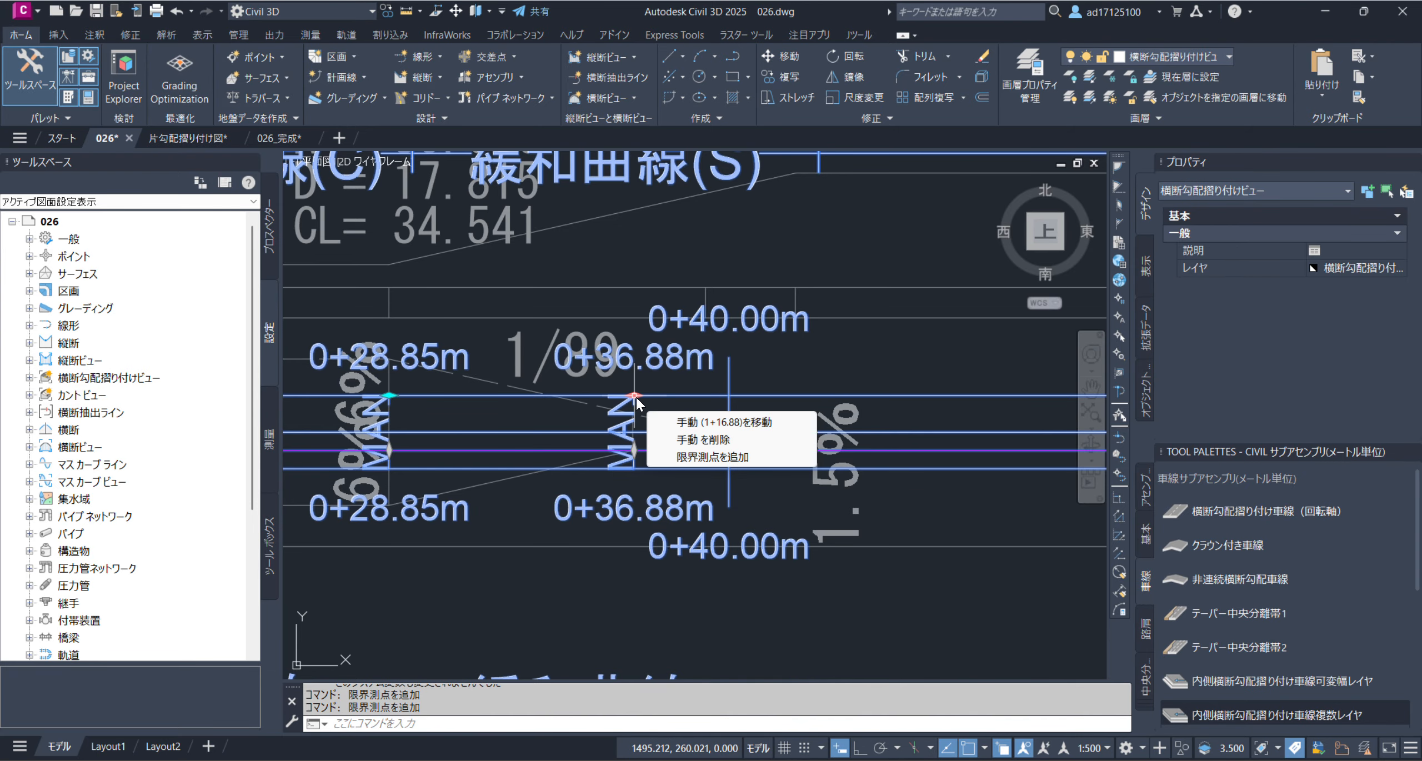
pyautogui.click(707, 457)
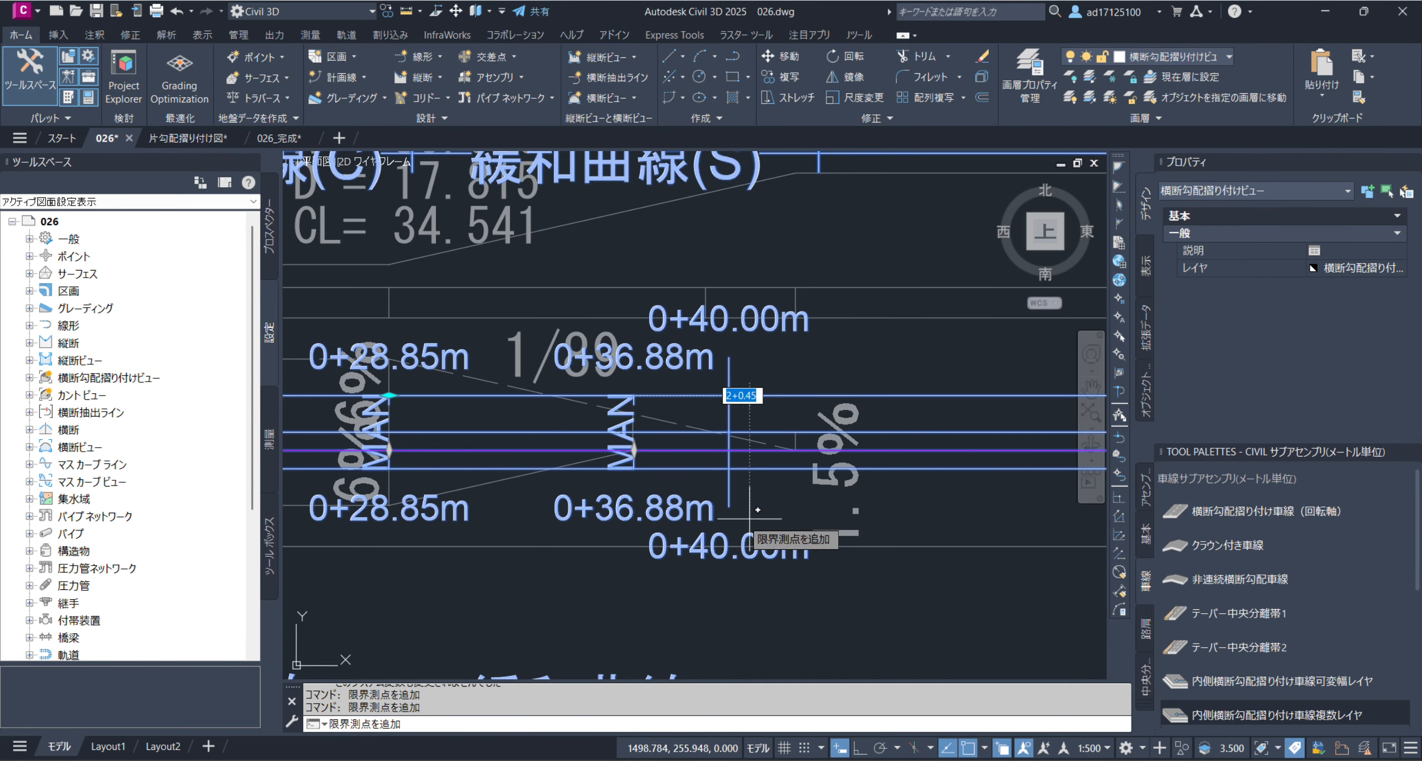
pyautogui.scroll(-2, 648, 505)
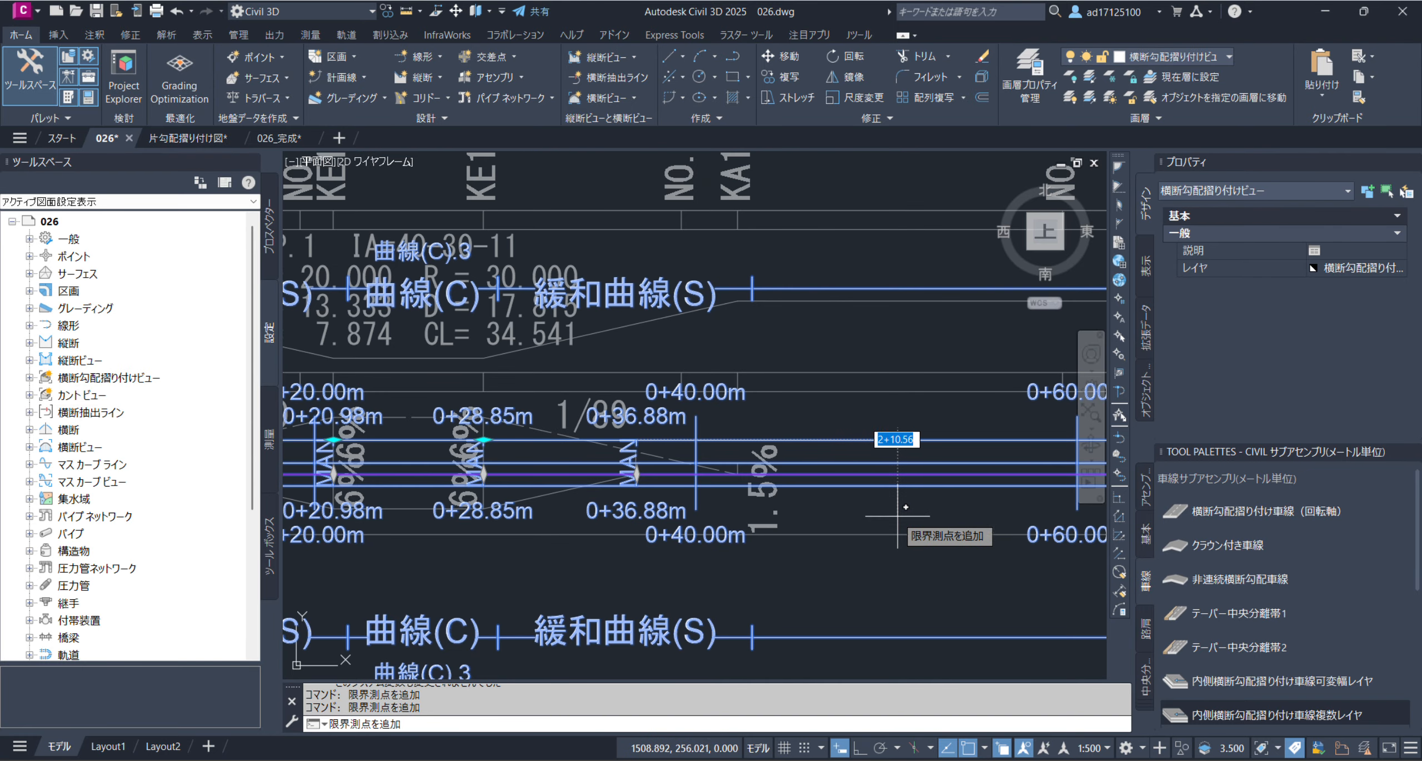
pyautogui.moveTo(906, 502)
pyautogui.mouseDown(button='middle')
pyautogui.moveTo(775, 514)
pyautogui.moveTo(378, 459)
pyautogui.mouseUp(button='middle')
pyautogui.scroll(-3, 392, 472)
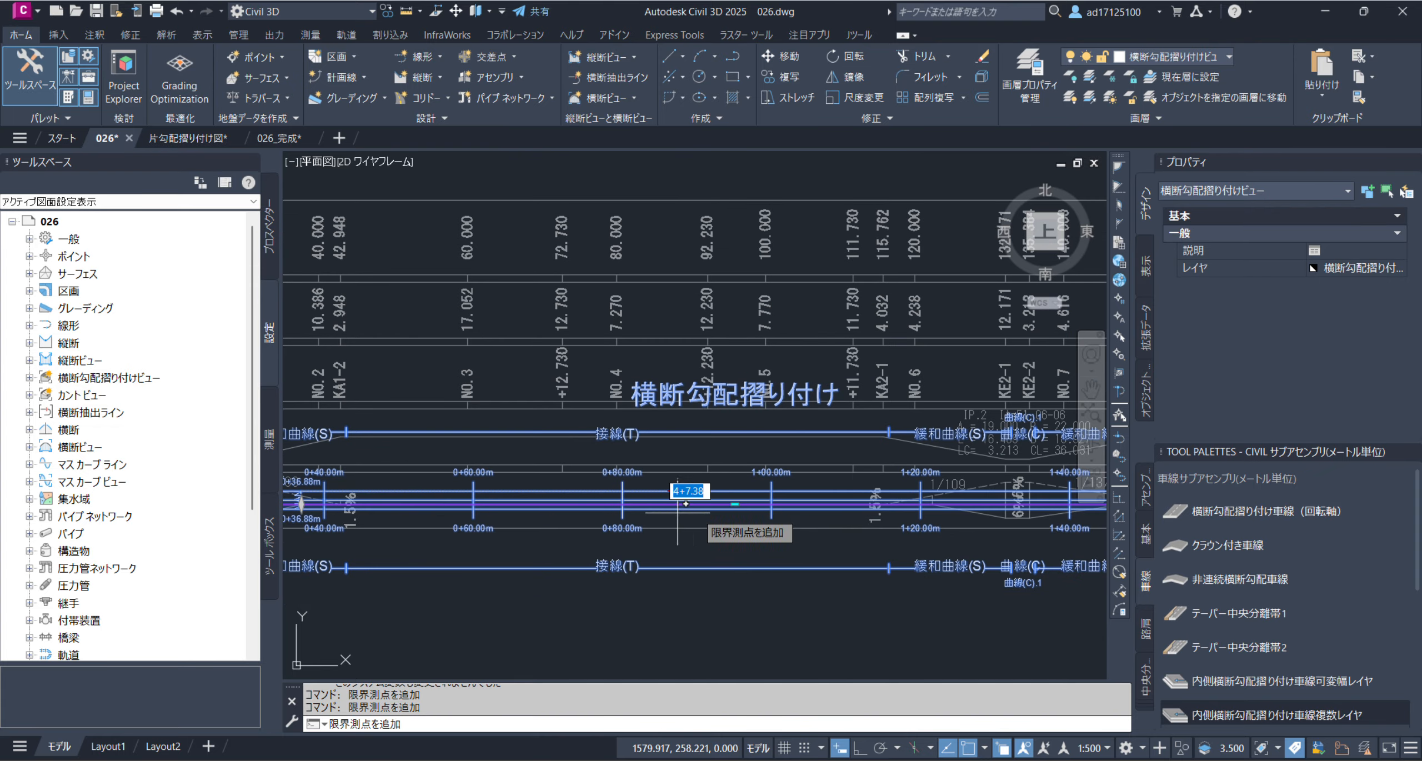
pyautogui.scroll(5, 880, 505)
pyautogui.moveTo(917, 511); pyautogui.dragTo(550, 506, button='middle')
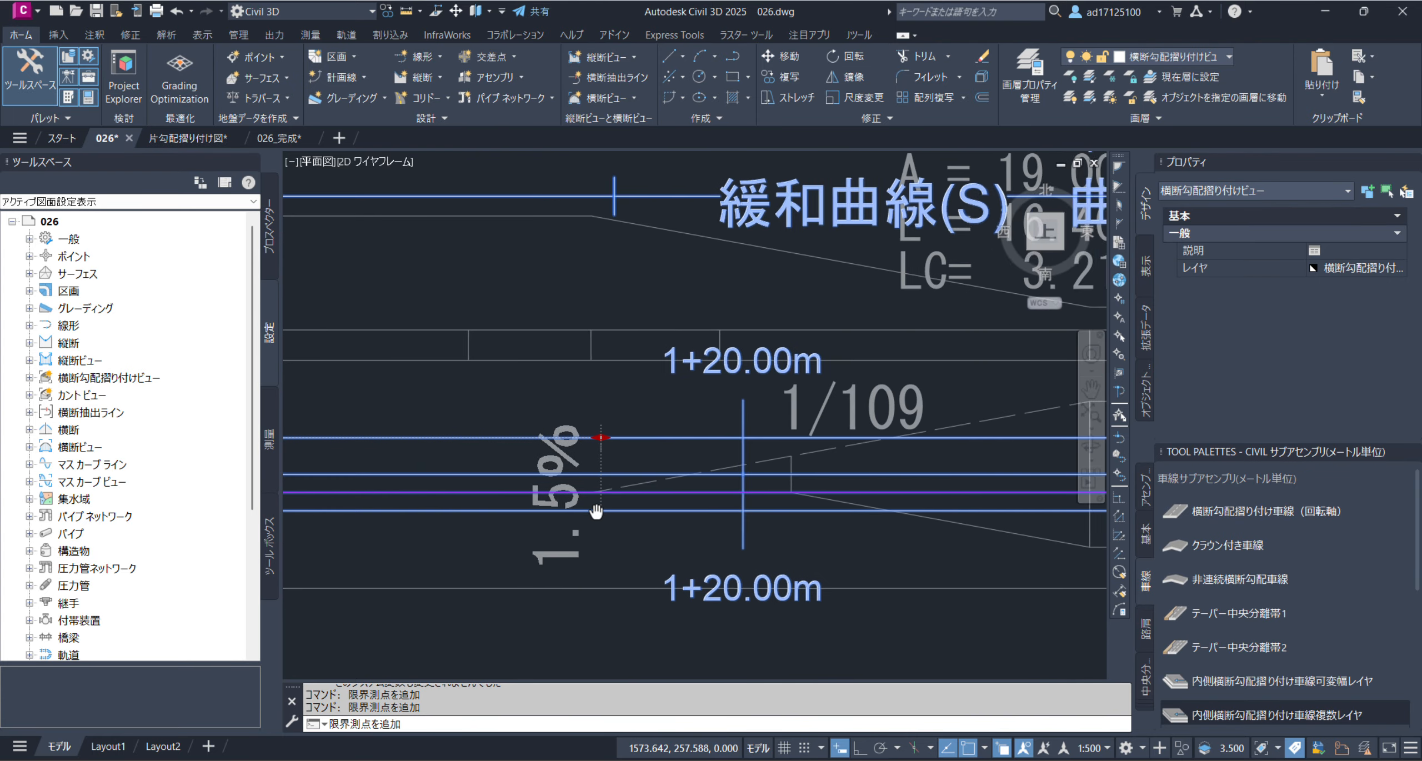
pyautogui.click(714, 494)
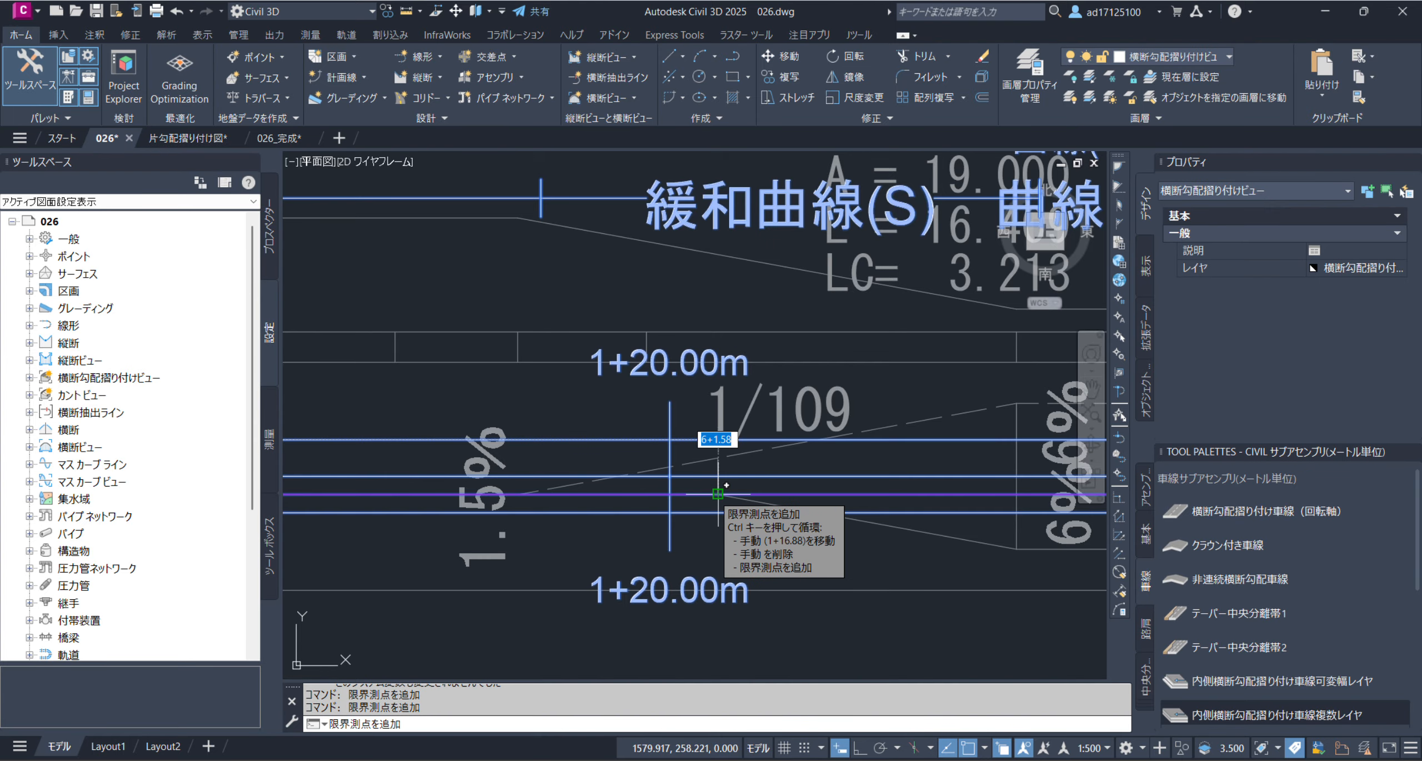
pyautogui.press('Return')
# Add a manual critical station at 1+31.41 m, where the second curve's 6% section starts on the reference band
pyautogui.moveTo(719, 440)
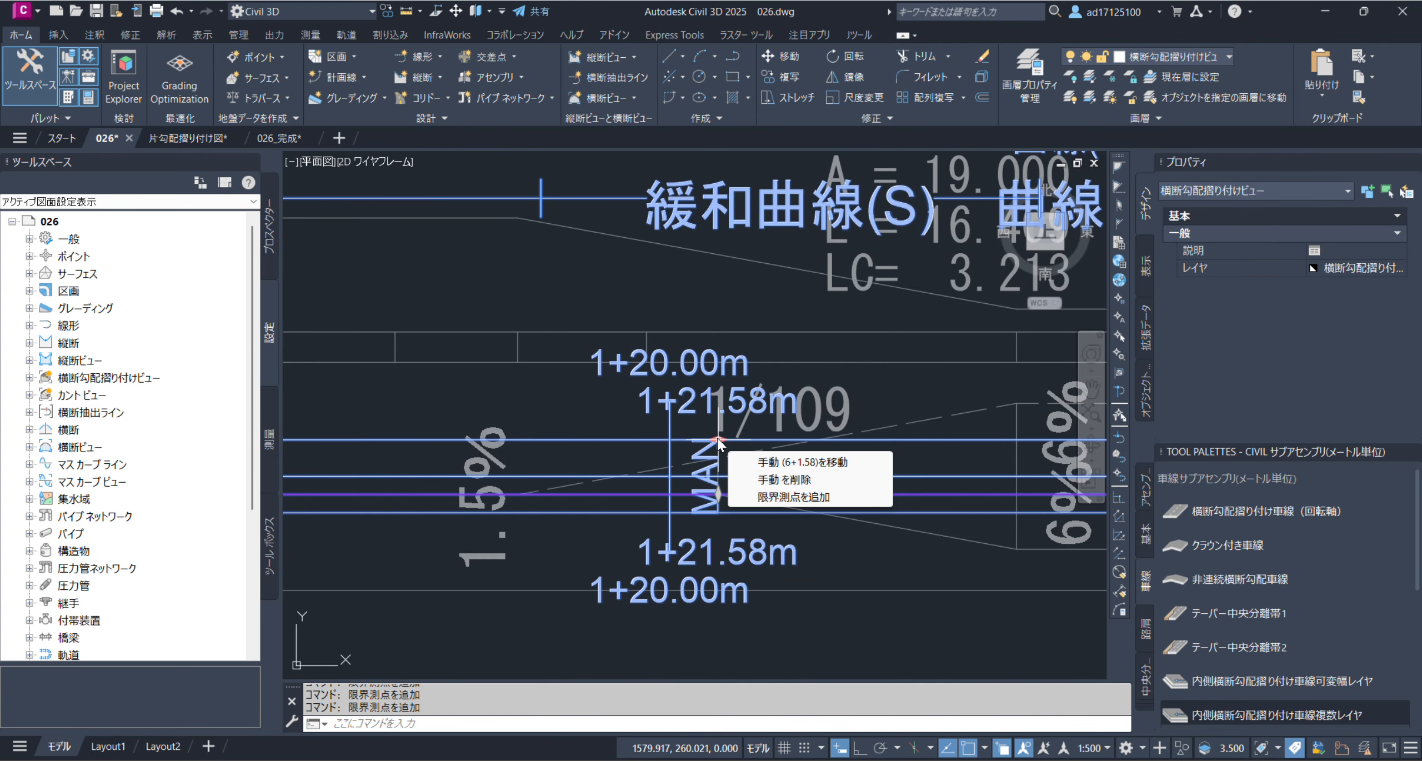
pyautogui.click(764, 496)
pyautogui.moveTo(856, 558); pyautogui.dragTo(481, 561, button='middle')
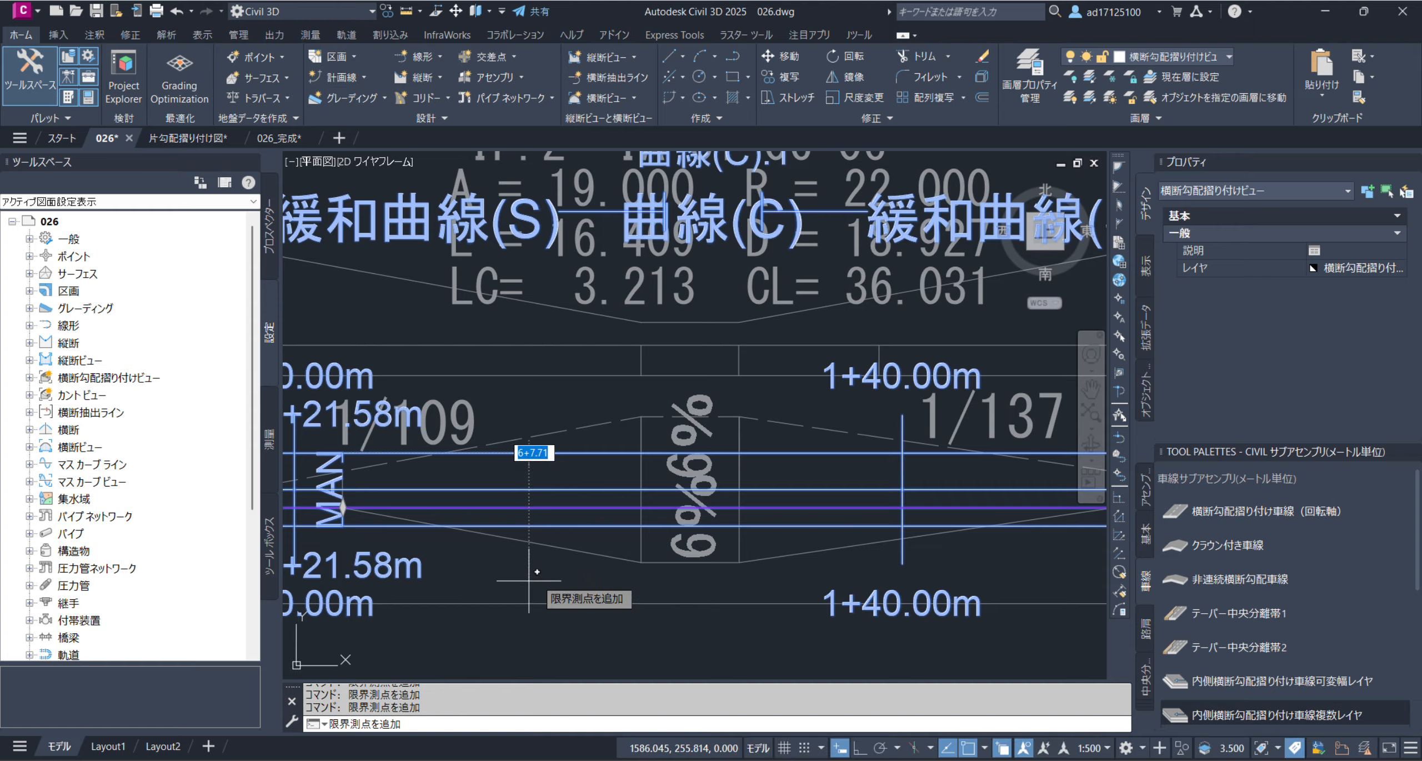
pyautogui.click(635, 563)
pyautogui.press('Return')
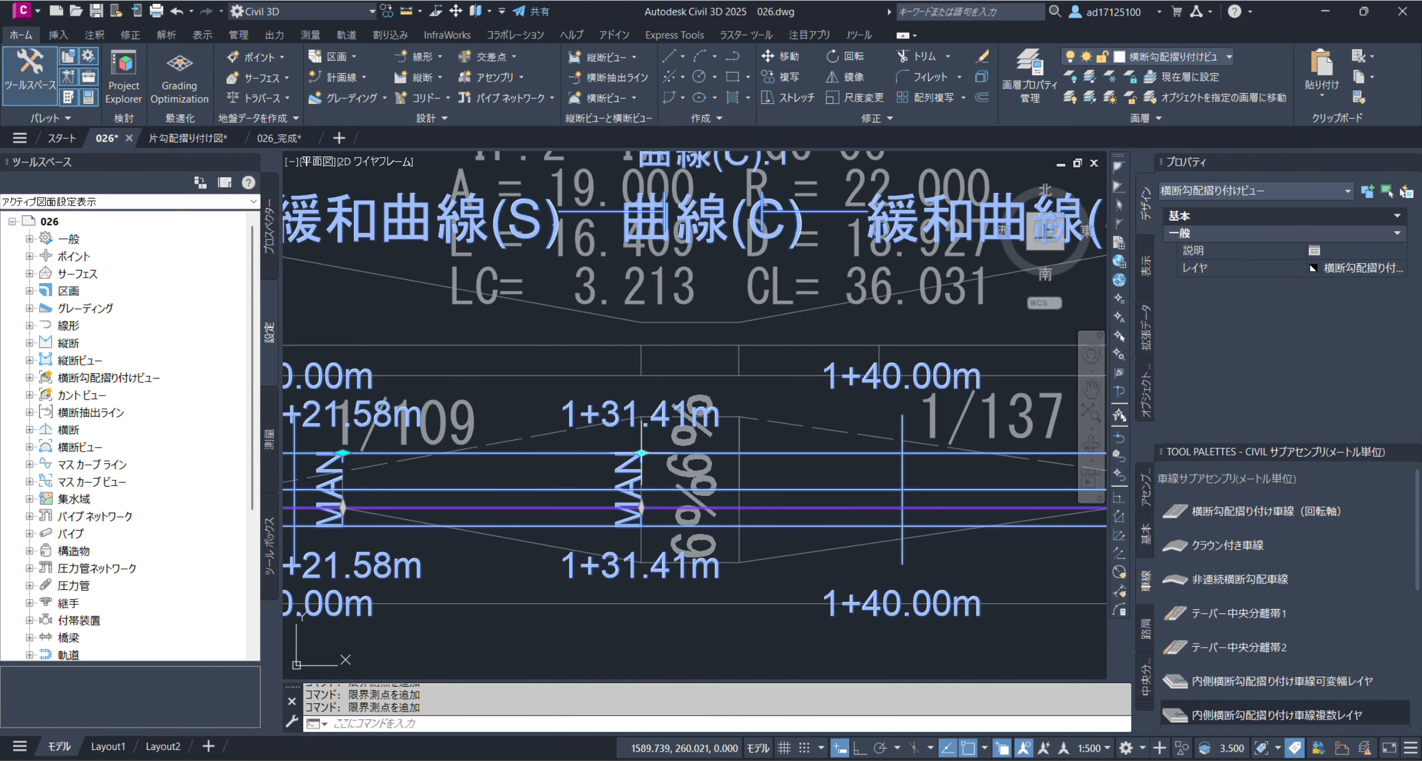
# Add a manual critical station at 1+34.64 m, where the second curve's 6% section ends on the reference band
pyautogui.moveTo(642, 452)
pyautogui.click(694, 510)
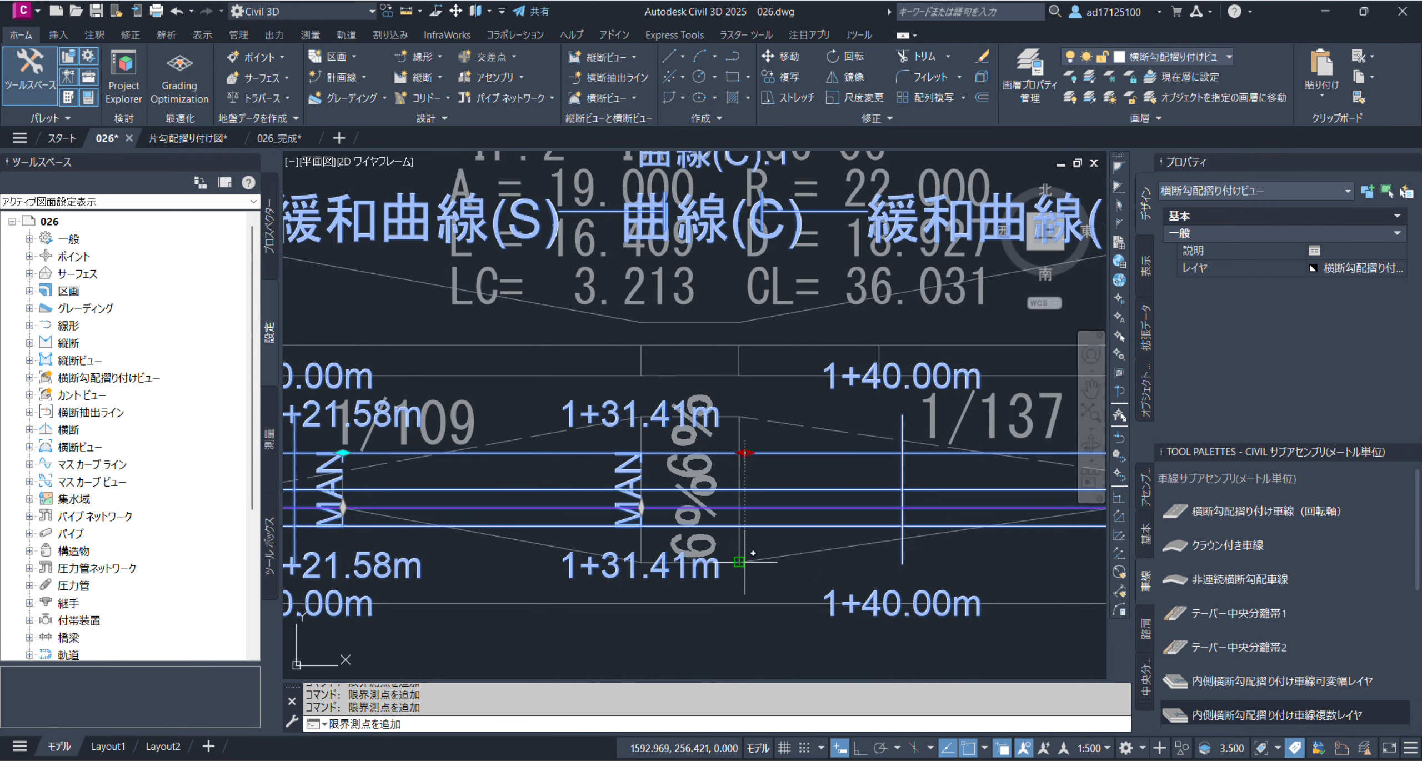
pyautogui.click(742, 562)
pyautogui.press('Return')
# Add a manual critical station at 1+51.03 m, where the reference band's 1/137 and 1/103 transitions meet
pyautogui.moveTo(739, 453)
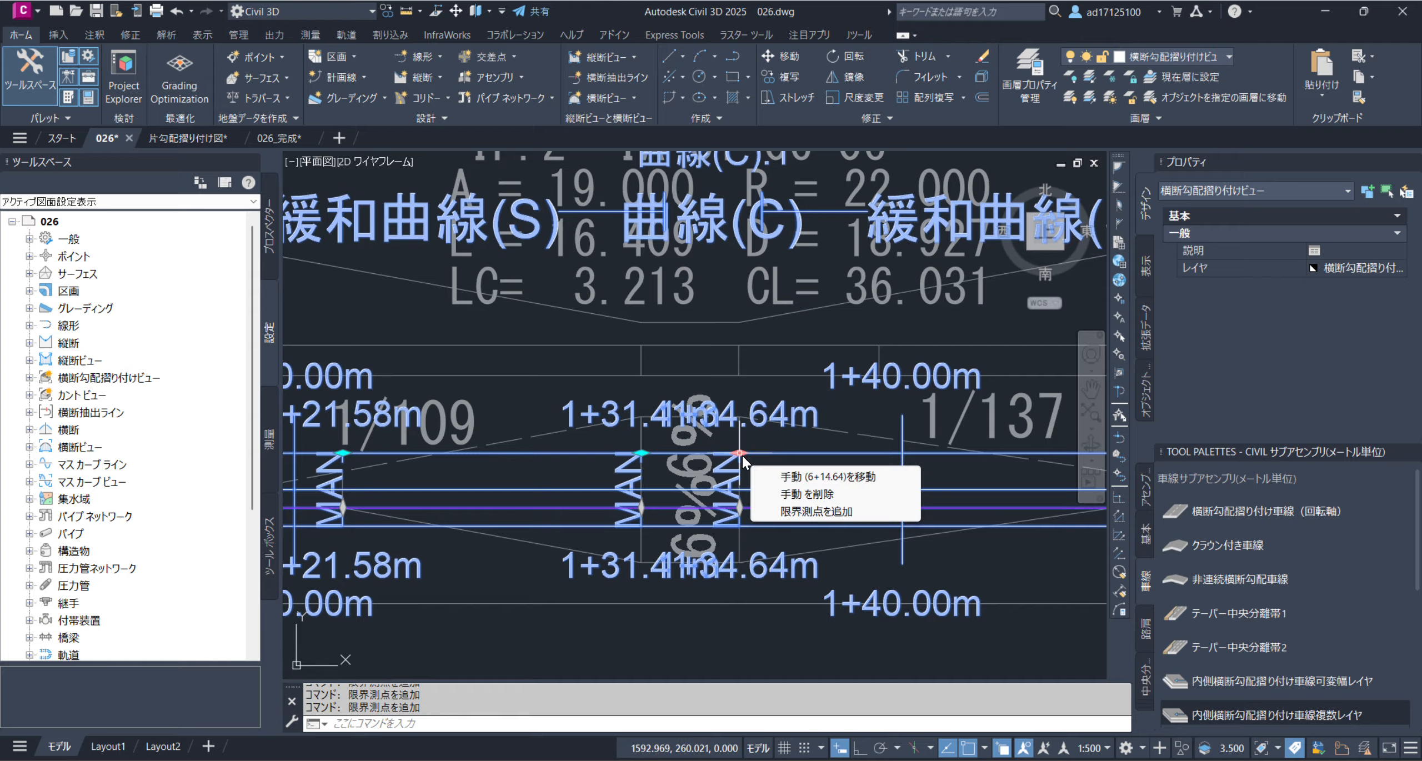
pyautogui.click(800, 511)
pyautogui.moveTo(876, 553); pyautogui.dragTo(694, 584, button='middle')
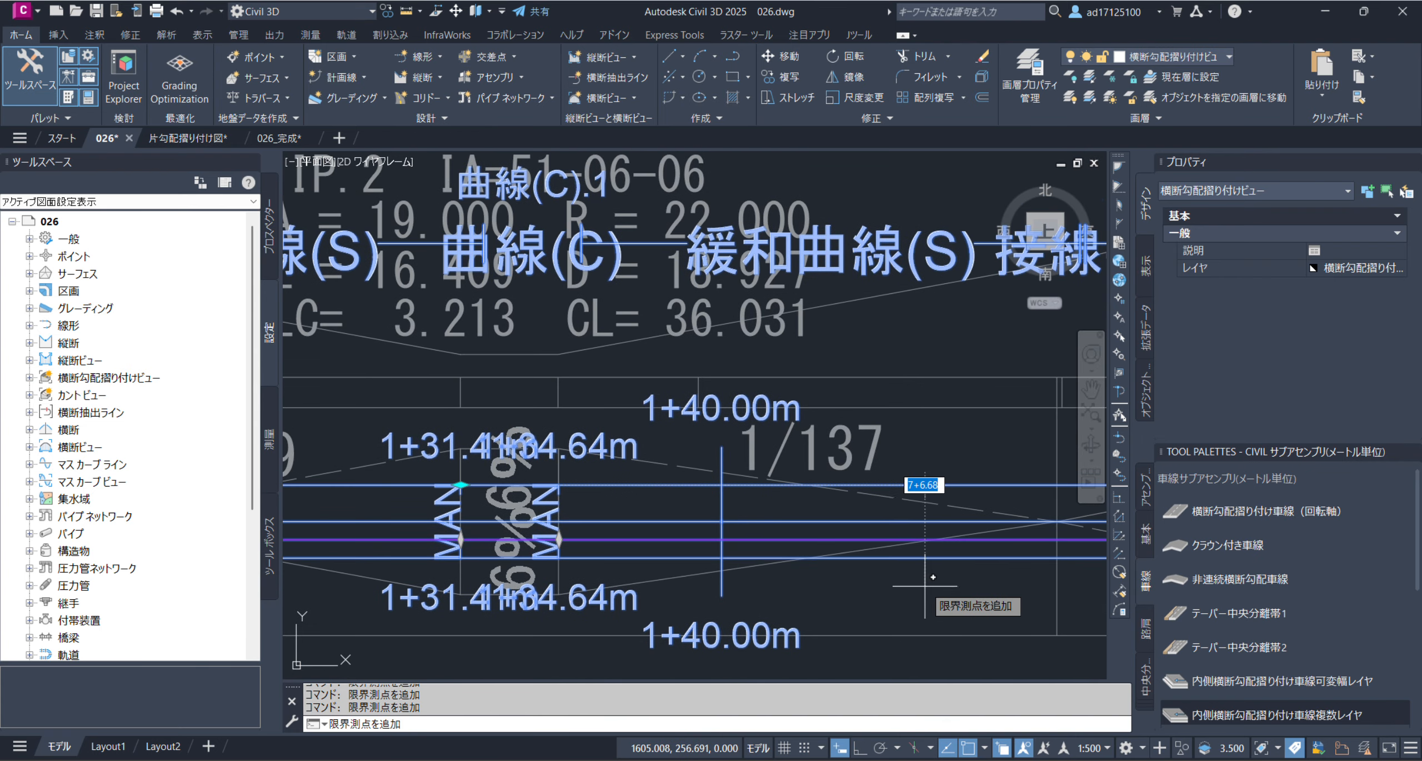
pyautogui.moveTo(921, 586); pyautogui.dragTo(633, 600, button='middle')
pyautogui.click(772, 536)
pyautogui.press('Return')
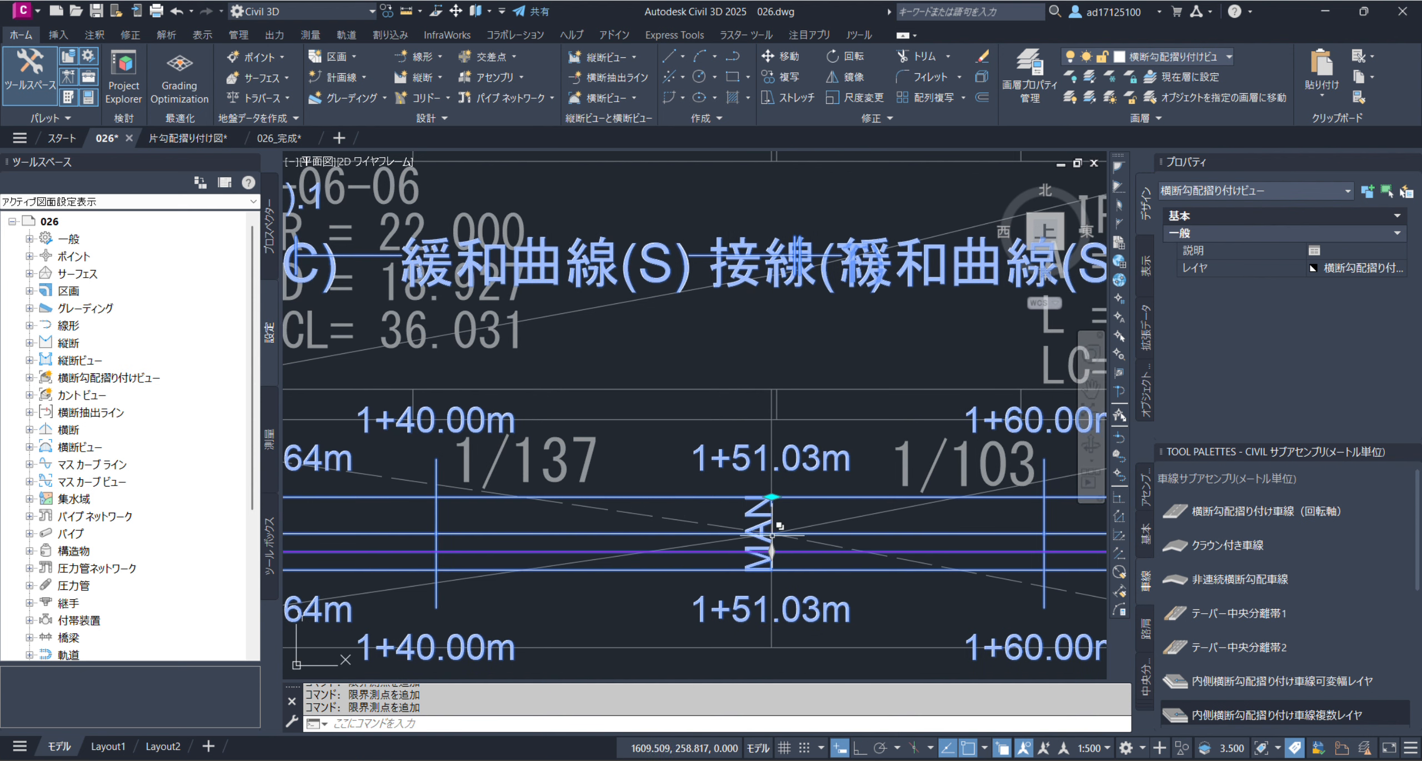
# Add a manual critical station at 1+63.39 m, where the third curve's 6% section starts on the reference band
pyautogui.moveTo(772, 496)
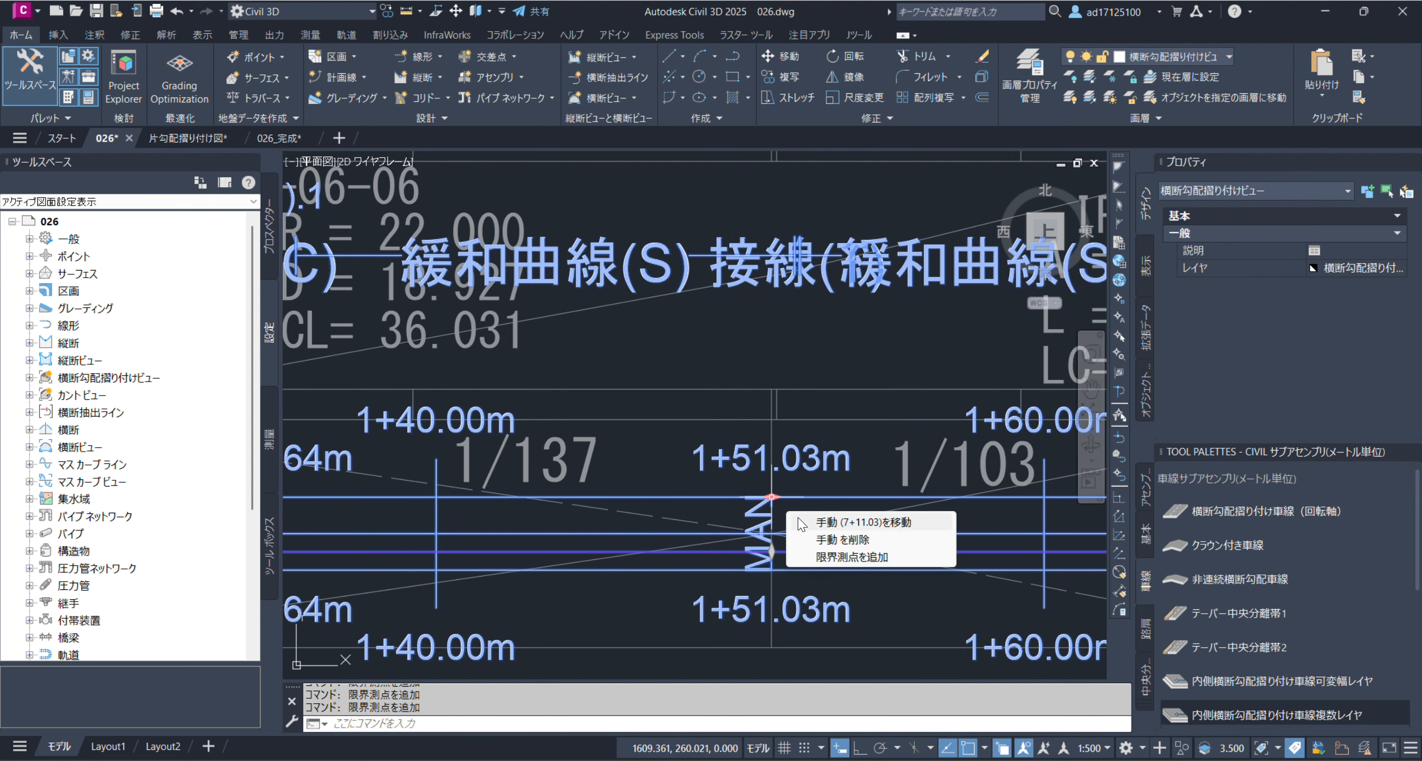
pyautogui.click(900, 558)
pyautogui.moveTo(903, 571); pyautogui.dragTo(396, 561, button='middle')
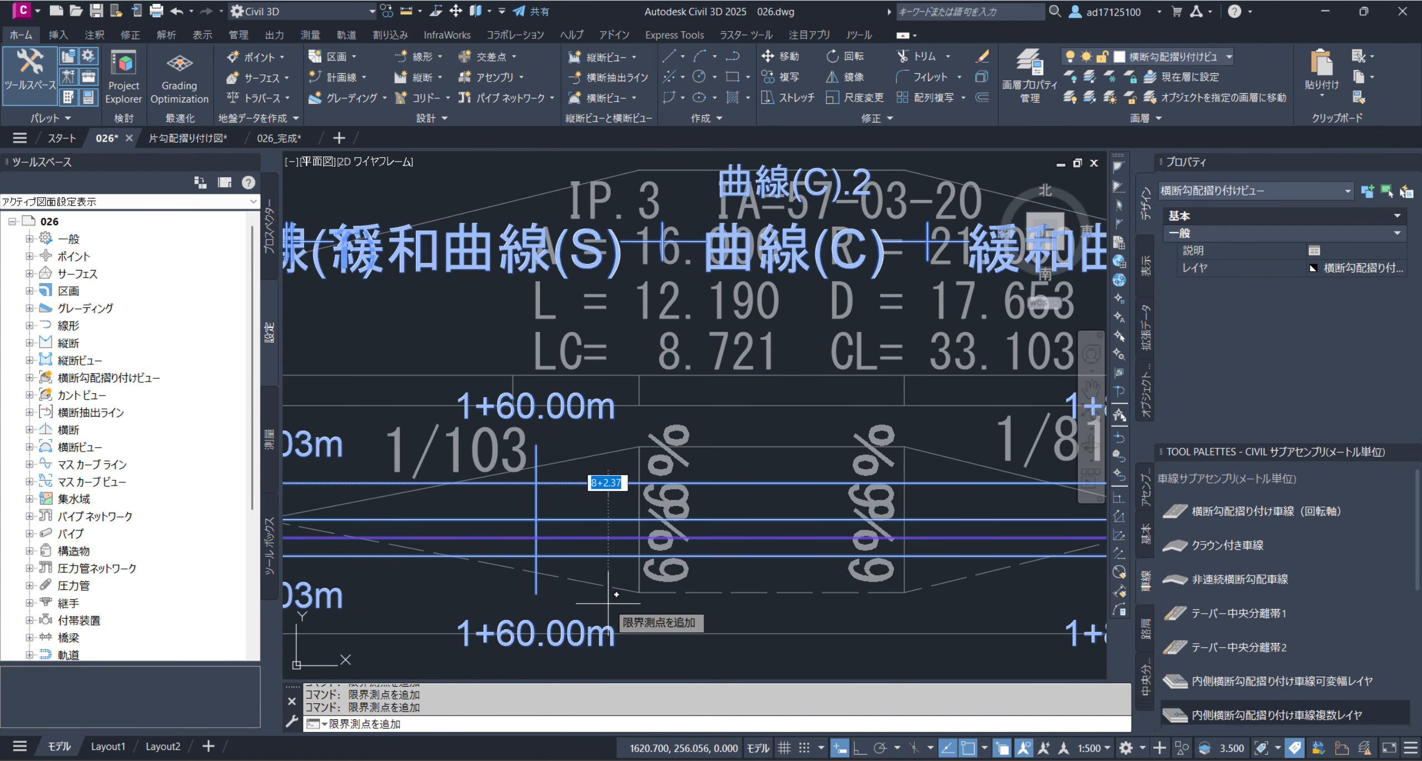
pyautogui.click(640, 445)
pyautogui.press('Return')
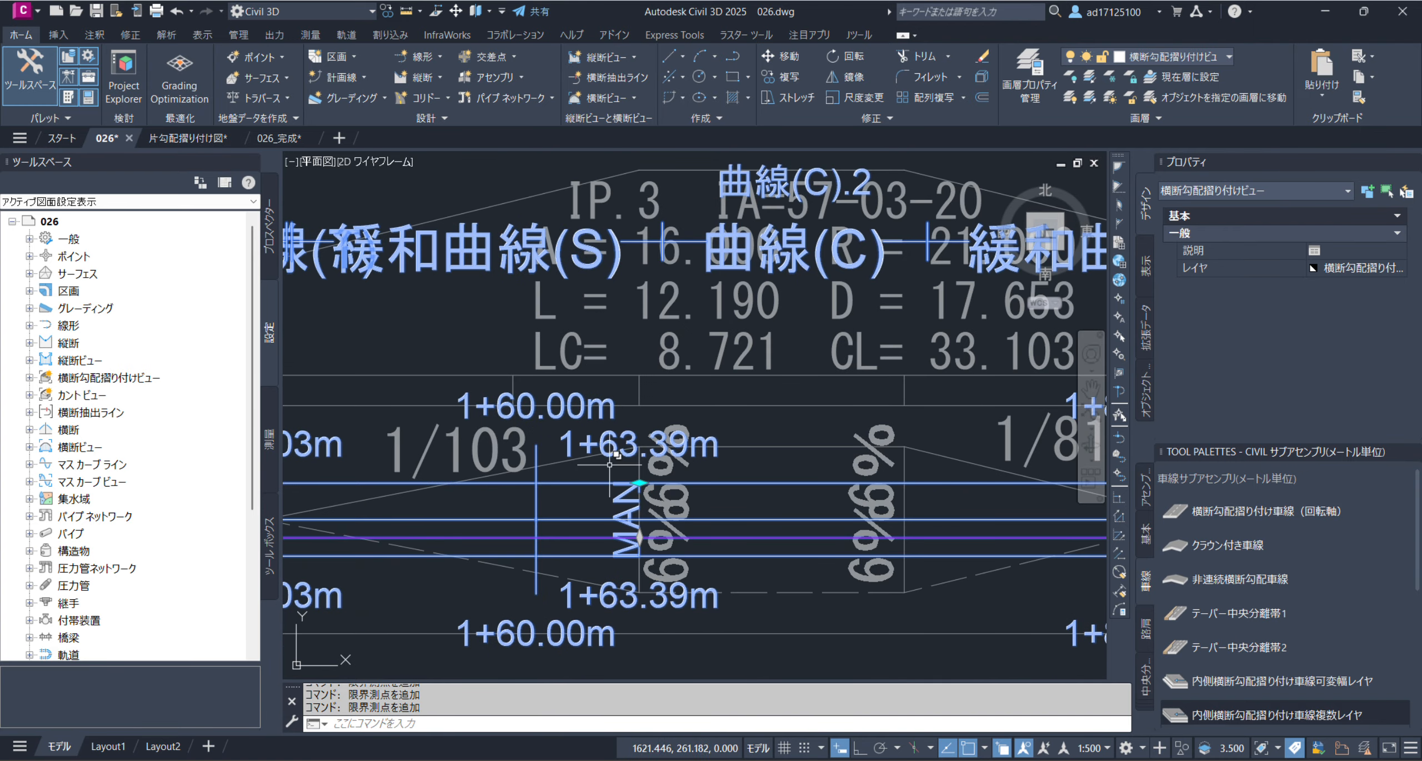
# Add a manual critical station at 1+72.11 m, where the third curve's 6% section ends on the reference band
pyautogui.moveTo(639, 482)
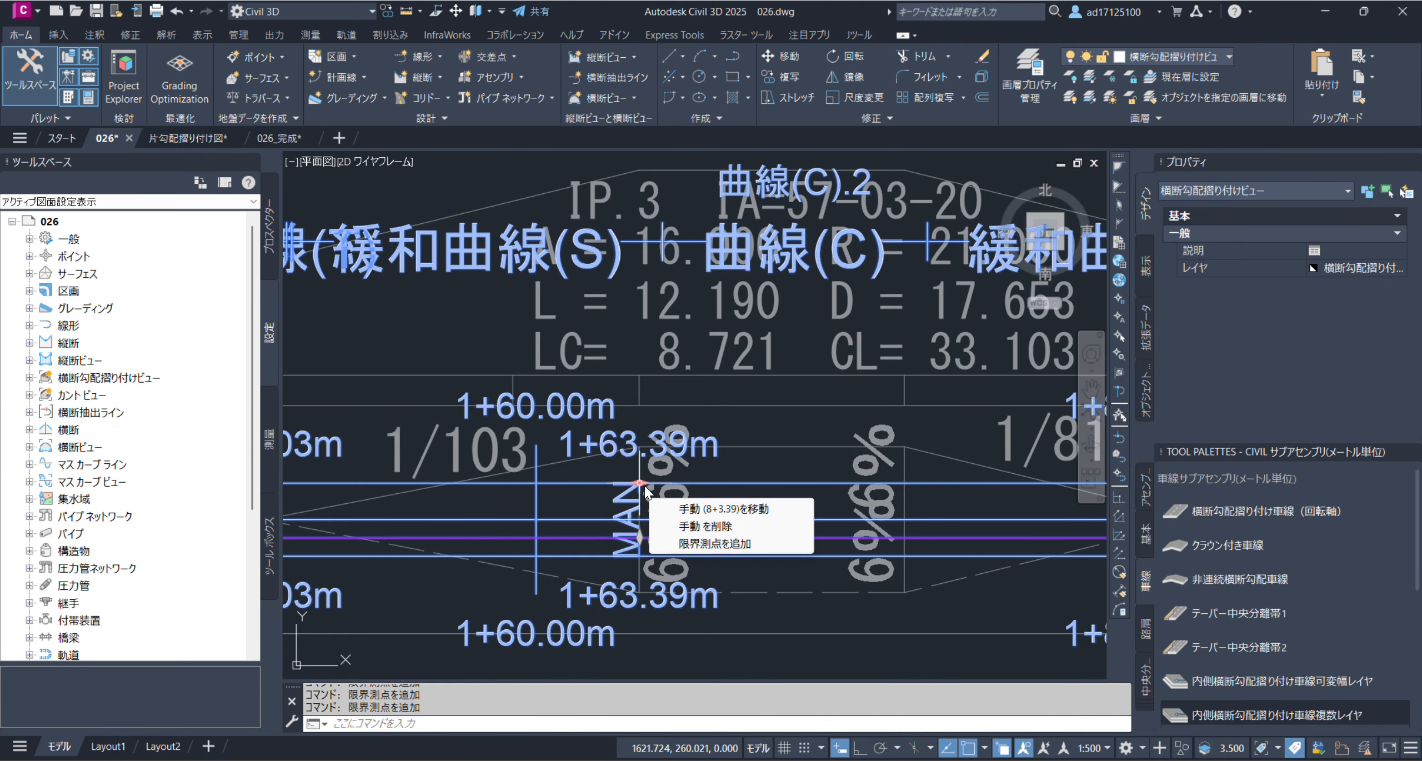
pyautogui.click(722, 543)
pyautogui.click(905, 482)
pyautogui.press('Return')
# Add a manual critical station where the reference band's 1/81 transition reaches the final 1.5% section
pyautogui.moveTo(910, 485); pyautogui.dragTo(722, 483, button='middle')
pyautogui.moveTo(723, 482)
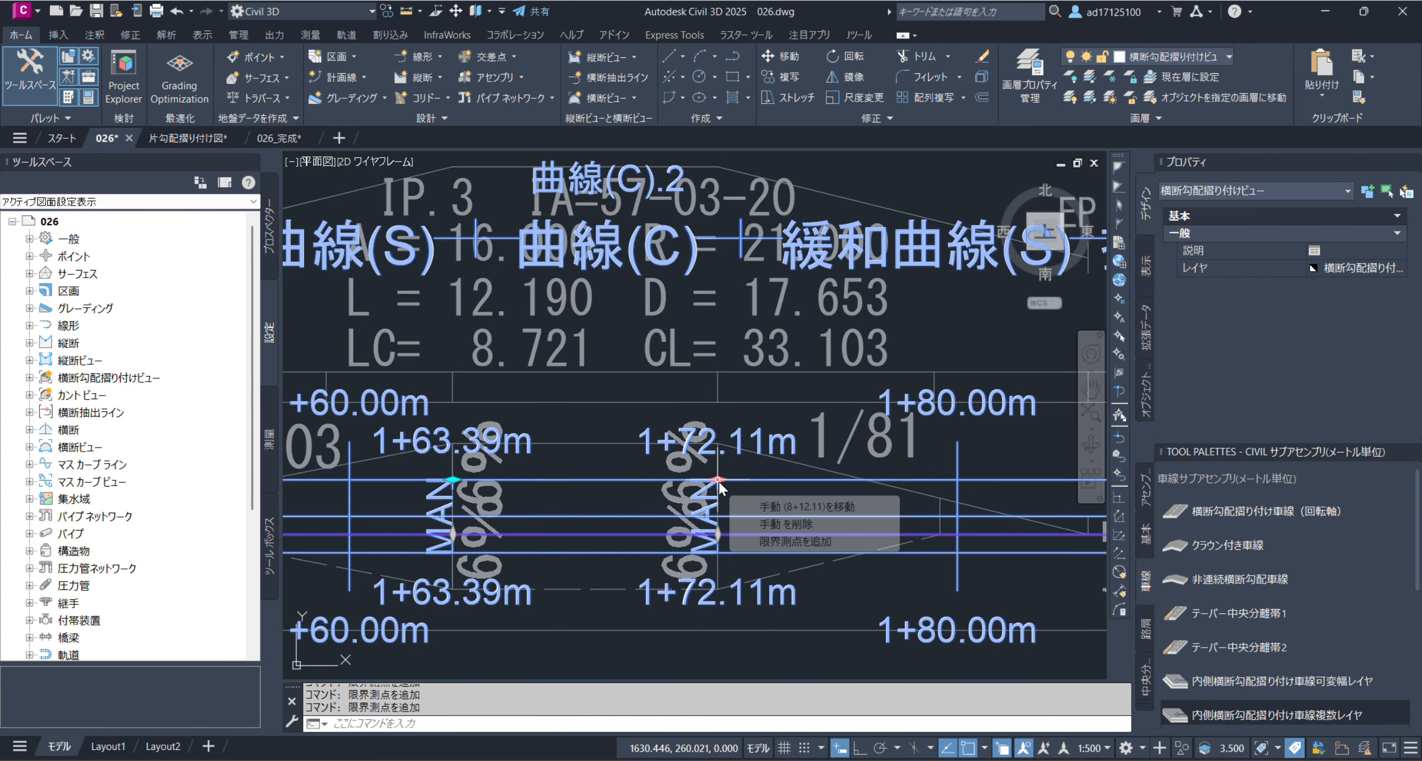
pyautogui.click(795, 543)
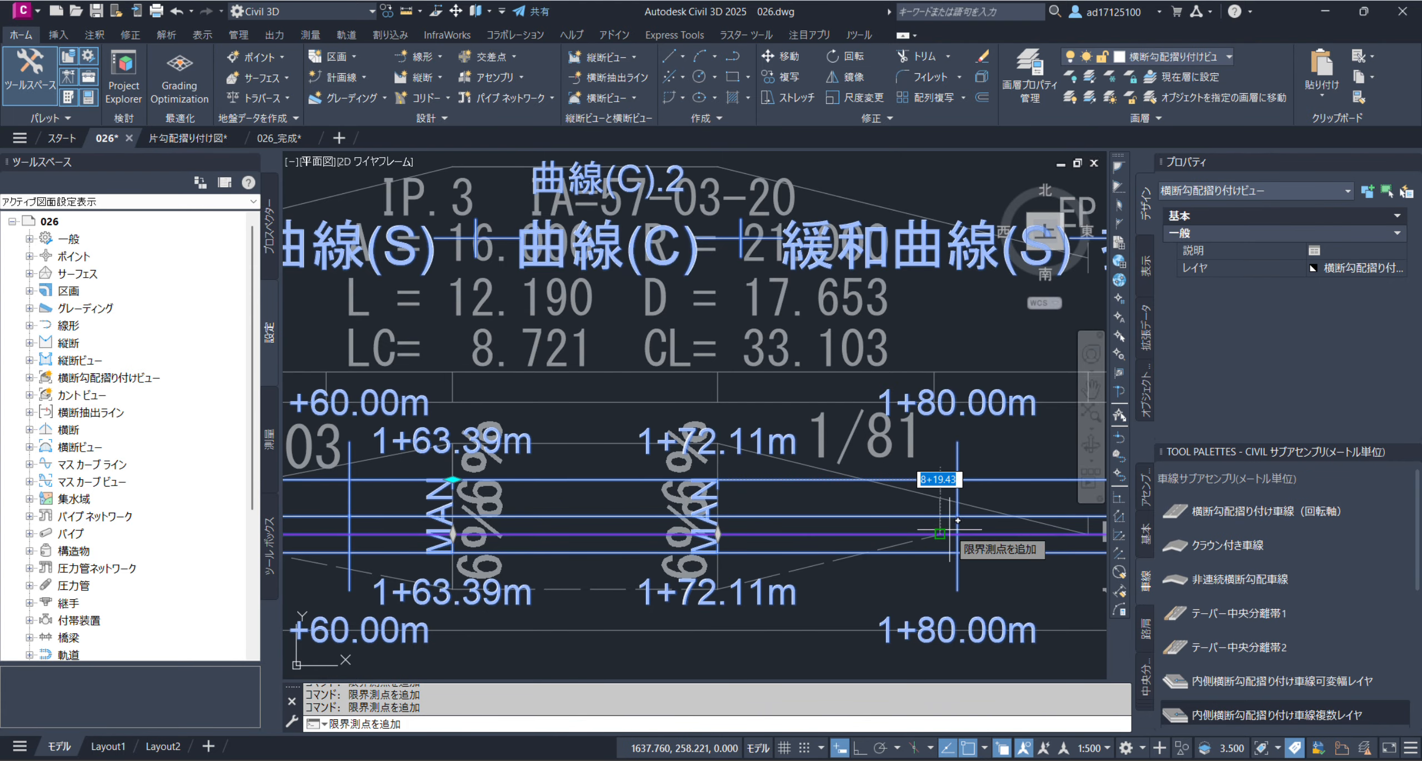
pyautogui.moveTo(944, 522); pyautogui.dragTo(719, 542, button='middle')
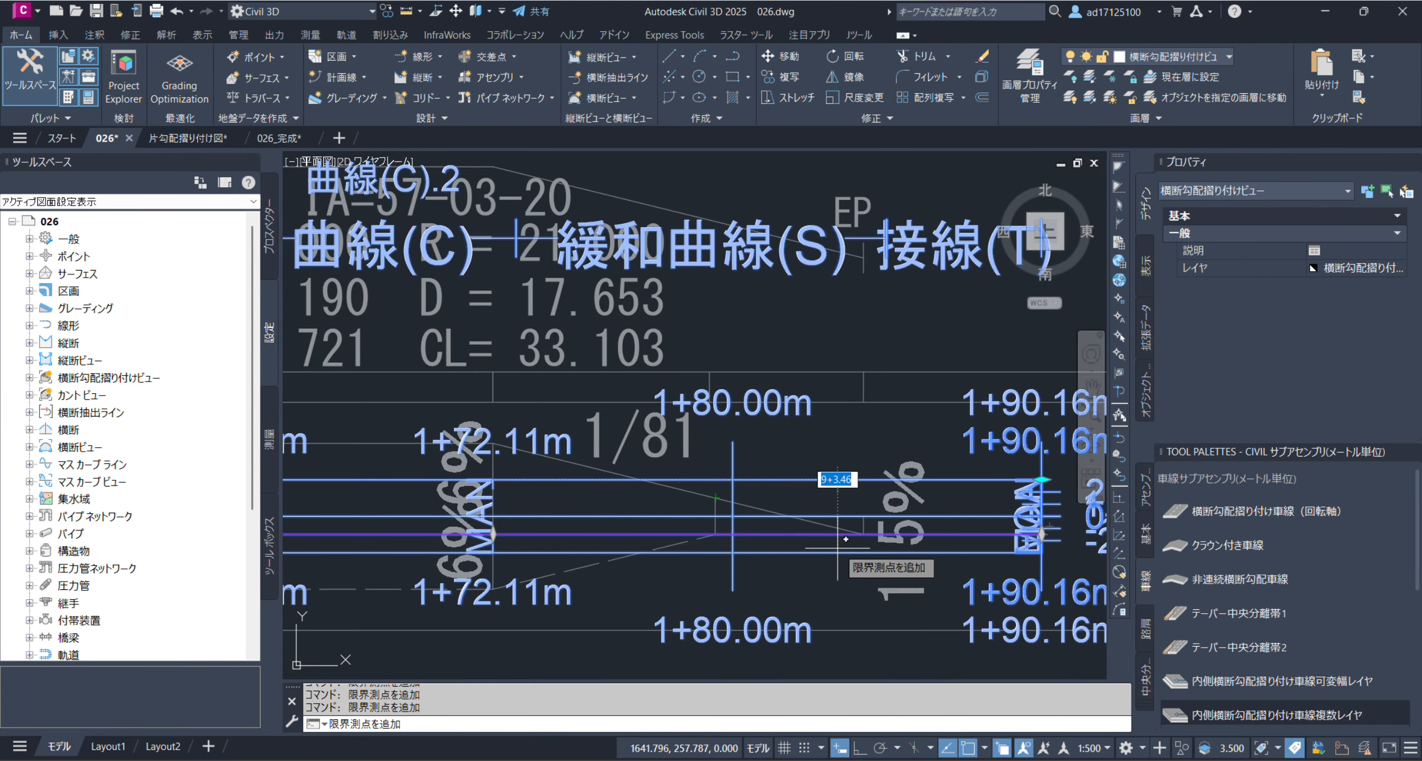
pyautogui.click(864, 479)
pyautogui.press('Return')
# Examine the crossfall grips of the first curve's critical stations at 0+12.98 m and 0+20.98 m against the reference band
pyautogui.scroll(-10, 933, 535)
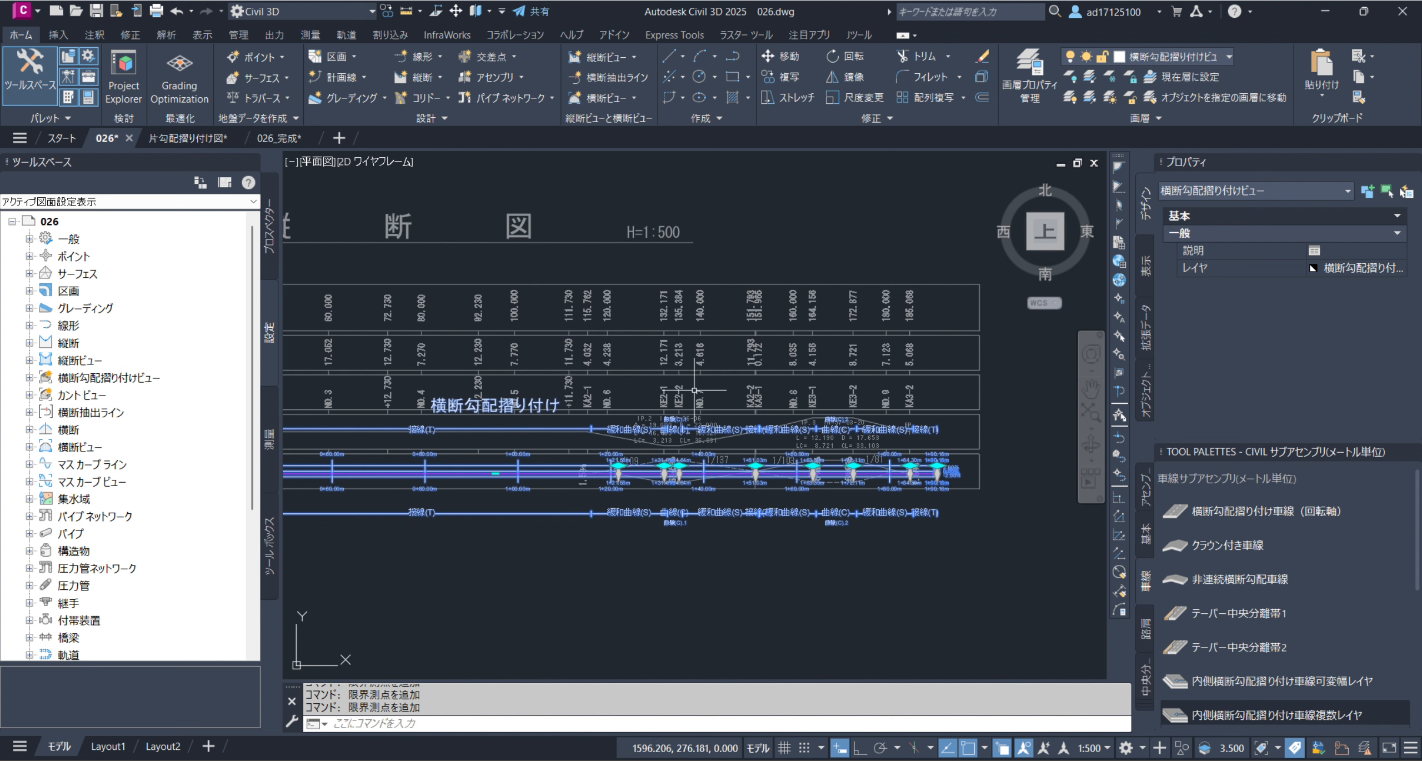
pyautogui.scroll(-4, 666, 406)
pyautogui.scroll(6, 500, 428)
pyautogui.scroll(8, 477, 426)
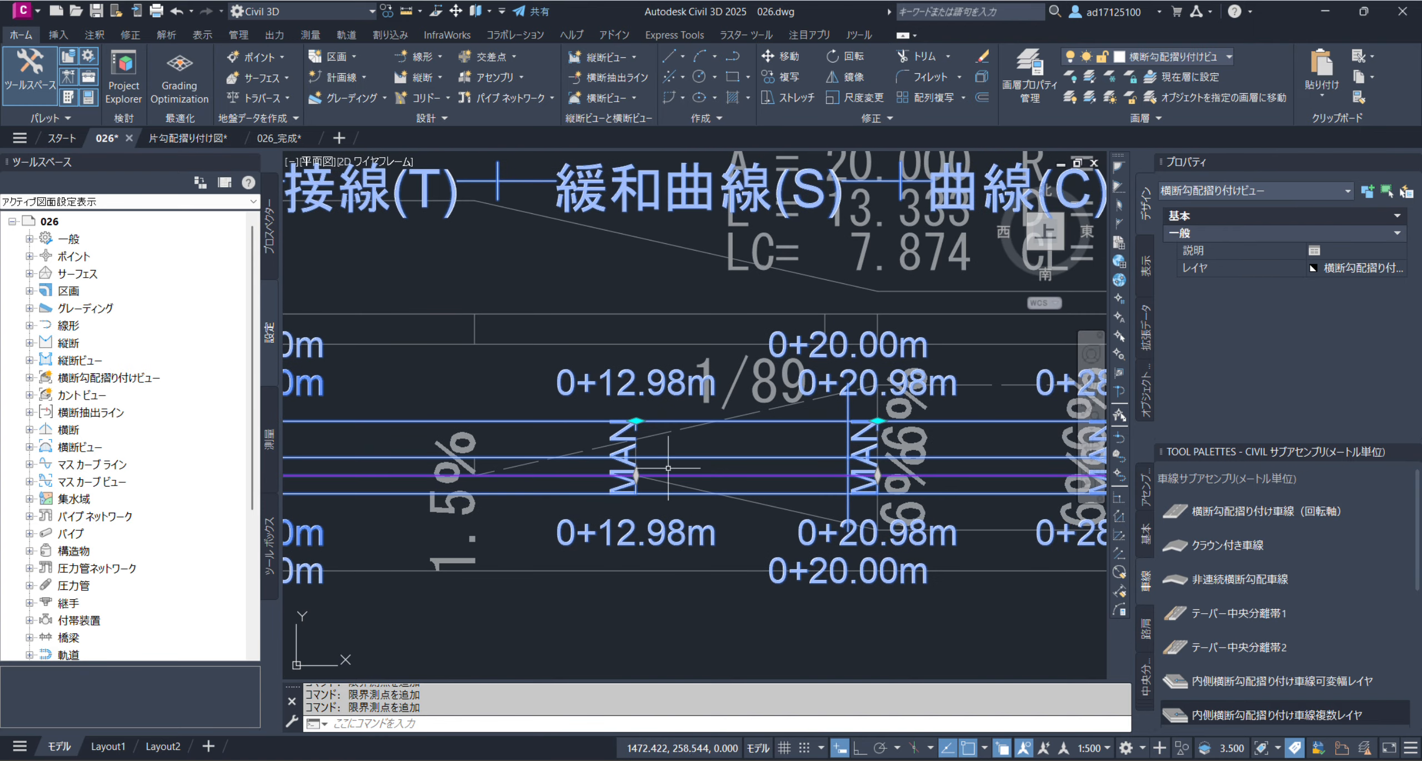
pyautogui.scroll(4, 649, 486)
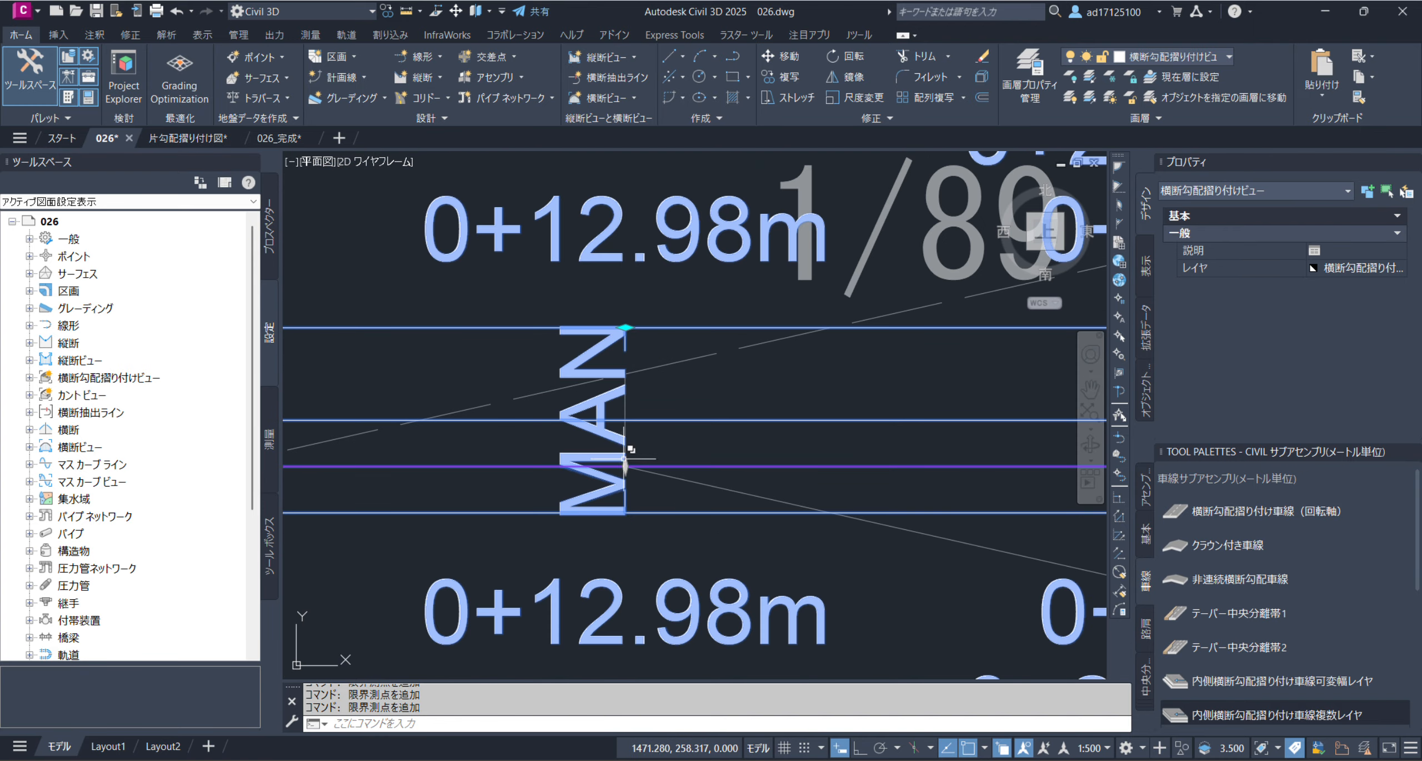
pyautogui.scroll(-4, 626, 468)
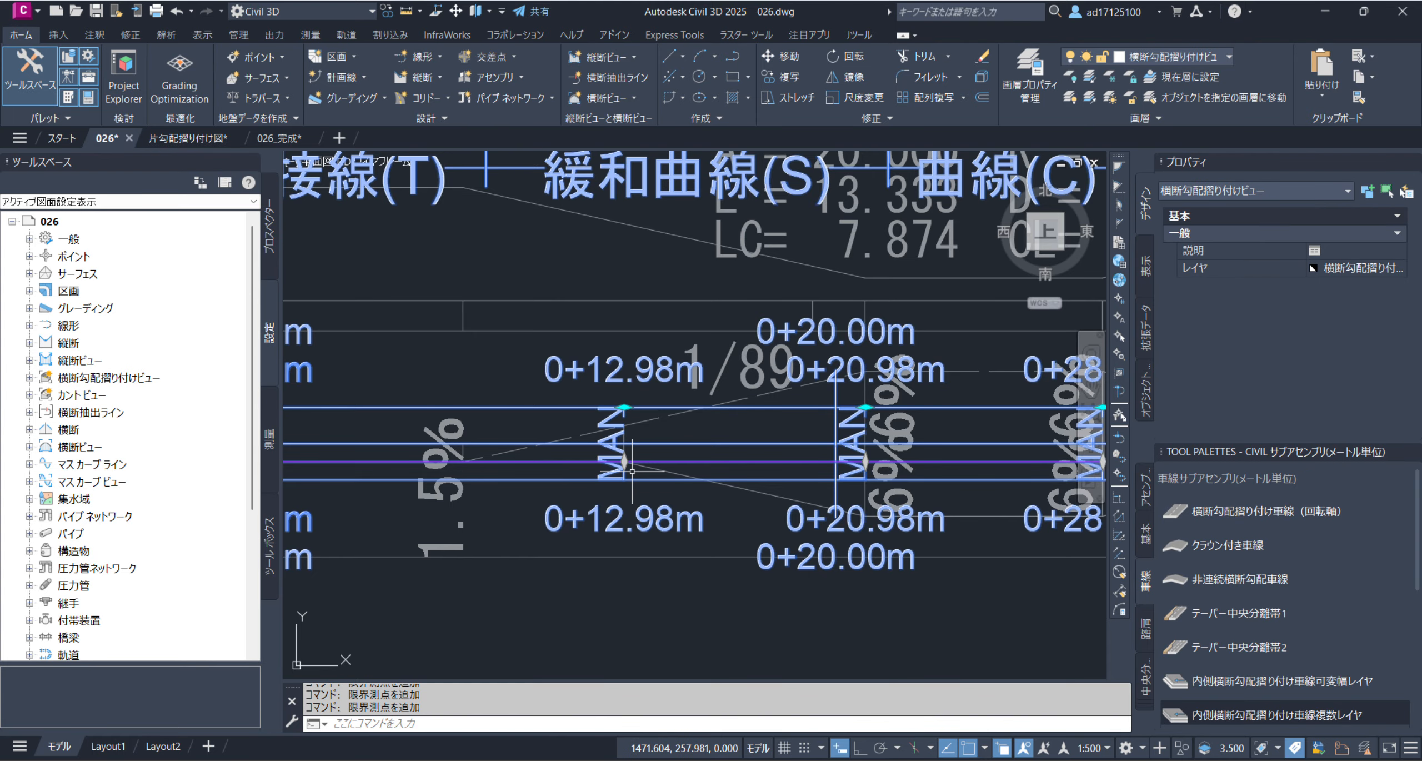
pyautogui.moveTo(726, 490); pyautogui.dragTo(522, 464, button='middle')
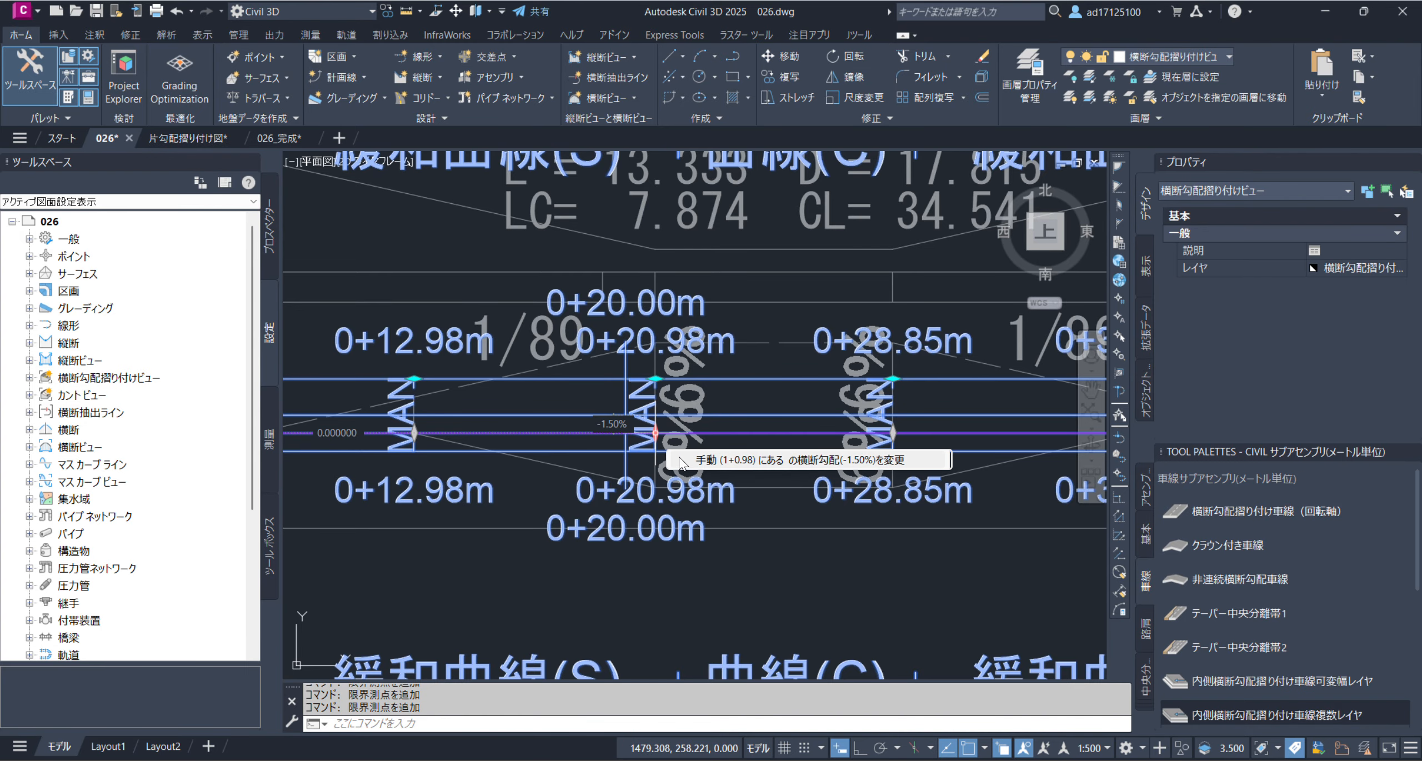
pyautogui.scroll(6, 716, 428)
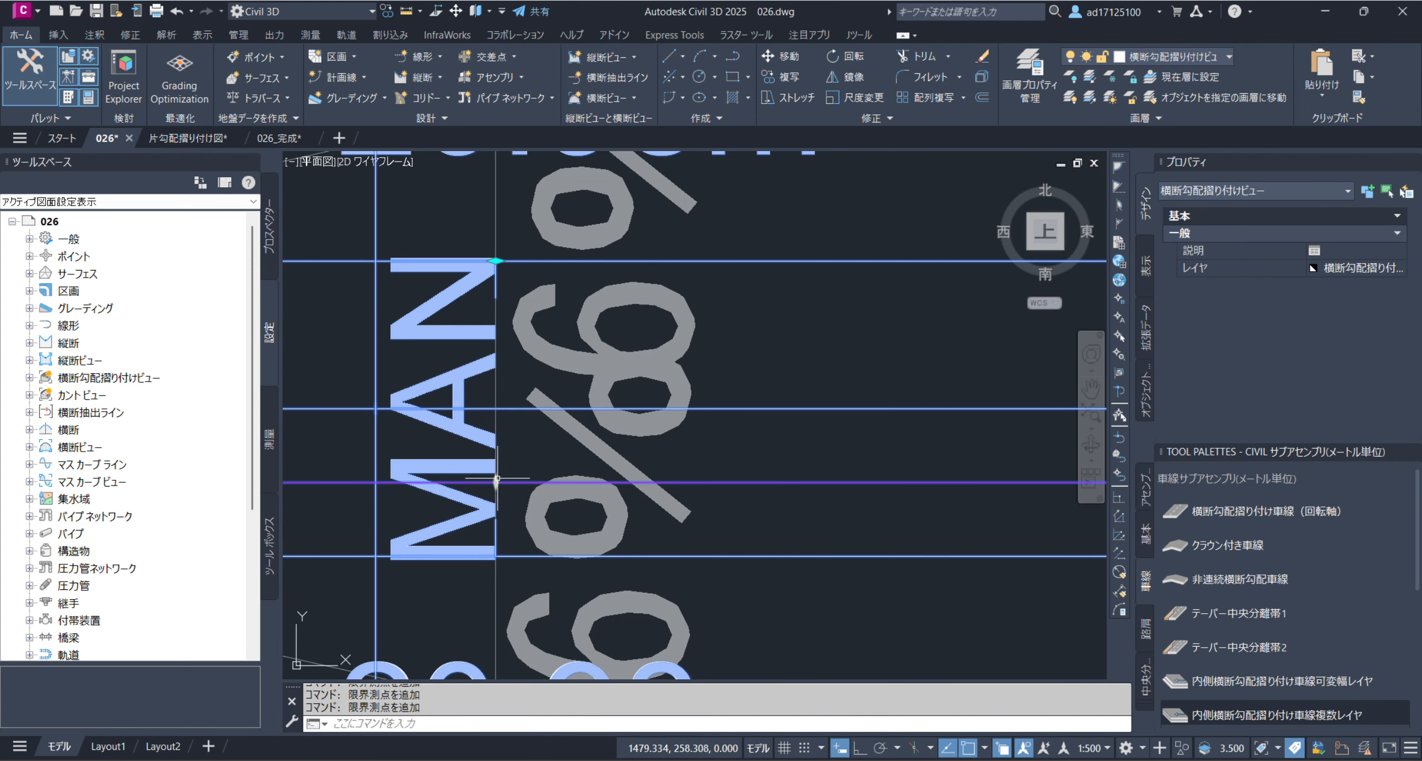
pyautogui.scroll(-4, 534, 459)
pyautogui.scroll(-4, 551, 461)
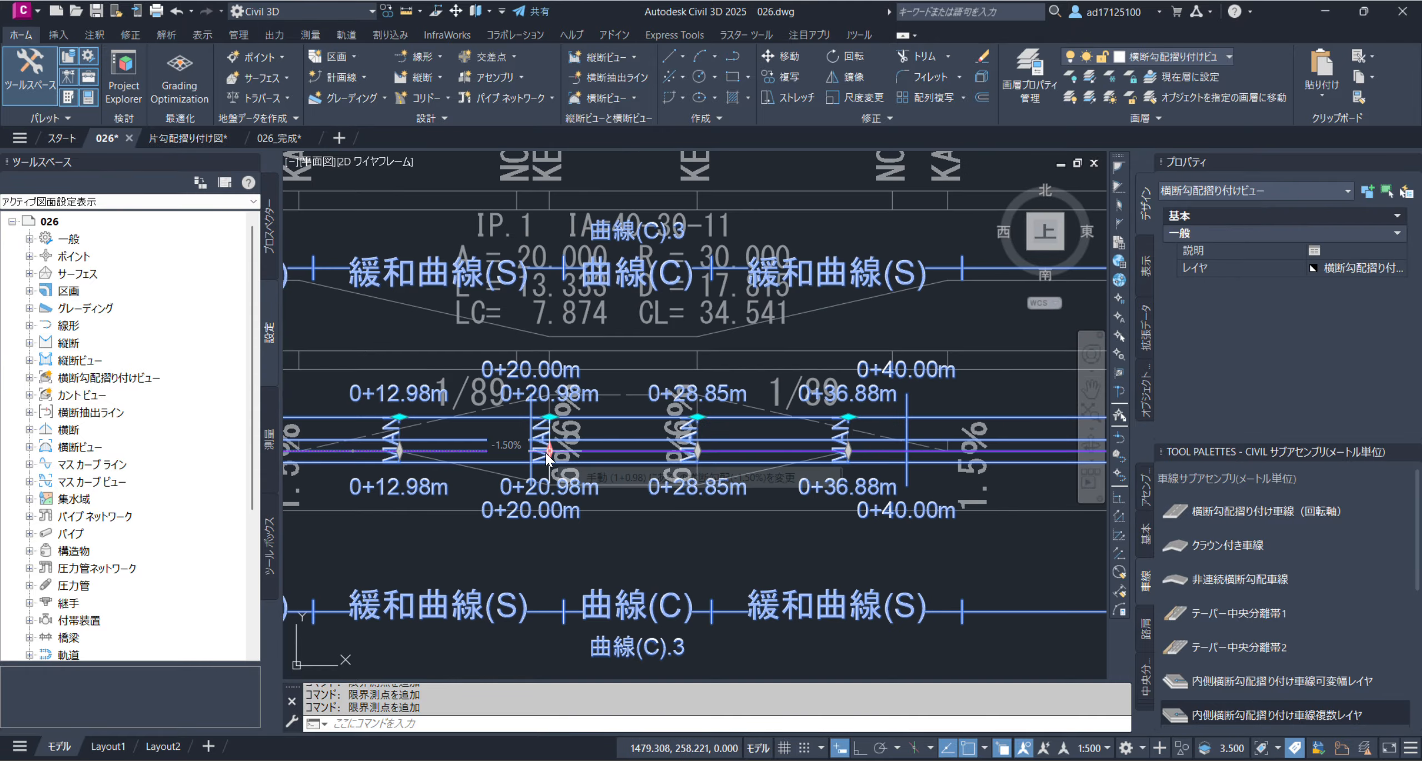
# Change the crossfall at critical station 0+20.98 m to -6.00% by snapping its grip to the reference band's lower endpoint
pyautogui.click(550, 484)
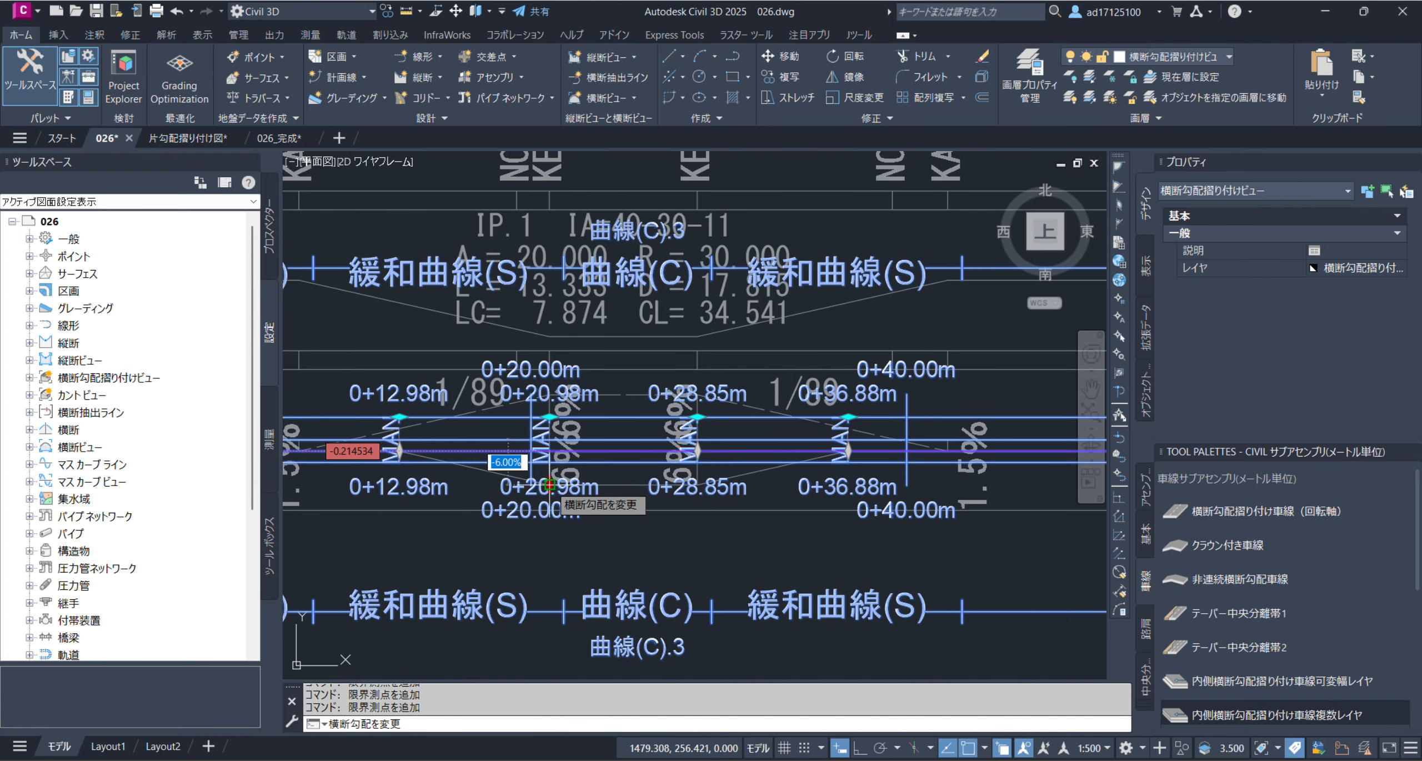
pyautogui.scroll(4, 544, 475)
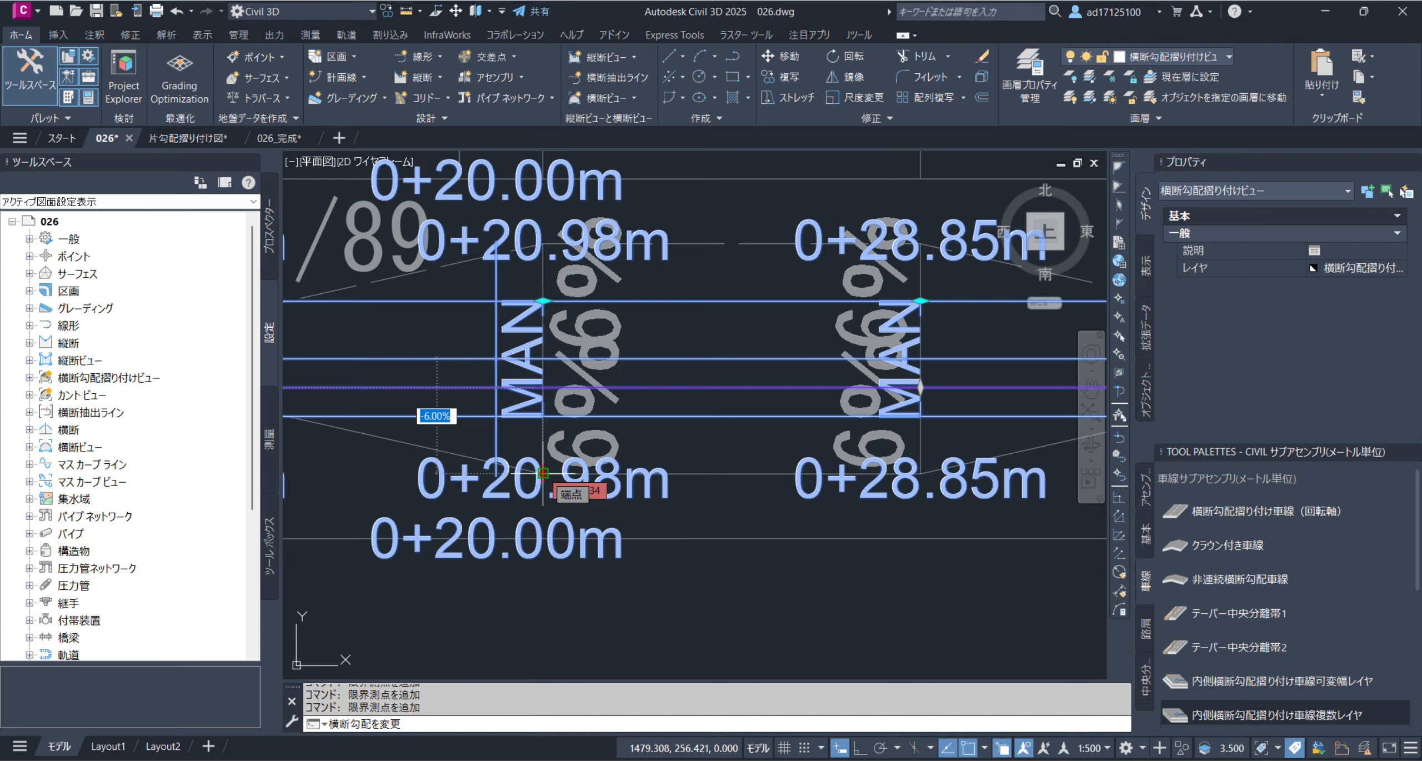
pyautogui.click(543, 474)
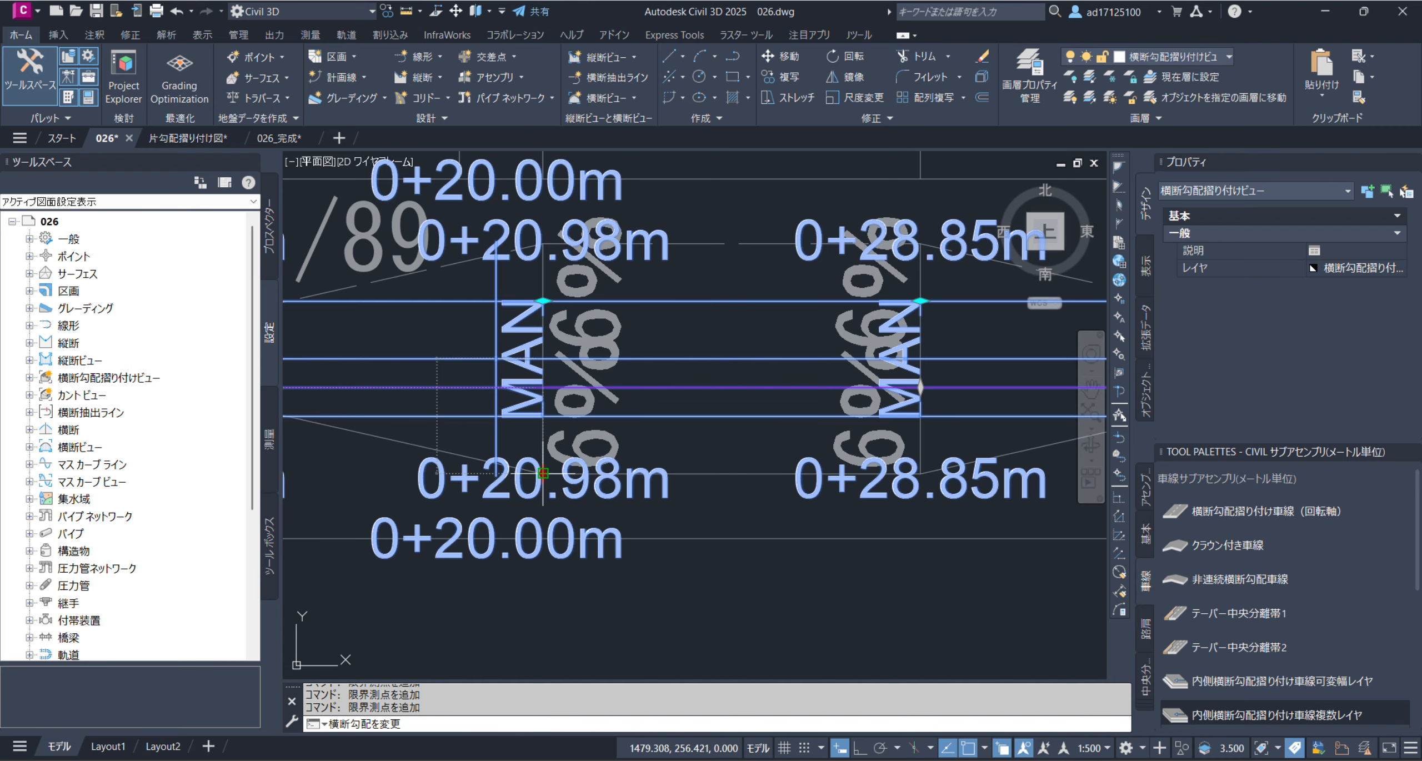
pyautogui.scroll(-4, 556, 489)
pyautogui.moveTo(467, 482); pyautogui.dragTo(602, 483, button='middle')
pyautogui.scroll(4, 593, 461)
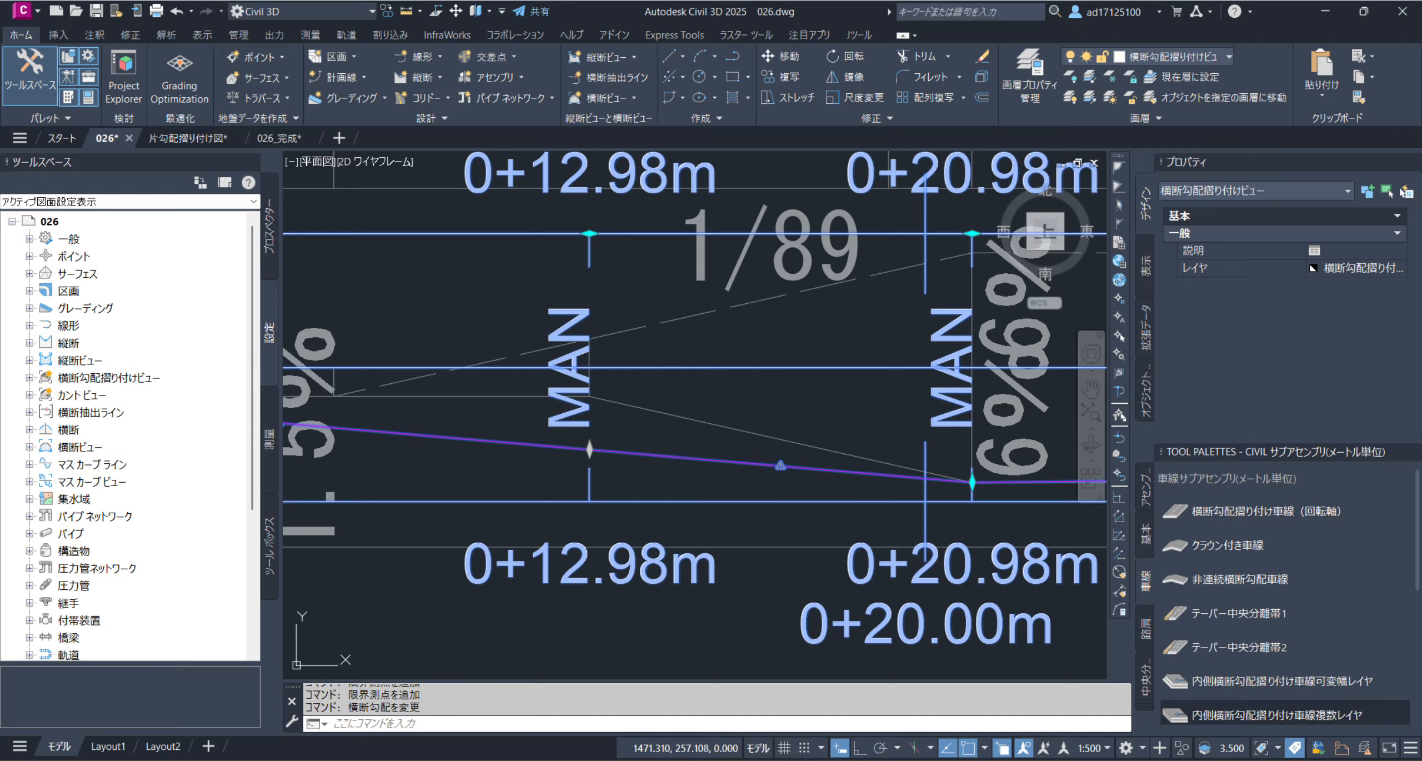
# Set the crossfall at critical station 0+12.98 m to -1.50% by snapping its grip to the start of the reference band's 1/89 transition
pyautogui.click(589, 450)
pyautogui.click(590, 397)
pyautogui.scroll(-4, 560, 397)
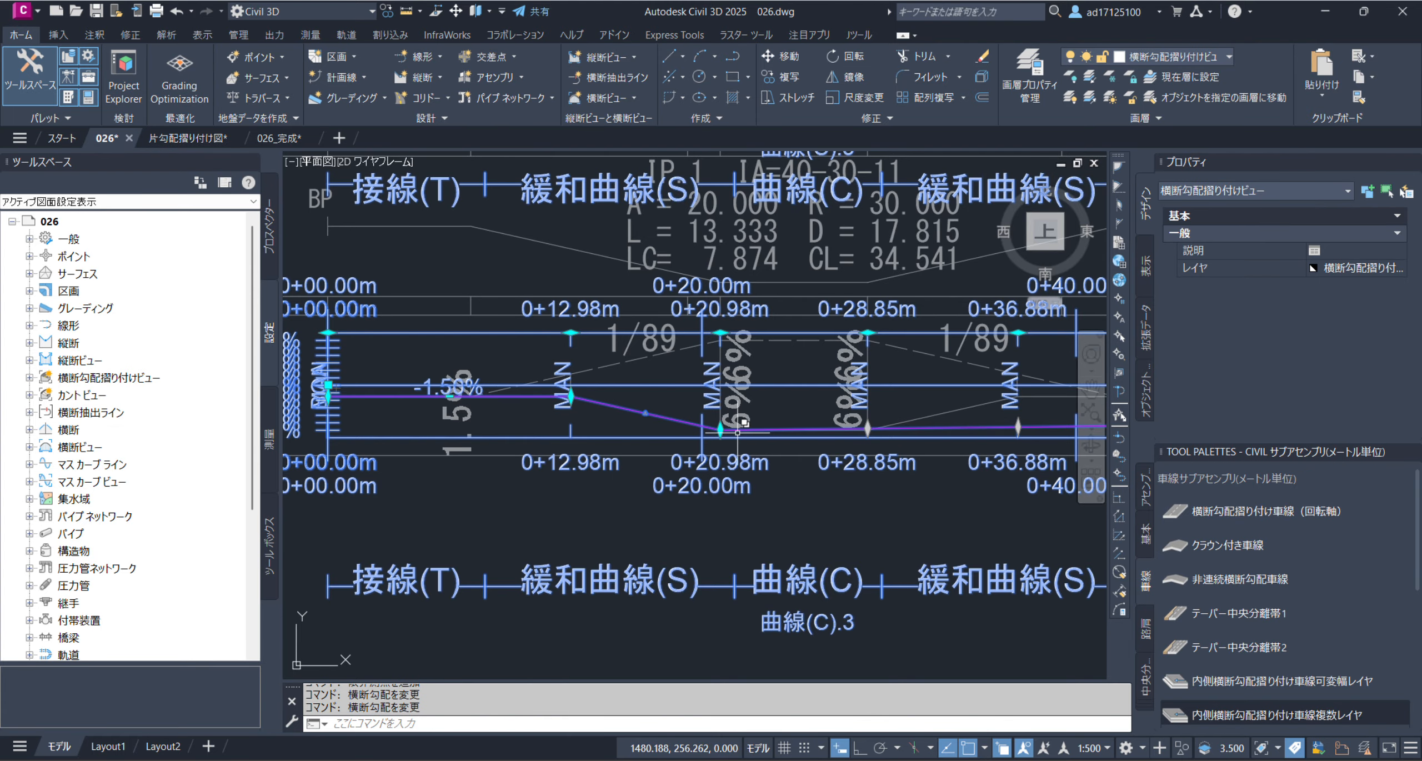
# Snap the crossfall grip at critical station 0+36.88 m to the reference band's 1.5% line at the end of the first curve
pyautogui.moveTo(721, 427); pyautogui.dragTo(355, 426, button='middle')
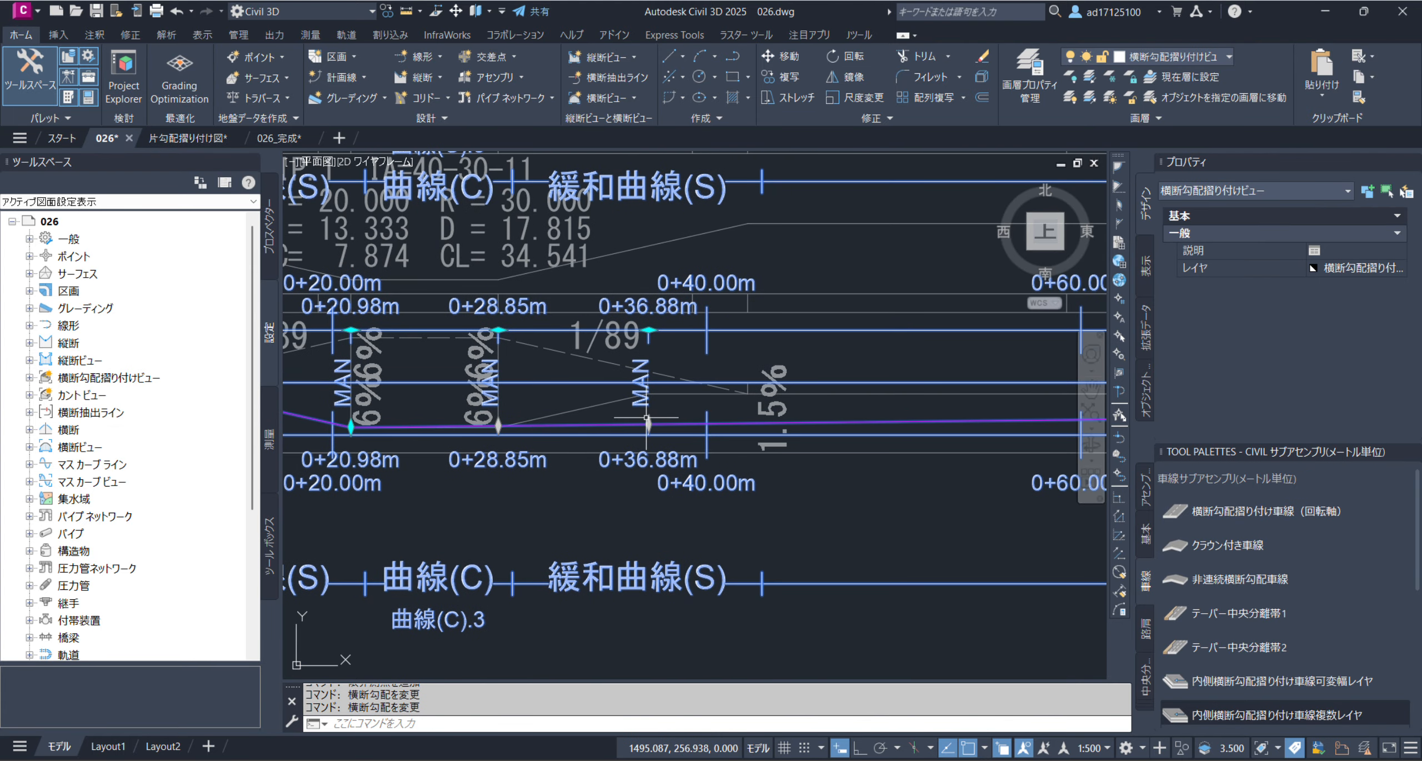
pyautogui.scroll(2, 647, 418)
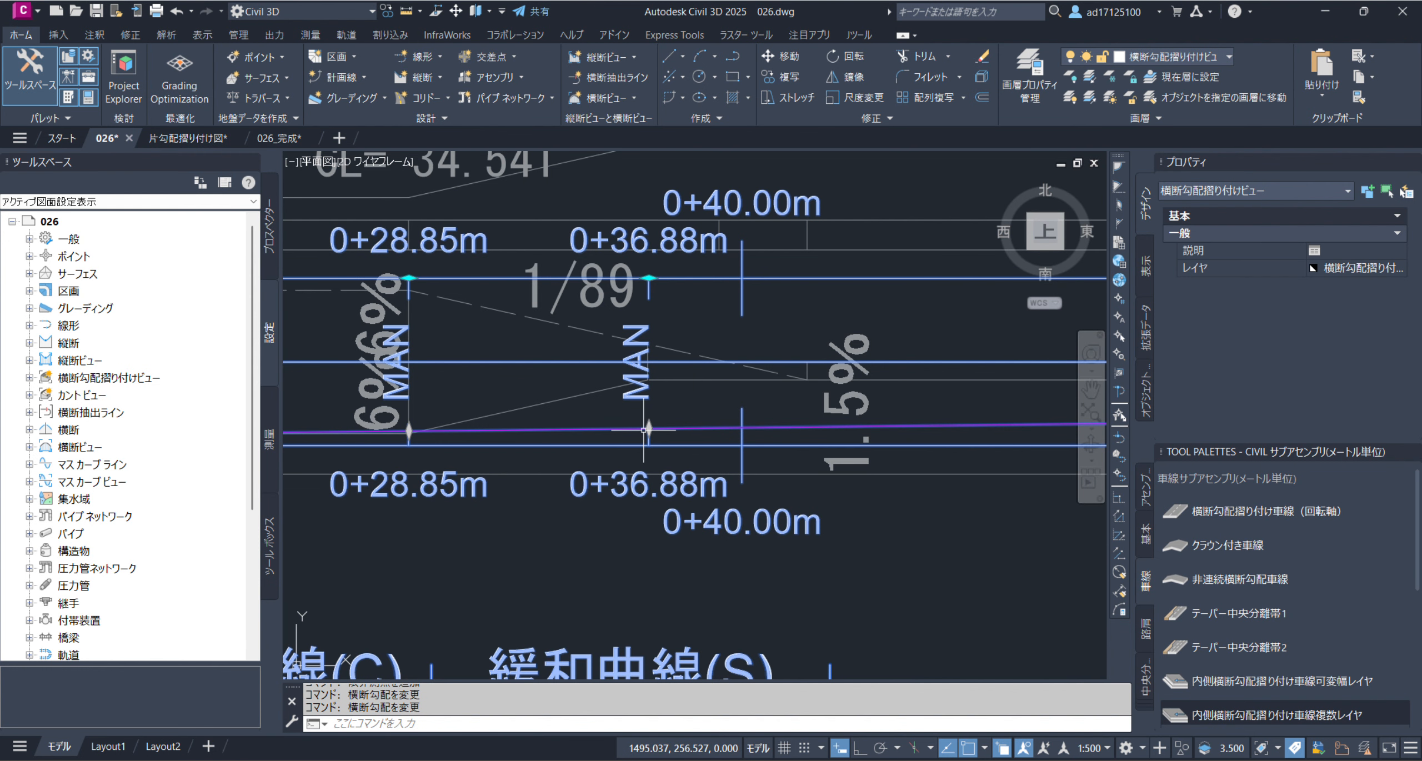
pyautogui.click(643, 429)
pyautogui.click(645, 380)
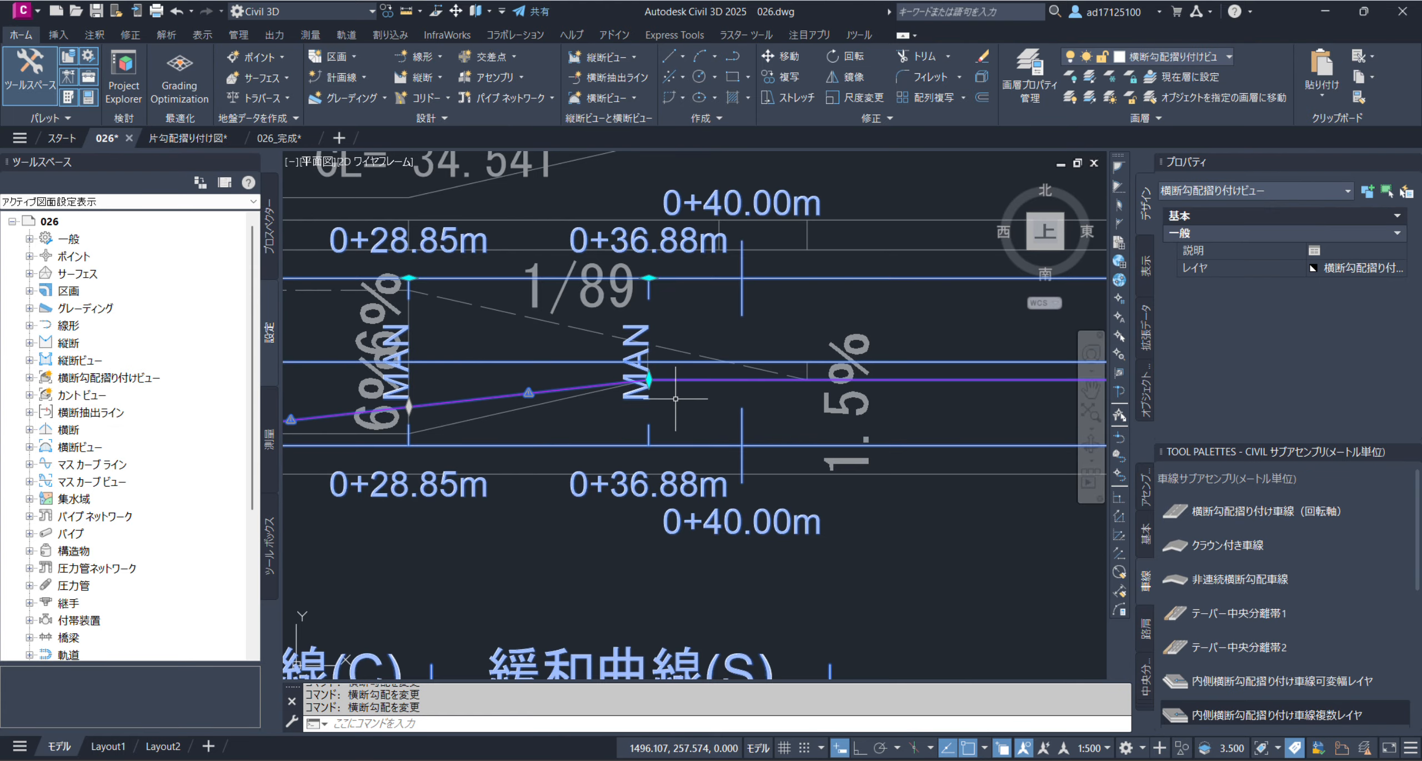
# Set the crossfall at critical station 0+28.85 m to -6.00% by snapping its grip to the reference band's lower endpoint
pyautogui.click(409, 406)
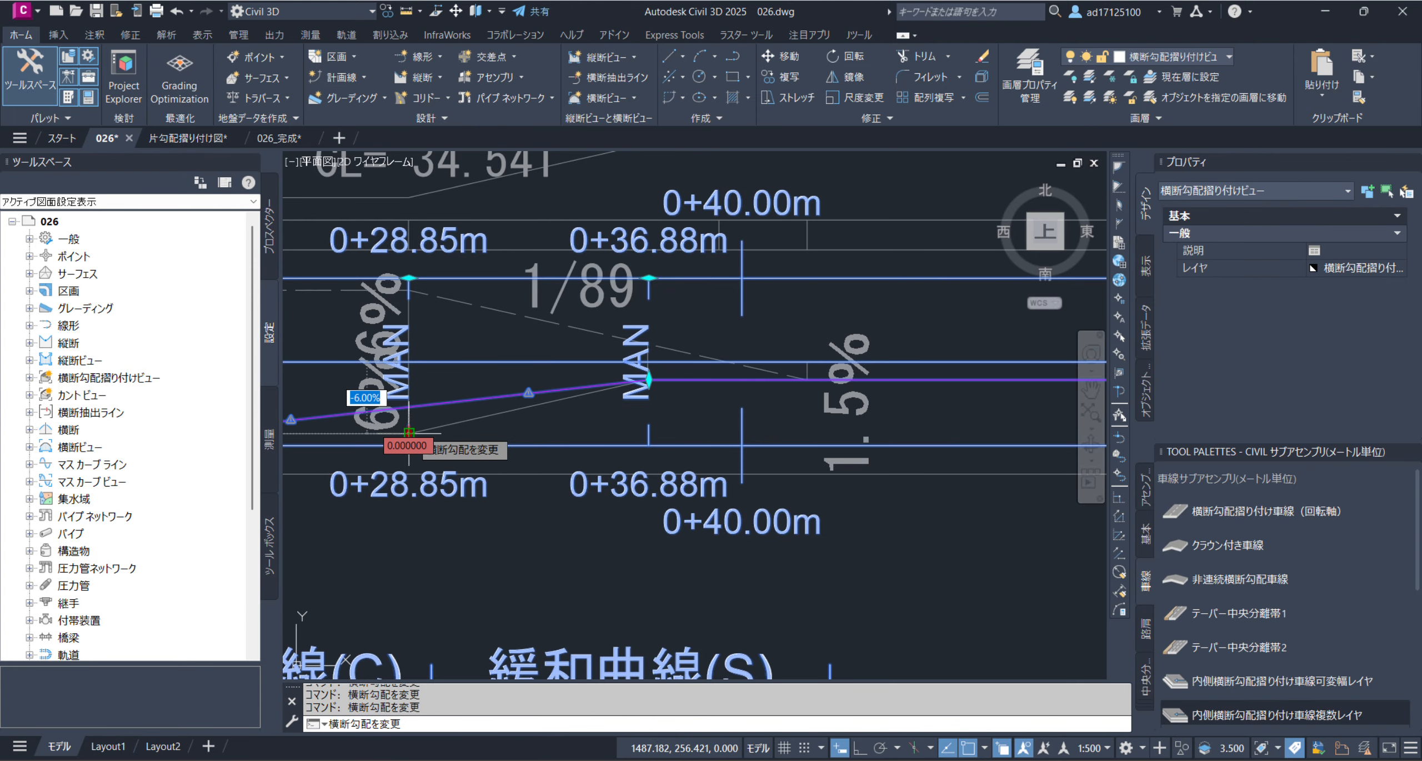
pyautogui.click(389, 432)
pyautogui.scroll(-4, 509, 434)
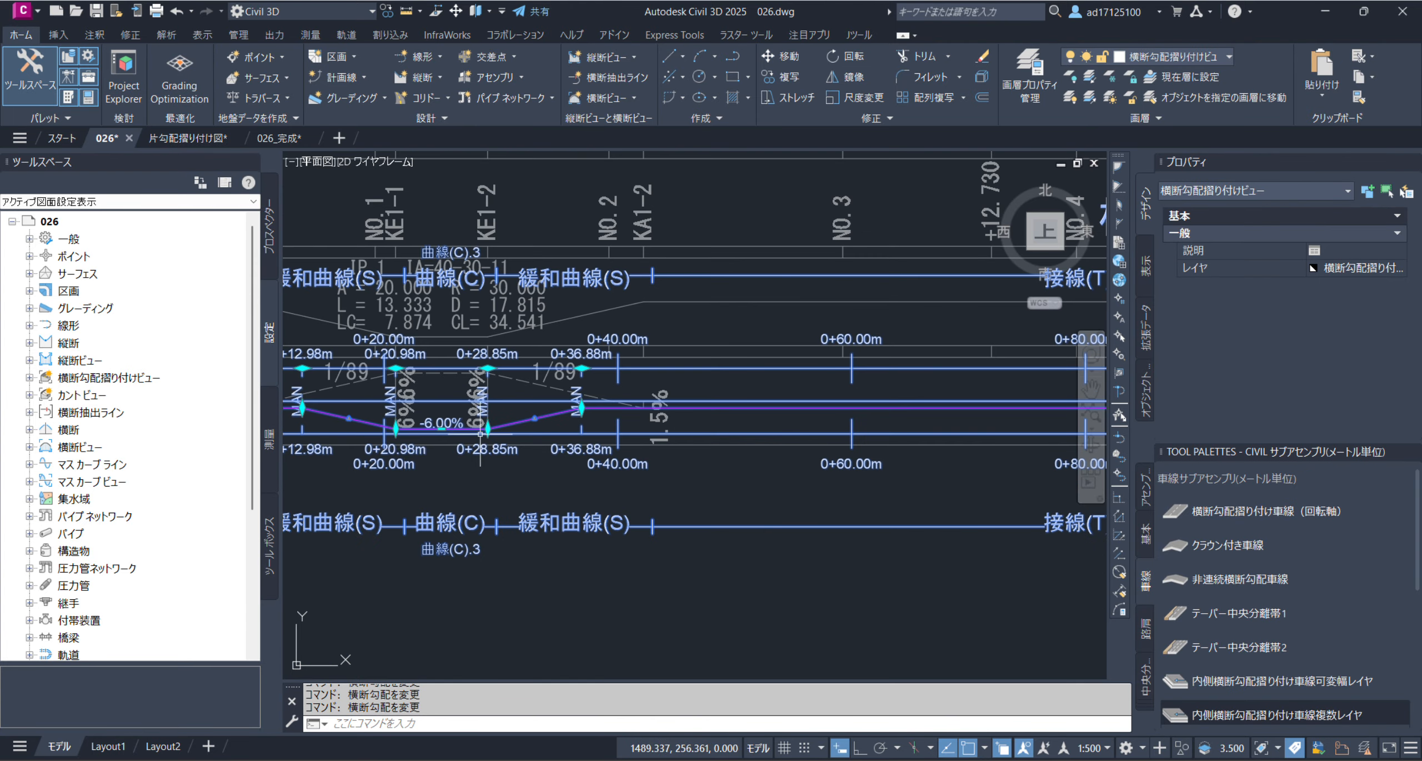
# Examine the crossfall line against the reference band through the first curve and the straight section up to the second curve
pyautogui.scroll(3, 396, 439)
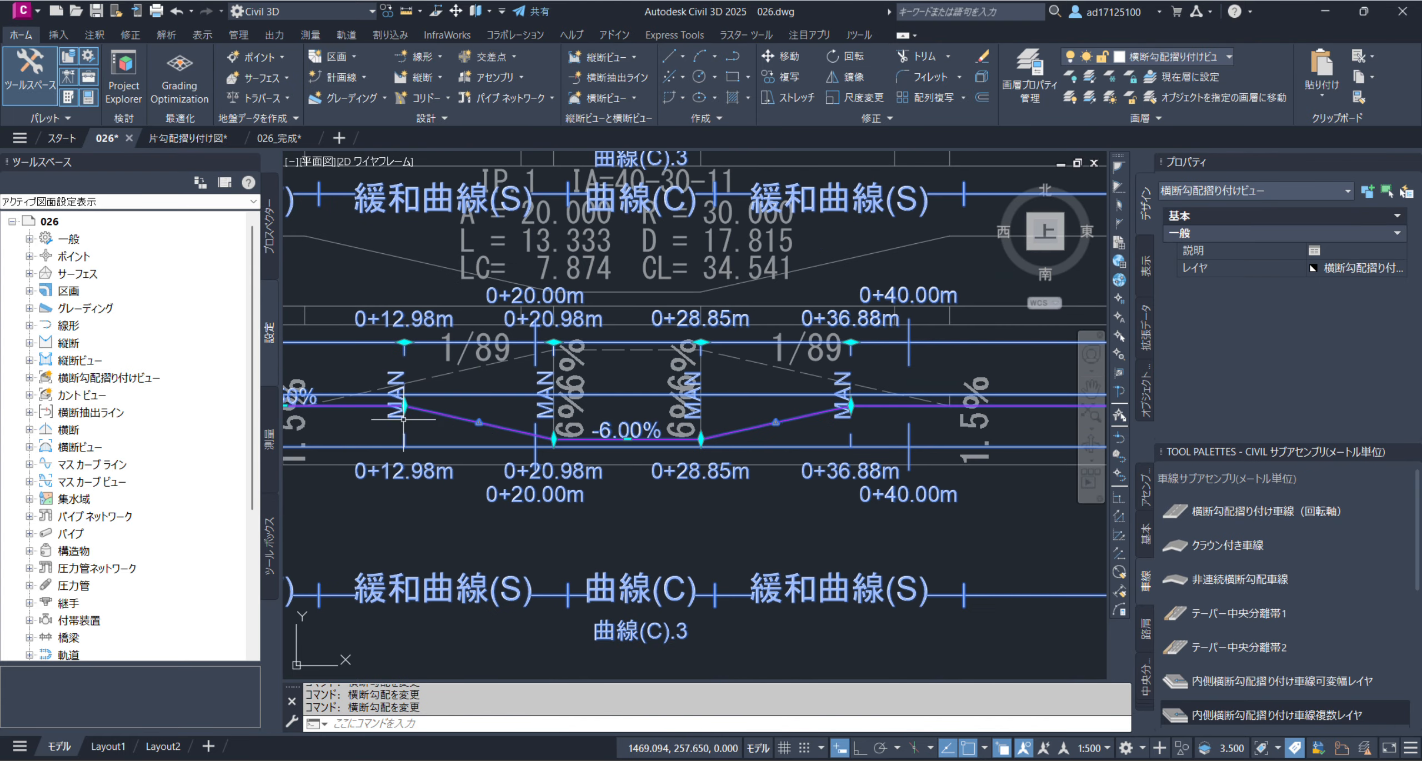
pyautogui.moveTo(403, 419); pyautogui.dragTo(580, 425, button='middle')
pyautogui.scroll(3, 430, 406)
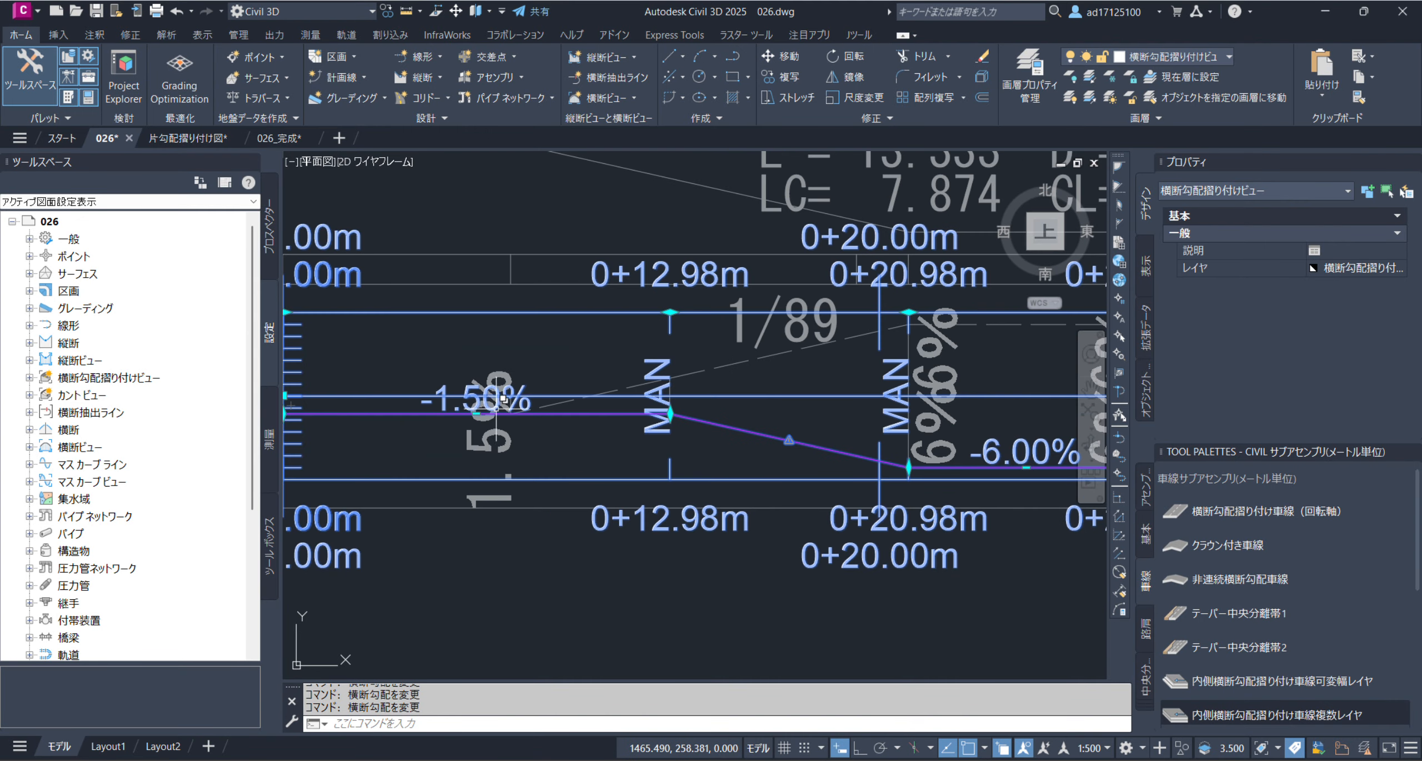
pyautogui.moveTo(610, 428); pyautogui.dragTo(321, 422, button='middle')
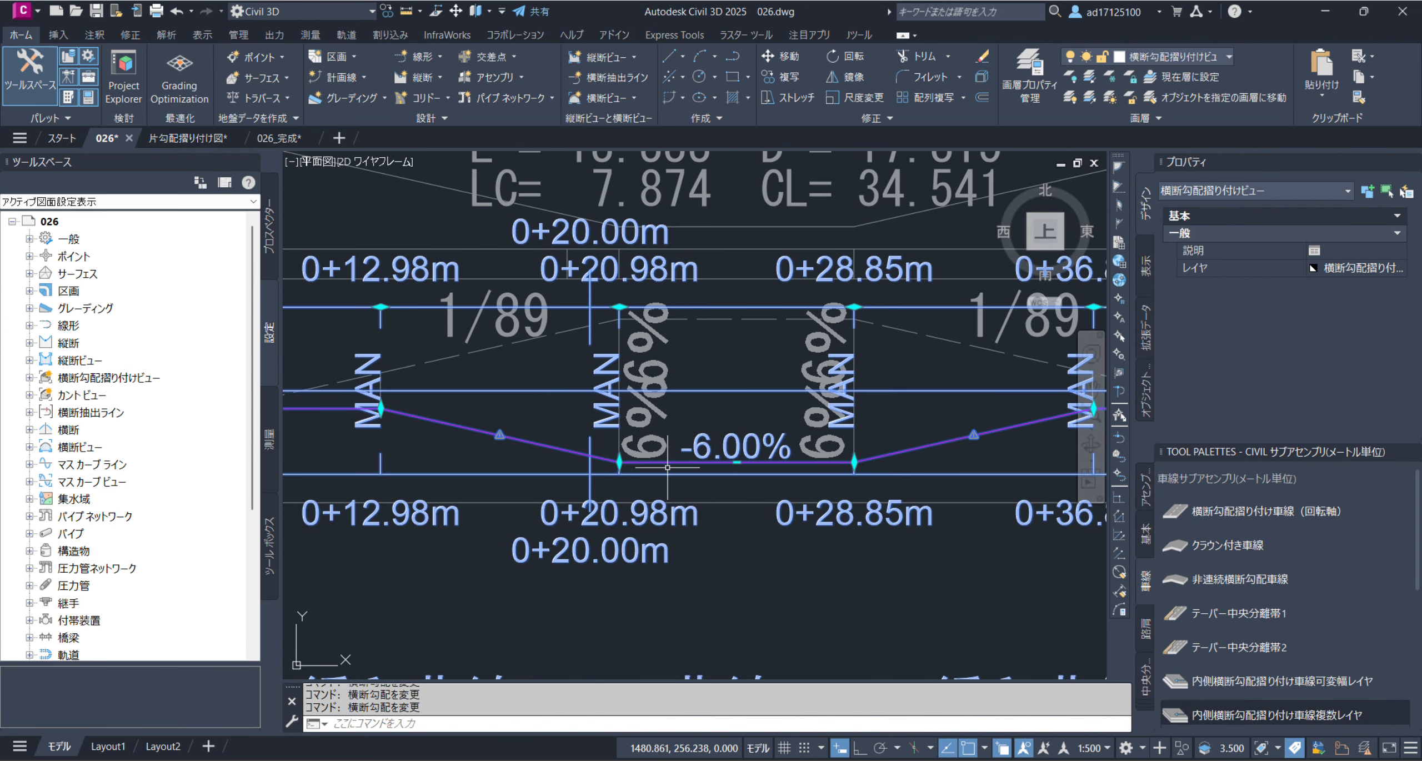
pyautogui.moveTo(795, 464); pyautogui.dragTo(358, 484, button='middle')
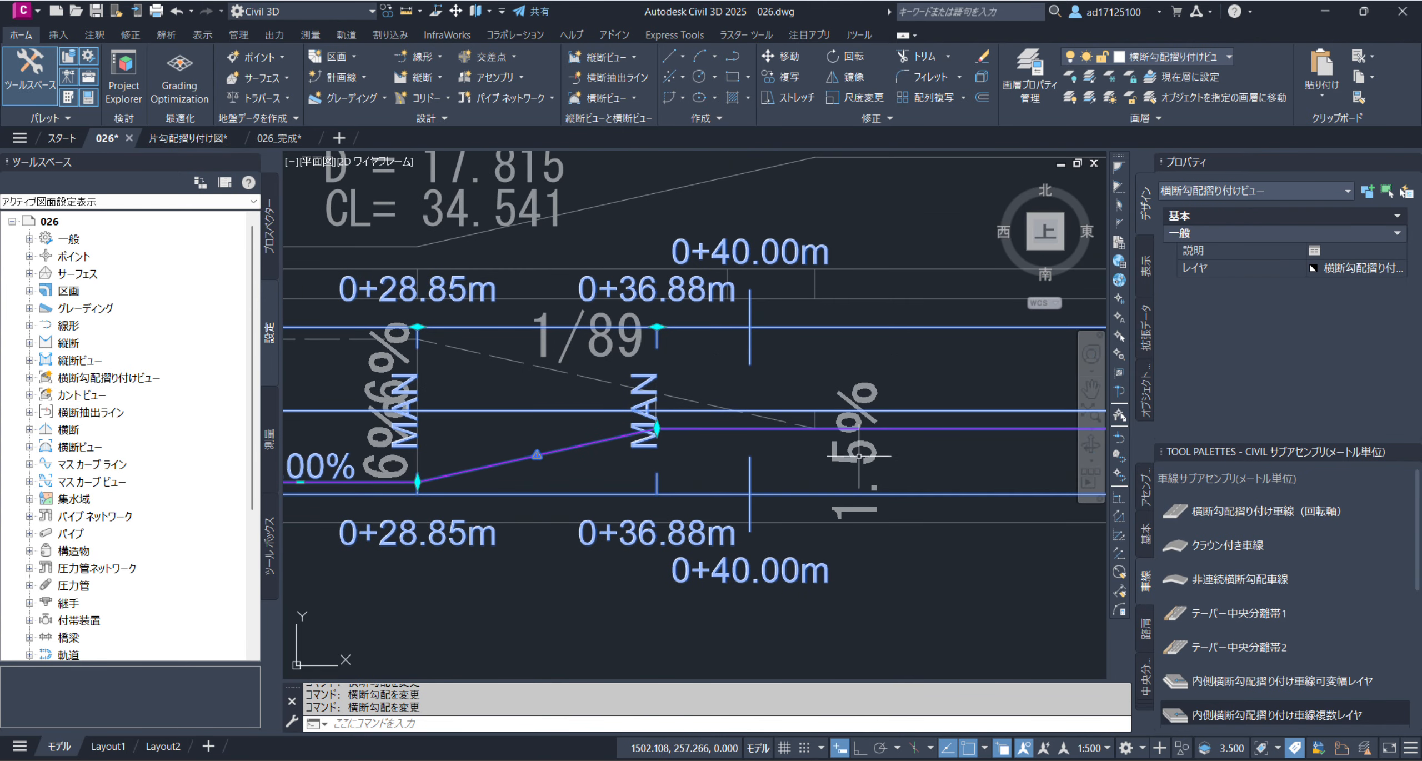
pyautogui.moveTo(859, 456); pyautogui.dragTo(383, 454, button='middle')
pyautogui.scroll(-4, 519, 447)
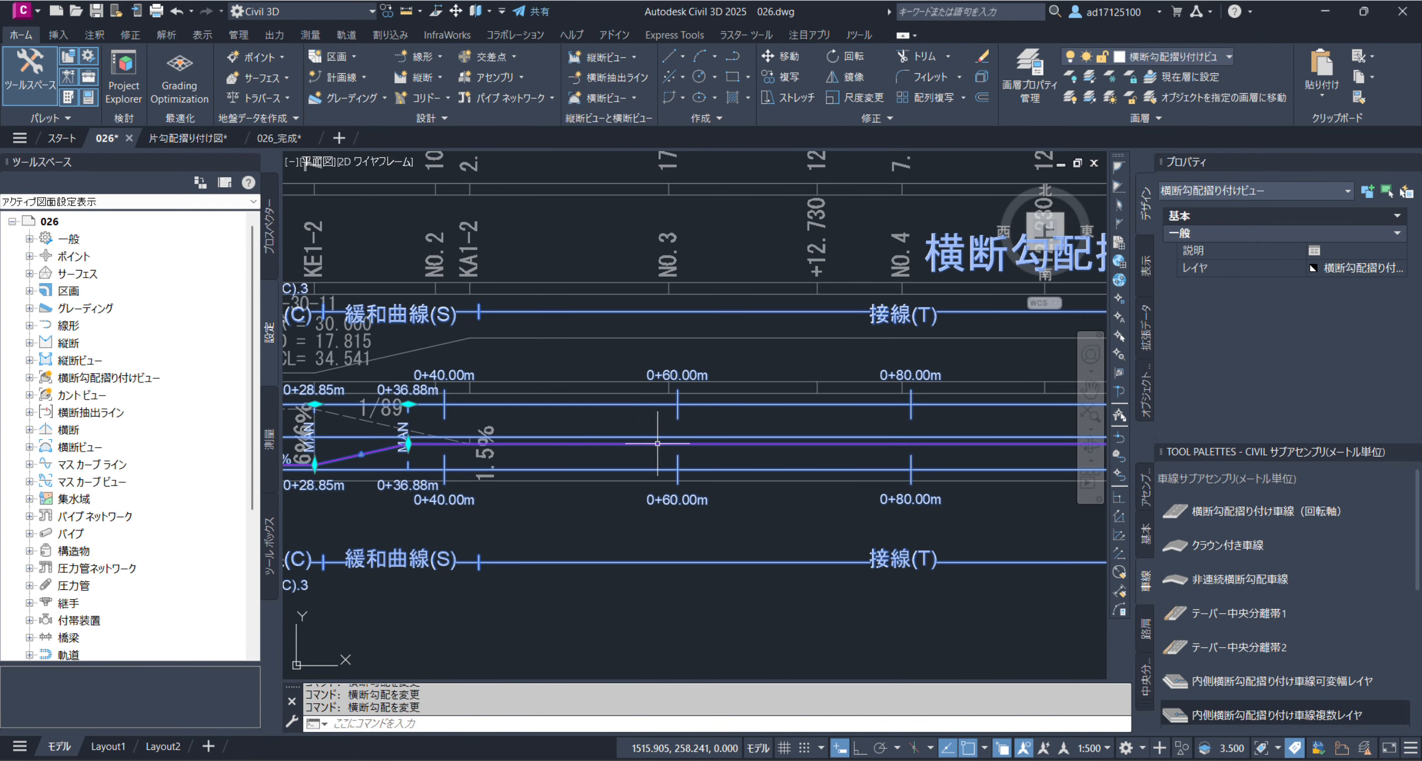
pyautogui.moveTo(917, 444); pyautogui.dragTo(321, 444, button='middle')
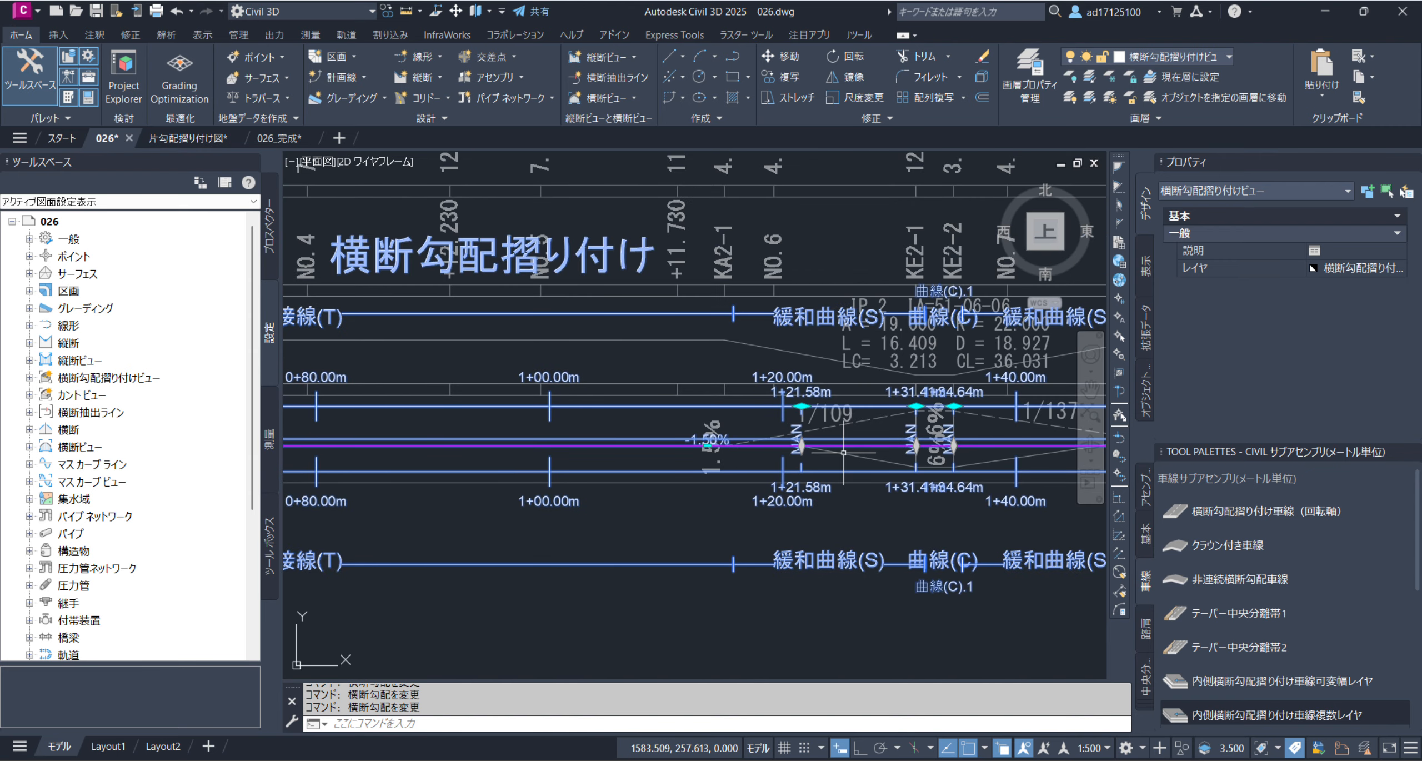
pyautogui.scroll(8, 806, 447)
pyautogui.click(763, 461)
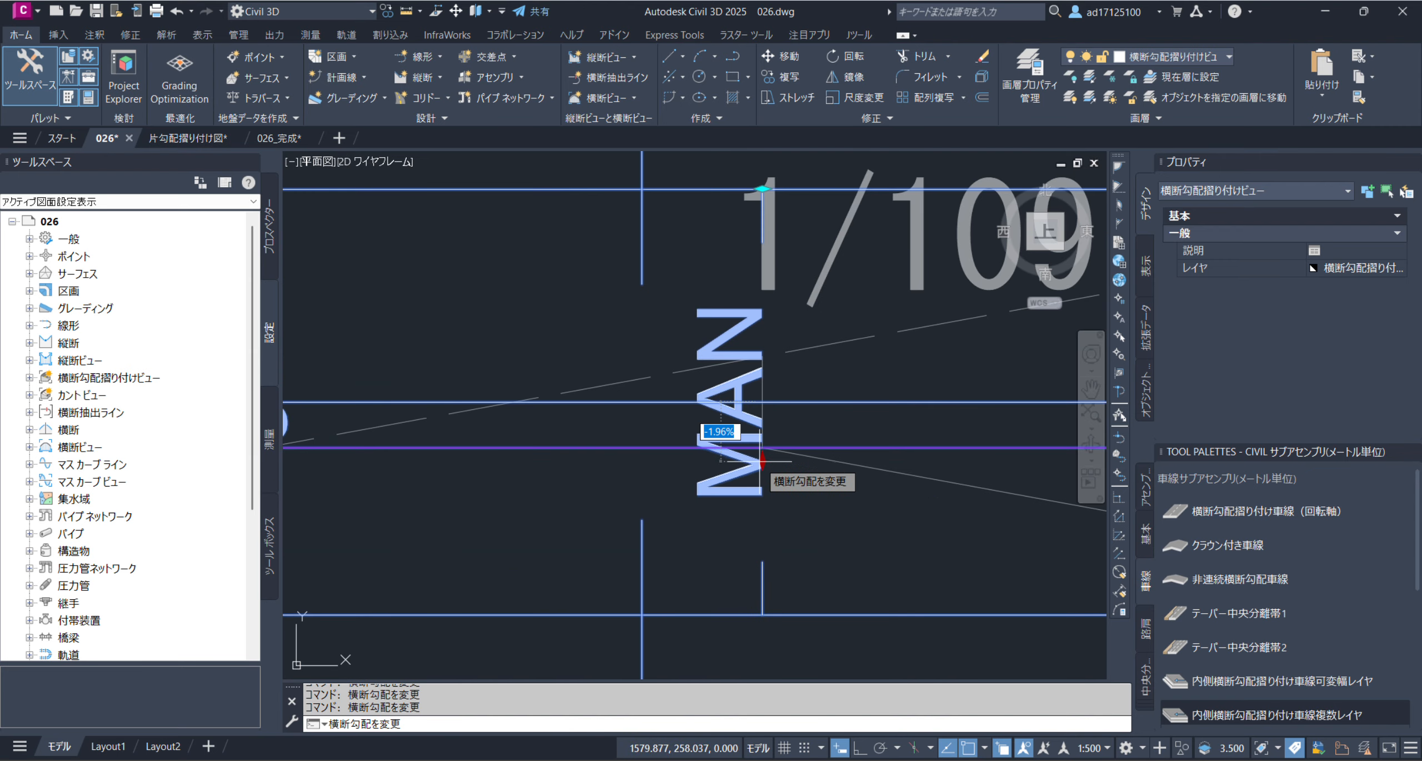
pyautogui.press('Escape')
pyautogui.scroll(-5, 655, 441)
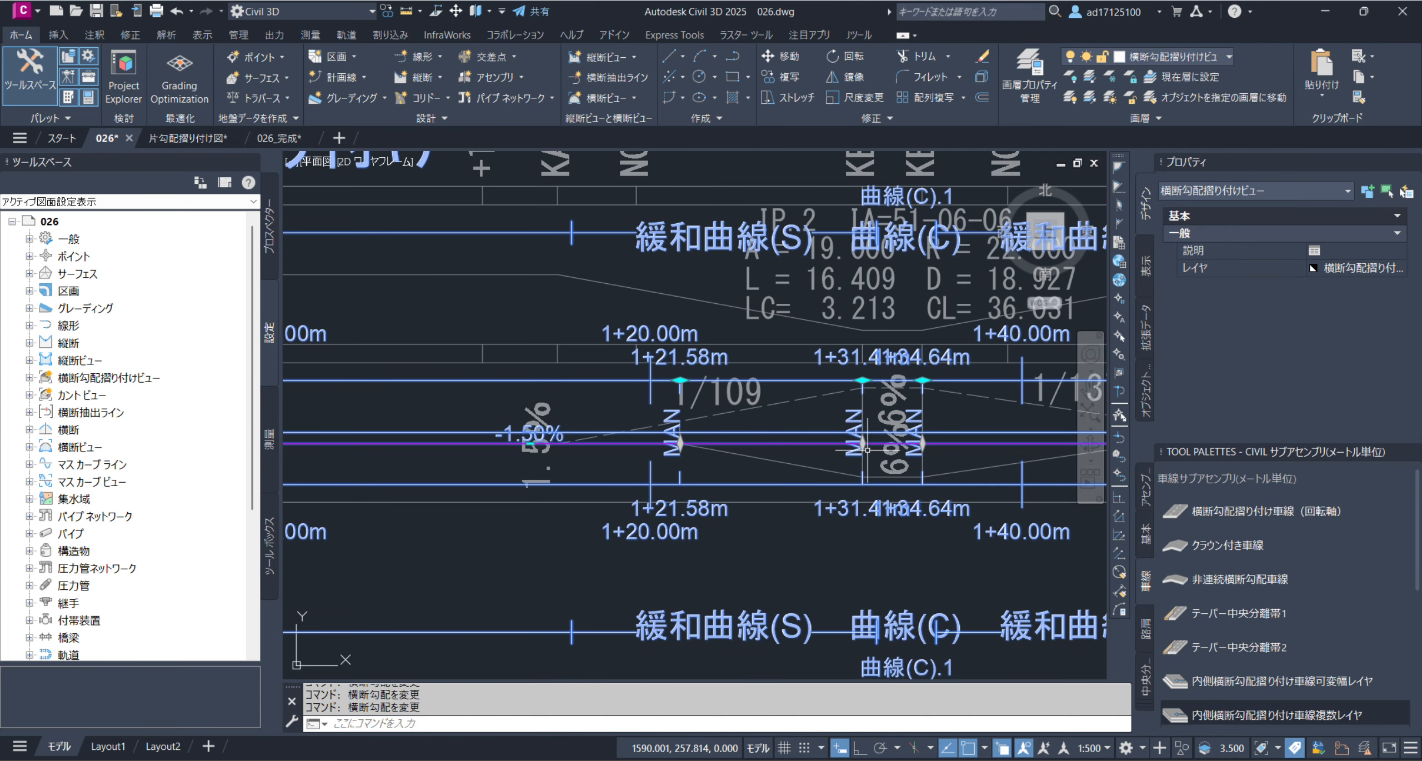
# Set the crossfall at critical station 1+31.41 m to -6.00% by snapping its grip to the reference band's lower endpoint
pyautogui.scroll(4, 869, 450)
pyautogui.click(856, 434)
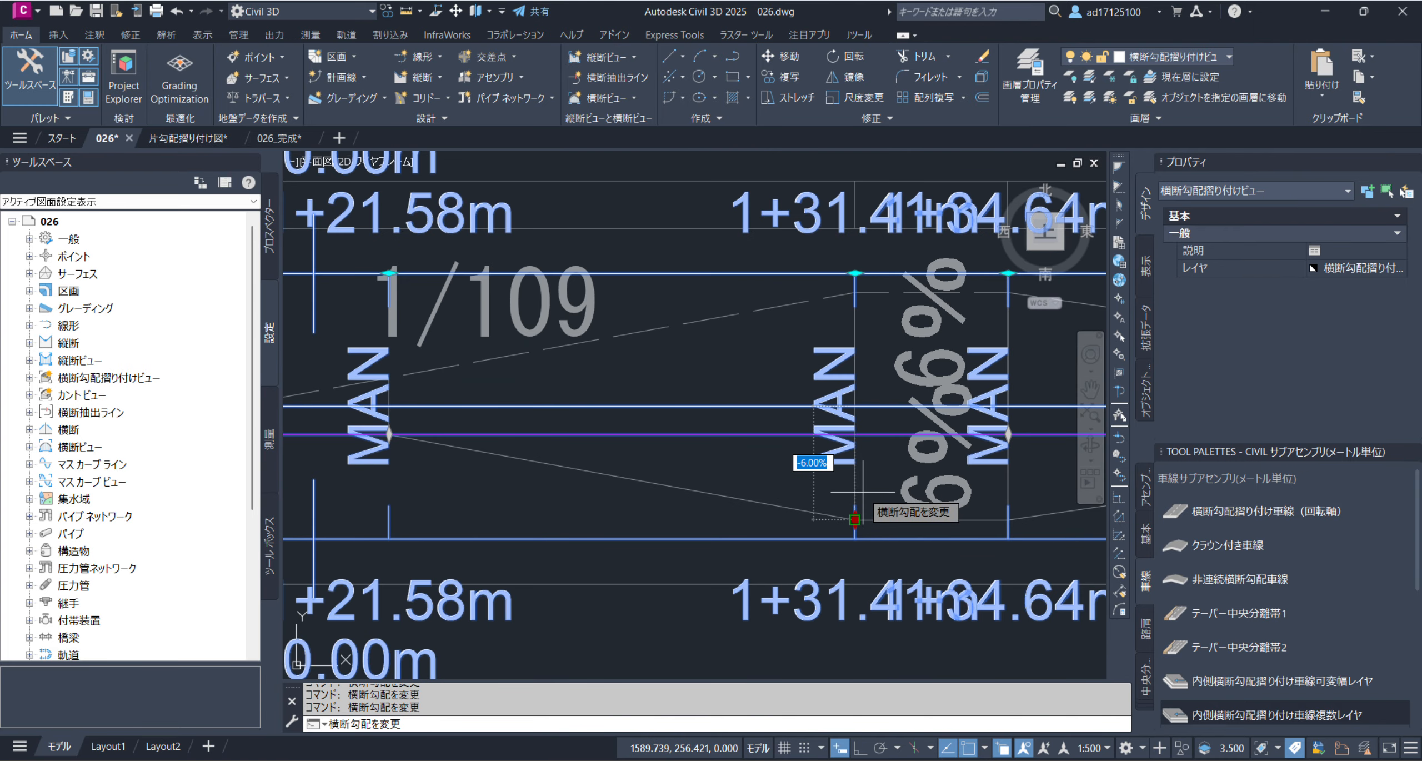
pyautogui.click(854, 519)
# Snap the crossfall grip at critical station 1+21.58 m to the reference band's 1.5% line where the 1/109 transition starts
pyautogui.moveTo(483, 518); pyautogui.dragTo(587, 507, button='middle')
pyautogui.click(493, 501)
pyautogui.click(493, 426)
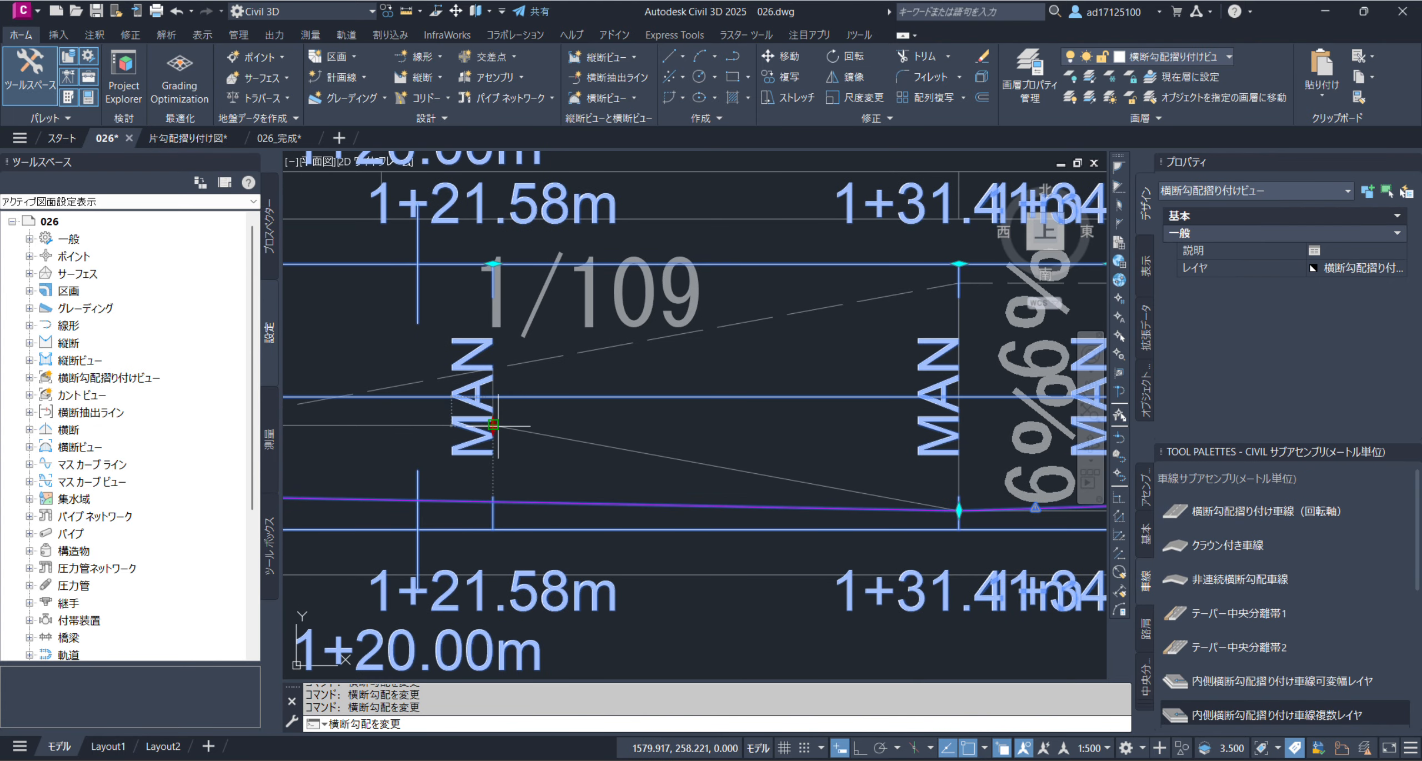
pyautogui.scroll(-6, 578, 445)
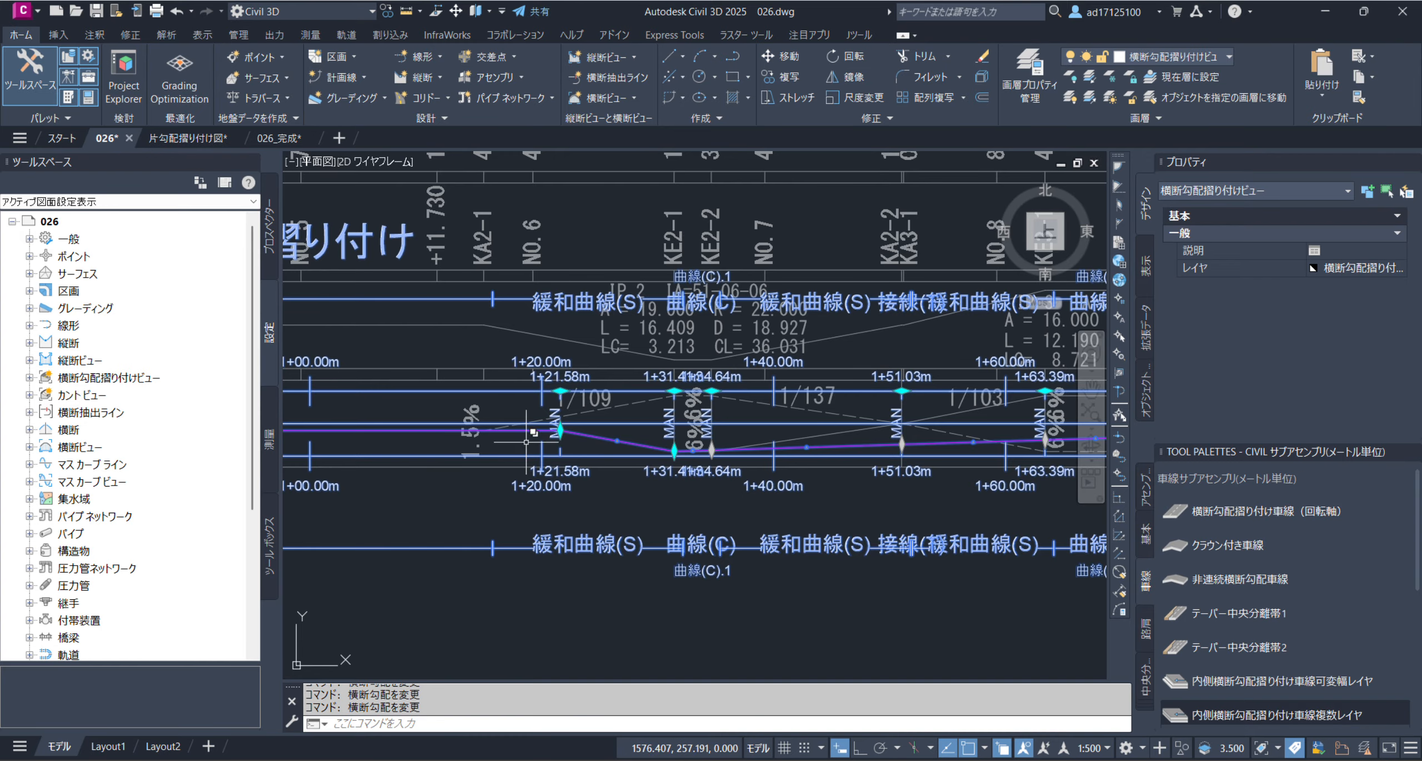
# Set the crossfall at critical station 1+34.64 m to -6.00%, using the reference band endpoint where the second curve's 6% section ends
pyautogui.scroll(4, 691, 451)
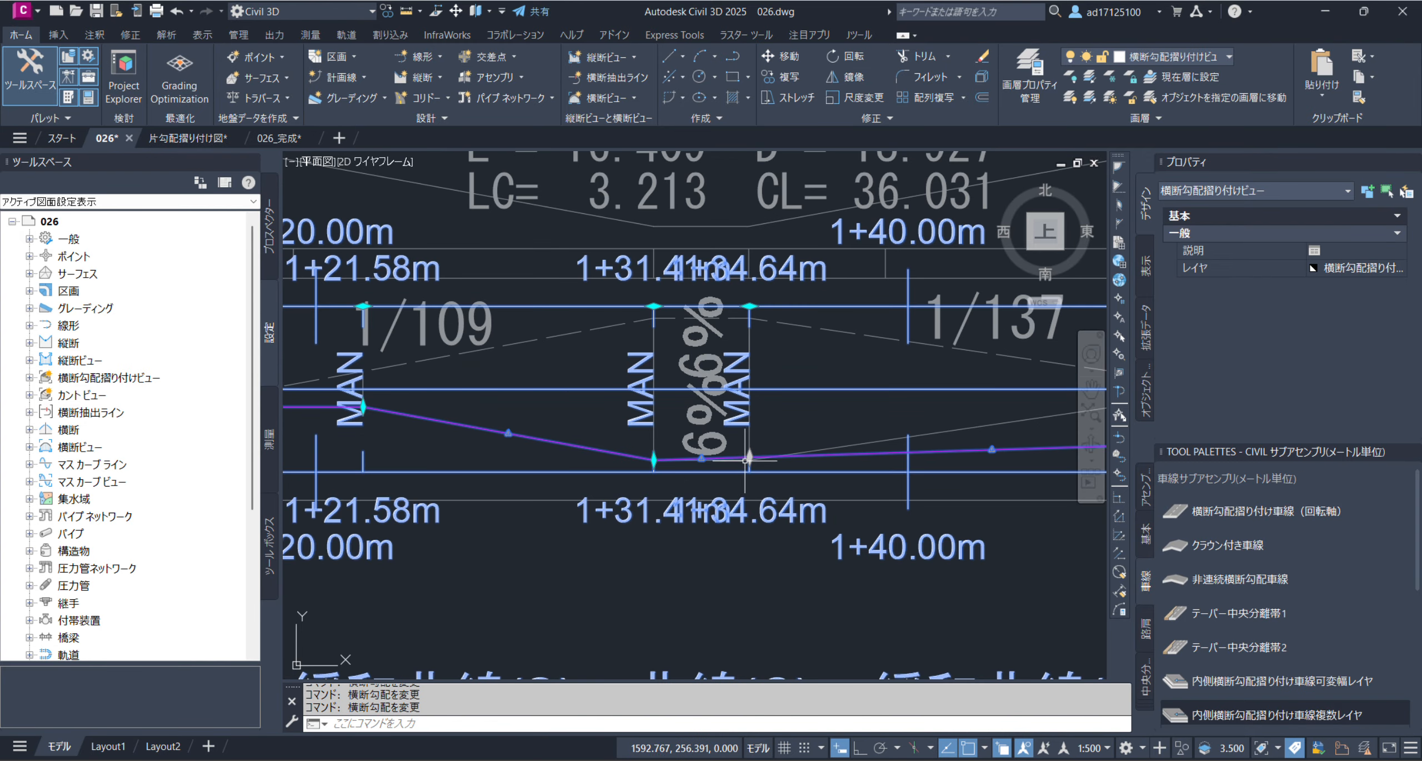
pyautogui.scroll(7, 778, 454)
pyautogui.click(649, 462)
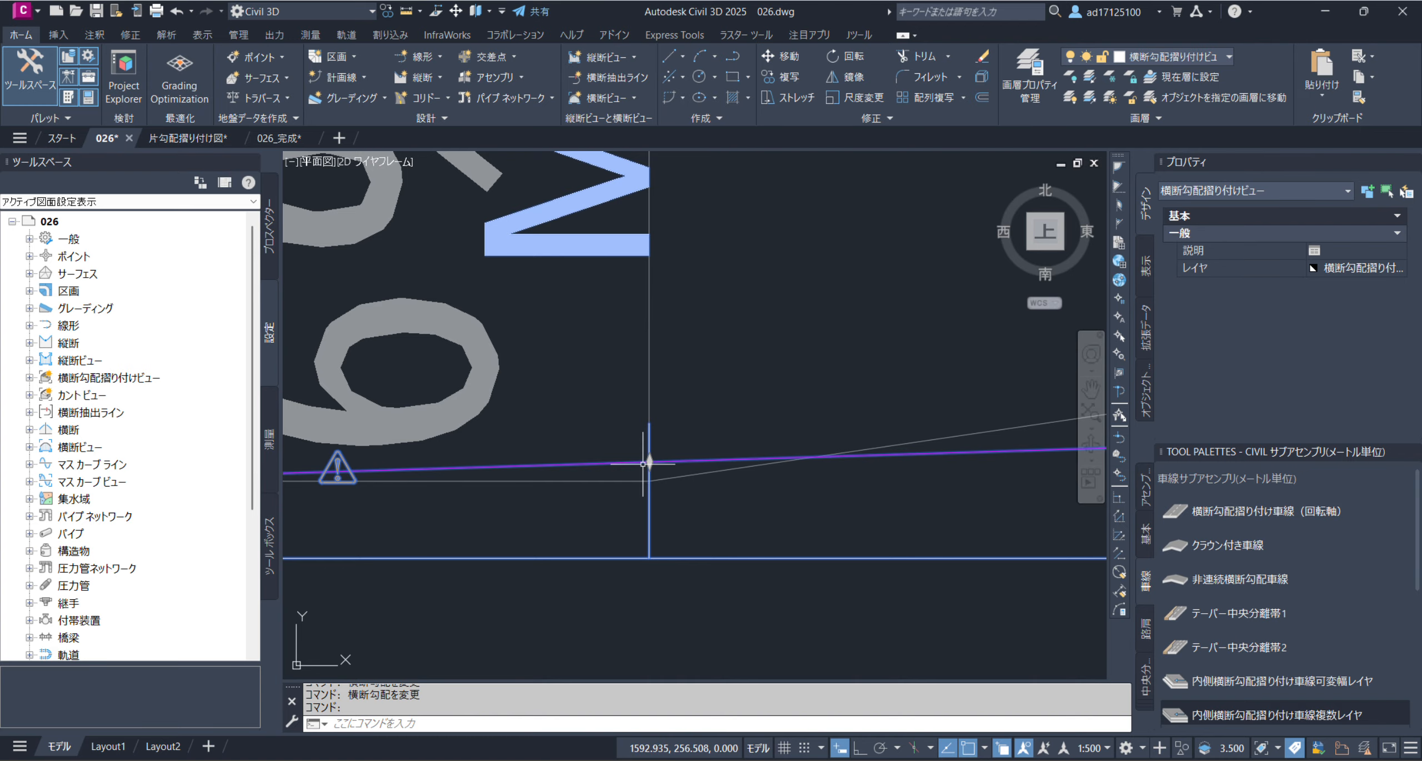
pyautogui.click(650, 461)
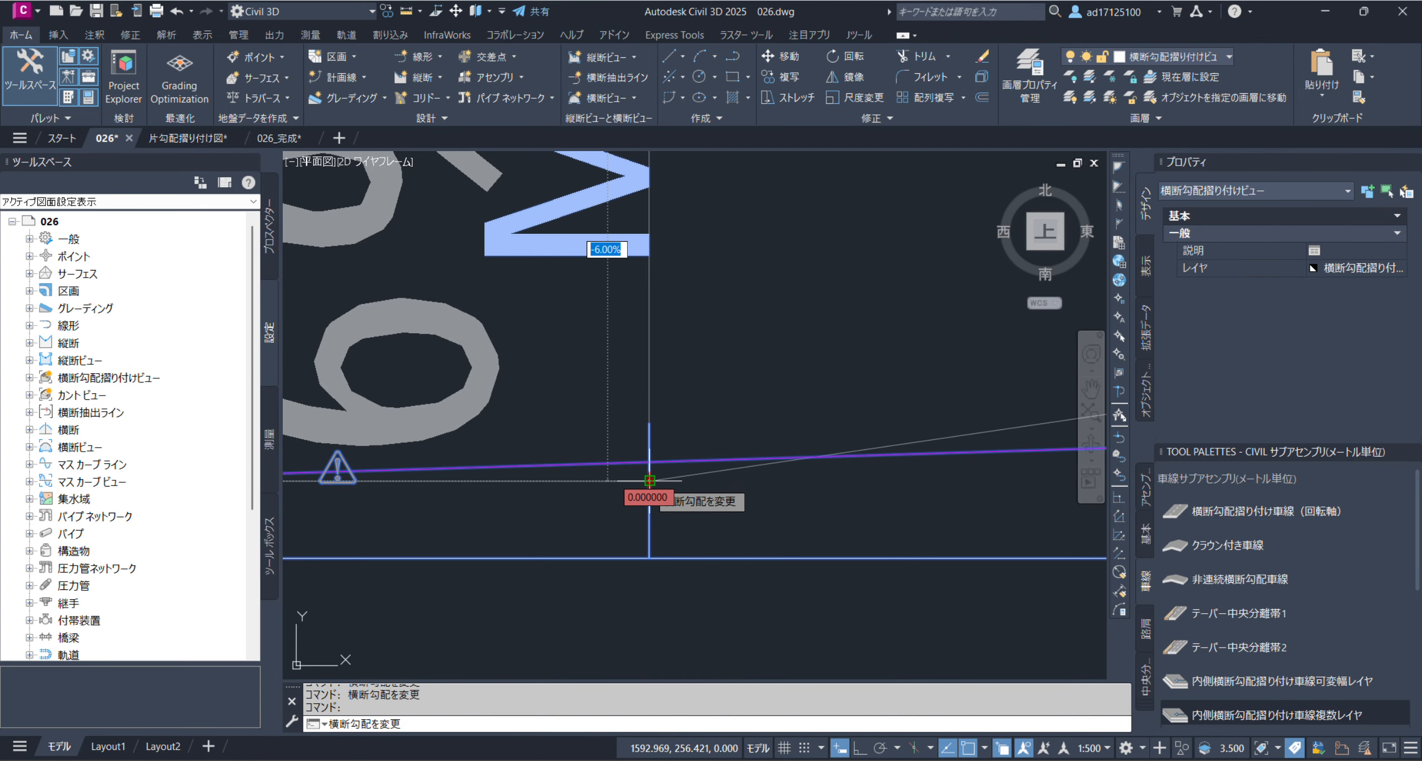
pyautogui.click(649, 480)
pyautogui.scroll(-6, 587, 456)
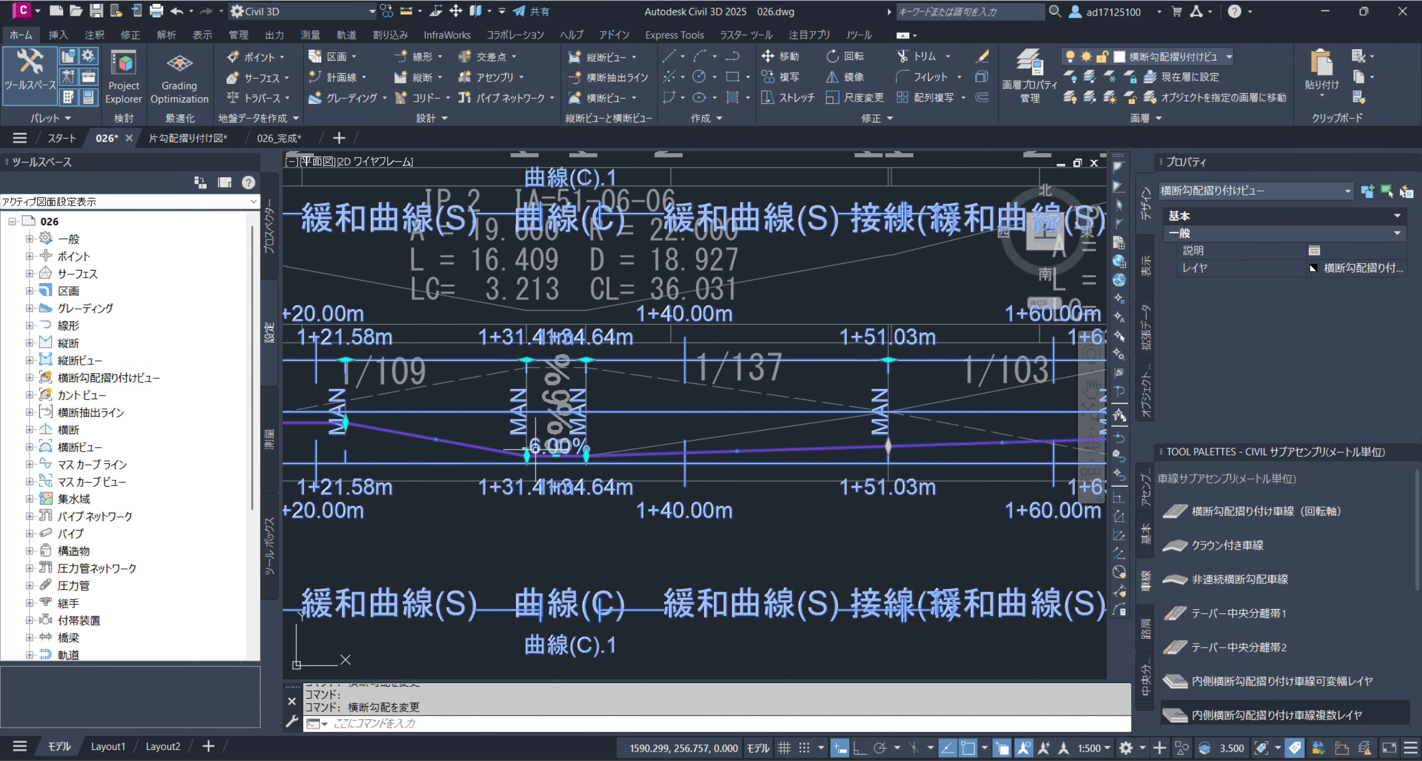
# Change the crossfall at critical station 1+51.03 m to -0.02% by snapping its grip to the quadrant point near the axis
pyautogui.moveTo(843, 465); pyautogui.dragTo(655, 467, button='middle')
pyautogui.scroll(2, 705, 451)
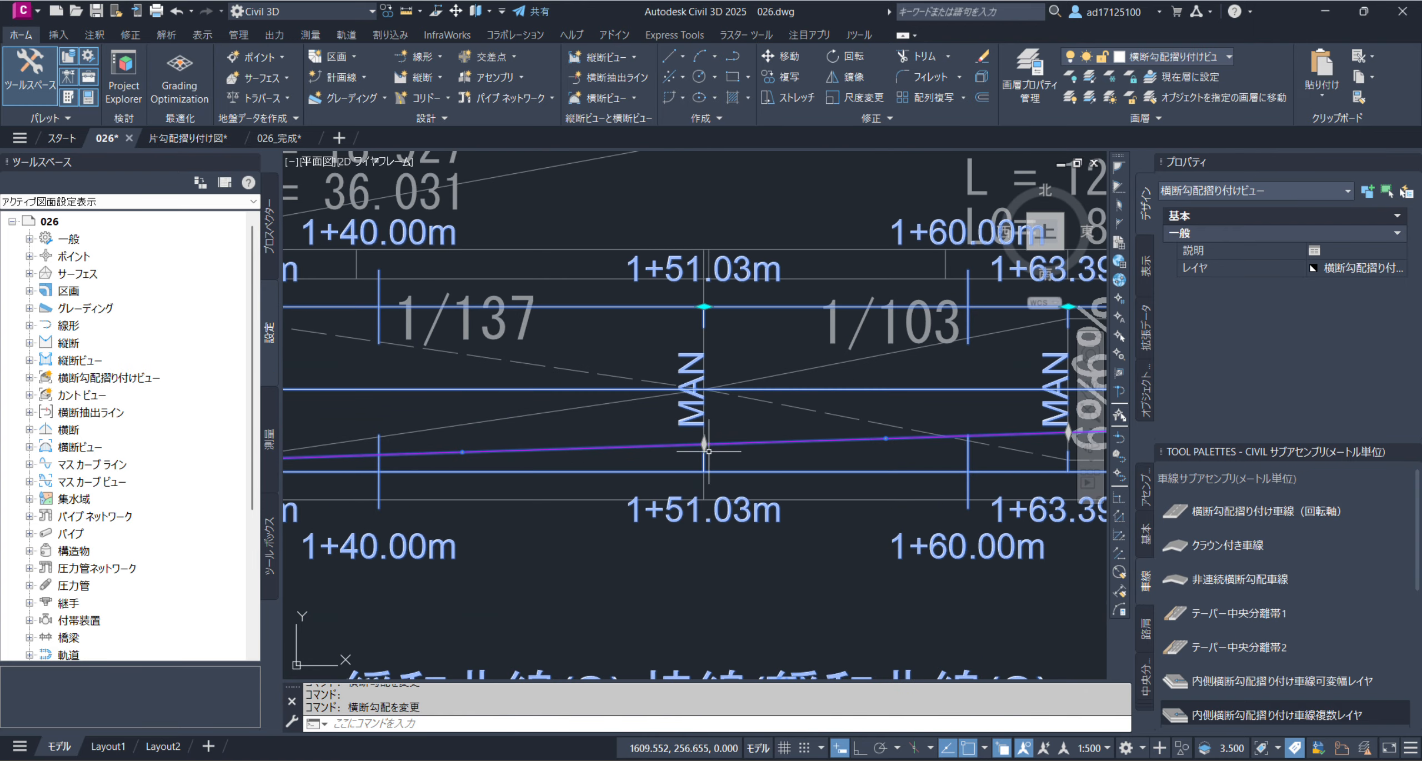
pyautogui.click(705, 447)
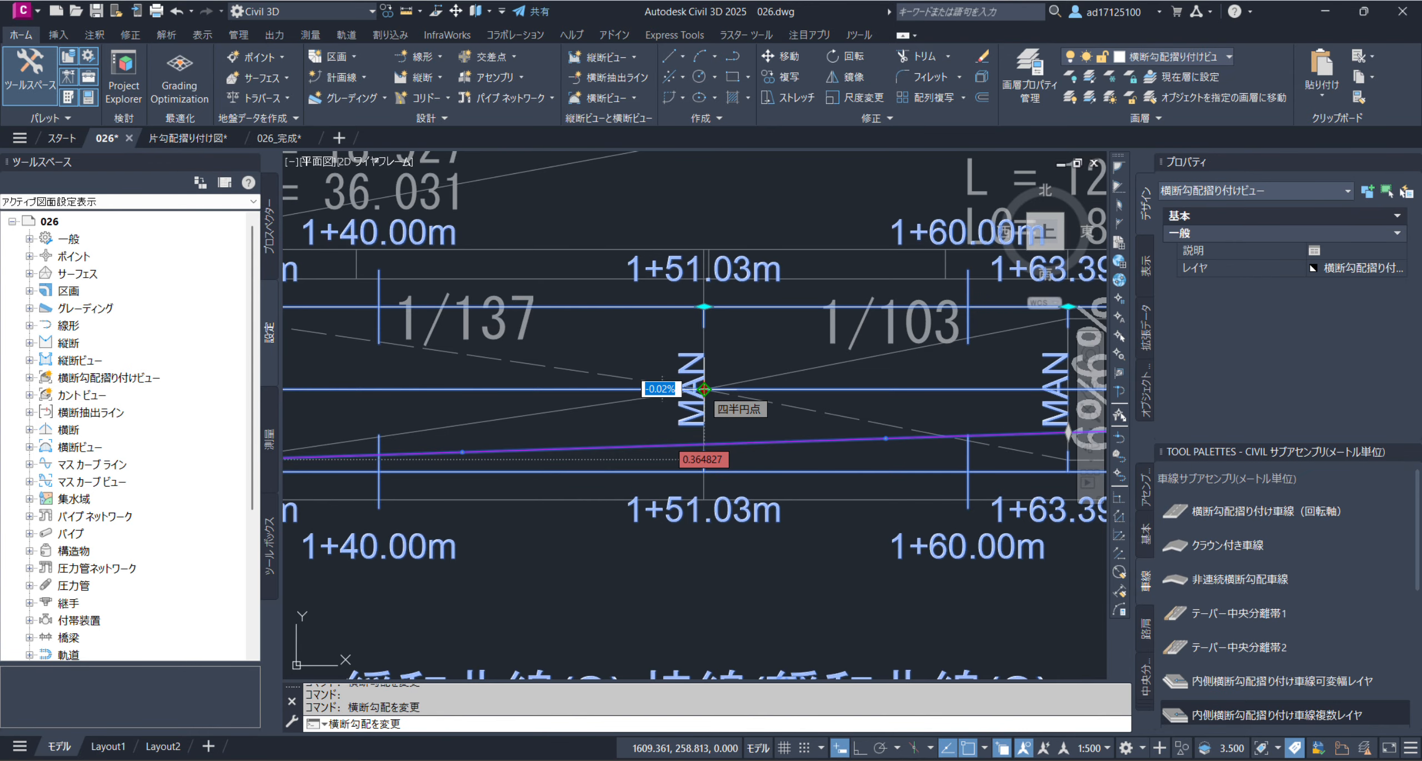
pyautogui.click(703, 388)
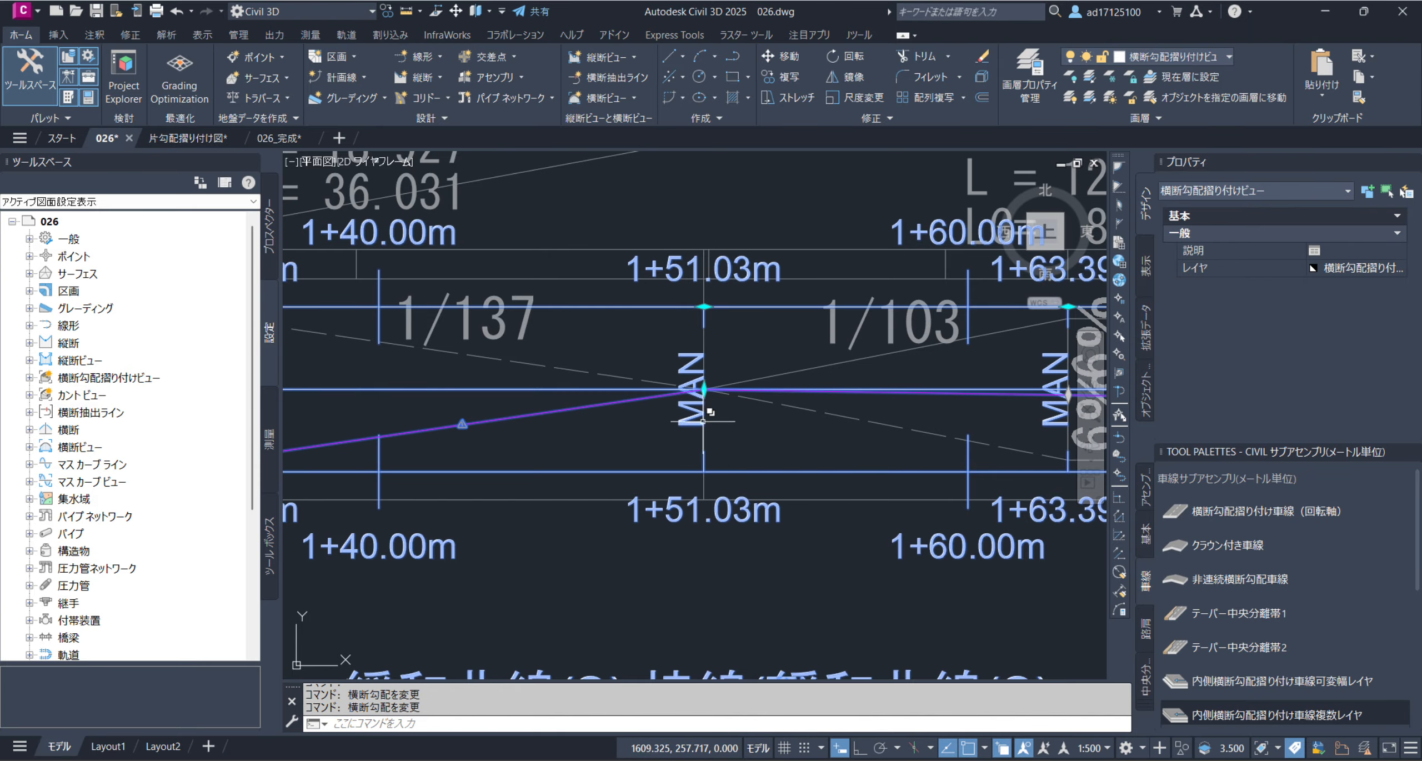
# Move the crossfall grip at critical station 1+51.03 m to the circle's centre, where the reference lines cross the zero axis
pyautogui.scroll(10, 689, 388)
pyautogui.scroll(10, 668, 373)
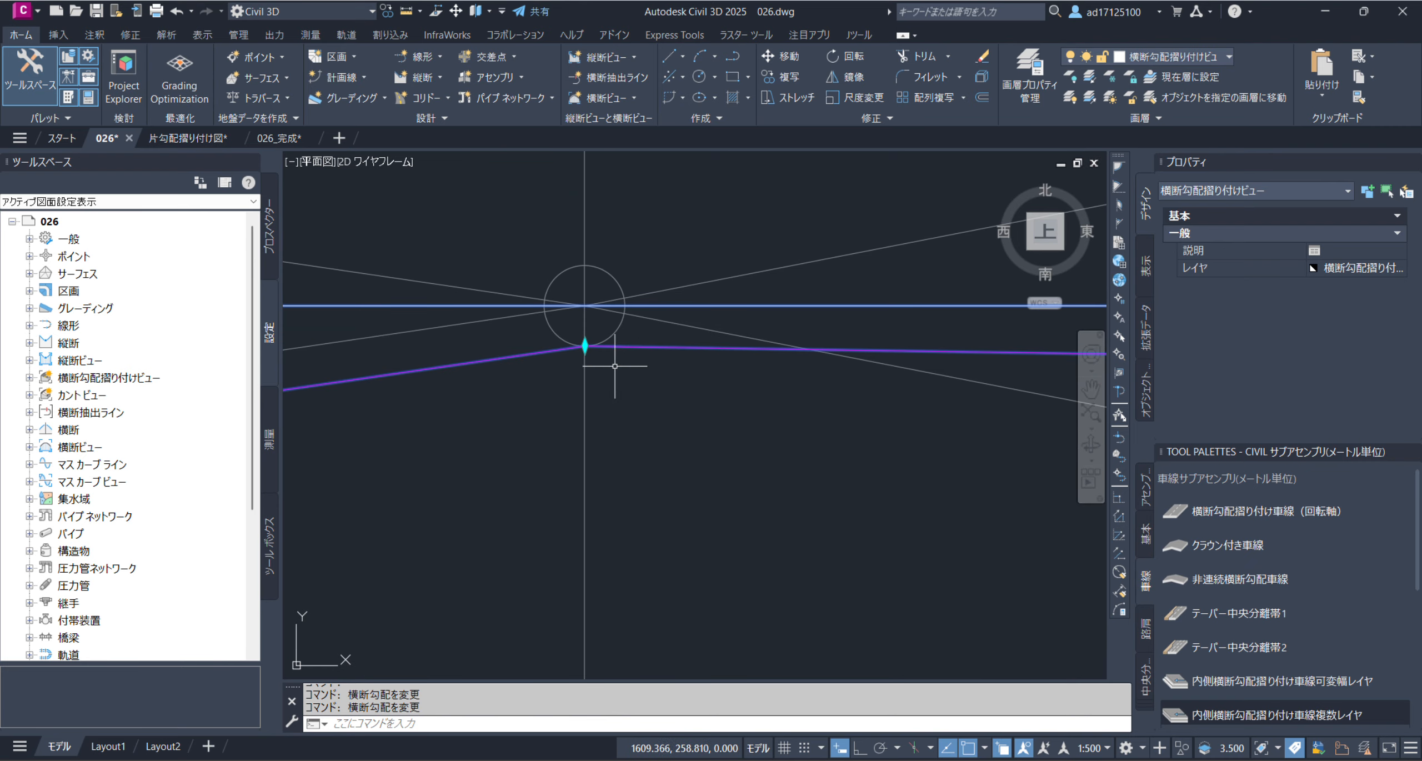
pyautogui.click(585, 306)
pyautogui.click(585, 306)
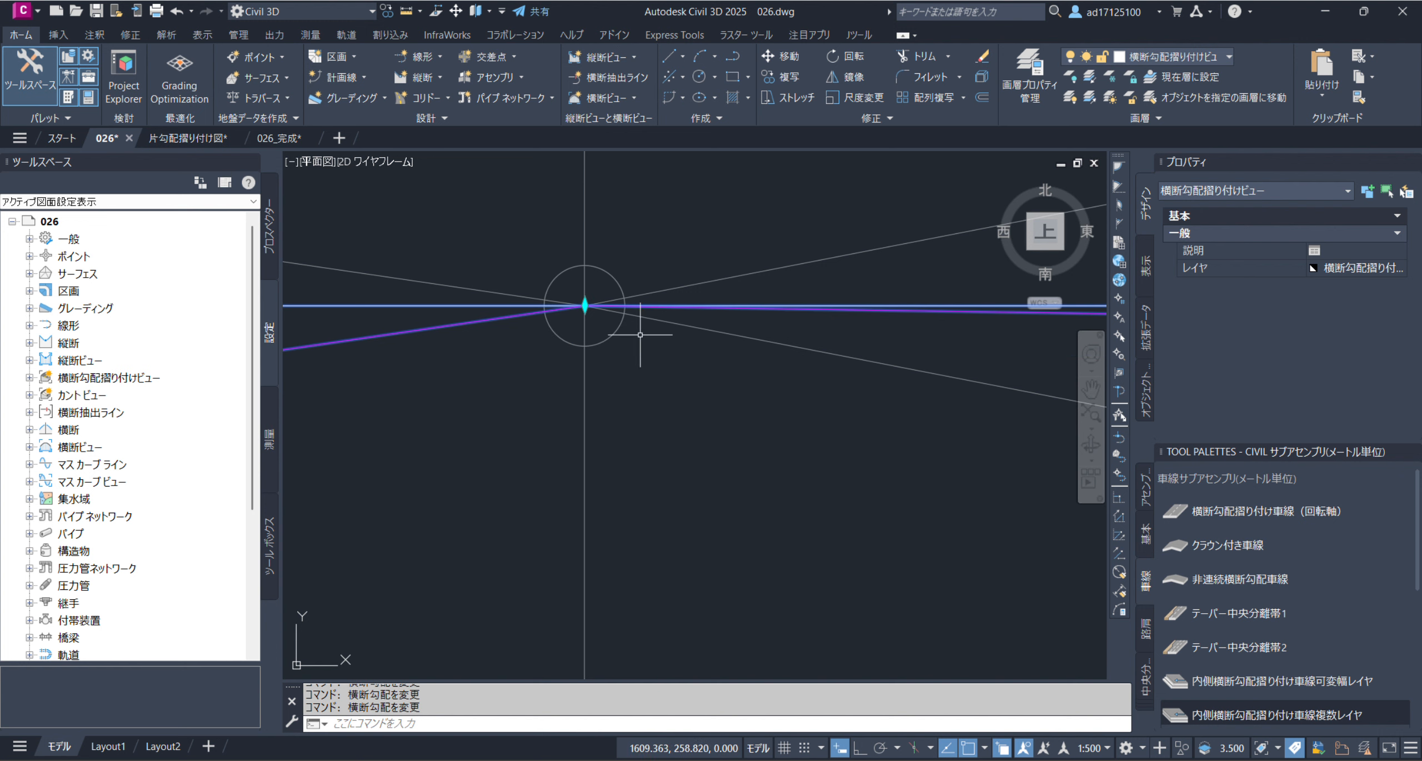
pyautogui.scroll(-10, 641, 410)
pyautogui.scroll(-3, 809, 429)
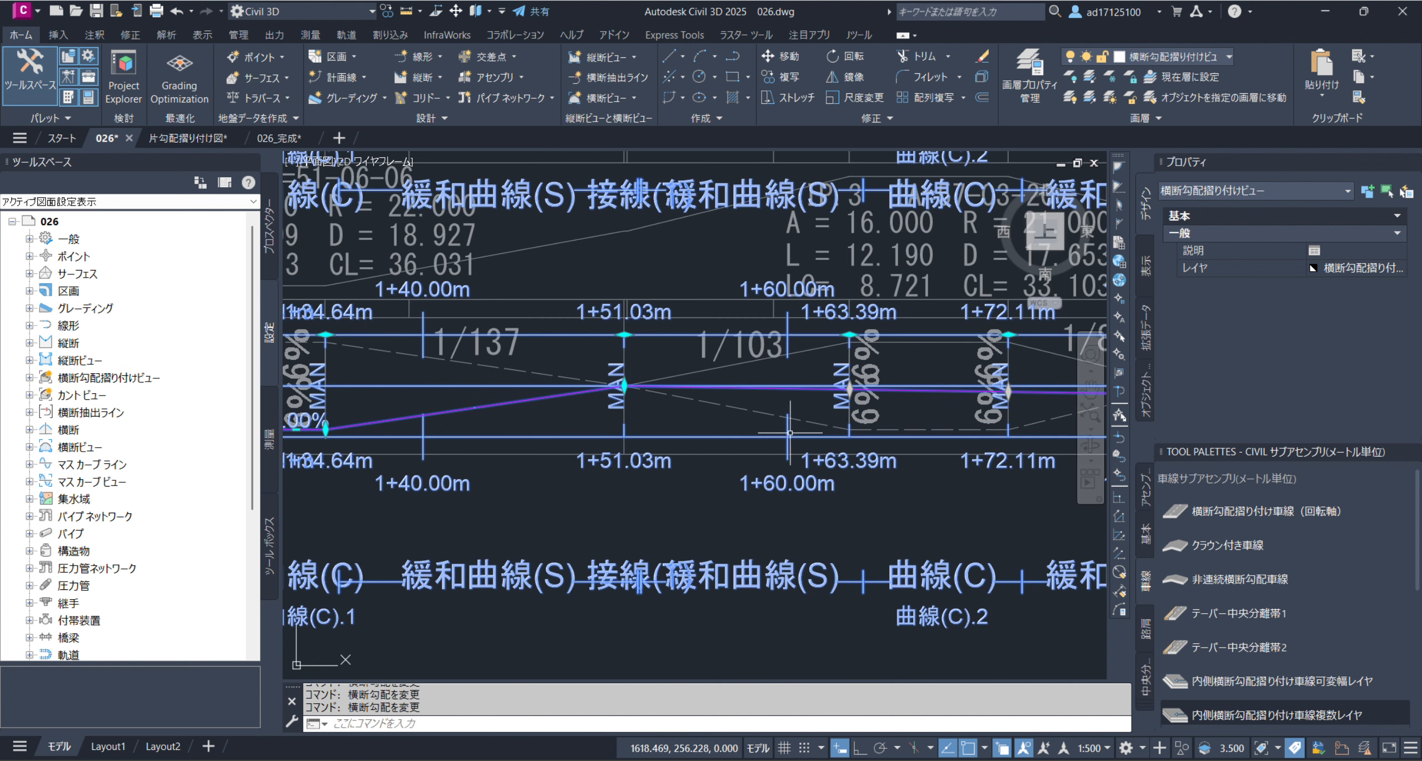
# Snap the crossfall grip at critical station 1+63.39 m to the upper endpoint where the reference band's 1/103 transition reaches 6%
pyautogui.scroll(5, 756, 411)
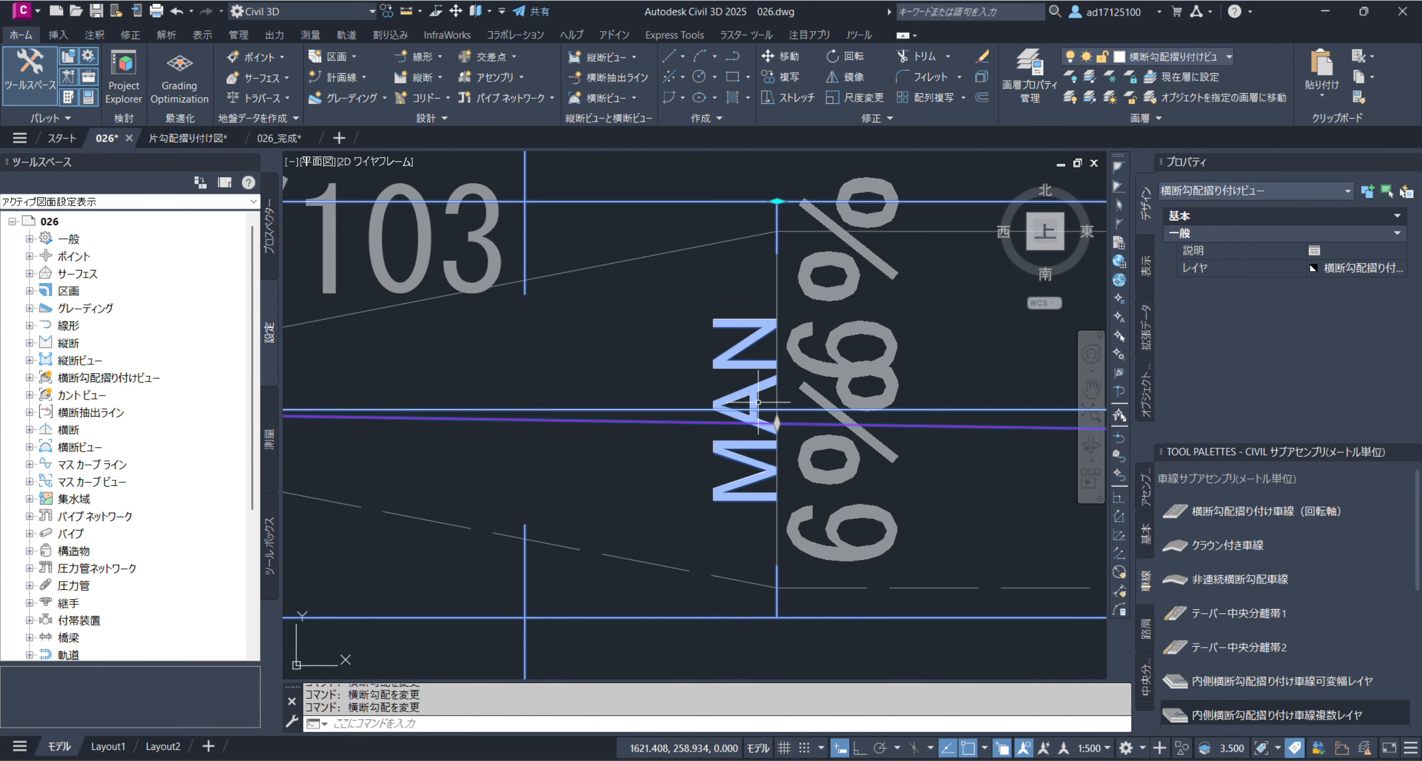
pyautogui.click(778, 451)
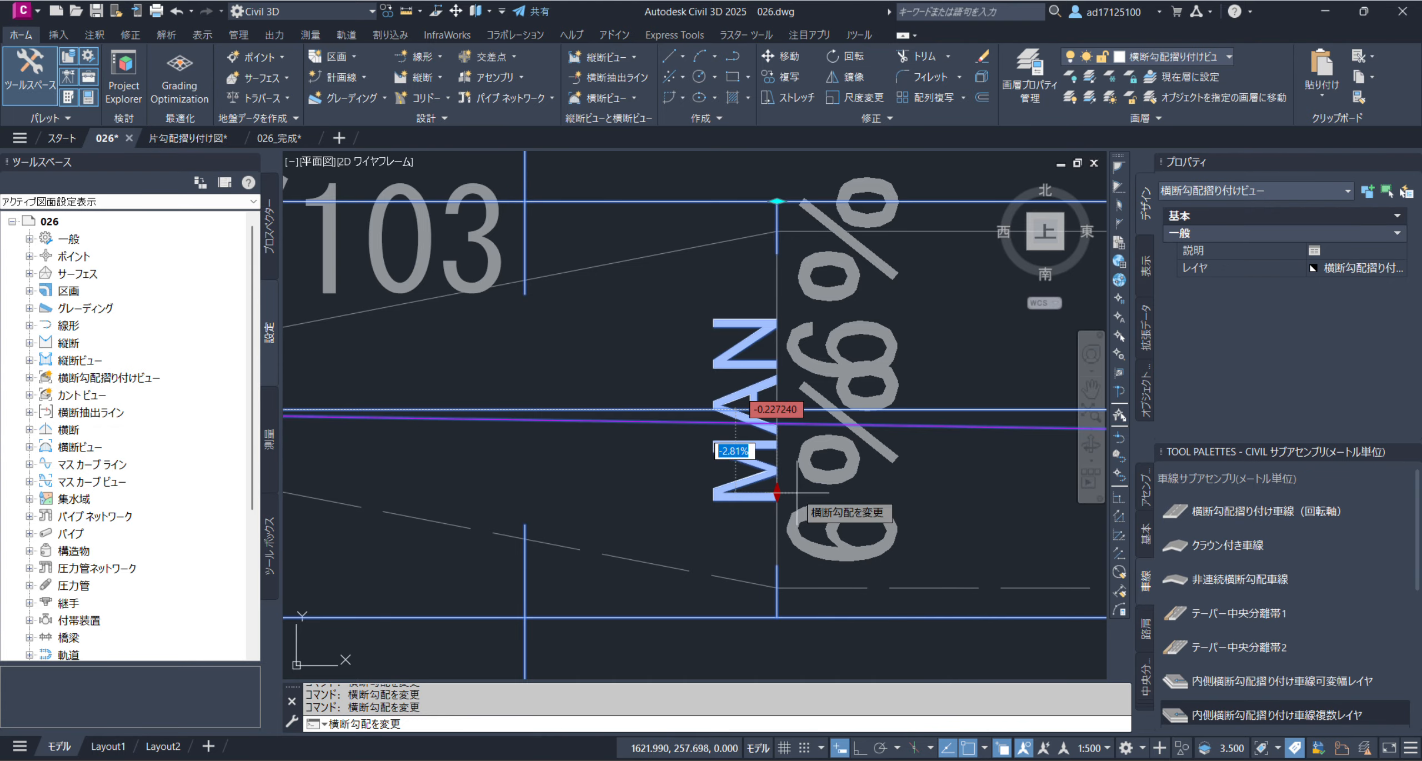
pyautogui.click(777, 237)
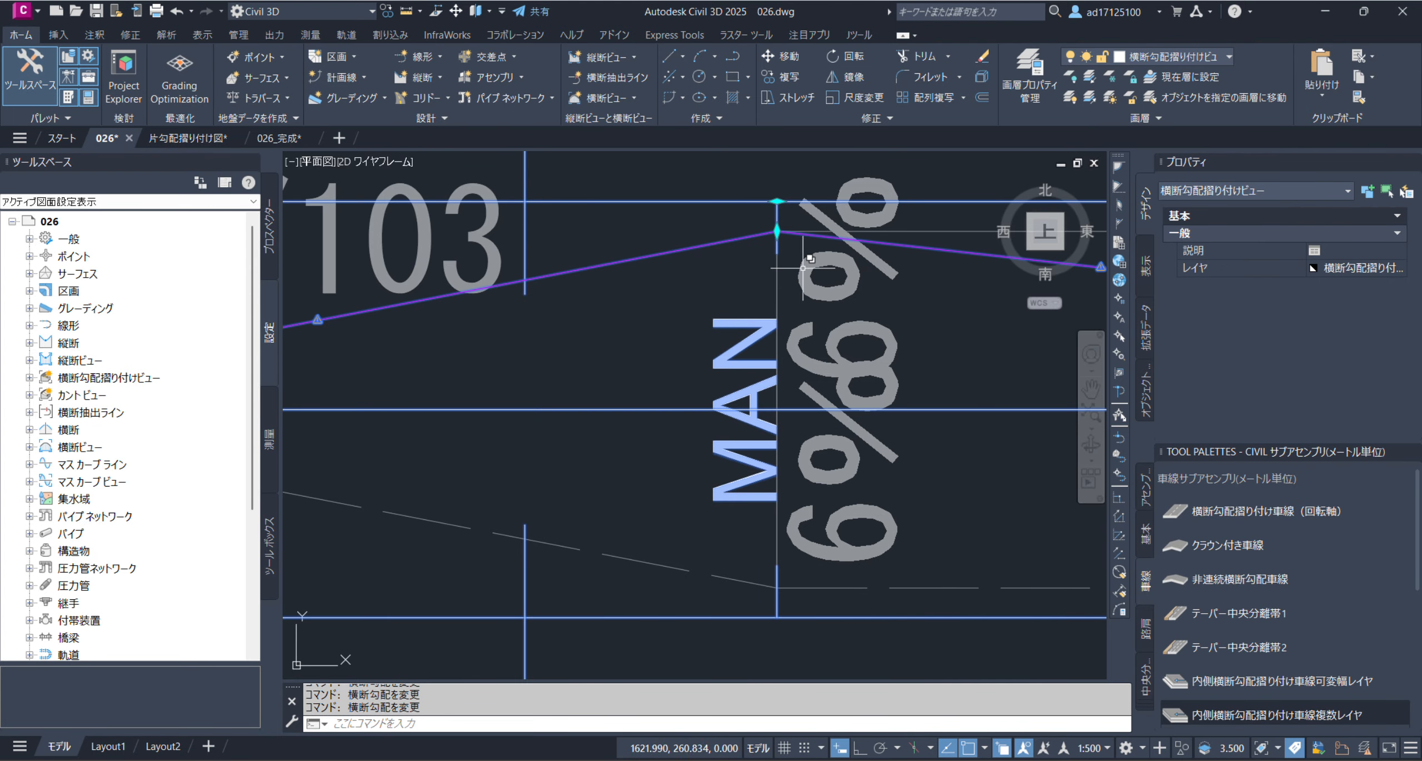
# Snap the crossfall grip at critical station 1+72.11 m to the upper end of the third curve's 6% section on the reference band
pyautogui.scroll(-4, 786, 291)
pyautogui.scroll(-5, 786, 291)
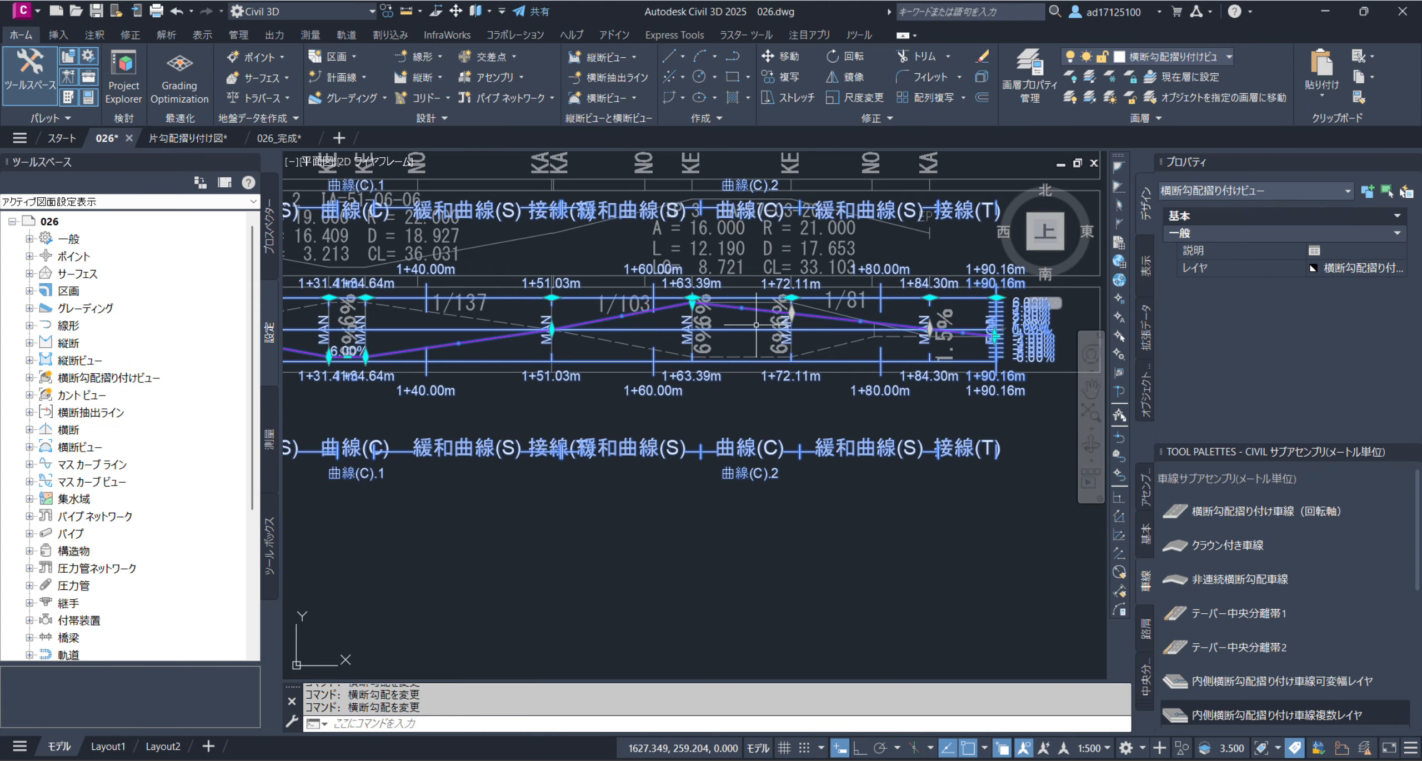
pyautogui.scroll(3, 826, 311)
pyautogui.scroll(2, 783, 314)
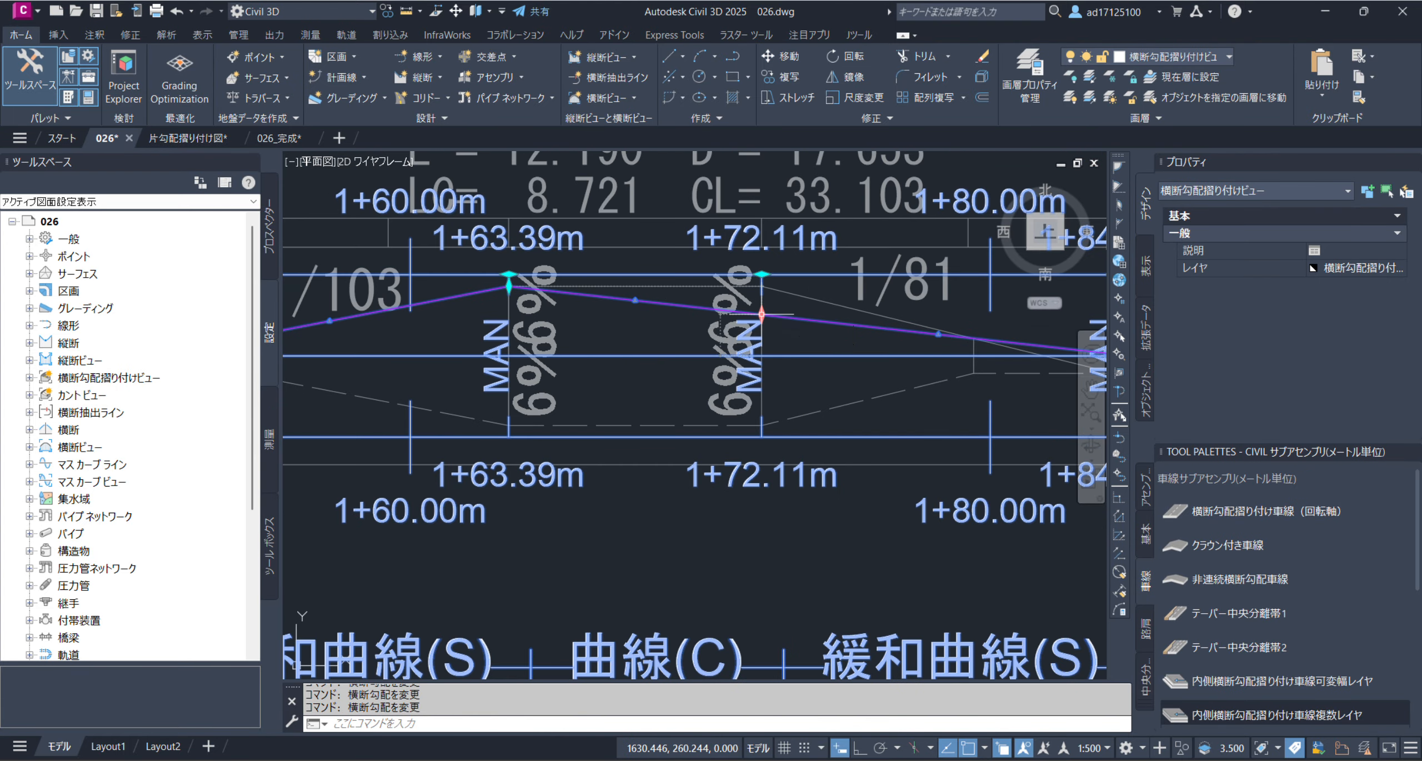
pyautogui.click(769, 314)
pyautogui.click(762, 286)
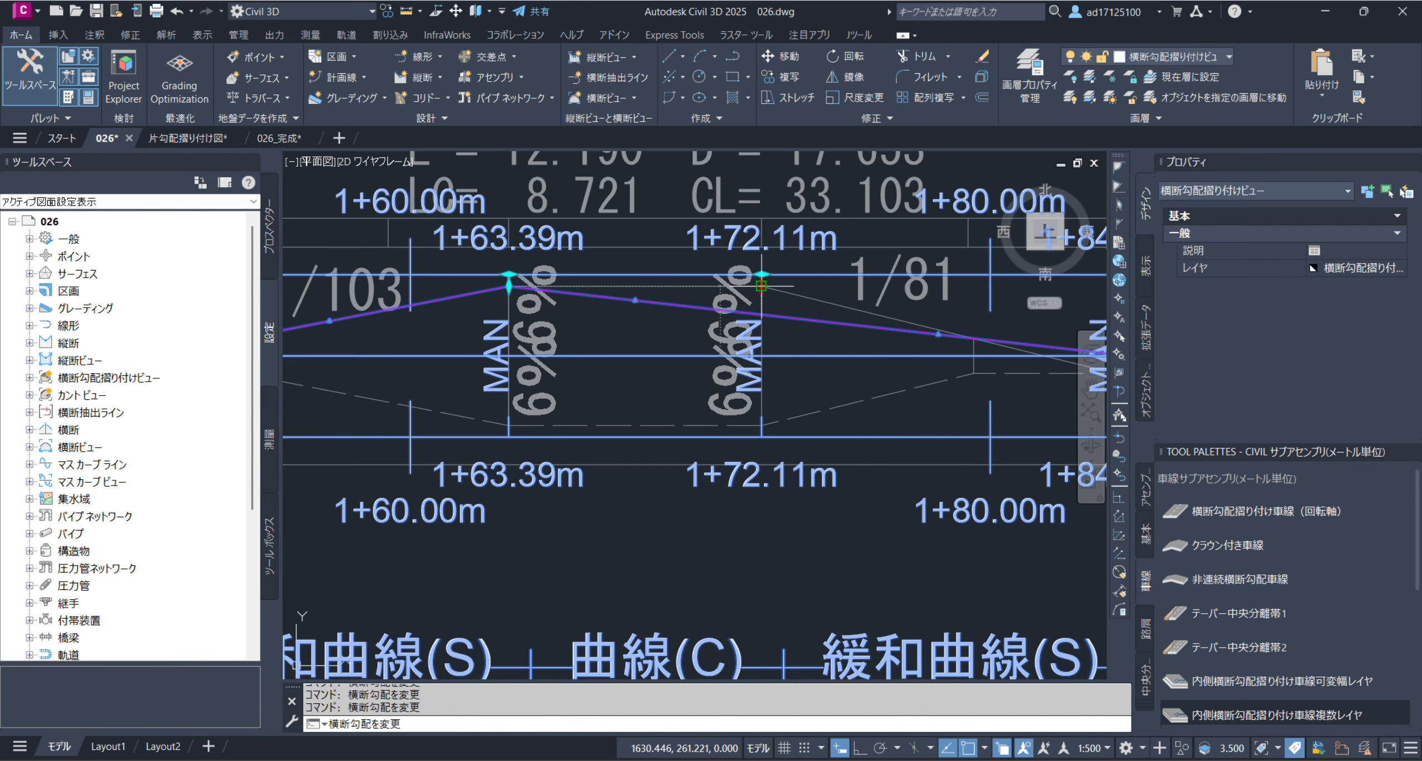
# Set the crossfall at critical station 1+84.30 m to -1.50% by snapping its grip to the reference band's 1.5% line, and deselect the view
pyautogui.moveTo(836, 357); pyautogui.dragTo(476, 369, button='middle')
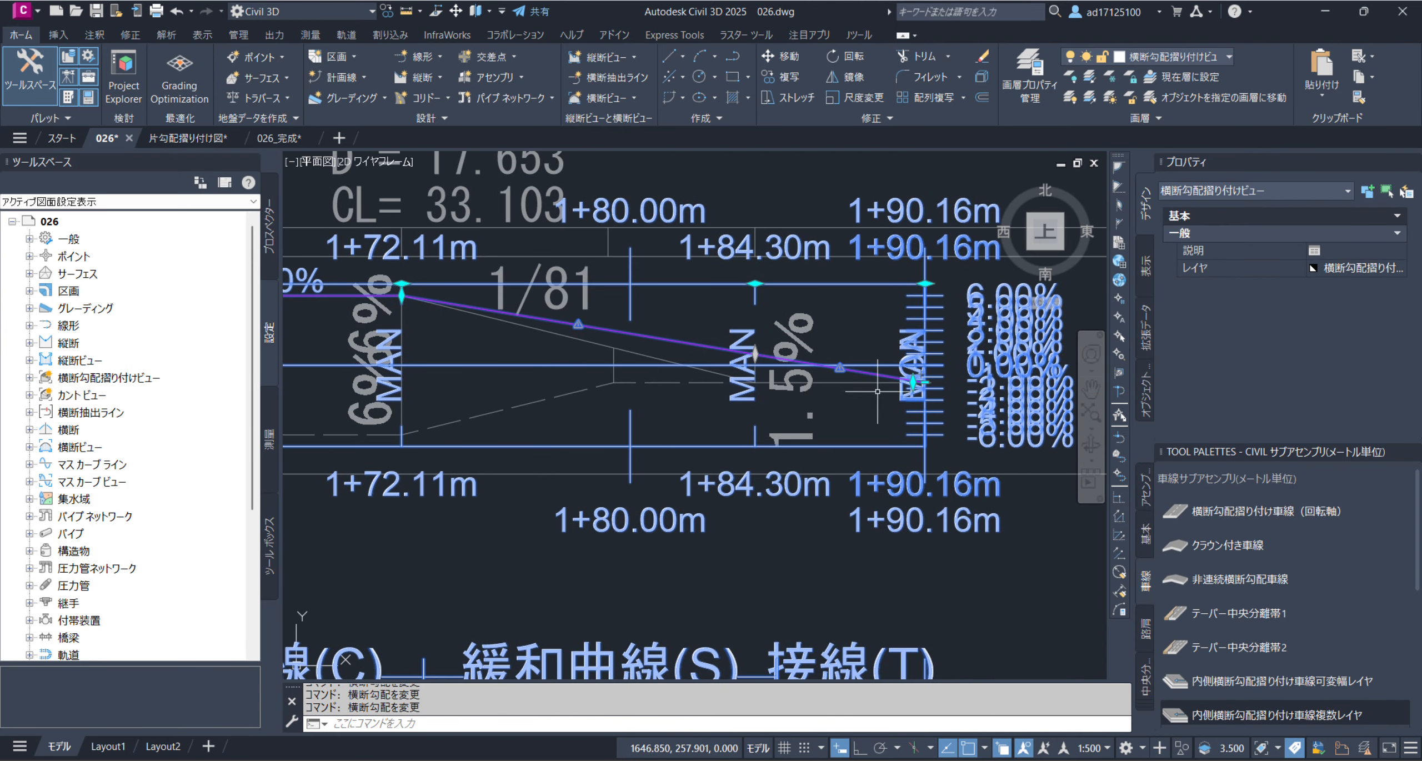
pyautogui.scroll(2, 925, 393)
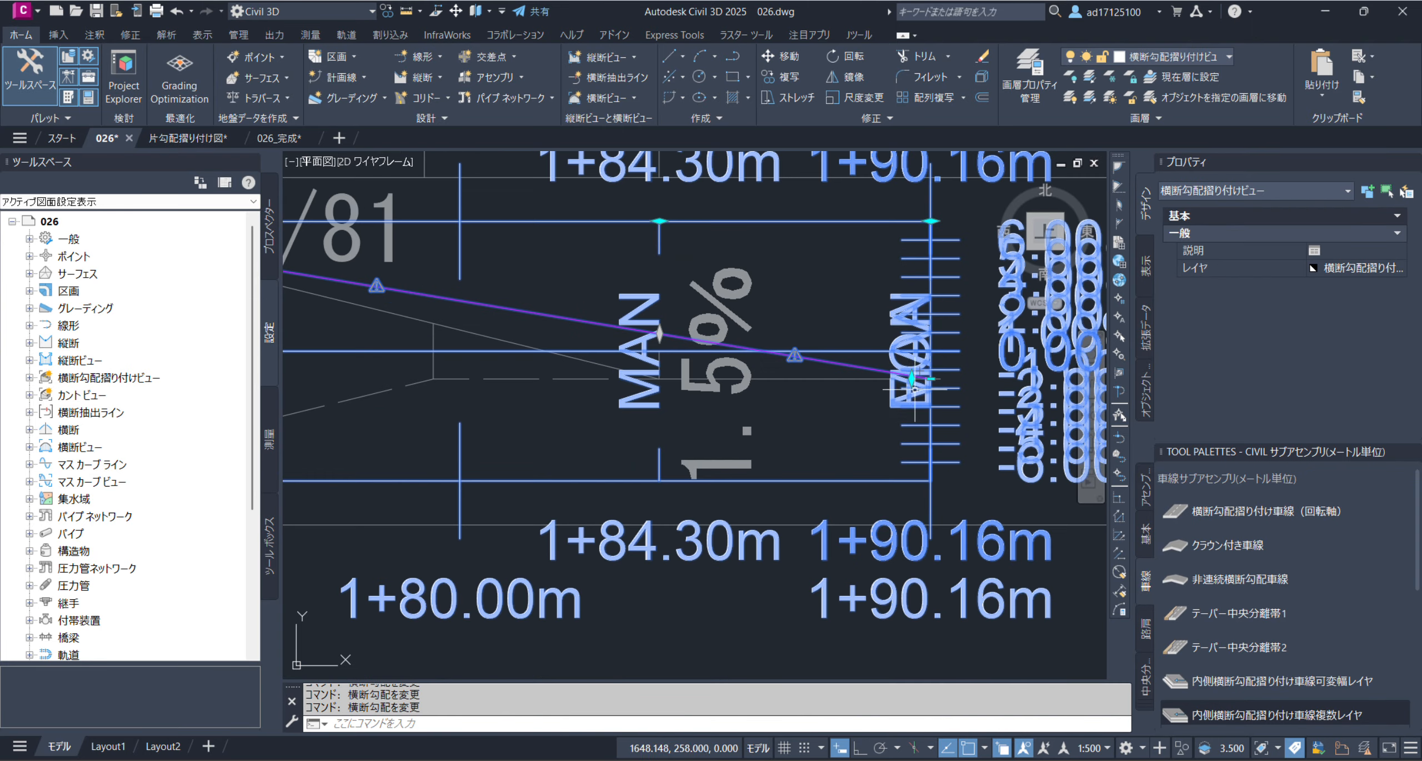
pyautogui.click(659, 334)
pyautogui.click(660, 378)
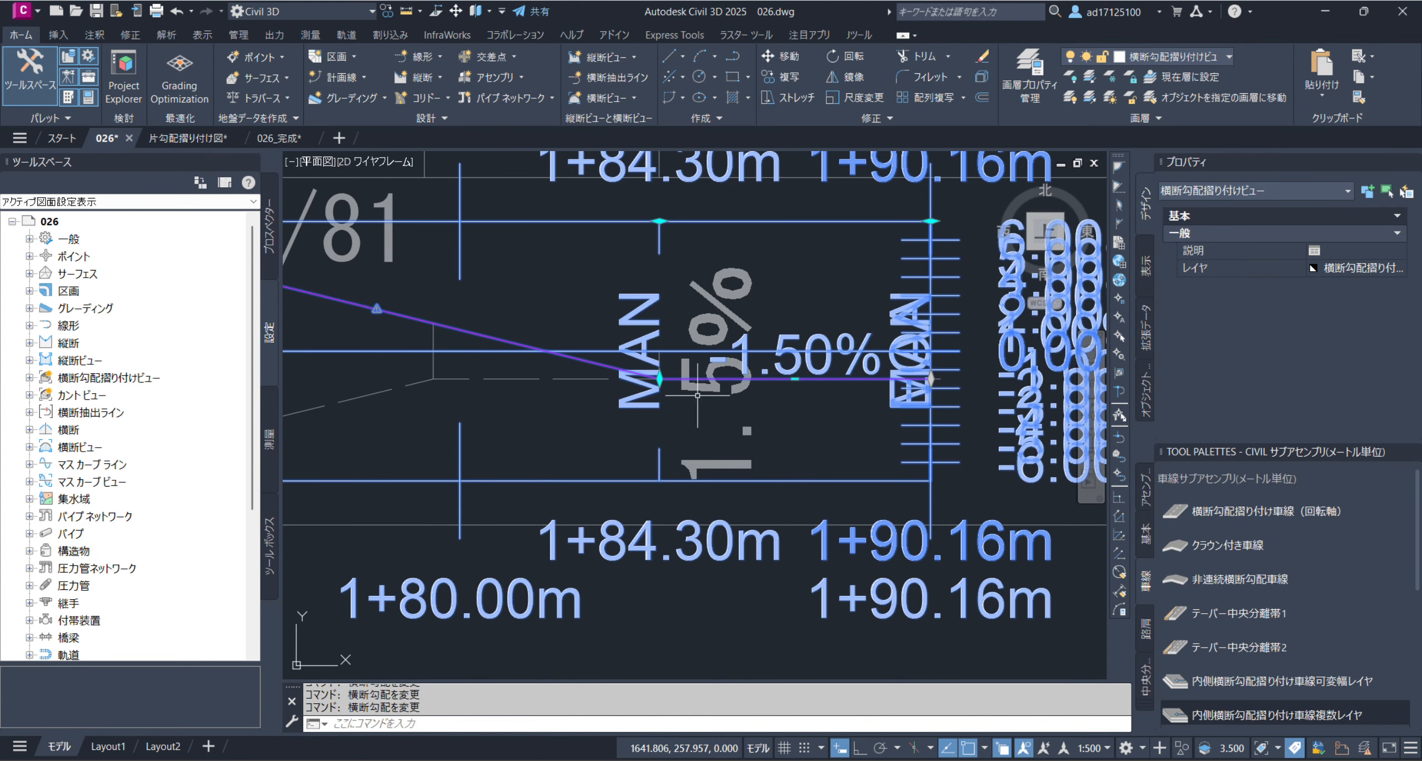
pyautogui.scroll(-5, 874, 409)
pyautogui.scroll(-5, 861, 455)
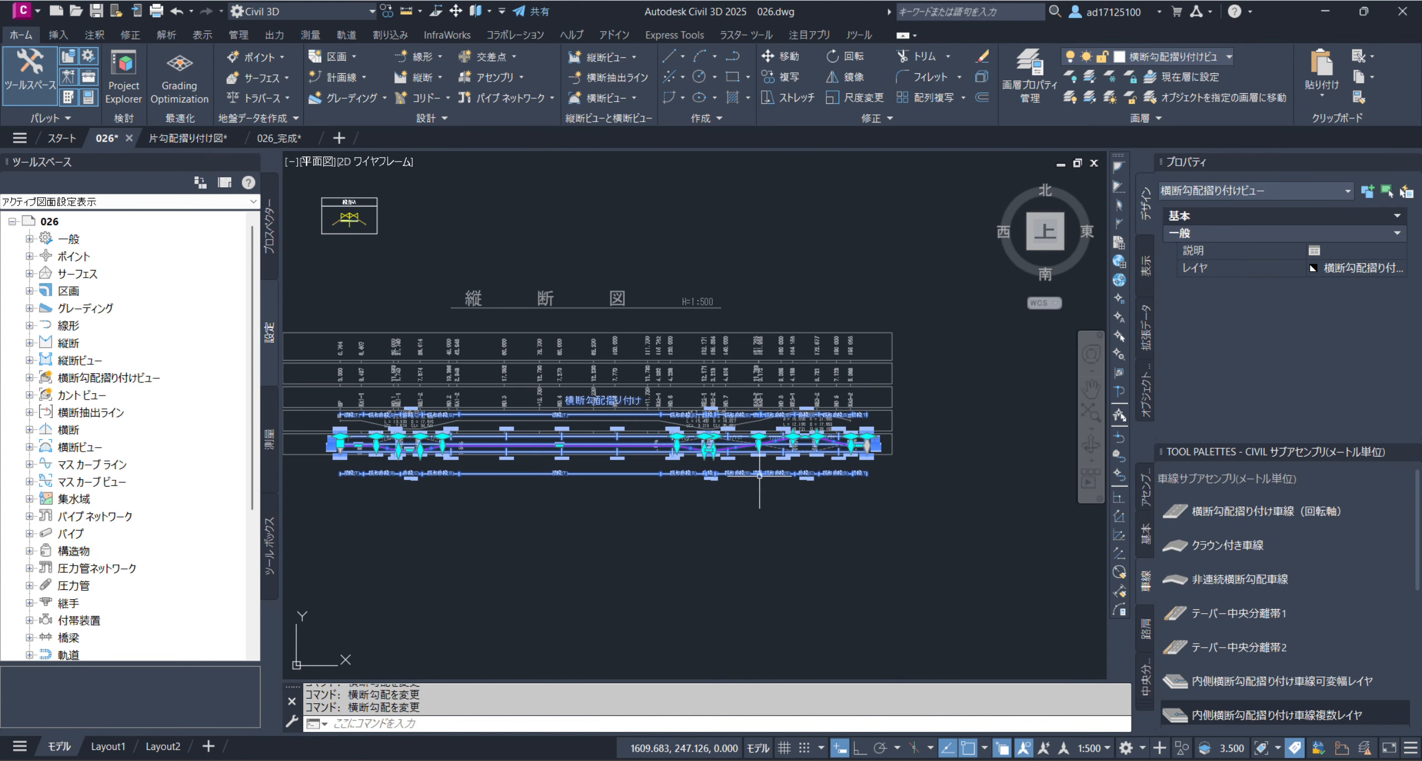
pyautogui.press('Escape')
pyautogui.scroll(2, 389, 478)
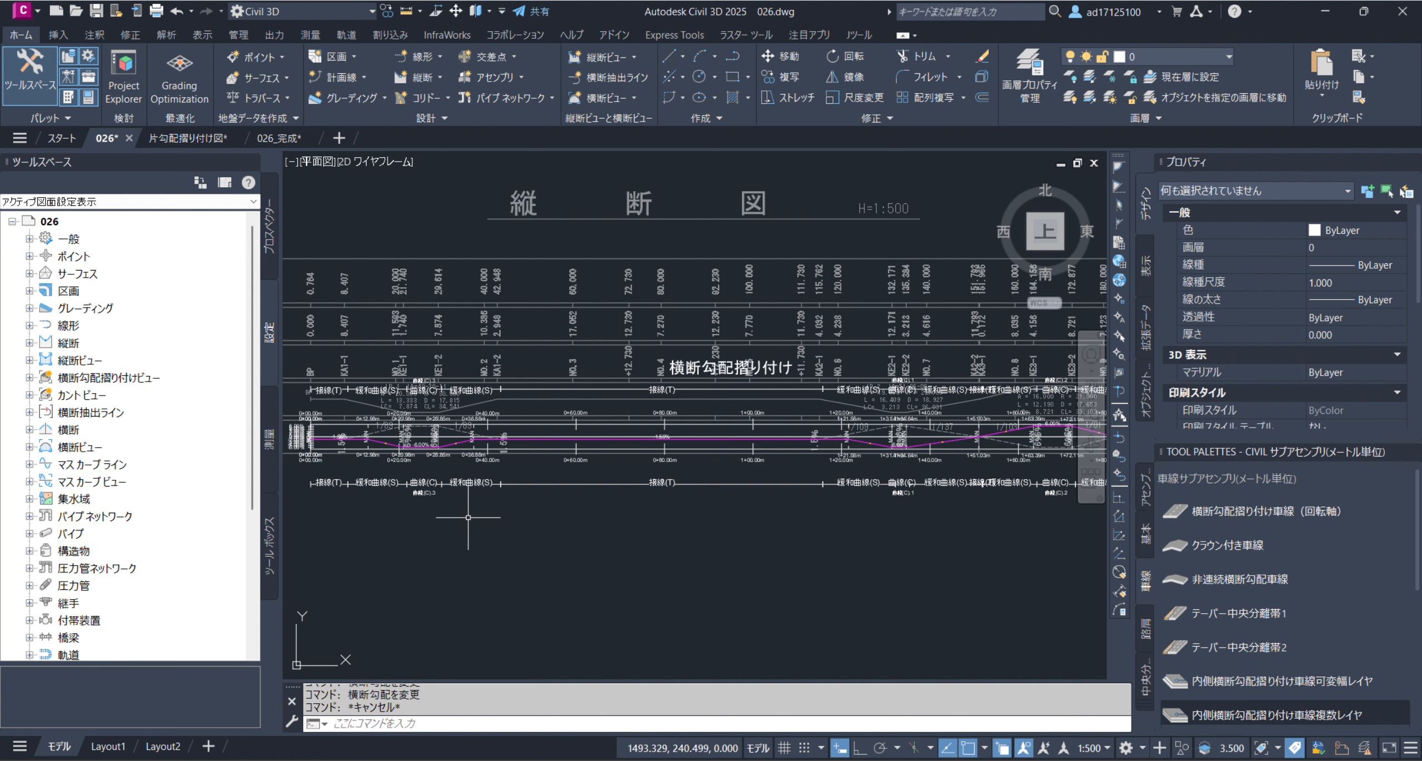
pyautogui.scroll(-4, 697, 514)
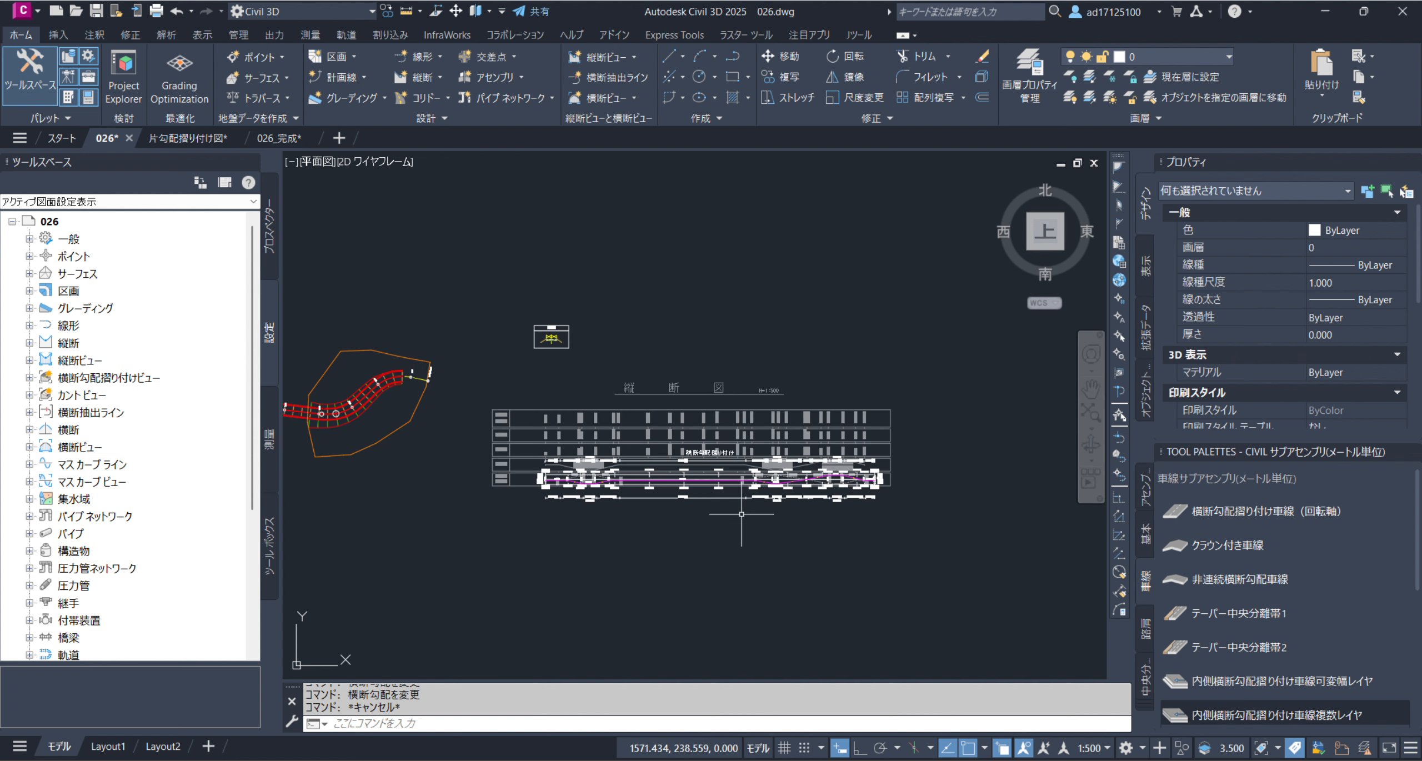
pyautogui.scroll(4, 559, 473)
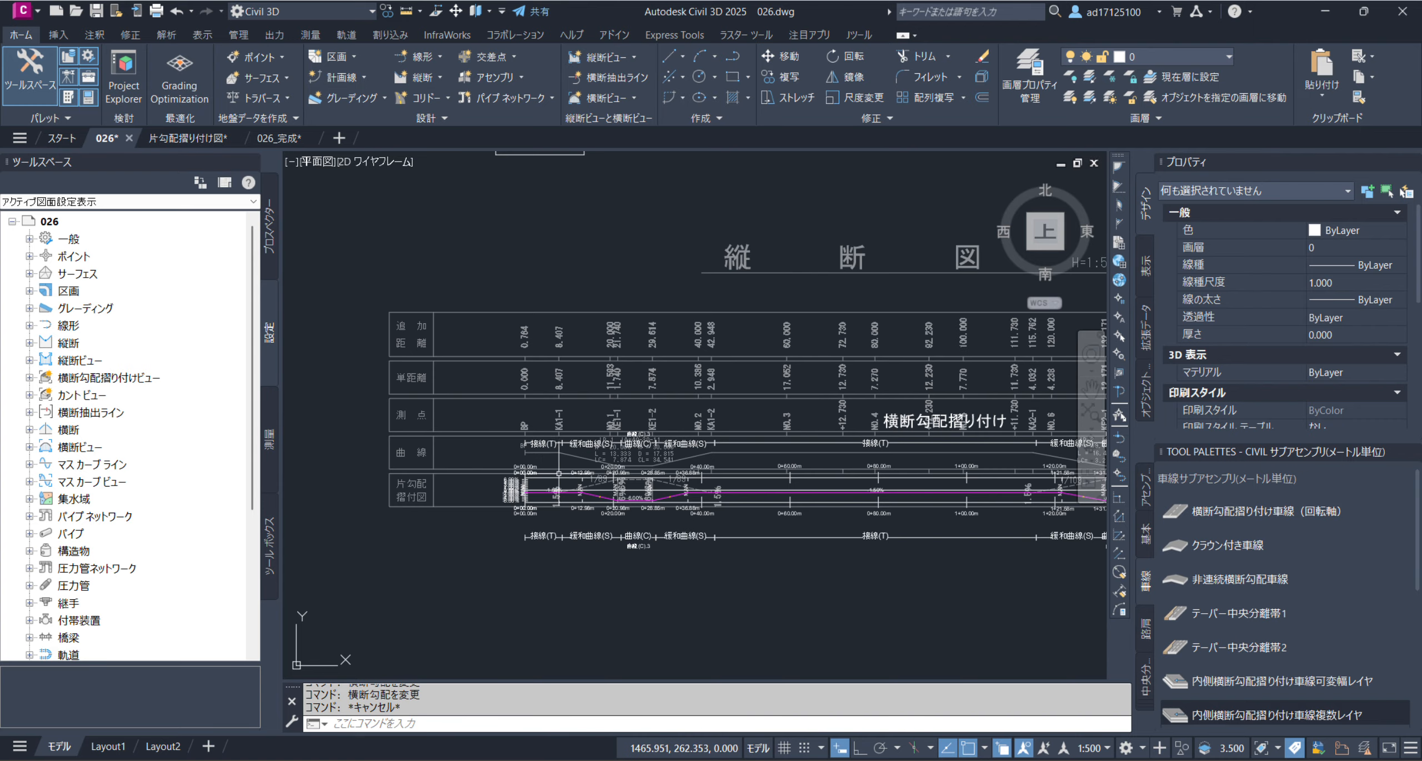
pyautogui.scroll(2, 558, 474)
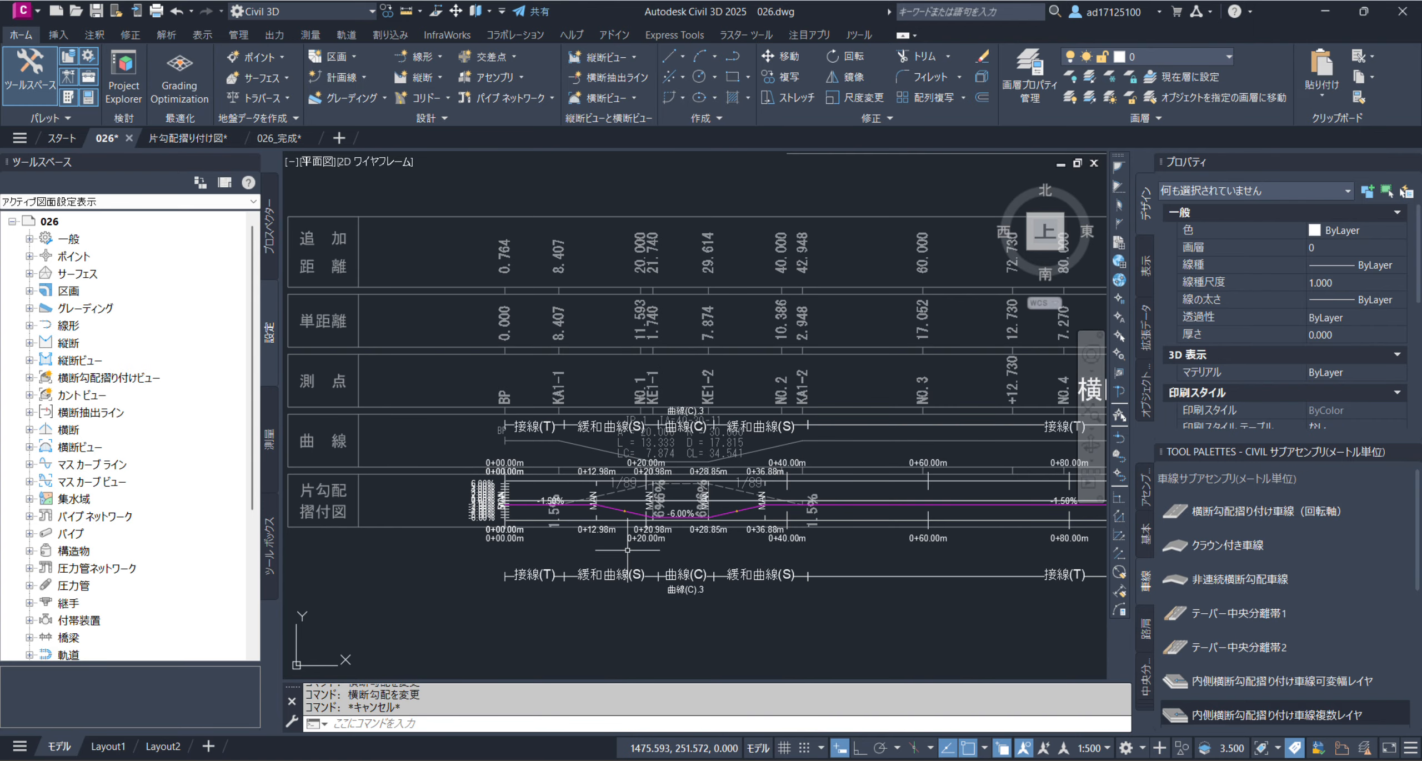
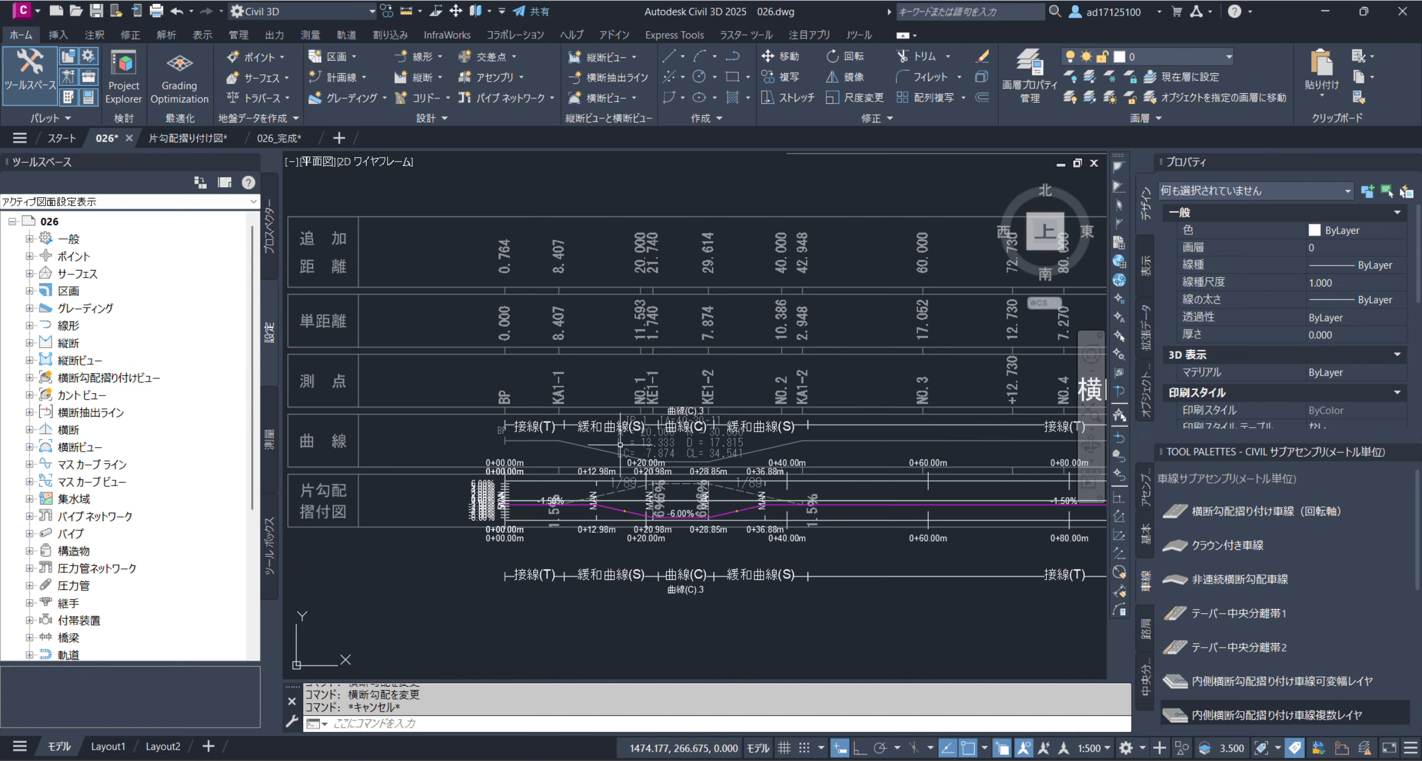
# Open the lane display settings (車線) in the superelevation view's properties
pyautogui.click(511, 461)
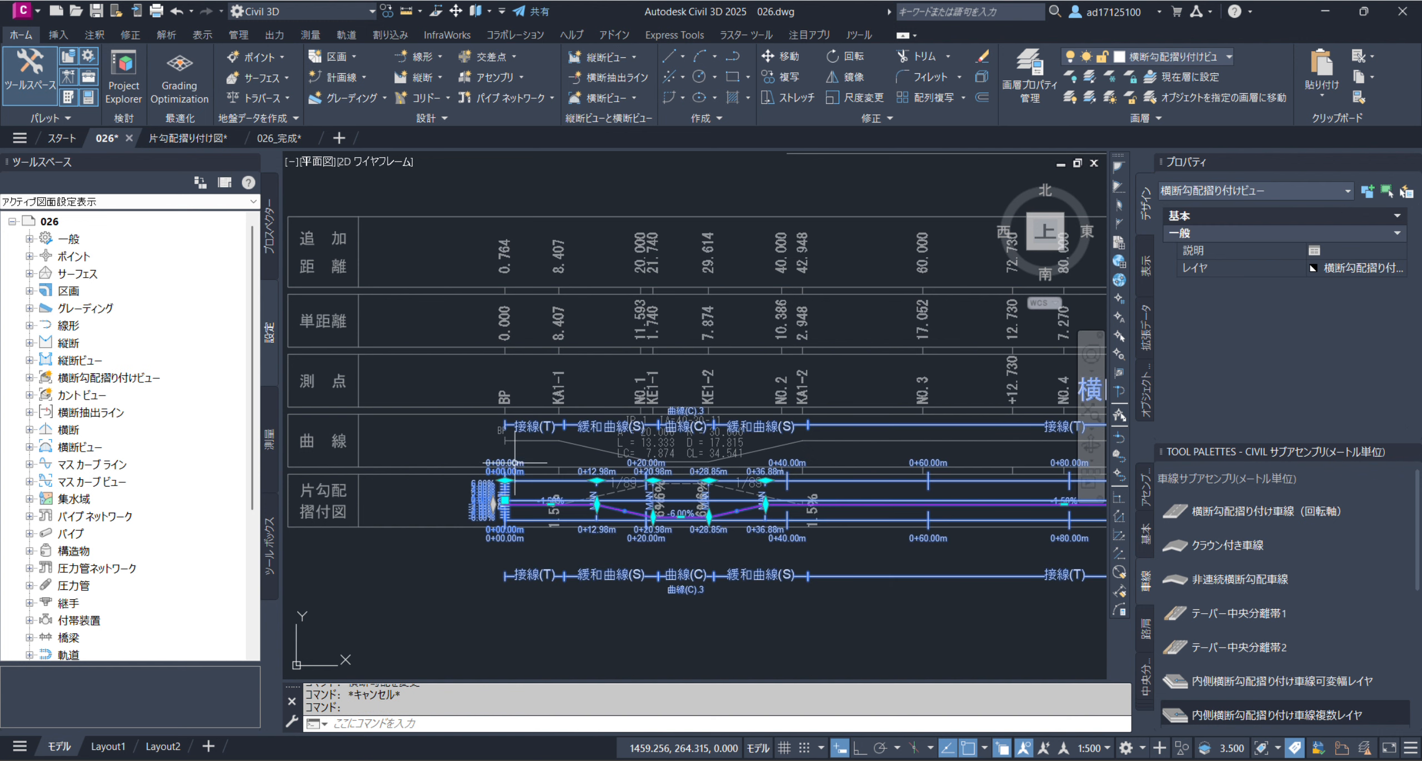
pyautogui.rightClick(562, 427)
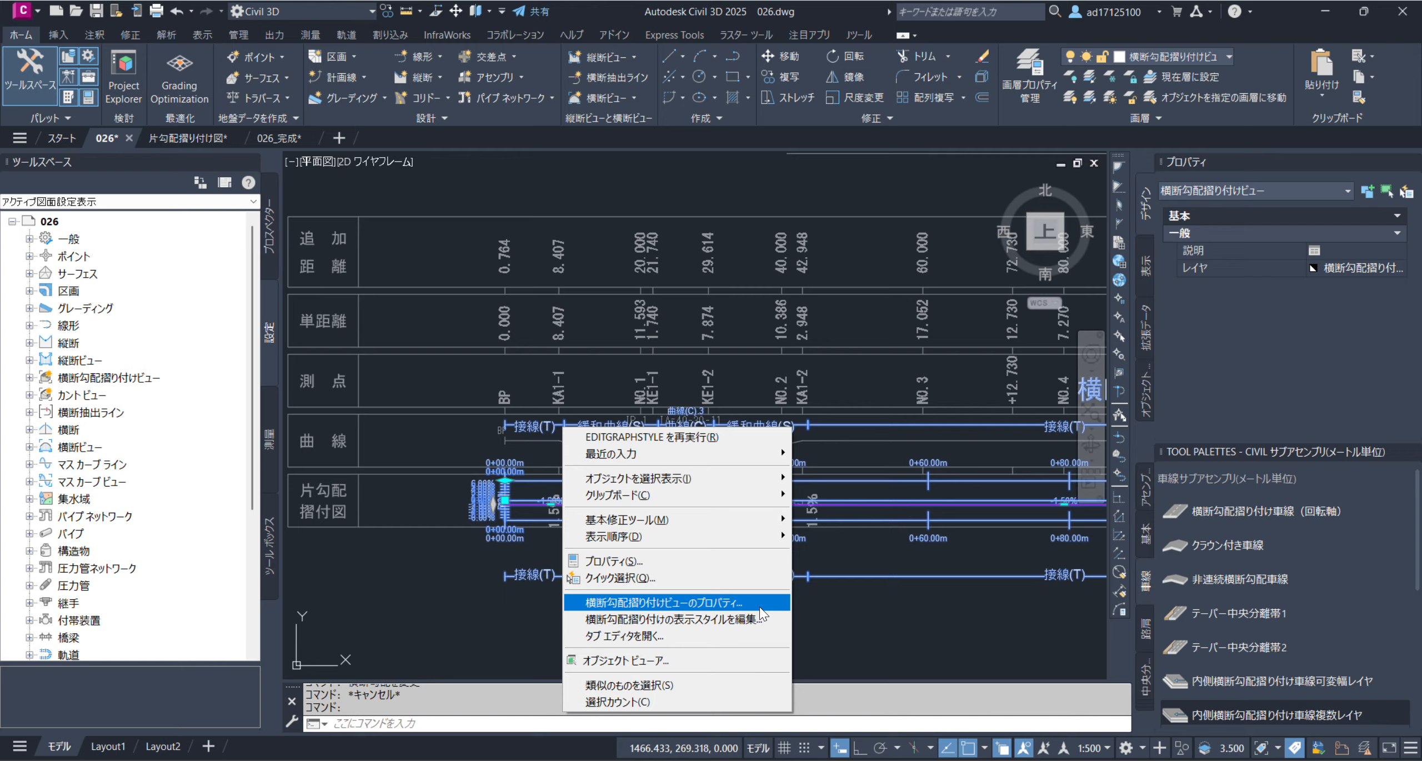
pyautogui.click(760, 606)
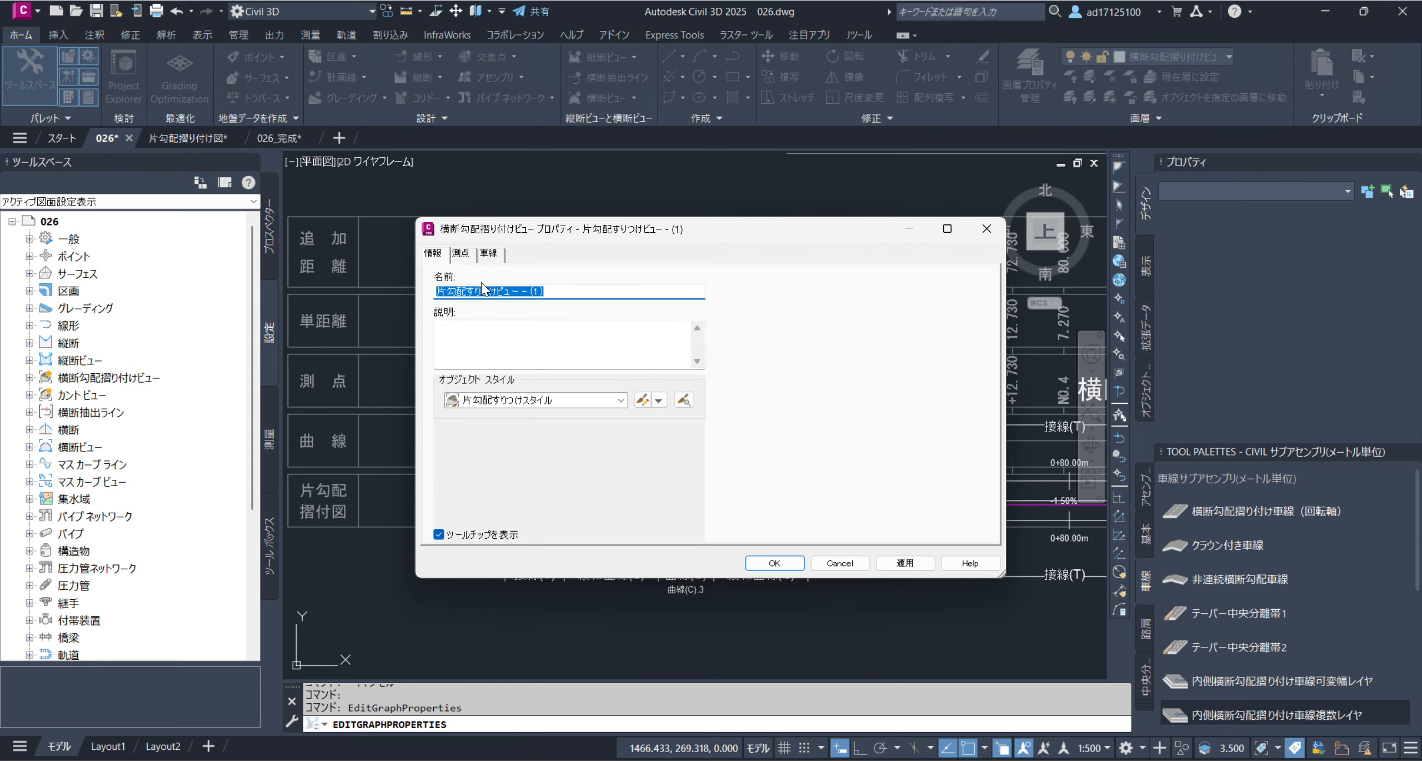
pyautogui.click(460, 257)
pyautogui.click(487, 255)
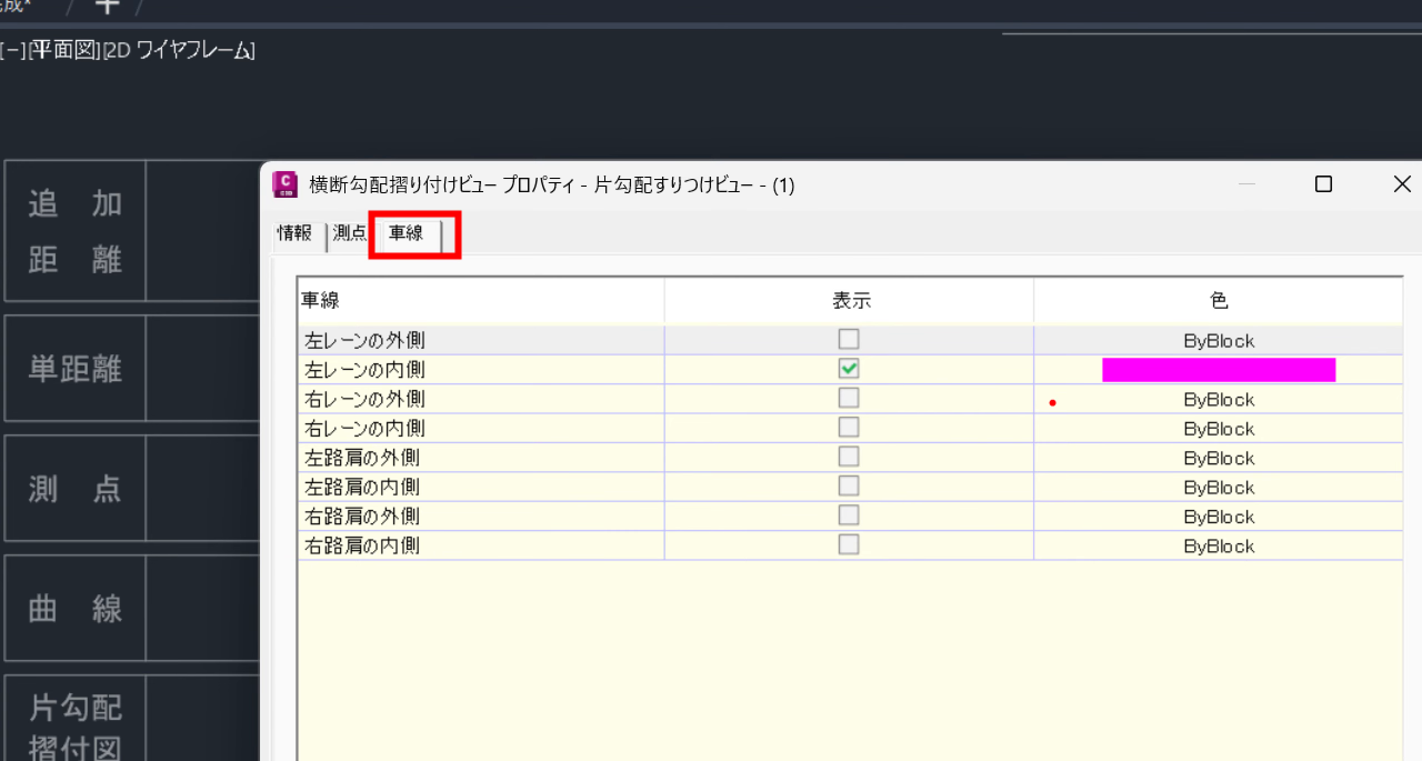
pyautogui.moveTo(844, 354)
pyautogui.mouseDown()
pyautogui.moveTo(867, 366)
pyautogui.moveTo(824, 376)
pyautogui.mouseUp()
pyautogui.moveTo(295, 396); pyautogui.dragTo(493, 408)
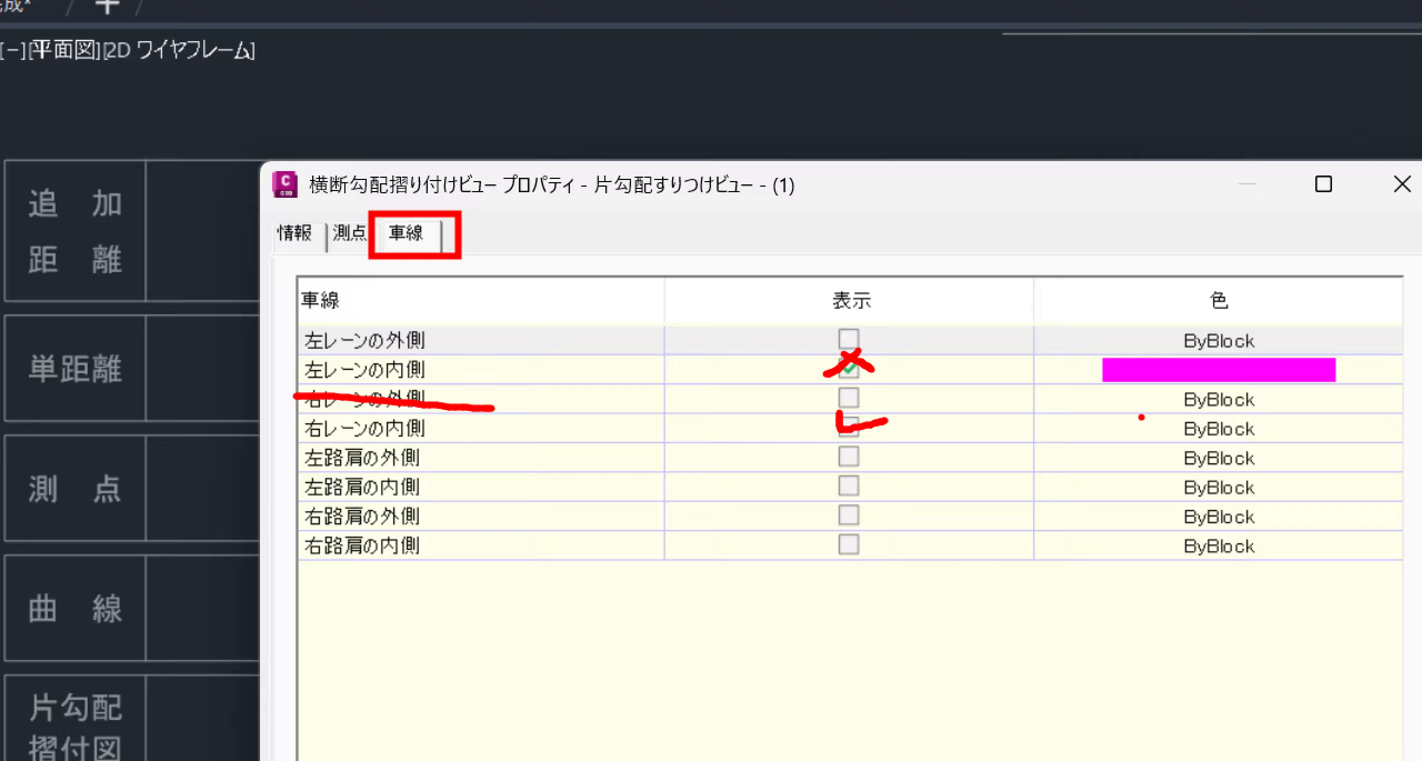
pyautogui.moveTo(1138, 415); pyautogui.dragTo(1313, 443)
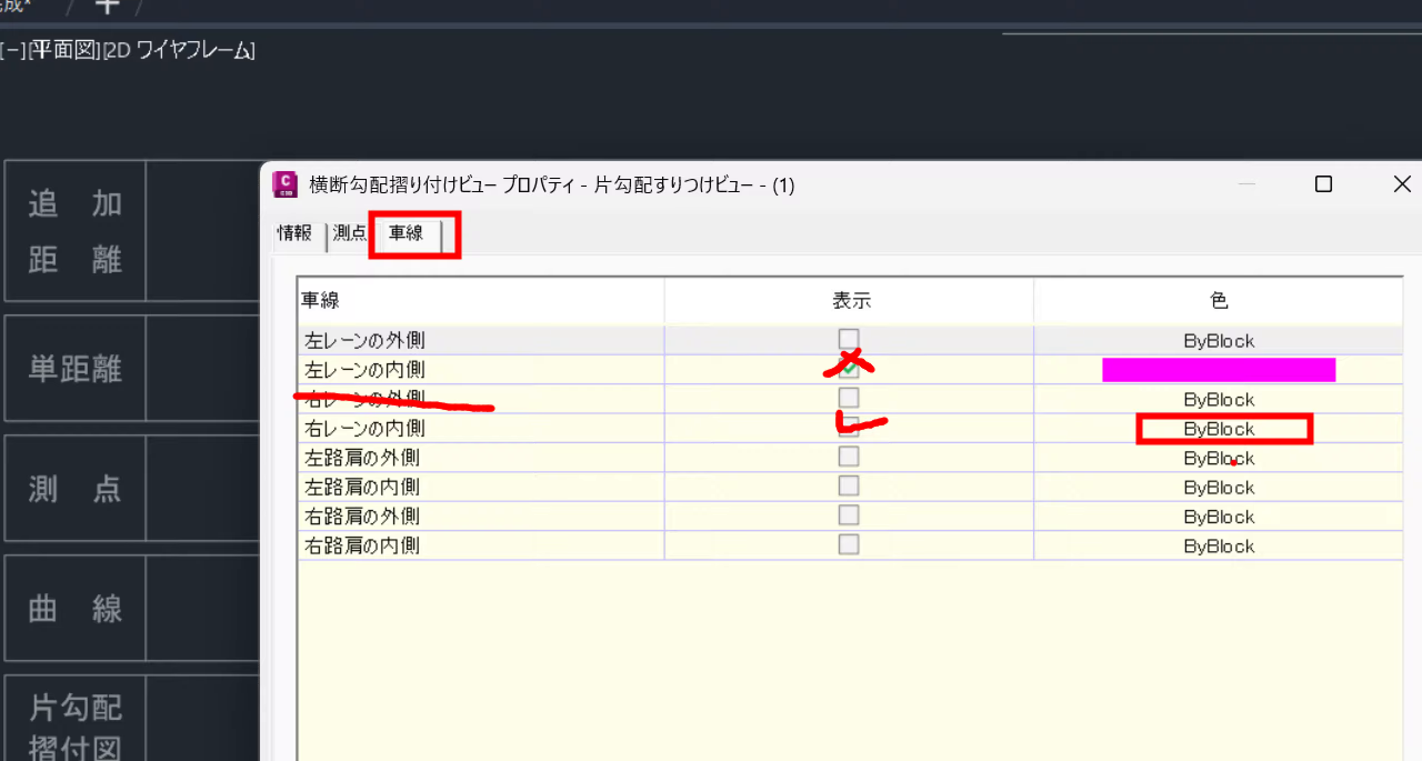
pyautogui.press('Escape')
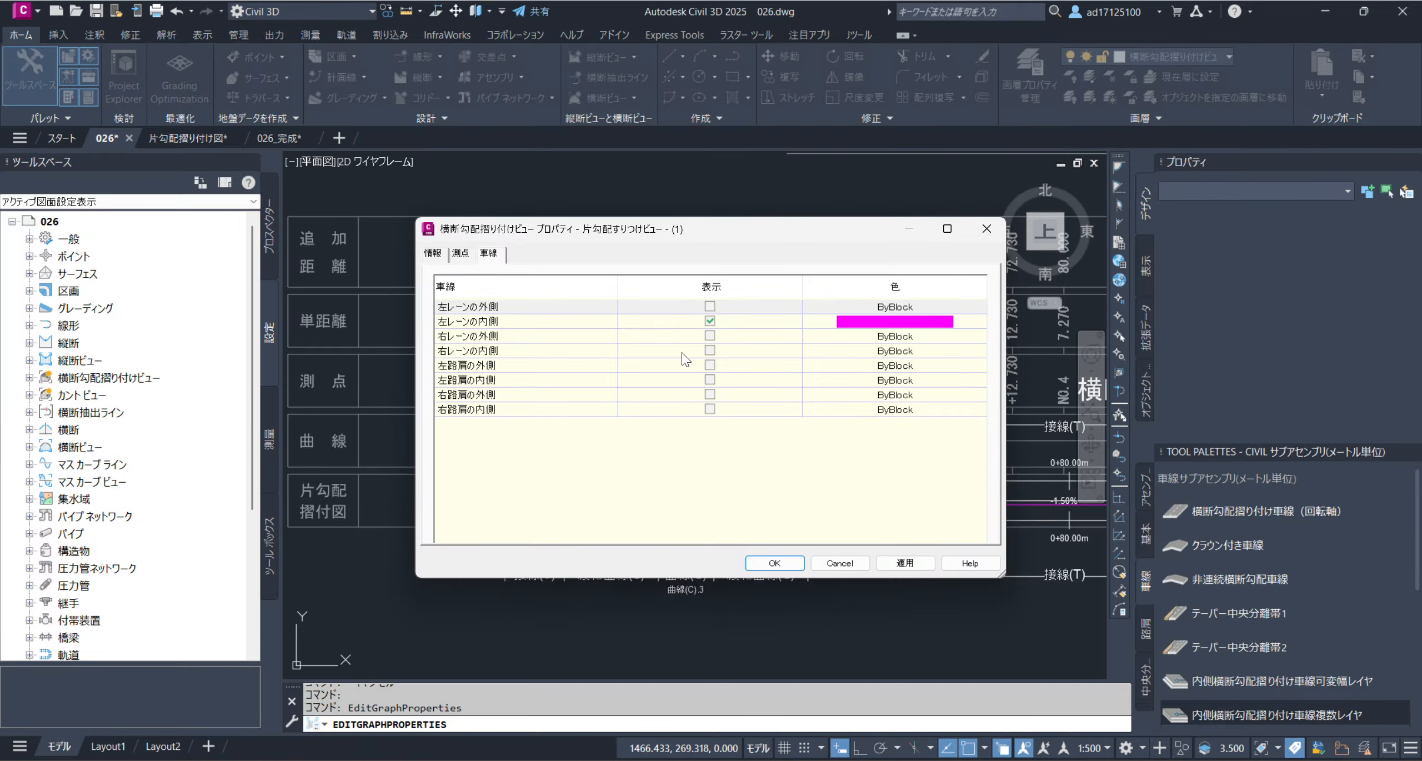
# Hide 左レーンの内側, display 右レーンの内側 in green, and apply the superelevation view properties
pyautogui.click(713, 326)
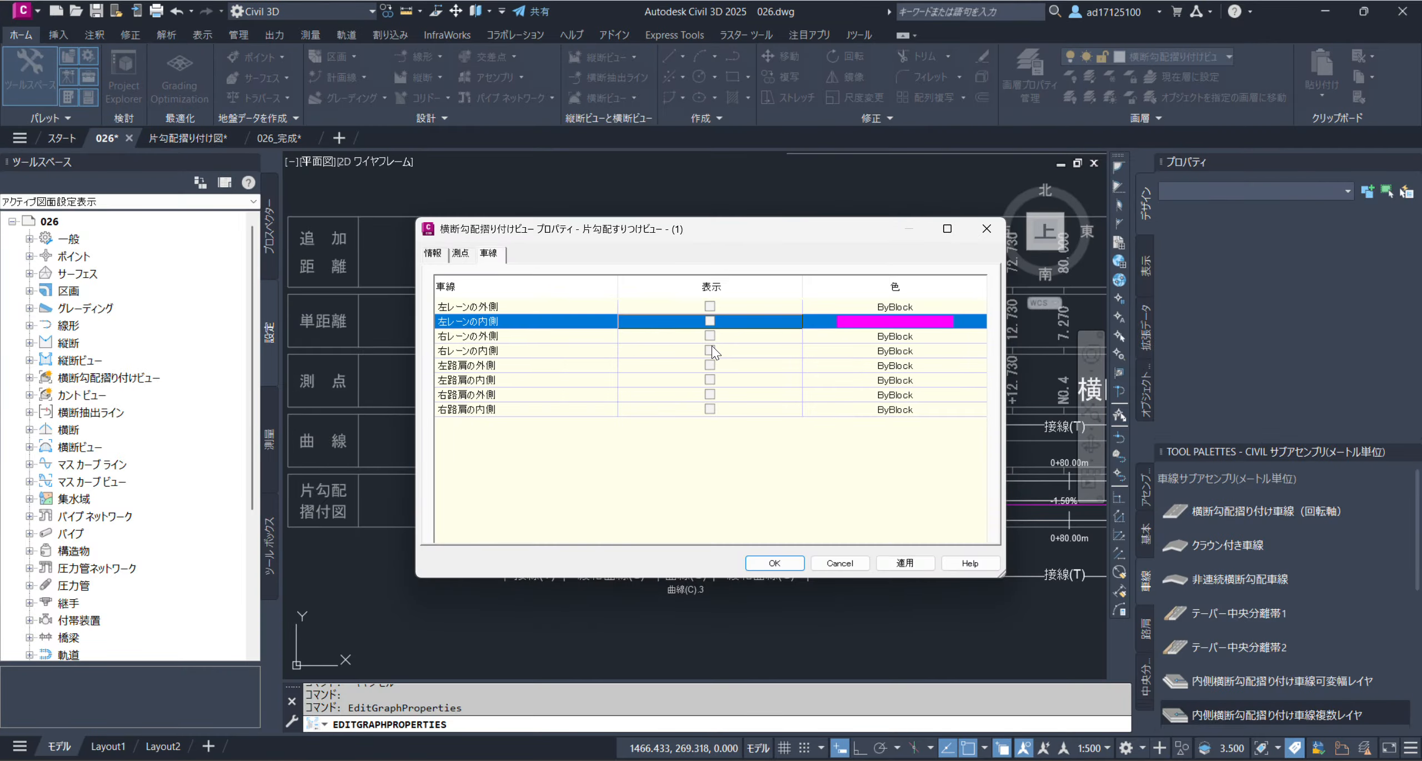
pyautogui.click(710, 349)
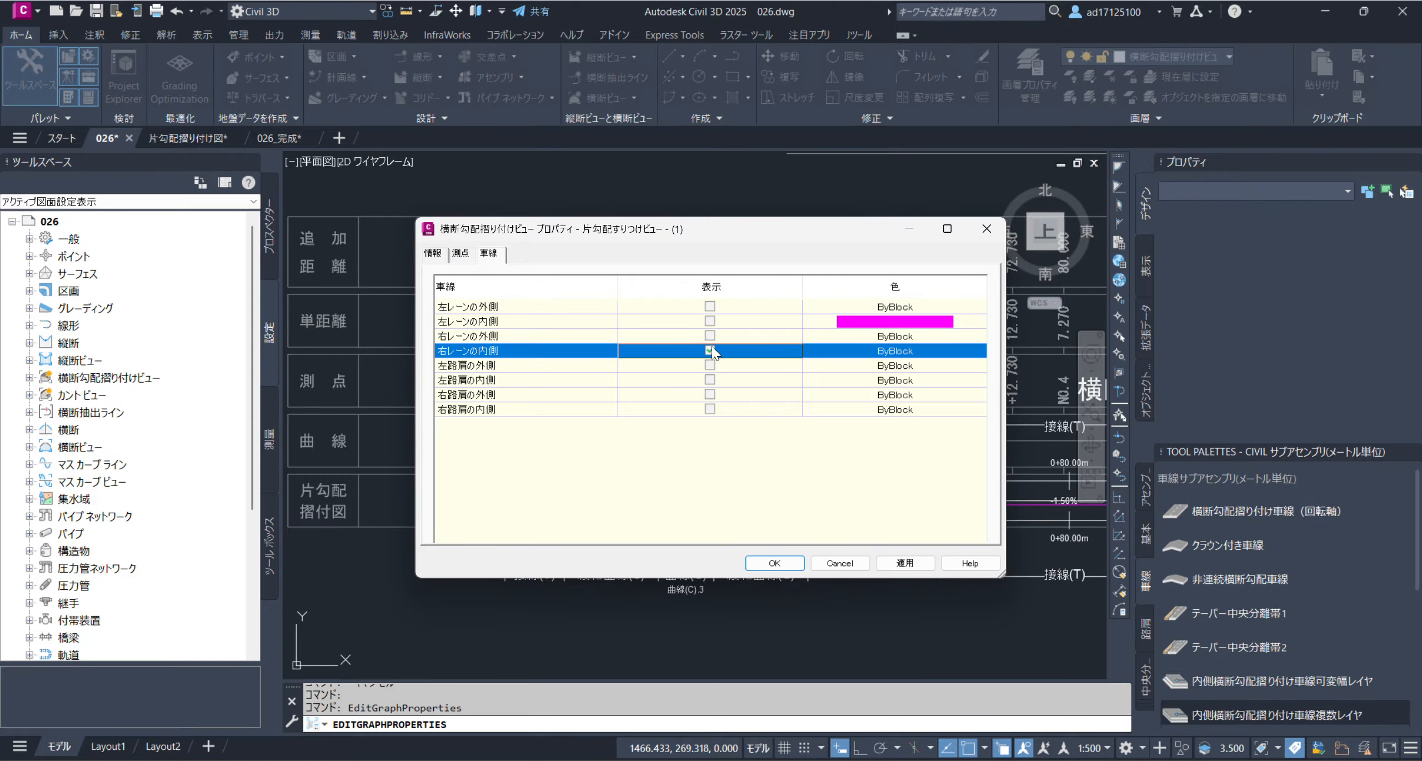
pyautogui.click(883, 350)
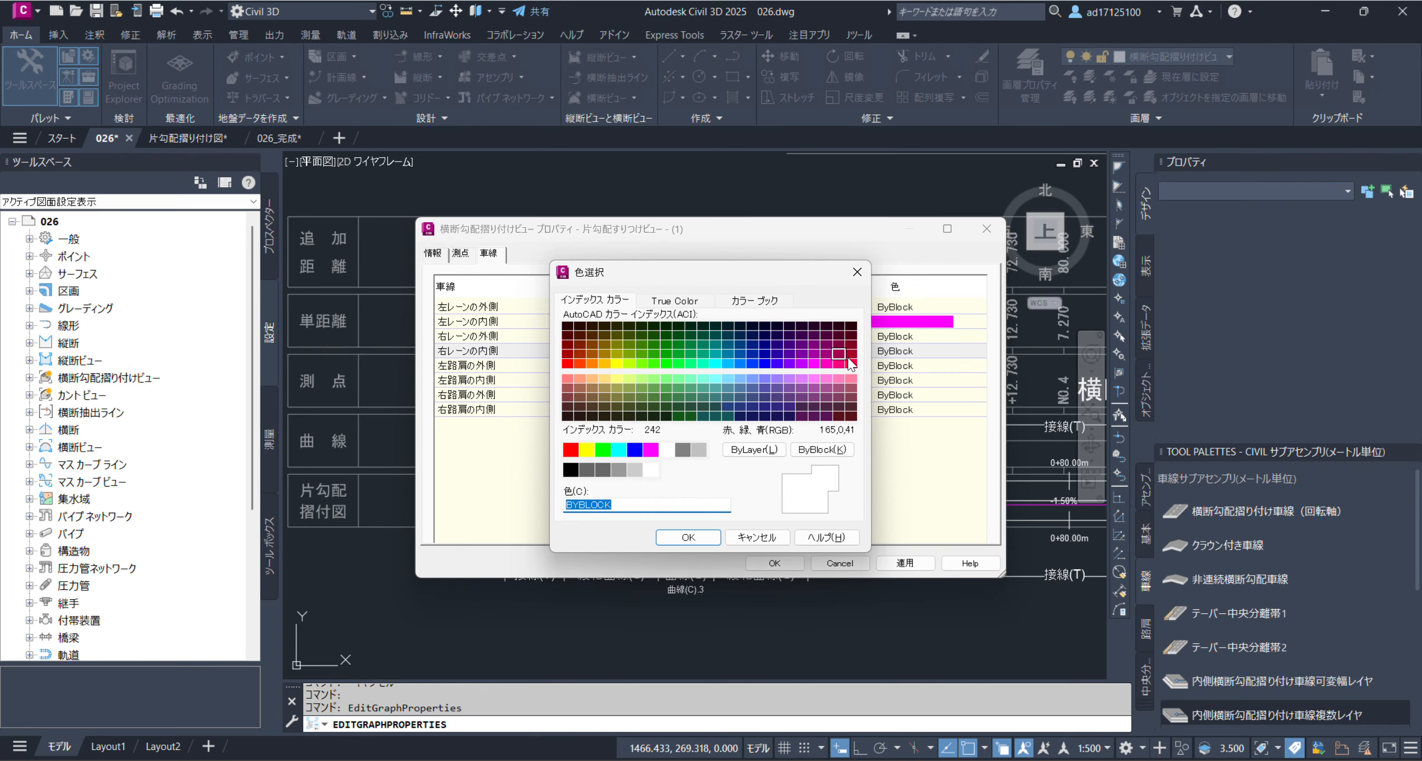
pyautogui.click(604, 449)
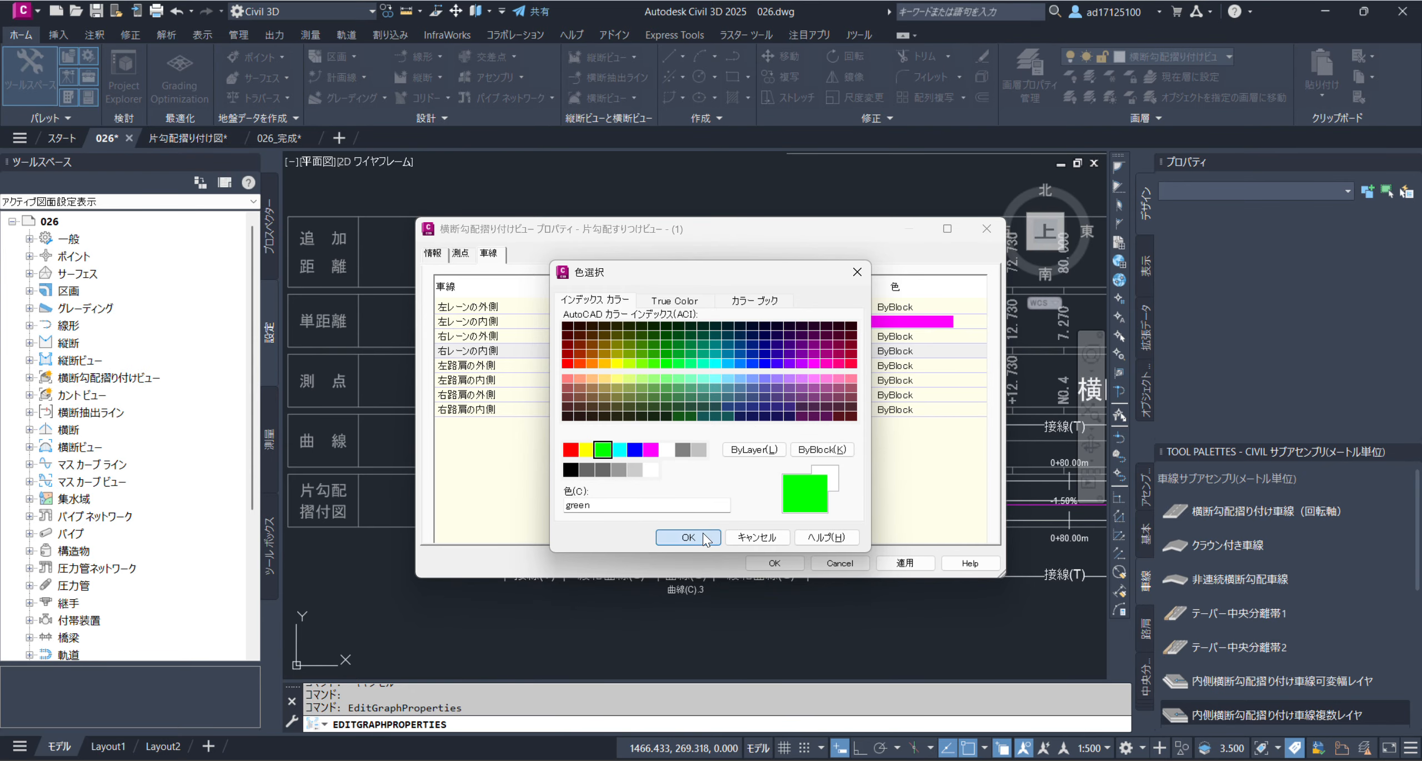
pyautogui.click(688, 537)
pyautogui.click(898, 563)
pyautogui.click(775, 563)
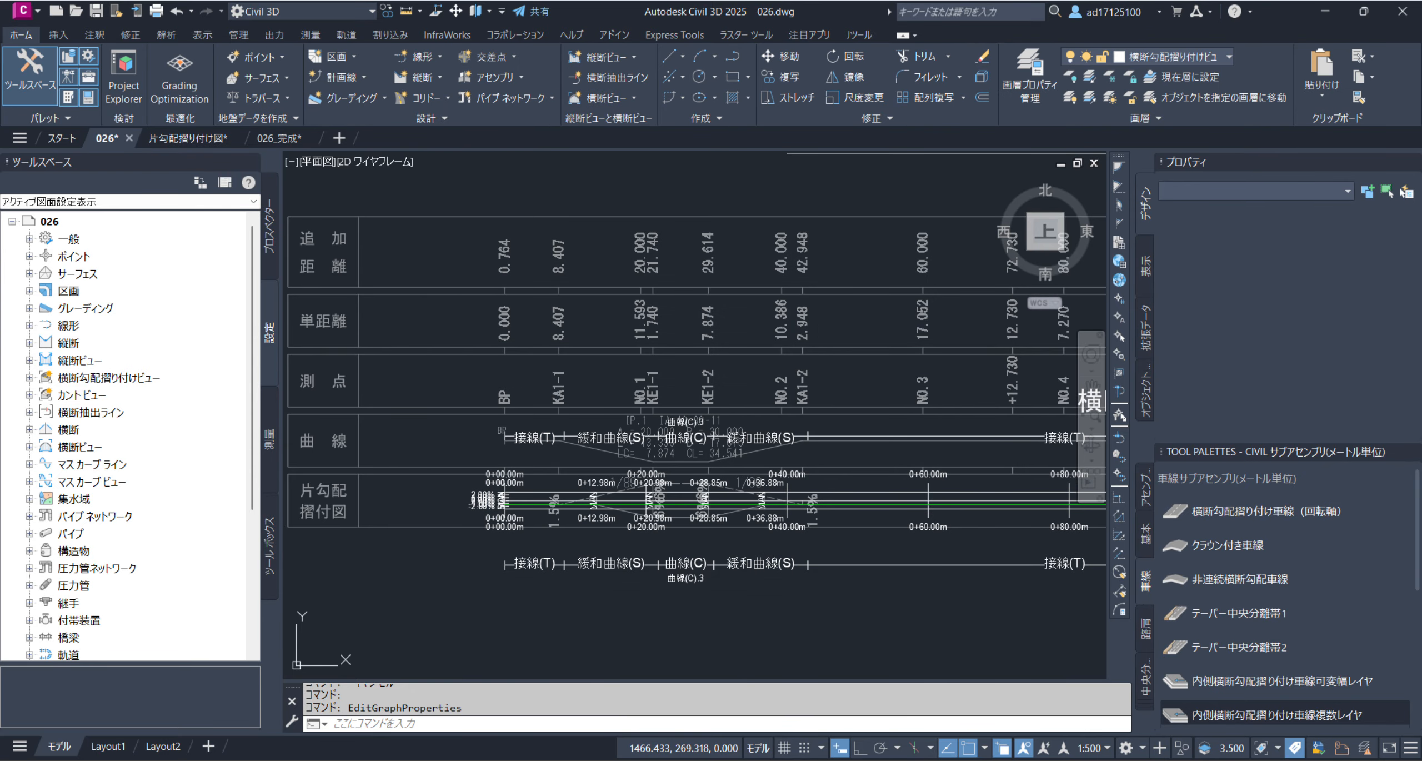
# Select the superelevation view and move critical station 0+12.98 m to 0+07.64 m, where the first 1/89 transition starts on the reference band
pyautogui.scroll(3, 539, 516)
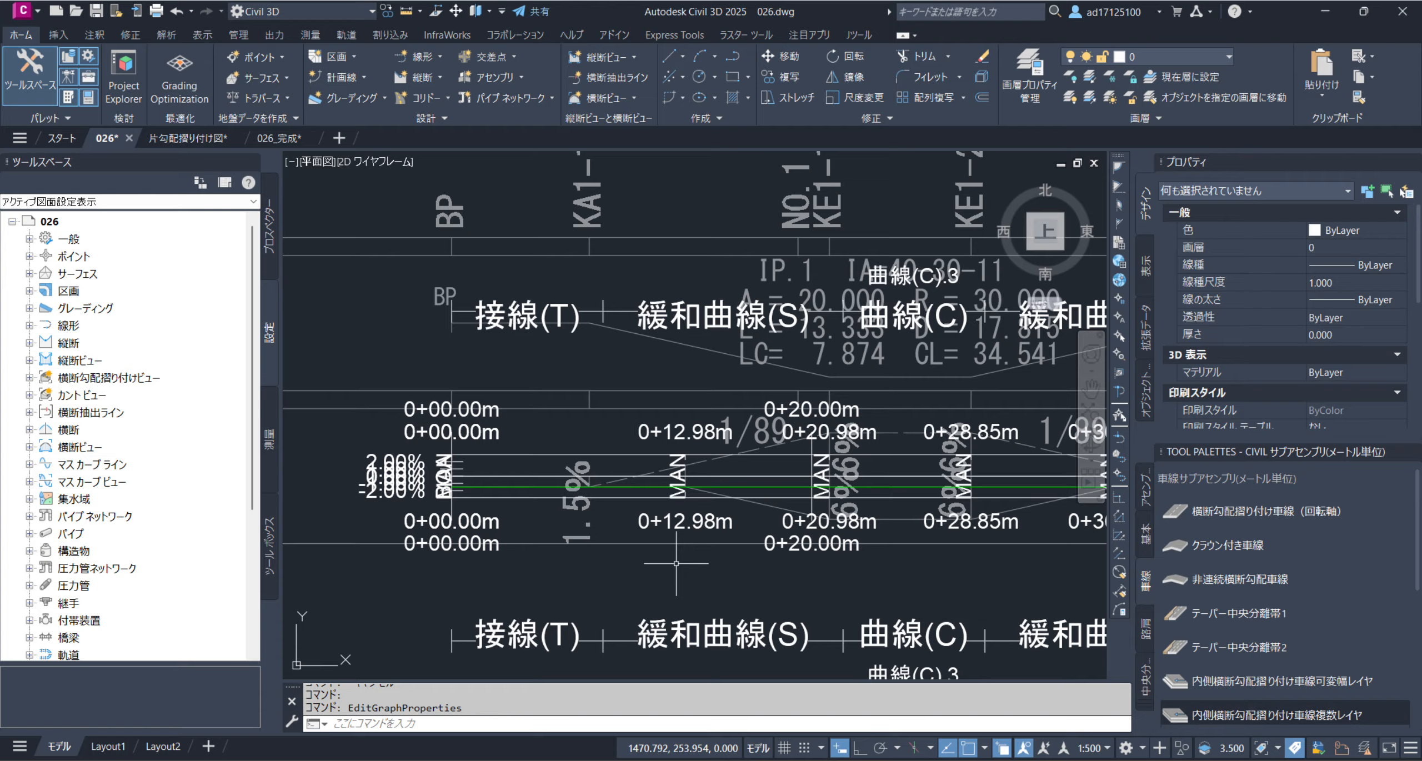
pyautogui.scroll(-1, 658, 467)
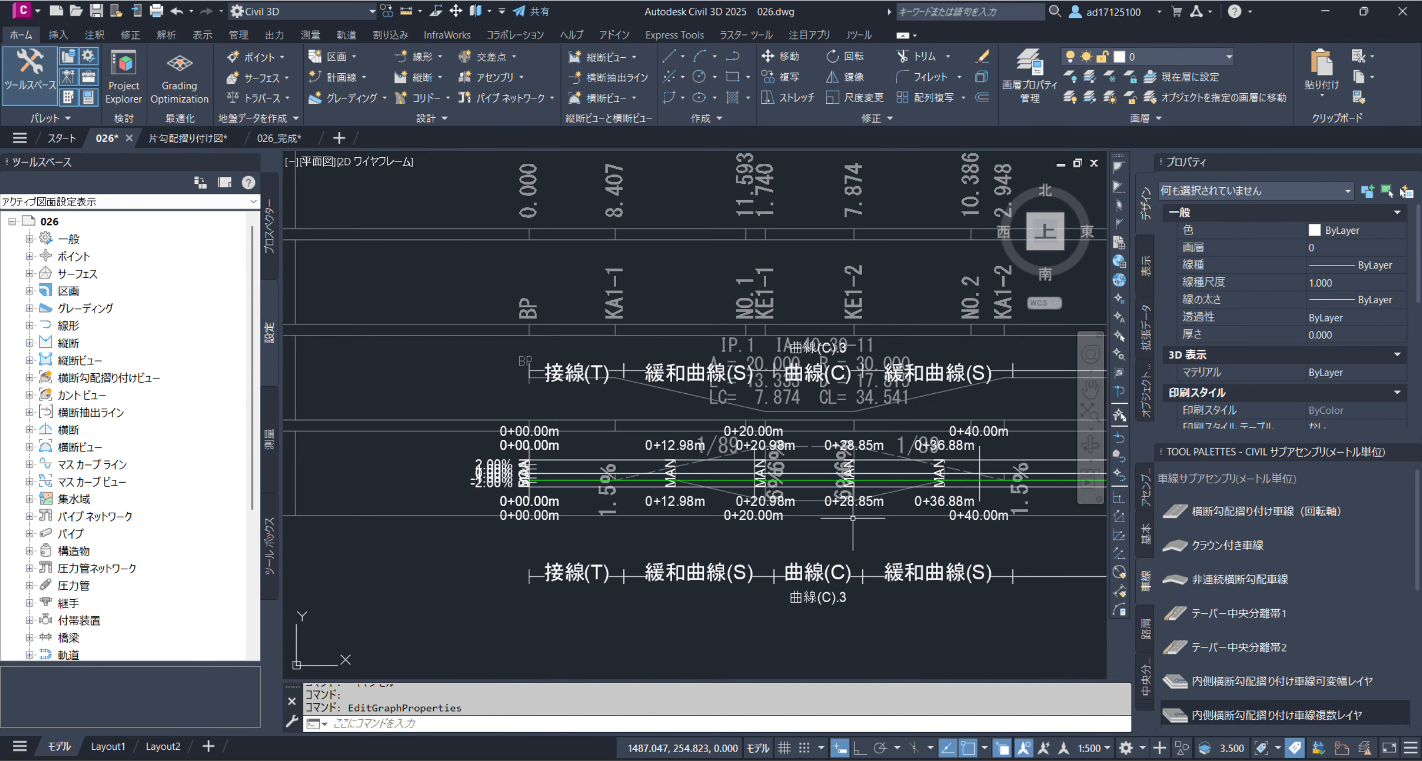
pyautogui.moveTo(970, 522); pyautogui.dragTo(756, 520, button='middle')
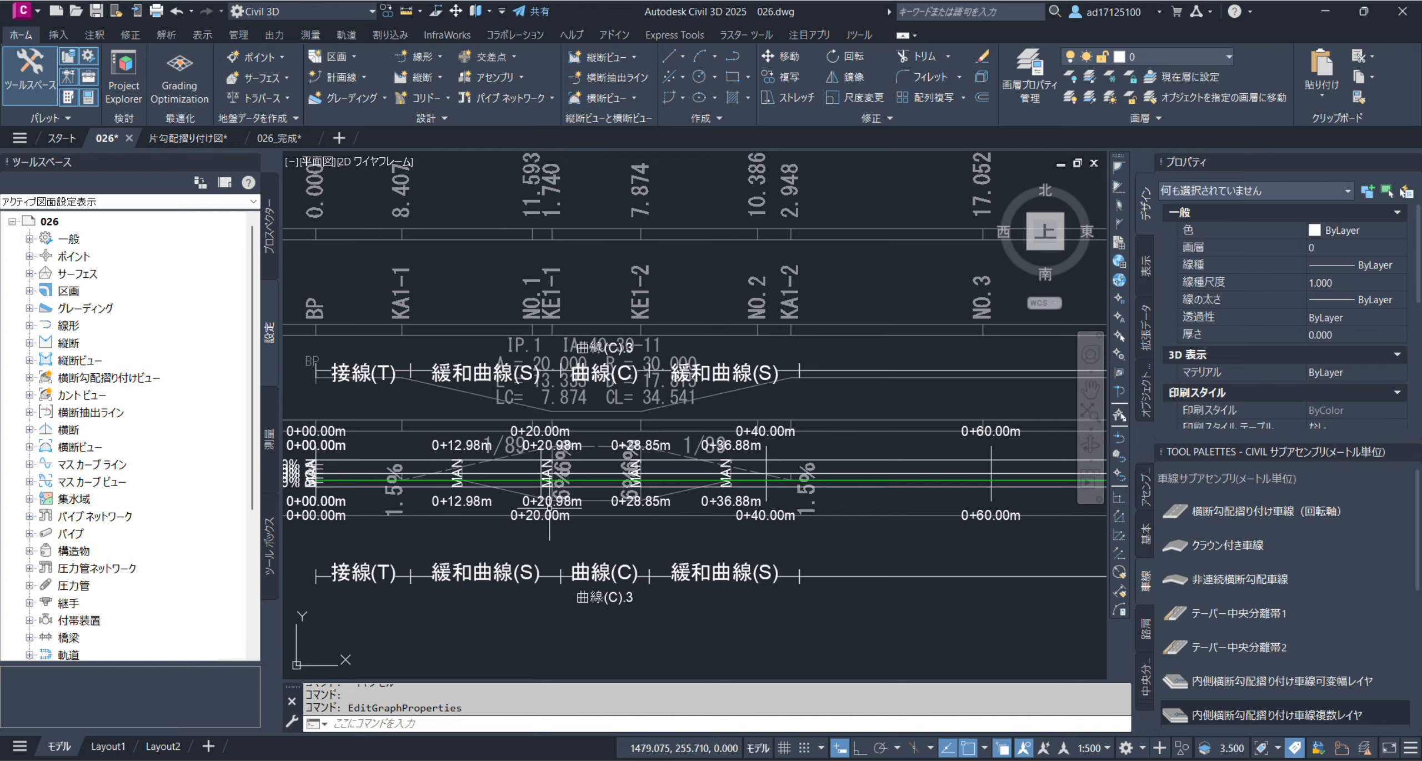
pyautogui.click(443, 461)
pyautogui.moveTo(442, 502); pyautogui.dragTo(569, 497, button='middle')
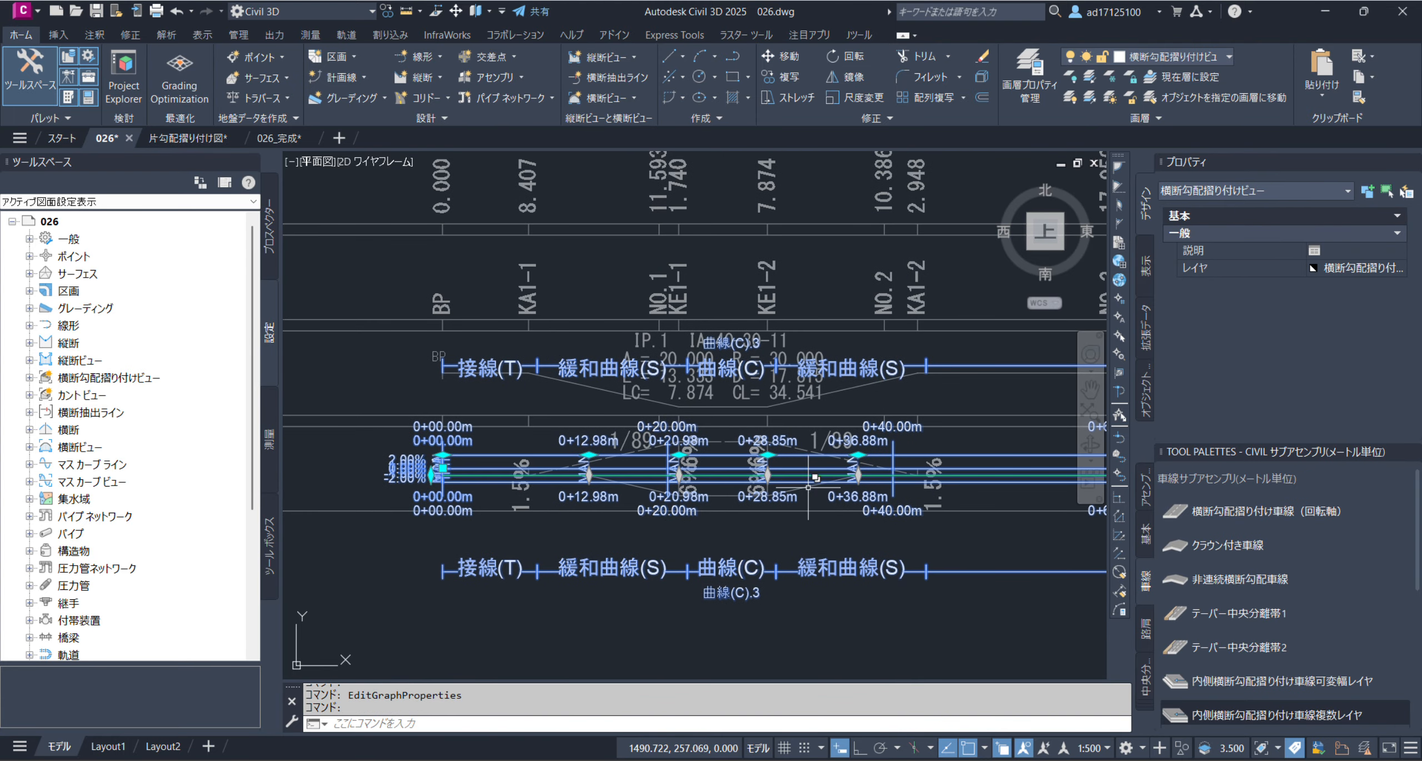
pyautogui.scroll(4, 828, 470)
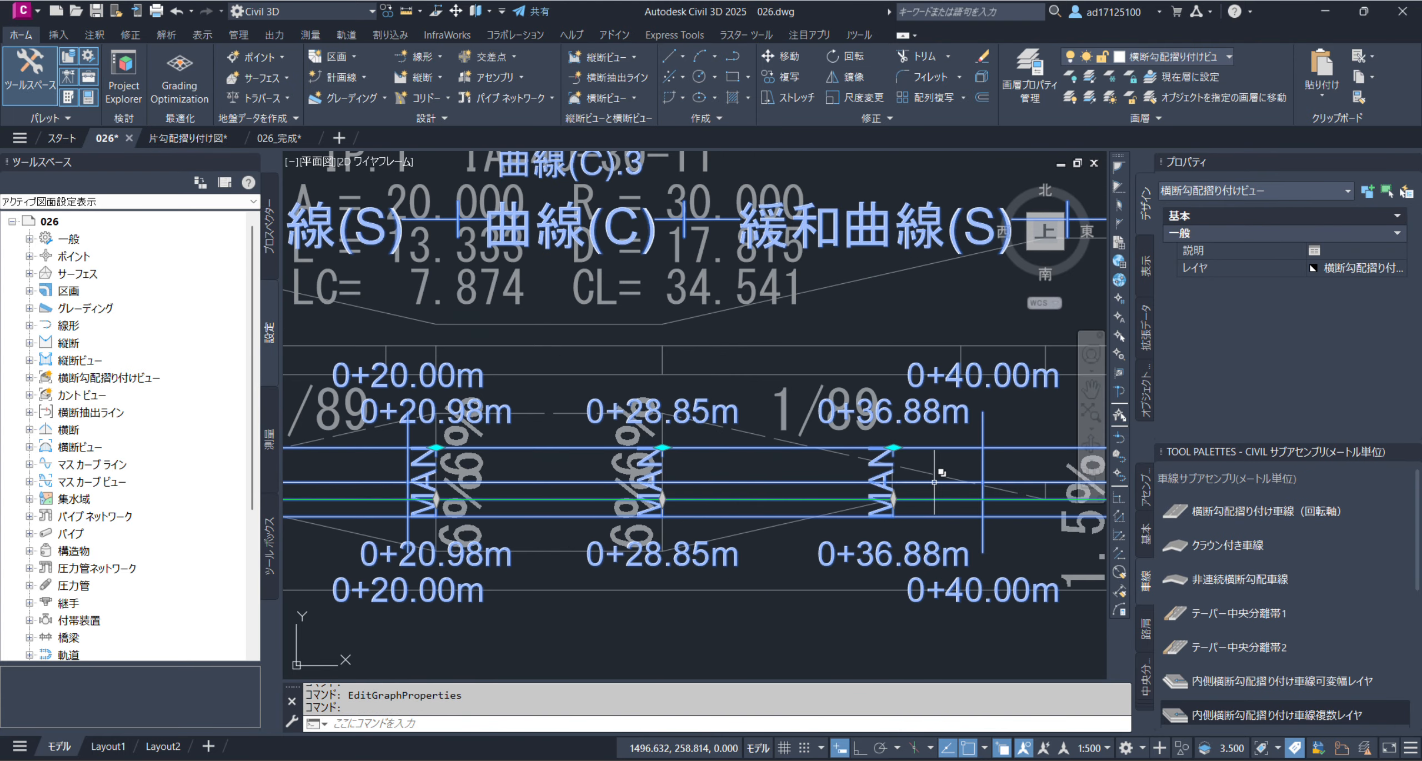
pyautogui.scroll(-5, 935, 482)
pyautogui.scroll(6, 527, 489)
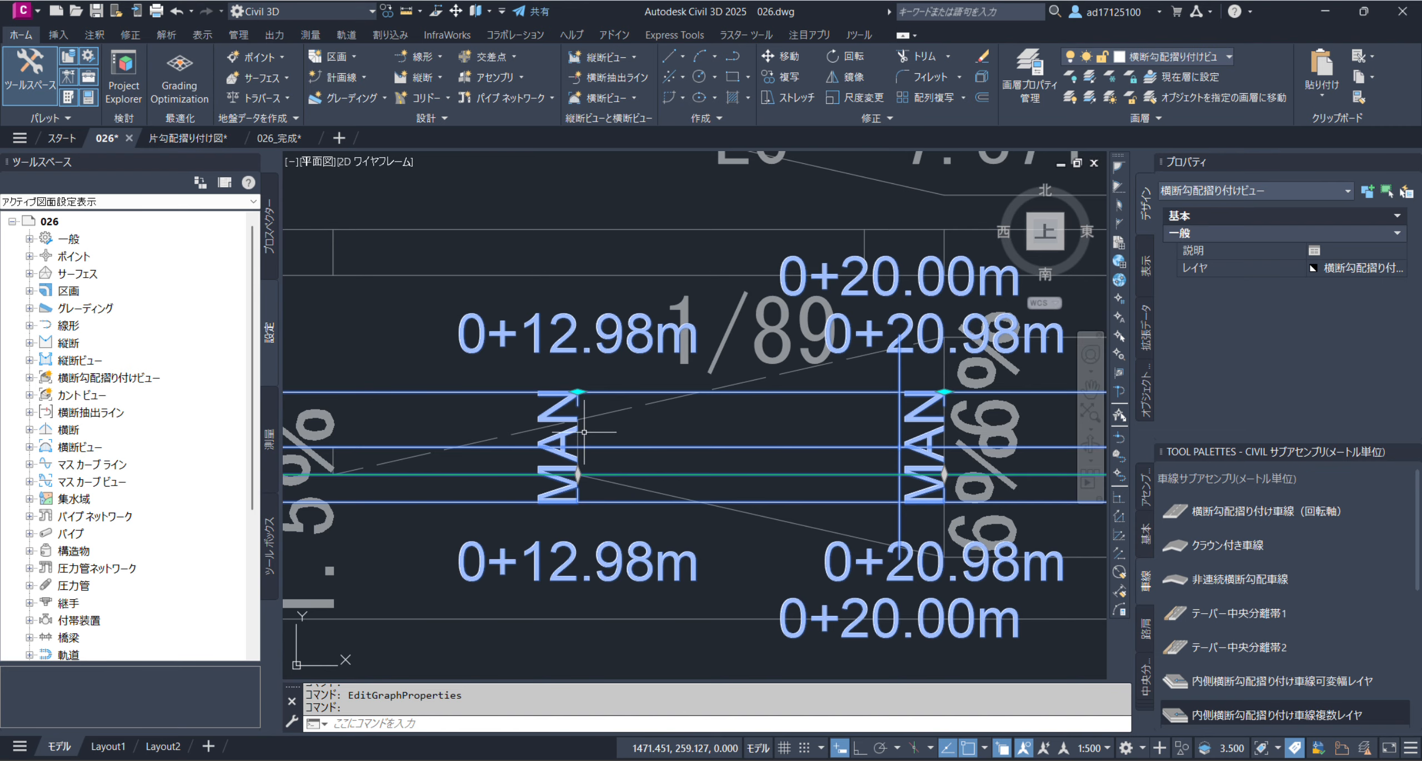
pyautogui.scroll(-3, 651, 477)
pyautogui.scroll(2, 723, 483)
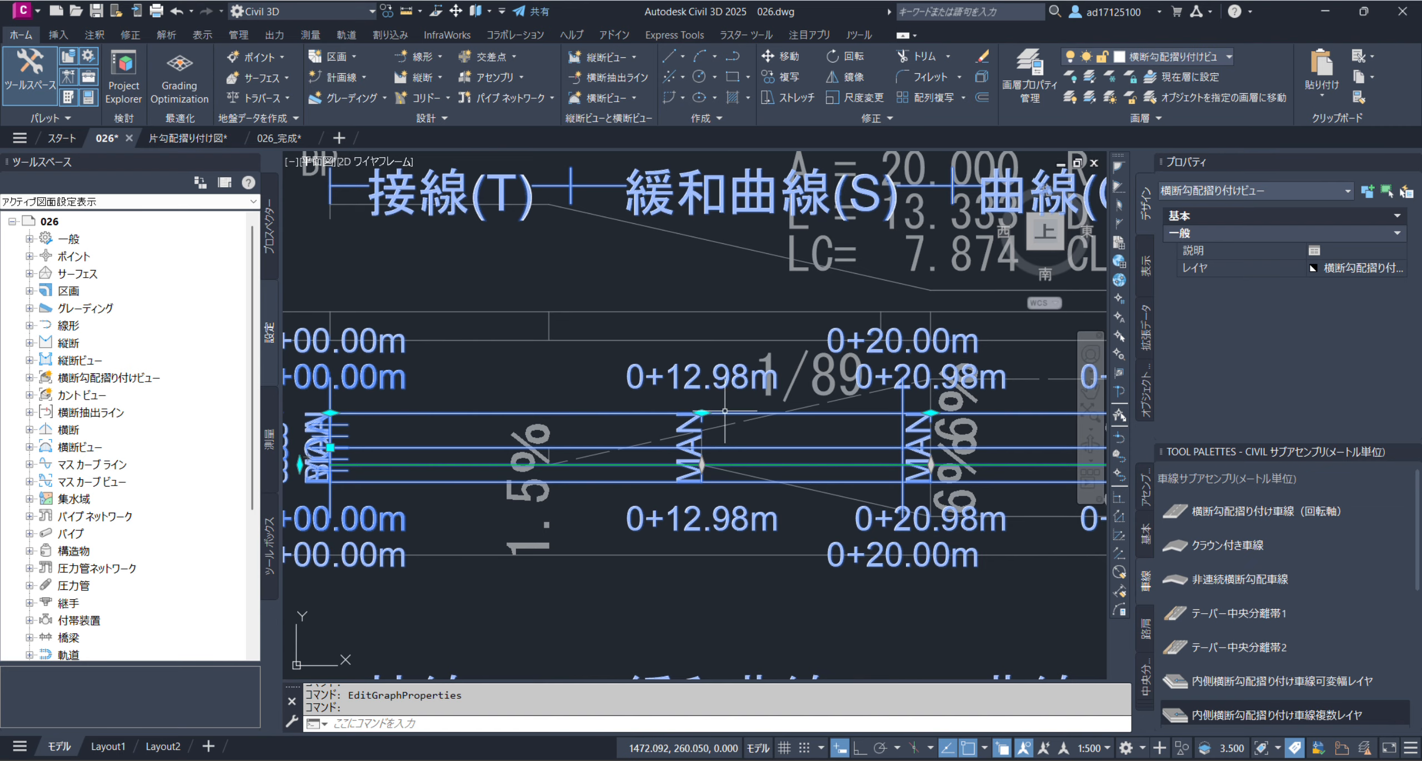
pyautogui.scroll(4, 723, 406)
pyautogui.moveTo(723, 415); pyautogui.dragTo(931, 401, button='middle')
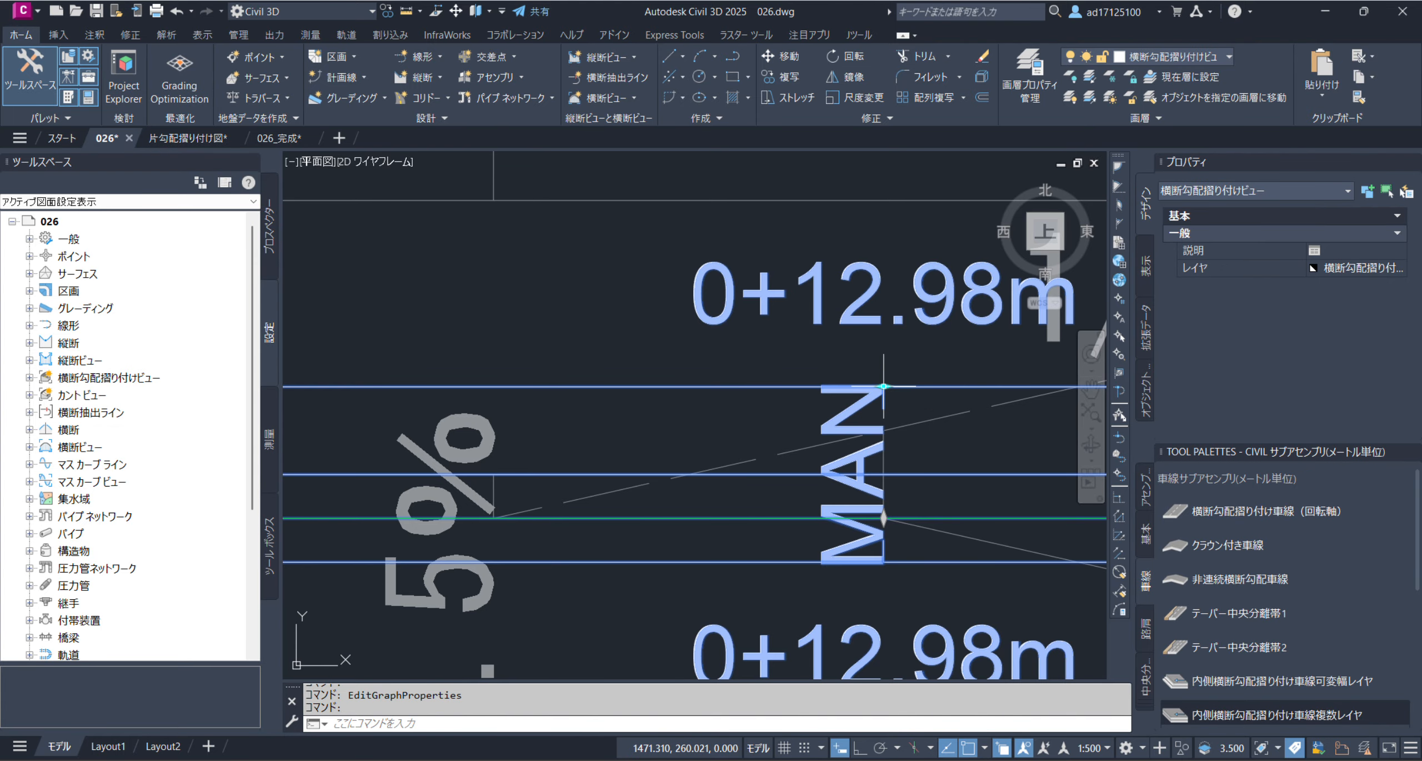
pyautogui.click(883, 387)
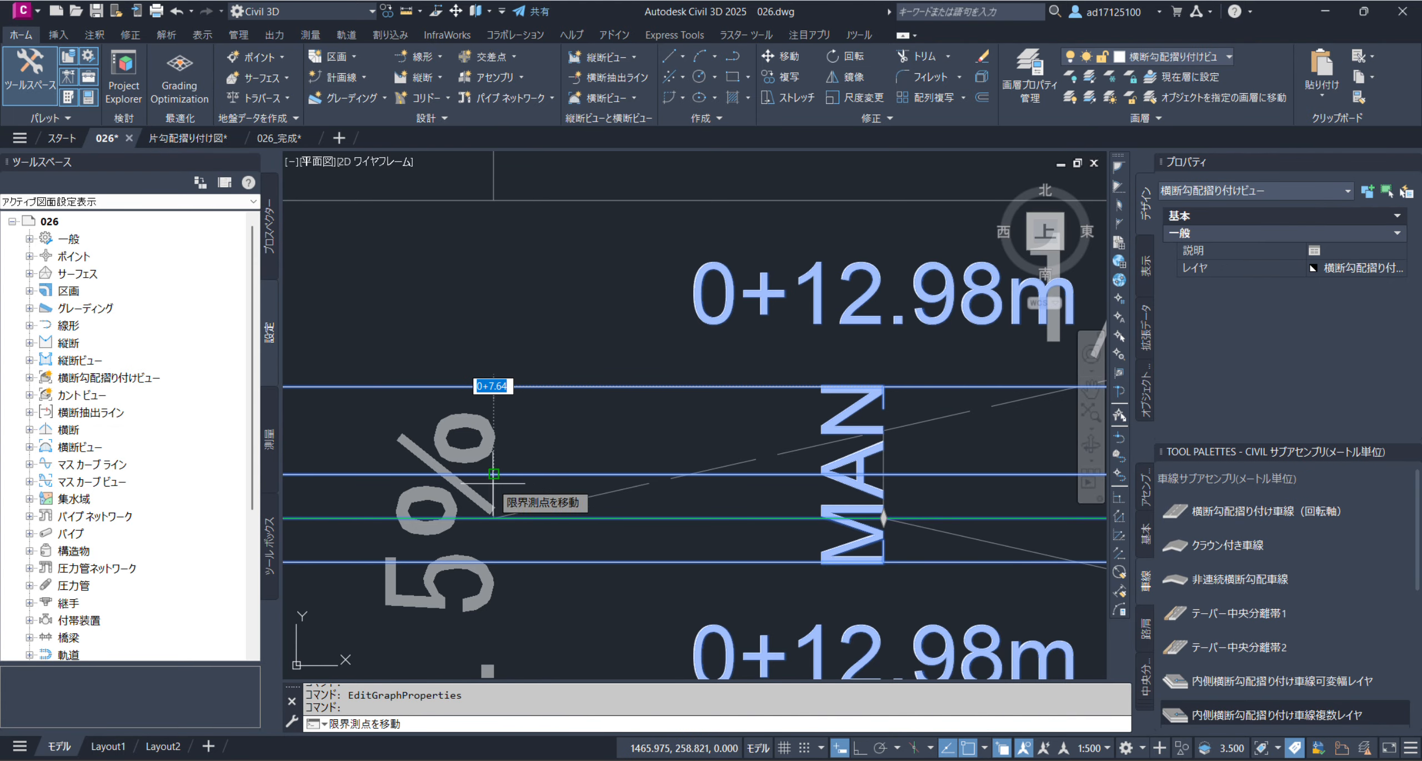
pyautogui.click(527, 489)
# Snap critical station 0+20.98 m to the reference band's KE1-1 line at the start of the first 6% section
pyautogui.scroll(-3, 526, 489)
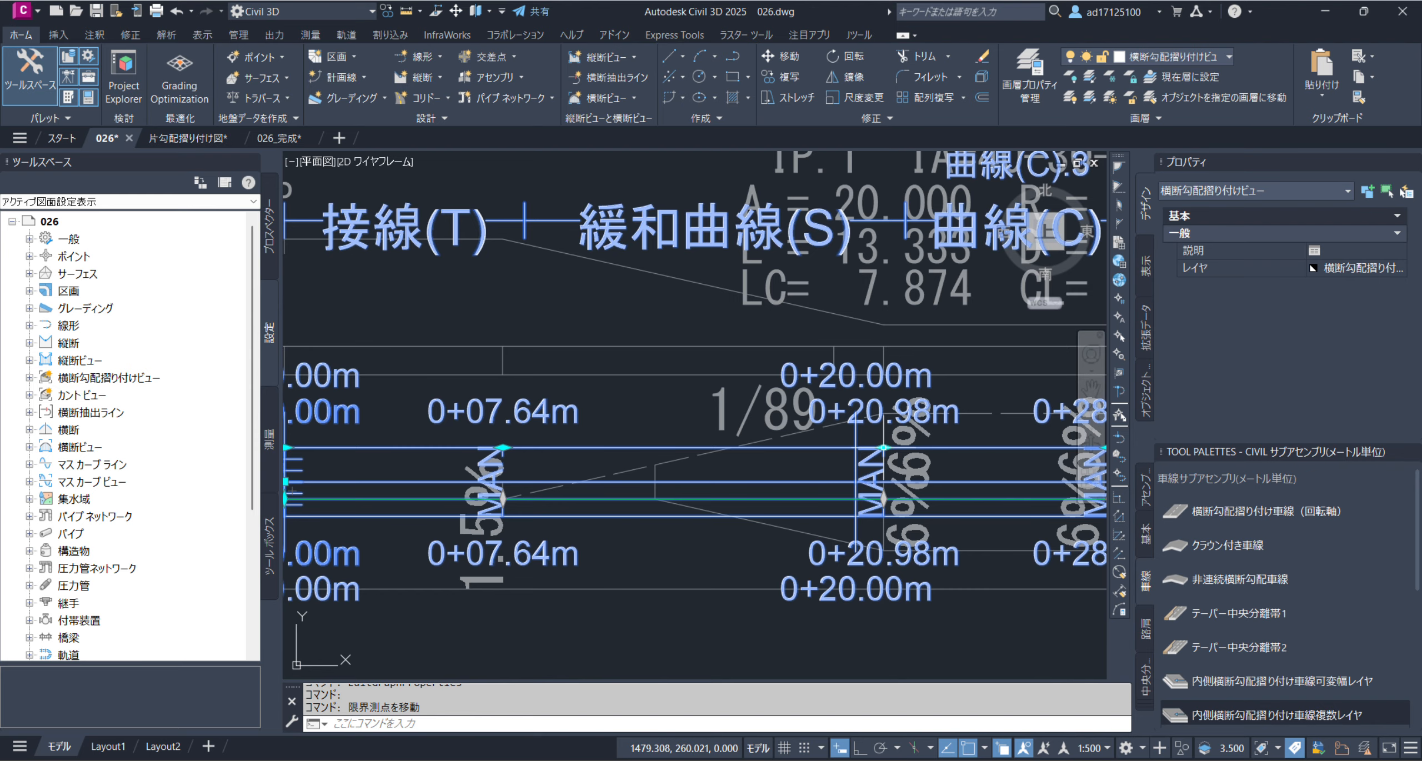
pyautogui.click(883, 447)
pyautogui.click(884, 447)
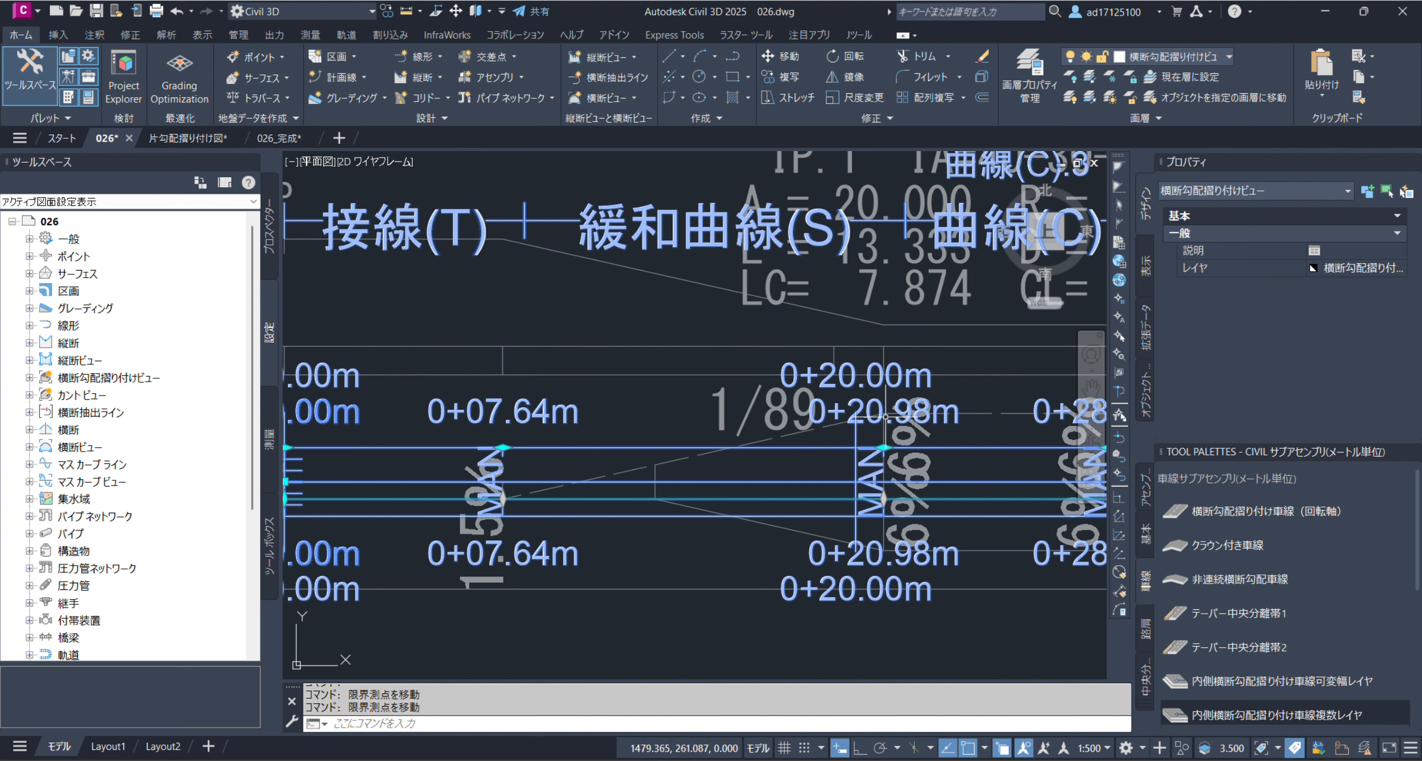
# Move critical station 0+36.88 m to 0+42.18 m, where the second 1/89 transition ends at 1.5% on the reference band
pyautogui.moveTo(900, 450); pyautogui.dragTo(647, 455, button='middle')
pyautogui.scroll(4, 865, 452)
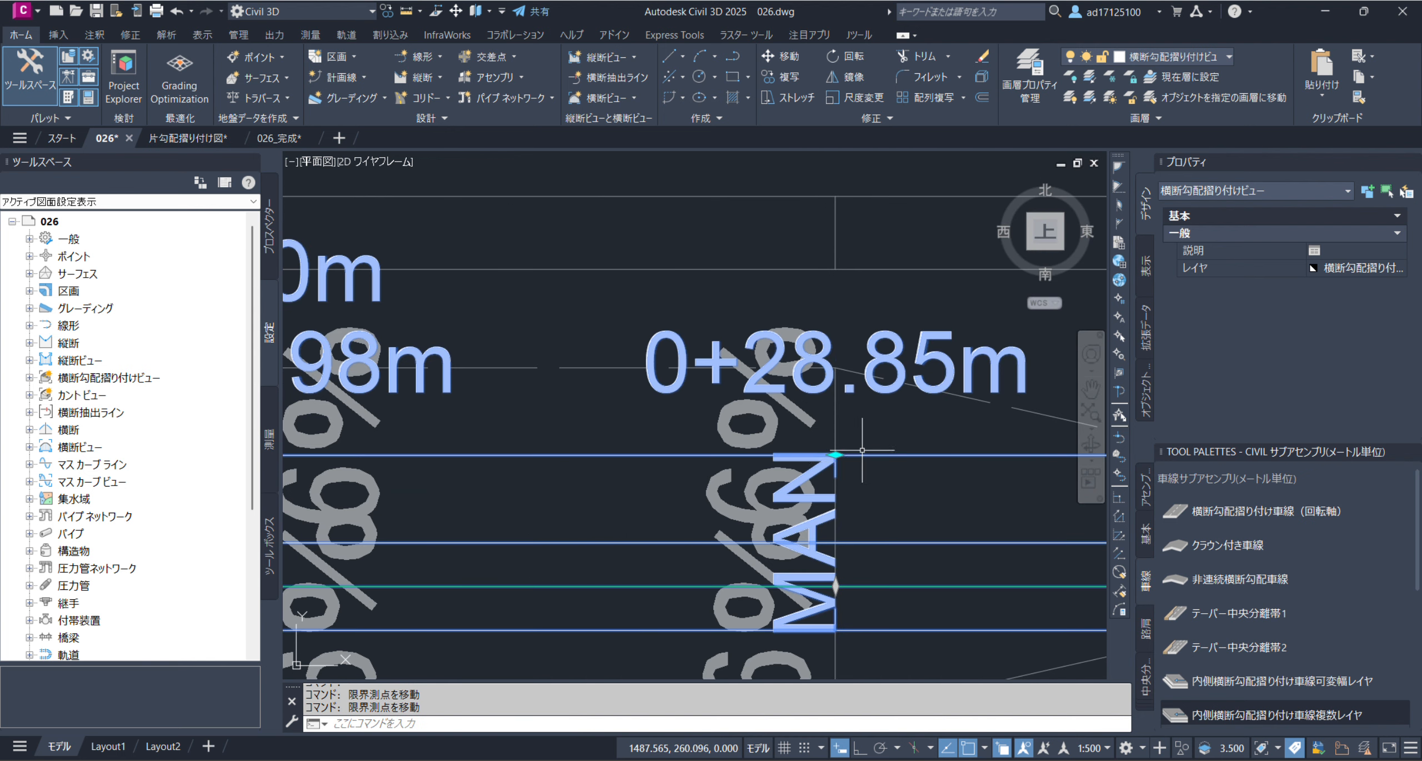
pyautogui.scroll(-2, 819, 425)
pyautogui.moveTo(860, 449); pyautogui.dragTo(553, 451, button='middle')
pyautogui.scroll(-1, 552, 451)
pyautogui.scroll(4, 775, 457)
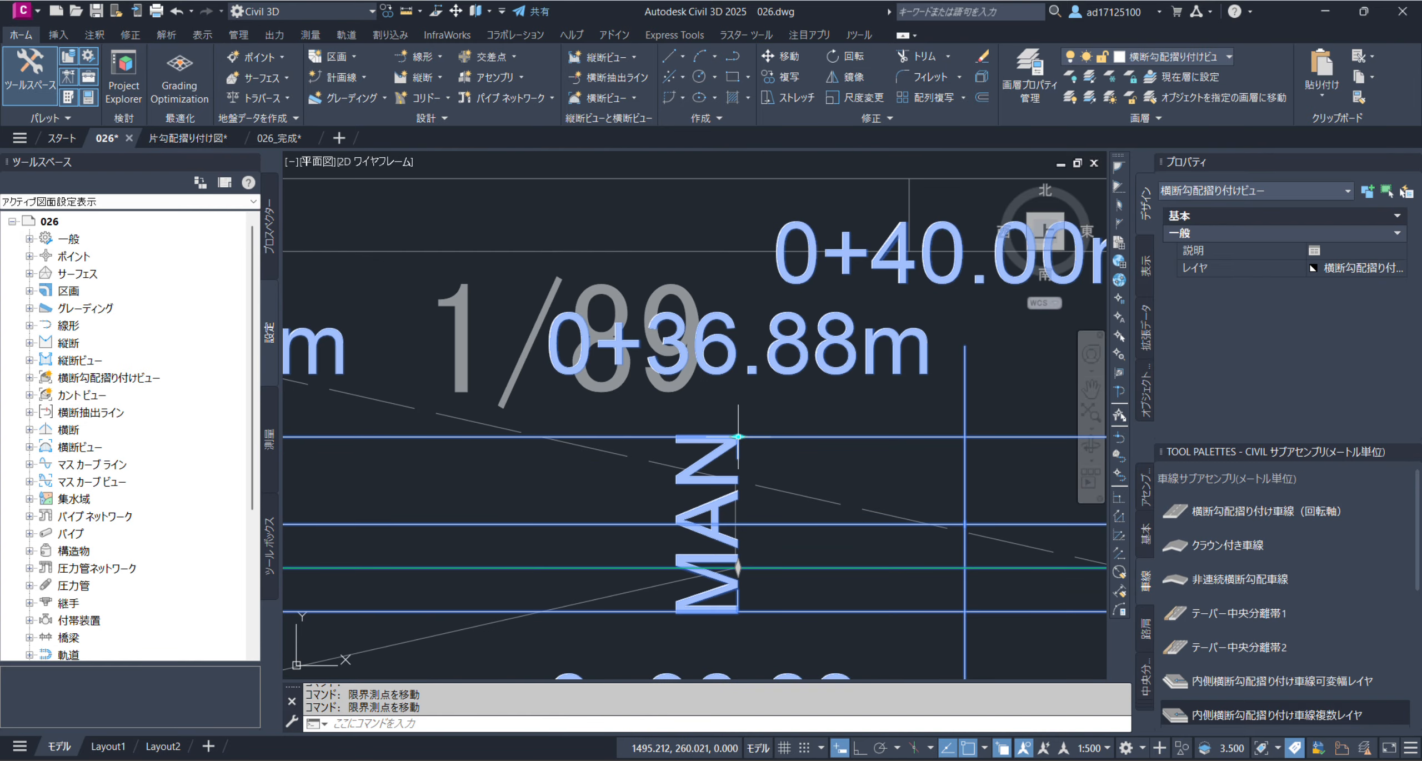
pyautogui.scroll(-6, 853, 386)
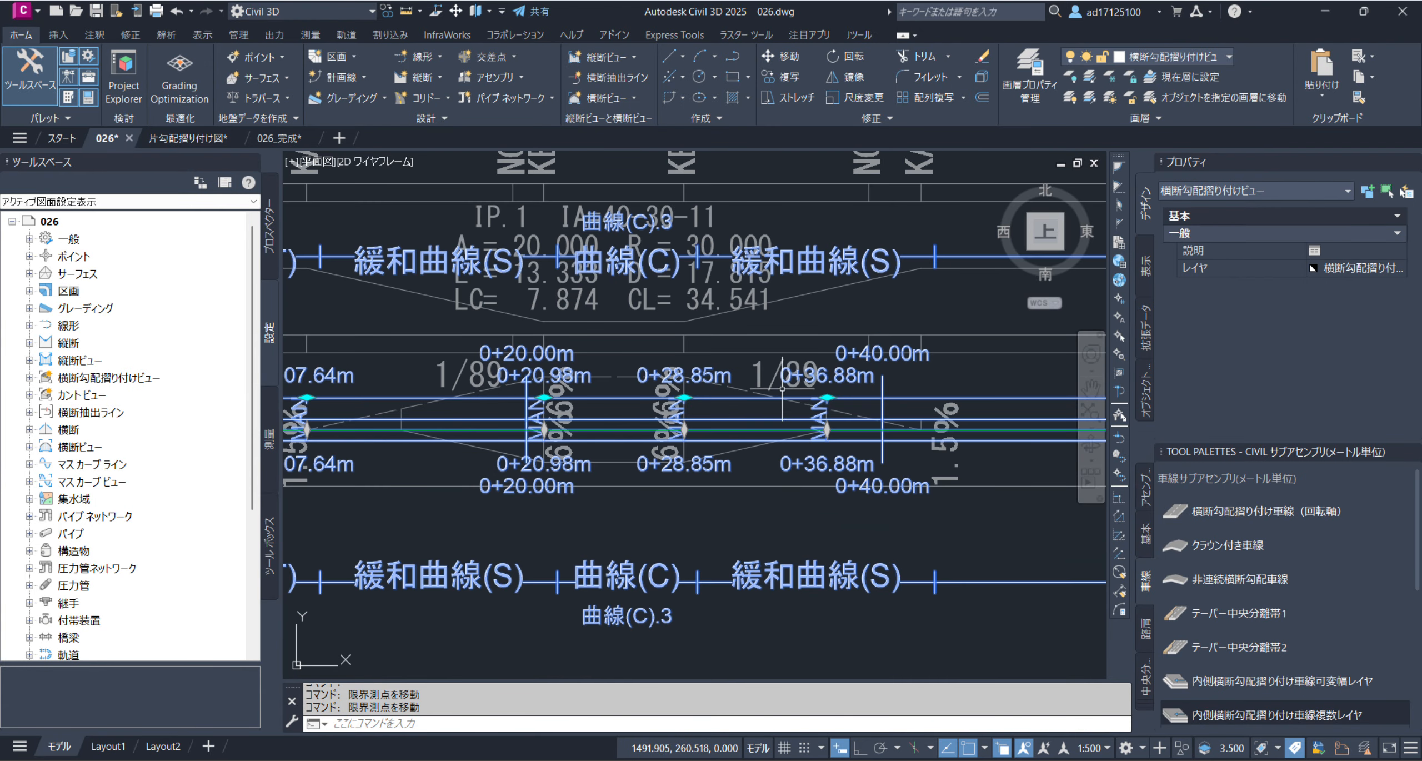
pyautogui.scroll(4, 836, 407)
pyautogui.click(812, 379)
pyautogui.moveTo(902, 441); pyautogui.dragTo(694, 438, button='middle')
pyautogui.click(825, 459)
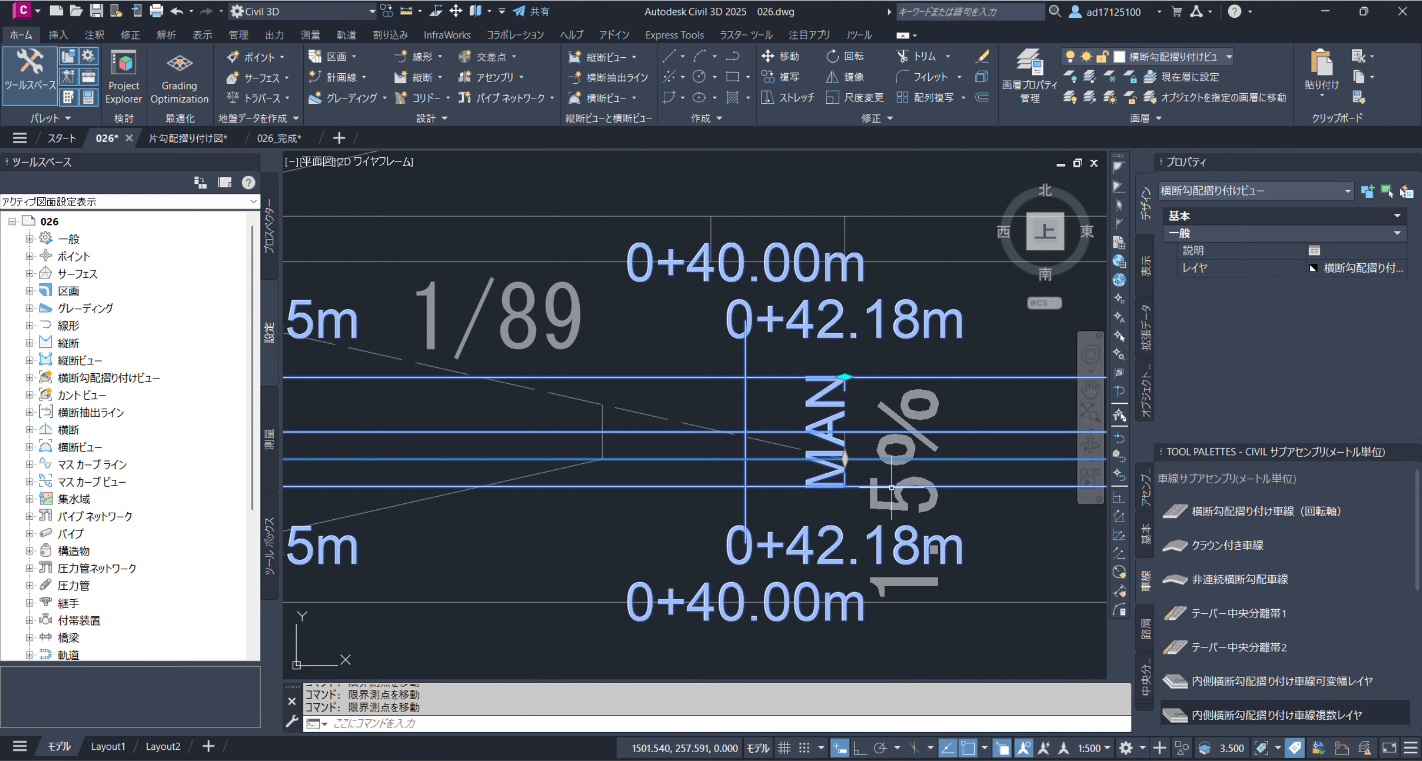
# Move critical station 1+21.58 m to 1+15.02 m, where the reference band's 1/109 transition starts at 1.5%
pyautogui.scroll(-6, 514, 444)
pyautogui.moveTo(839, 462); pyautogui.dragTo(492, 462, button='middle')
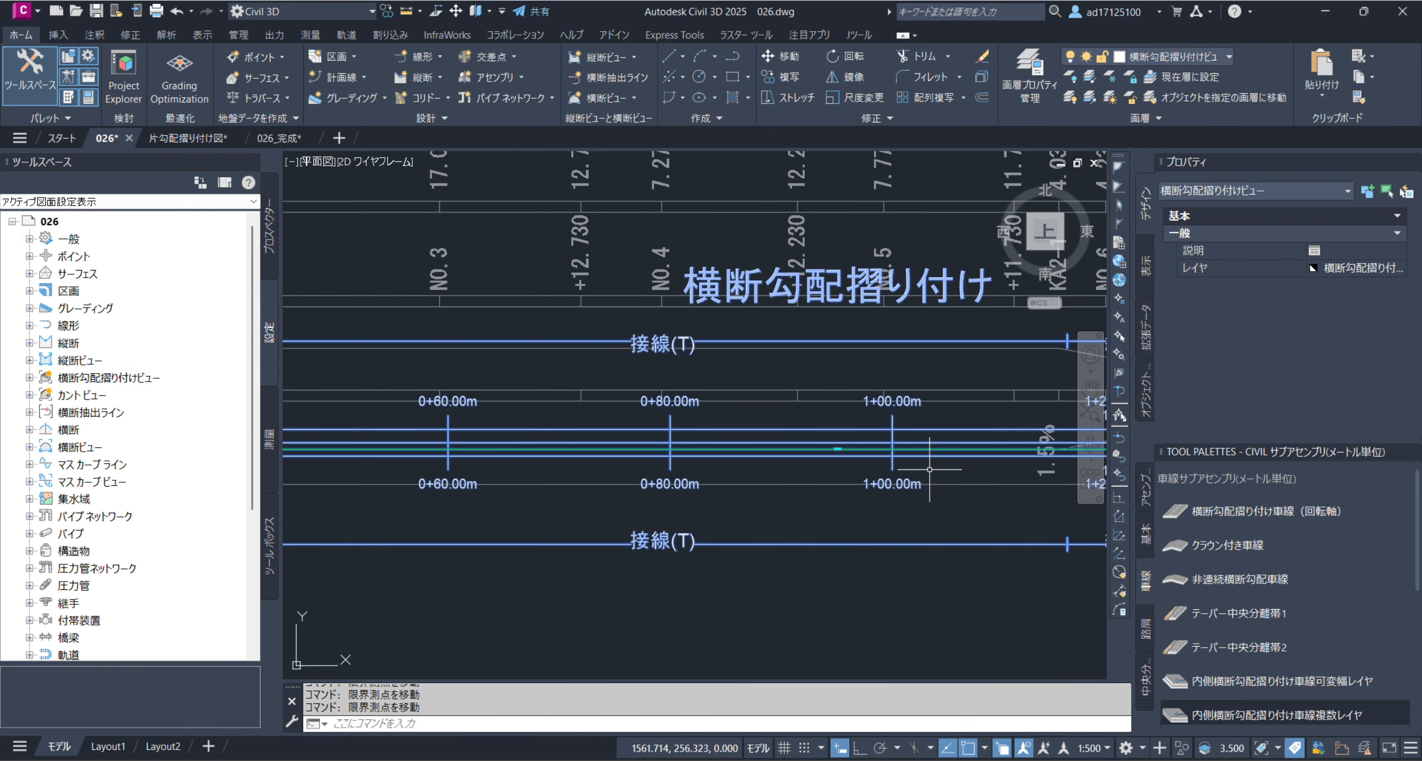
pyautogui.moveTo(924, 470); pyautogui.dragTo(604, 470, button='middle')
pyautogui.scroll(2, 838, 442)
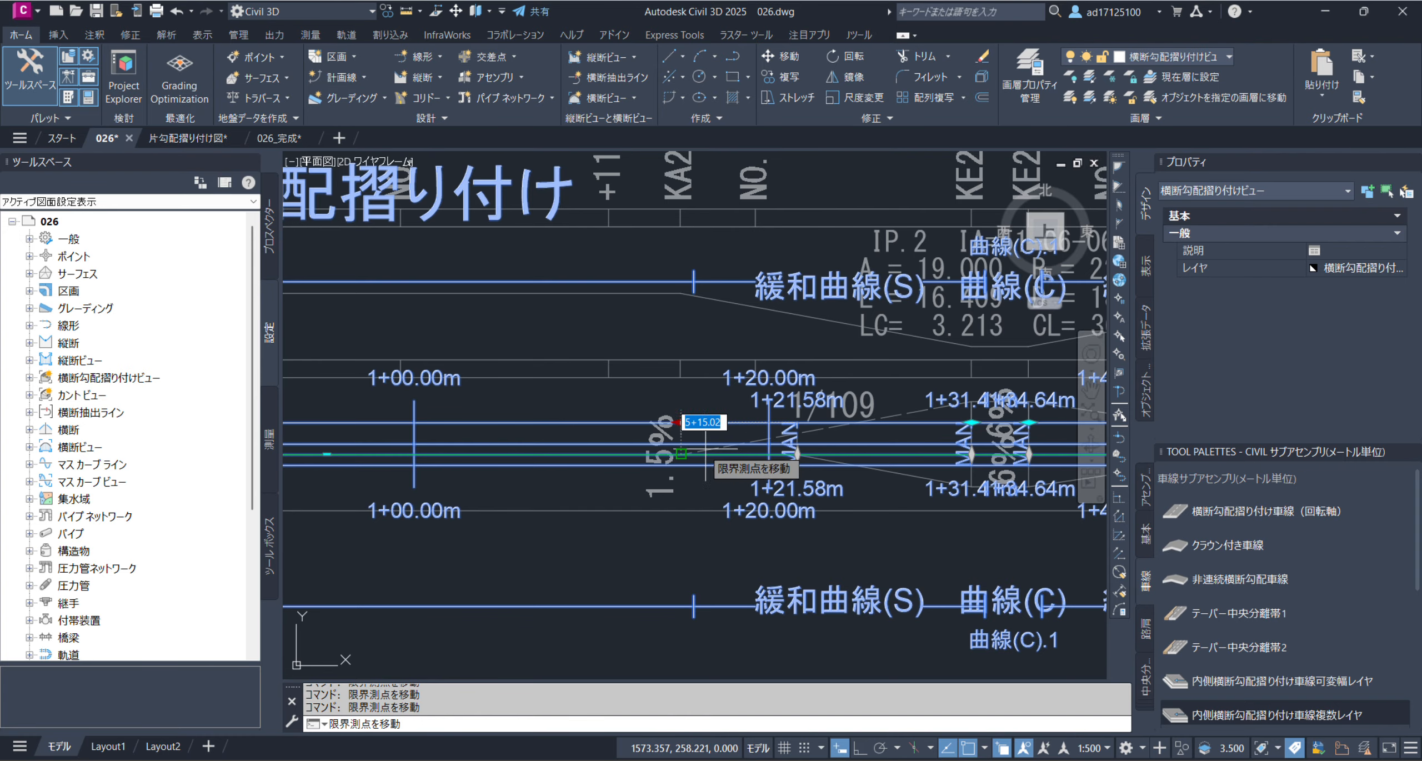
pyautogui.click(679, 423)
# Compare the critical stations from 1+31.41 m through 1+72.11 m with the reference band's break points
pyautogui.moveTo(824, 457); pyautogui.dragTo(738, 453, button='middle')
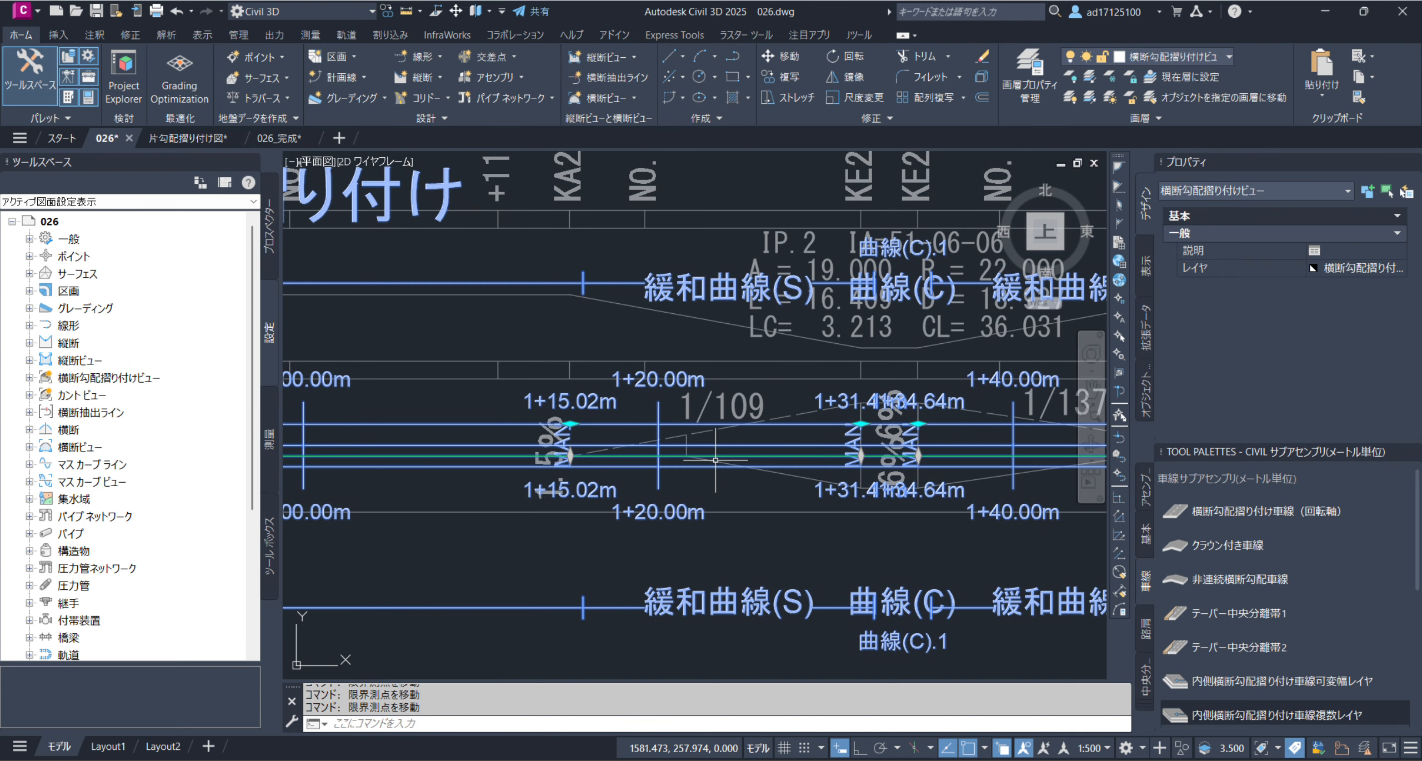
pyautogui.scroll(4, 889, 422)
pyautogui.moveTo(1003, 438); pyautogui.dragTo(623, 440, button='middle')
pyautogui.moveTo(948, 482); pyautogui.dragTo(654, 480, button='middle')
pyautogui.moveTo(1050, 508); pyautogui.dragTo(762, 480, button='middle')
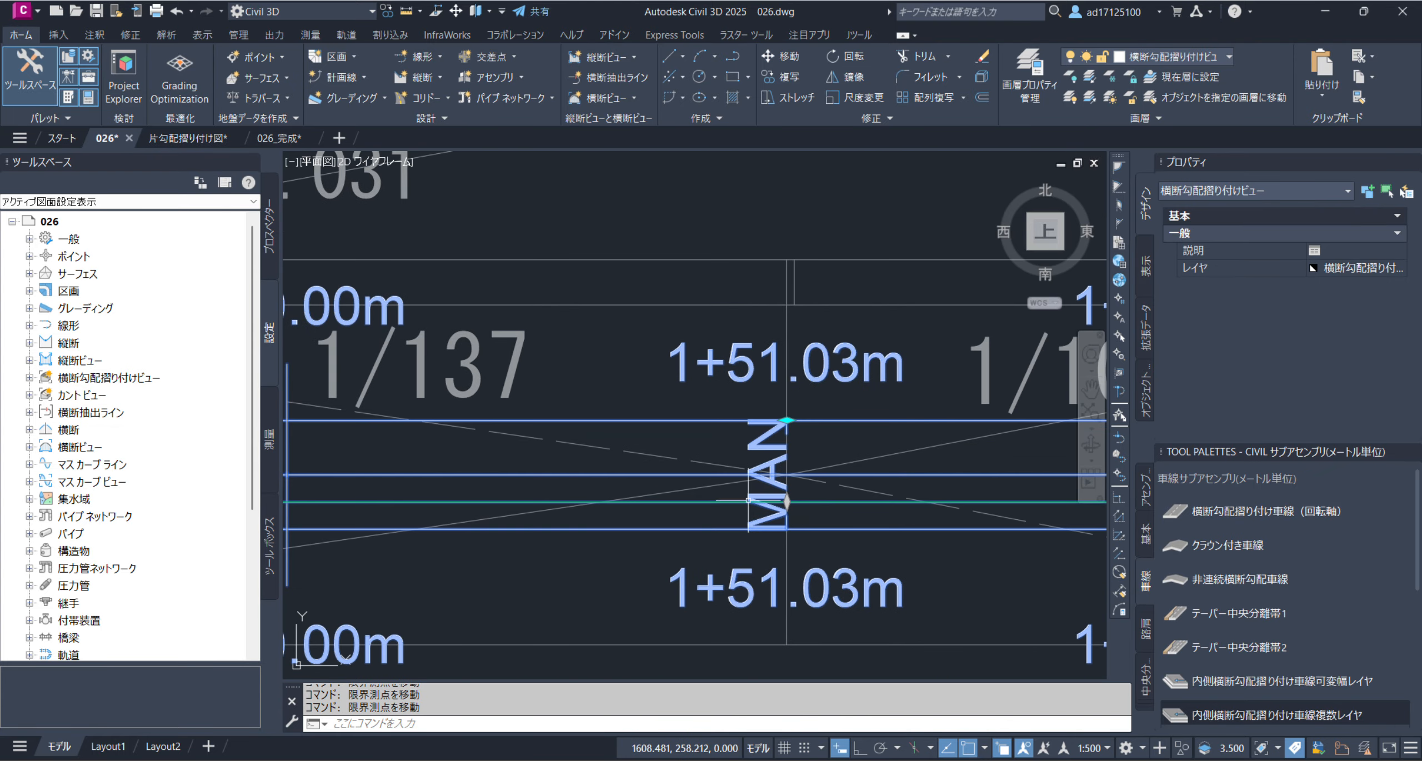
pyautogui.scroll(-4, 762, 480)
pyautogui.moveTo(893, 473); pyautogui.dragTo(622, 473, button='middle')
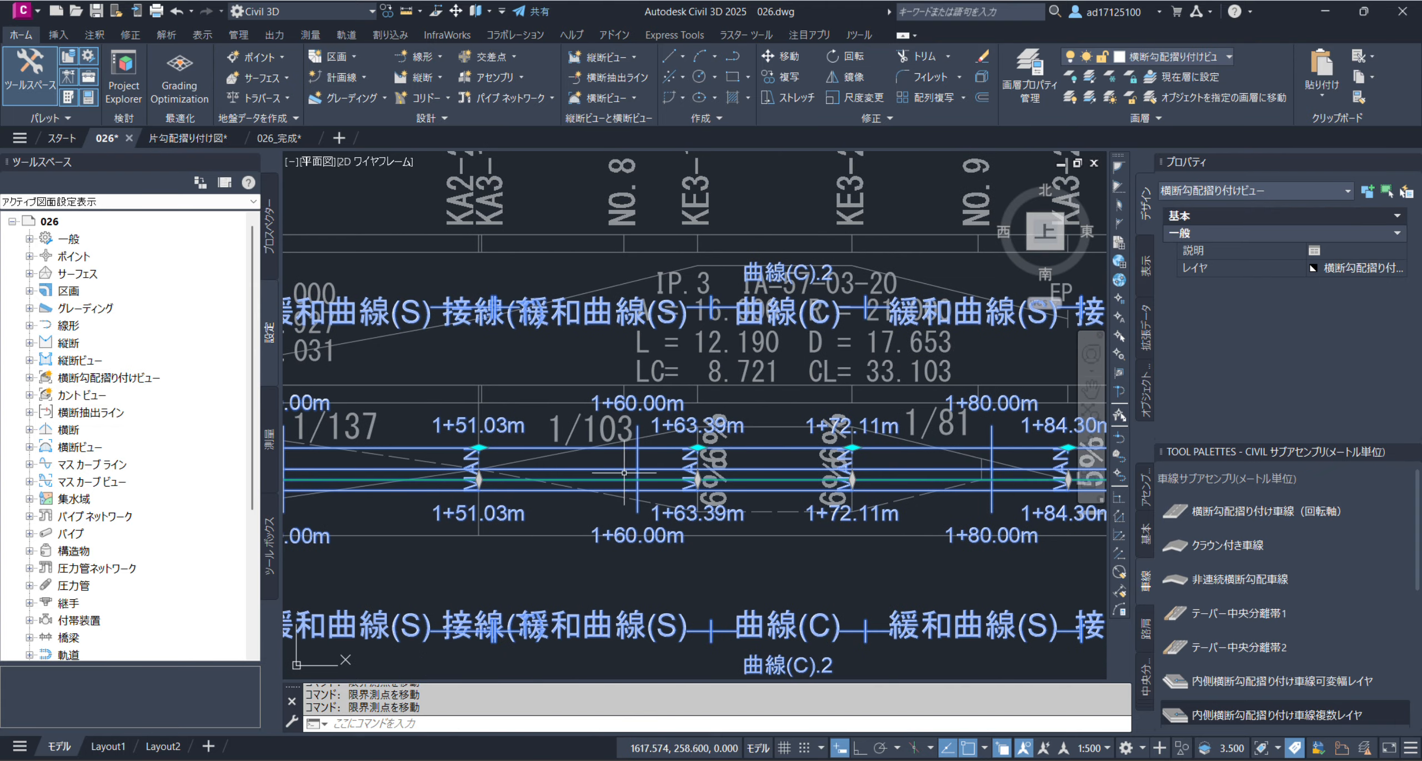
pyautogui.scroll(4, 722, 470)
pyautogui.scroll(-2, 700, 455)
pyautogui.moveTo(938, 454); pyautogui.dragTo(500, 454, button='middle')
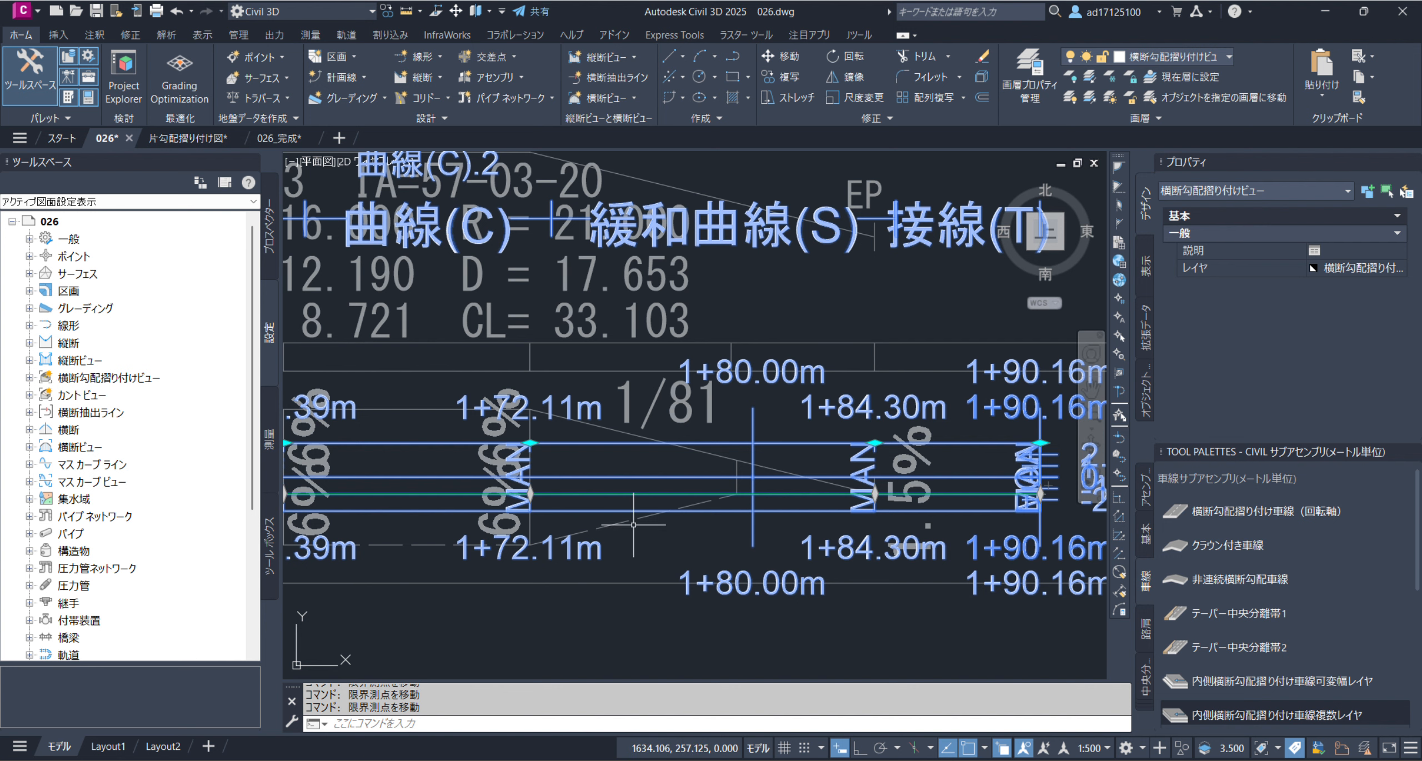
# Move critical station 1+84.30 m to 1+79.43 m, at the break point inside the reference band's 1/81 transition
pyautogui.scroll(-5, 765, 489)
pyautogui.scroll(5, 744, 497)
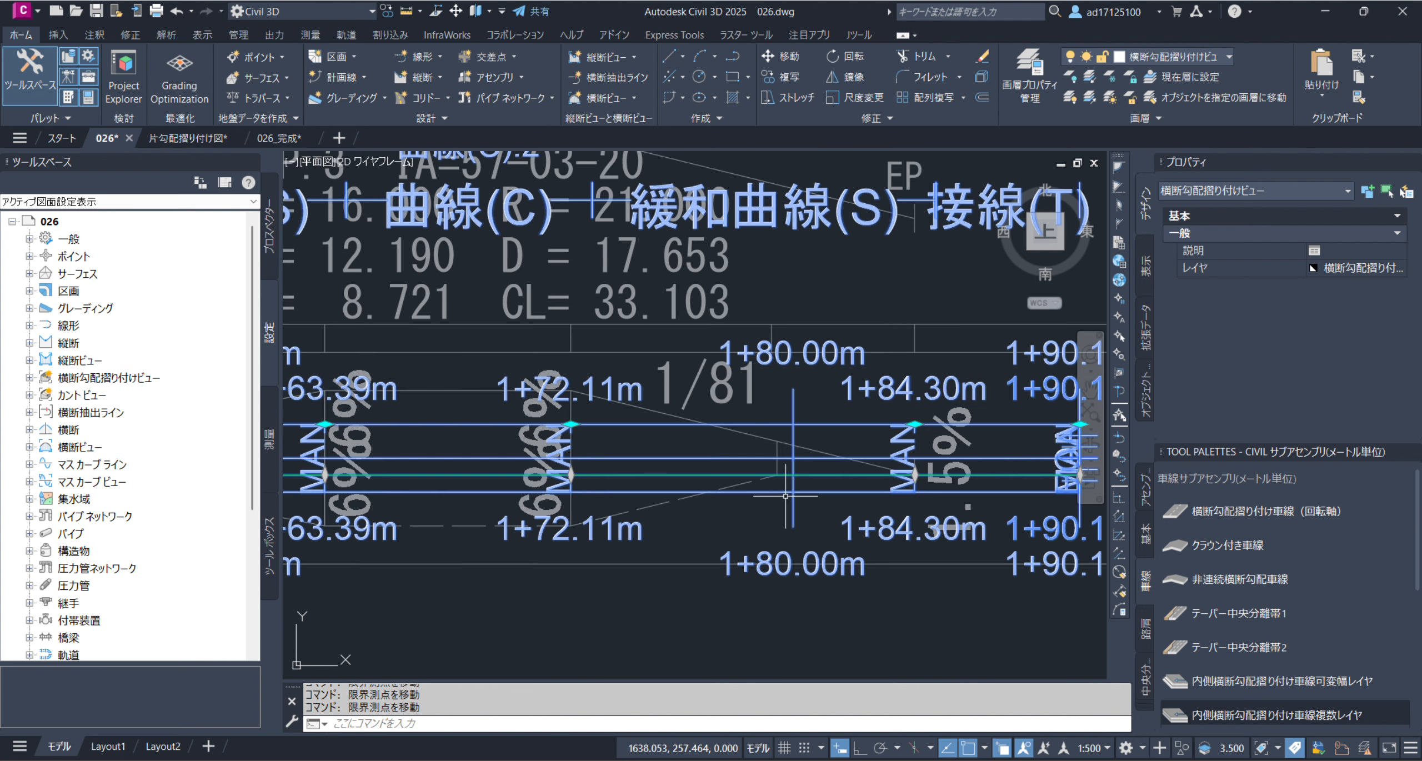
pyautogui.click(914, 424)
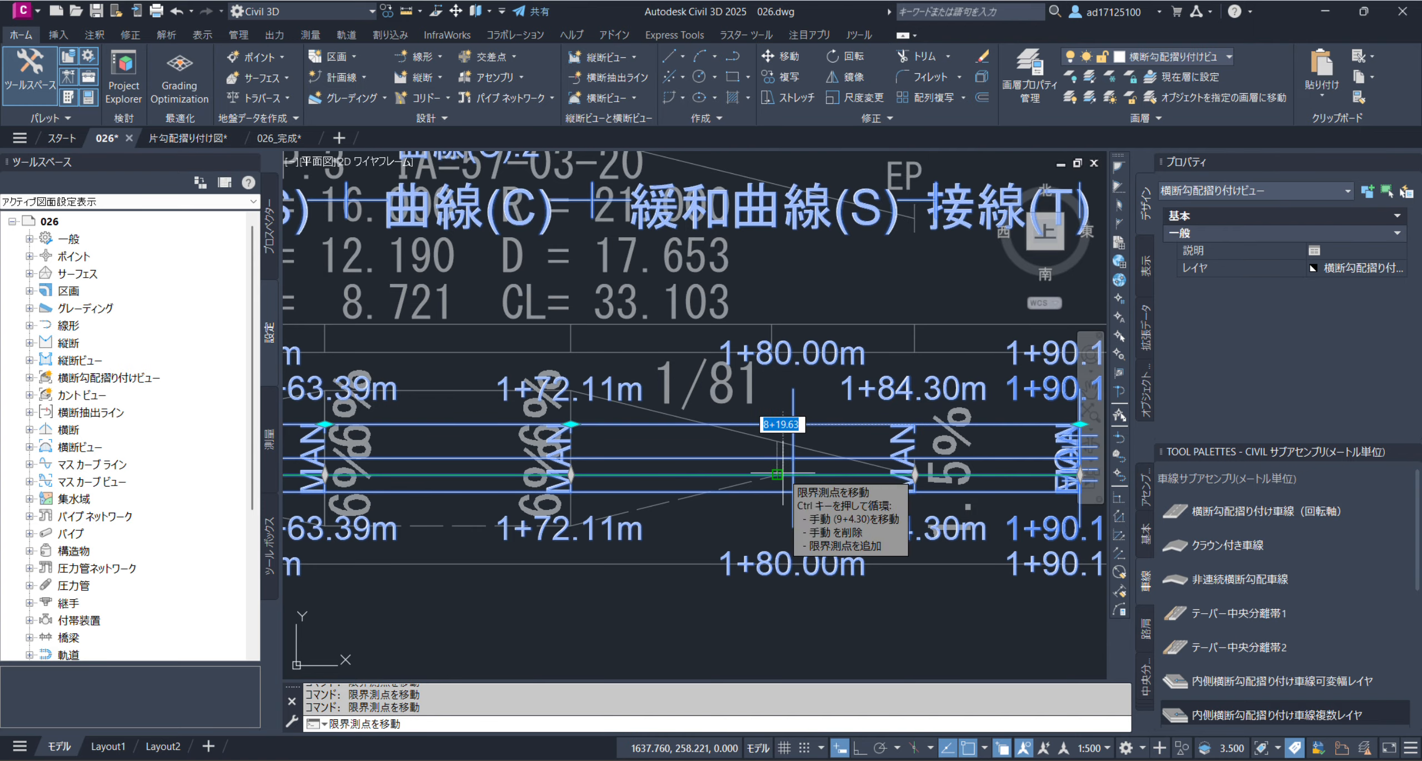
pyautogui.click(778, 424)
pyautogui.scroll(-6, 757, 529)
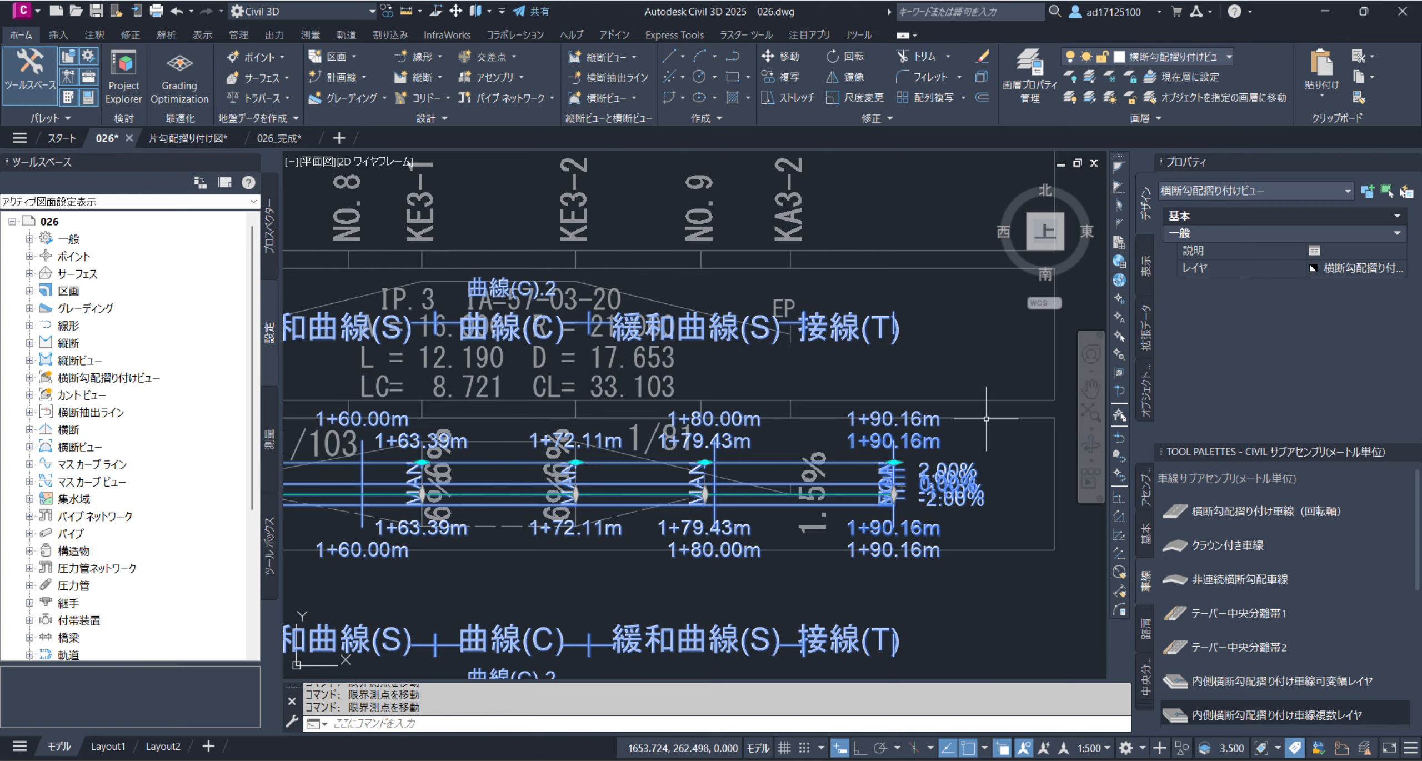
# Raise the lane's cross slope at critical station 0+20.98 m to 6.00%, snapping to the reference band's dashed line
pyautogui.moveTo(536, 469); pyautogui.dragTo(780, 484, button='middle')
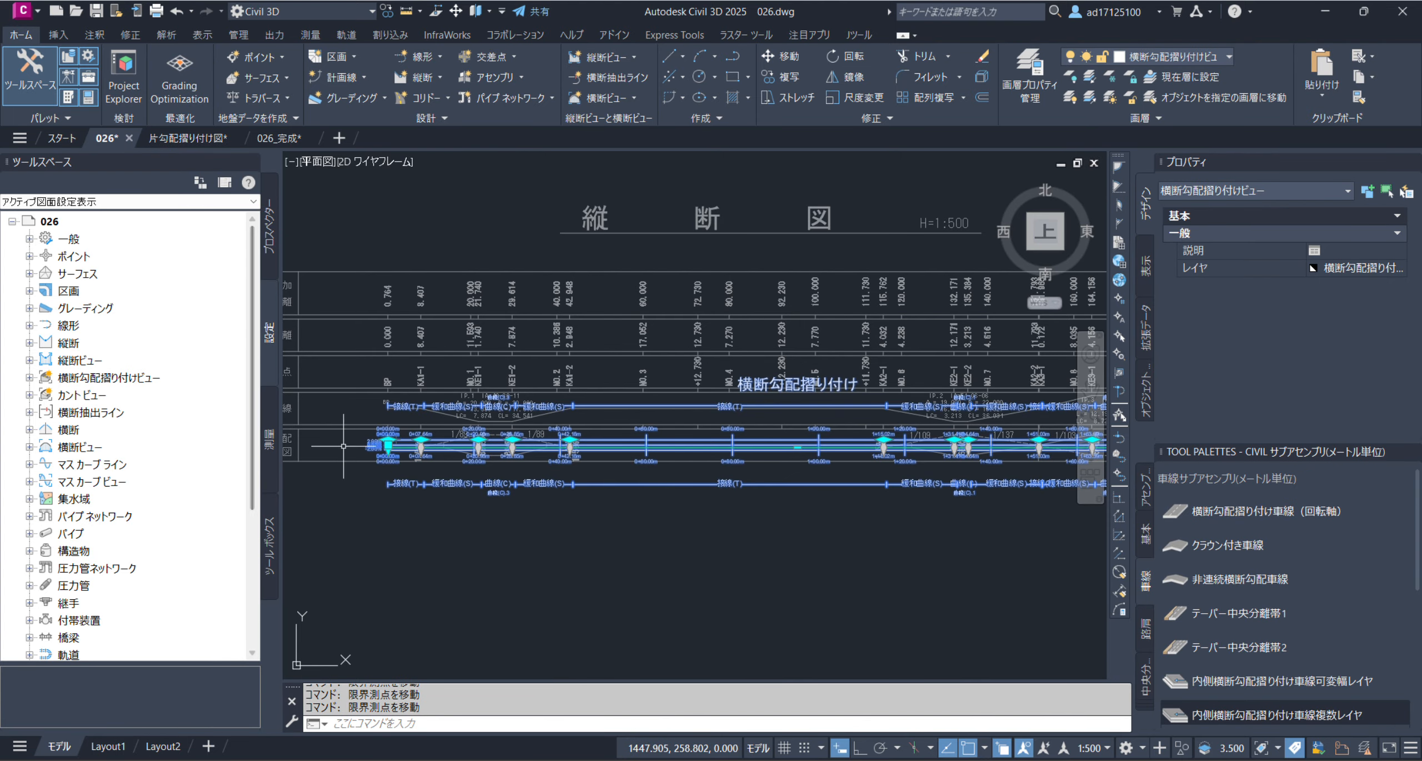
pyautogui.scroll(5, 371, 446)
pyautogui.scroll(7, 572, 453)
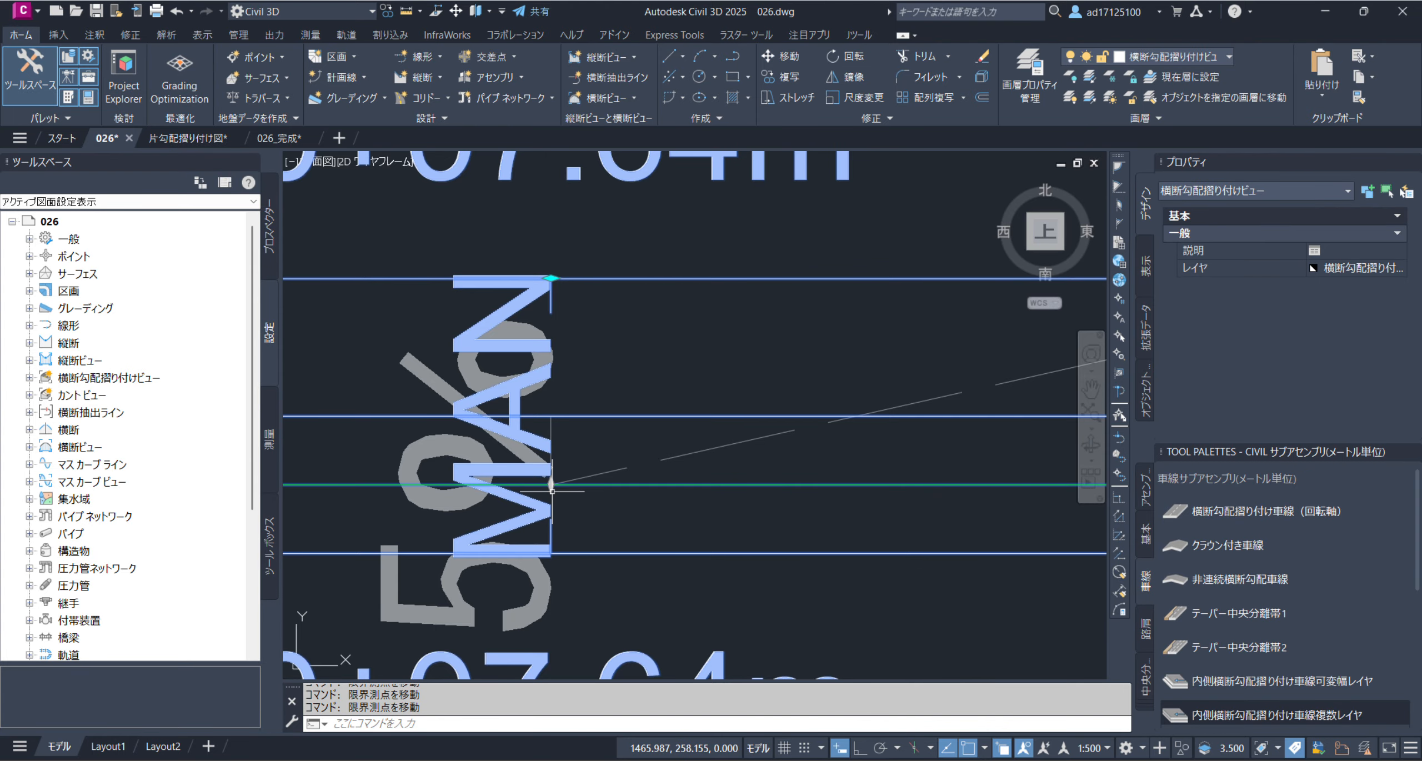
pyautogui.scroll(-4, 552, 491)
pyautogui.scroll(-3, 565, 475)
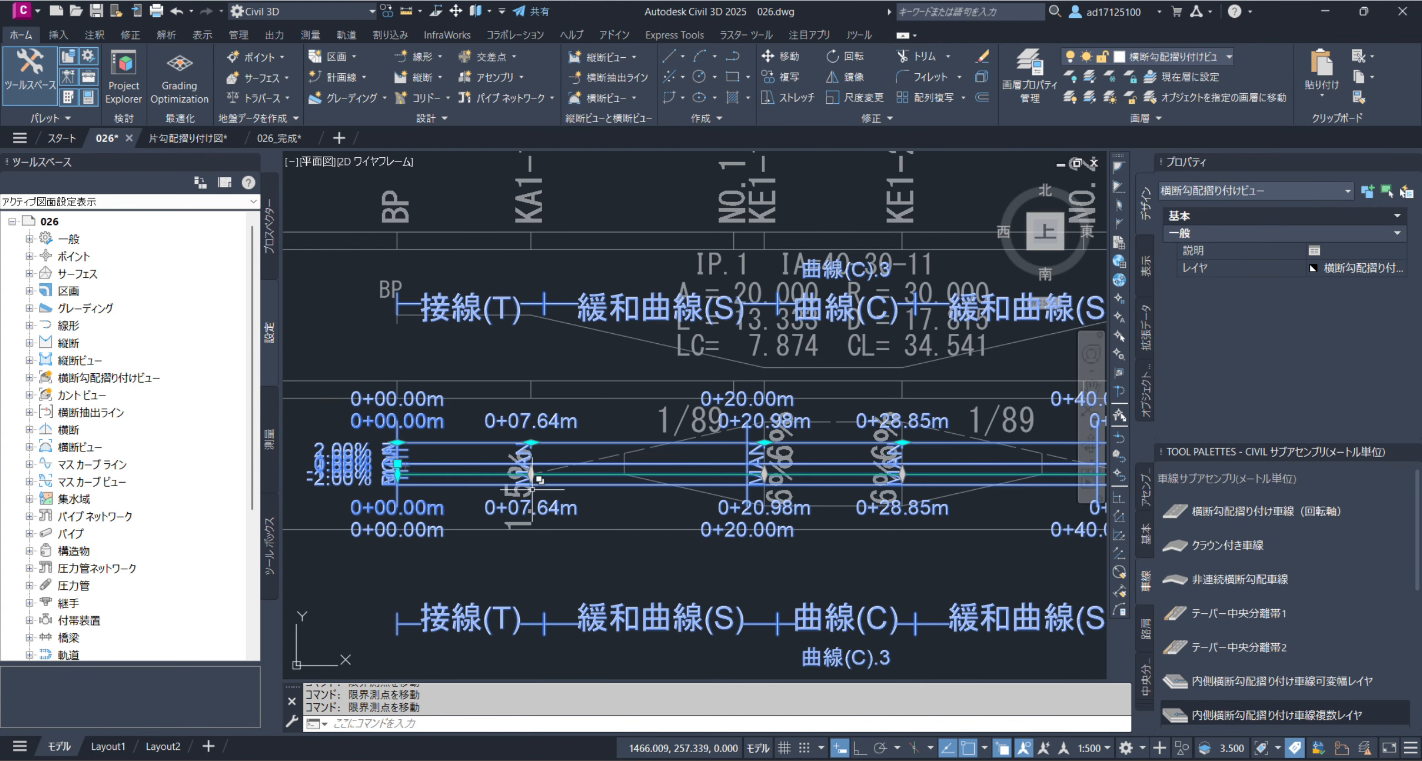
pyautogui.scroll(3, 779, 479)
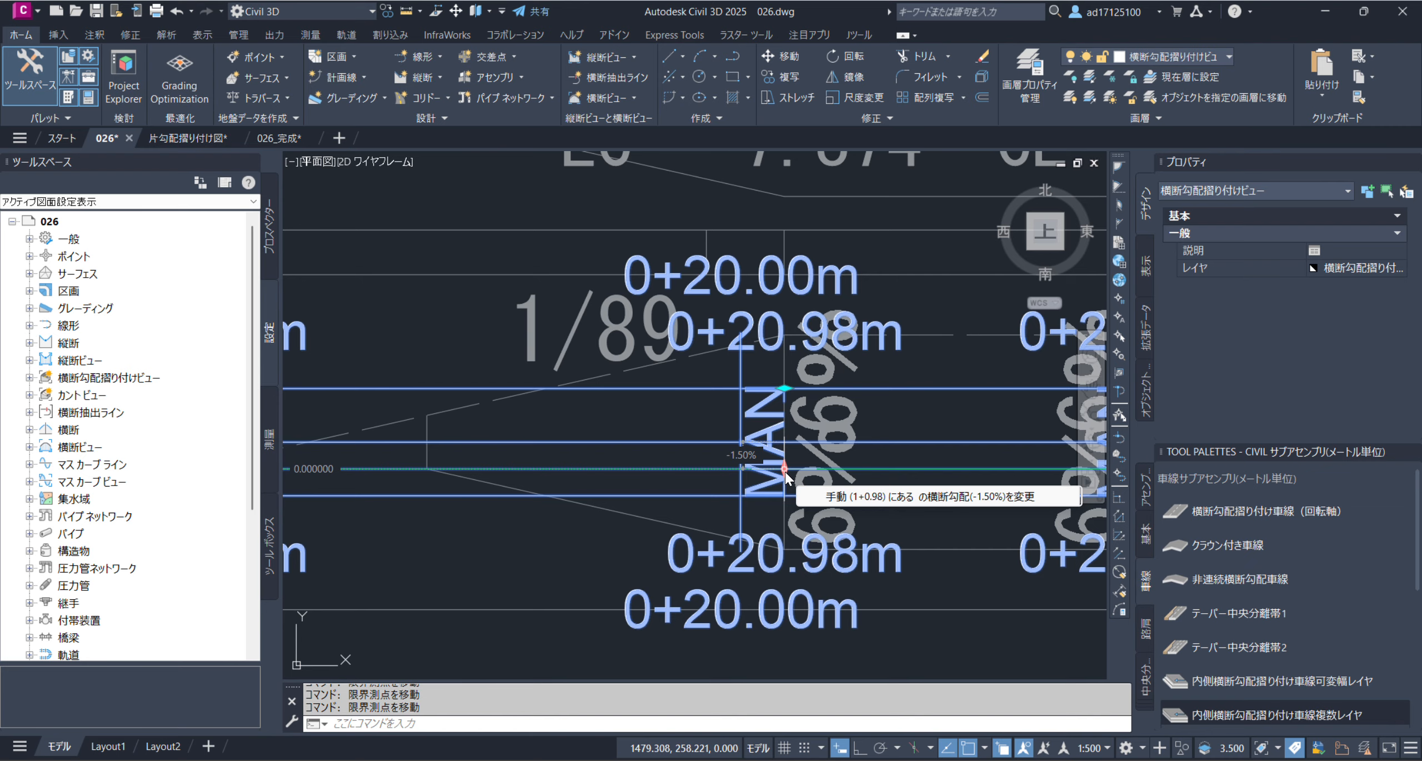
pyautogui.click(784, 470)
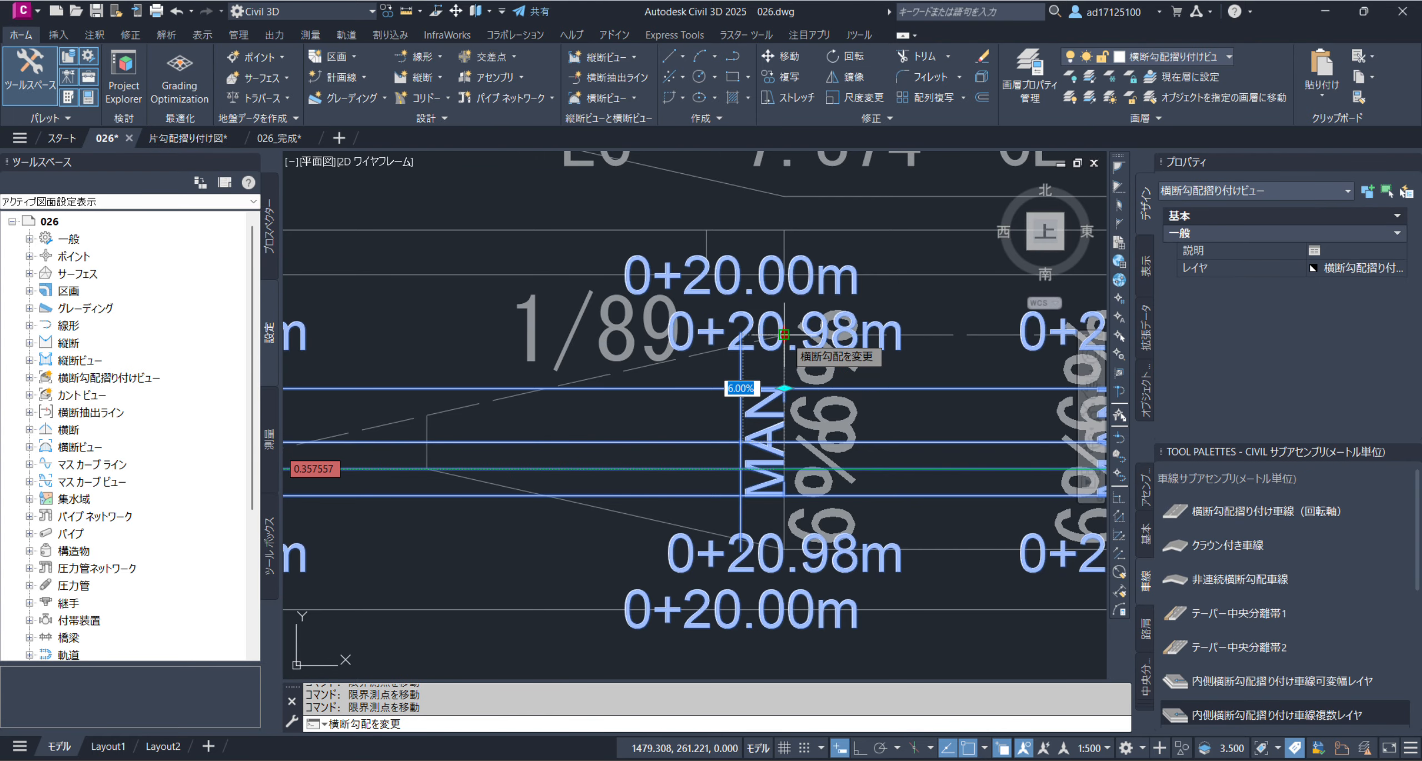
pyautogui.click(785, 334)
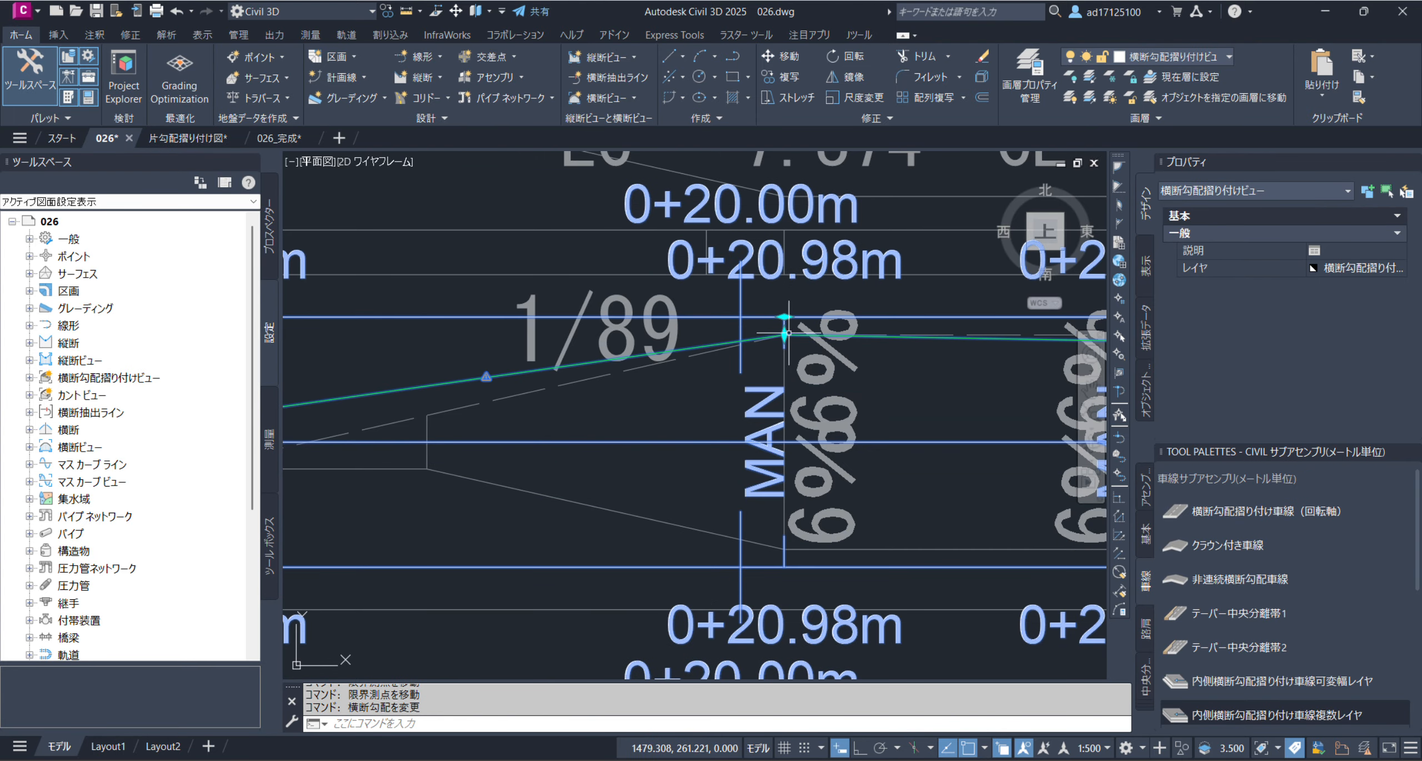
# Set the cross slope at critical station 0+07.64 m to -1.50%, where the first 1/89 transition starts on the reference band
pyautogui.scroll(-2, 785, 334)
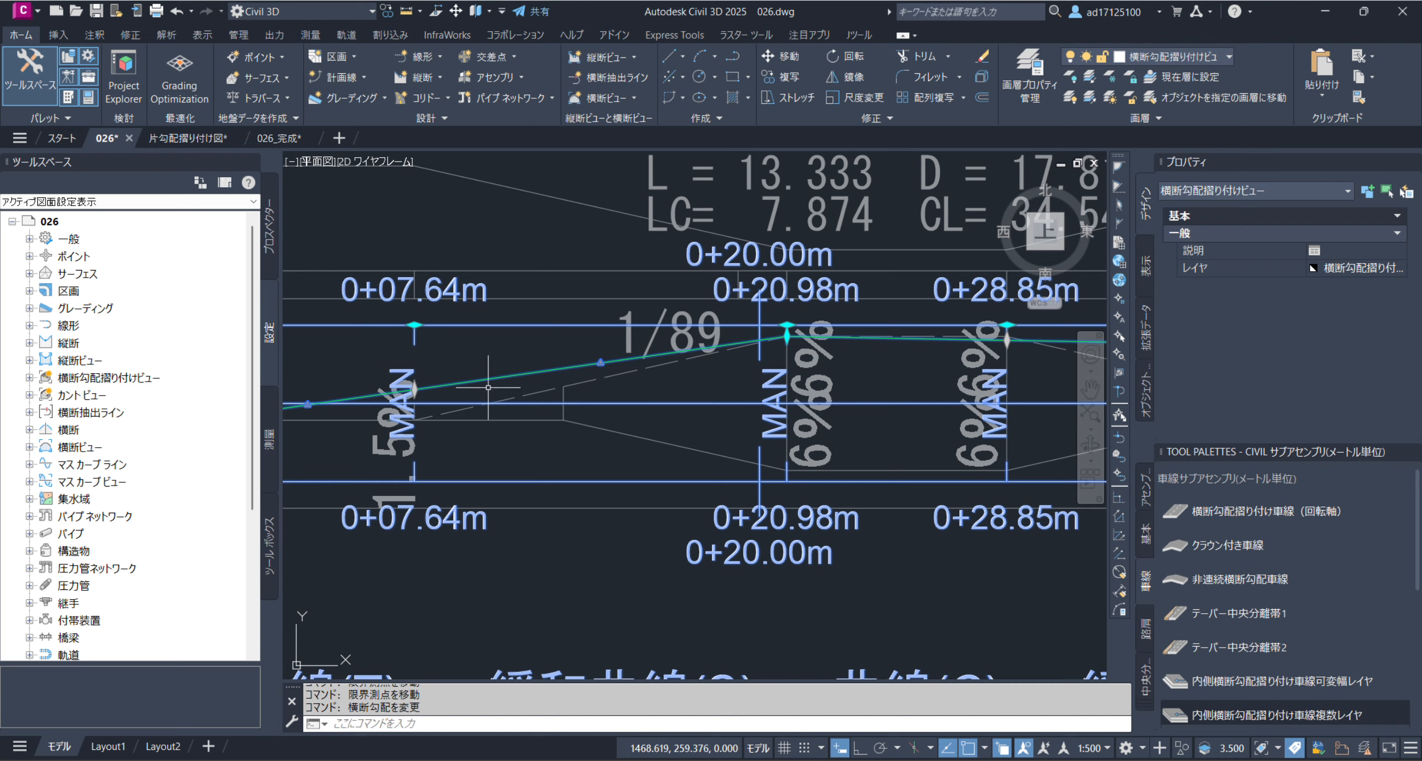
pyautogui.click(415, 390)
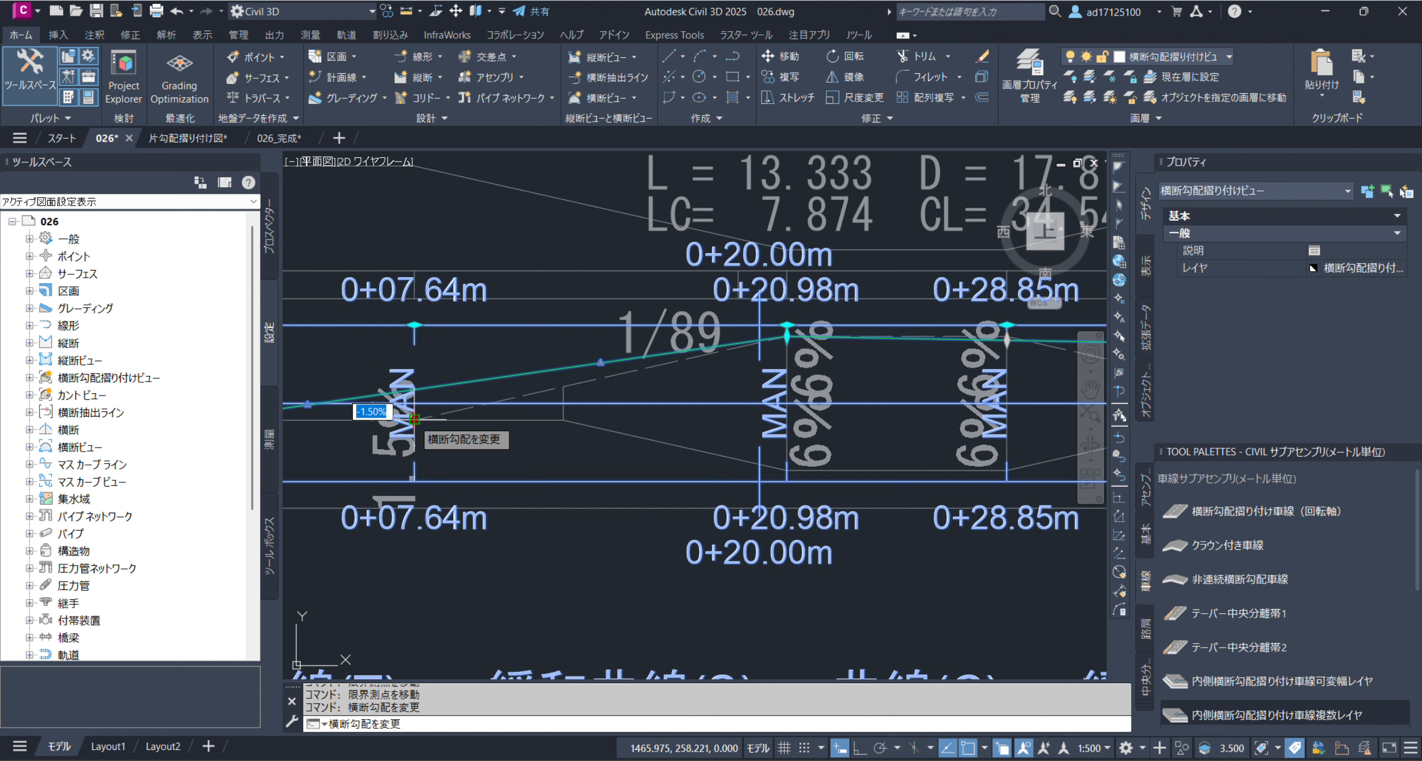
pyautogui.click(414, 421)
pyautogui.scroll(-2, 486, 431)
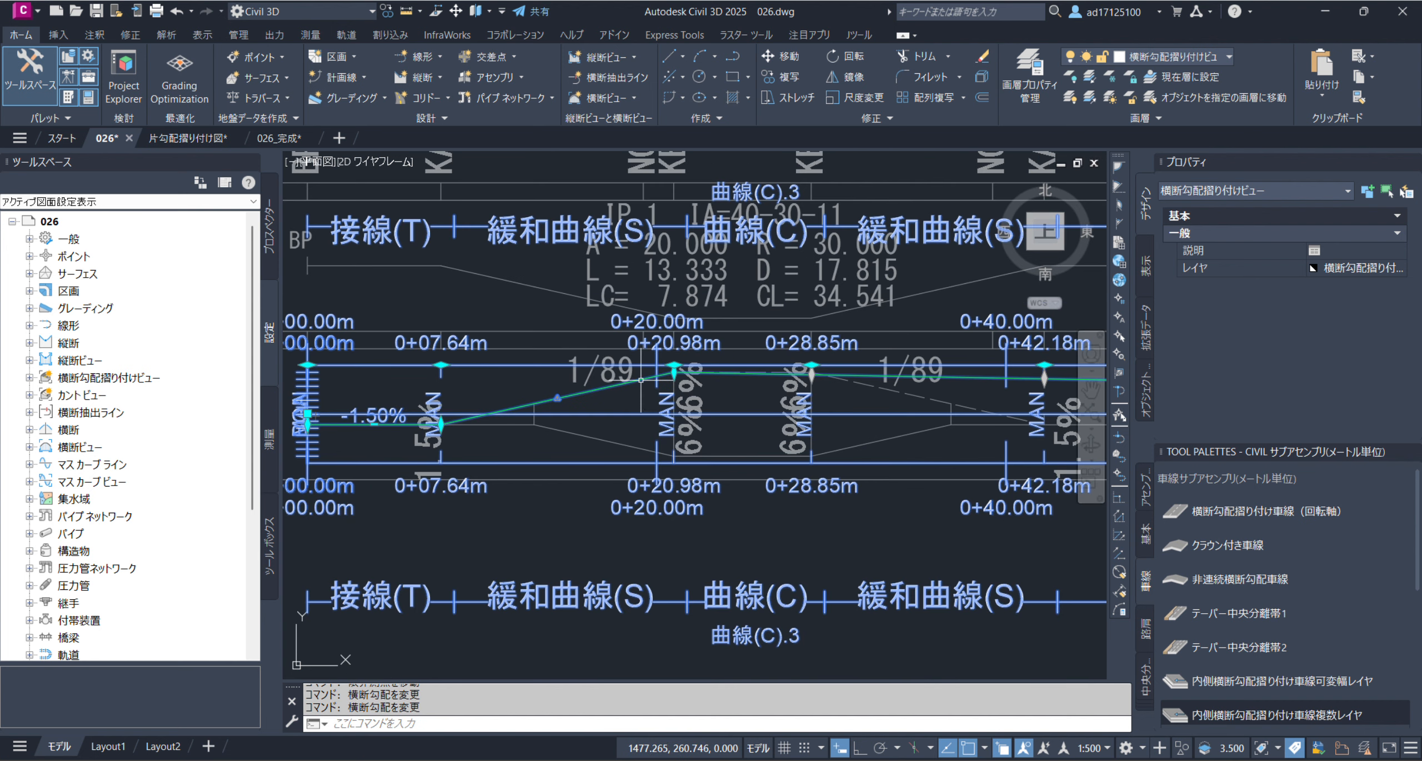
# Snap the cross slope at critical station 0+42.18 m to the reference band's 1.5% point ending the second 1/89 transition
pyautogui.moveTo(691, 385); pyautogui.dragTo(401, 443, button='middle')
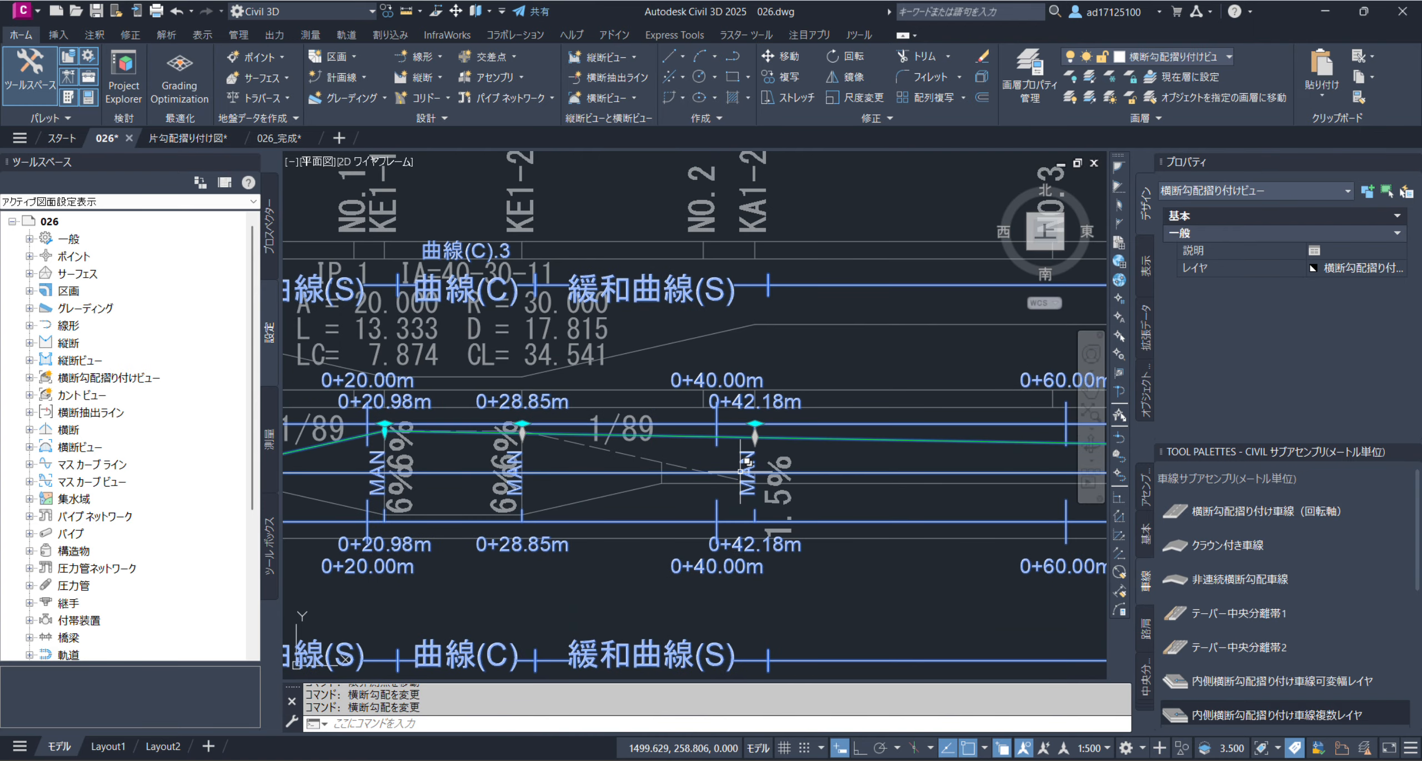
pyautogui.scroll(2, 772, 444)
pyautogui.click(742, 431)
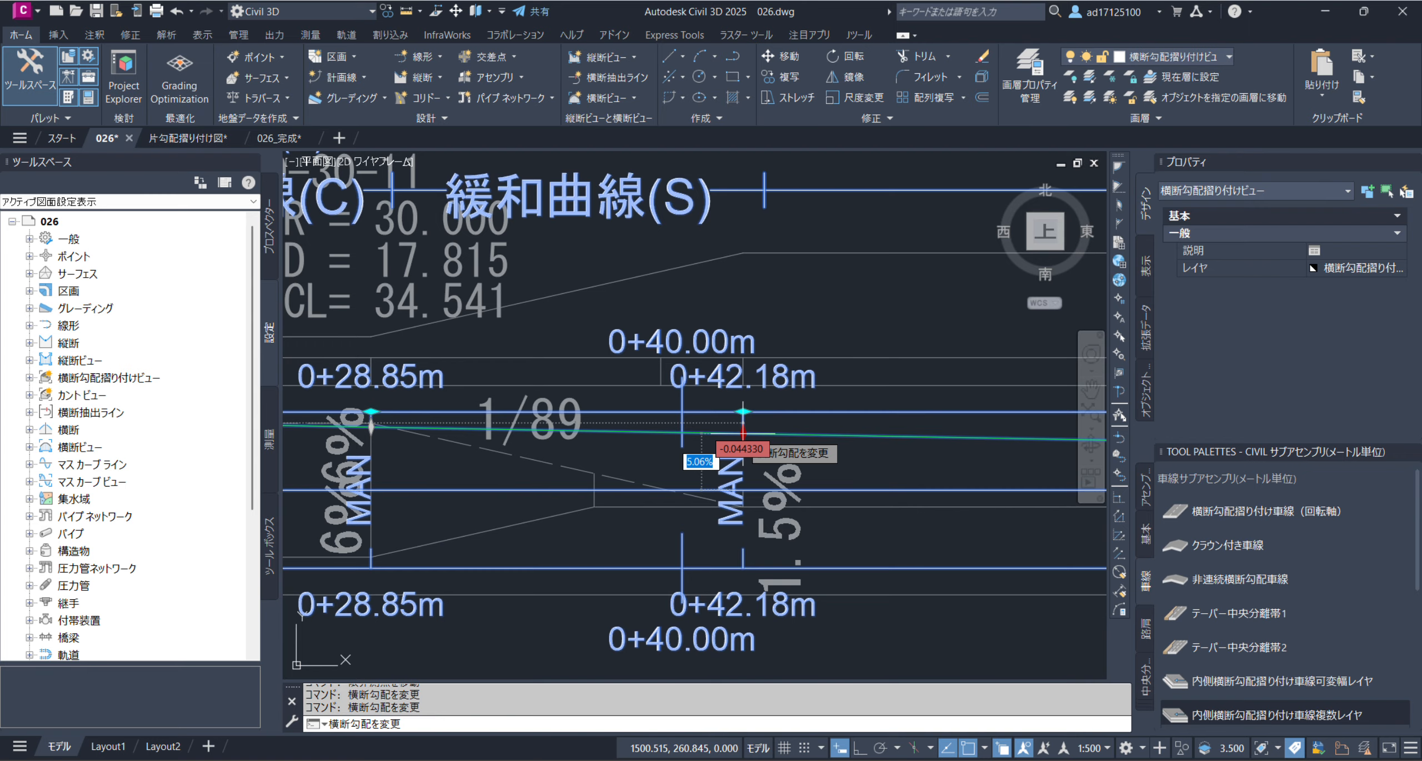
pyautogui.click(744, 507)
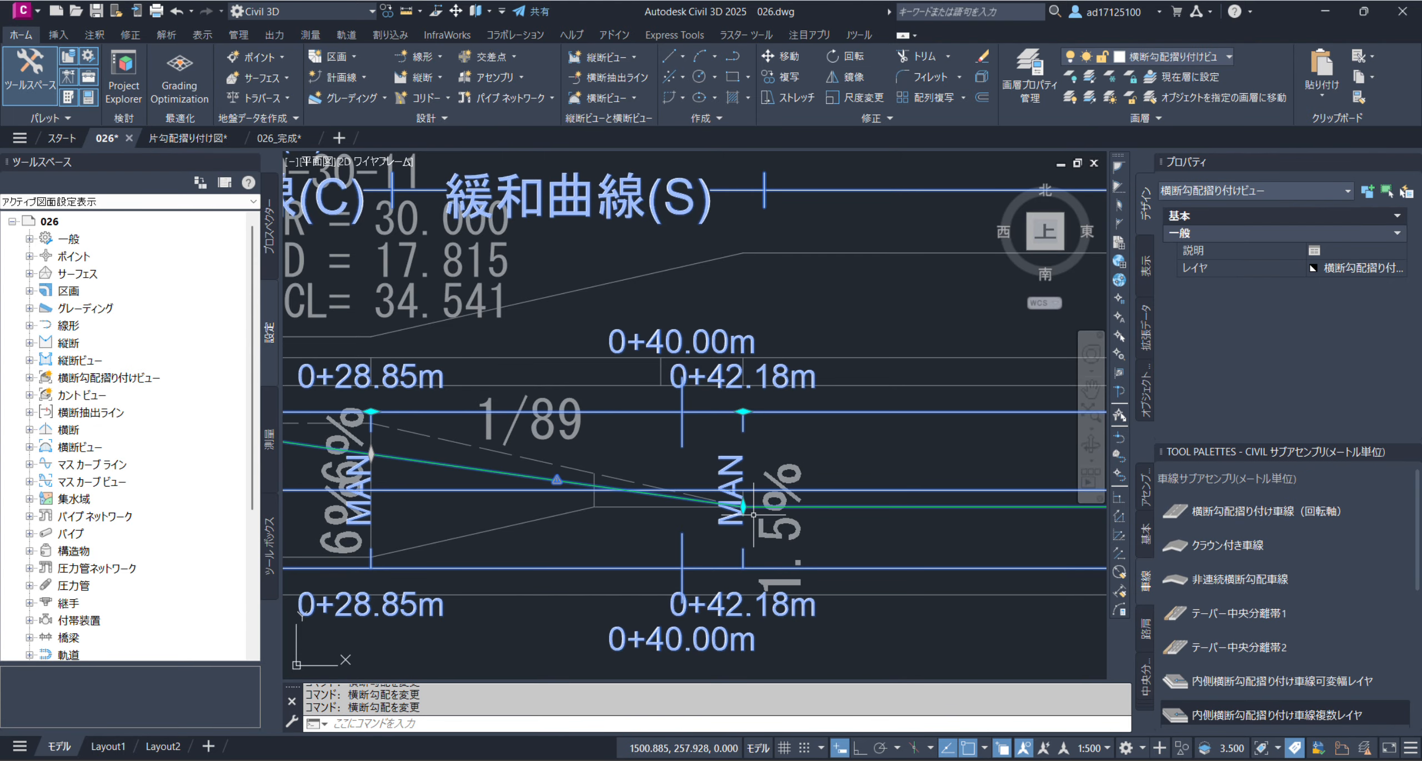
# Set the cross slope at critical station 0+28.85 m to 6.00%, at the end of the reference band's first 6% section
pyautogui.scroll(-2, 796, 463)
pyautogui.scroll(2, 523, 458)
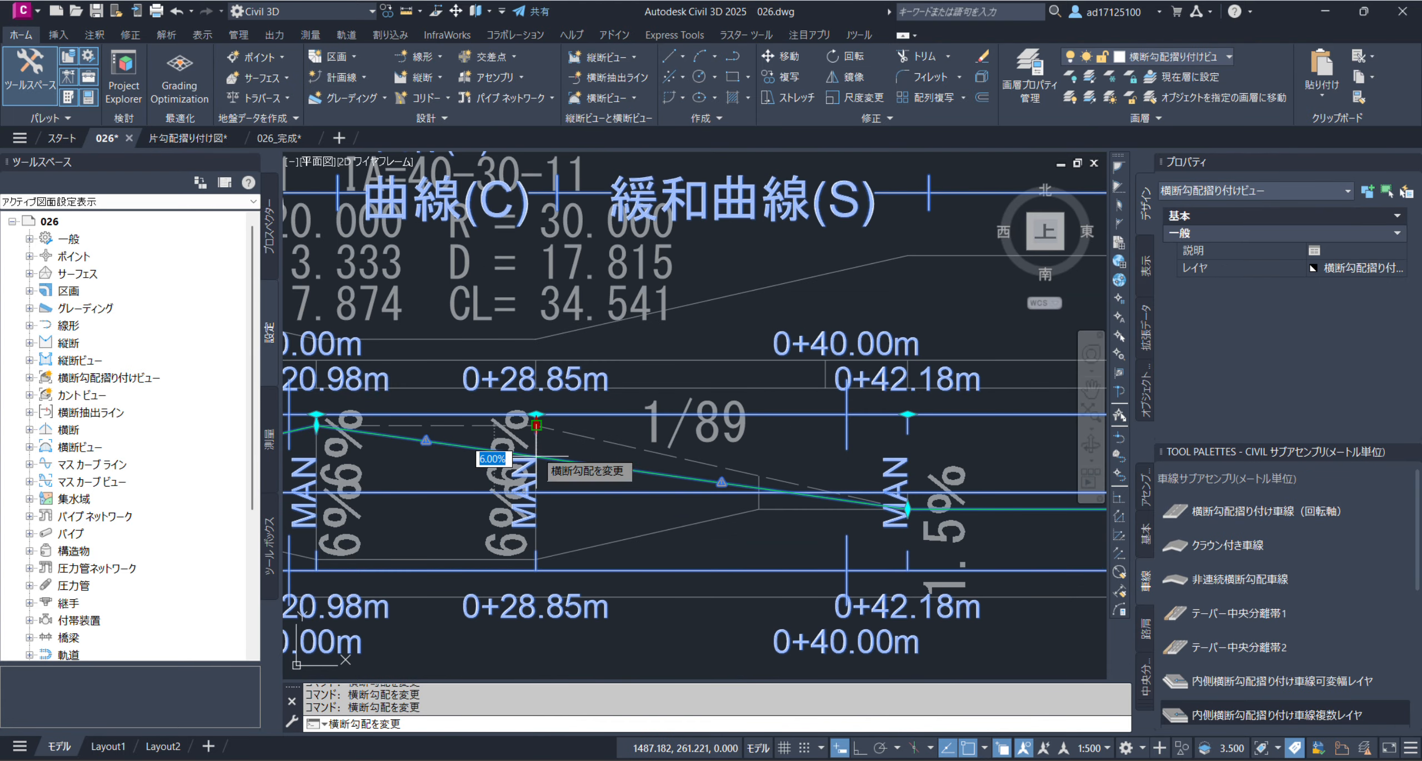
pyautogui.click(531, 437)
pyautogui.press('Return')
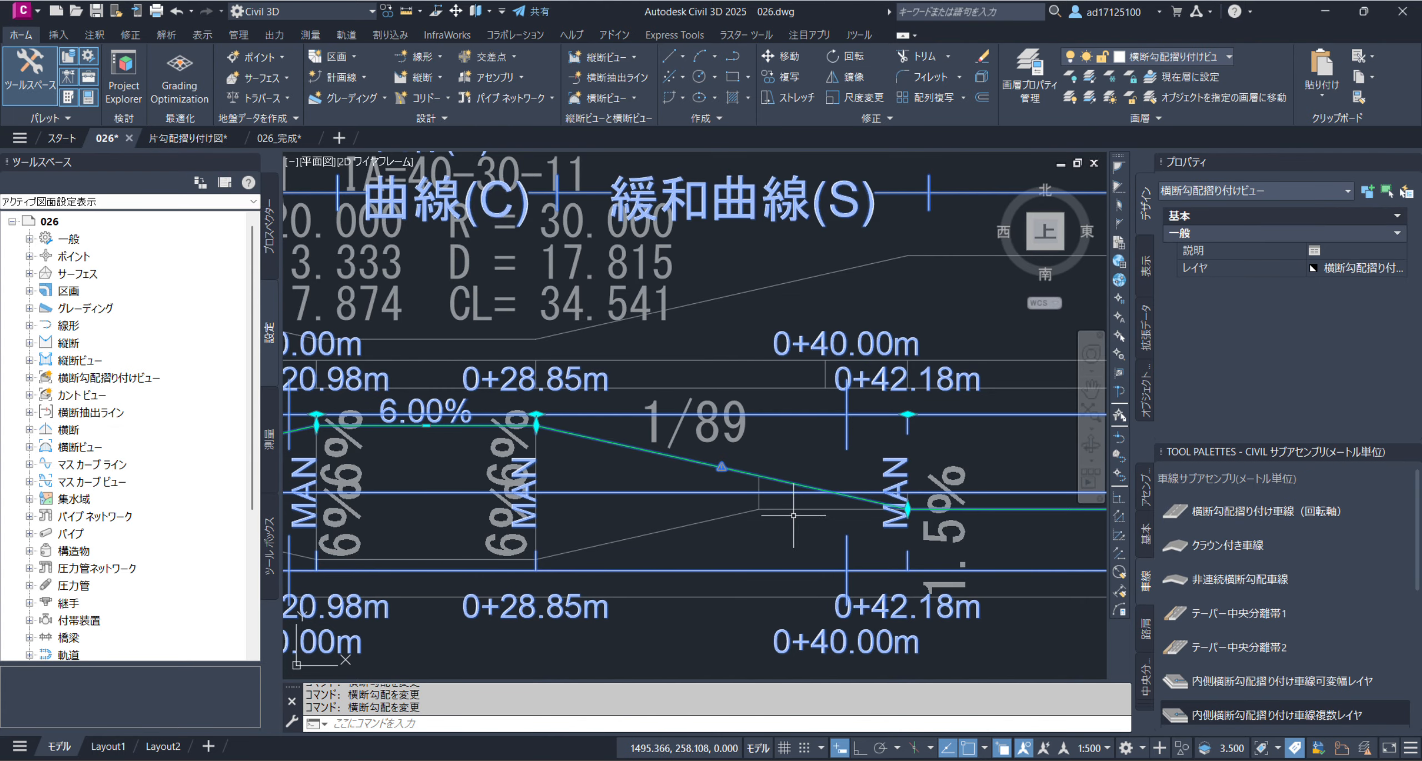
# Set the cross slope at critical station 1+31.41 m to 6.00%, where the reference band's 1/109 transition ends
pyautogui.moveTo(853, 507); pyautogui.dragTo(521, 498, button='middle')
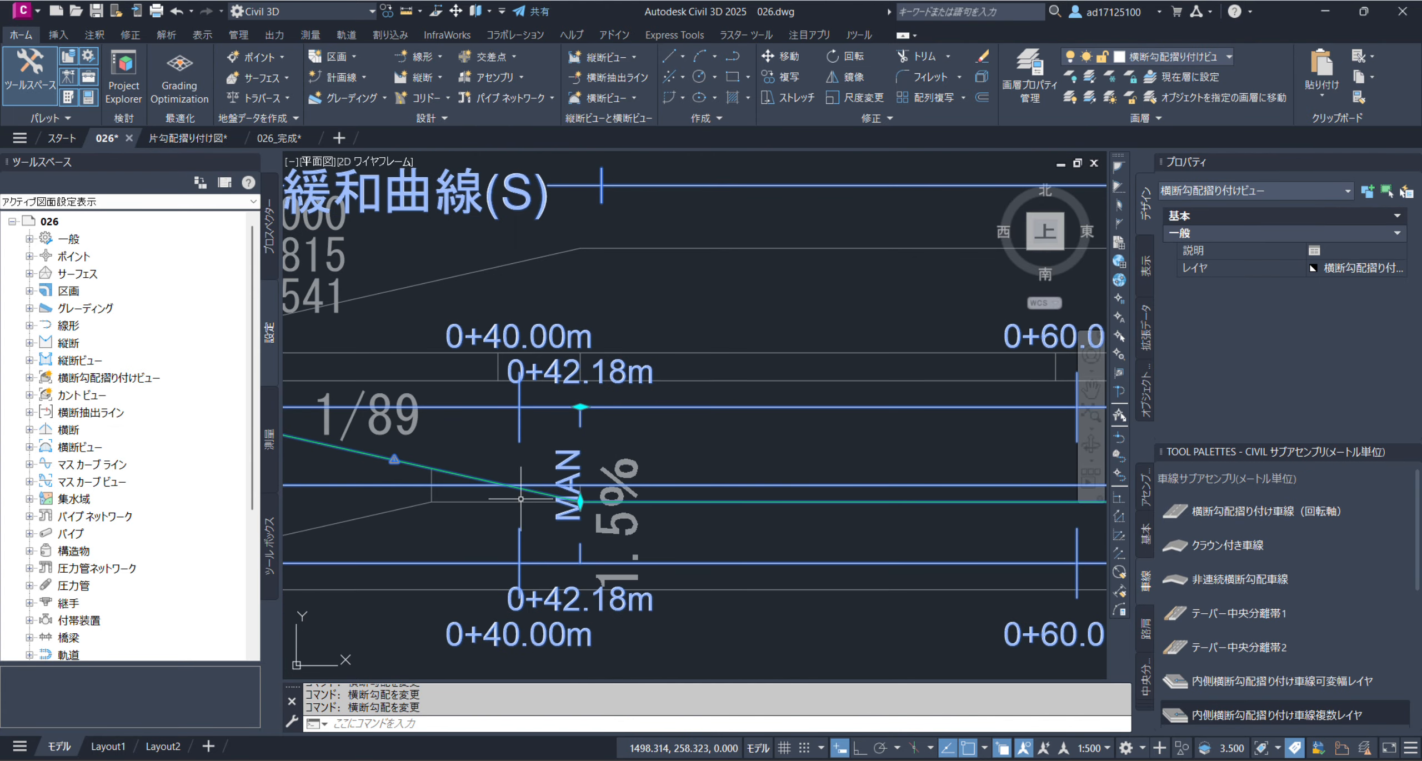
pyautogui.moveTo(872, 448); pyautogui.dragTo(387, 507, button='middle')
pyautogui.scroll(-4, 642, 503)
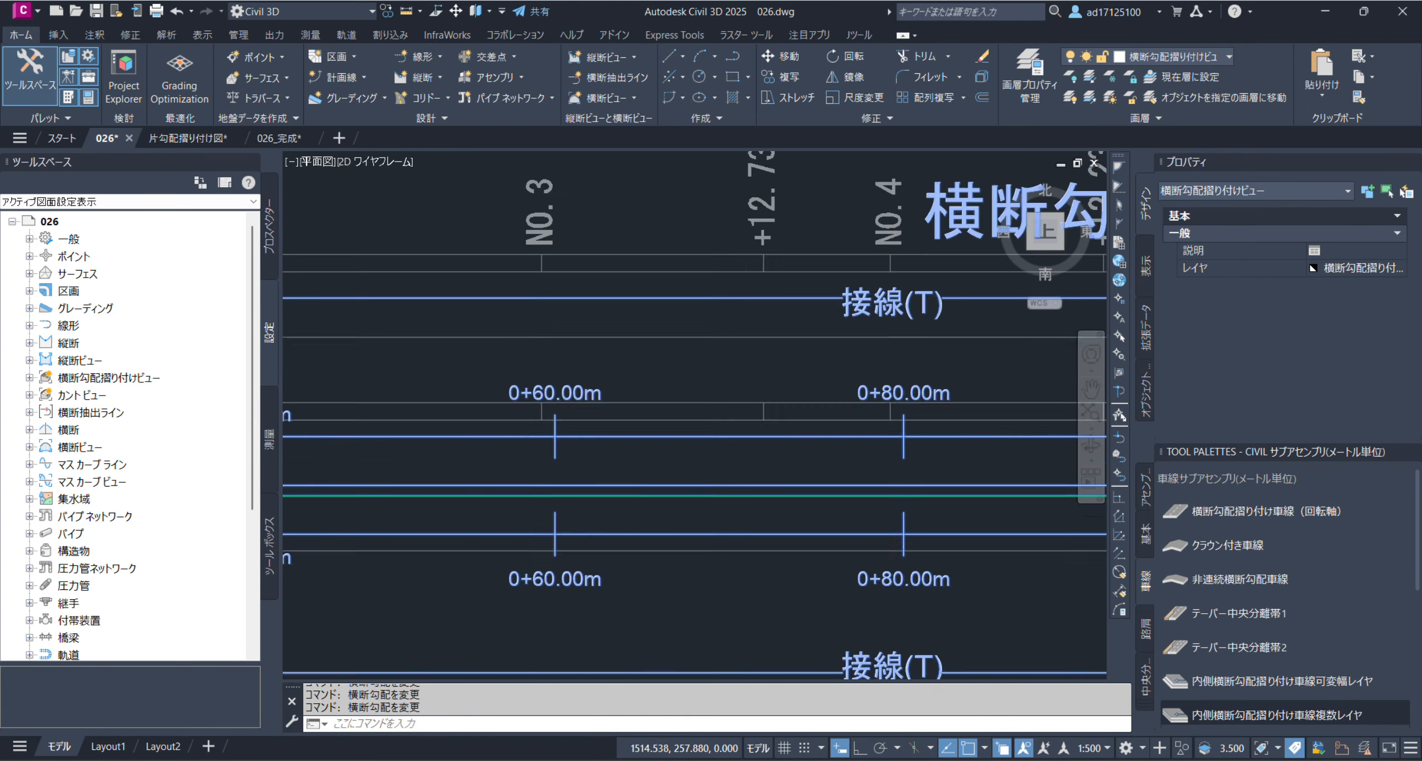
pyautogui.moveTo(838, 513); pyautogui.dragTo(416, 514, button='middle')
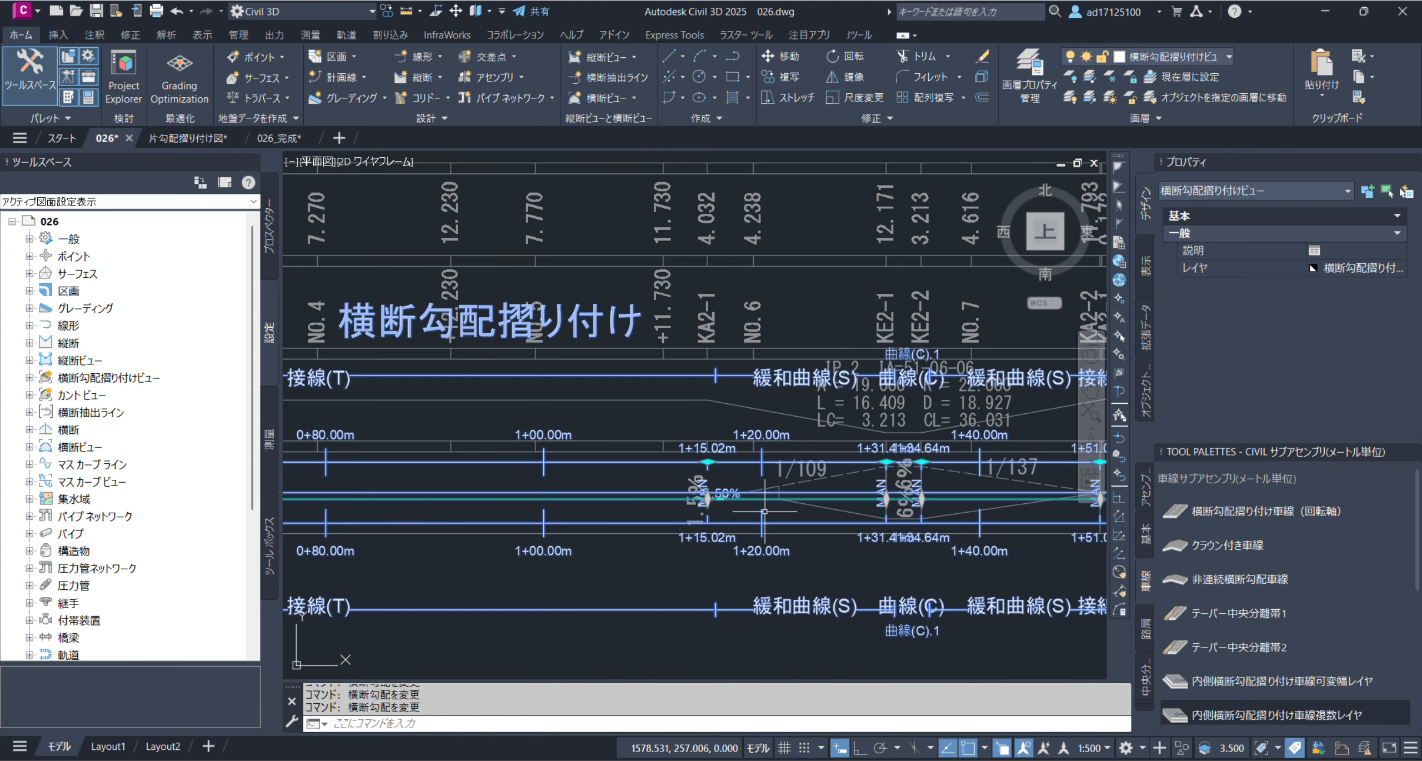
pyautogui.scroll(4, 763, 506)
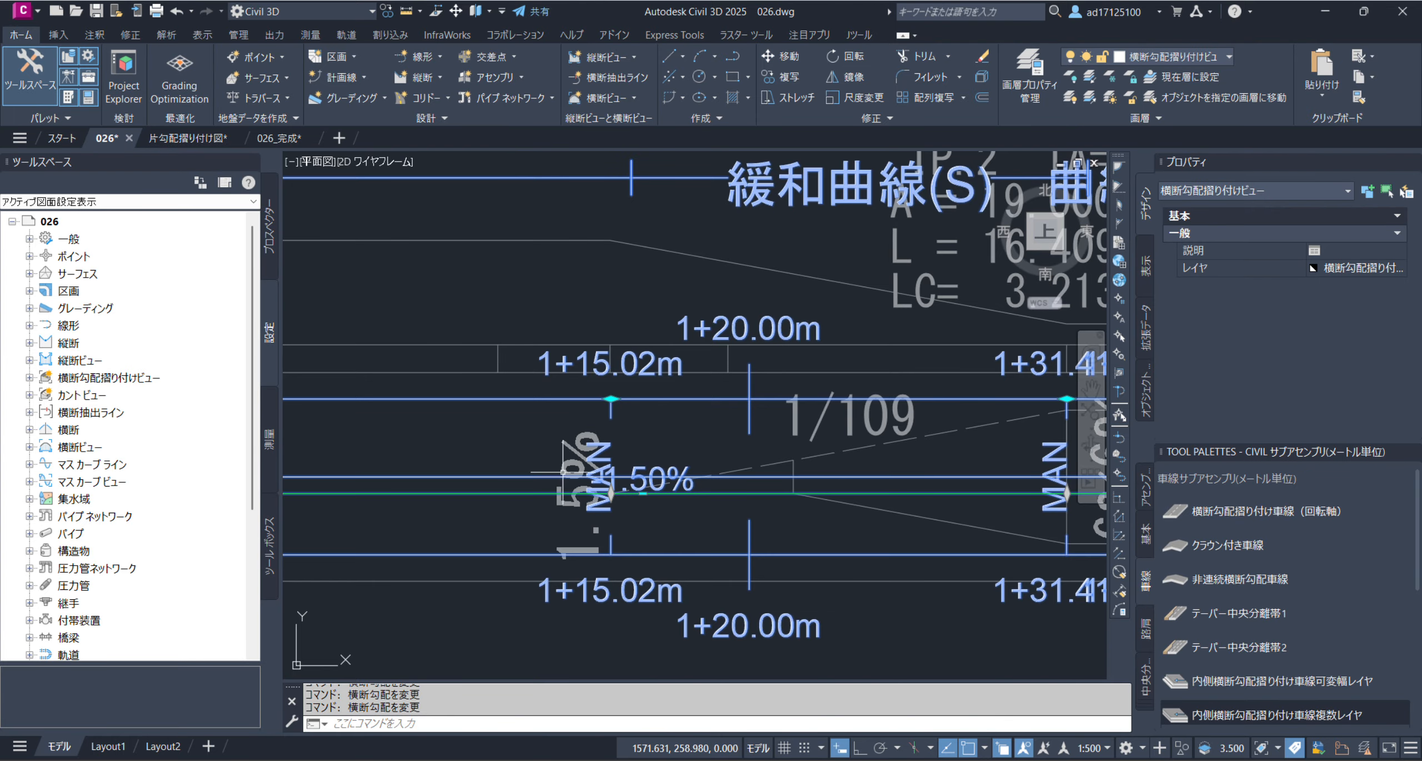
pyautogui.scroll(-4, 563, 473)
pyautogui.scroll(4, 767, 489)
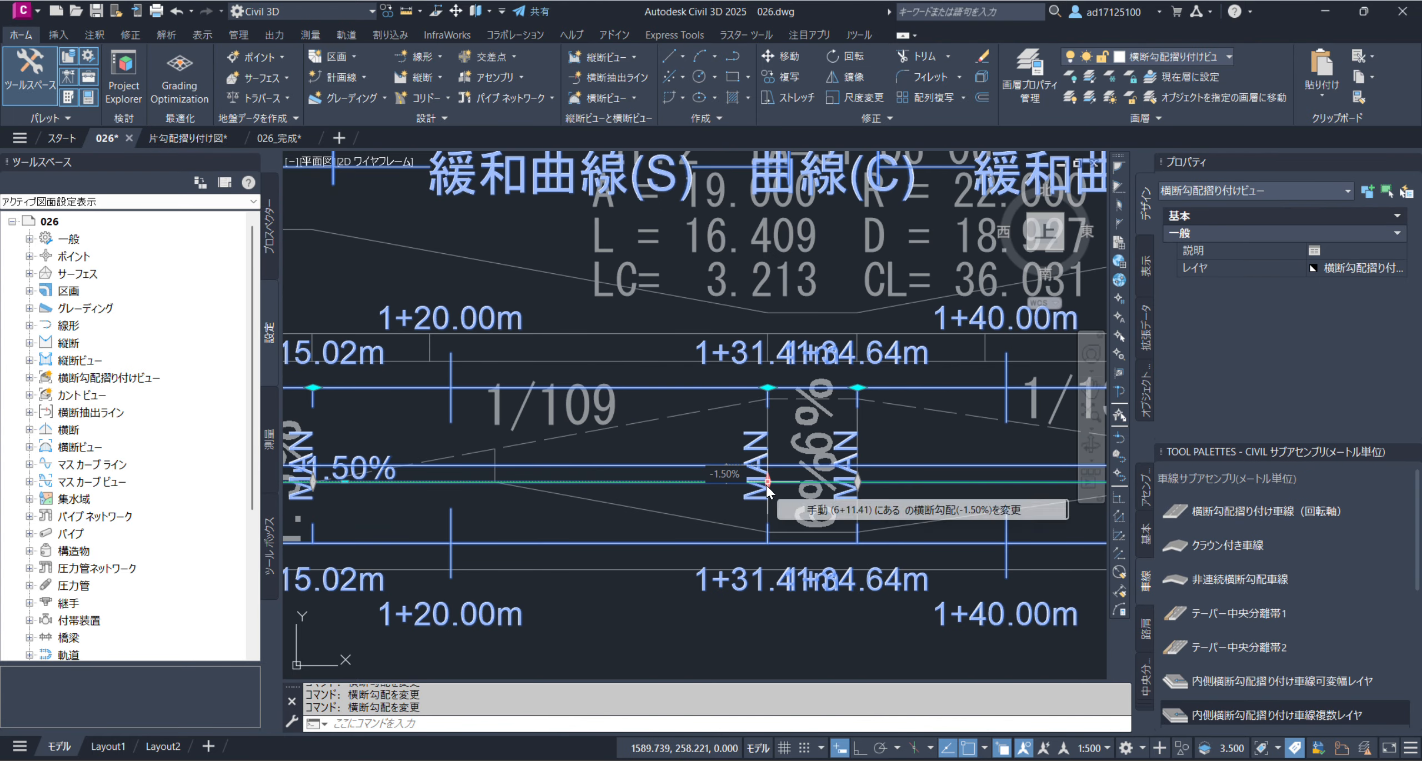
pyautogui.click(767, 481)
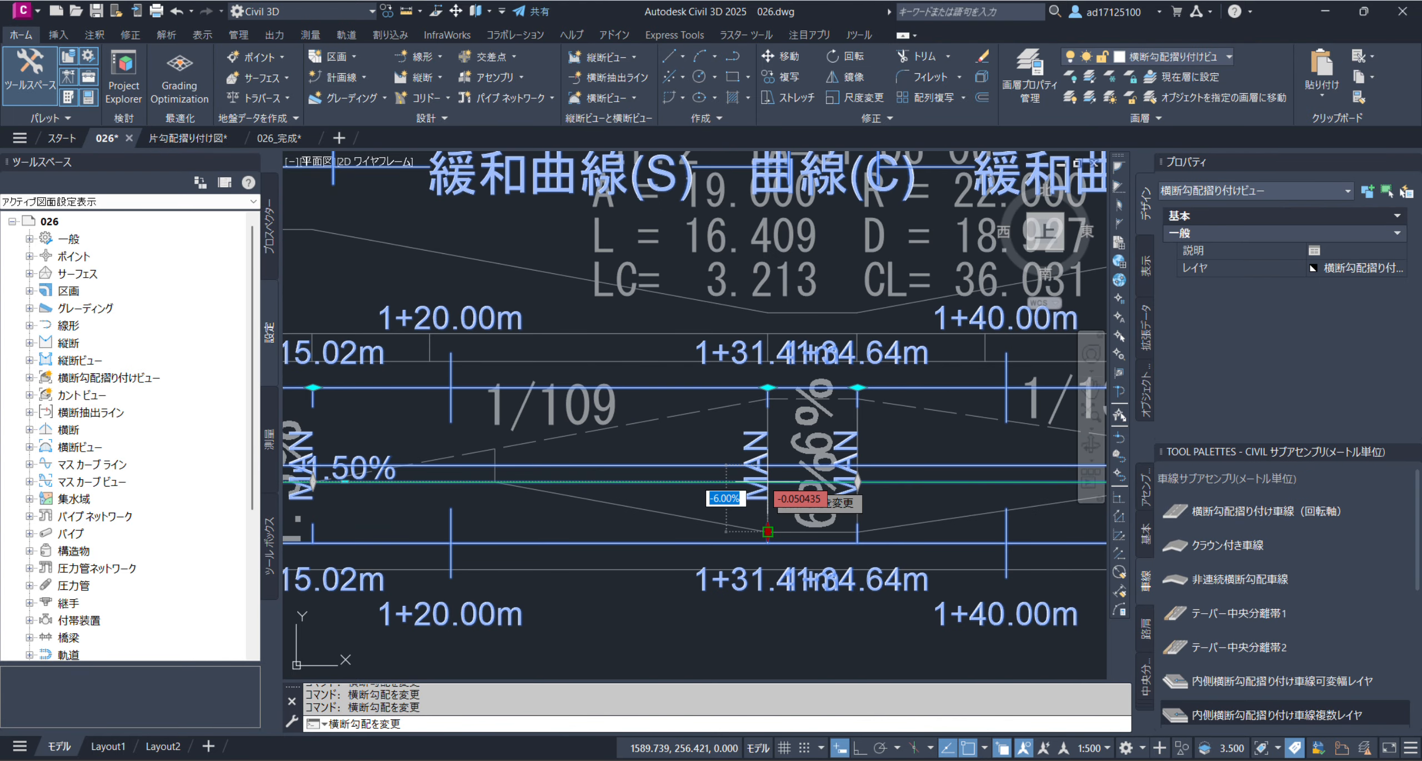
pyautogui.click(767, 397)
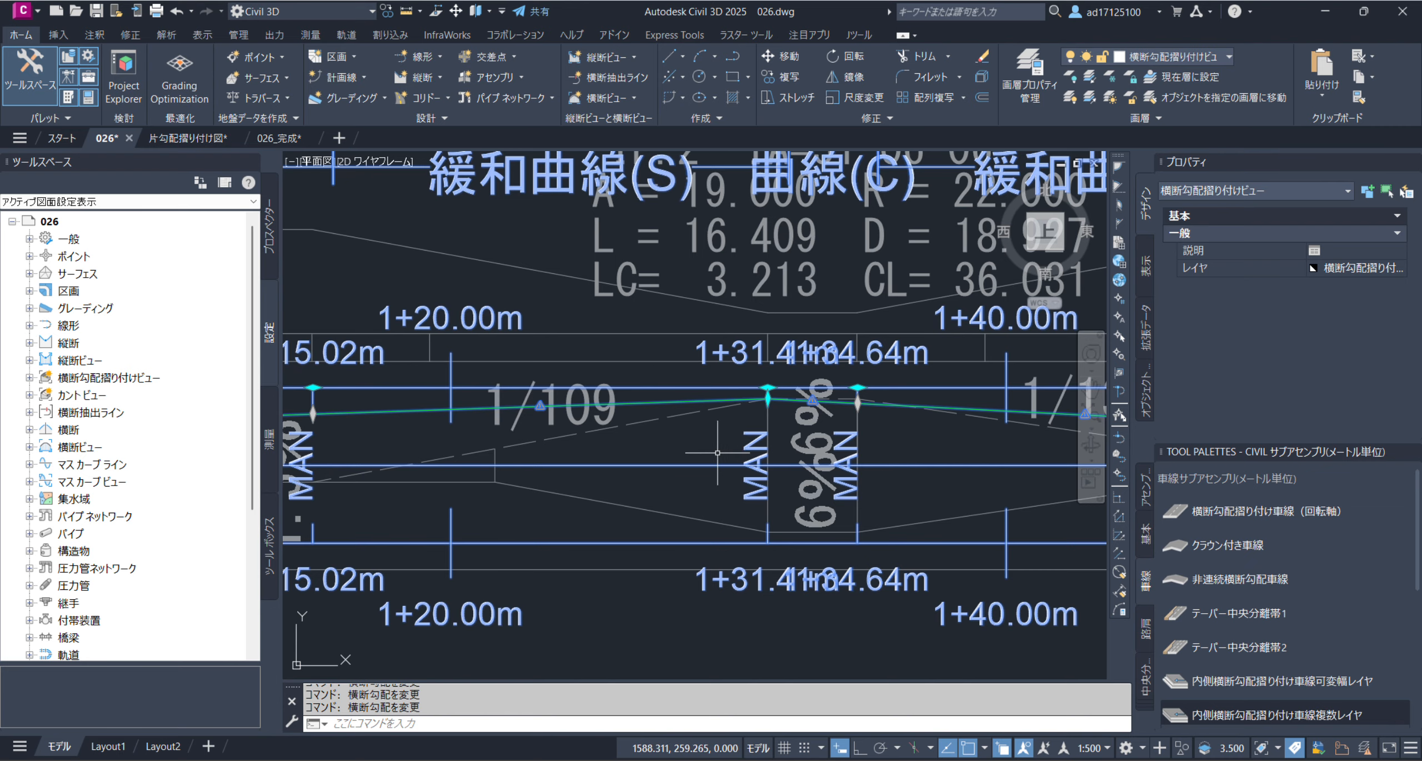
# Snap the cross slope at critical station 1+15.02 m to the reference band's 1.5% point starting the 1/109 transition
pyautogui.scroll(-2, 780, 425)
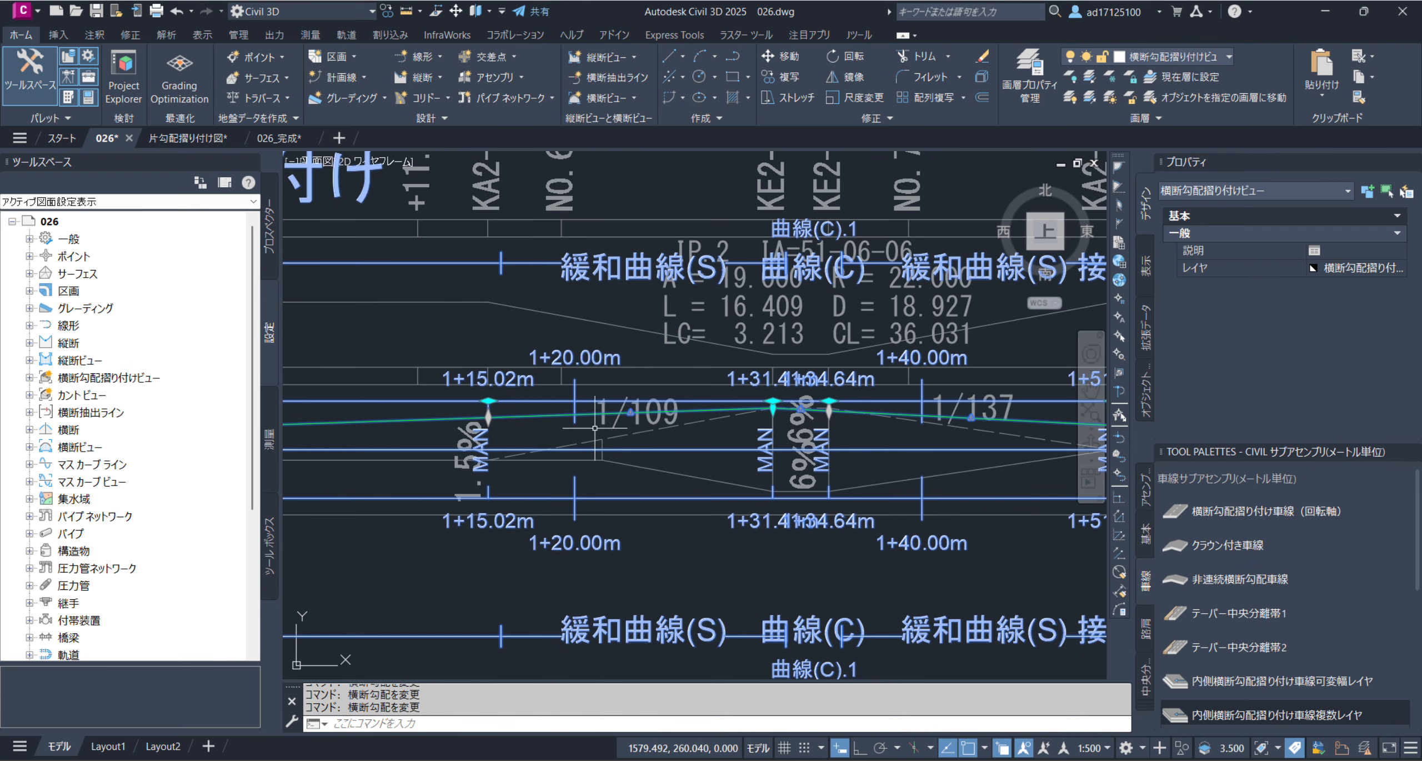
pyautogui.click(489, 418)
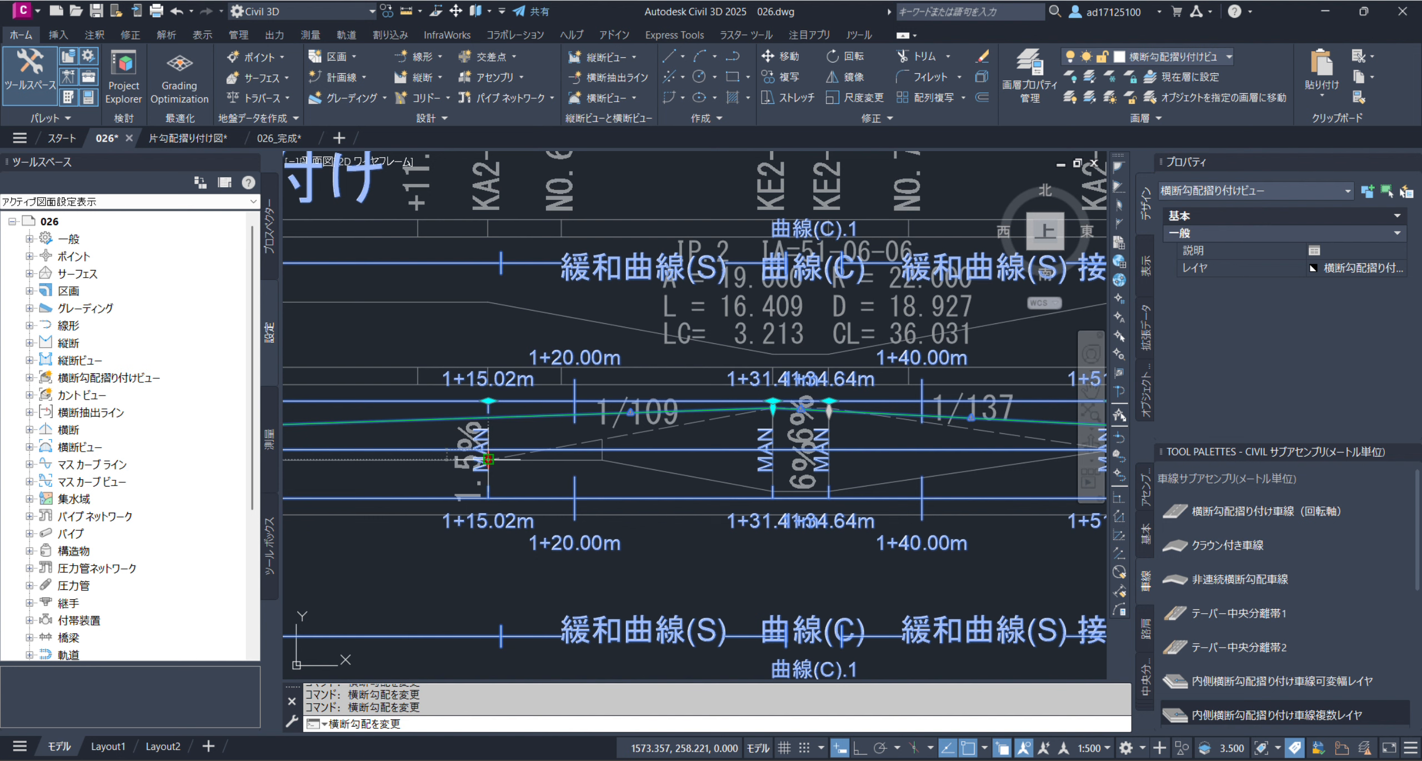
pyautogui.click(487, 460)
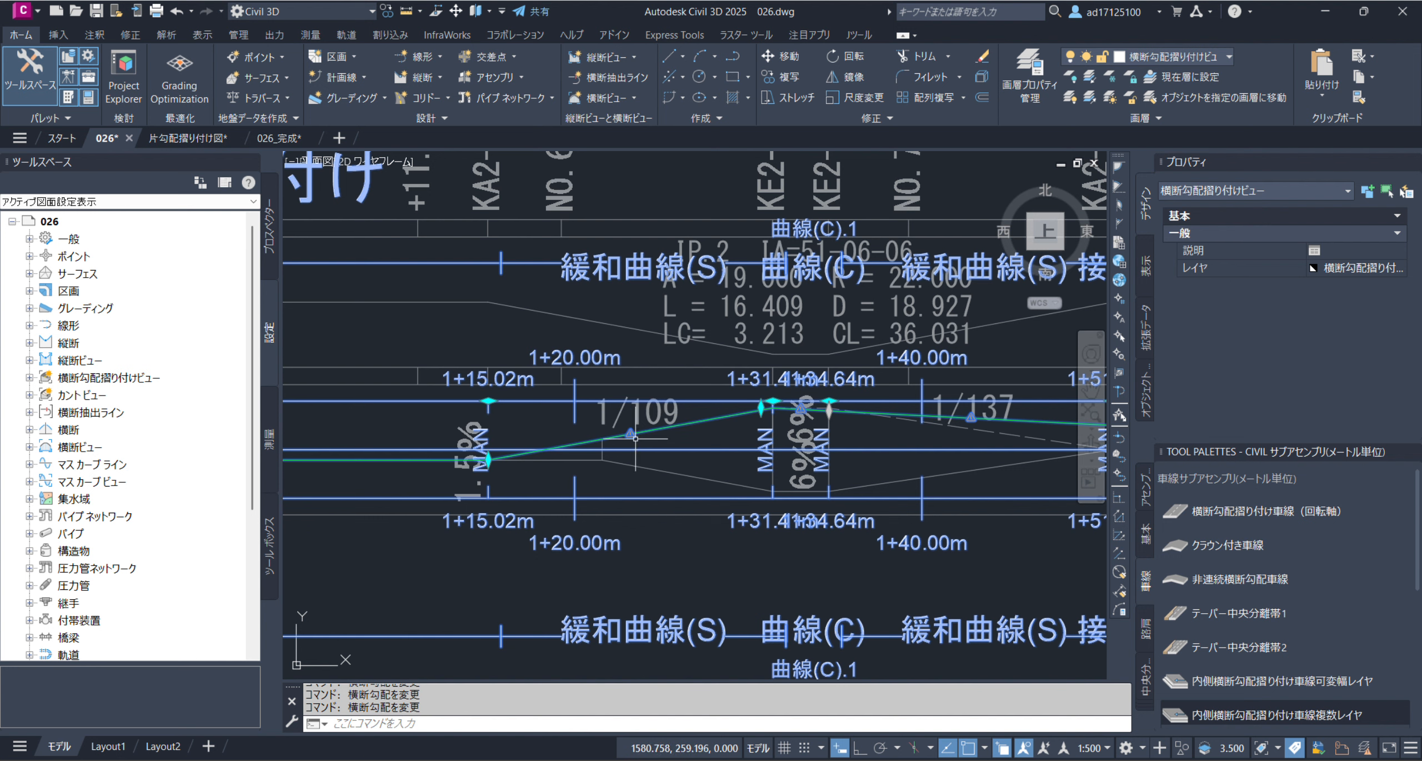
# Set the cross slope at critical station 1+34.64 m to 6.00%, where the reference band's 1/137 transition begins
pyautogui.scroll(5, 844, 414)
pyautogui.click(768, 384)
pyautogui.press('Return')
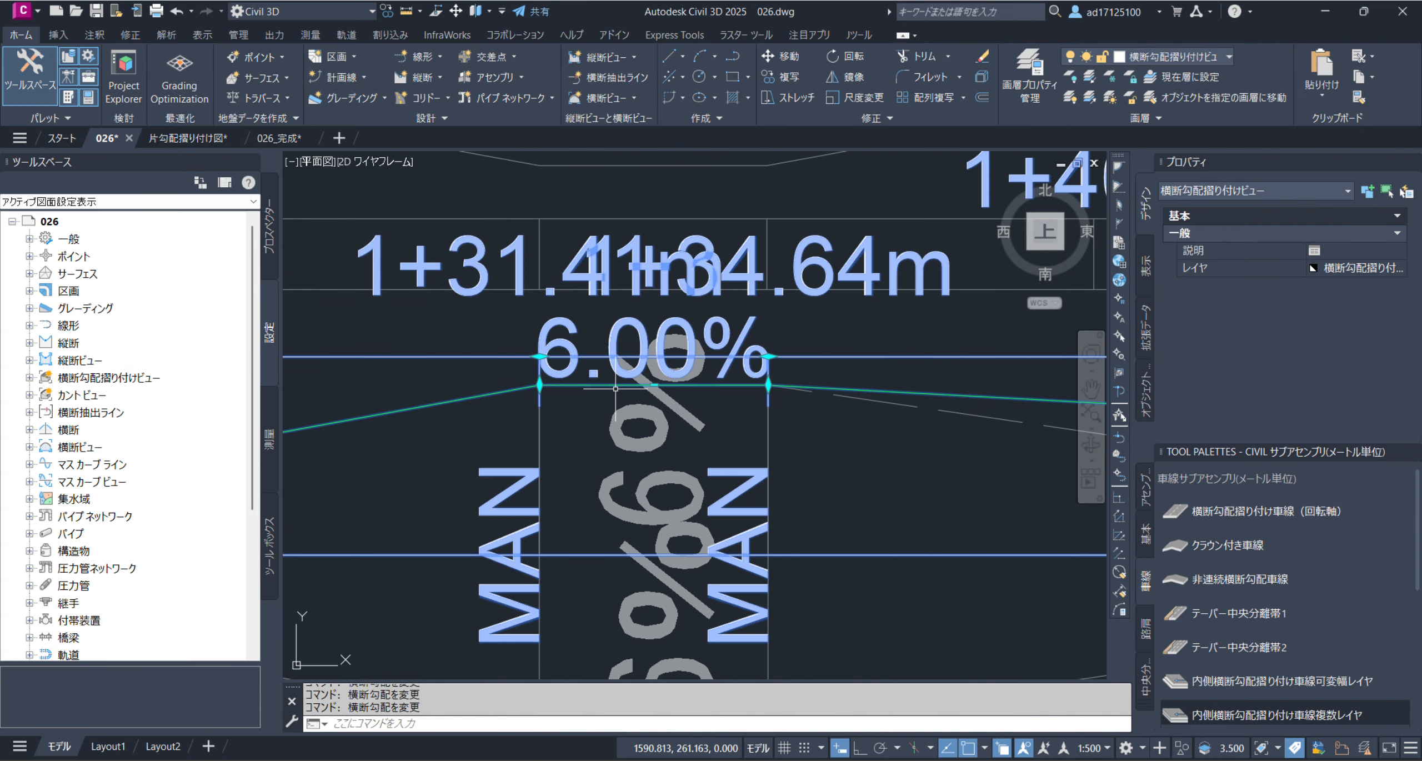
# Set the cross slope at critical station 1+51.03 m to 0.00%, at the crossing between the 1/137 and 1/103 transitions
pyautogui.scroll(-5, 522, 375)
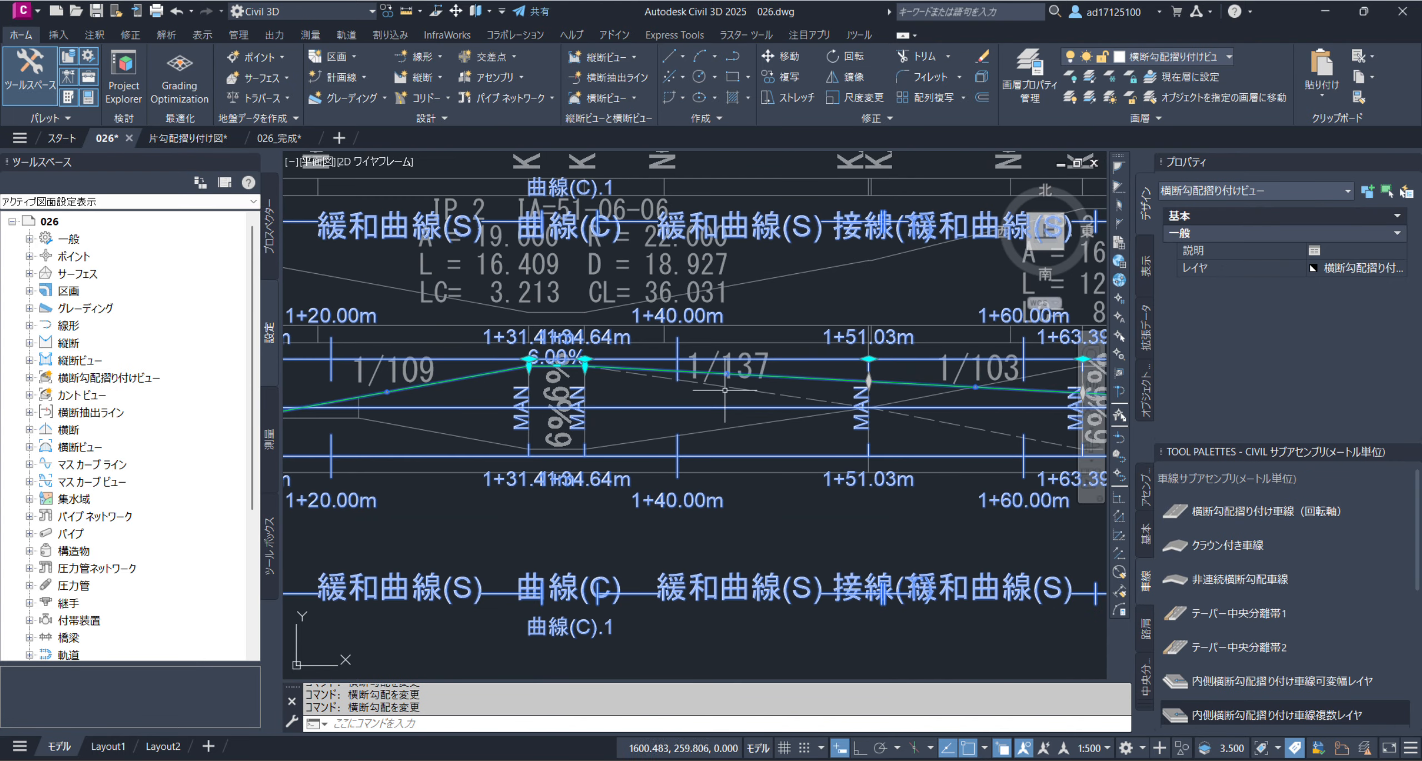
pyautogui.scroll(2, 875, 387)
pyautogui.click(870, 383)
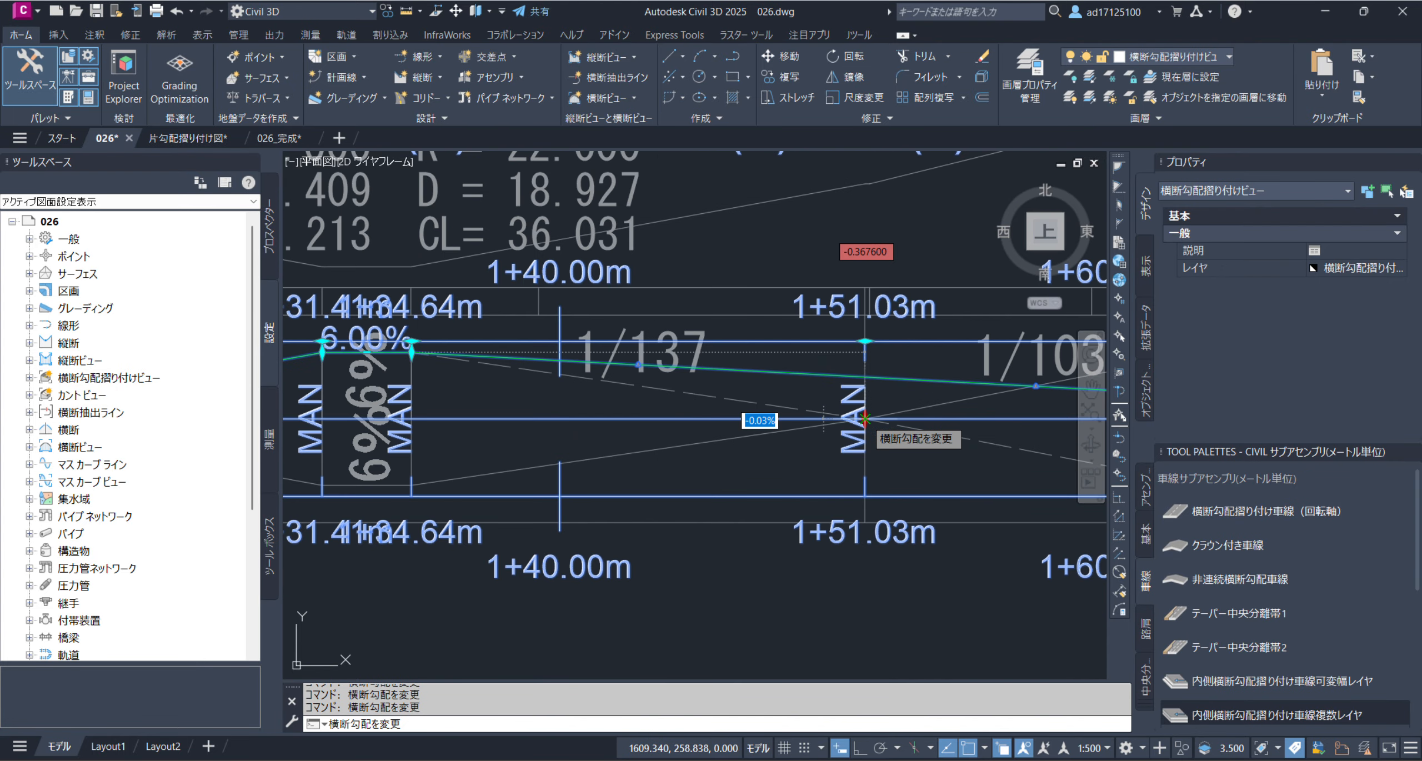
pyautogui.scroll(8, 871, 427)
pyautogui.scroll(10, 871, 426)
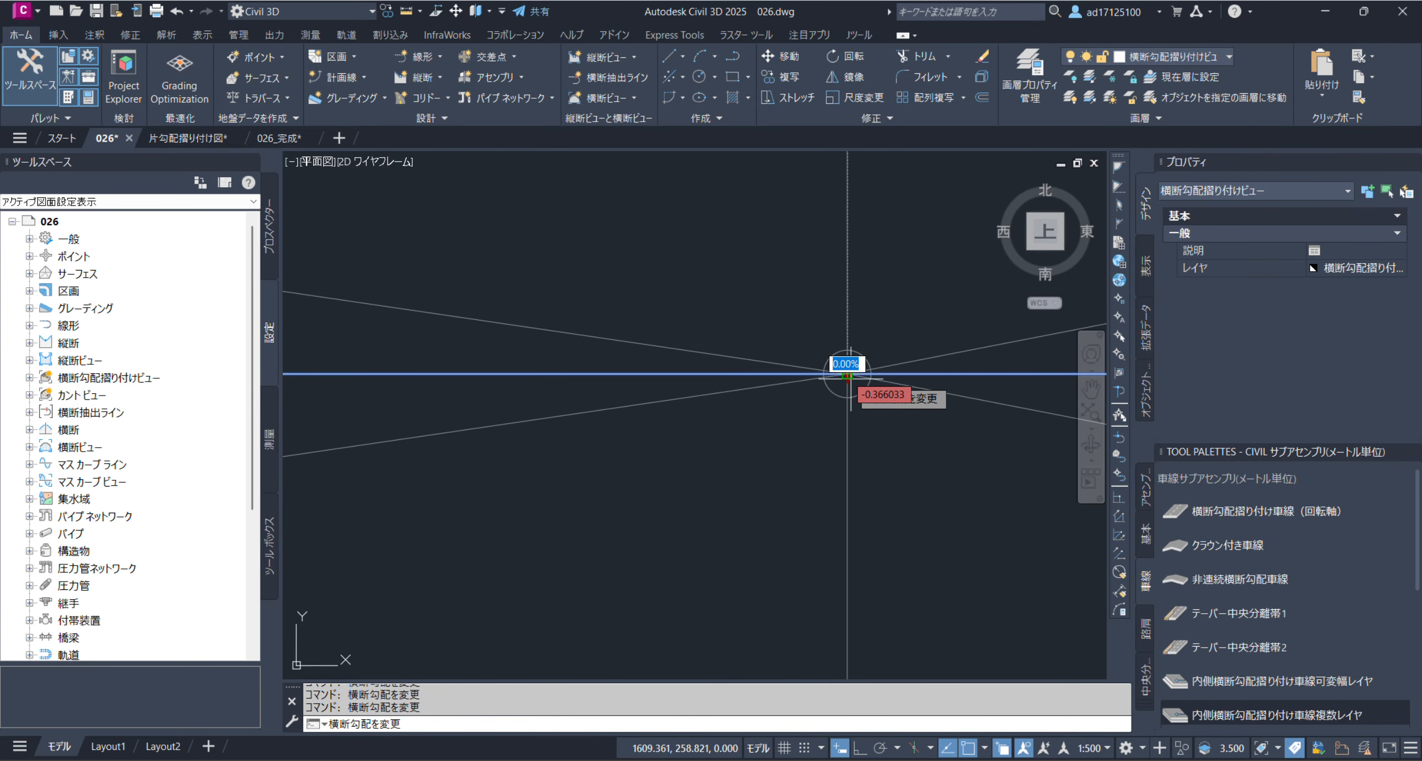
pyautogui.click(847, 374)
pyautogui.scroll(-8, 772, 413)
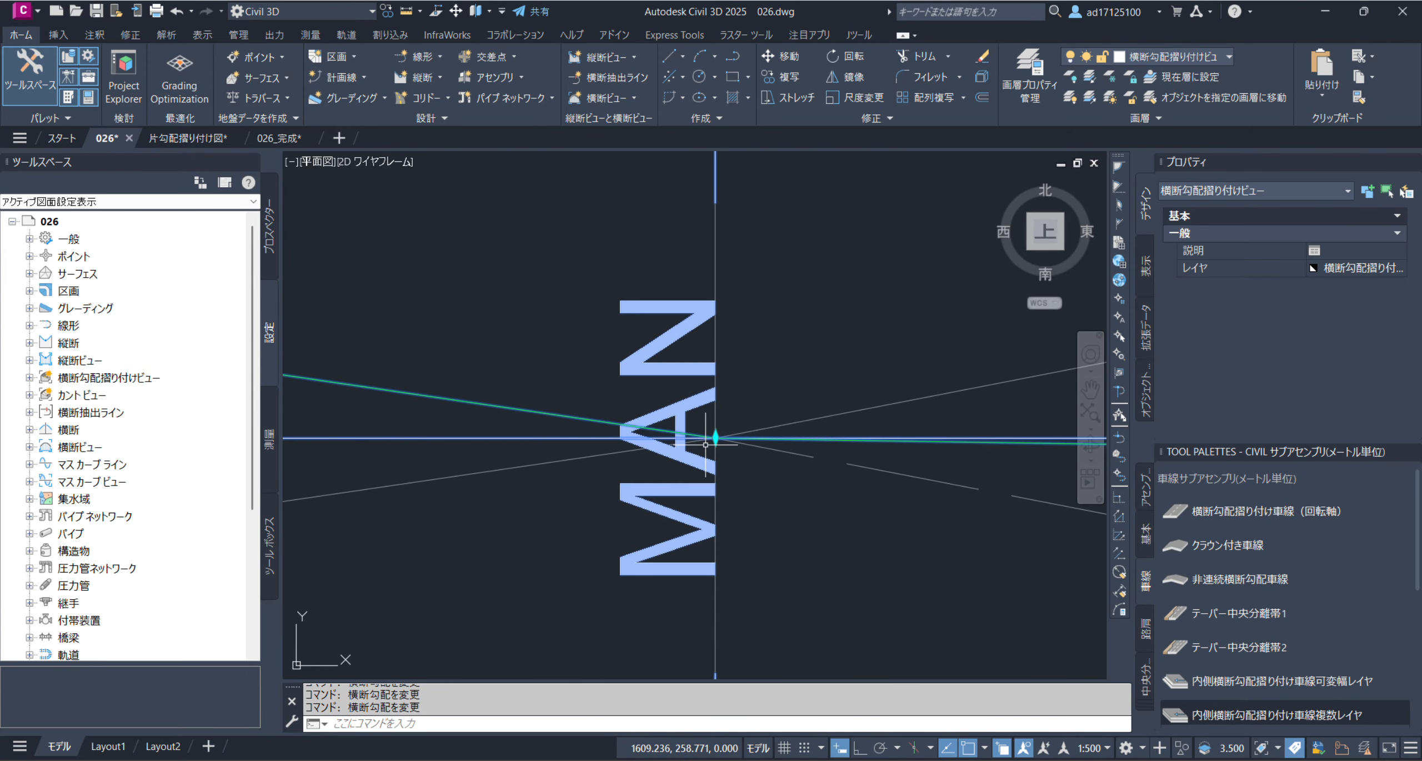
# Set the cross slope at critical station 1+63.39 m to -6.00%, snapping to the end of the reference band's 1/103 transition
pyautogui.scroll(-2, 588, 406)
pyautogui.moveTo(882, 437); pyautogui.dragTo(644, 449, button='middle')
pyautogui.scroll(2, 746, 417)
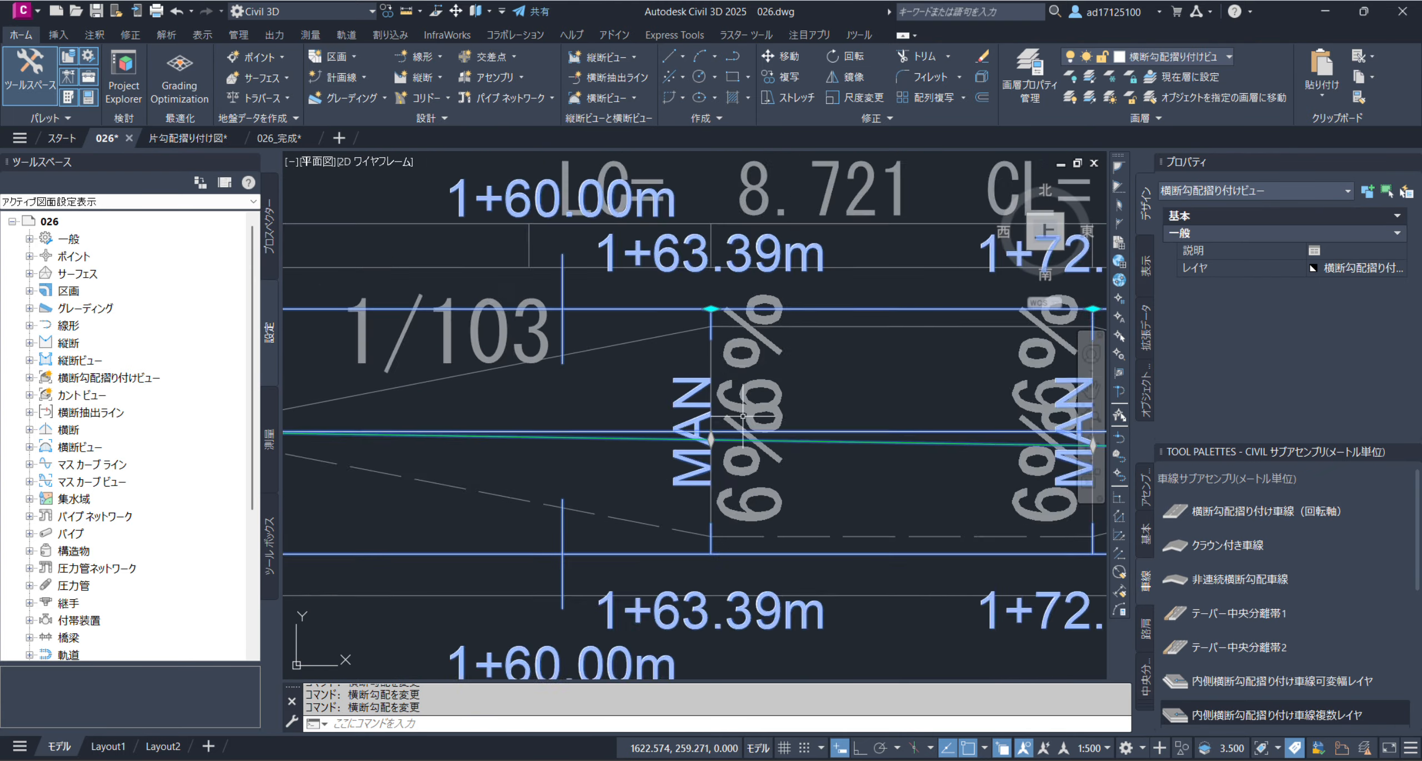
pyautogui.scroll(2, 740, 427)
pyautogui.click(694, 454)
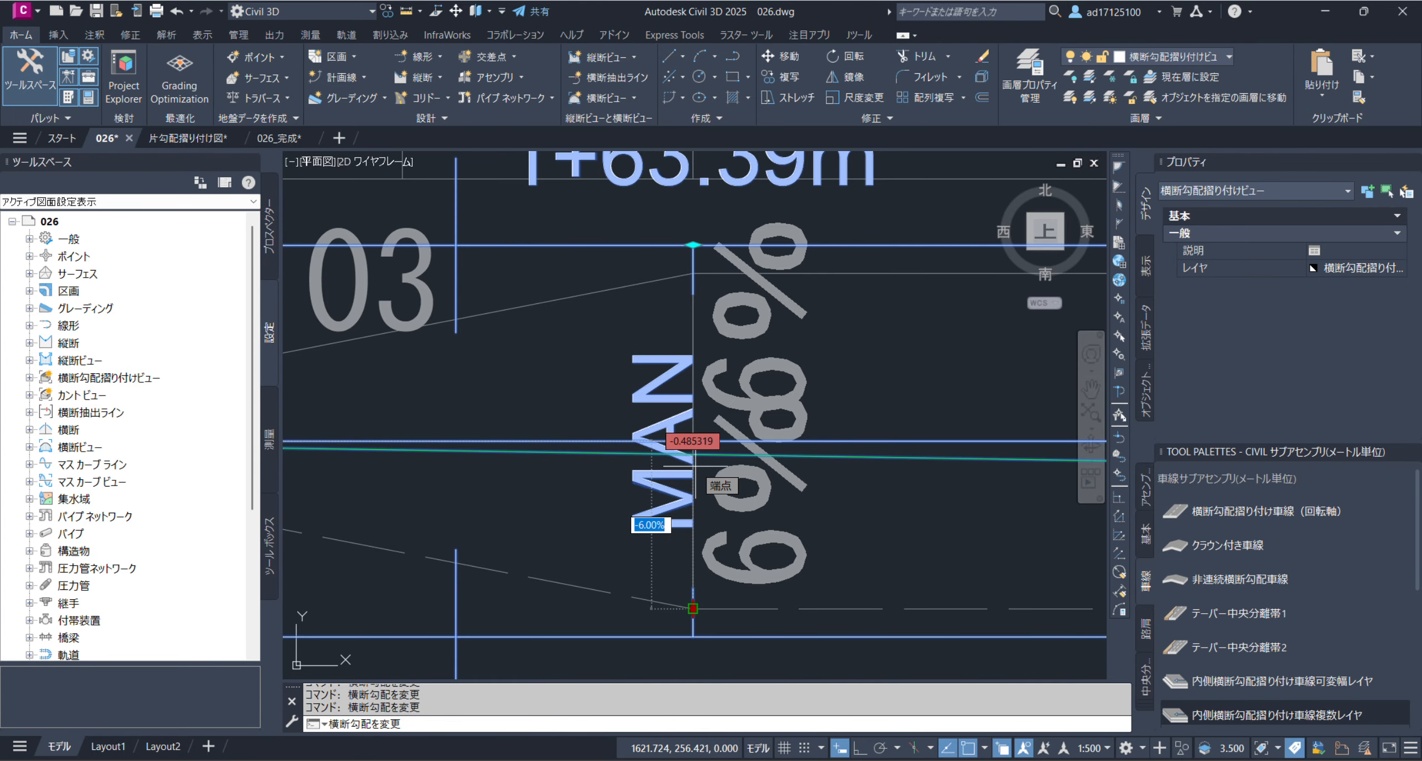
pyautogui.scroll(-2, 695, 466)
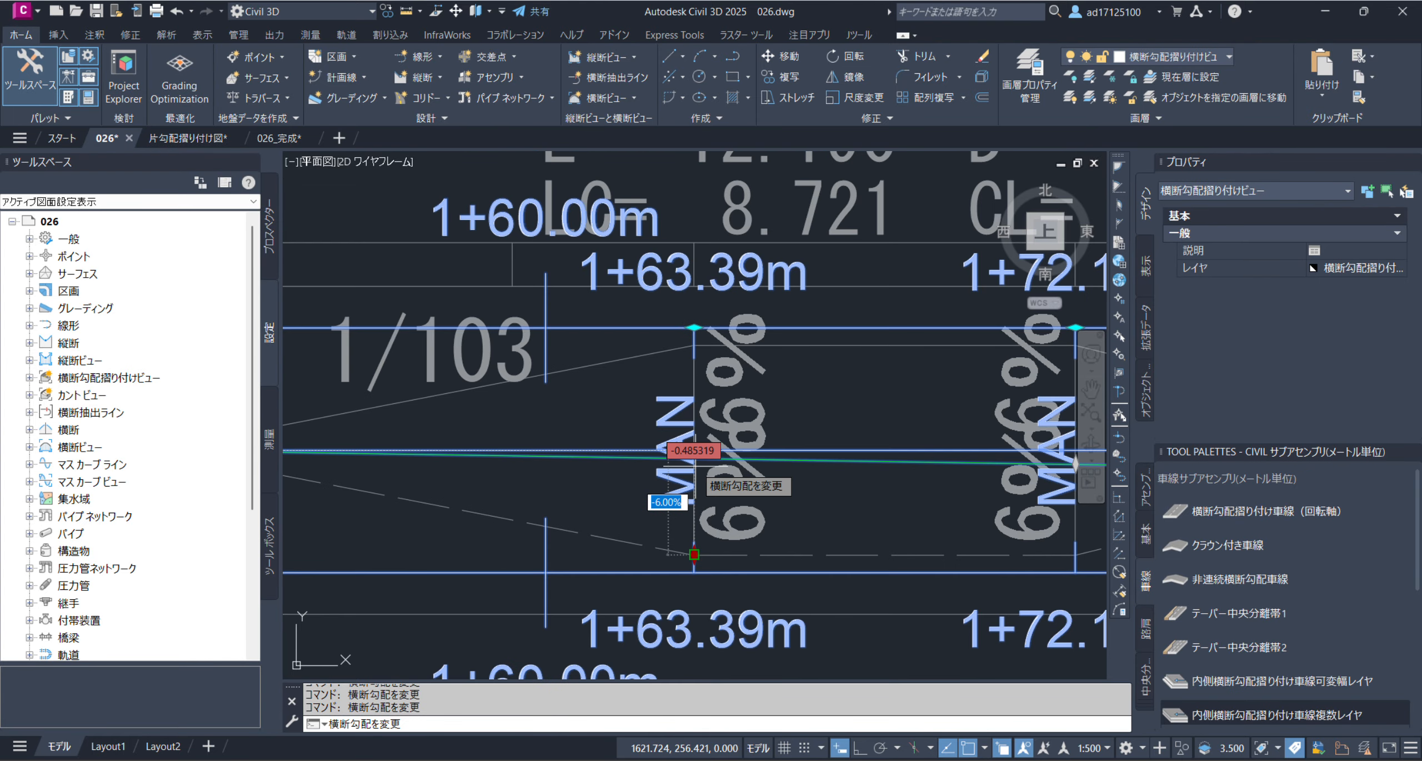
pyautogui.click(694, 554)
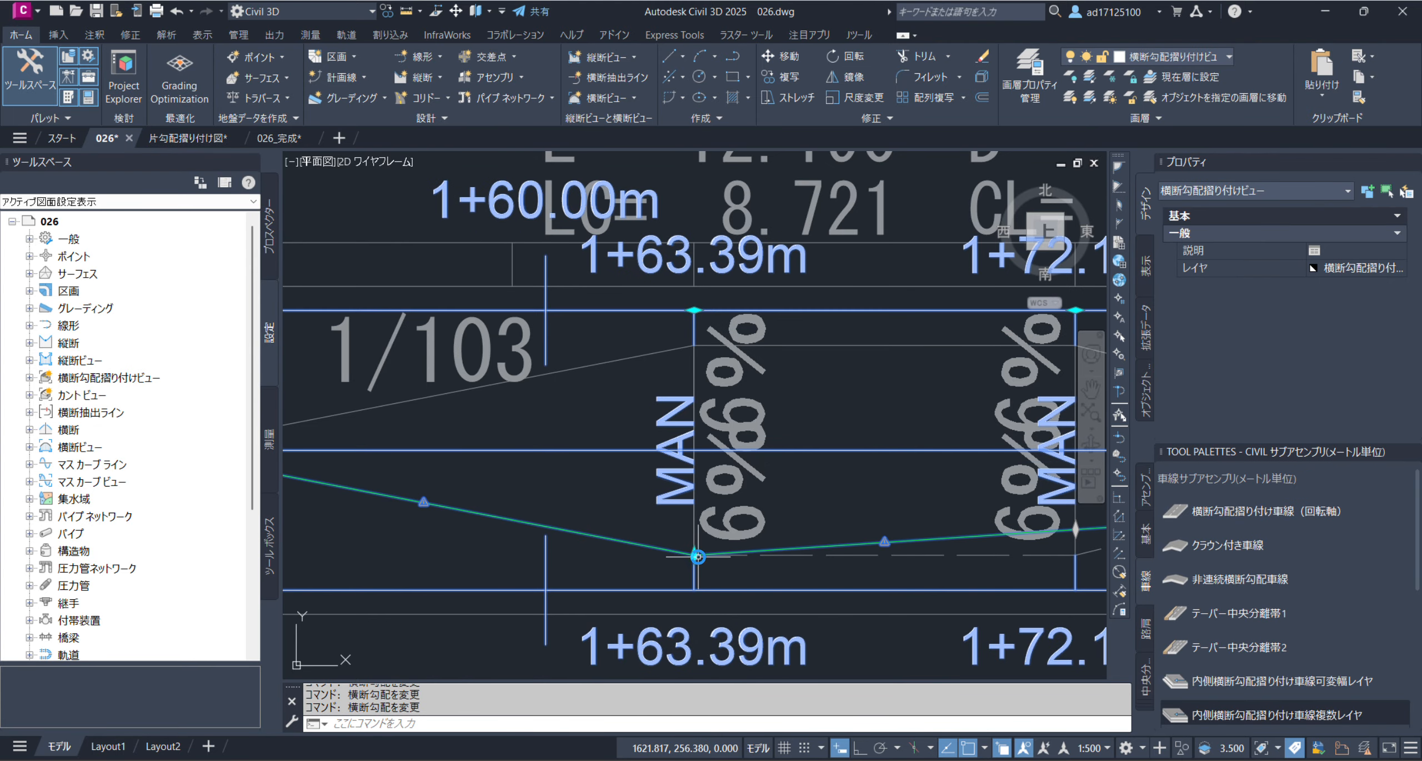
# Set the cross slope at critical station 1+72.11 m to -6.00%, where the reference band's 1/81 transition begins
pyautogui.scroll(-2, 596, 483)
pyautogui.click(905, 519)
pyautogui.click(905, 535)
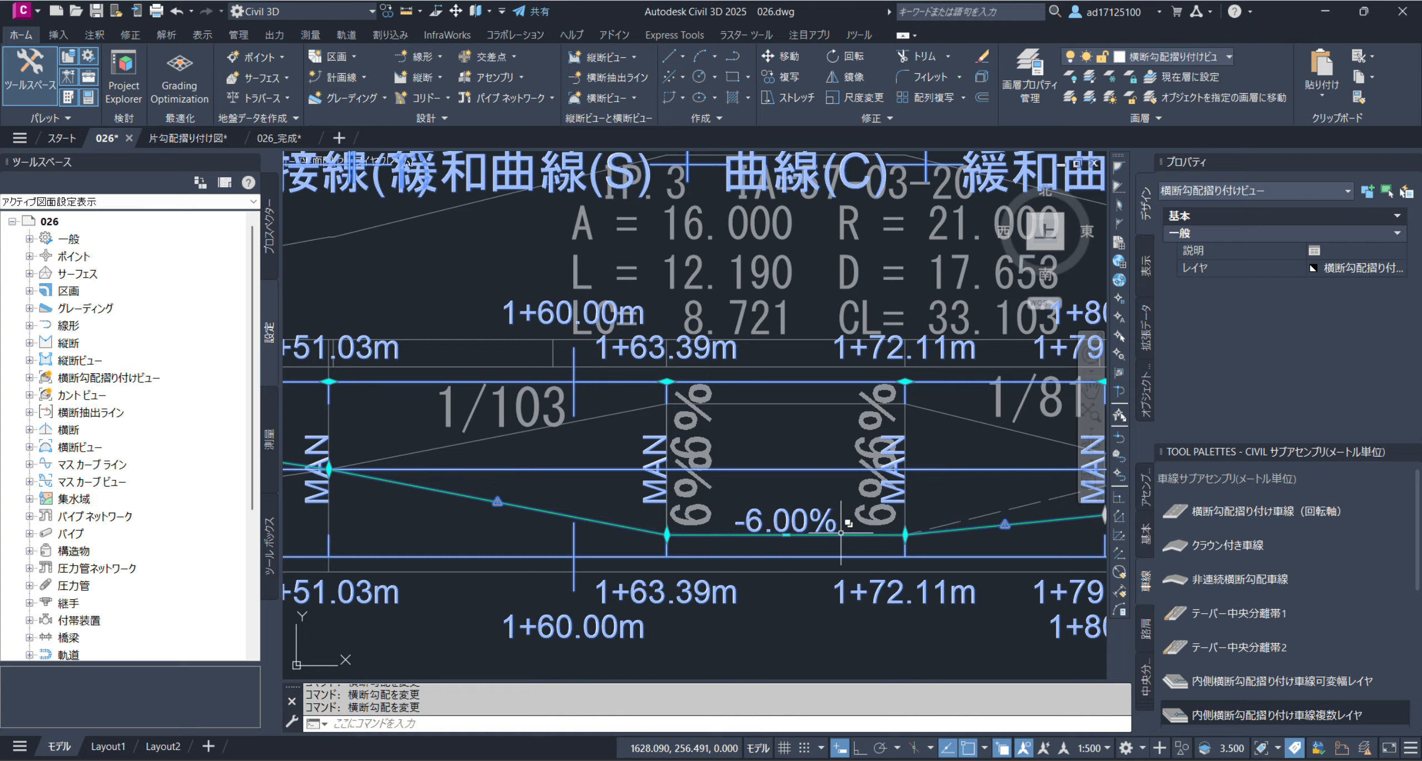
# Set the cross slope at critical station 1+79.43 m to -1.50% at the end of the 1/81 transition, and deselect the superelevation view
pyautogui.moveTo(839, 531); pyautogui.dragTo(596, 525, button='middle')
pyautogui.click(866, 508)
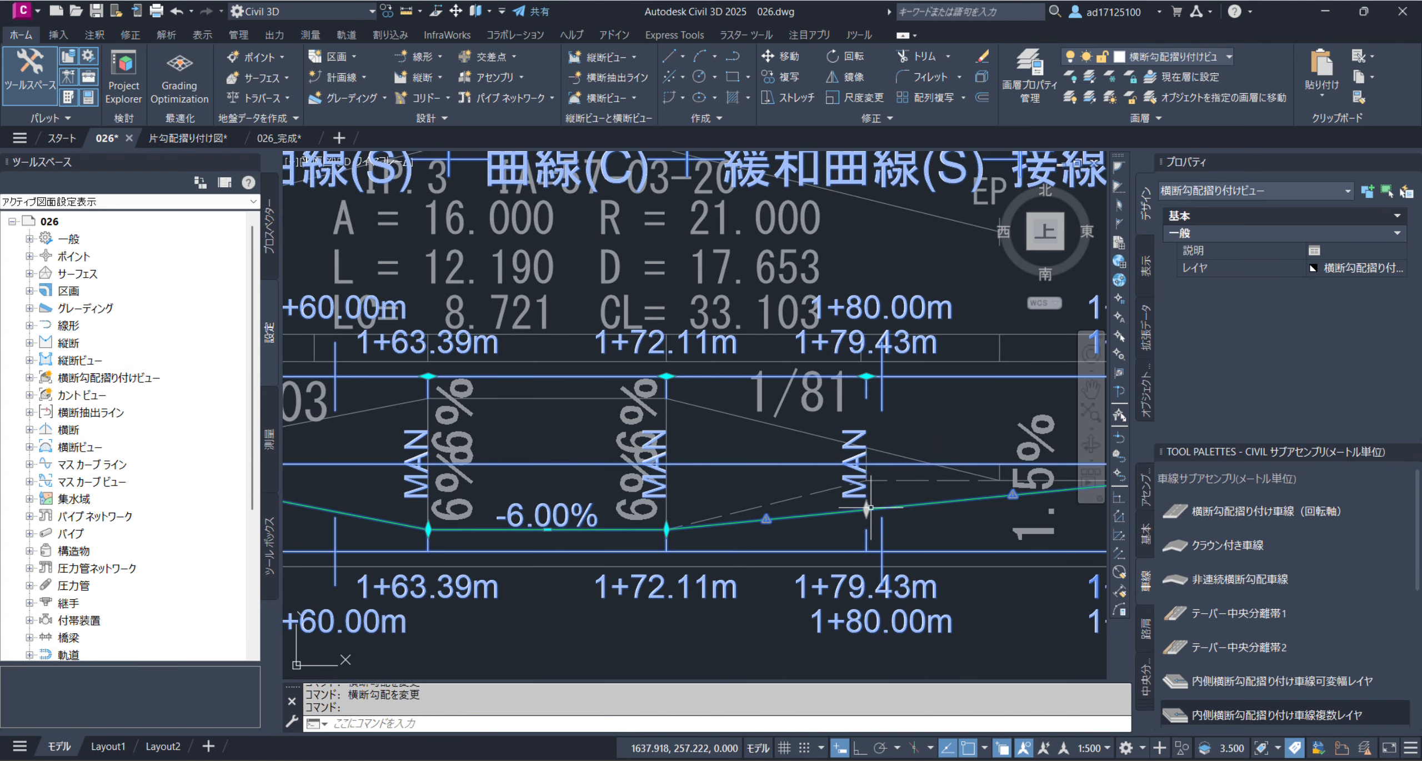
pyautogui.click(867, 479)
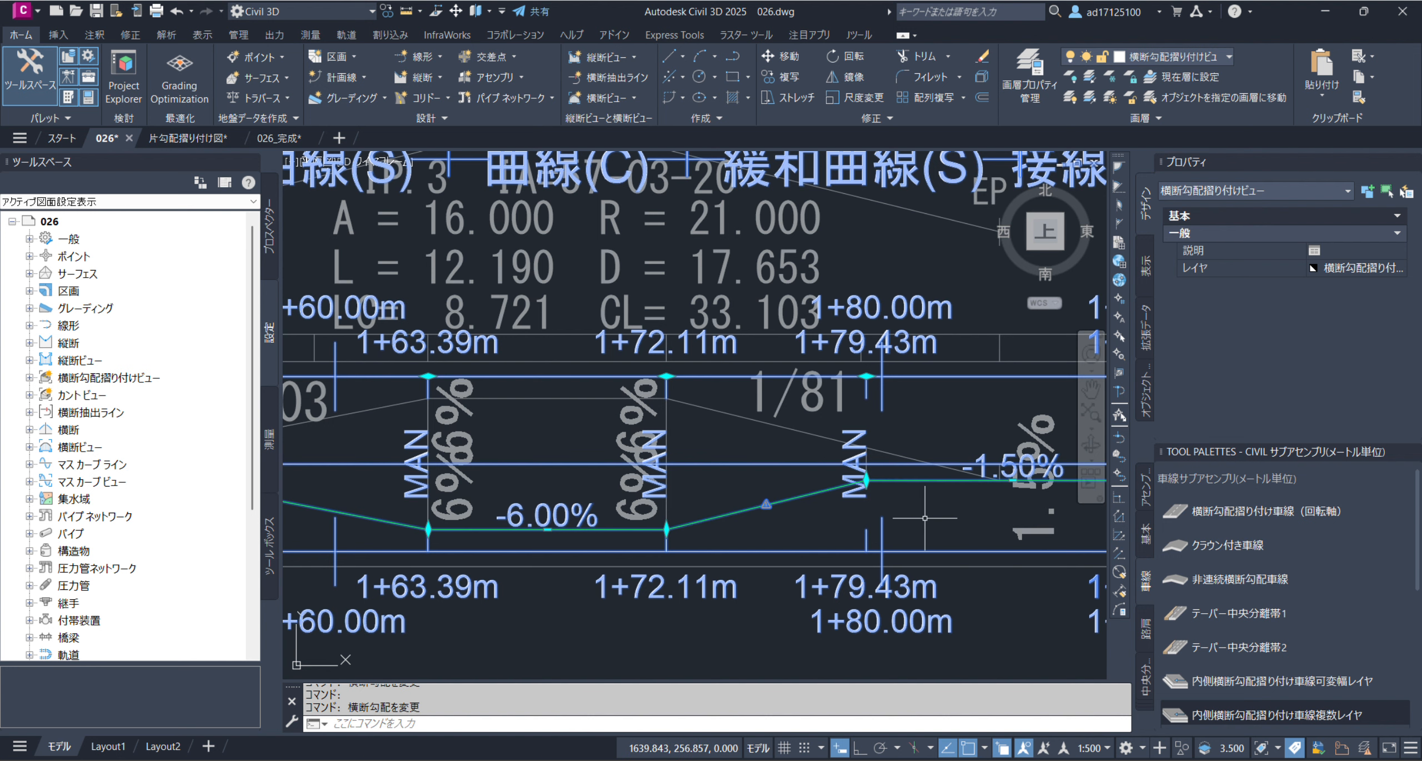
pyautogui.moveTo(925, 518); pyautogui.dragTo(626, 511, button='middle')
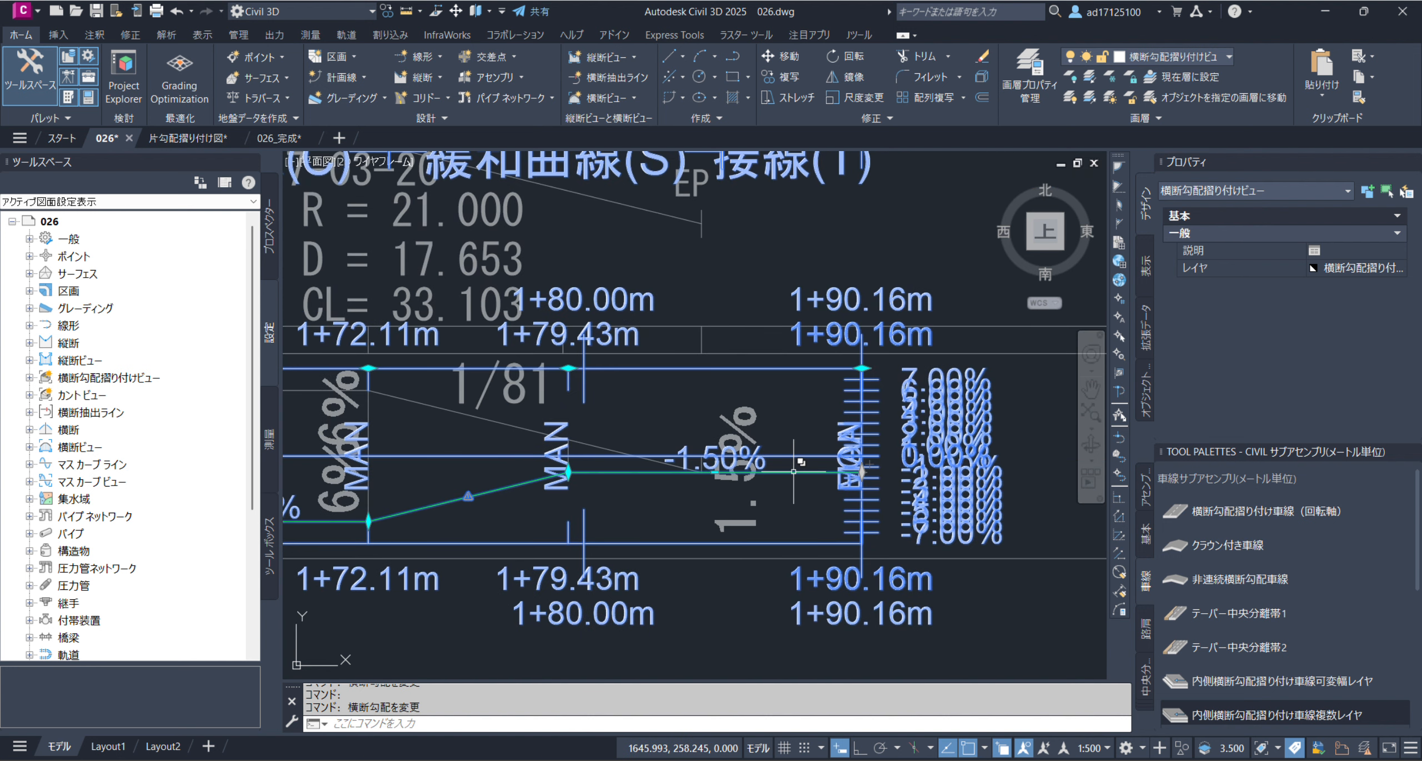
pyautogui.scroll(-6, 822, 480)
pyautogui.scroll(3, 879, 493)
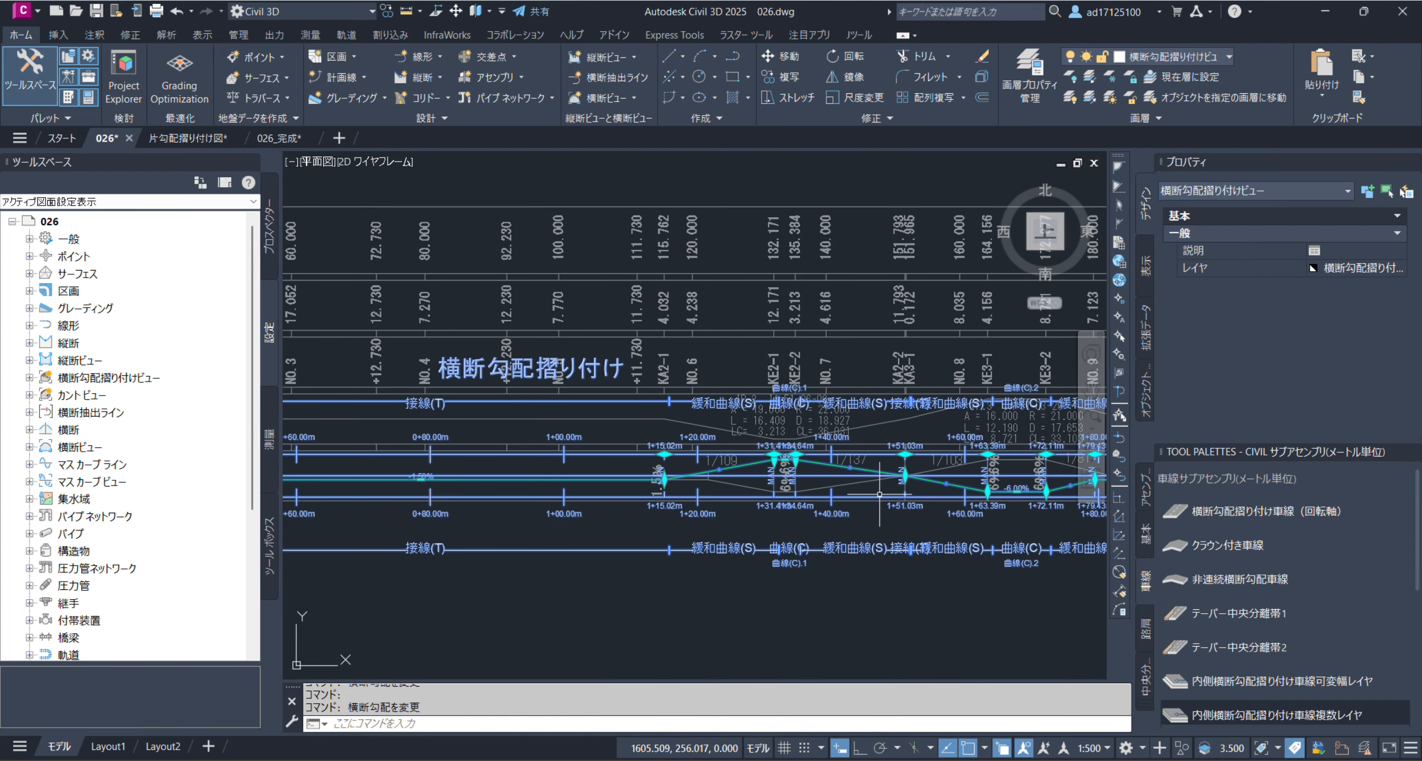
pyautogui.press('Escape')
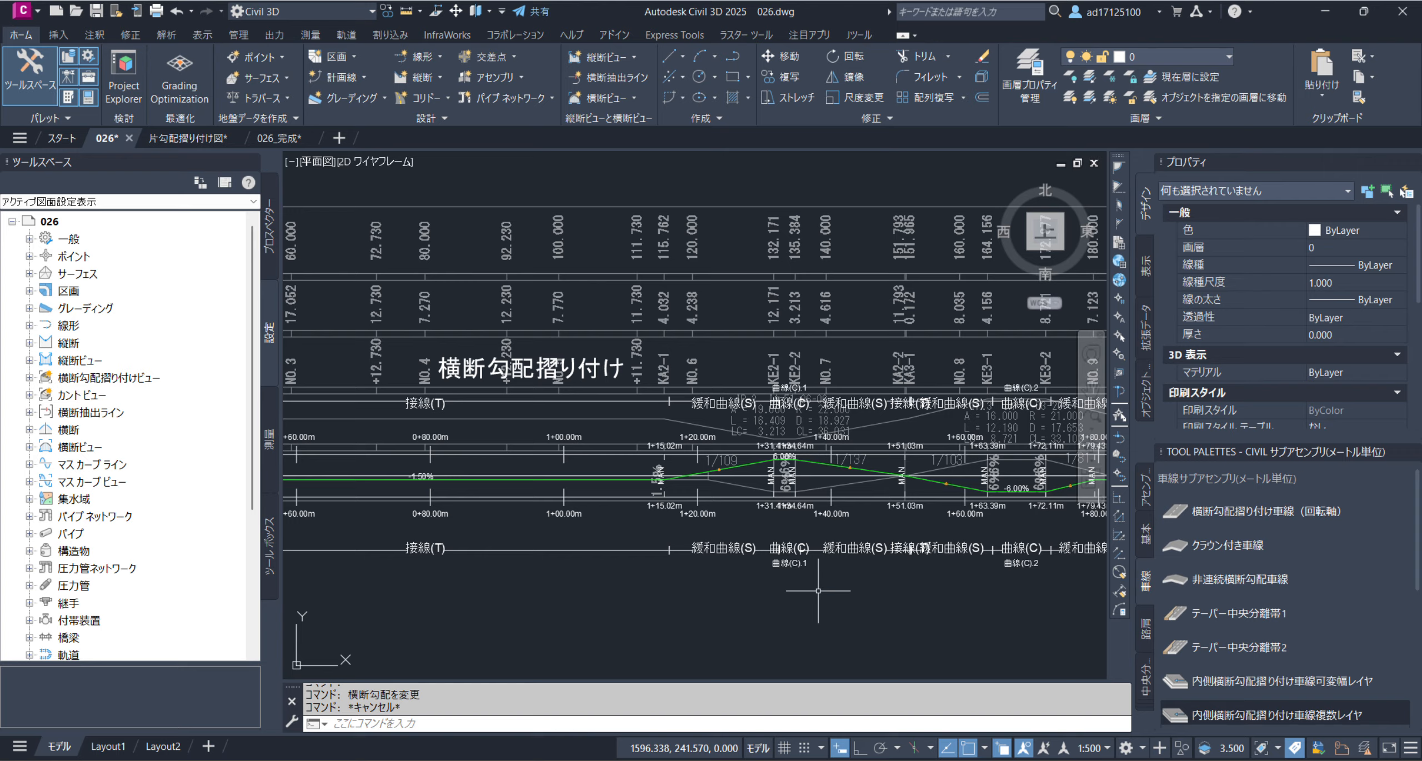
# Locate the 線形A assembly above the profile drawing and examine its left and right lane subassemblies
pyautogui.click(629, 23)
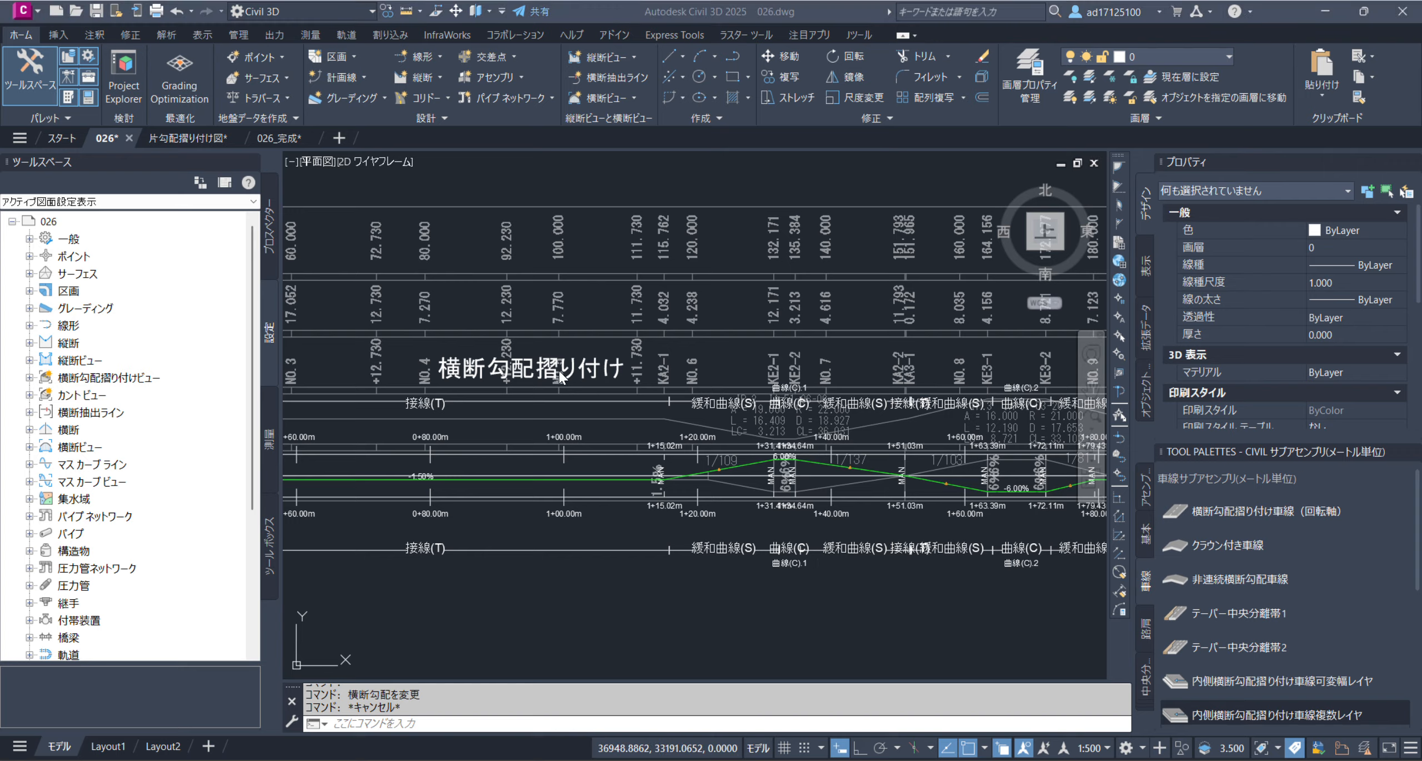
pyautogui.click(624, 458)
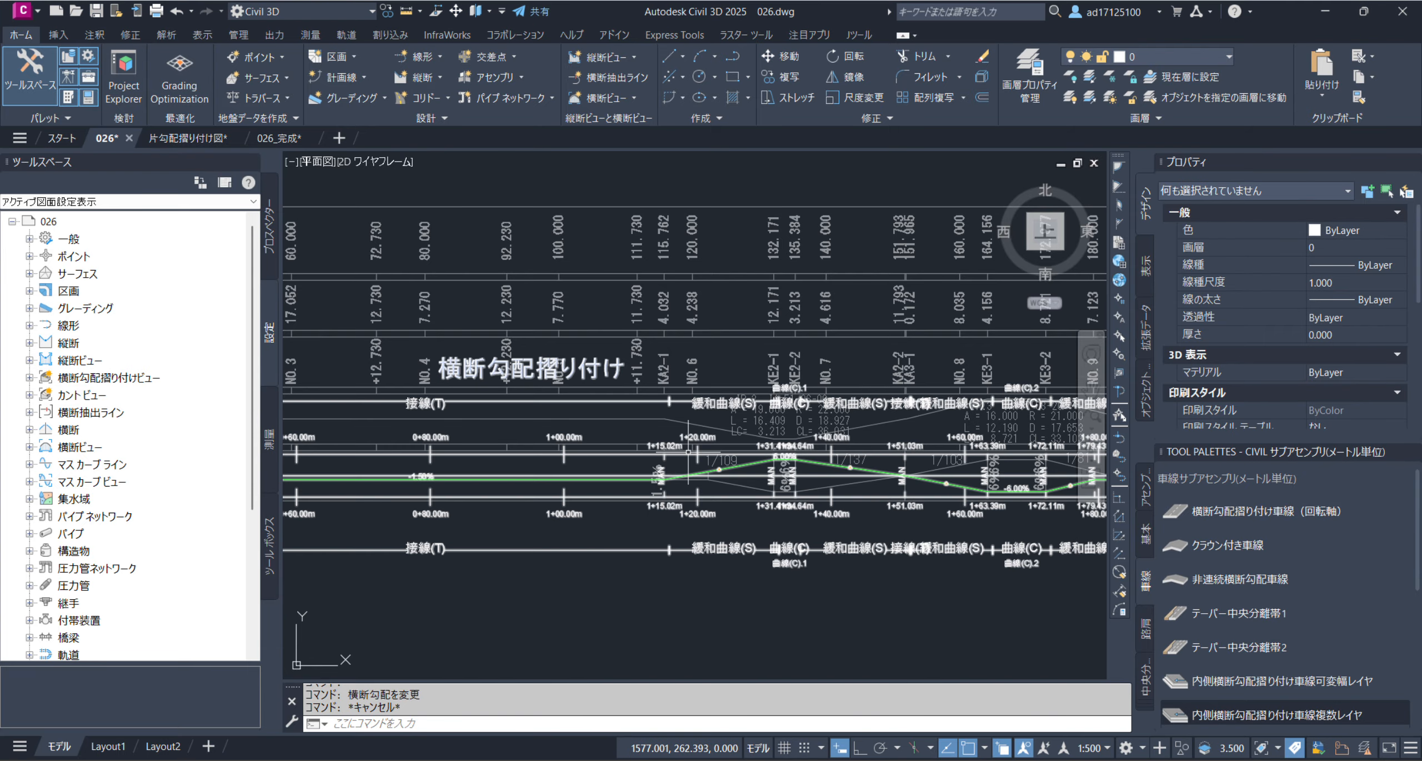
pyautogui.scroll(-6, 696, 476)
pyautogui.scroll(2, 602, 371)
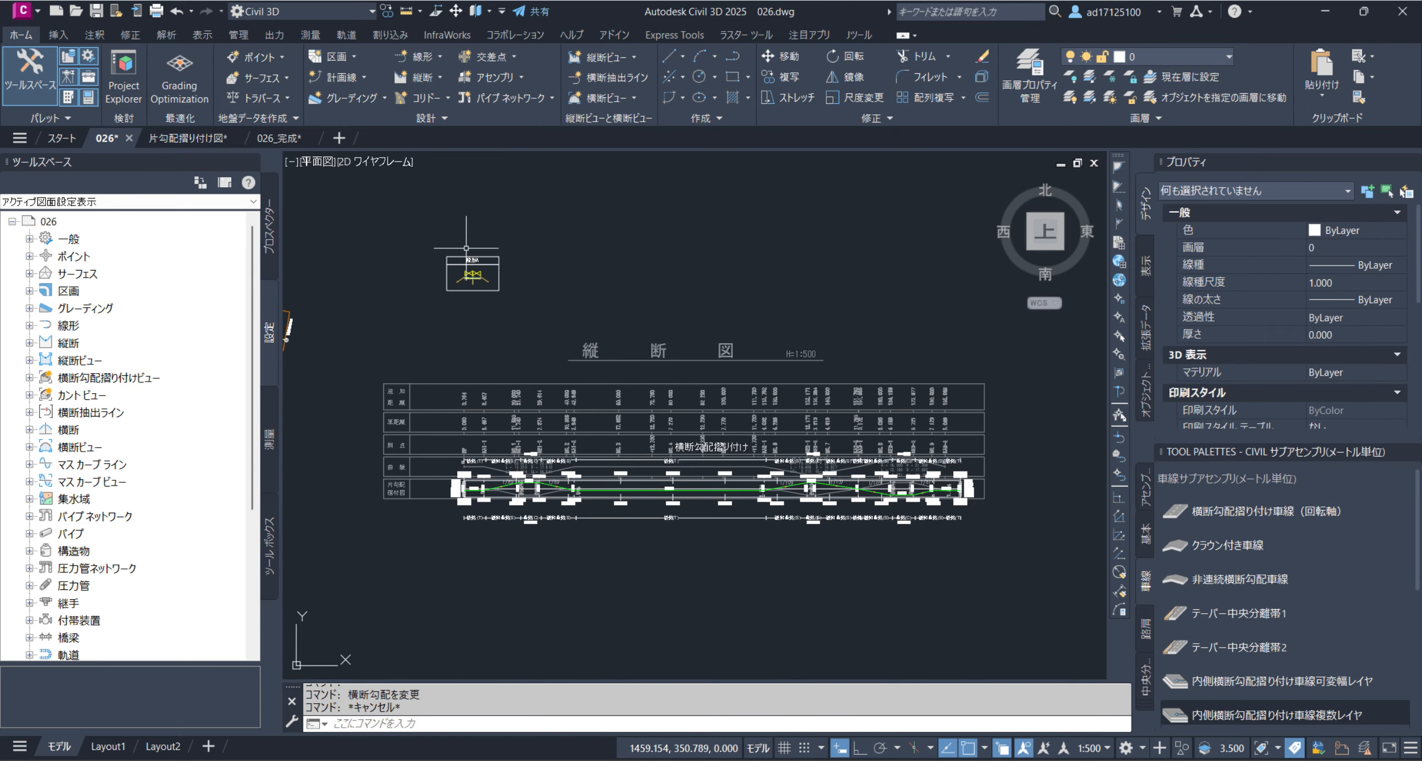
pyautogui.scroll(5, 455, 239)
pyautogui.scroll(2, 452, 417)
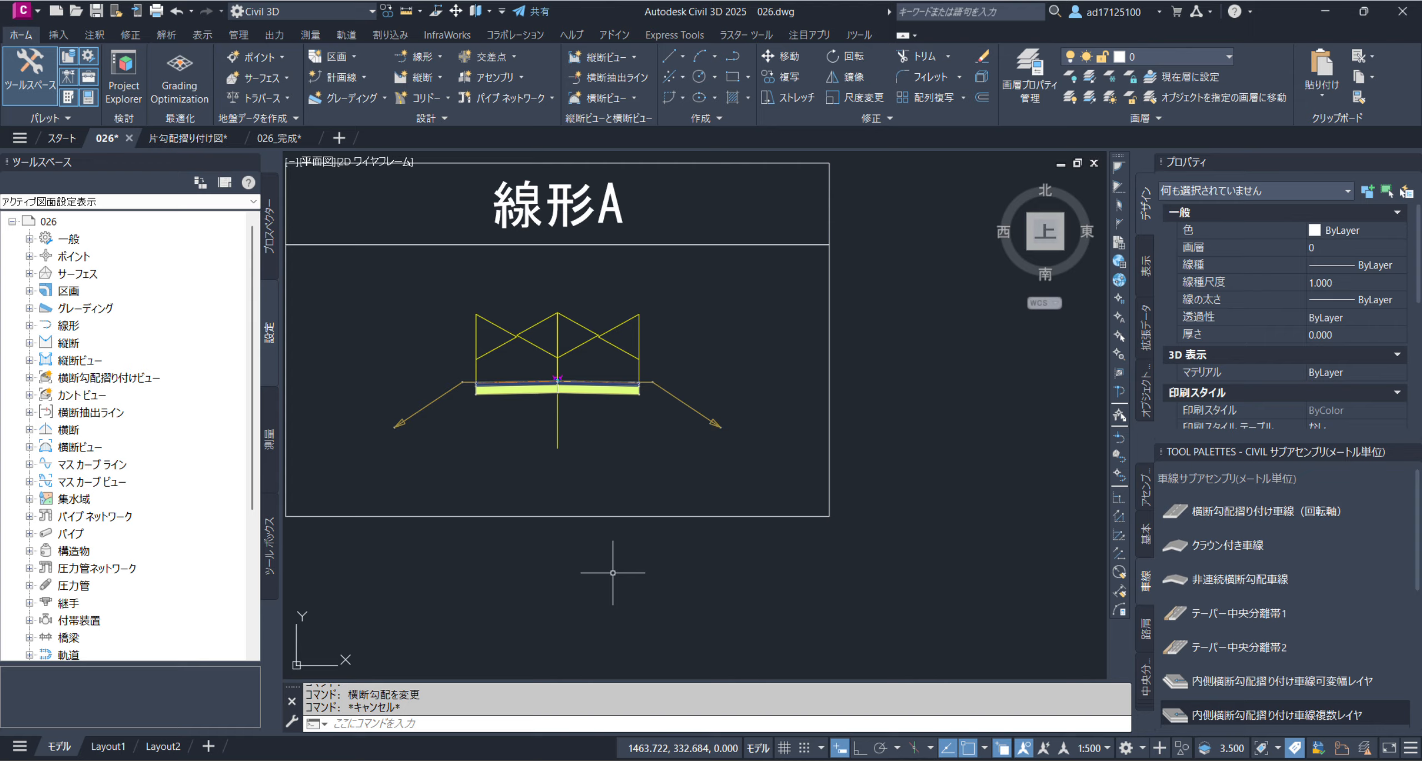
pyautogui.scroll(2, 528, 415)
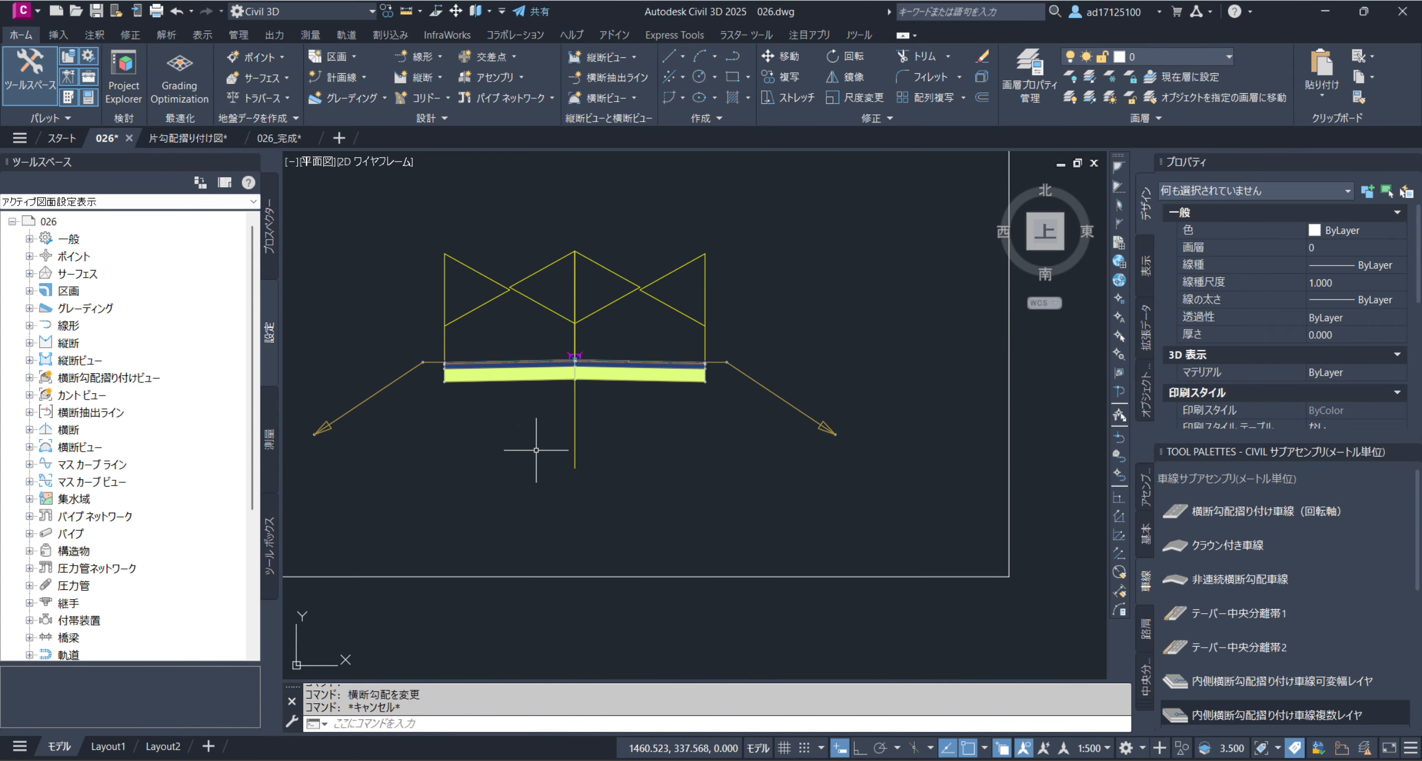
pyautogui.scroll(-2, 585, 456)
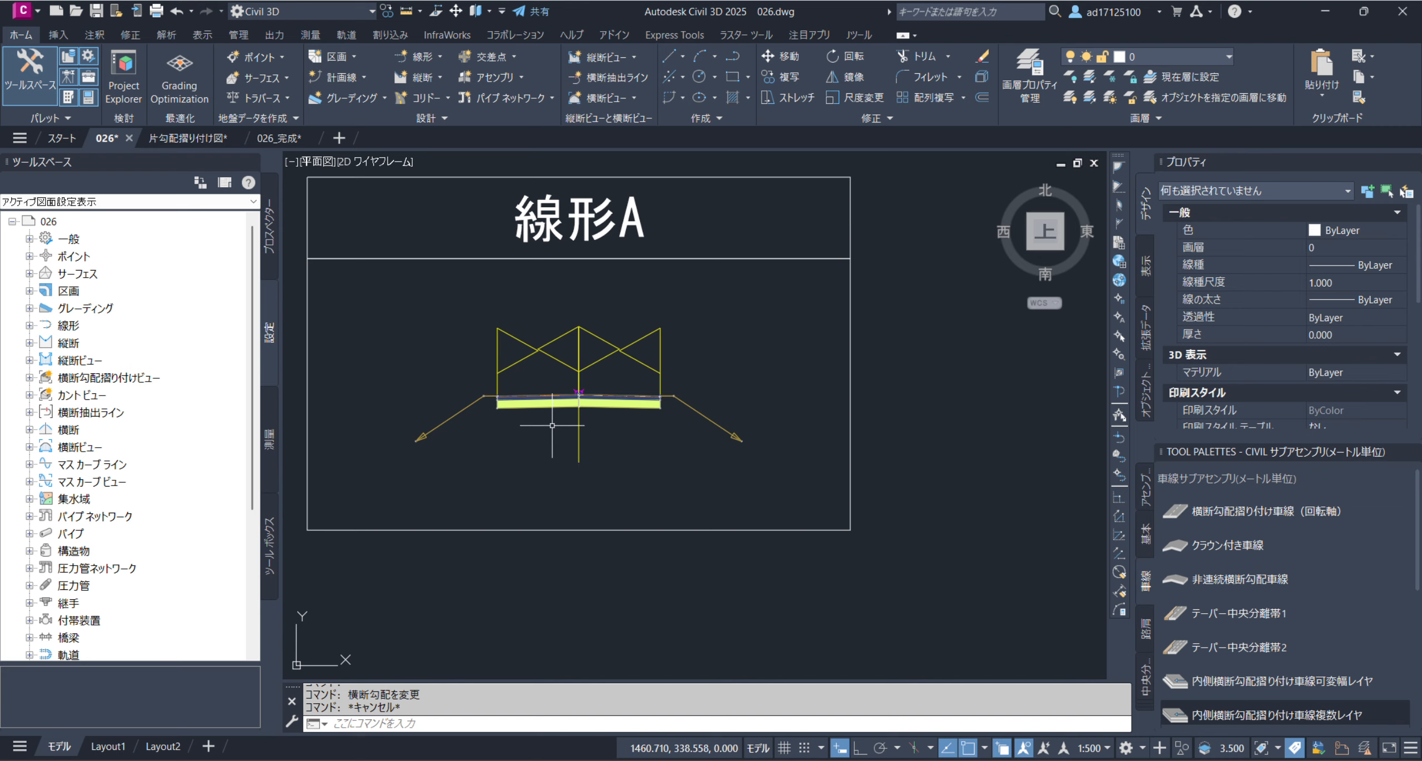
pyautogui.scroll(2, 553, 418)
pyautogui.click(539, 399)
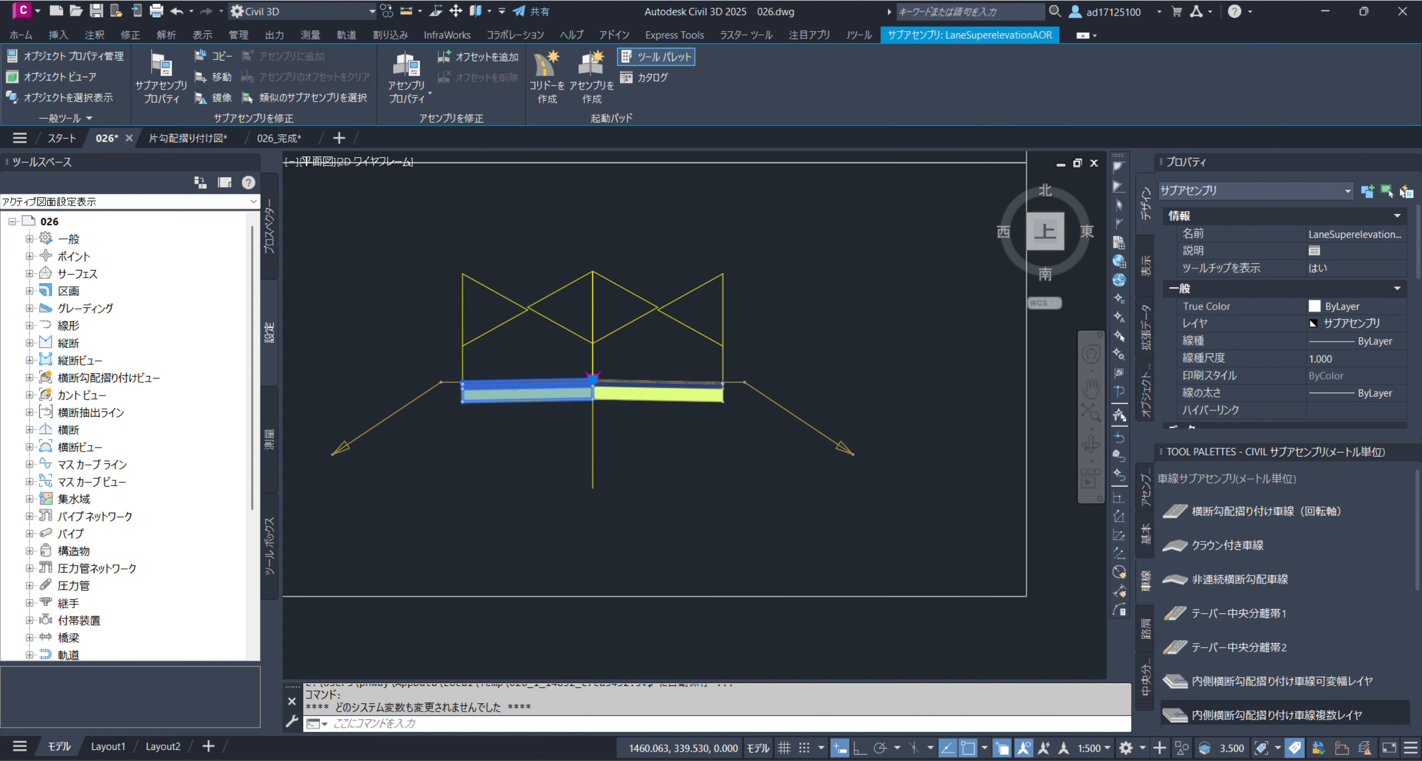
pyautogui.scroll(4, 528, 396)
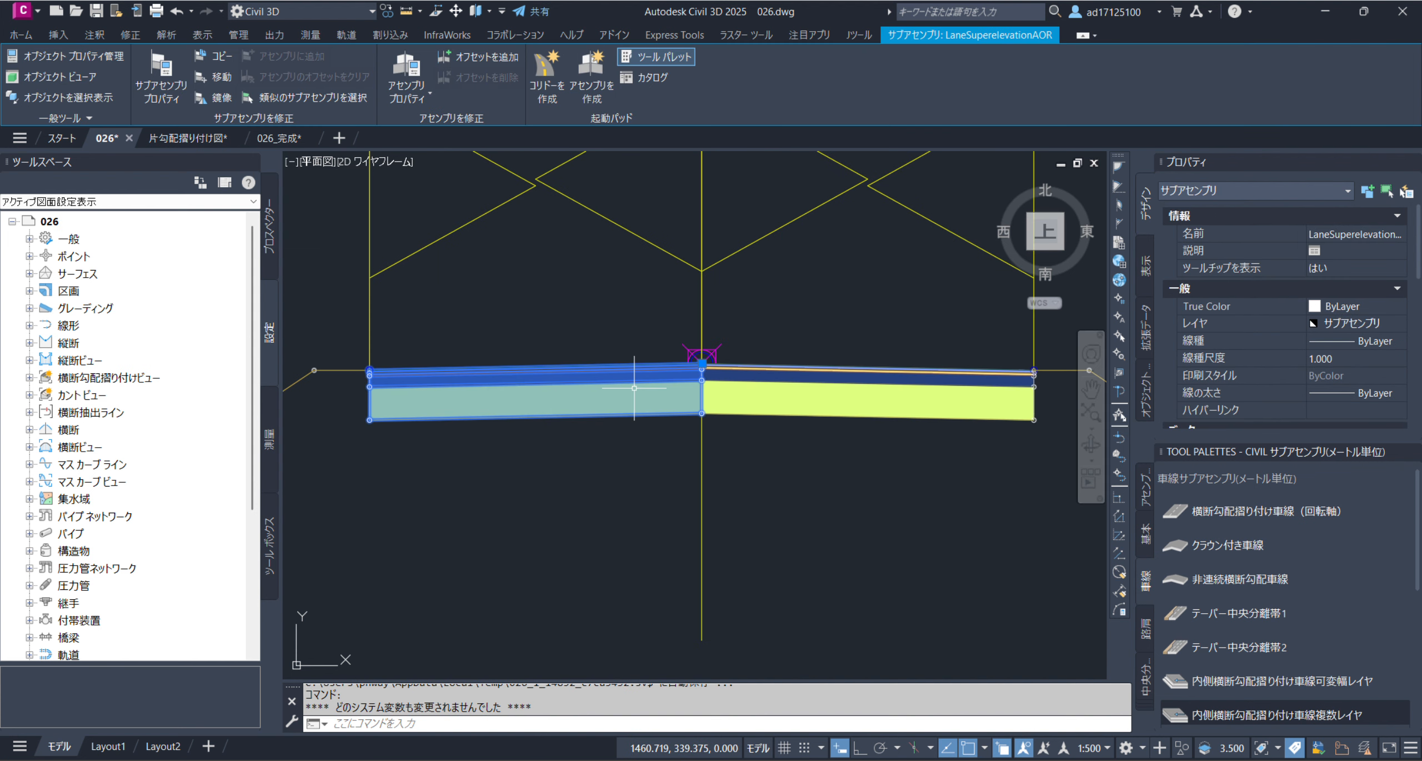
pyautogui.press('Escape')
pyautogui.click(773, 411)
pyautogui.scroll(-4, 727, 432)
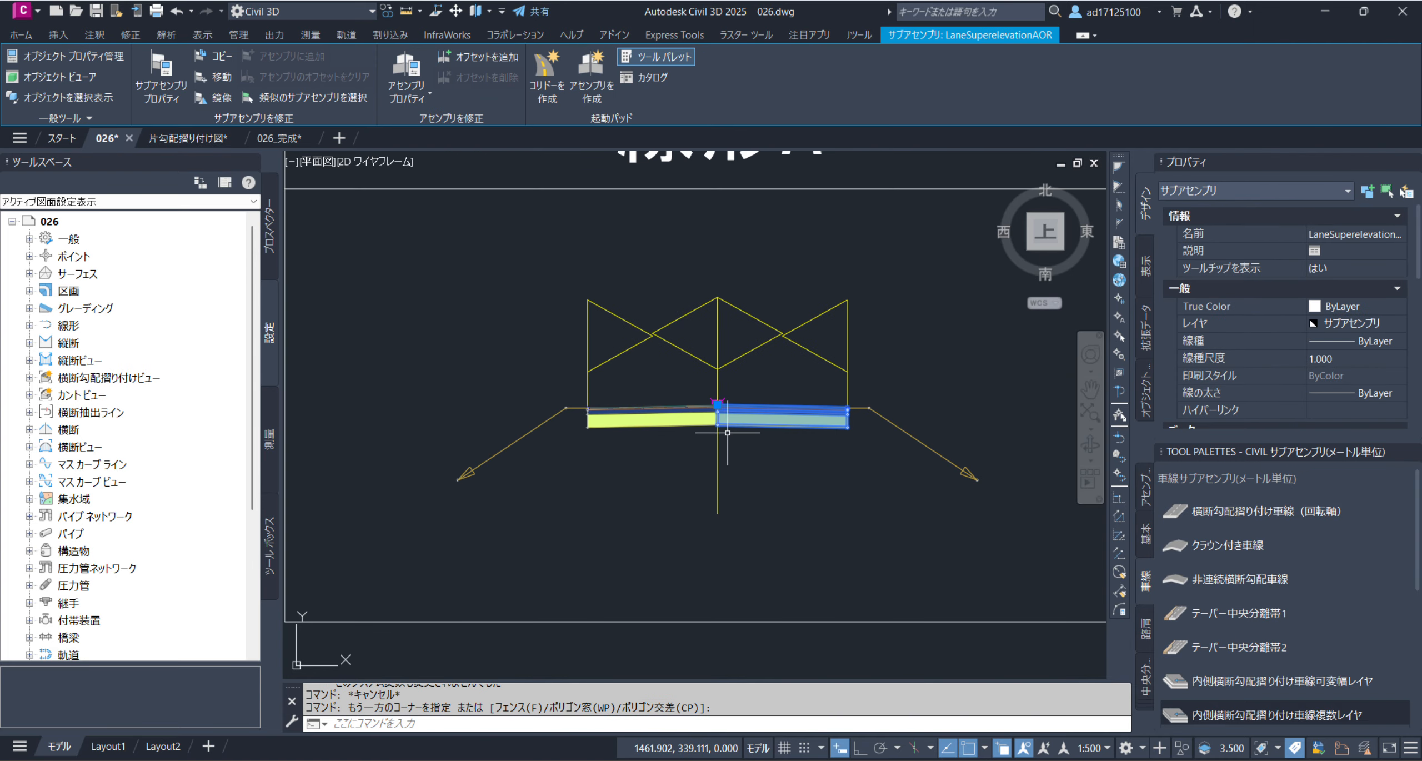
pyautogui.press('Escape')
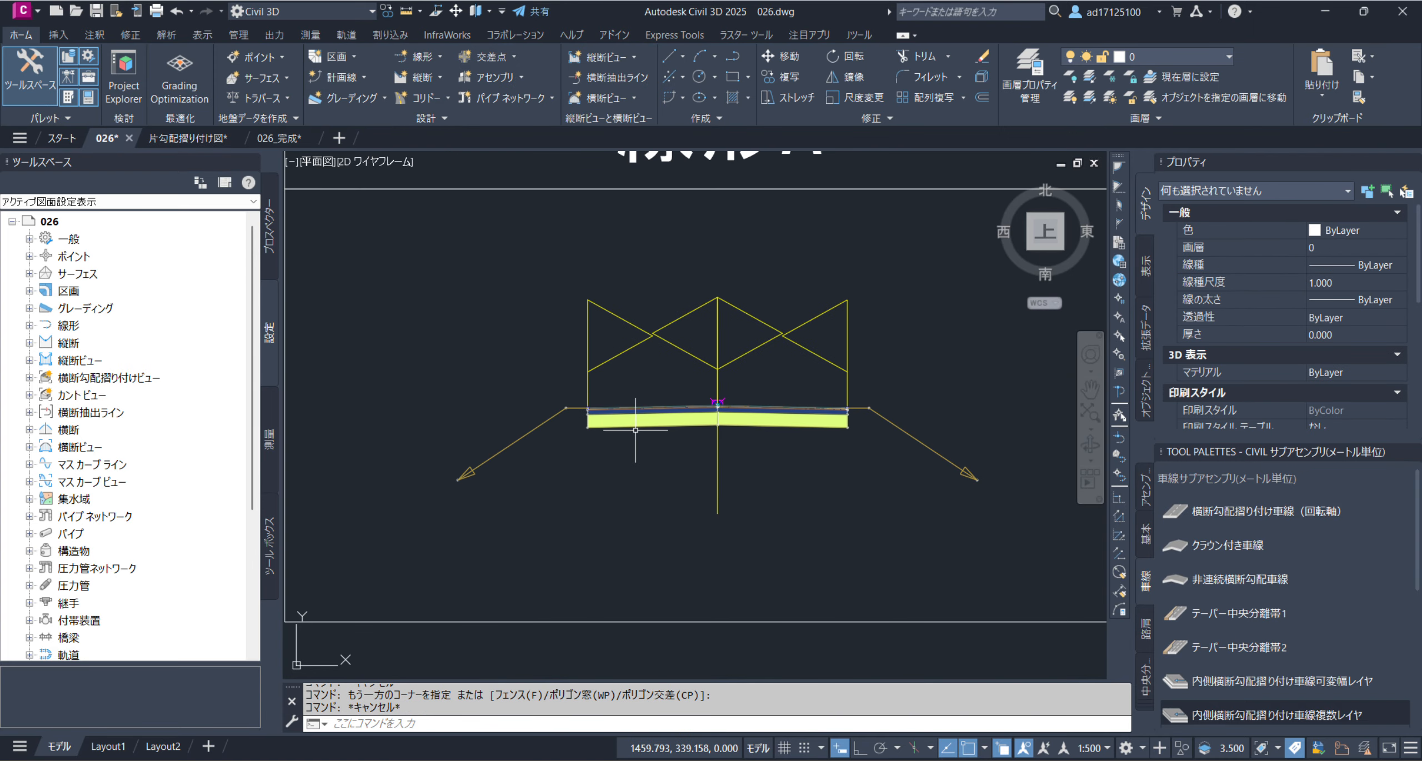
# Select the left lane subassembly and close the tool palettes to review its direction, width, slope, layer depth and superelevation parameters
pyautogui.click(635, 427)
pyautogui.scroll(2, 620, 422)
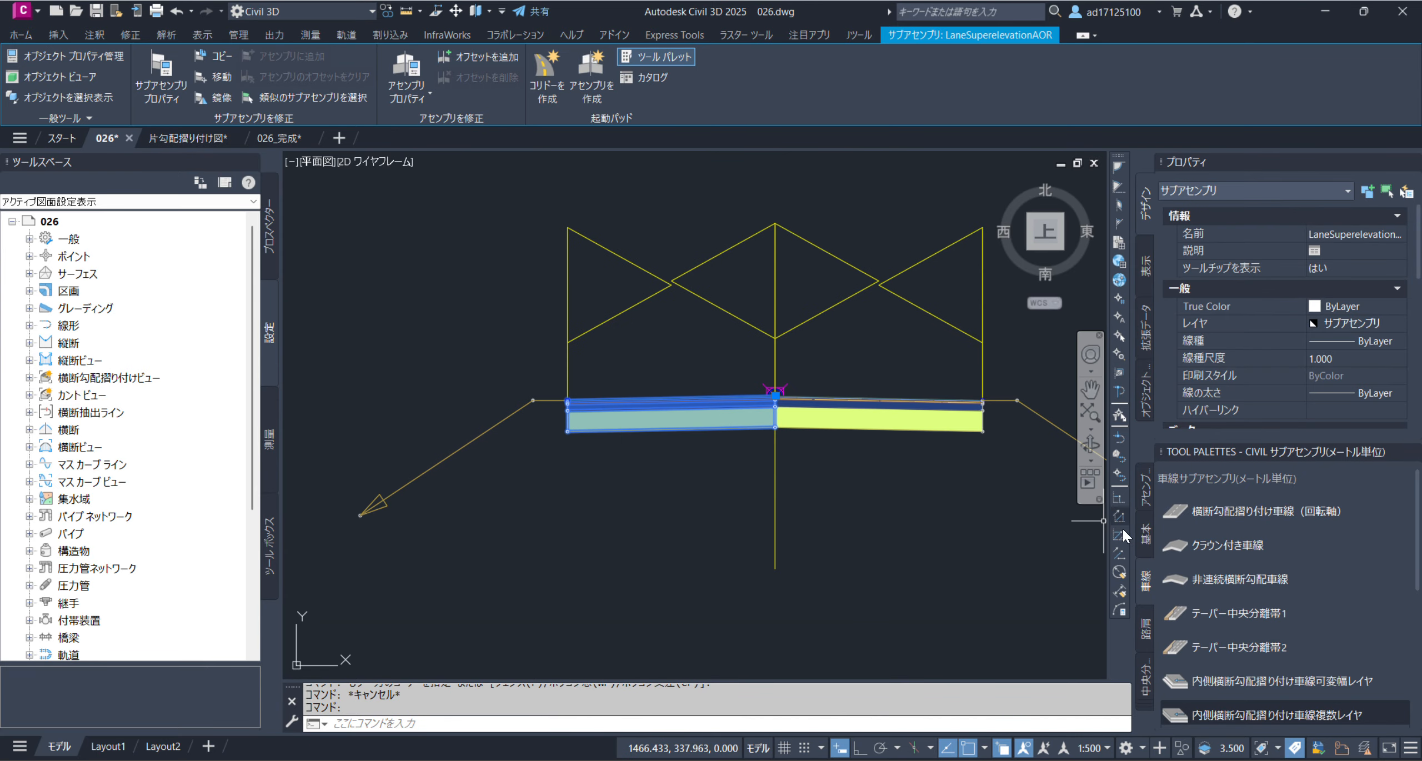
pyautogui.click(1410, 452)
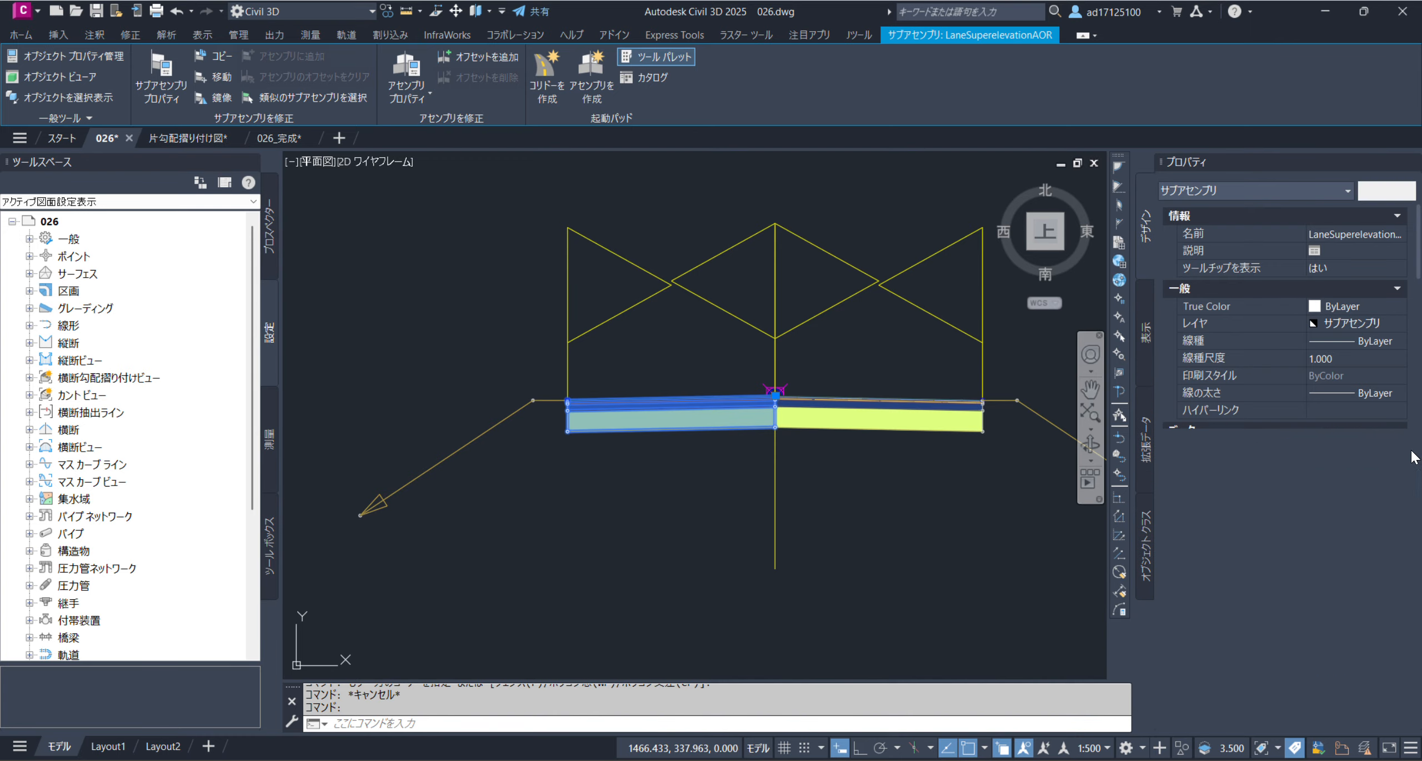
pyautogui.scroll(-1, 1356, 625)
pyautogui.scroll(-3, 1355, 626)
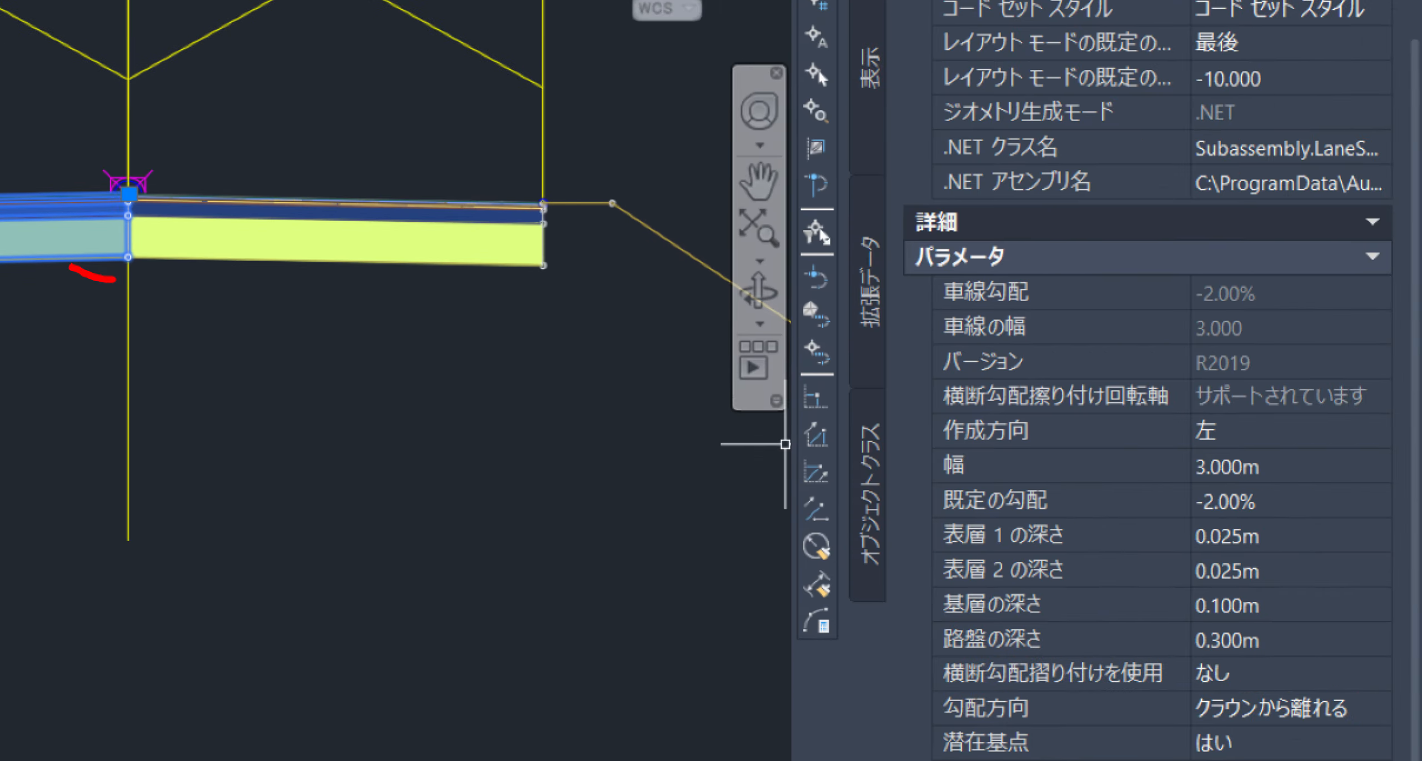
pyautogui.moveTo(70, 267); pyautogui.dragTo(107, 243)
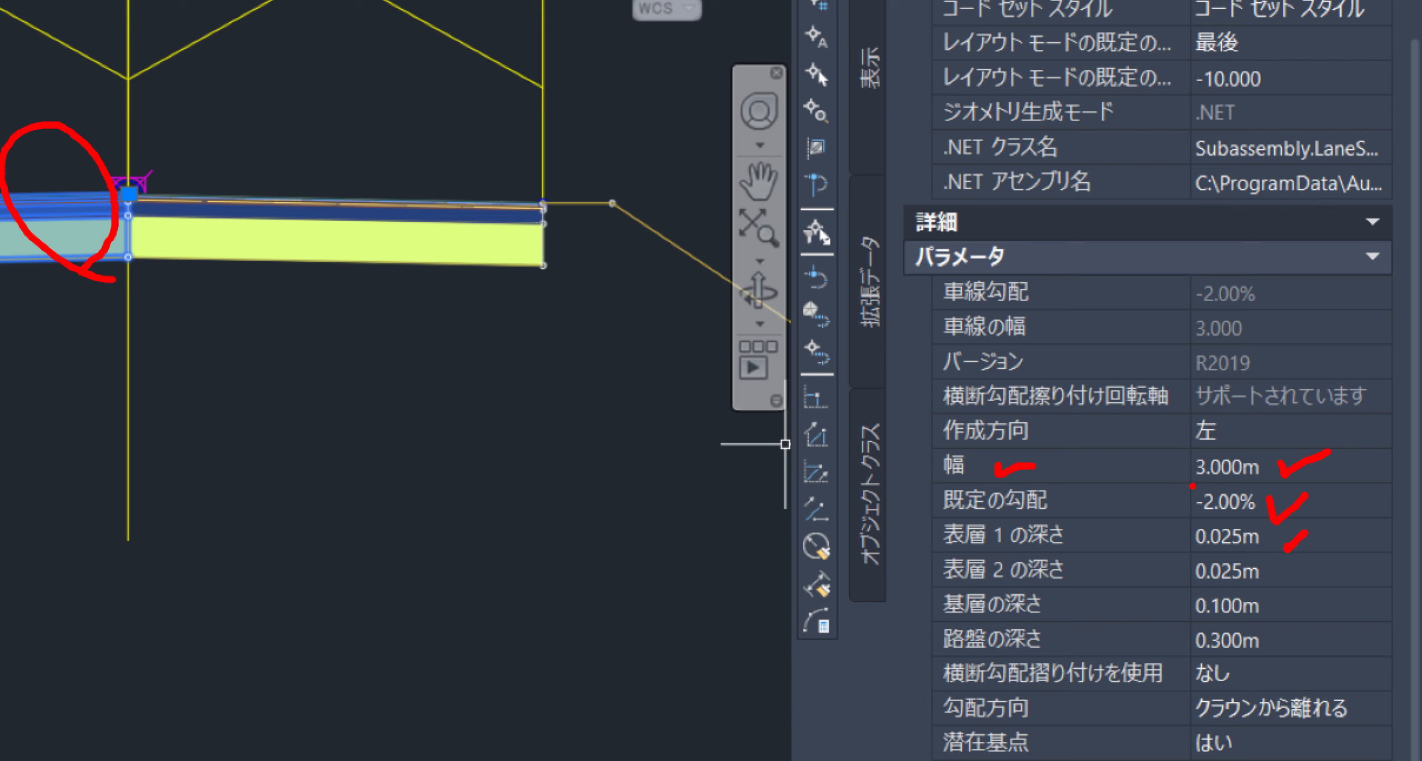
pyautogui.keyDown('ctrl'); pyautogui.moveTo(1181, 415); pyautogui.dragTo(1272, 447); pyautogui.keyUp('ctrl')
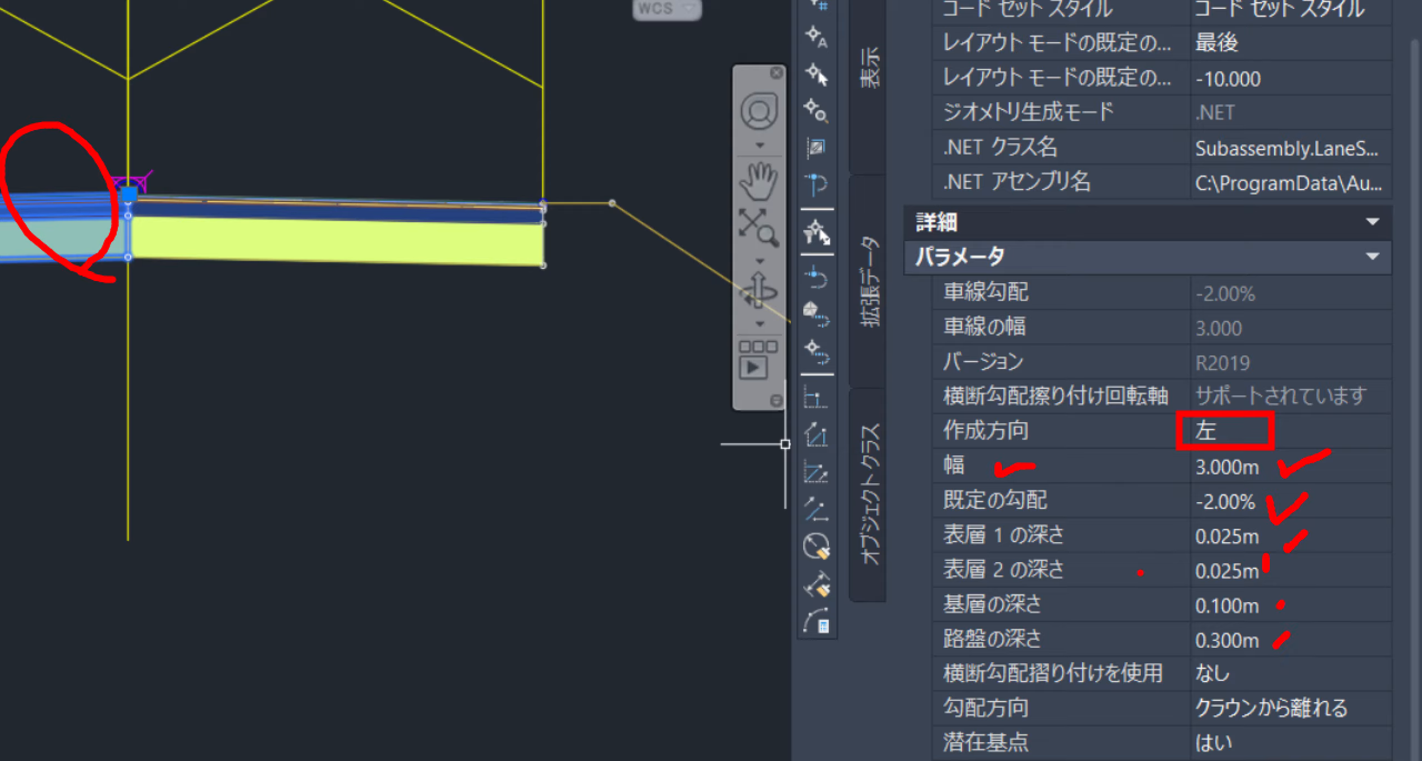
pyautogui.keyDown('ctrl'); pyautogui.moveTo(932, 657); pyautogui.dragTo(1395, 696); pyautogui.keyUp('ctrl')
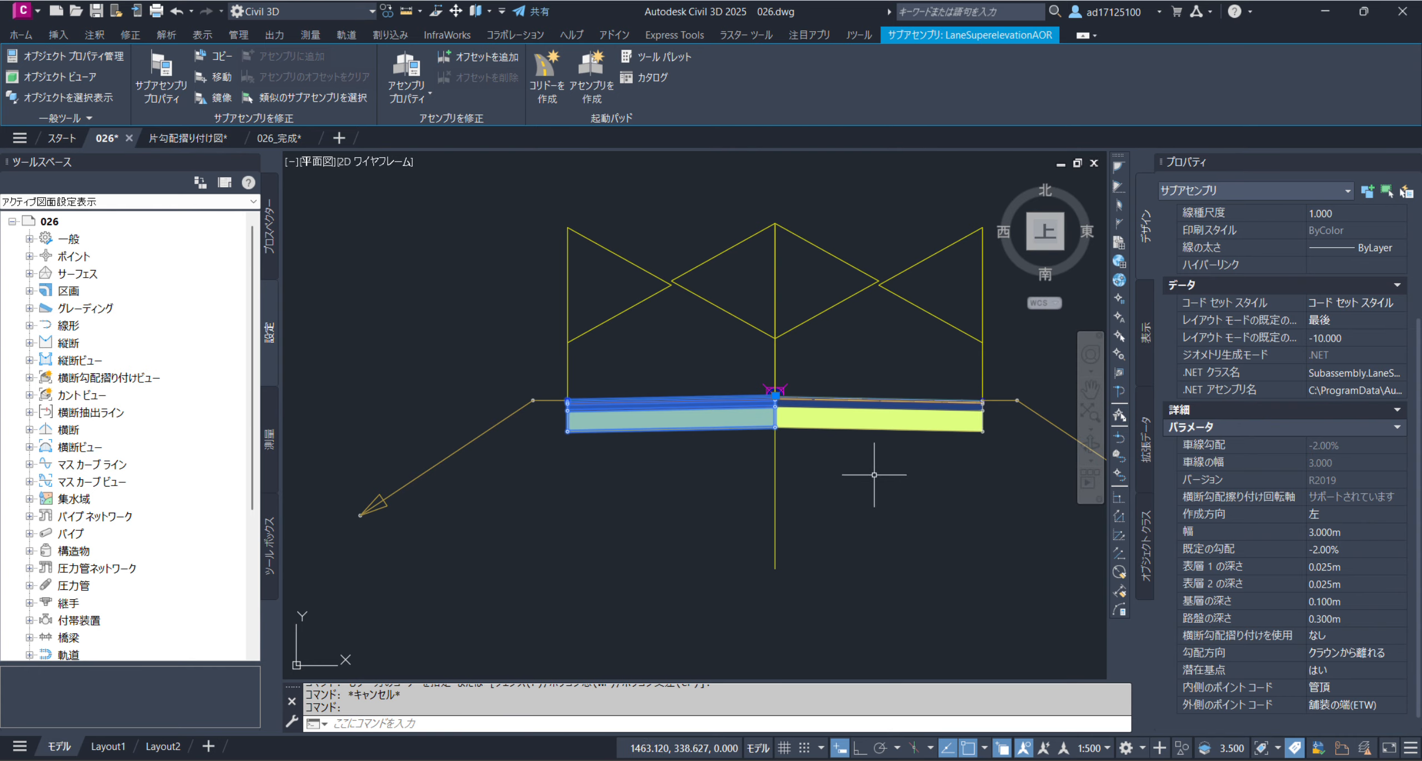
# Inspect the right lane subassembly's properties for comparison with the left lane
pyautogui.press('Escape')
pyautogui.click(764, 426)
pyautogui.press('Escape')
pyautogui.click(841, 429)
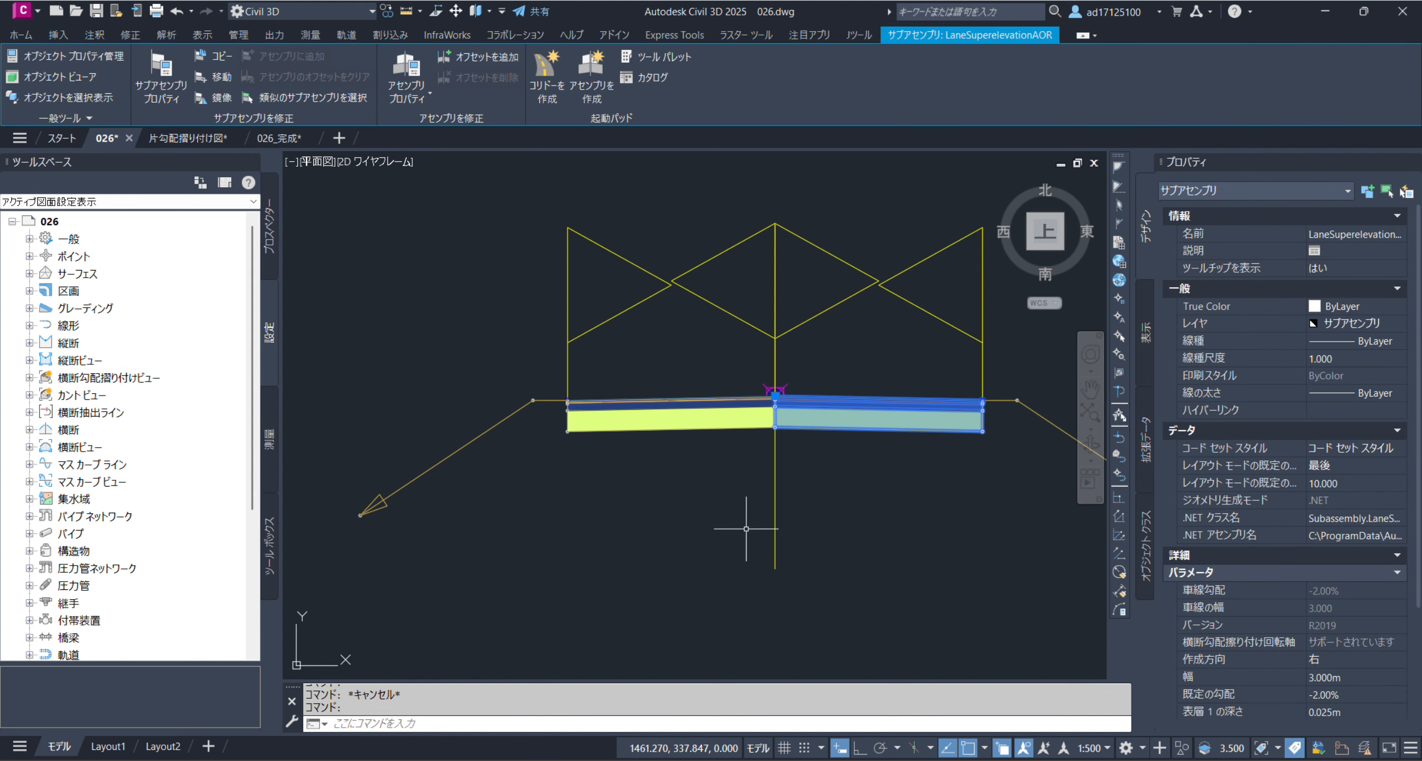
pyautogui.press('Escape')
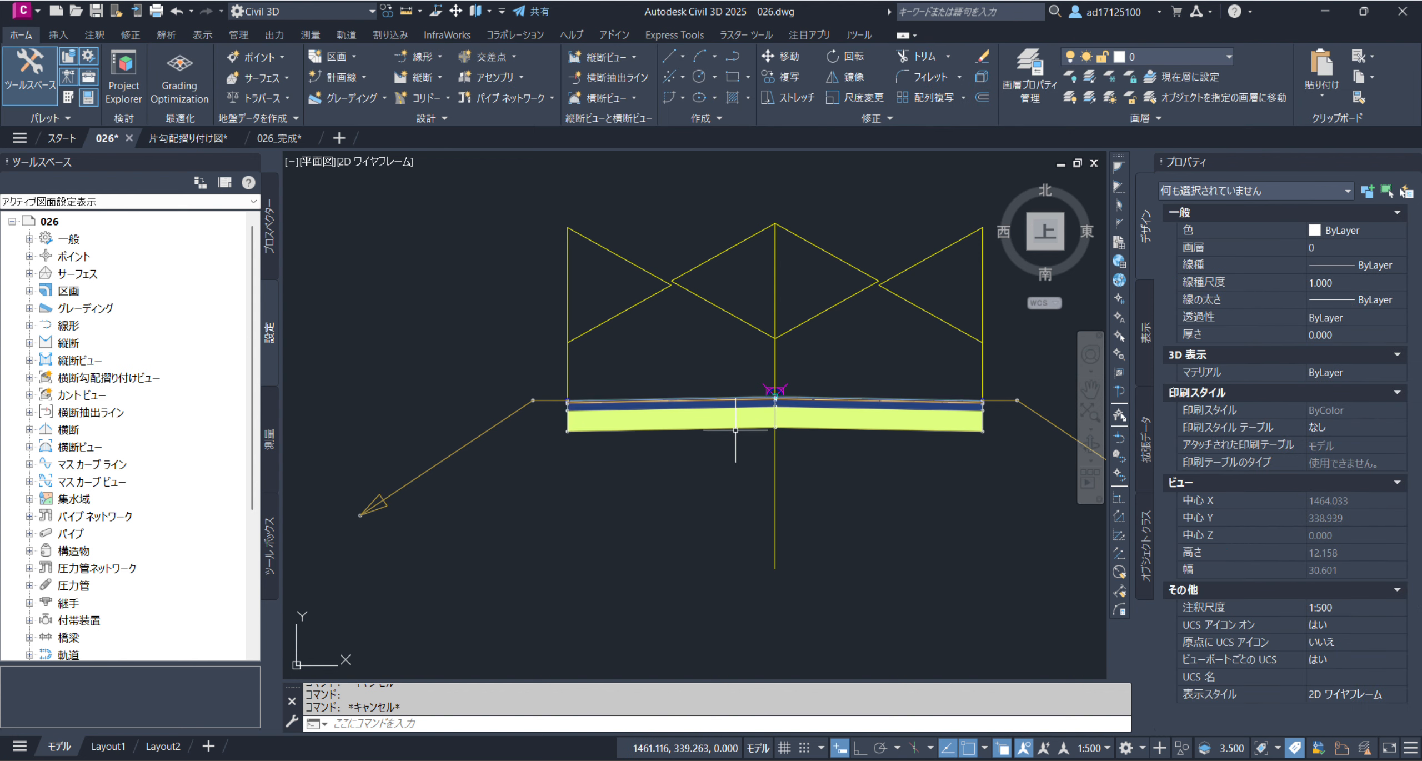
# Set the left lane subassembly's superelevation use (横断勾配摺り付けを使用) to 左車線内側, then deselect it
pyautogui.click(684, 431)
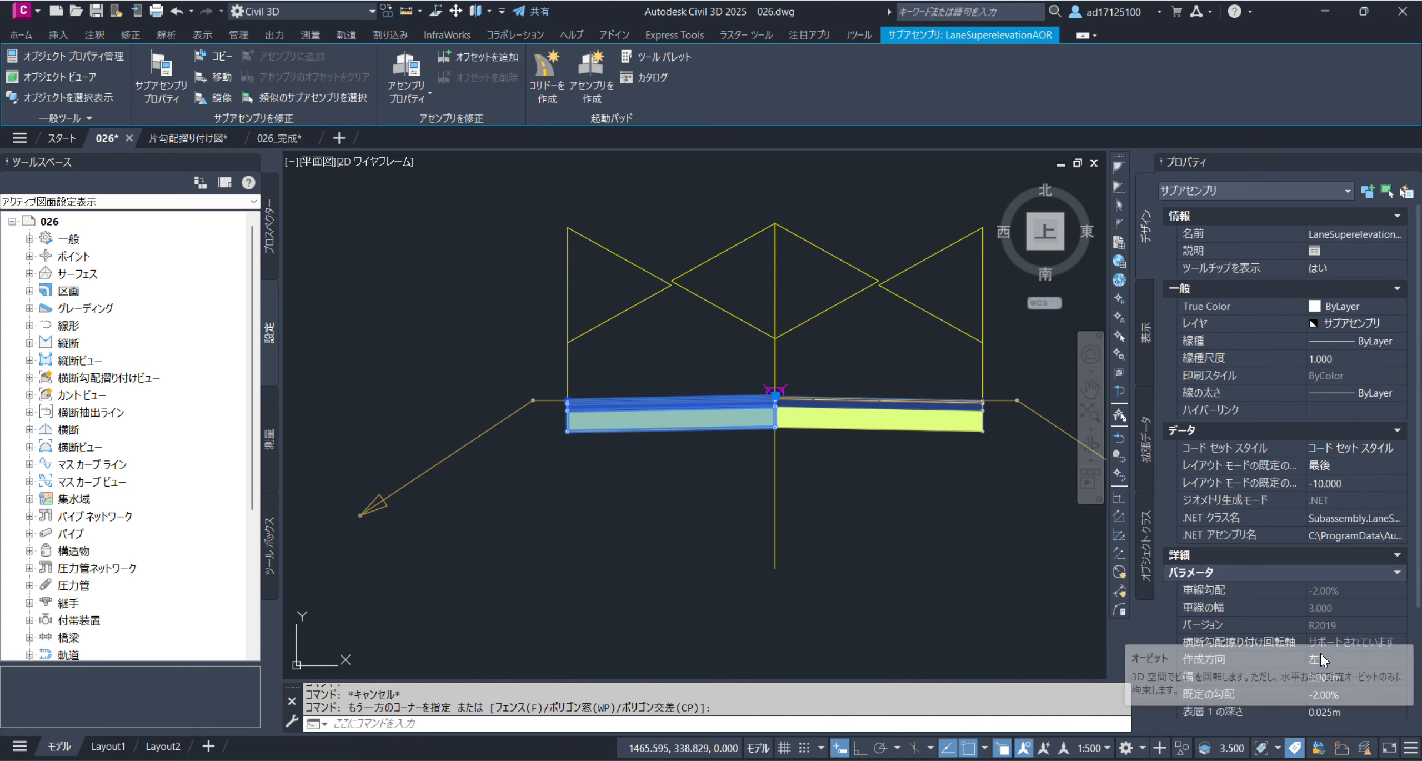
pyautogui.scroll(-3, 1345, 583)
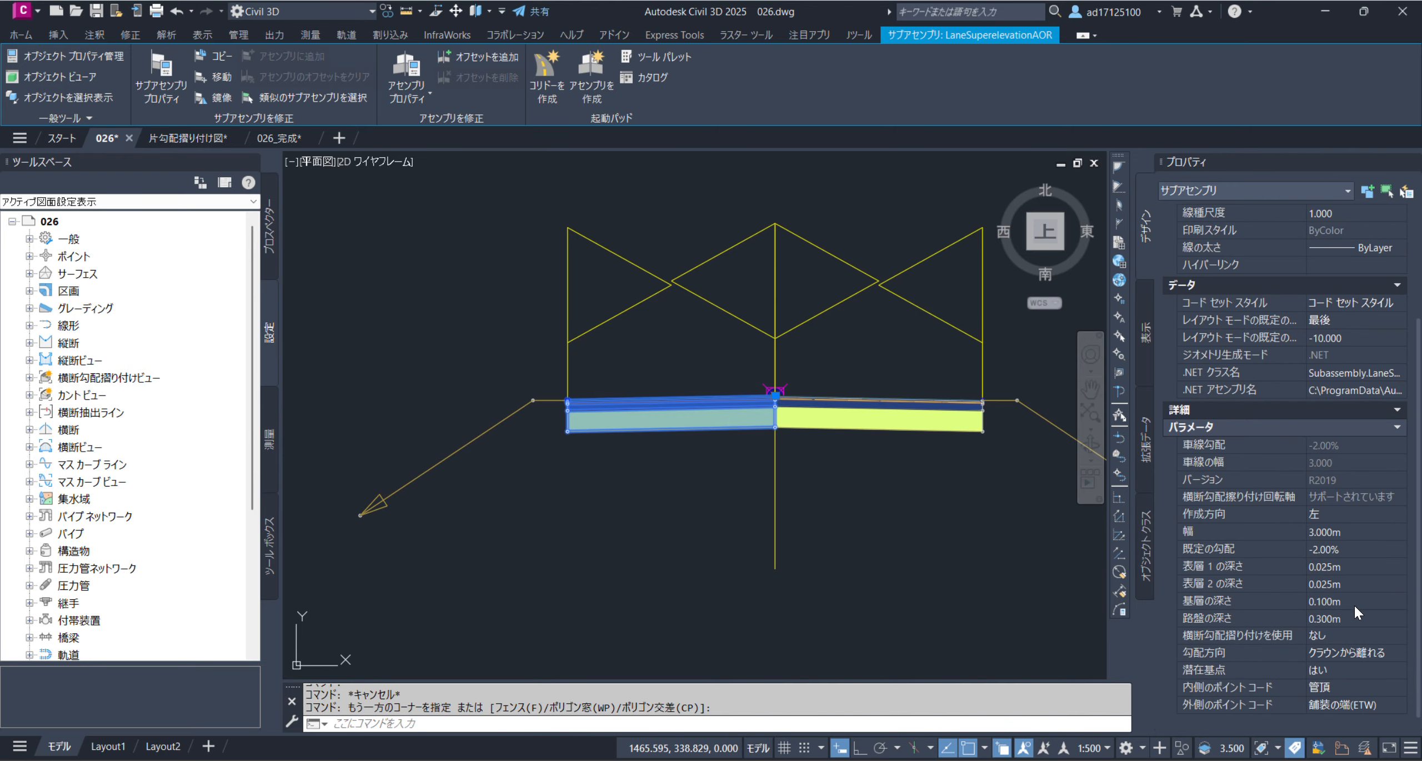
pyautogui.click(1355, 636)
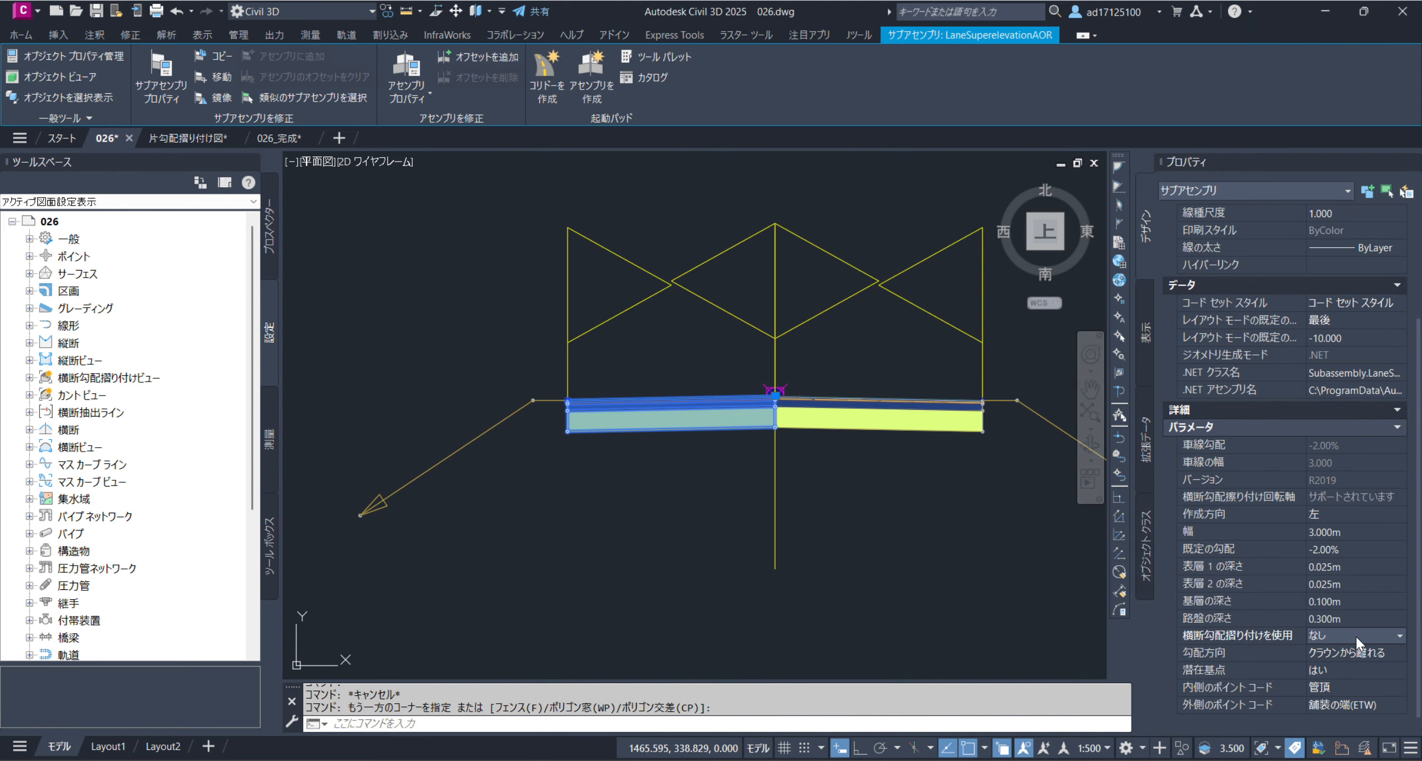
pyautogui.click(1356, 636)
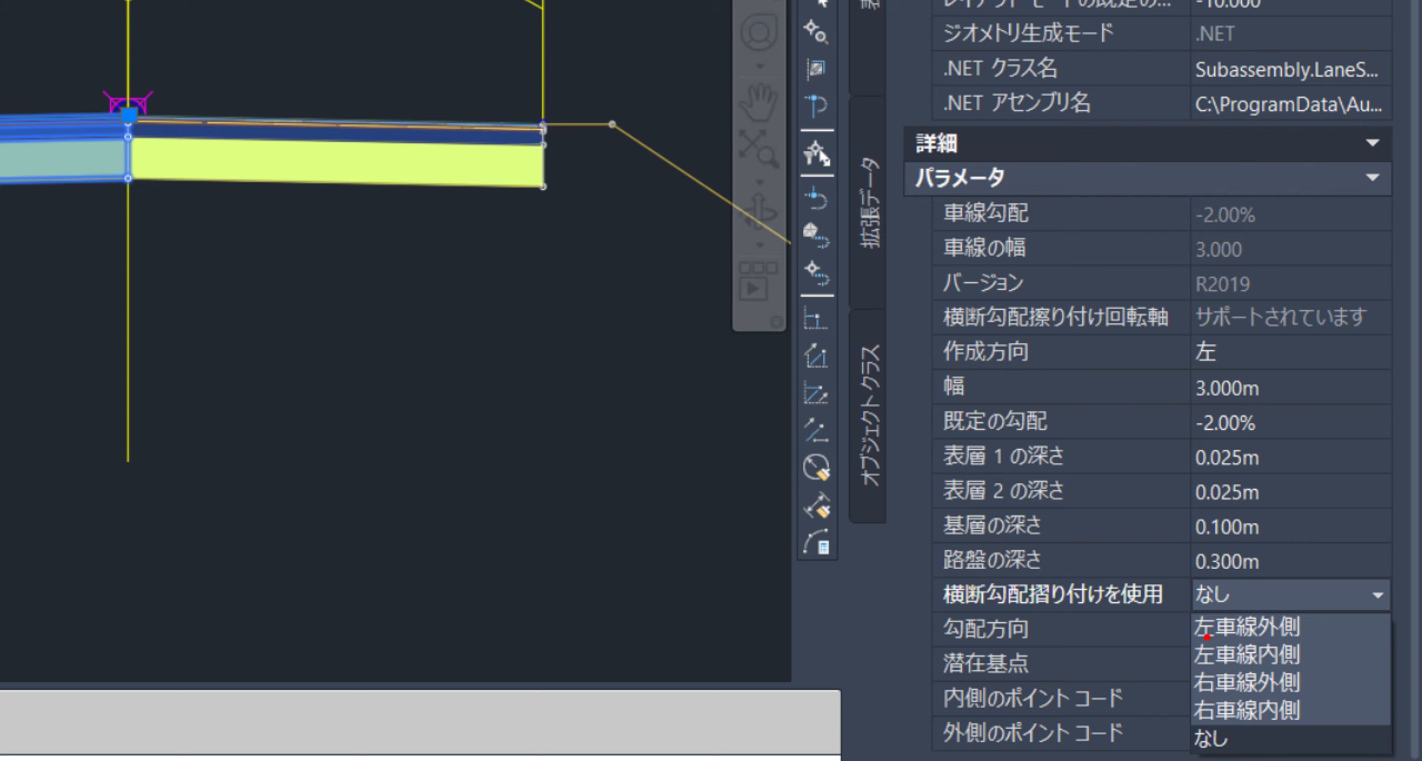
pyautogui.moveTo(1192, 687); pyautogui.dragTo(1333, 685)
pyautogui.moveTo(1205, 711); pyautogui.dragTo(1314, 718)
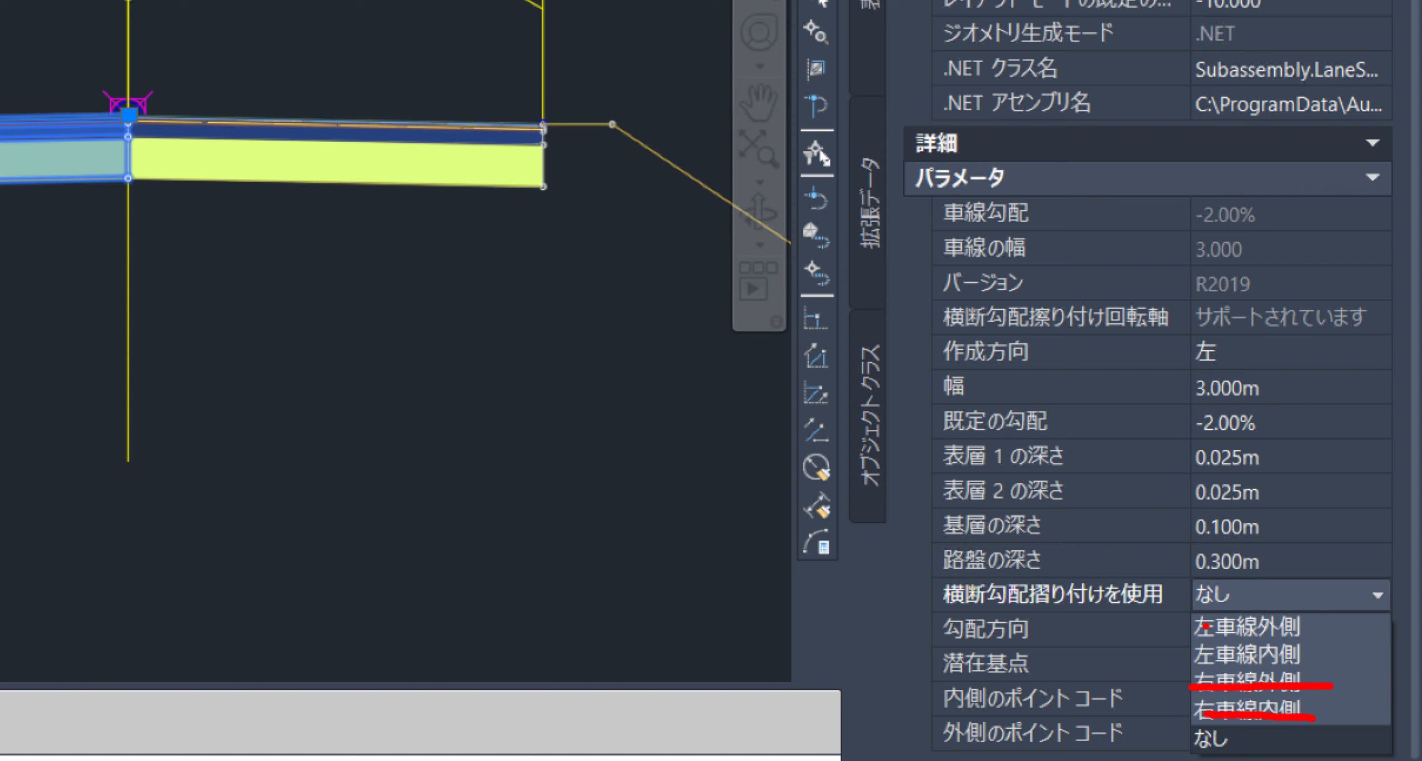
pyautogui.moveTo(1194, 627); pyautogui.dragTo(1317, 633)
pyautogui.moveTo(1179, 644); pyautogui.dragTo(1332, 678)
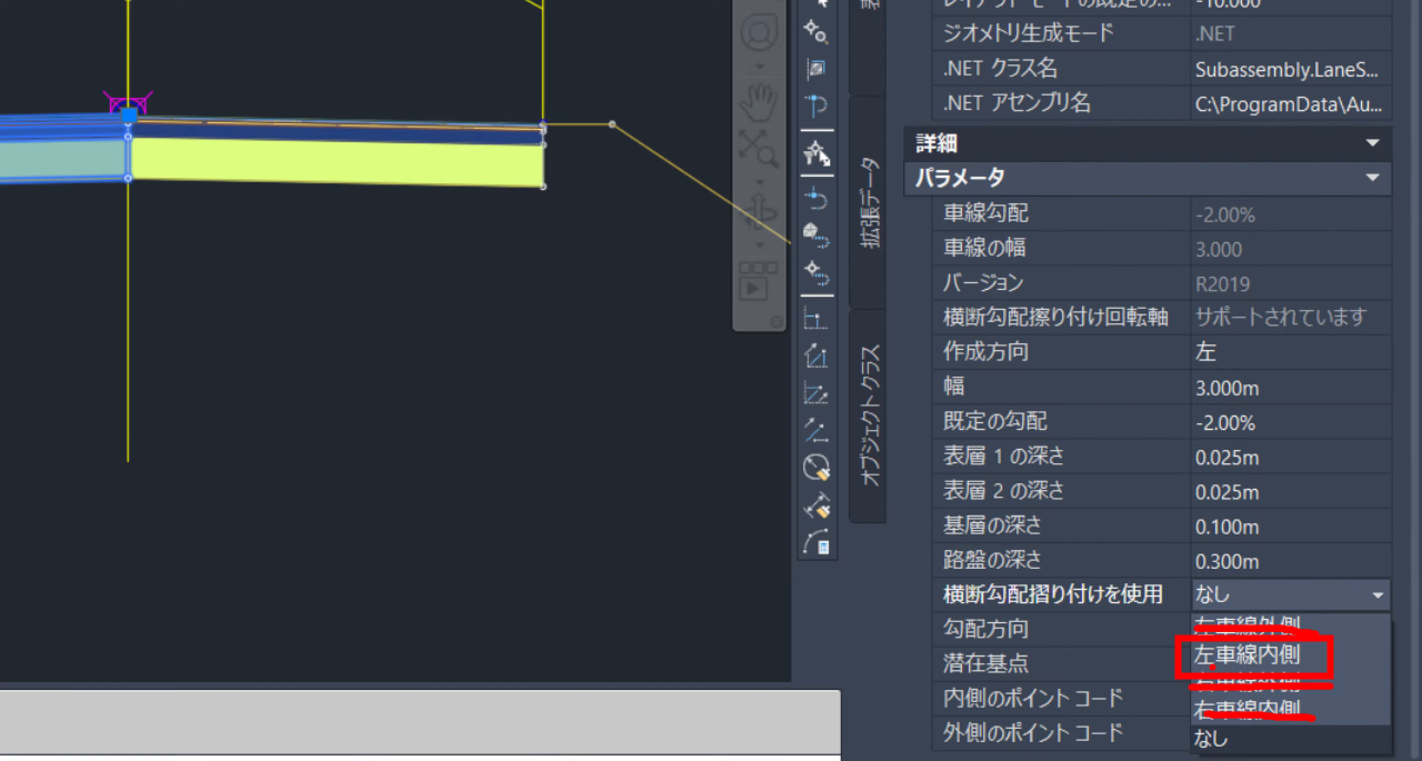
pyautogui.moveTo(1310, 655); pyautogui.dragTo(1332, 648)
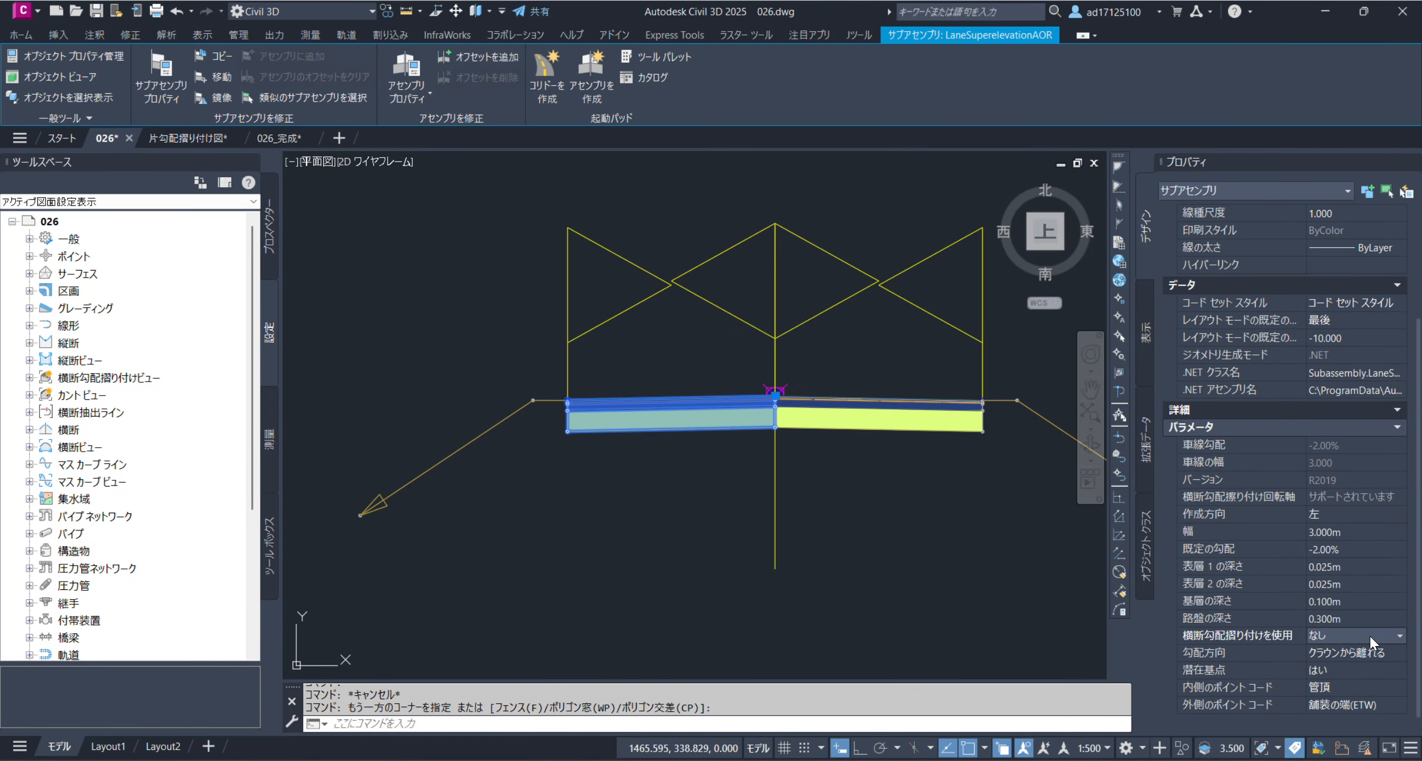
pyautogui.click(1318, 595)
pyautogui.click(1360, 666)
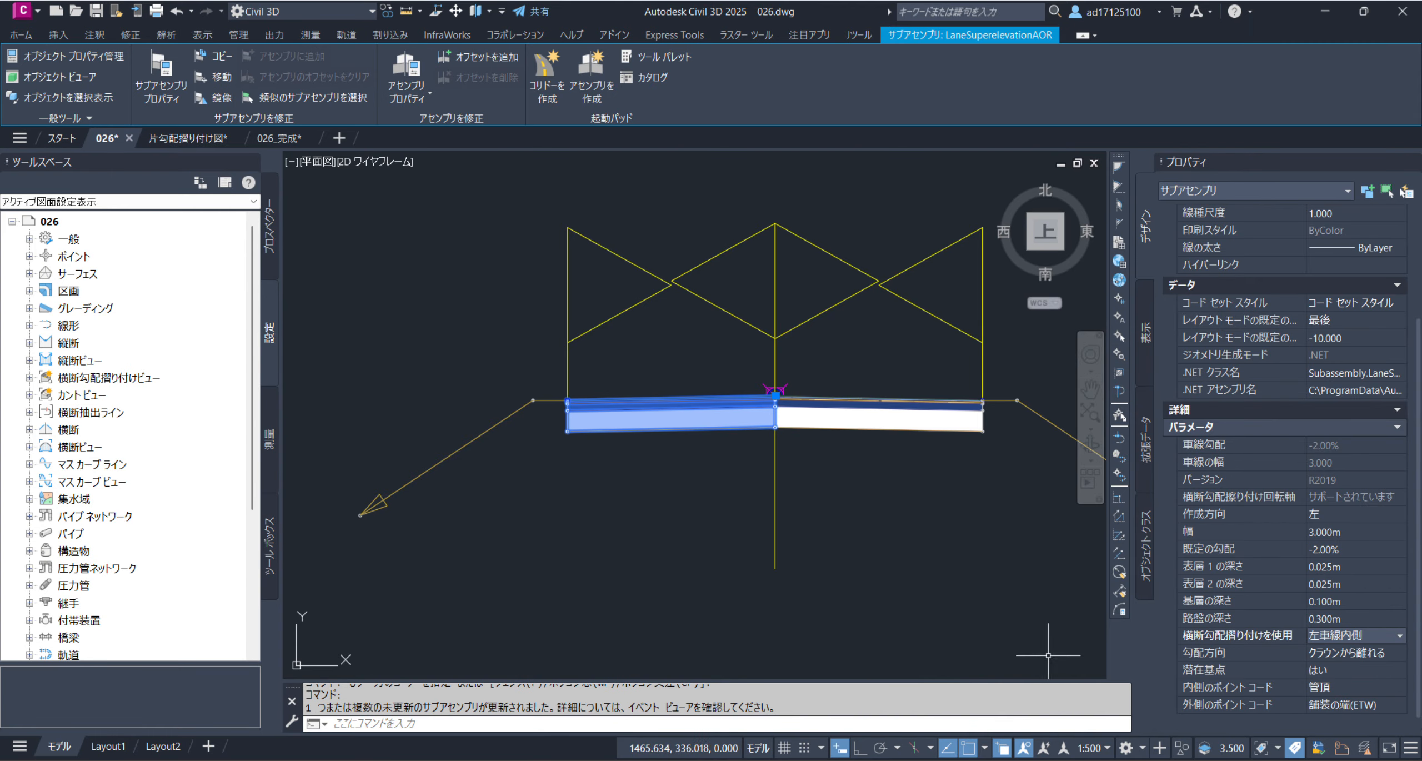
pyautogui.press('Escape')
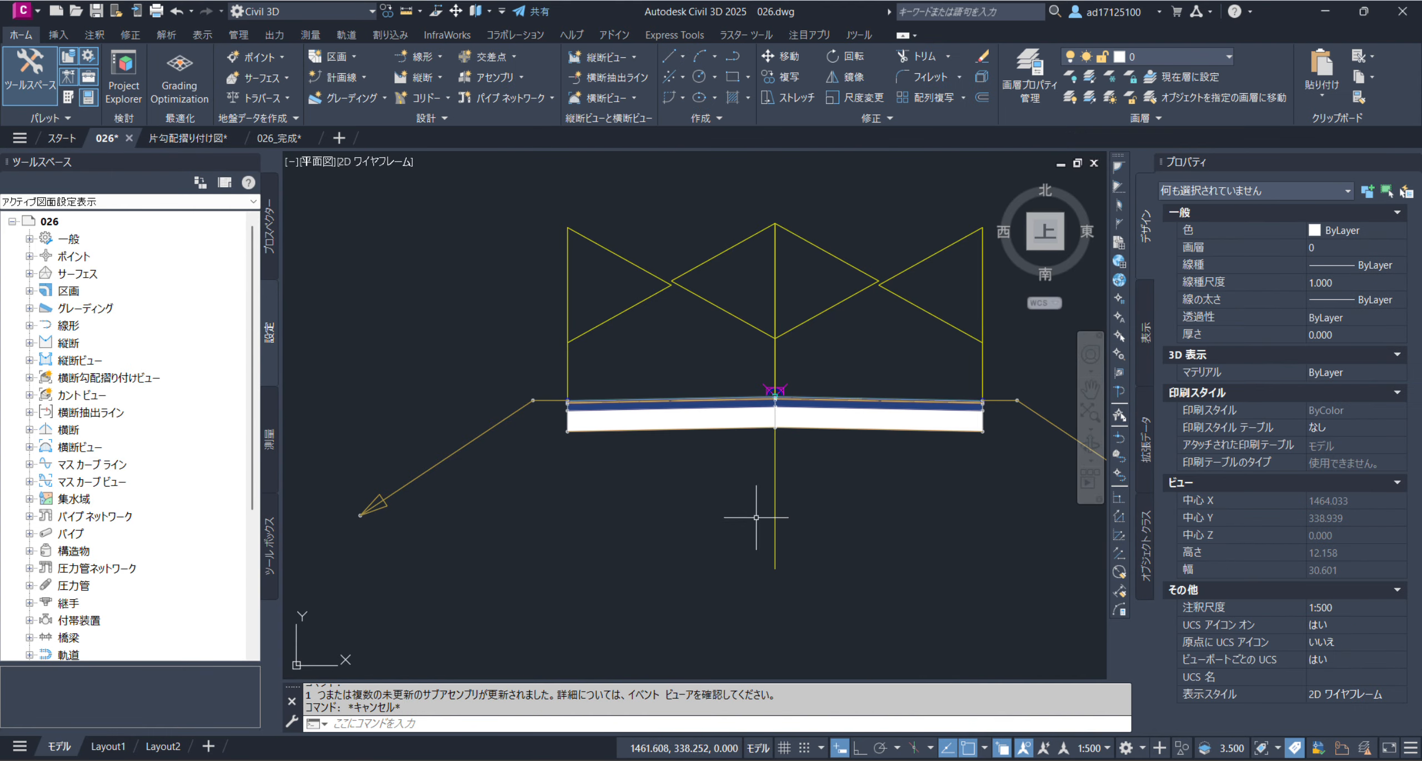
# Set the right lane subassembly's superelevation use (横断勾配摺り付けを使用) to 右車線内側, then deselect it
pyautogui.click(837, 433)
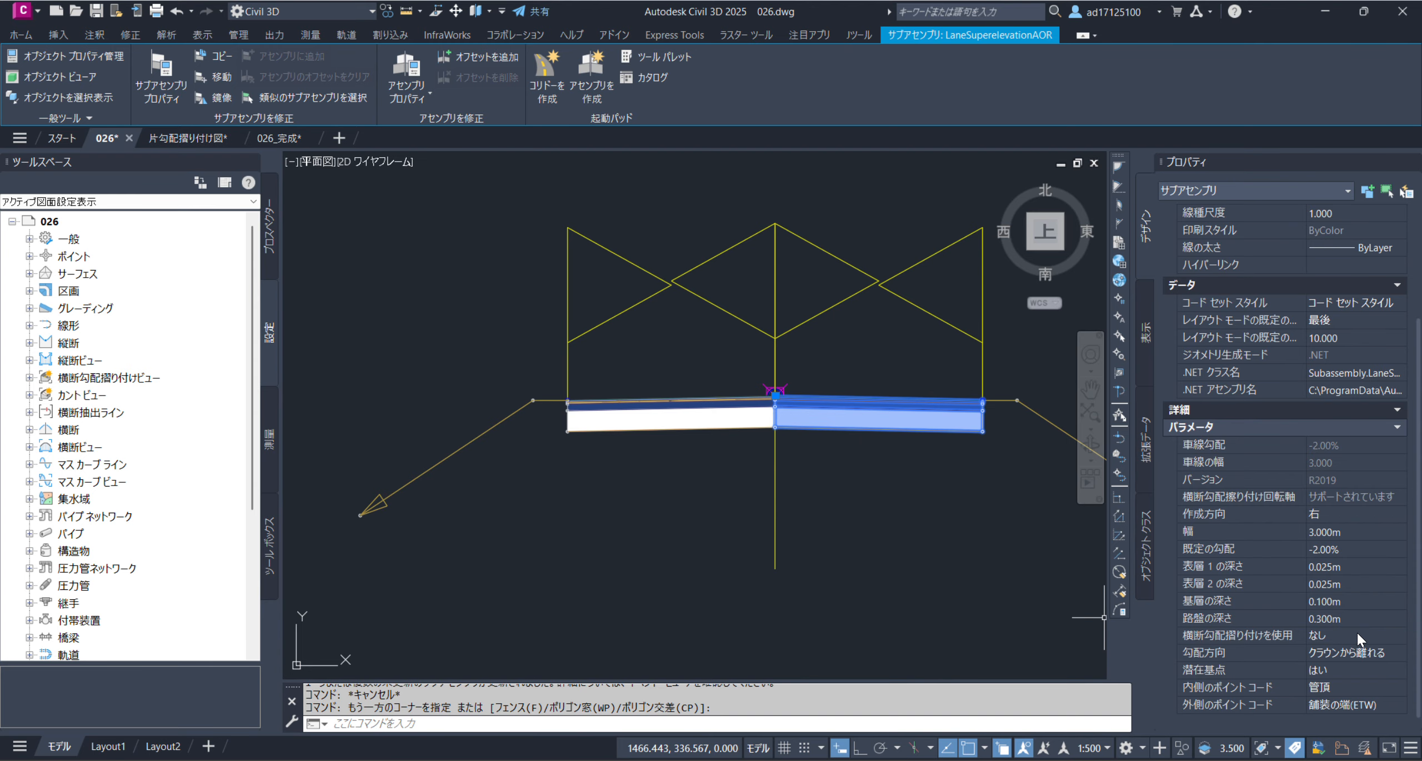
pyautogui.click(1357, 633)
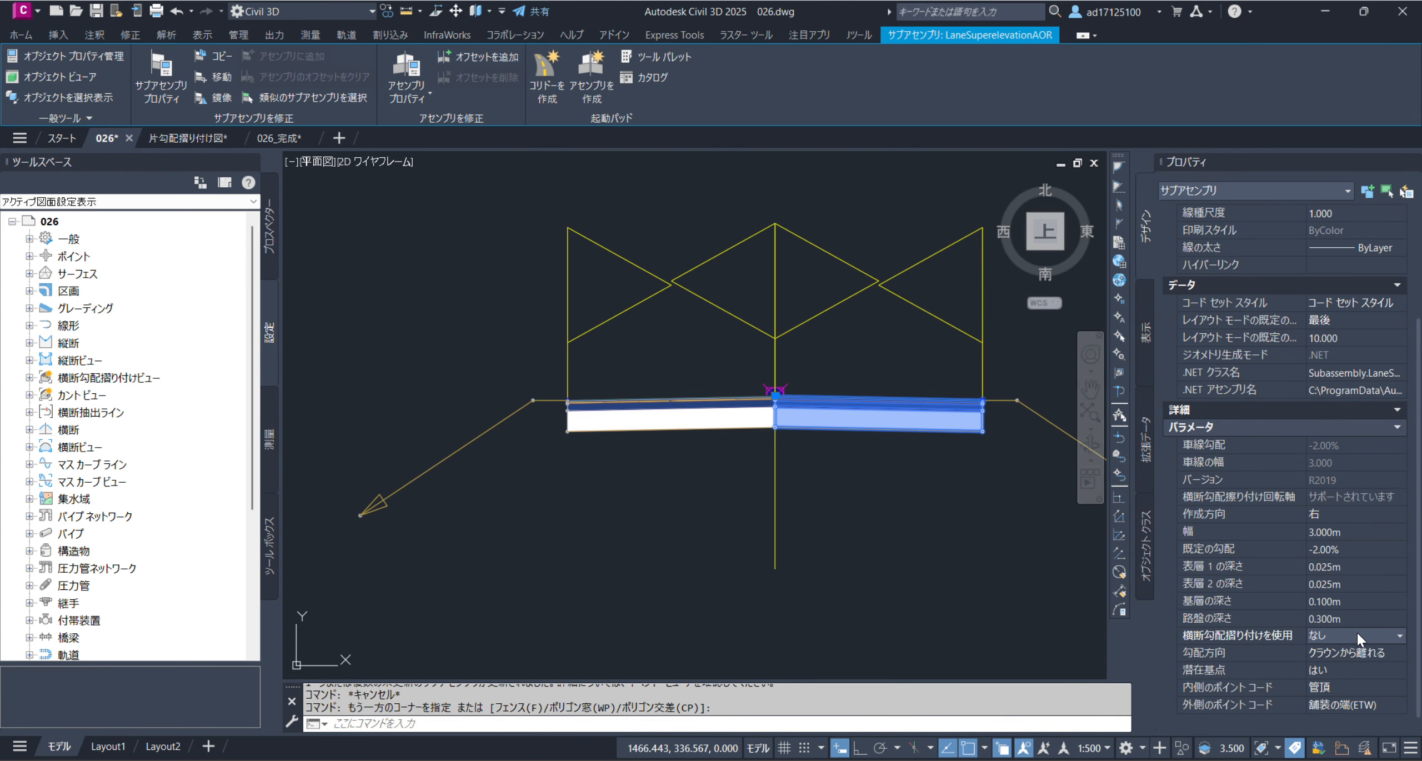
pyautogui.click(1358, 633)
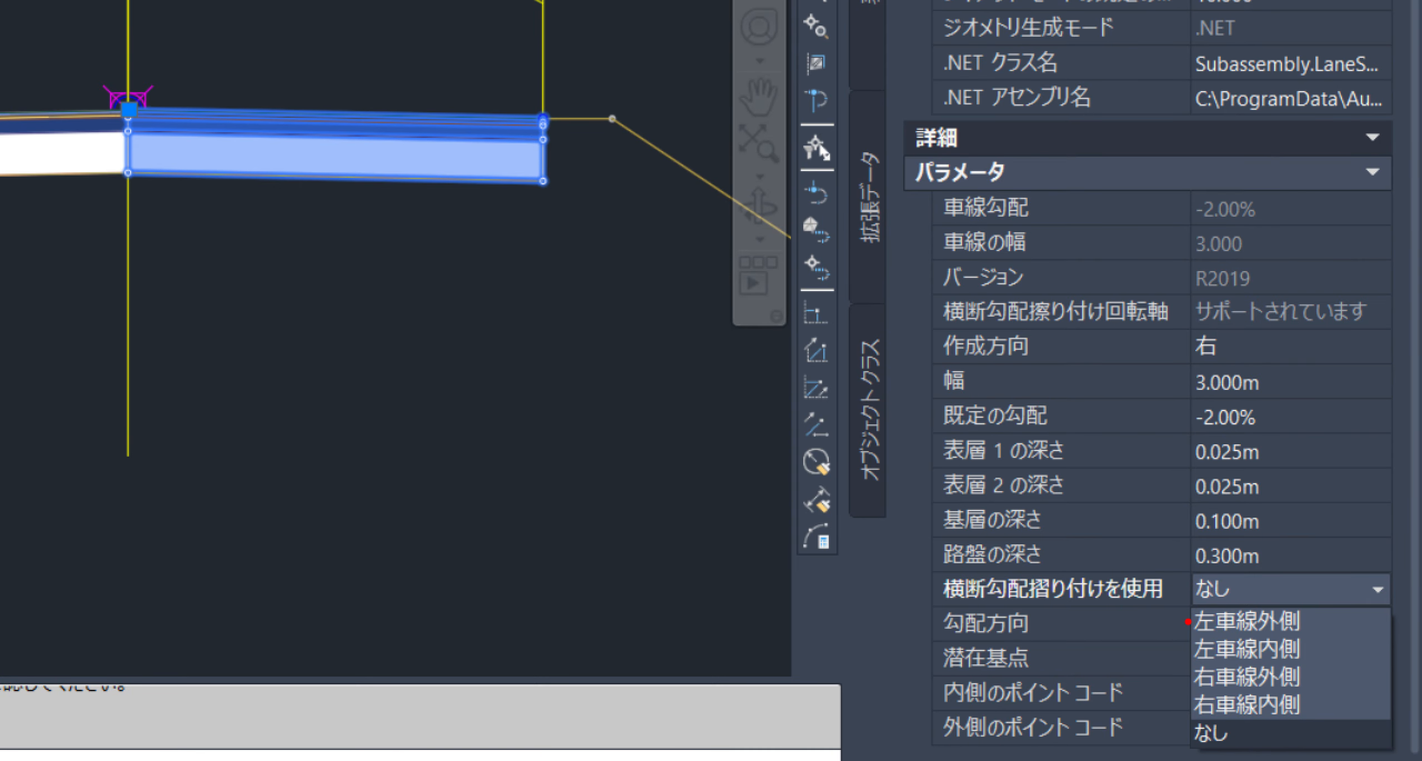
pyautogui.moveTo(1187, 621); pyautogui.dragTo(1295, 624)
pyautogui.moveTo(1184, 646); pyautogui.dragTo(1337, 645)
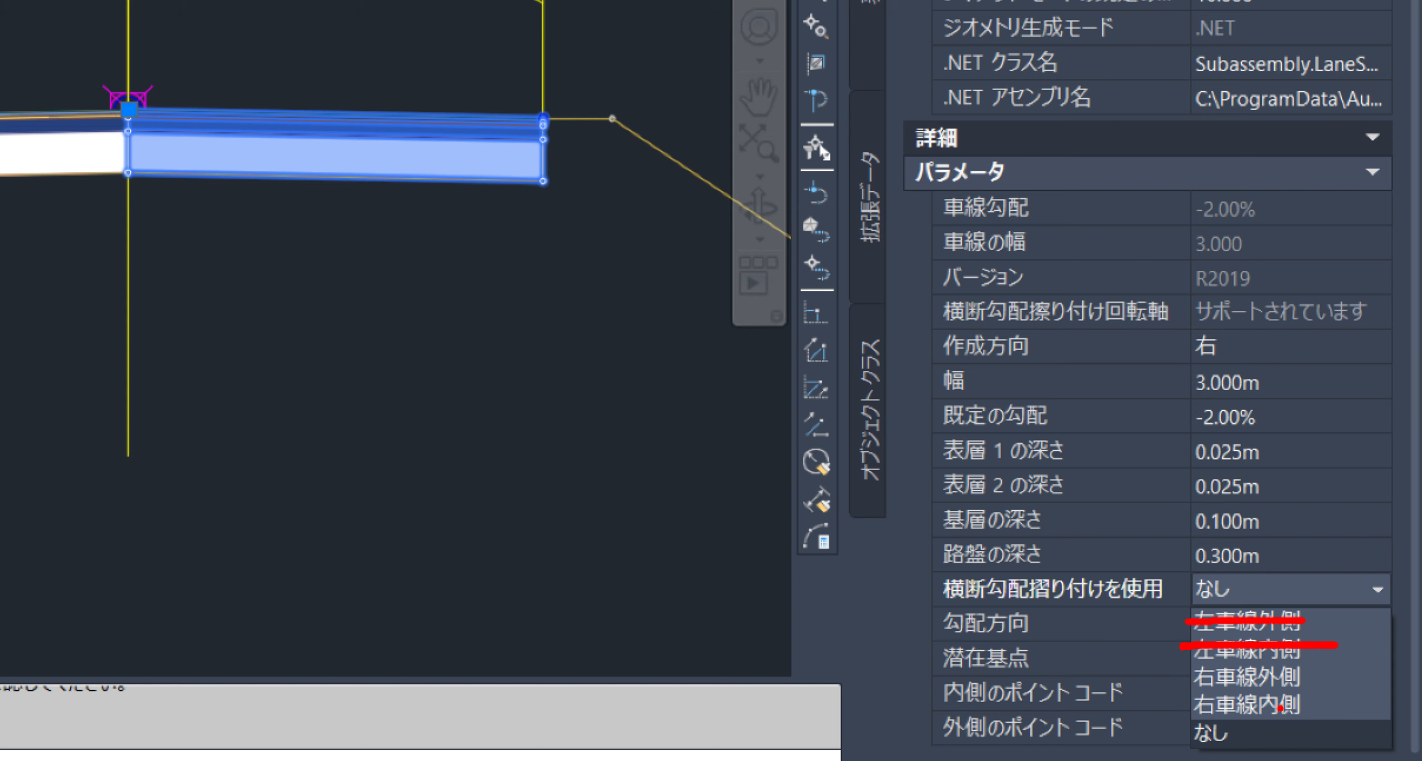
pyautogui.moveTo(1180, 675); pyautogui.dragTo(1326, 674)
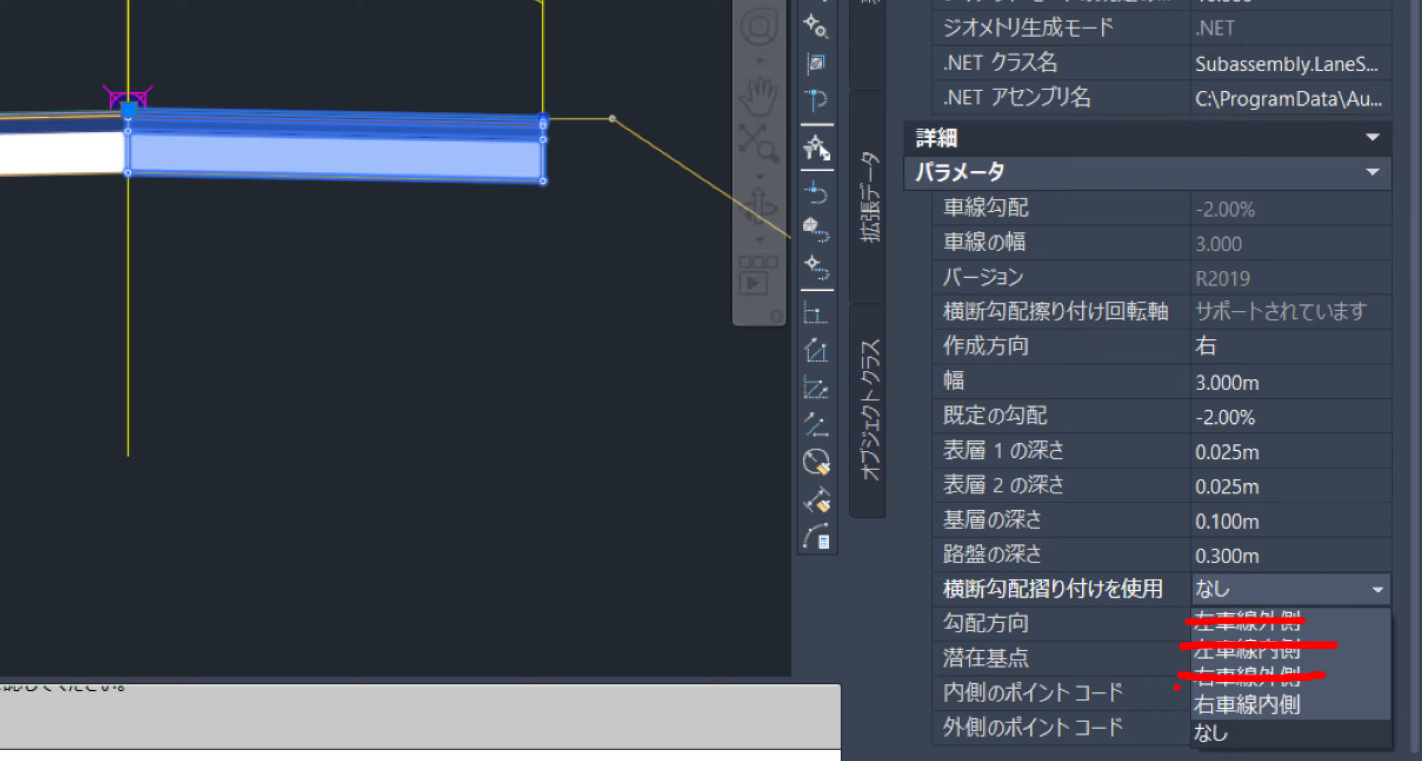
pyautogui.moveTo(1181, 691); pyautogui.dragTo(1318, 730)
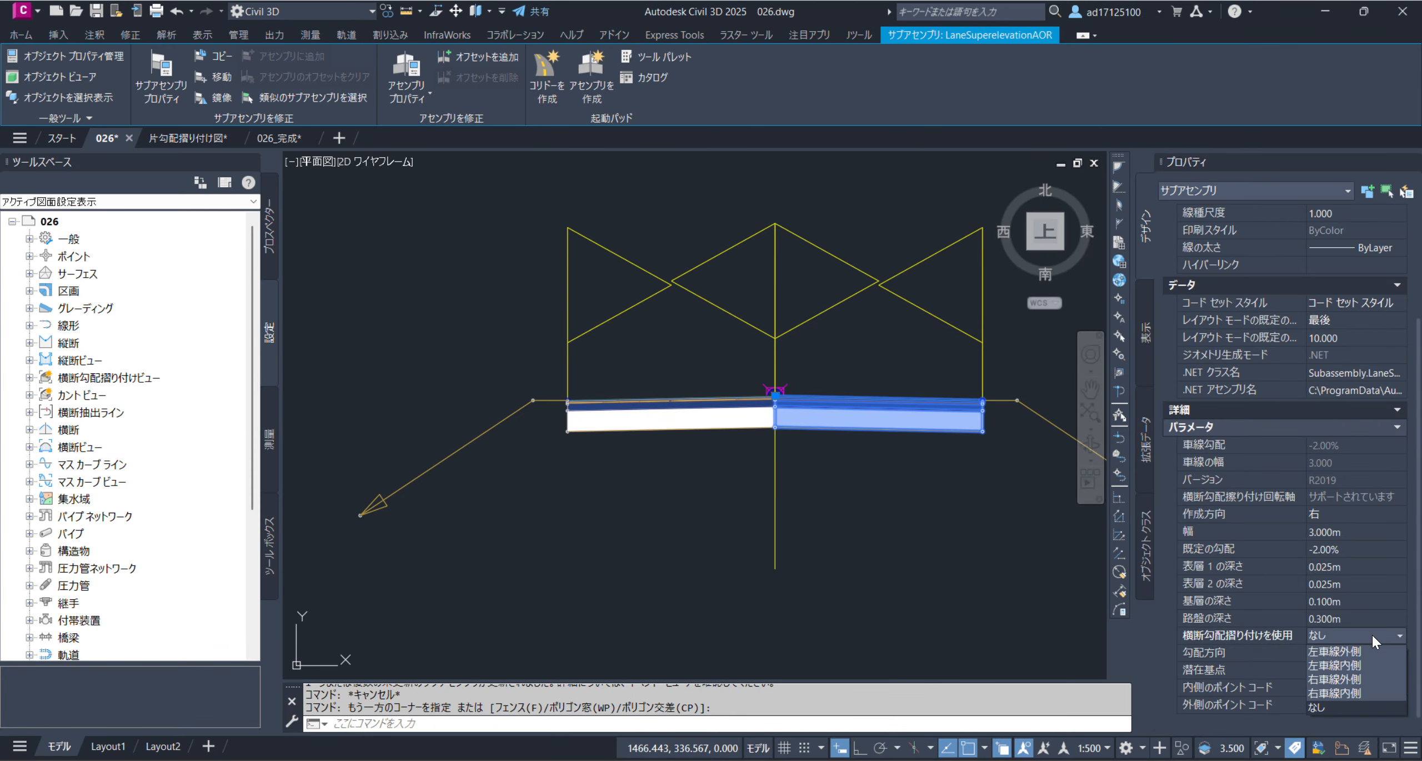
pyautogui.click(1356, 676)
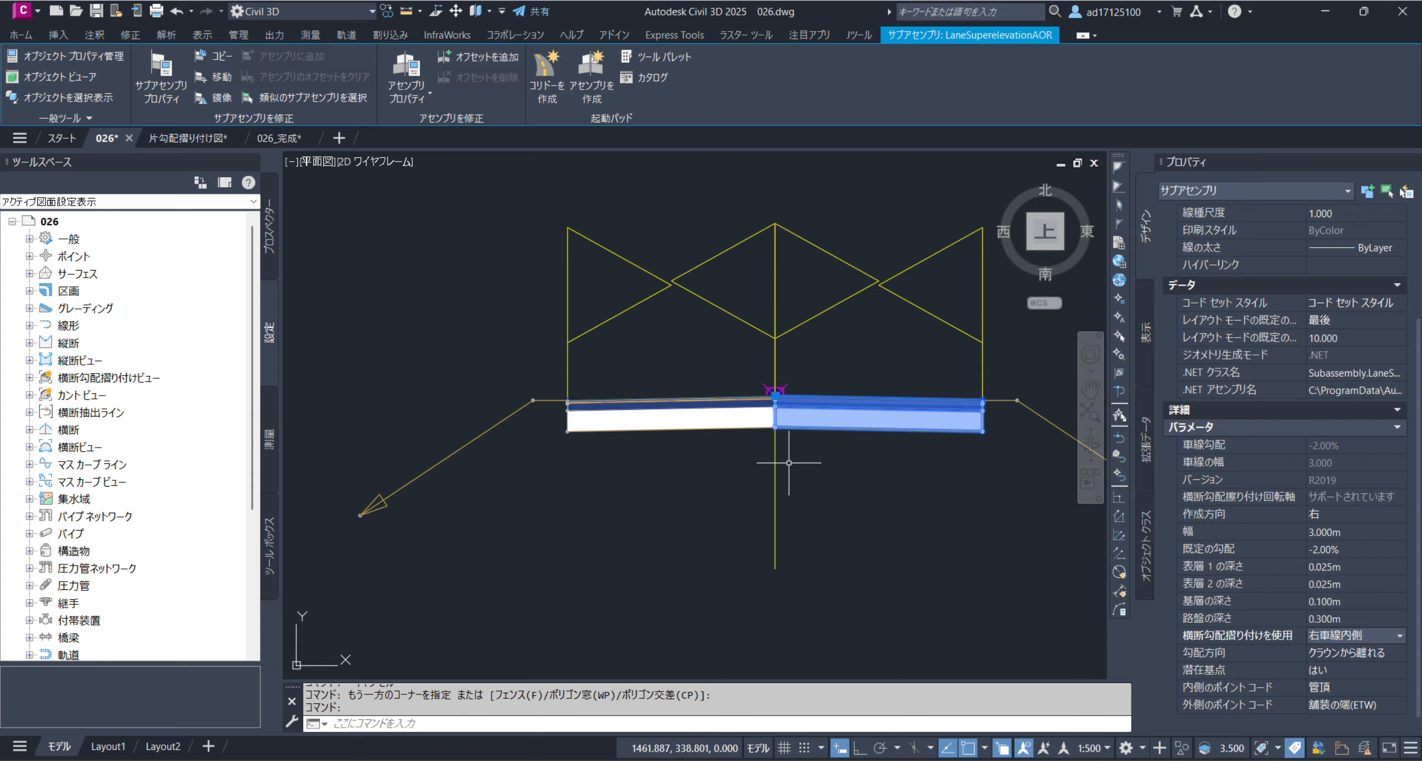
pyautogui.press('Escape')
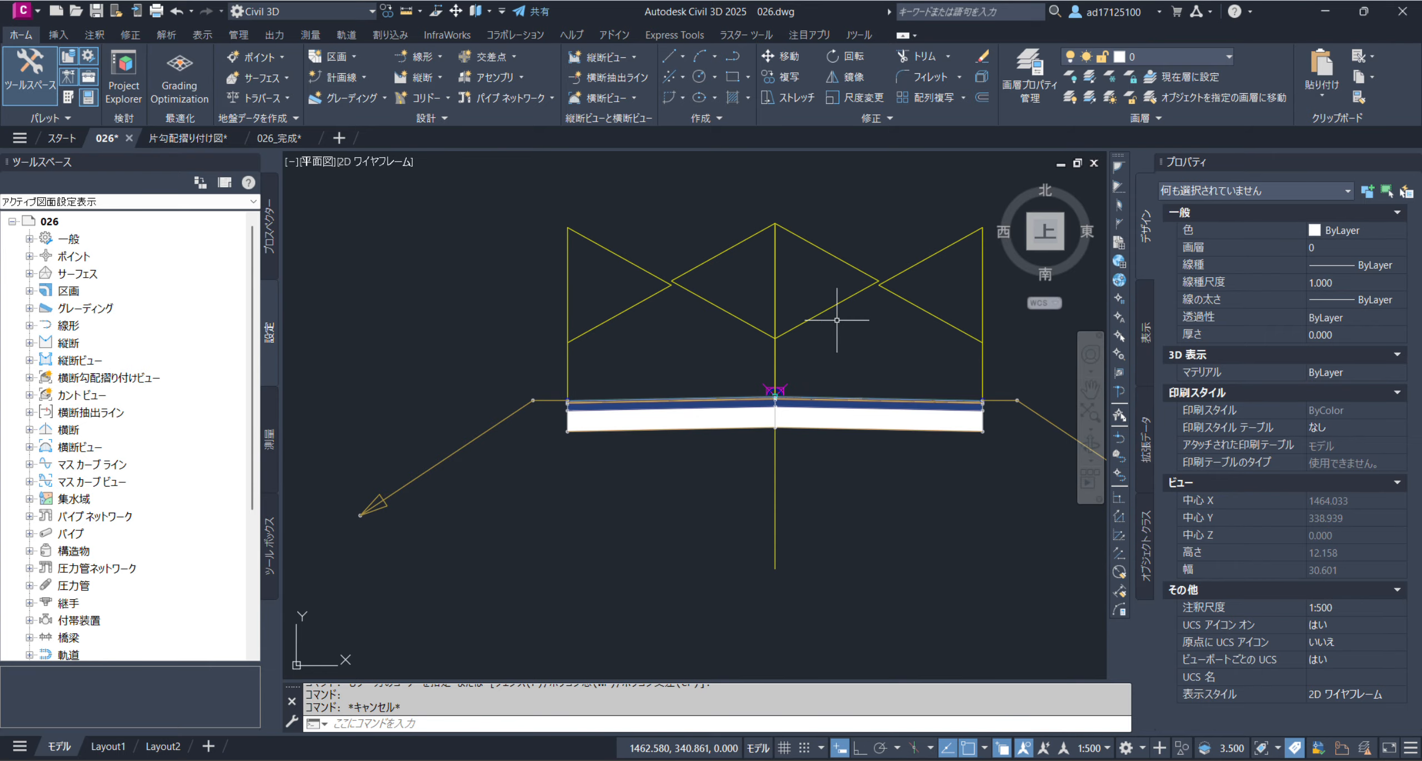
# Rebuild the out-of-date corridor コリドー_線形A so it picks up the lane superelevation settings
pyautogui.scroll(-8, 837, 320)
pyautogui.scroll(-4, 777, 359)
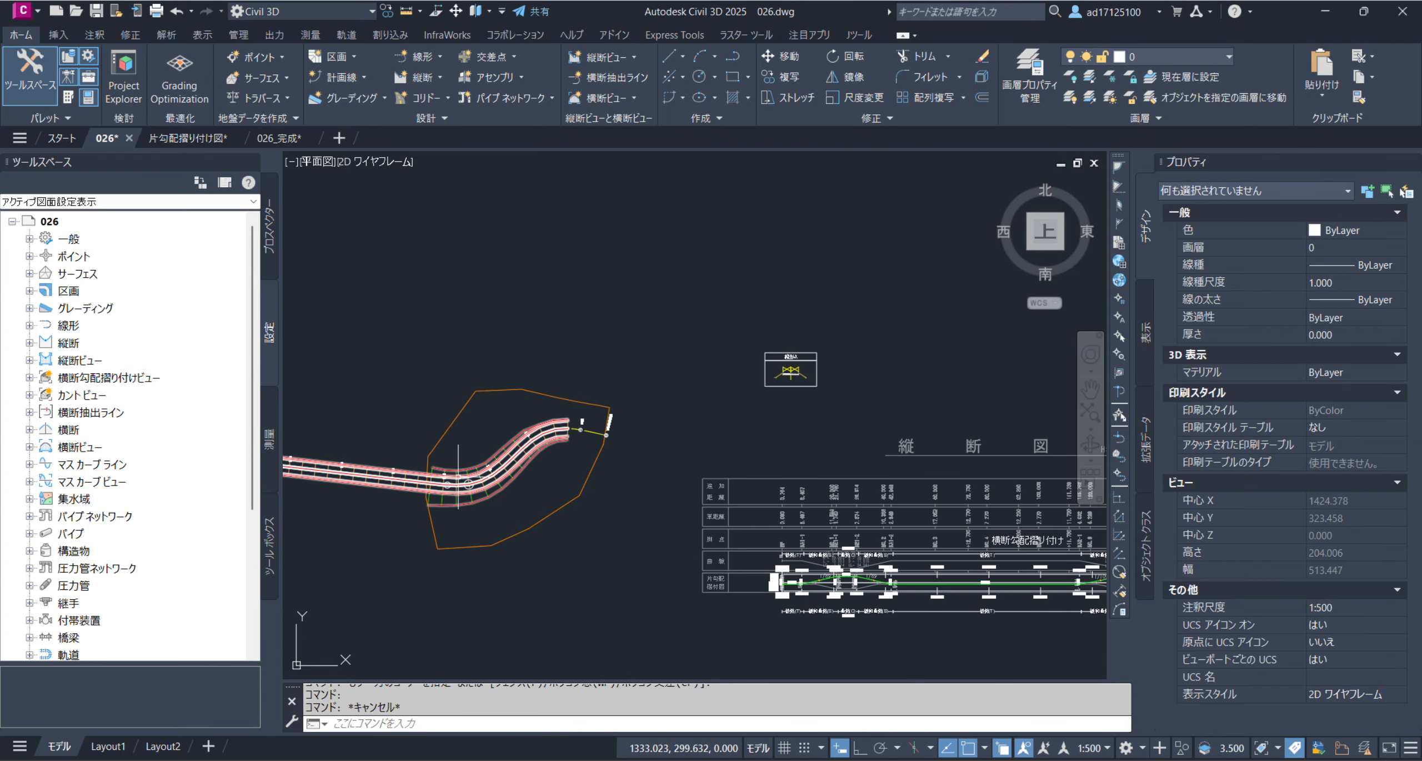
pyautogui.scroll(2, 459, 474)
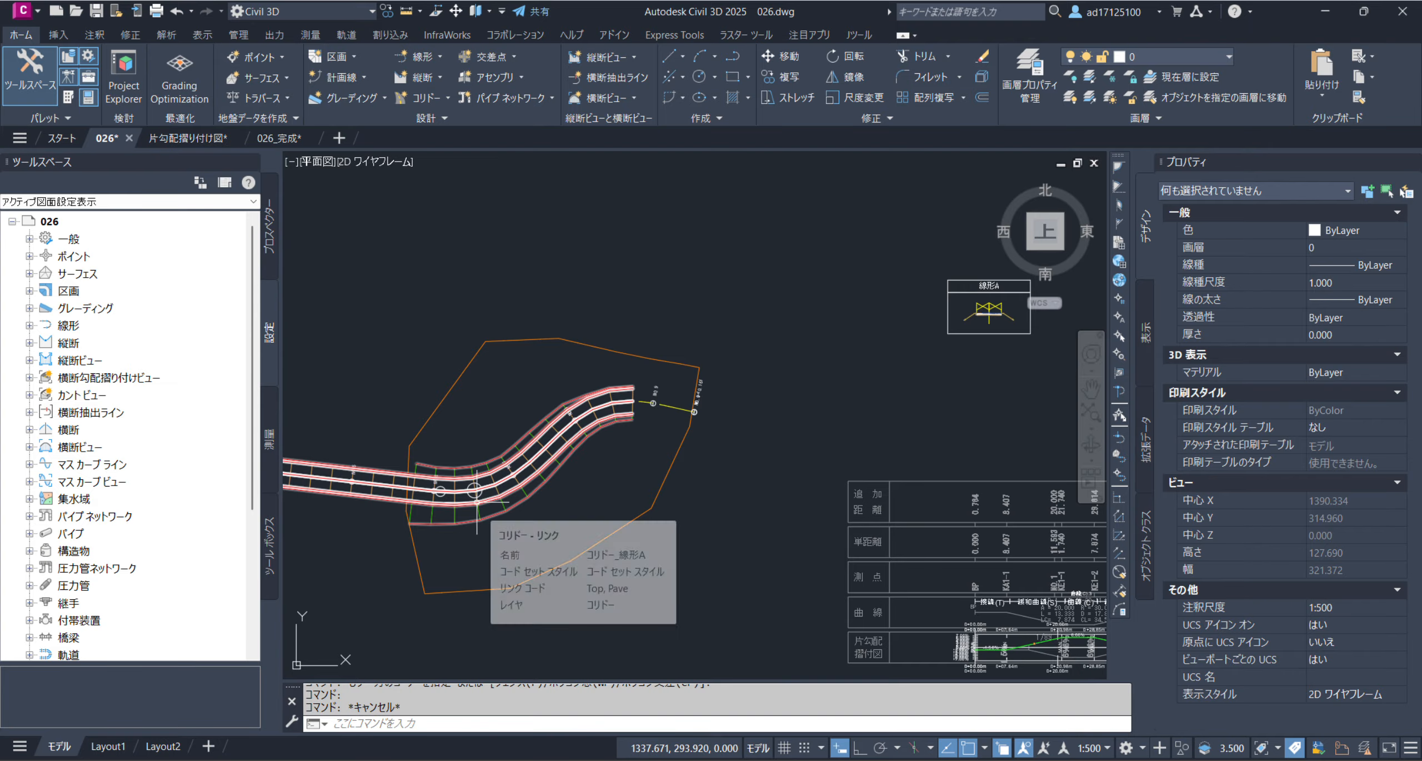
pyautogui.click(271, 264)
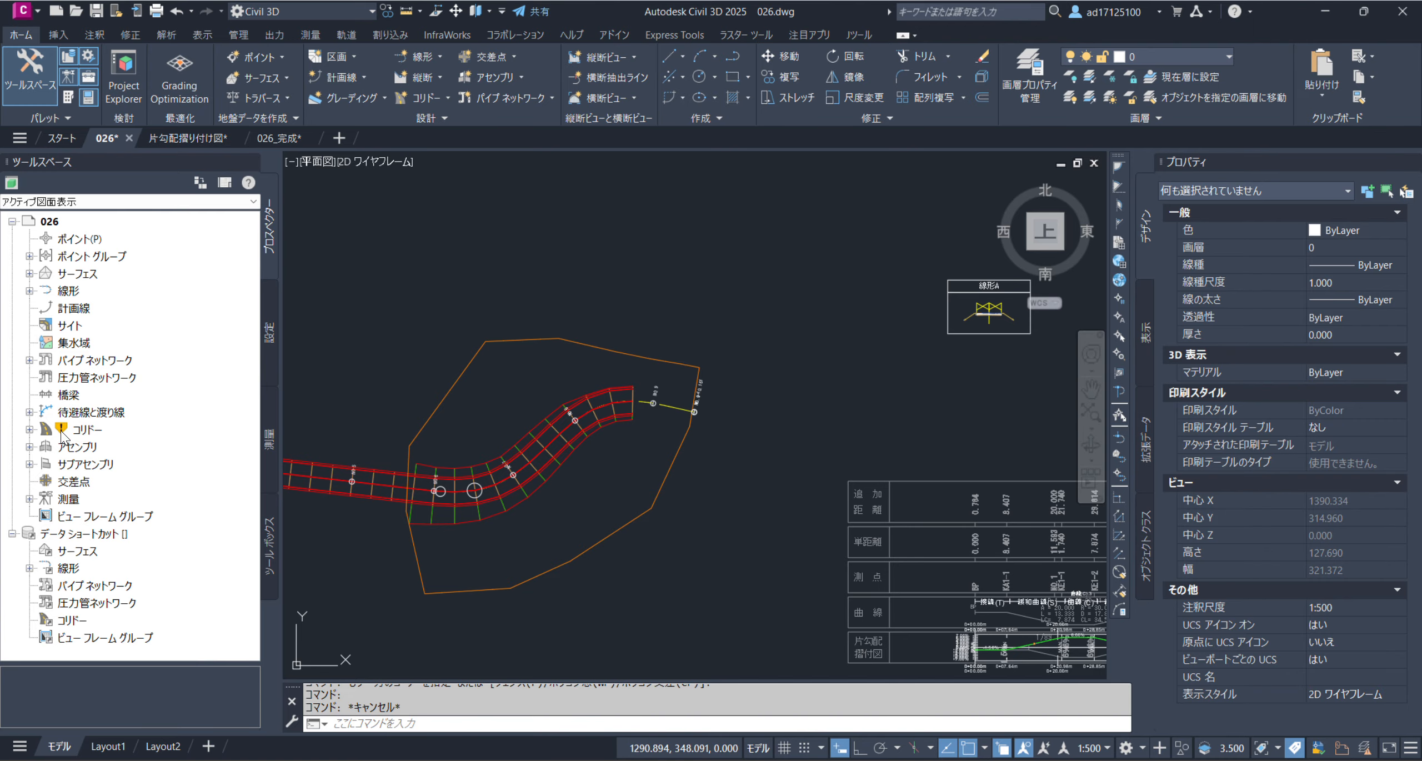
pyautogui.moveTo(64, 443)
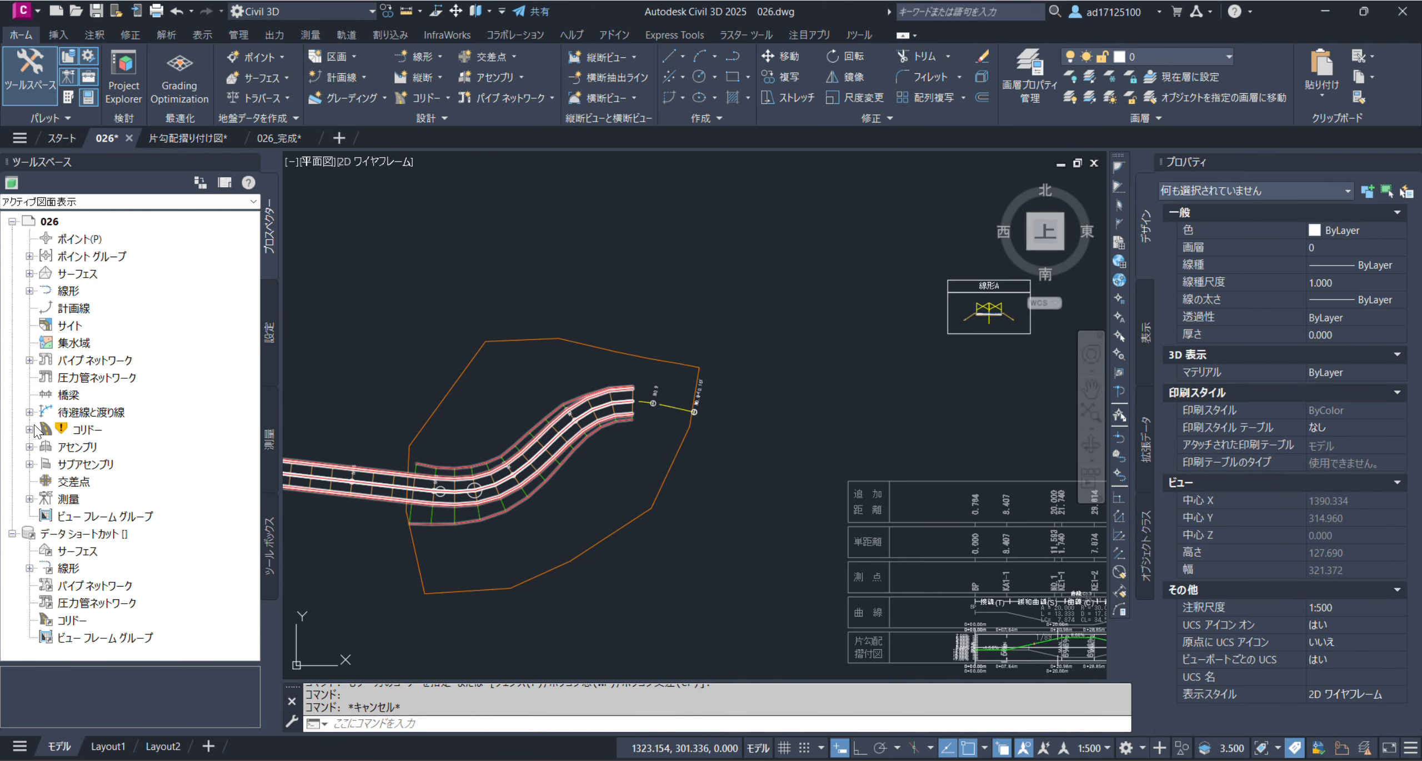
pyautogui.click(59, 606)
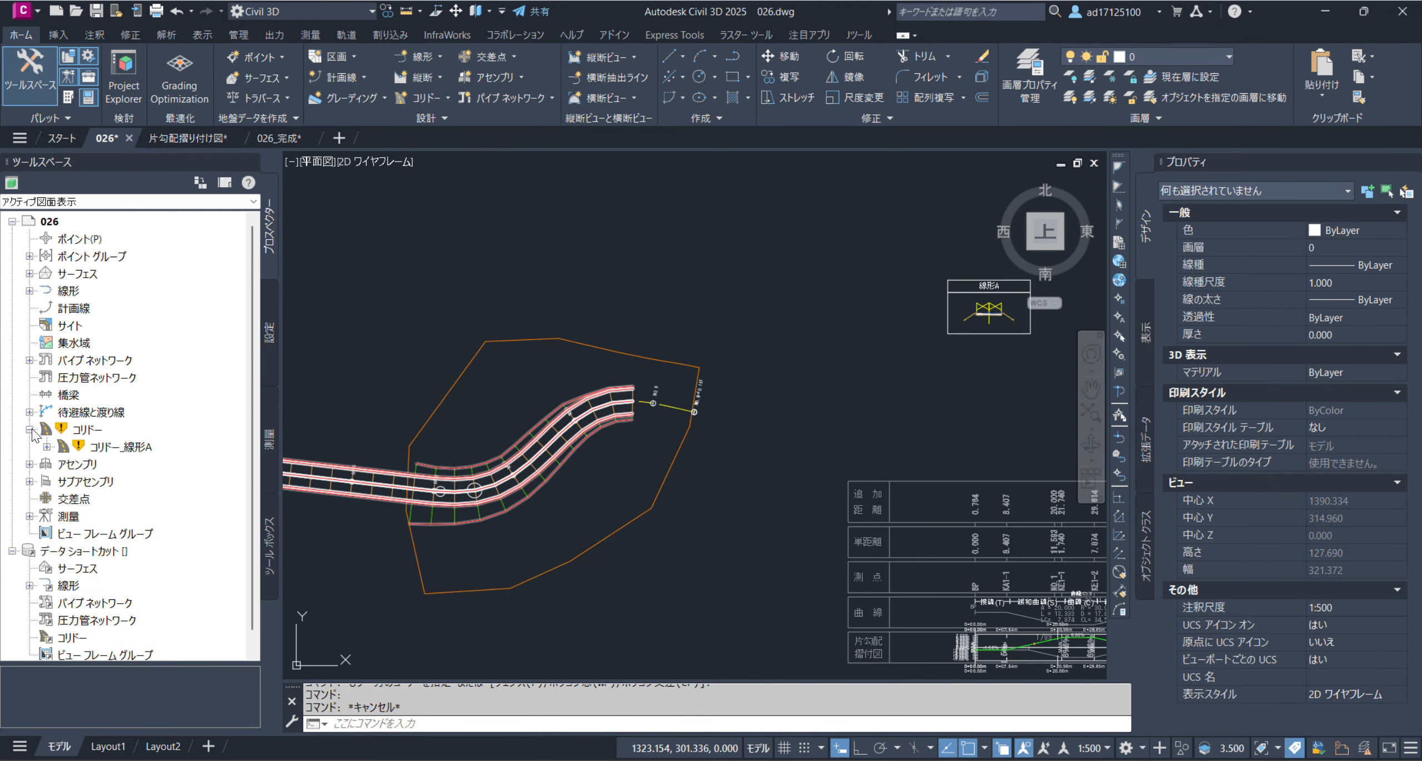
pyautogui.rightClick(96, 450)
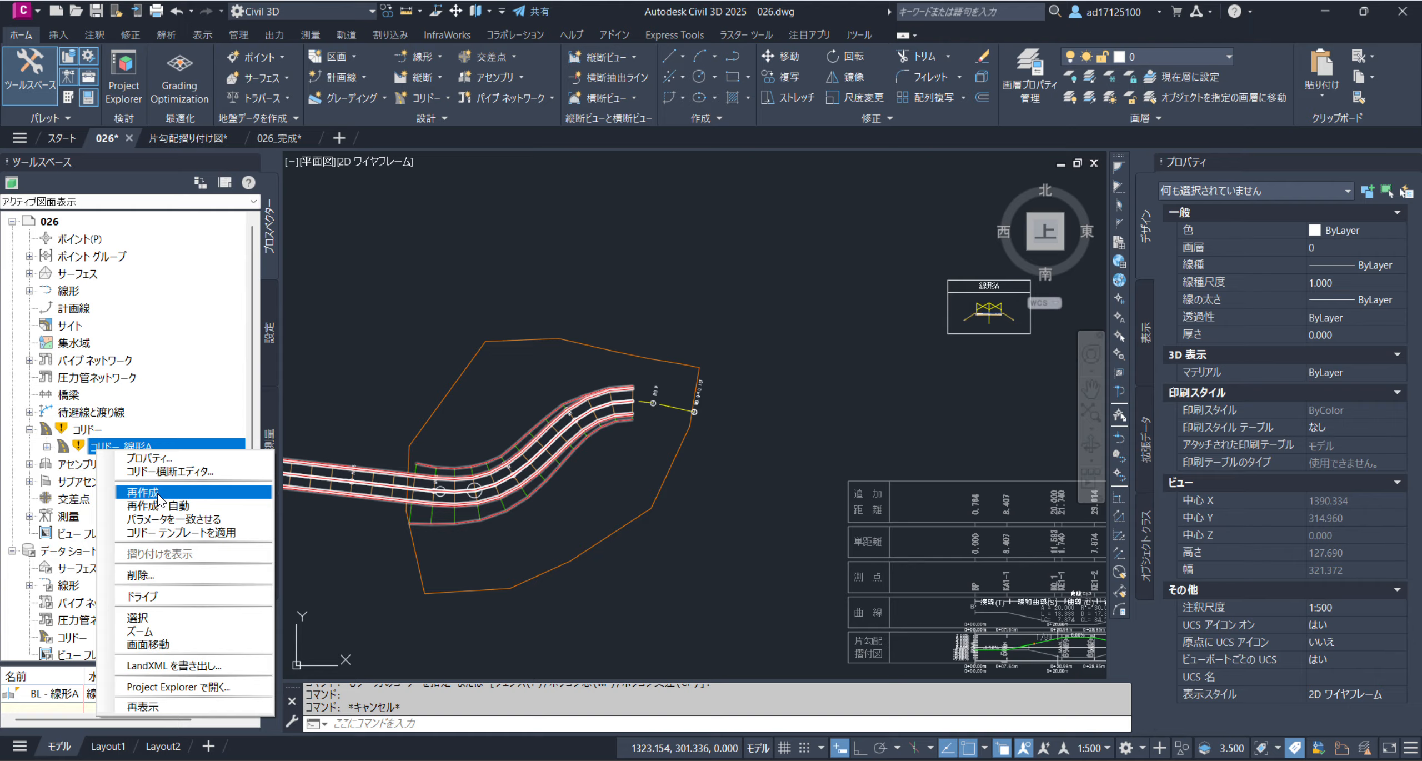
pyautogui.click(157, 494)
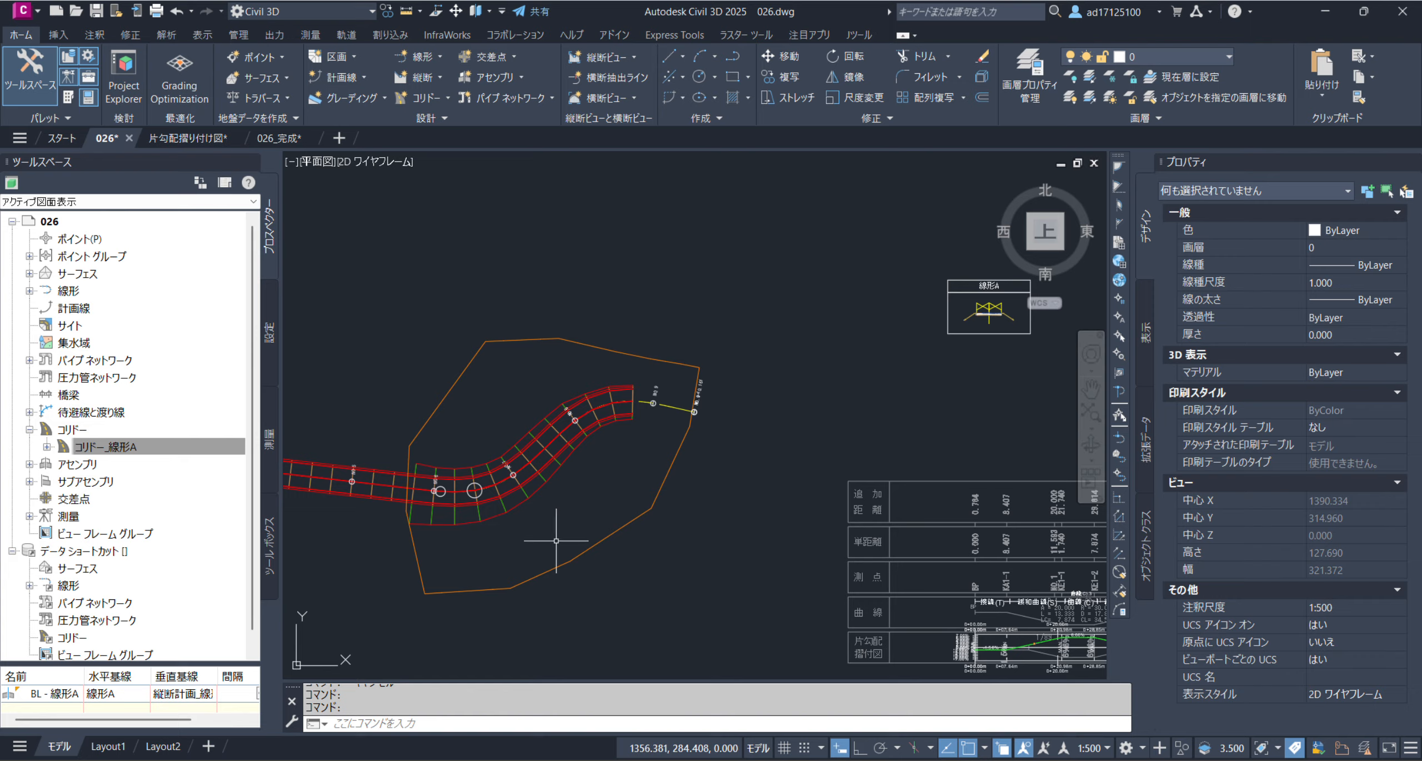
# Inspect the rebuilt コリドー_線形A corridor in 3D with the Object Viewer, checking the lane tilt along the curves, then close the viewer
pyautogui.scroll(-2, 658, 458)
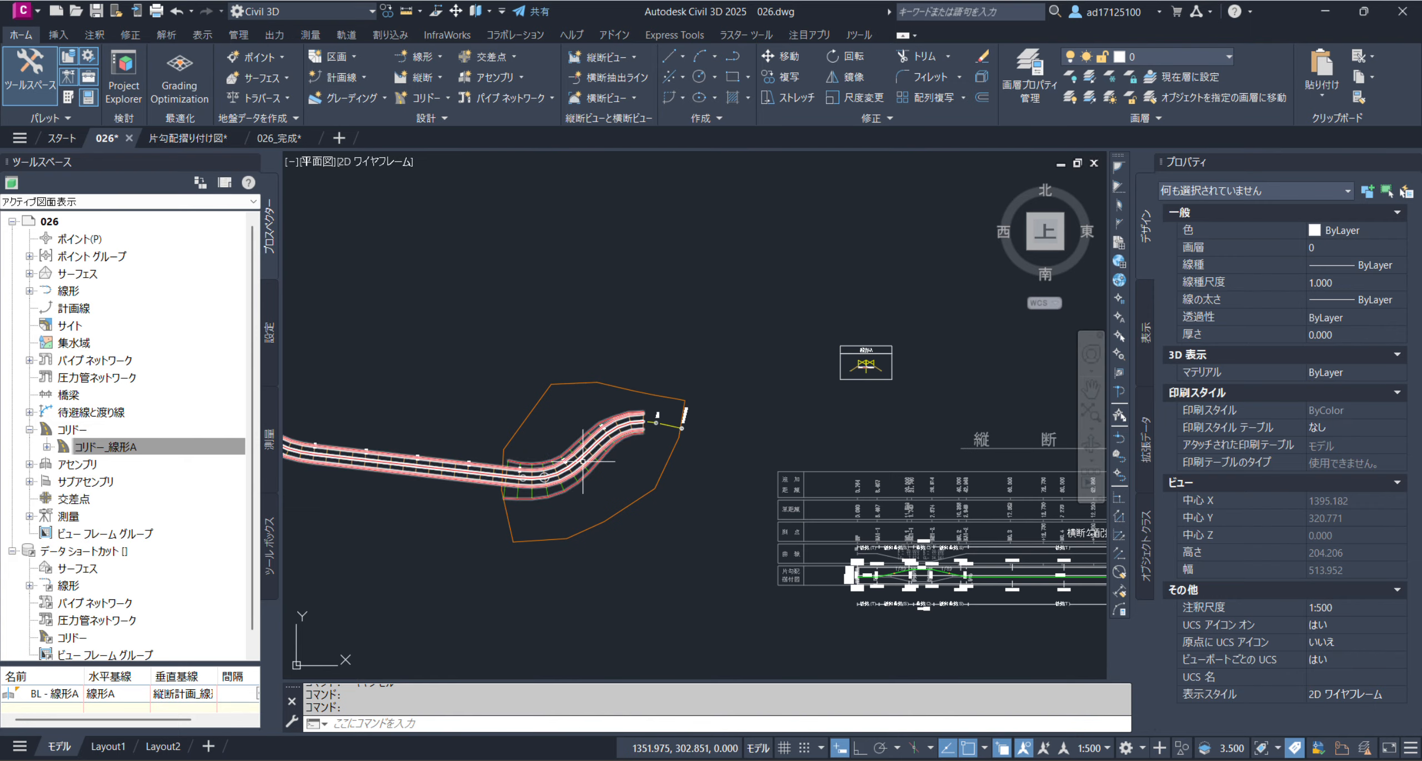
pyautogui.moveTo(558, 495)
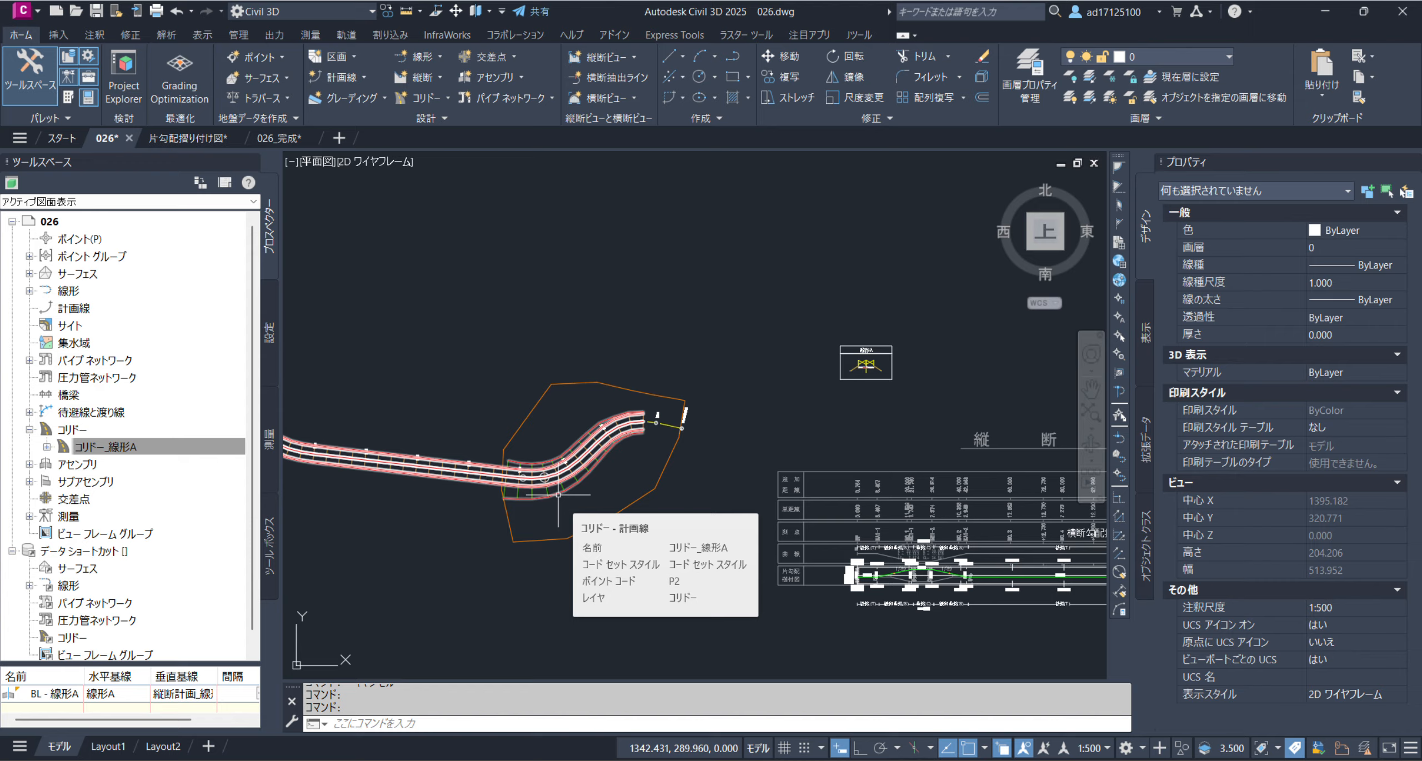
pyautogui.click(483, 473)
pyautogui.rightClick(600, 404)
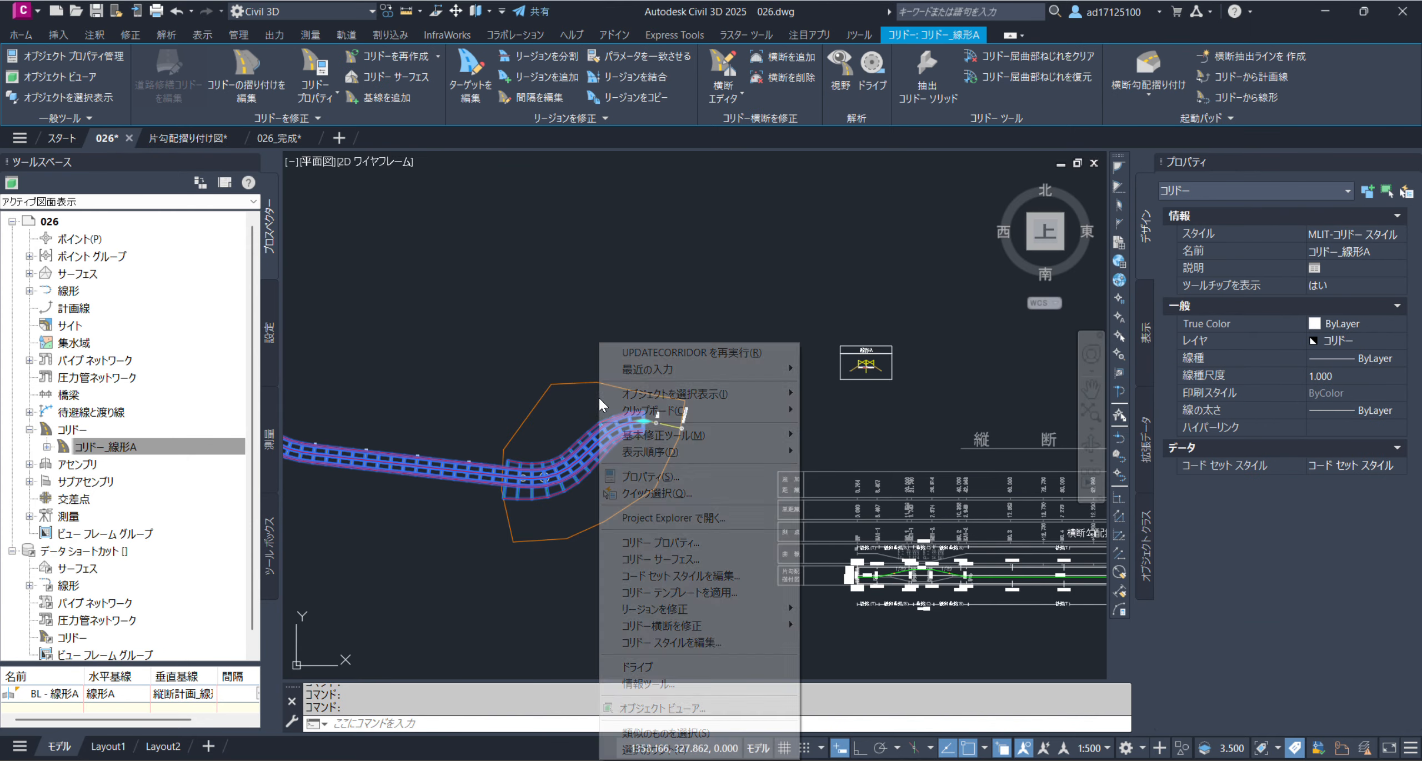
pyautogui.click(658, 710)
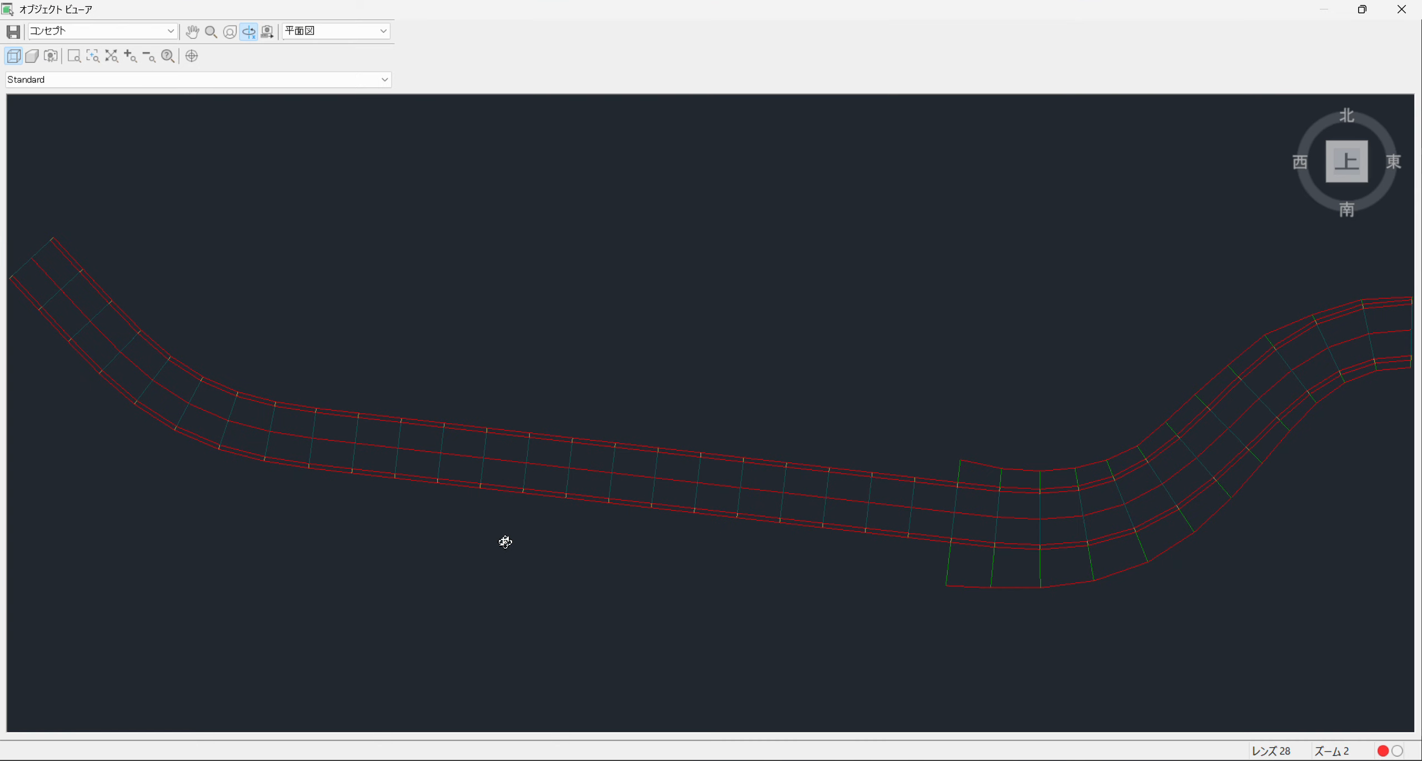
pyautogui.moveTo(501, 539); pyautogui.dragTo(830, 476)
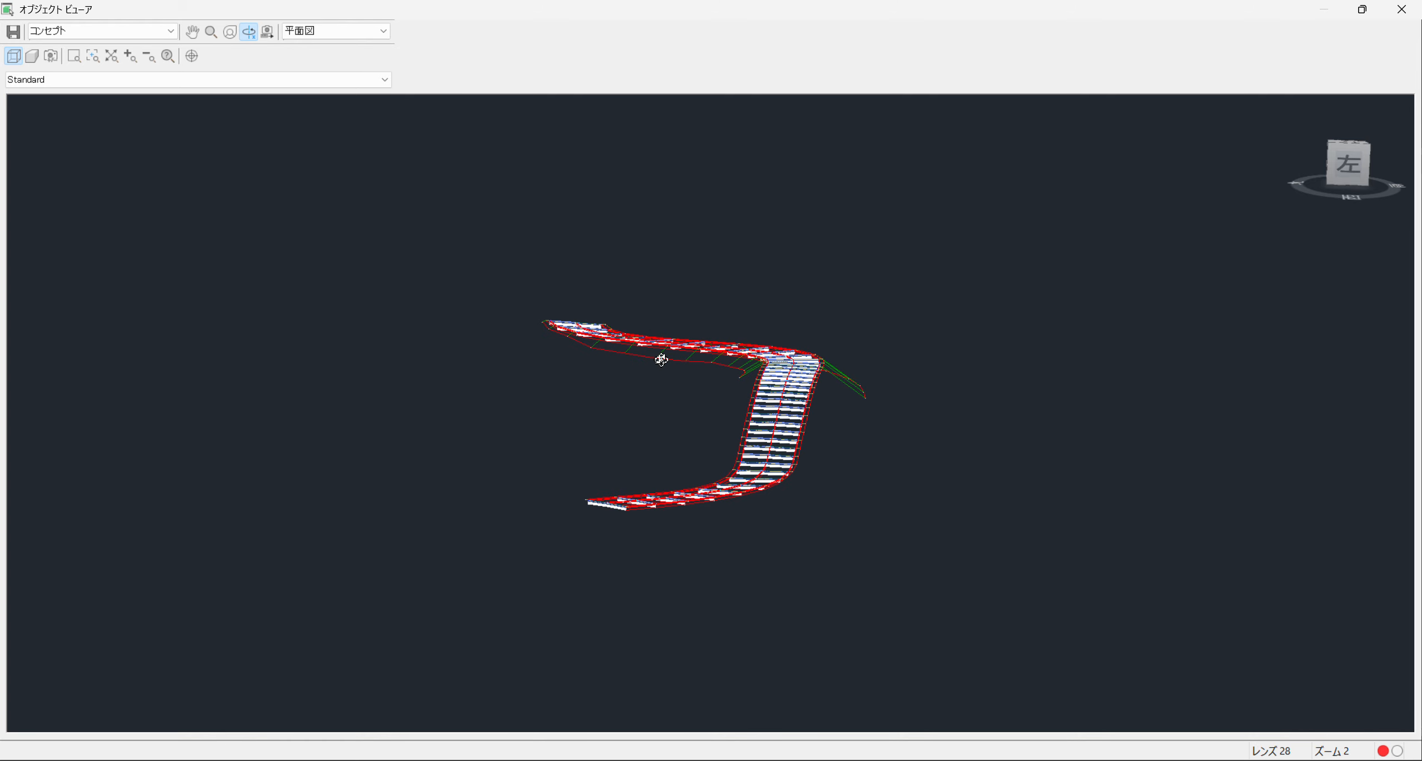
pyautogui.moveTo(661, 360)
pyautogui.mouseDown()
pyautogui.moveTo(739, 364)
pyautogui.moveTo(676, 374)
pyautogui.mouseUp()
pyautogui.scroll(3, 914, 316)
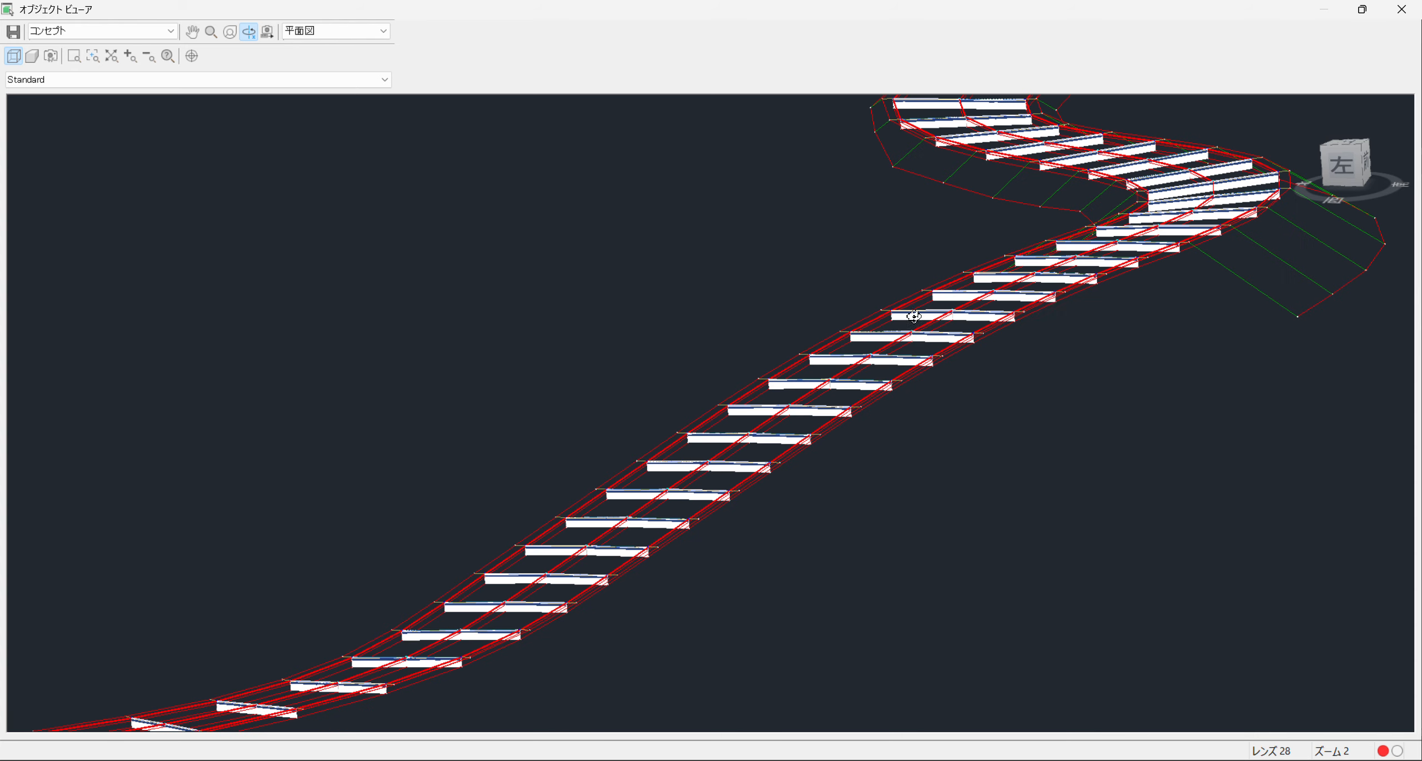
pyautogui.moveTo(914, 316); pyautogui.dragTo(850, 604)
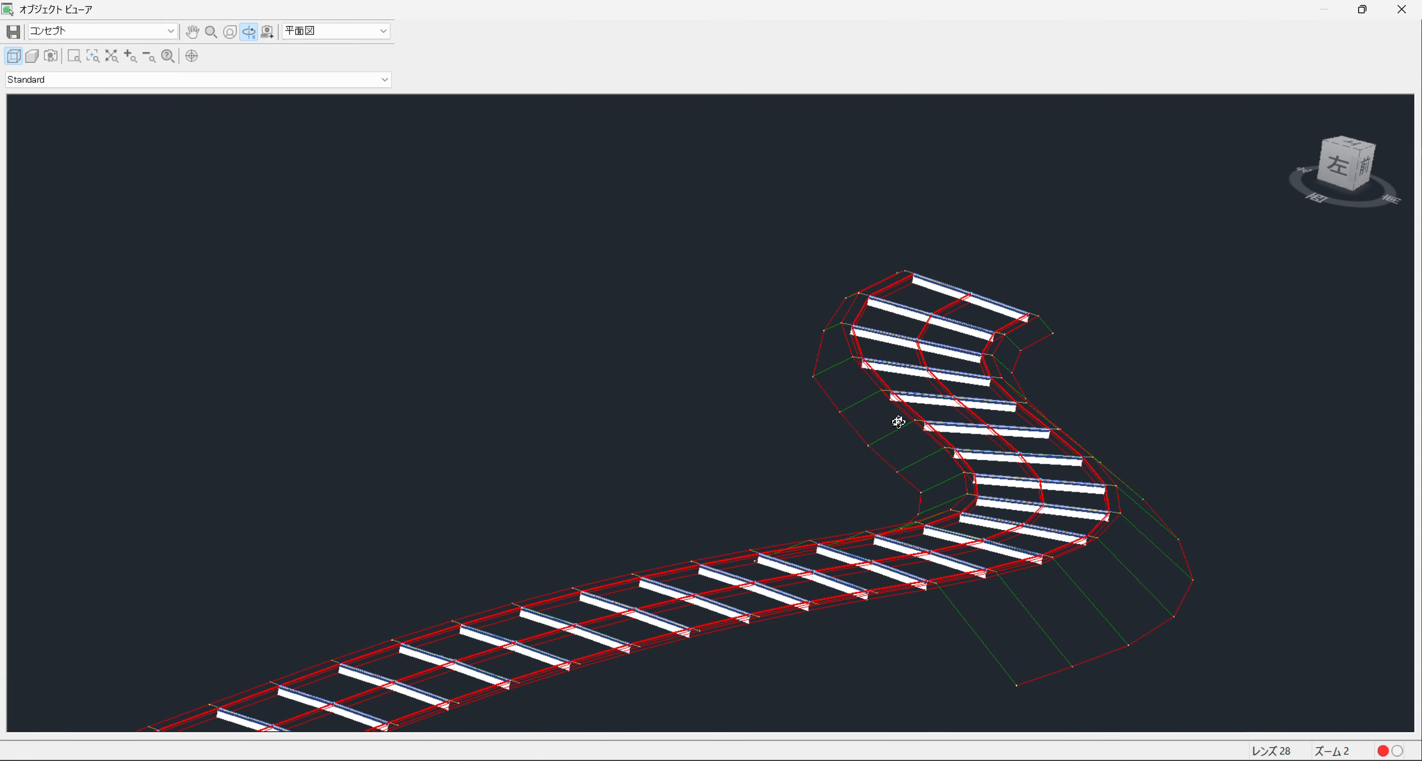
pyautogui.press('Escape')
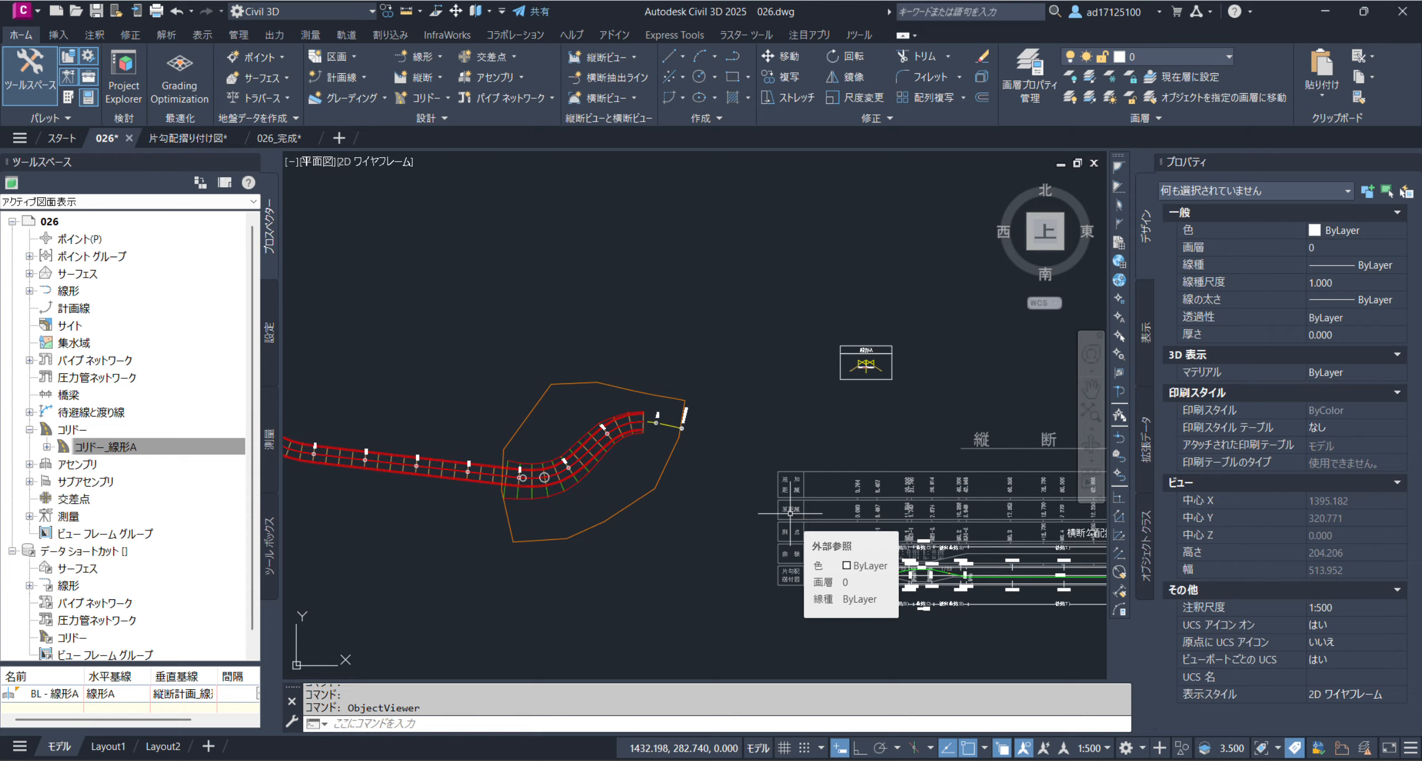
# Select コリドー_線形A in the plan view and open it in the Section Editor (横断エディタ)
pyautogui.scroll(2, 525, 493)
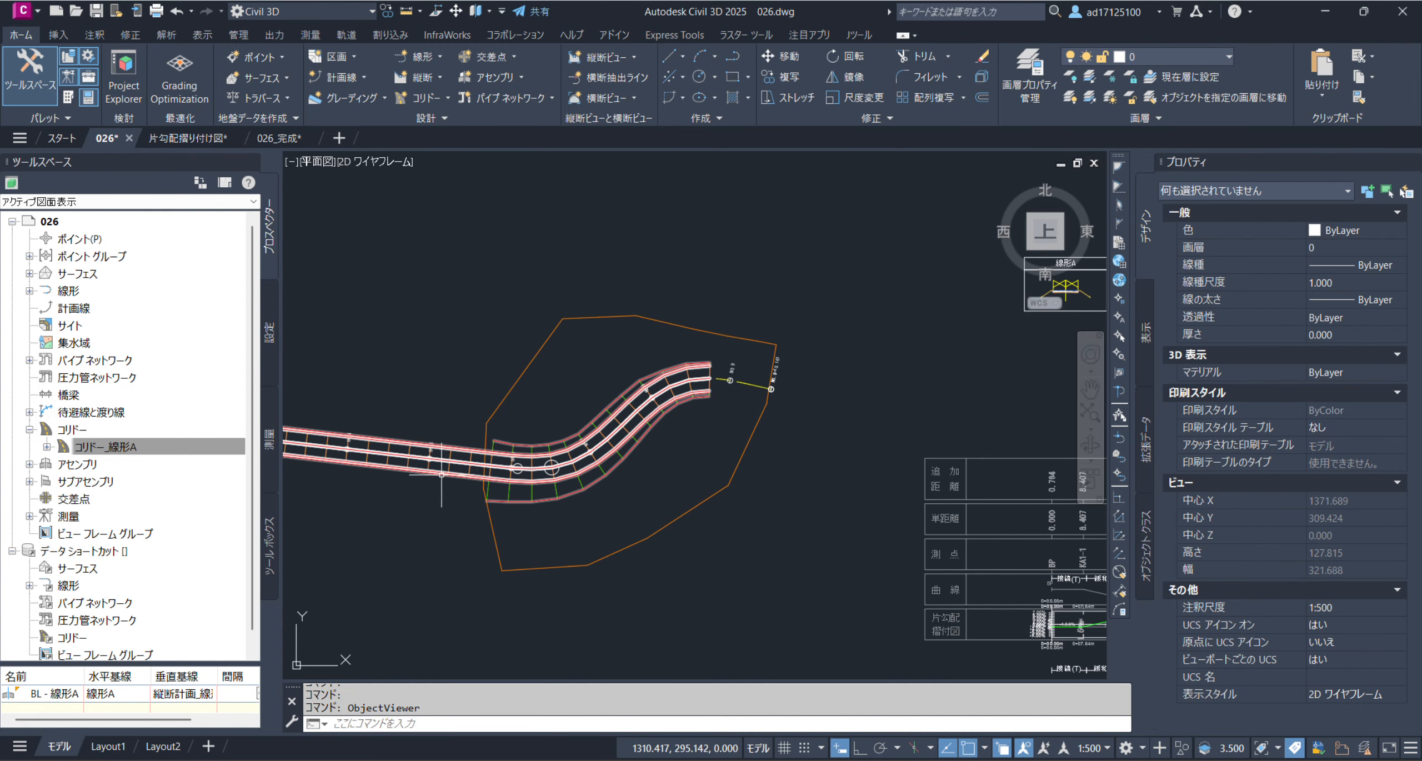
pyautogui.click(469, 456)
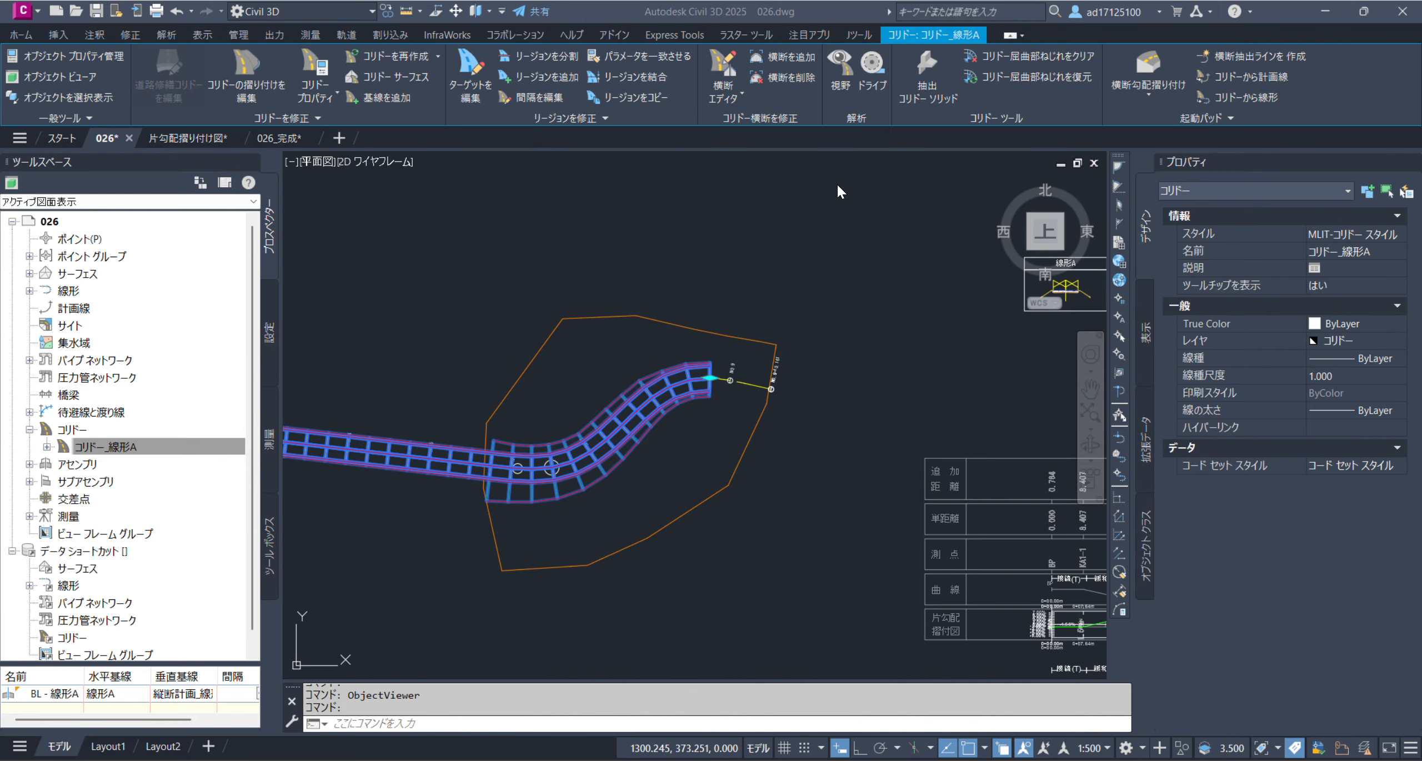
pyautogui.click(772, 191)
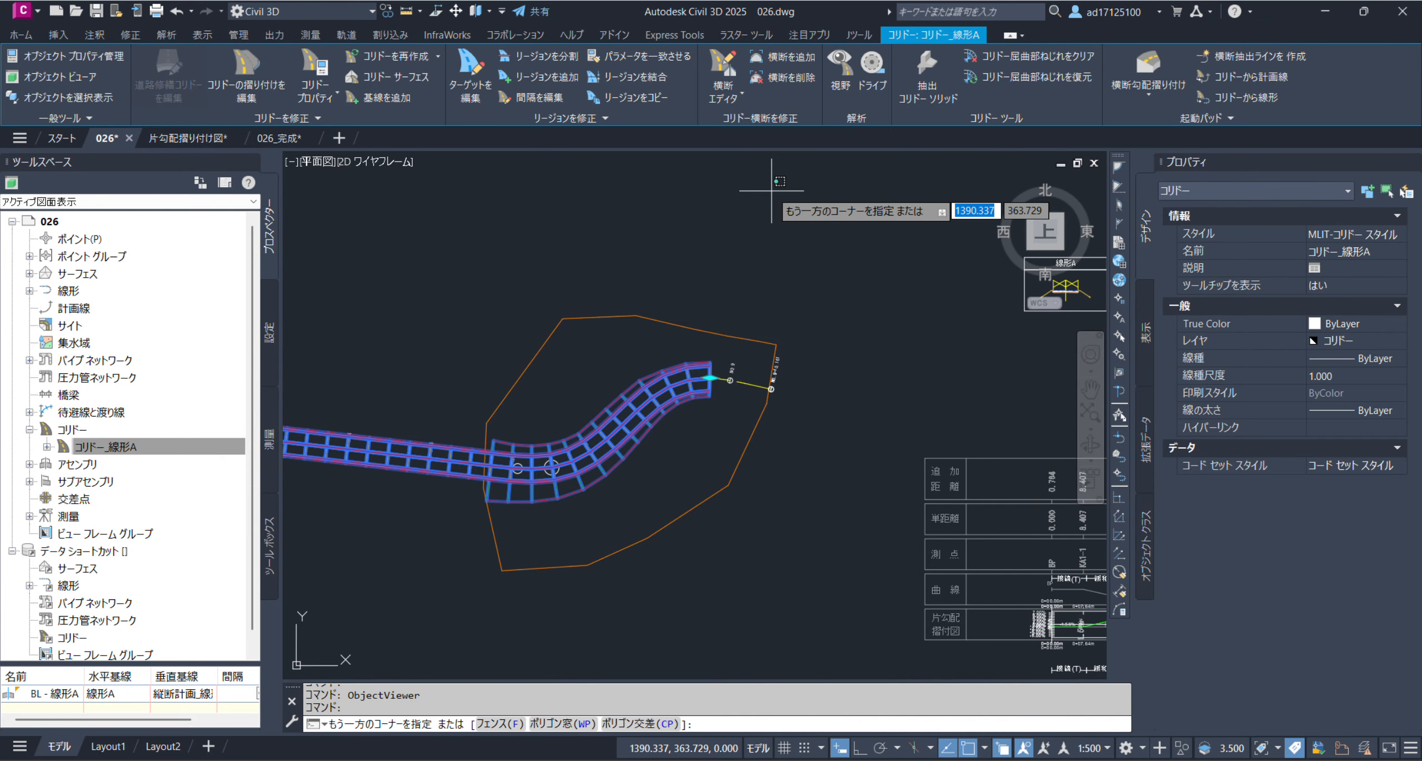
pyautogui.click(720, 210)
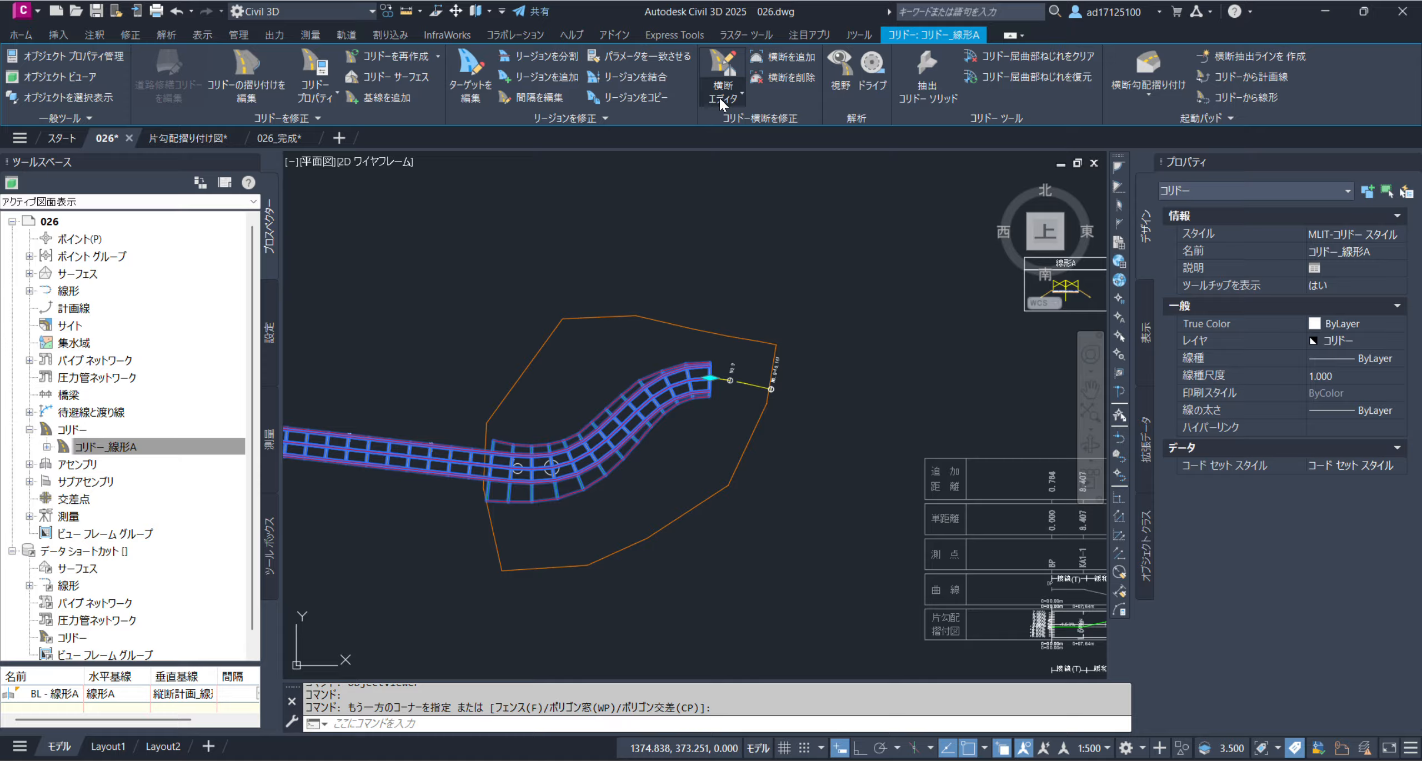
pyautogui.click(726, 140)
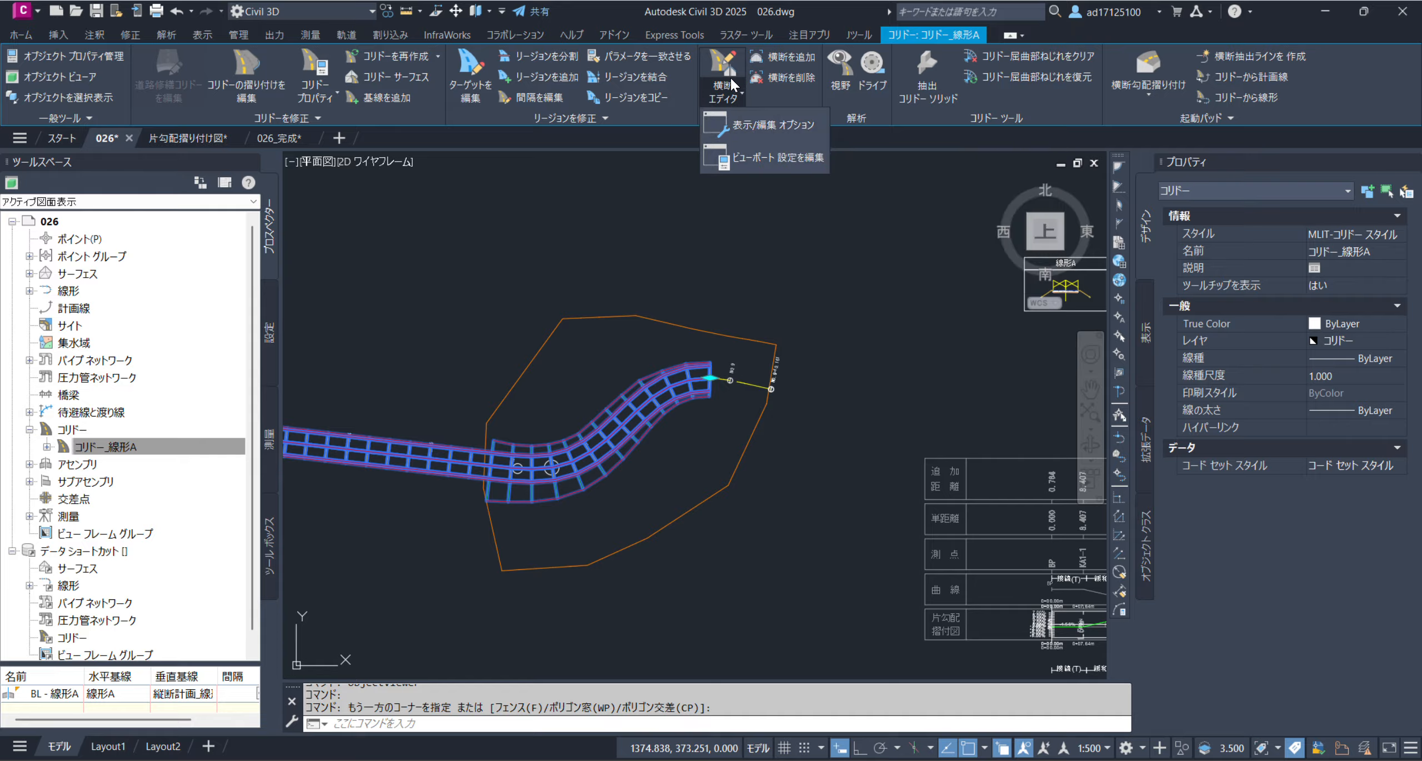
pyautogui.click(722, 100)
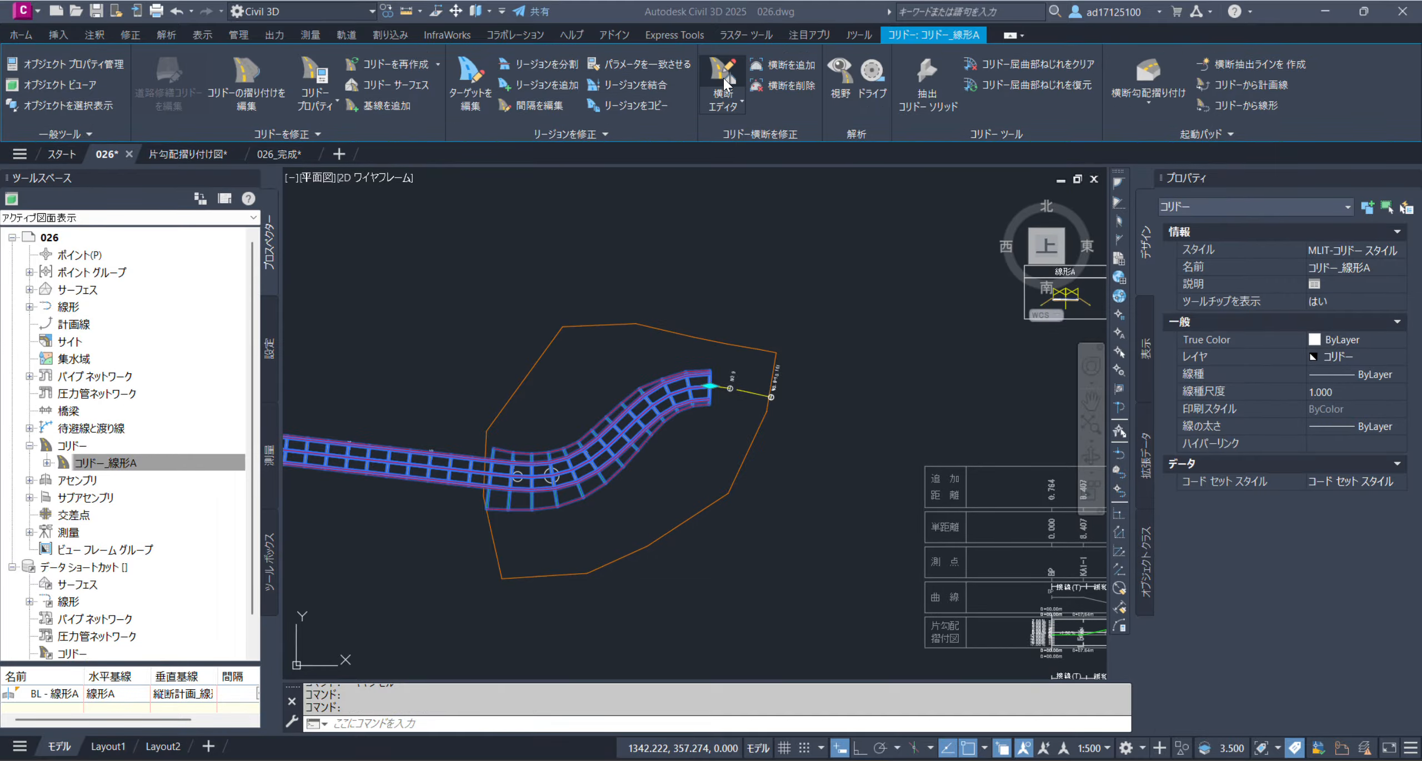
pyautogui.click(721, 74)
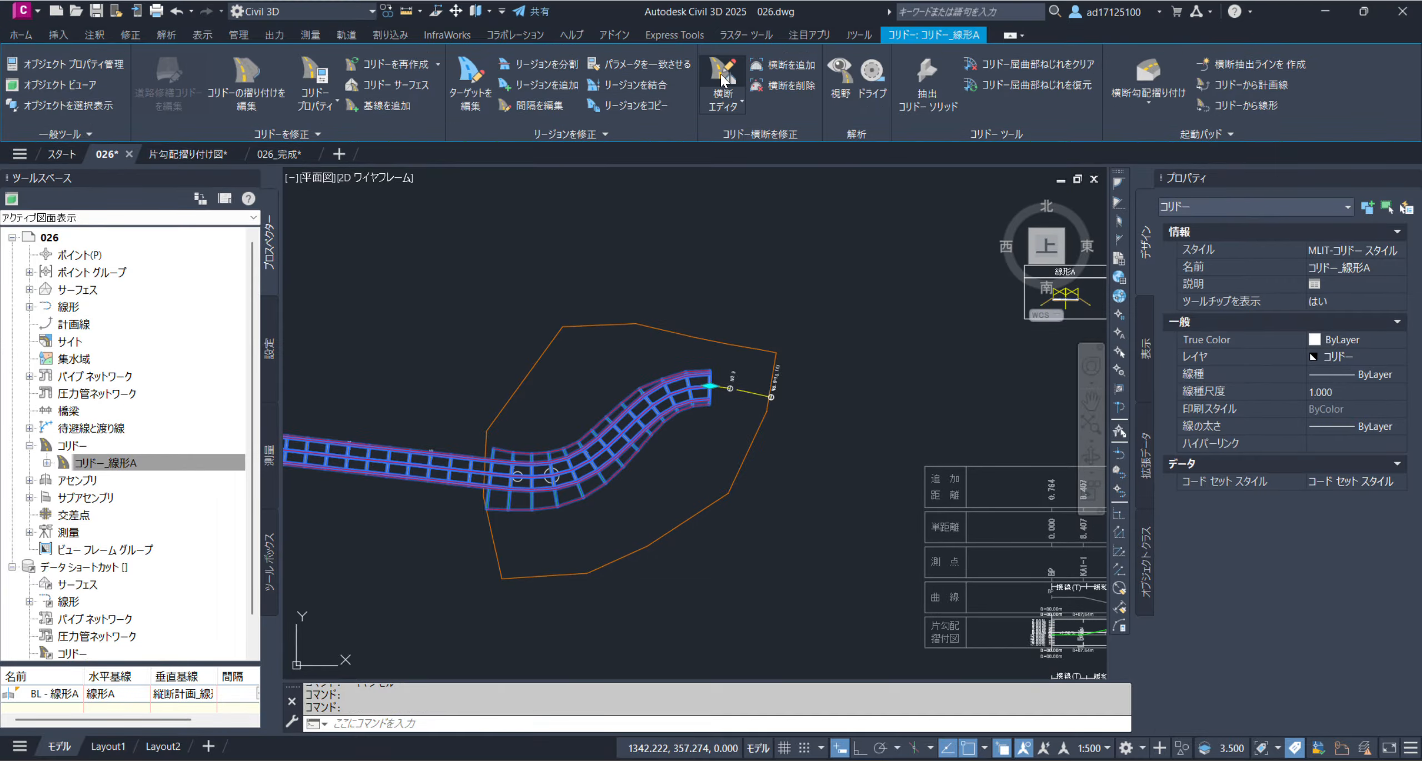
pyautogui.click(722, 75)
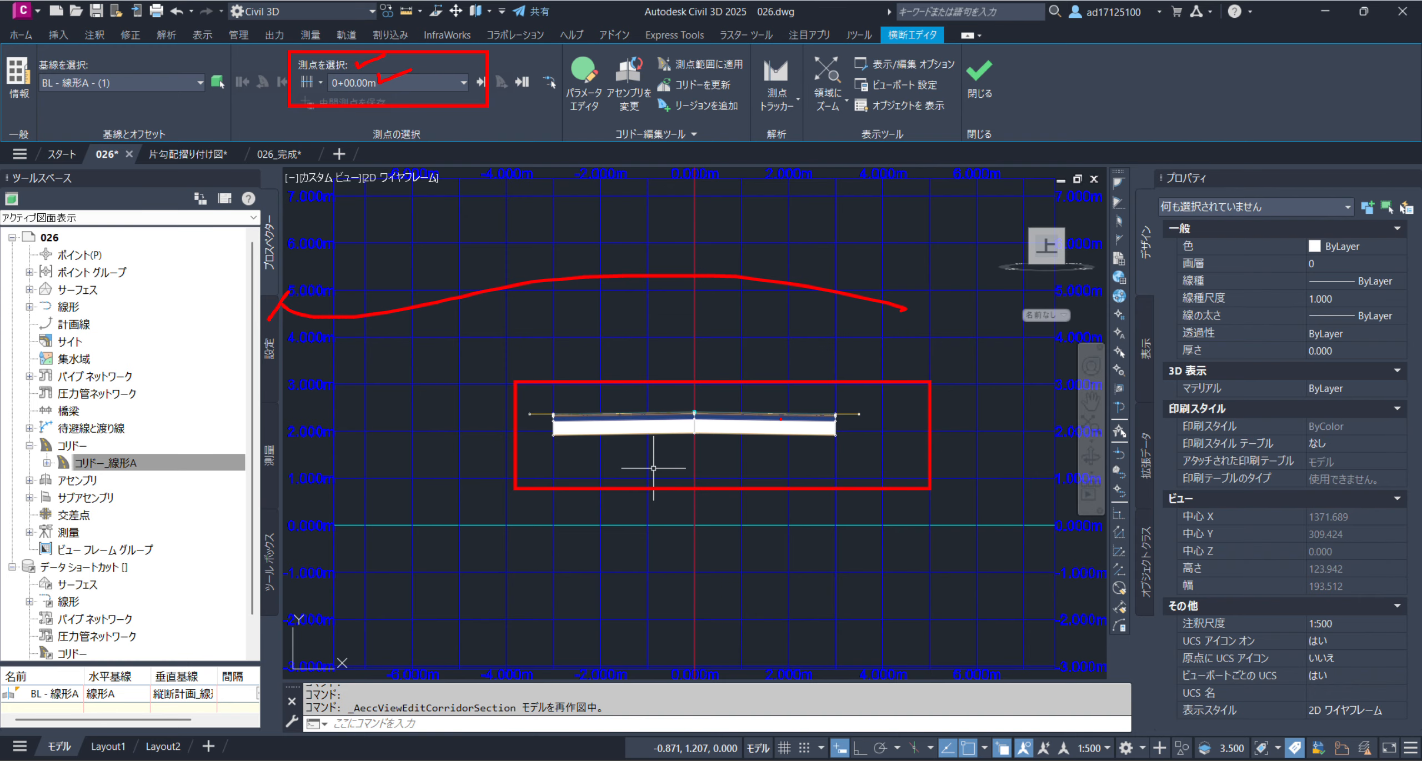
# Show the corridor cross section at station 1+30.00m and examine the slope of the left and right lanes
pyautogui.click(416, 80)
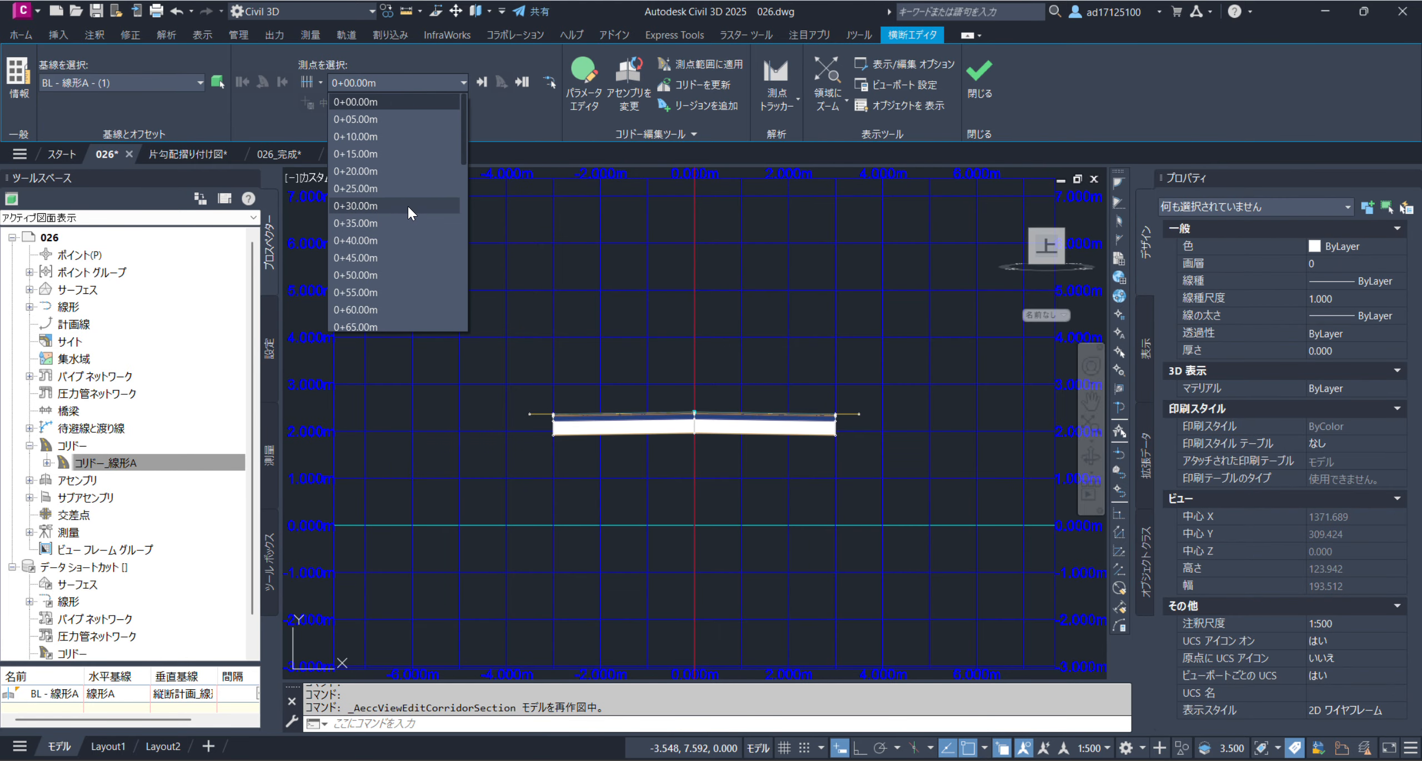
pyautogui.scroll(-6, 409, 223)
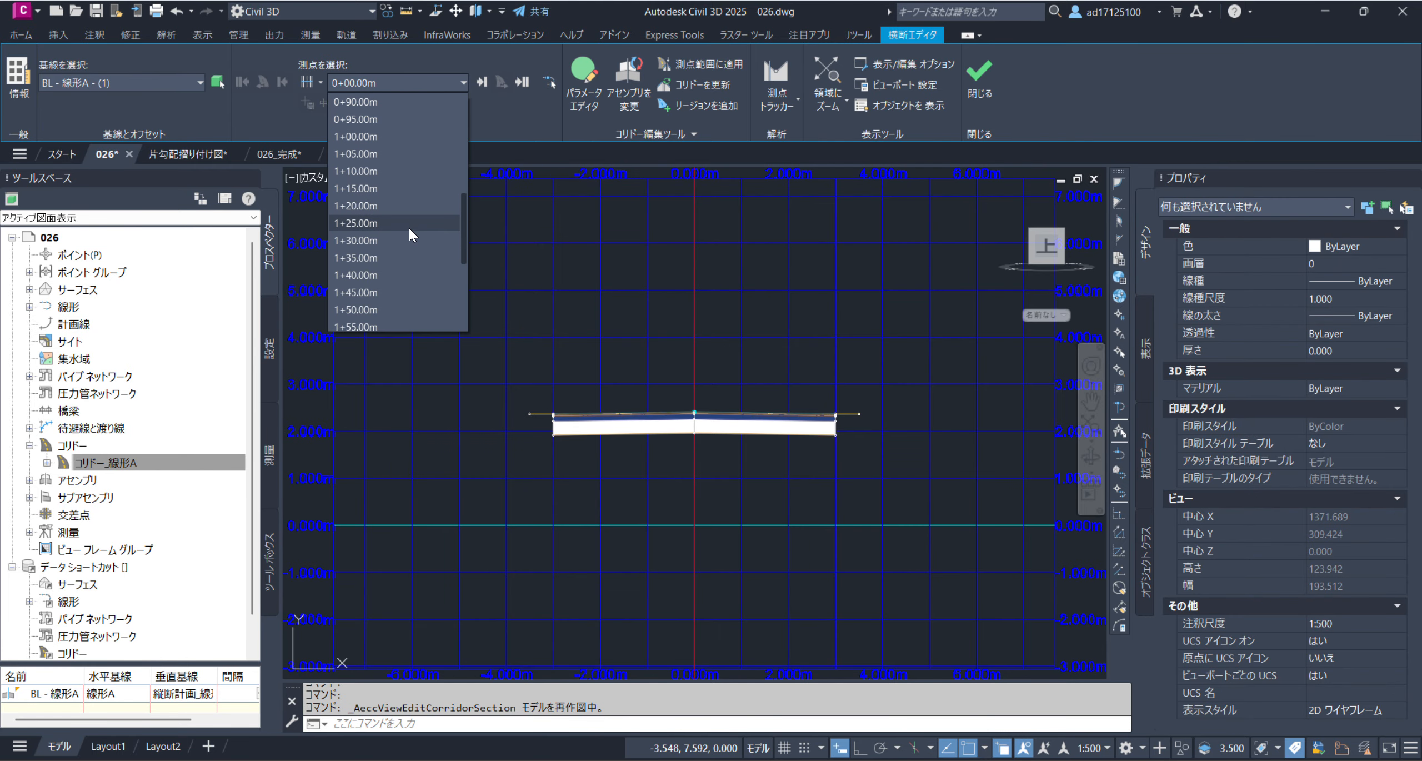
pyautogui.click(360, 240)
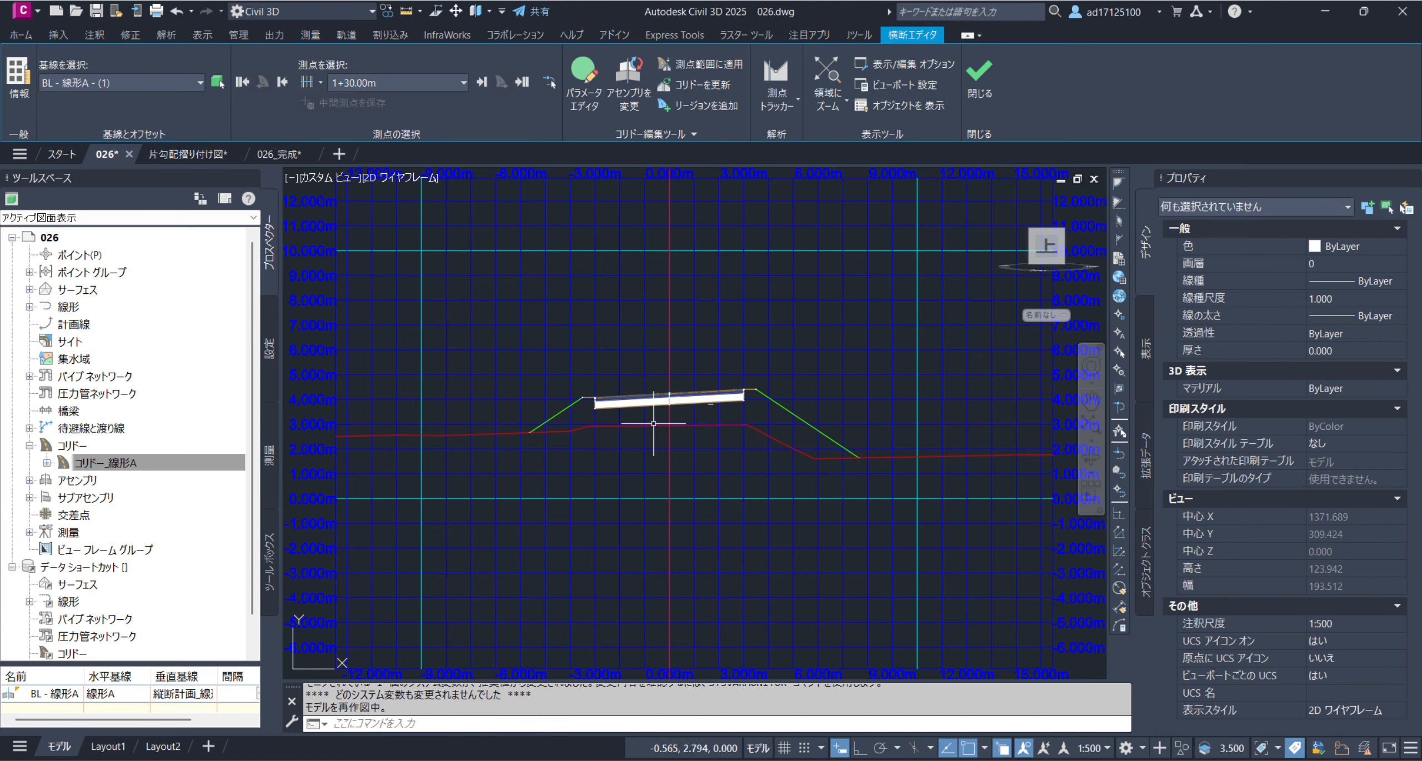
pyautogui.moveTo(657, 454)
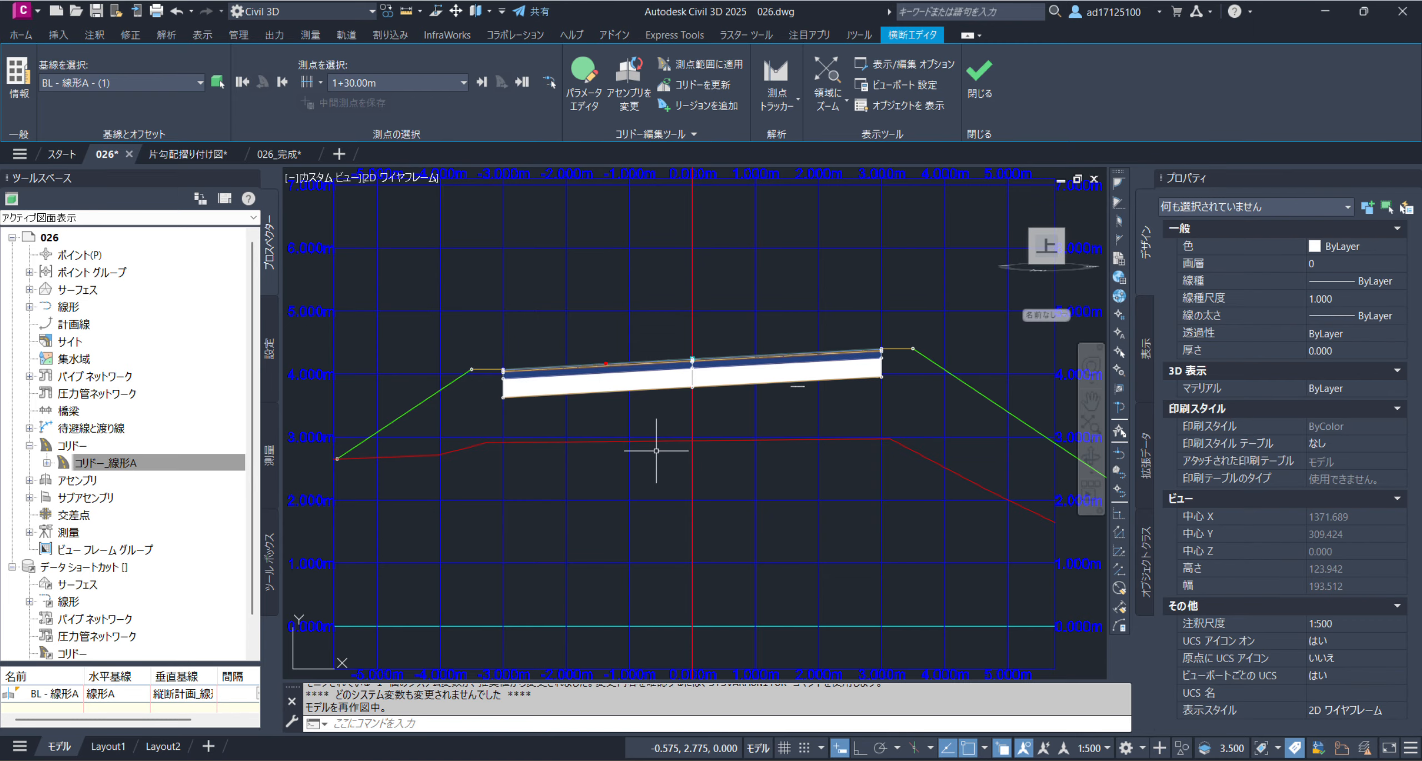
pyautogui.moveTo(644, 346)
pyautogui.mouseDown()
pyautogui.moveTo(547, 357)
pyautogui.moveTo(585, 360)
pyautogui.mouseUp()
pyautogui.moveTo(718, 352); pyautogui.dragTo(879, 340)
# Switch the cross section to station 1+55.00m and examine the lane slopes up close
pyautogui.click(416, 84)
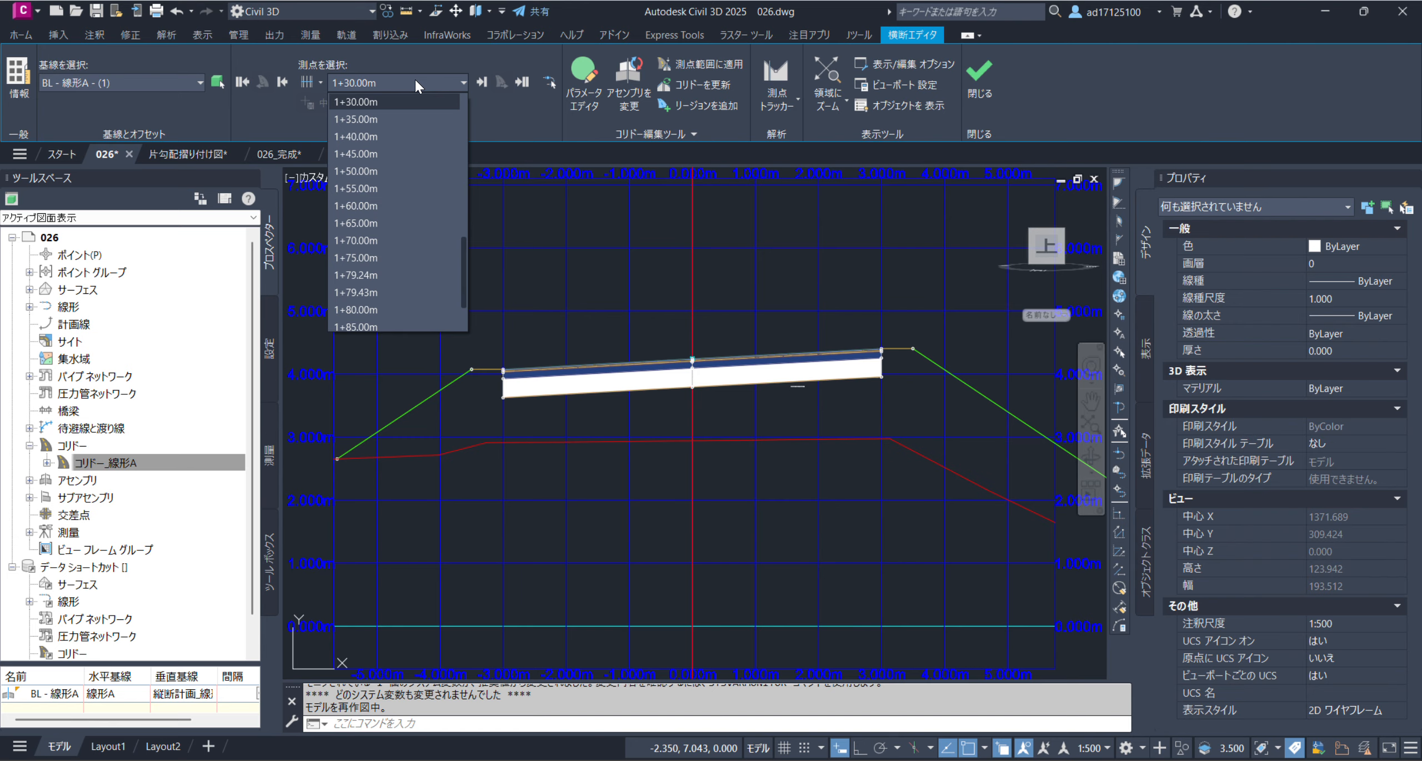
pyautogui.click(364, 188)
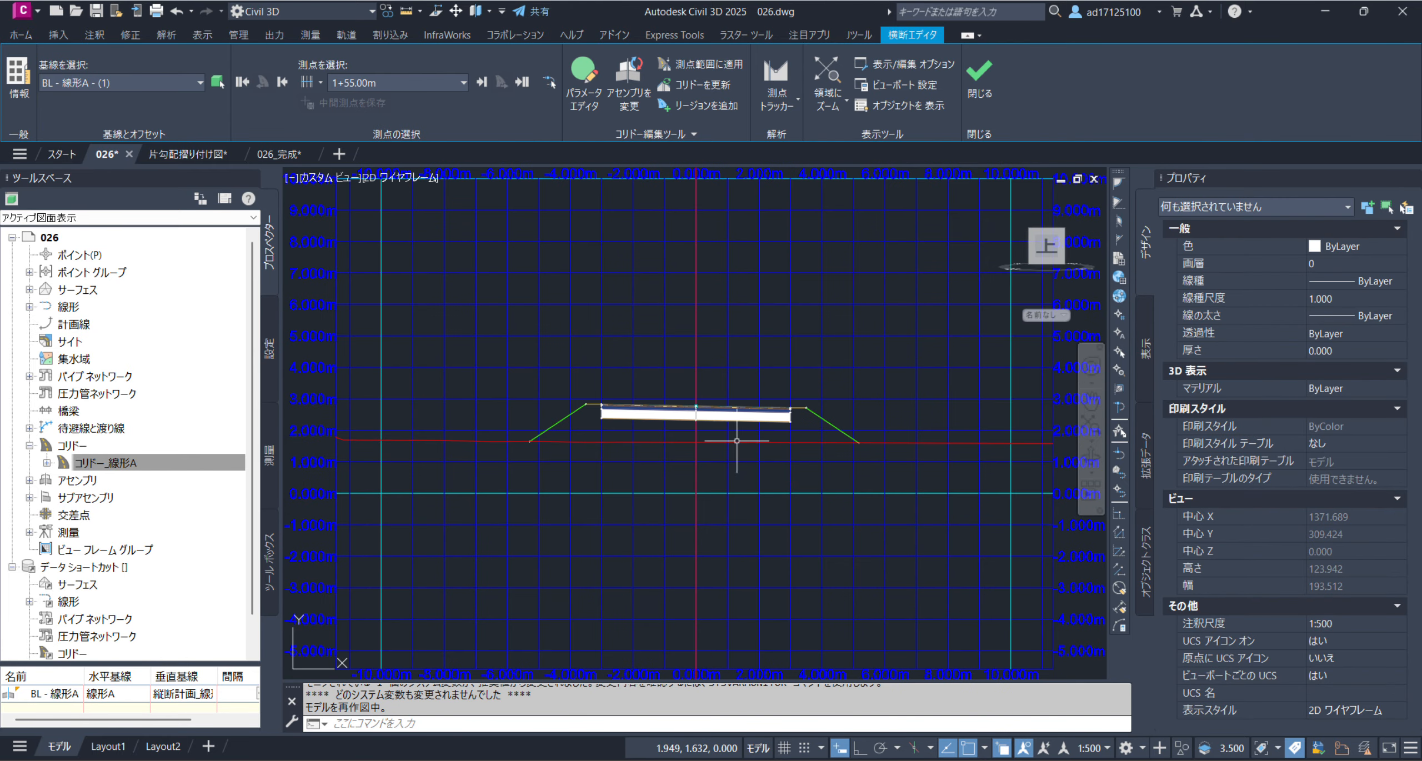
pyautogui.scroll(4, 709, 408)
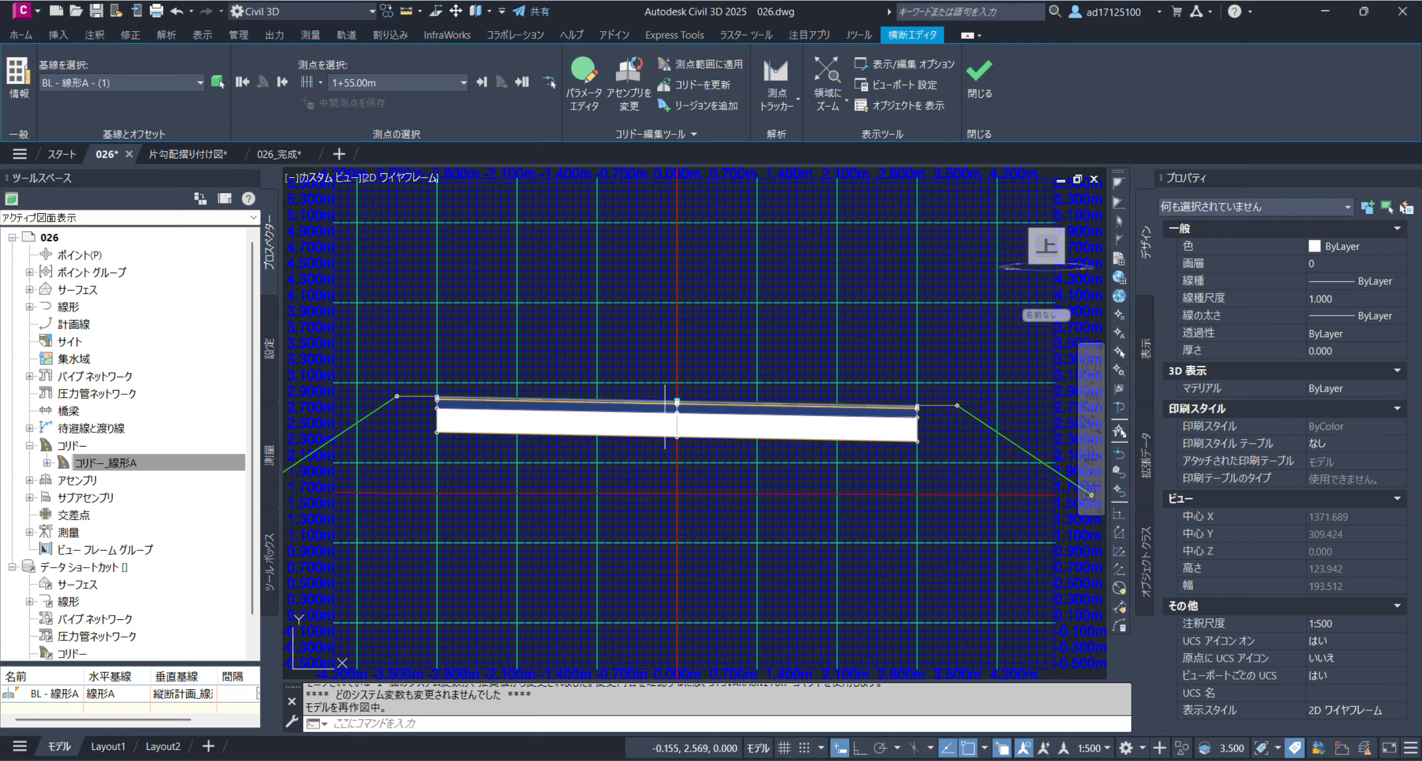
# Step through the cross sections at stations 1+79.43m, 1+60.00m and 1+25.00m to compare the lane slopes
pyautogui.click(370, 84)
pyautogui.click(373, 234)
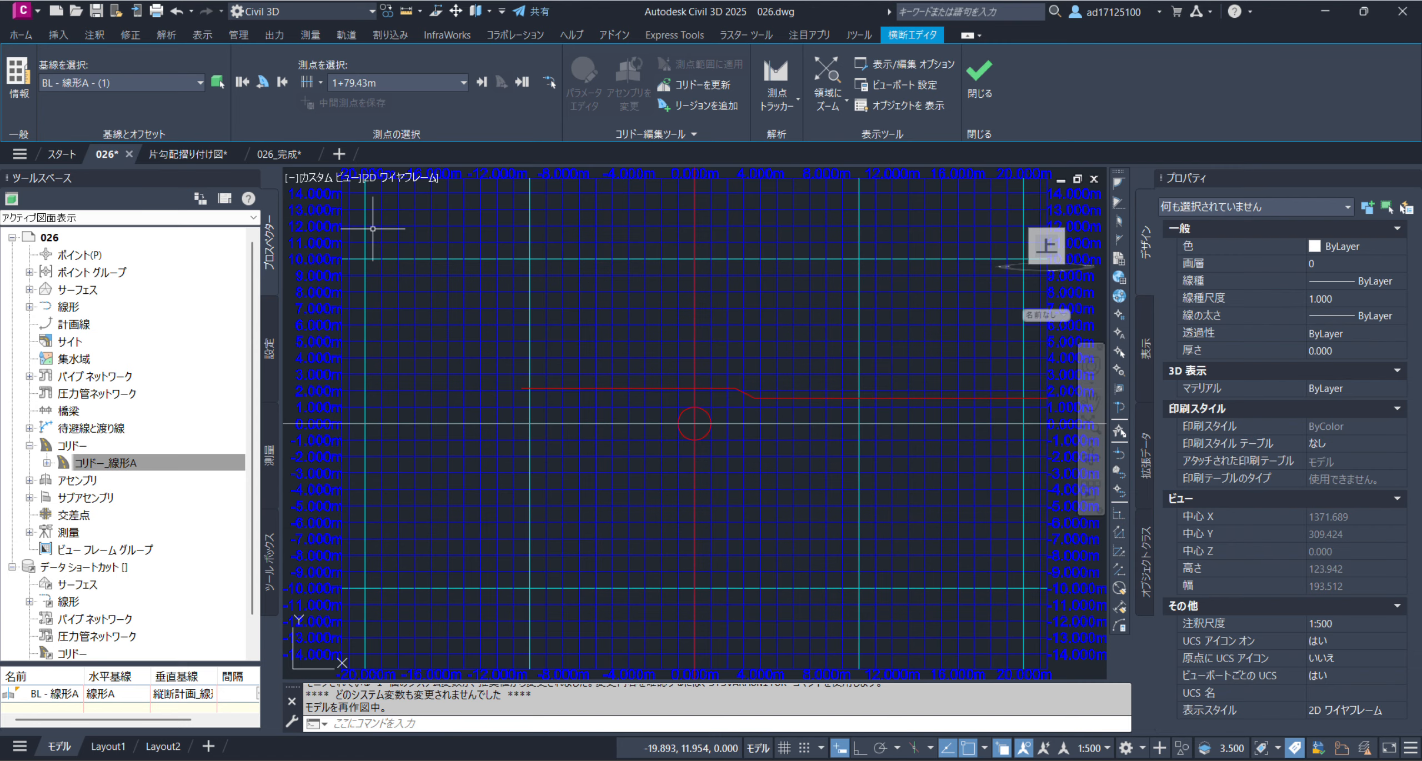
pyautogui.click(383, 83)
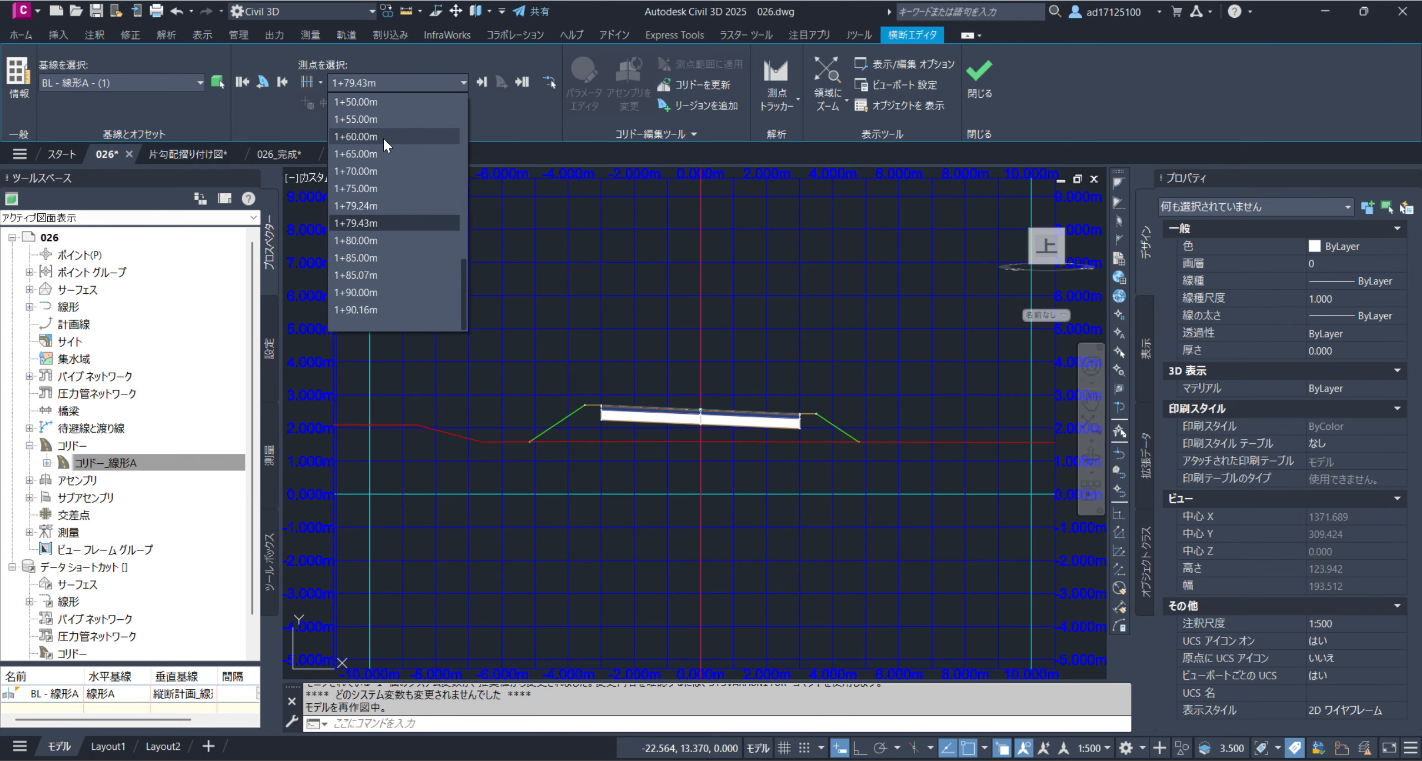
pyautogui.click(383, 136)
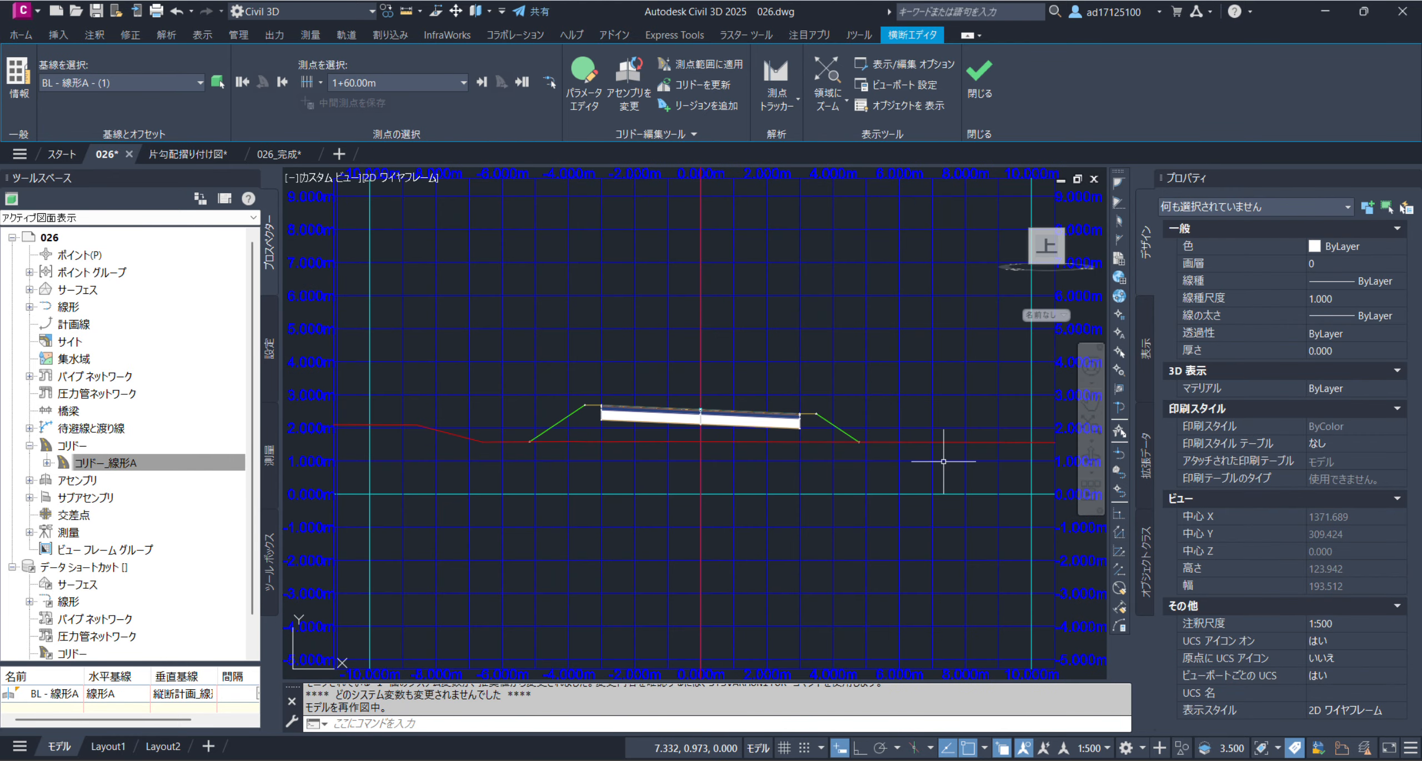
pyautogui.click(389, 84)
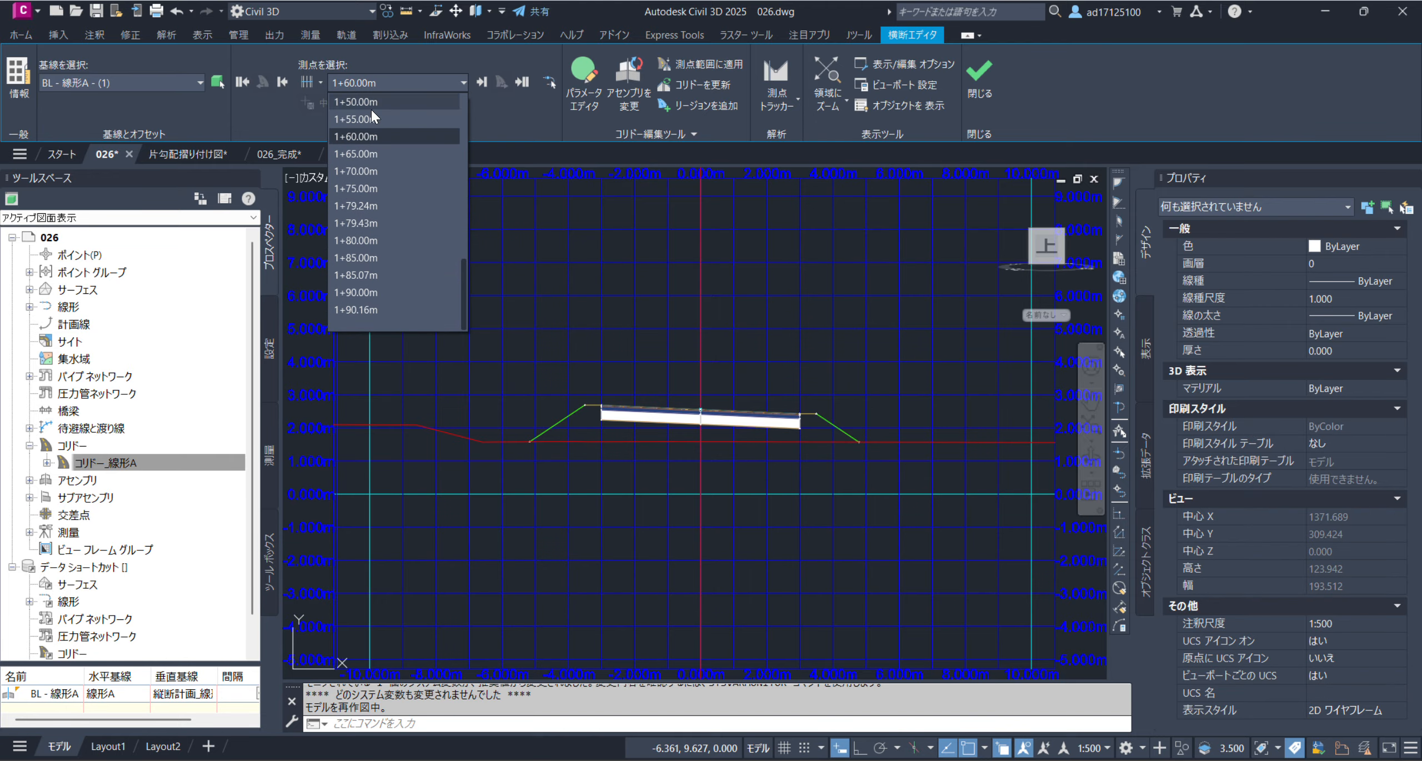
pyautogui.click(367, 123)
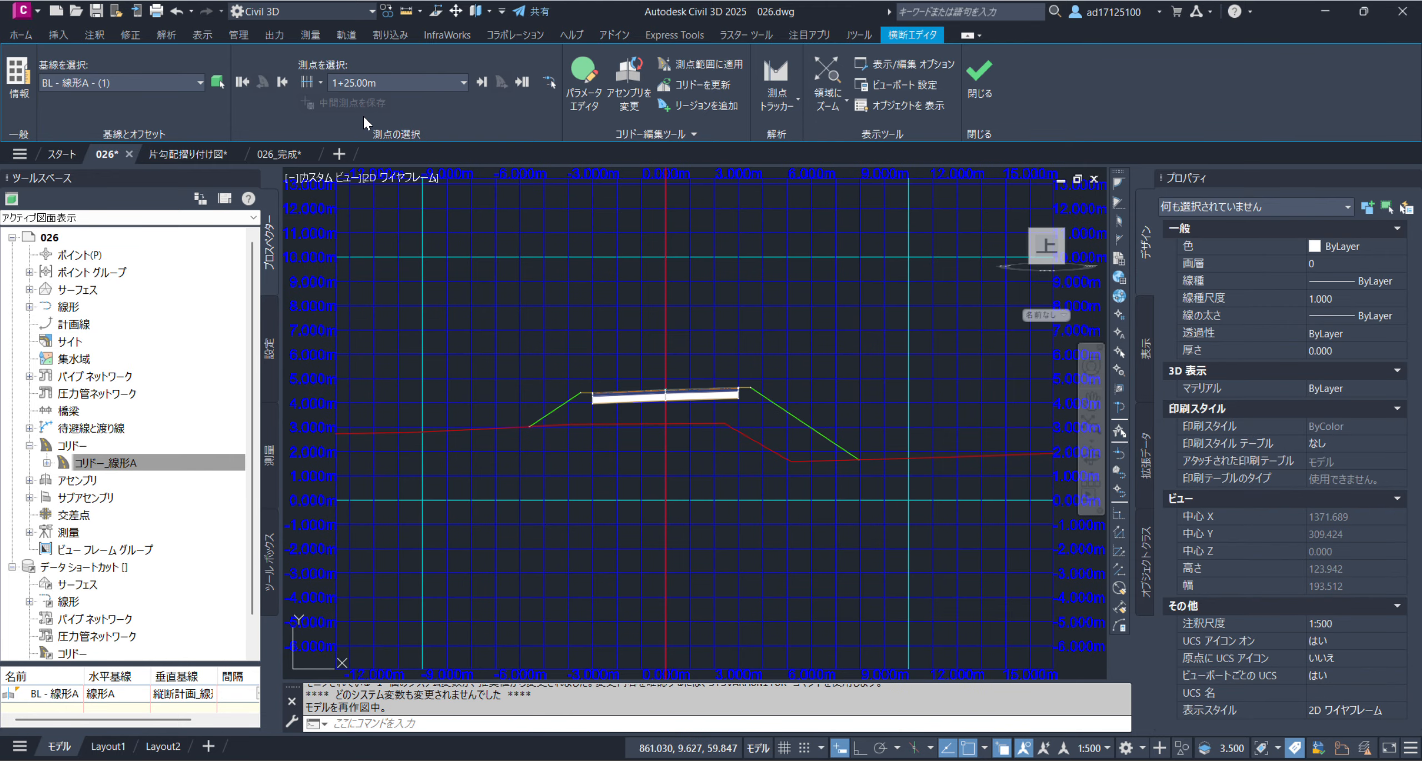
# Compare the cross sections at stations 0+90.00m and 1+25.00m, then close the Section Editor
pyautogui.click(367, 85)
pyautogui.scroll(3, 367, 133)
pyautogui.click(365, 138)
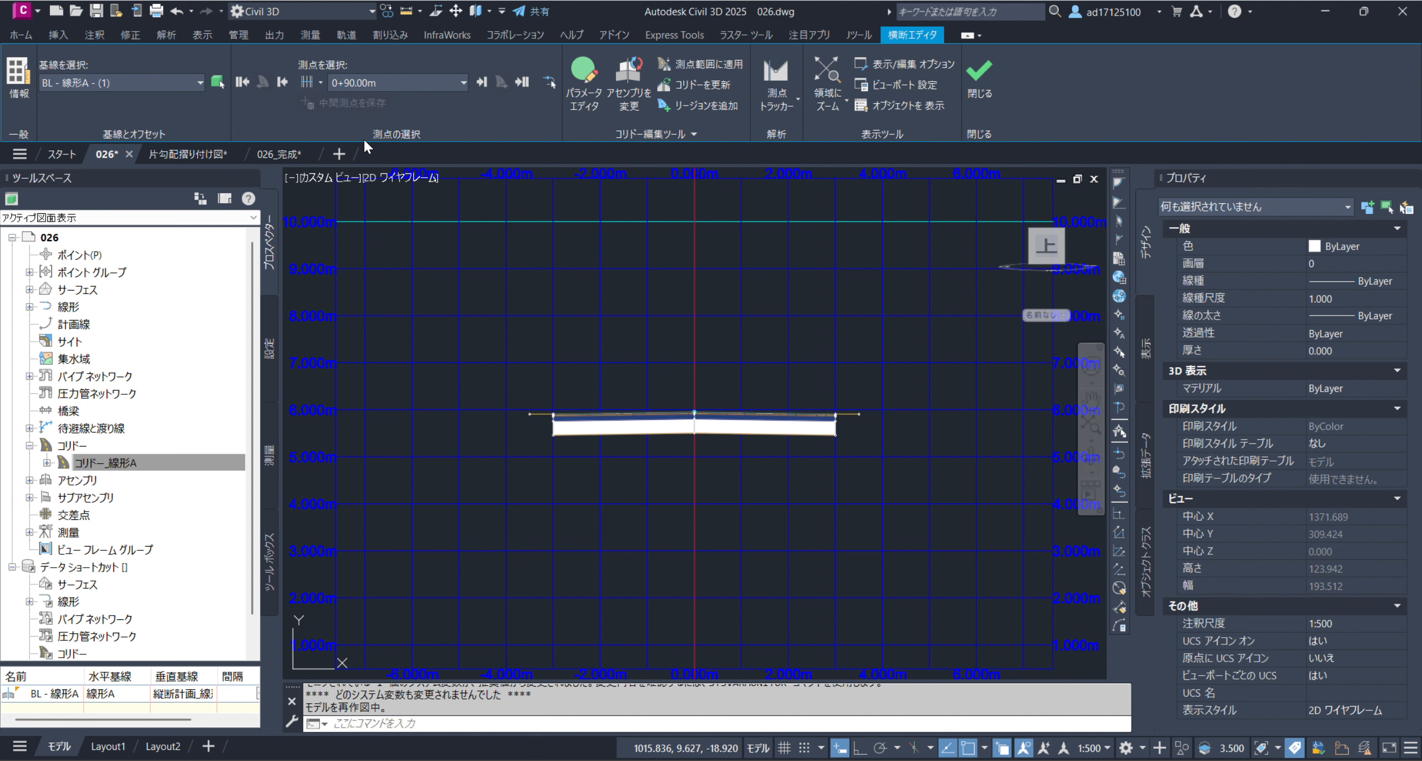
pyautogui.click(378, 84)
pyautogui.click(355, 223)
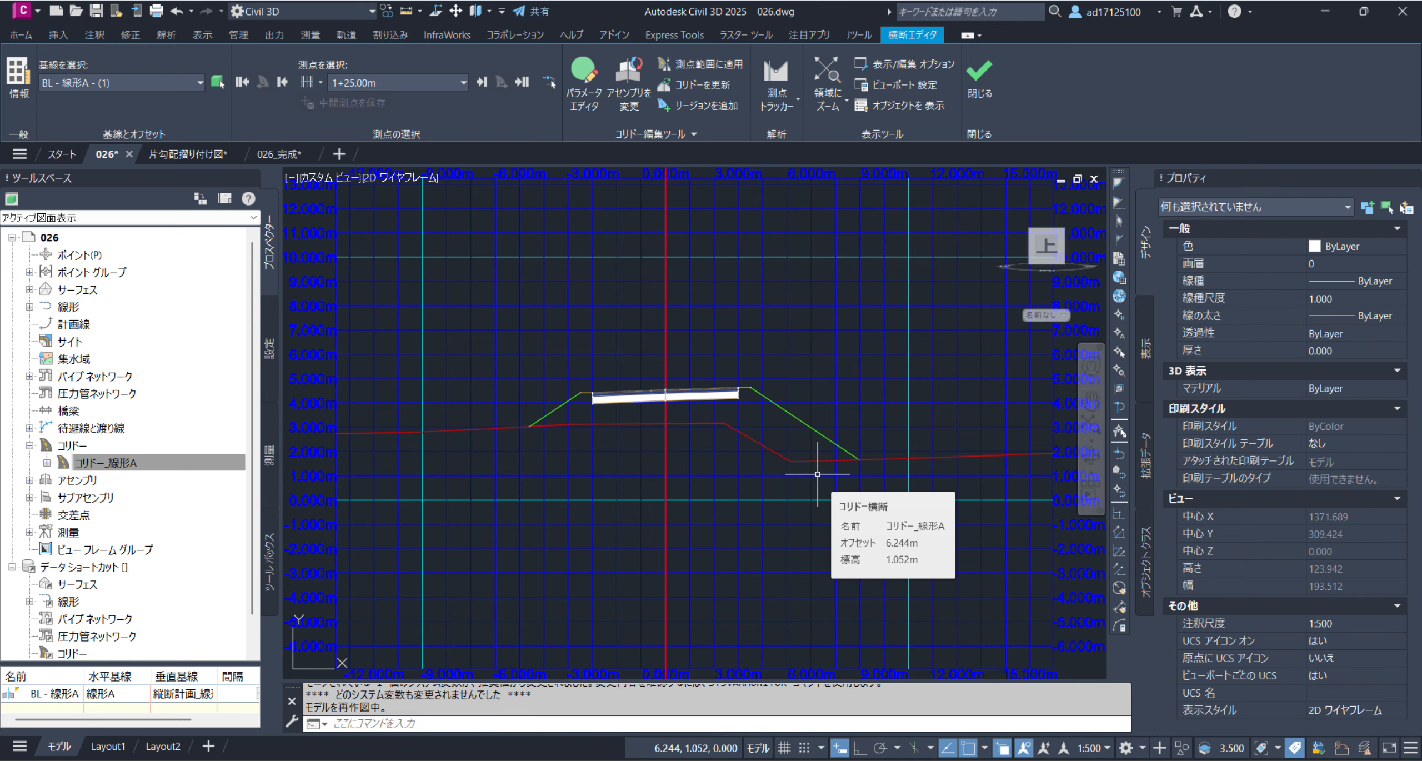
pyautogui.click(979, 78)
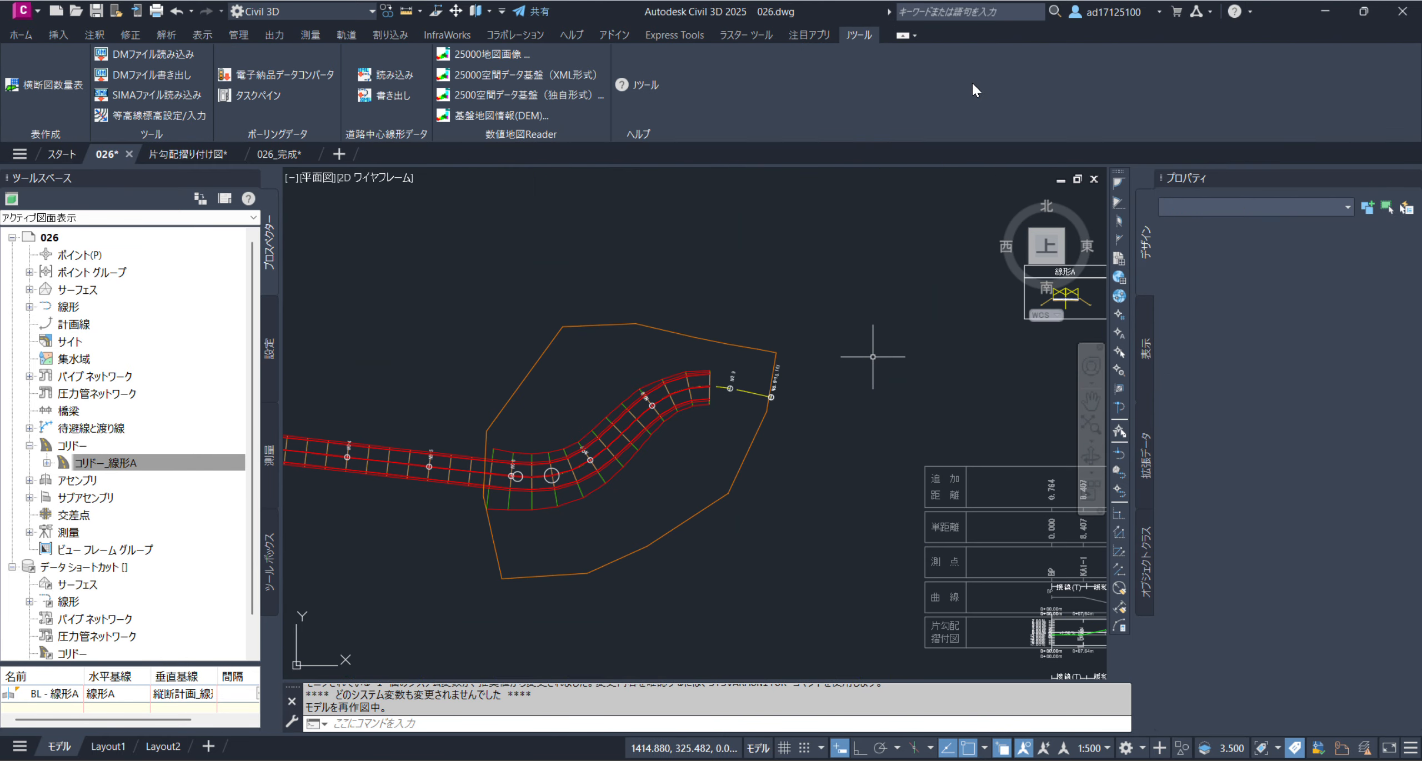